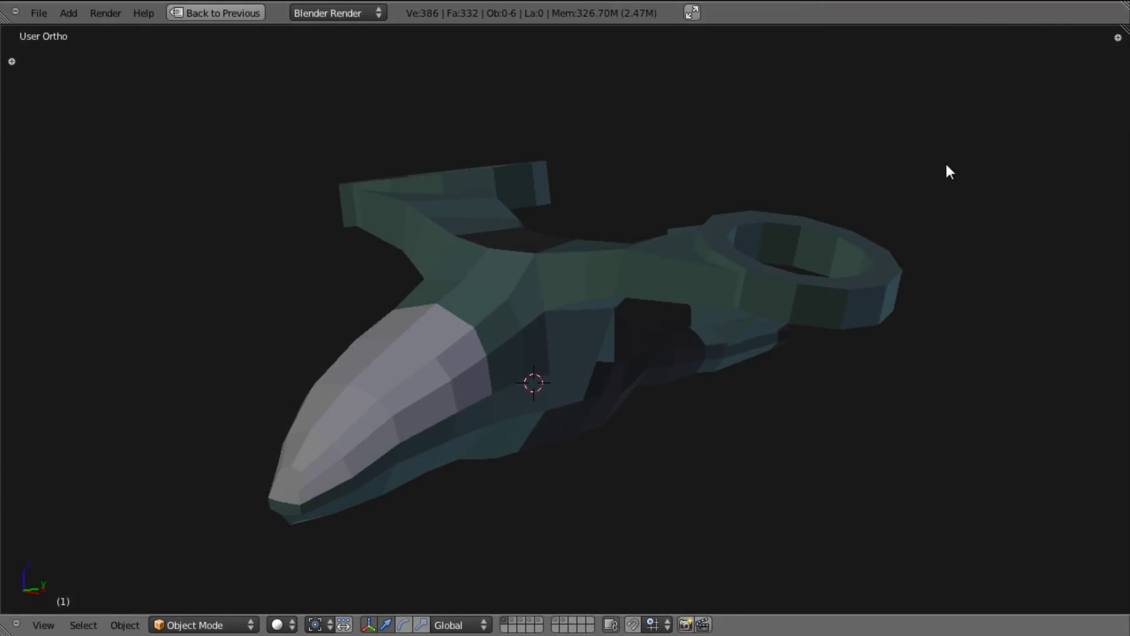
Step: Orbit the low-poly ship, then show the layer 2 version from front and side
{"action": "middle_click_drag", "start_coordinate": [947, 188], "coordinate": [78, 453]}
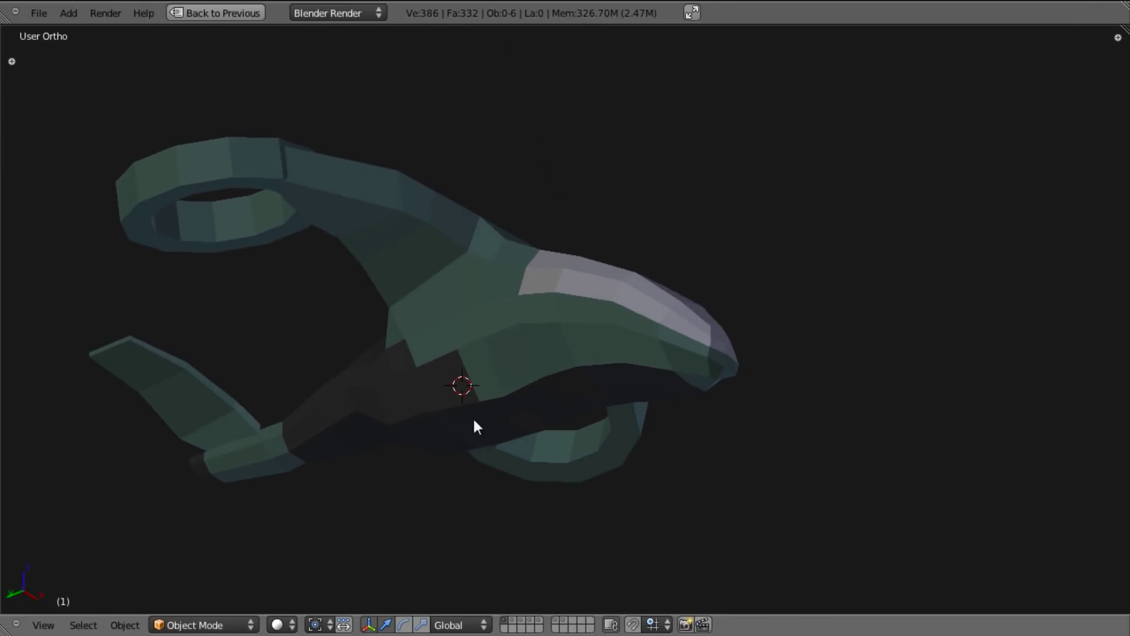
{"action": "key", "text": "2"}
{"action": "middle_click_drag", "start_coordinate": [581, 263], "coordinate": [212, 397]}
{"action": "scroll", "coordinate": [567, 410], "scroll_direction": "up", "scroll_amount": 3}
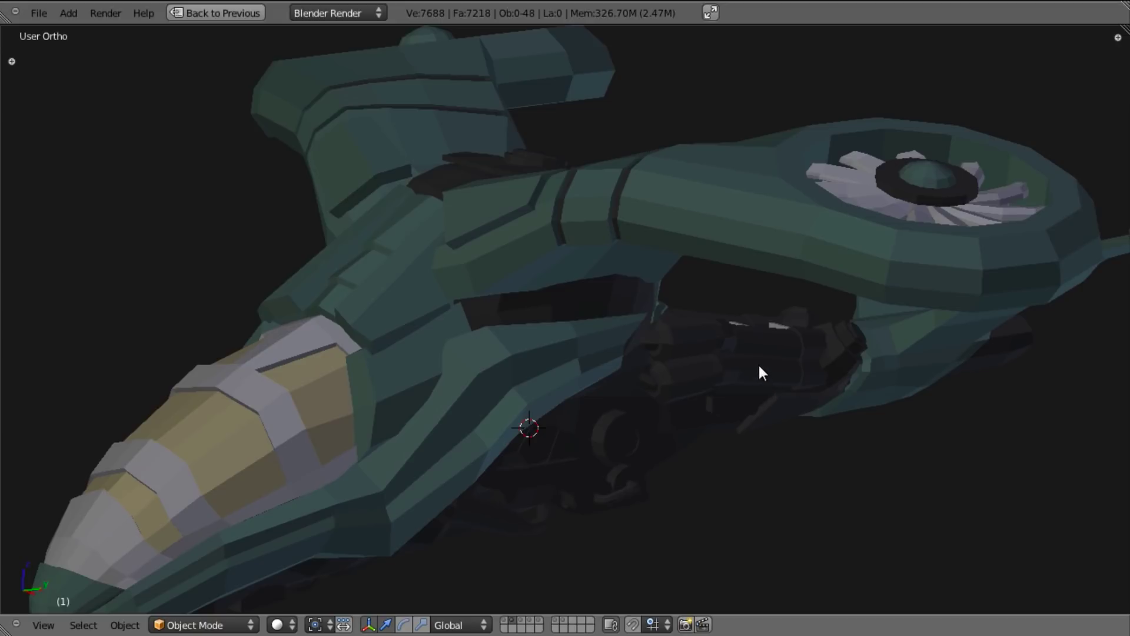
{"action": "middle_click_drag", "start_coordinate": [761, 369], "coordinate": [763, 239]}
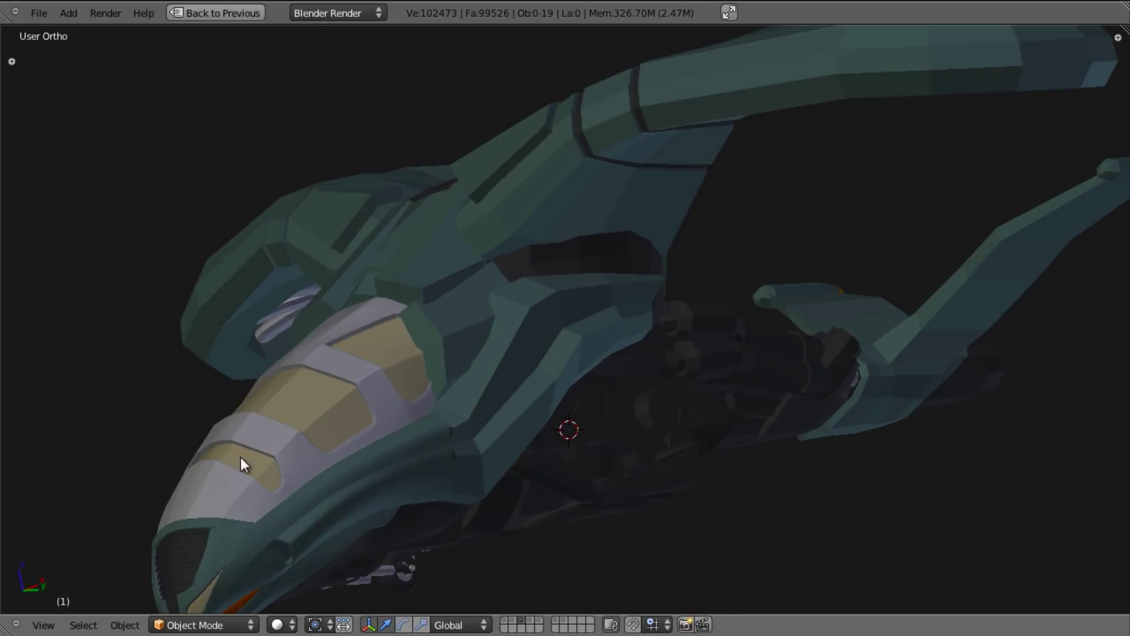
Step: Inspect the layer 2 ship's nose and wing, then show the smoother layer 4 version
{"action": "middle_click_drag", "start_coordinate": [245, 462], "coordinate": [493, 290]}
{"action": "scroll", "coordinate": [612, 225], "scroll_direction": "up", "scroll_amount": 2}
{"action": "middle_click_drag", "start_coordinate": [611, 219], "coordinate": [780, 179]}
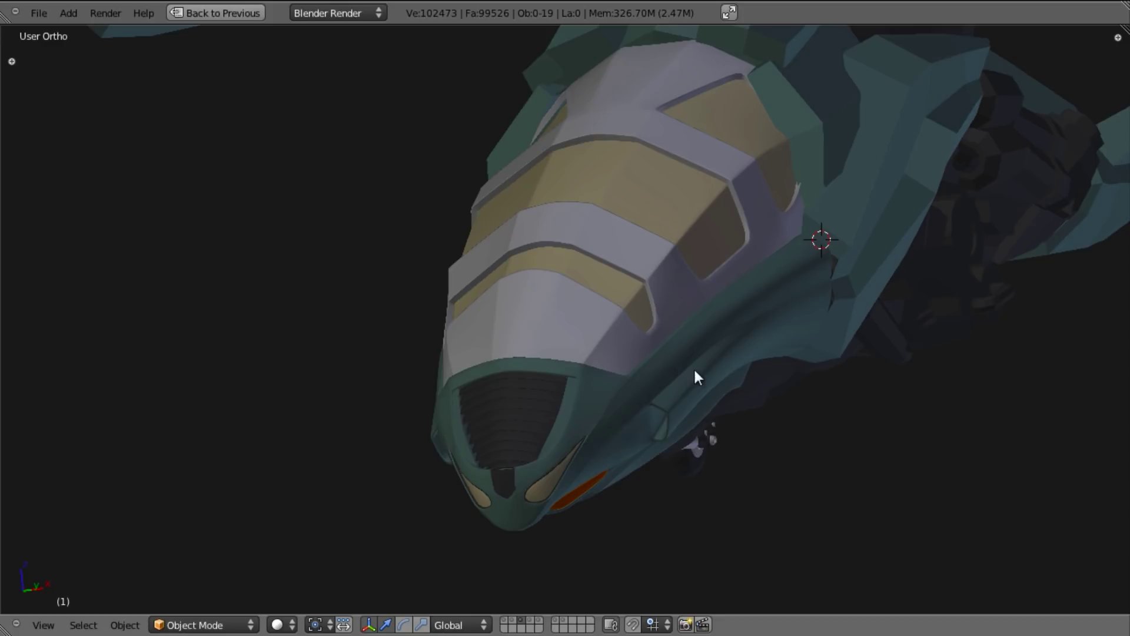
{"action": "middle_click_drag", "start_coordinate": [695, 371], "coordinate": [550, 469]}
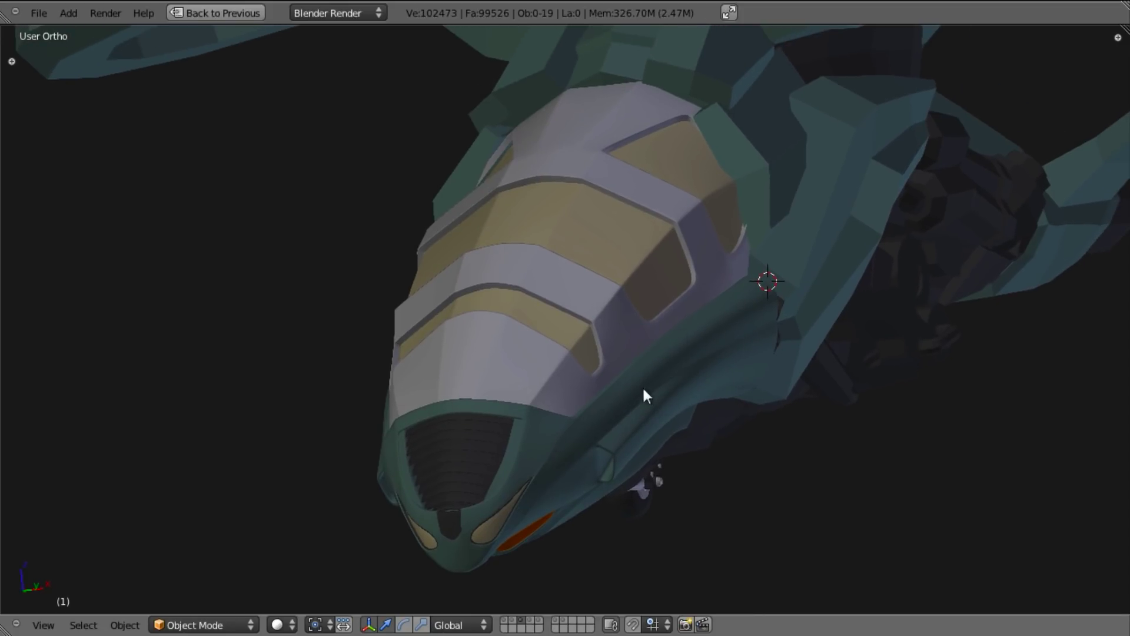
{"action": "middle_click_drag", "start_coordinate": [728, 352], "coordinate": [651, 386]}
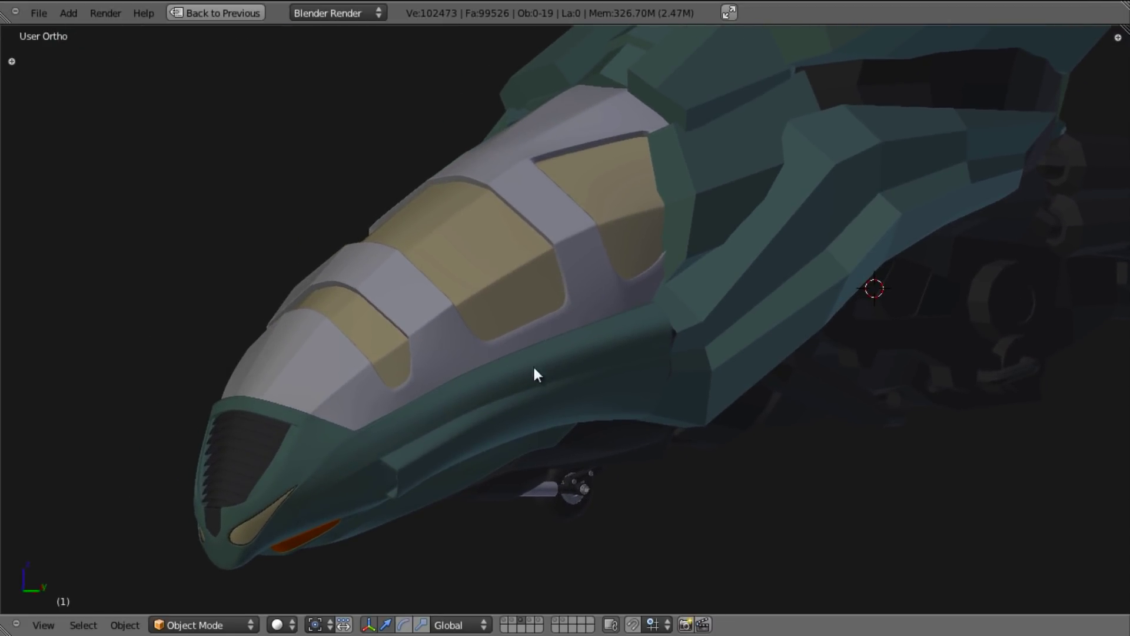
{"action": "middle_click_drag", "start_coordinate": [704, 304], "coordinate": [748, 304]}
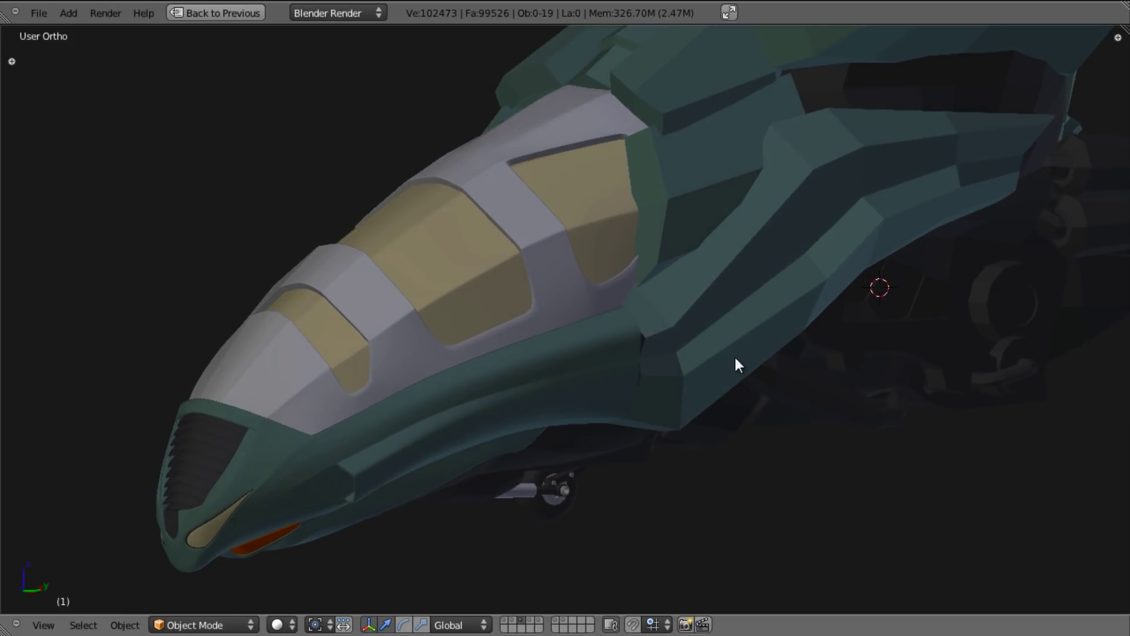
{"action": "key", "text": "4"}
{"action": "middle_click_drag", "start_coordinate": [760, 218], "coordinate": [709, 102], "text": "shift"}
Step: Inspect the layer 4 ship's undercarriage, cockpit, upper engine and orange-tipped fan from several angles
{"action": "middle_click_drag", "start_coordinate": [848, 463], "coordinate": [650, 334]}
{"action": "scroll", "coordinate": [650, 335], "scroll_direction": "up", "scroll_amount": 2}
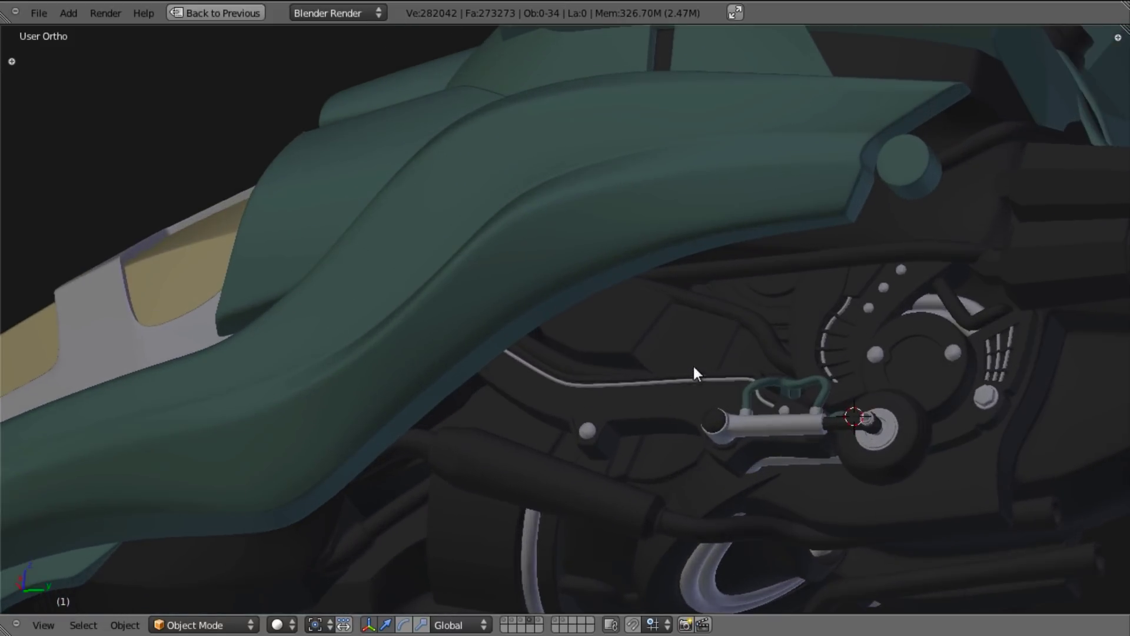
{"action": "middle_click_drag", "start_coordinate": [740, 372], "coordinate": [659, 350], "text": "shift"}
{"action": "scroll", "coordinate": [739, 355], "scroll_direction": "down", "scroll_amount": 2}
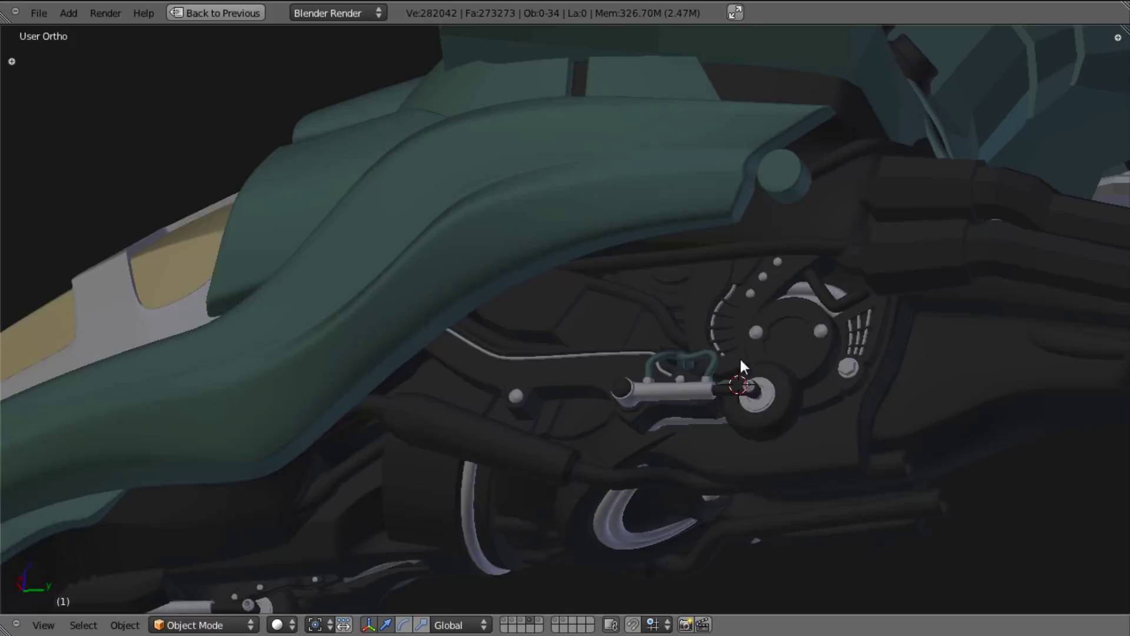
{"action": "middle_click_drag", "start_coordinate": [489, 366], "coordinate": [572, 329]}
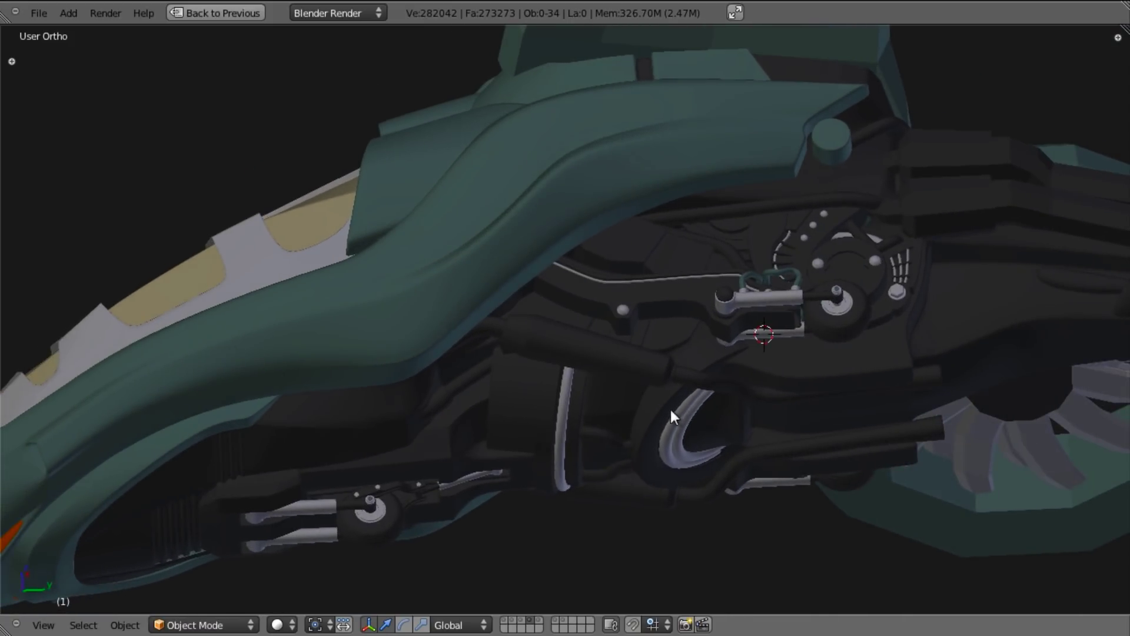
{"action": "scroll", "coordinate": [604, 271], "scroll_direction": "down", "scroll_amount": 3}
{"action": "middle_click_drag", "start_coordinate": [601, 247], "coordinate": [926, 414]}
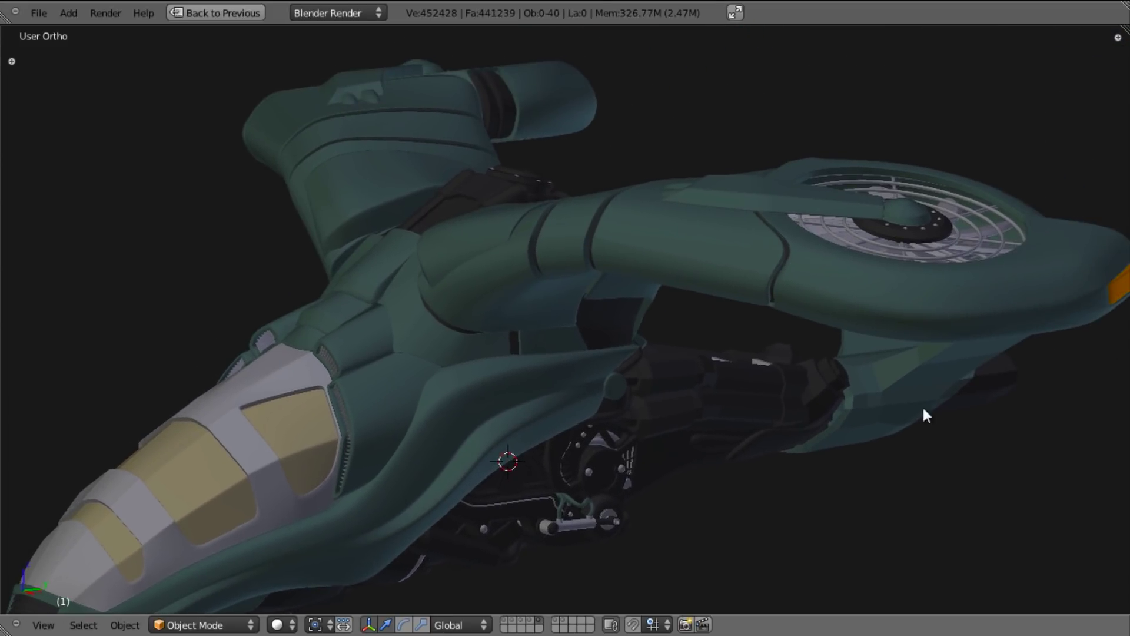
{"action": "middle_click_drag", "start_coordinate": [541, 238], "coordinate": [771, 265]}
{"action": "scroll", "coordinate": [720, 307], "scroll_direction": "up", "scroll_amount": 2}
{"action": "middle_click_drag", "start_coordinate": [722, 311], "coordinate": [370, 180]}
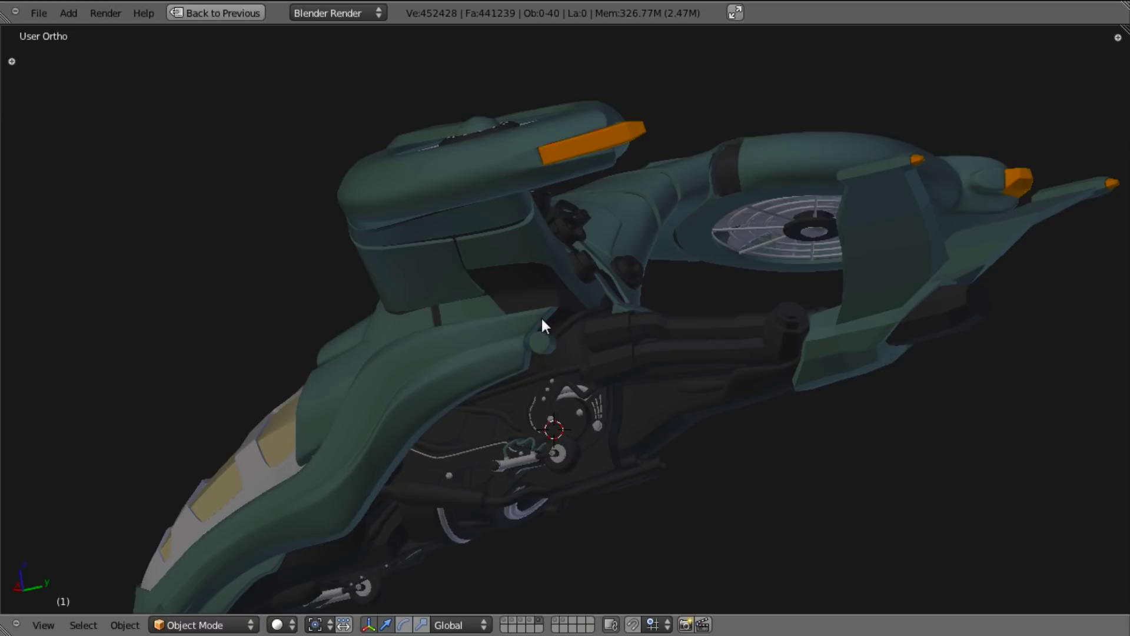
Step: Show the layer 6 ship with white pipes and orbit it from front, side and three-quarter angles
{"action": "key", "text": "6"}
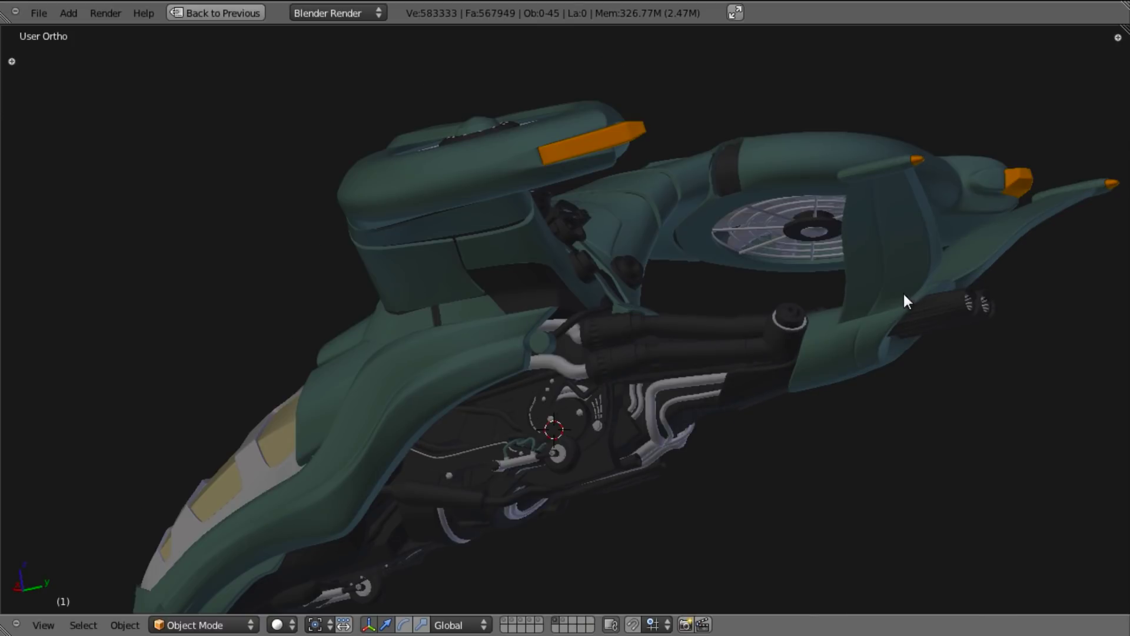
{"action": "middle_click_drag", "start_coordinate": [906, 301], "coordinate": [685, 326]}
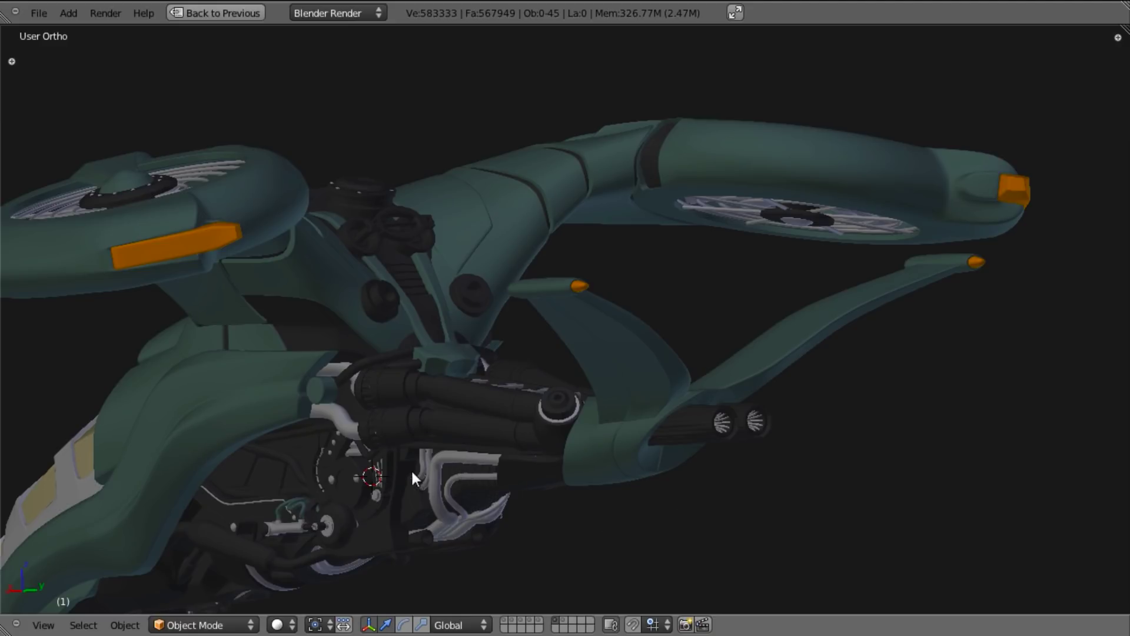
{"action": "middle_click_drag", "start_coordinate": [388, 371], "coordinate": [900, 293]}
{"action": "scroll", "coordinate": [626, 320], "scroll_direction": "up", "scroll_amount": 4}
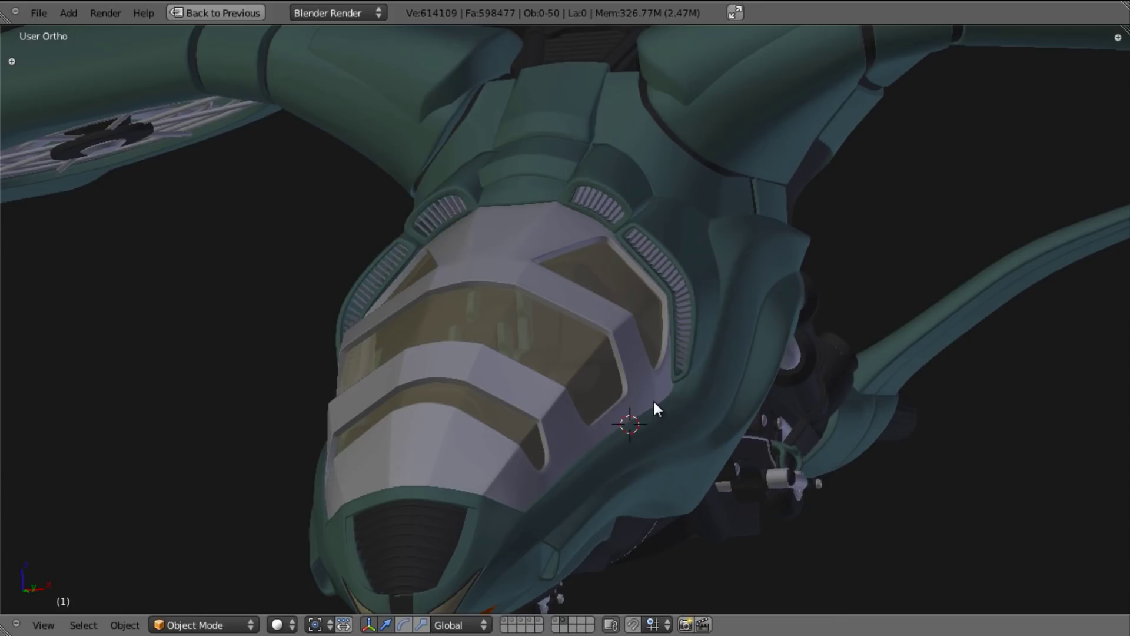
{"action": "scroll", "coordinate": [652, 398], "scroll_direction": "down", "scroll_amount": 6}
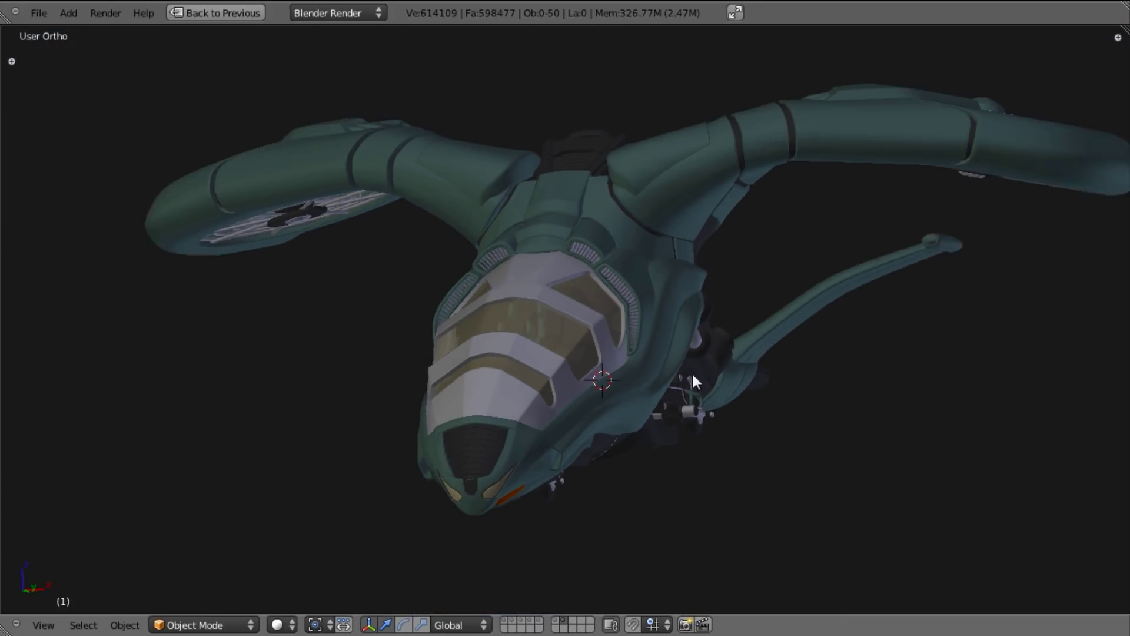
{"action": "middle_click_drag", "start_coordinate": [735, 371], "coordinate": [603, 300]}
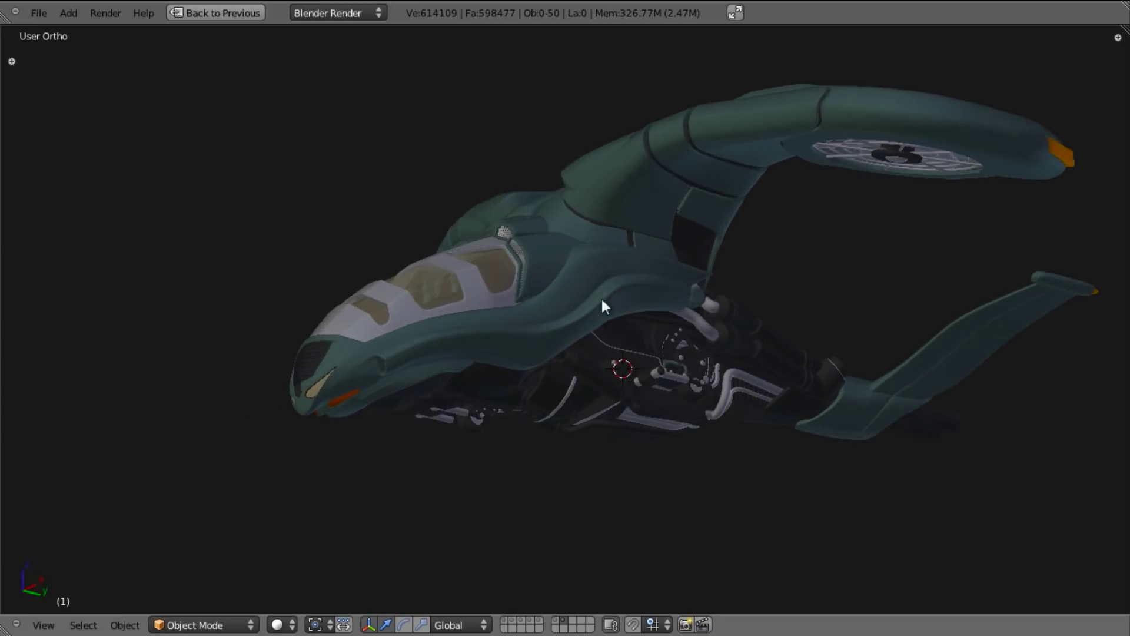
{"action": "middle_click_drag", "start_coordinate": [458, 327], "coordinate": [673, 402]}
{"action": "scroll", "coordinate": [722, 314], "scroll_direction": "up", "scroll_amount": 2}
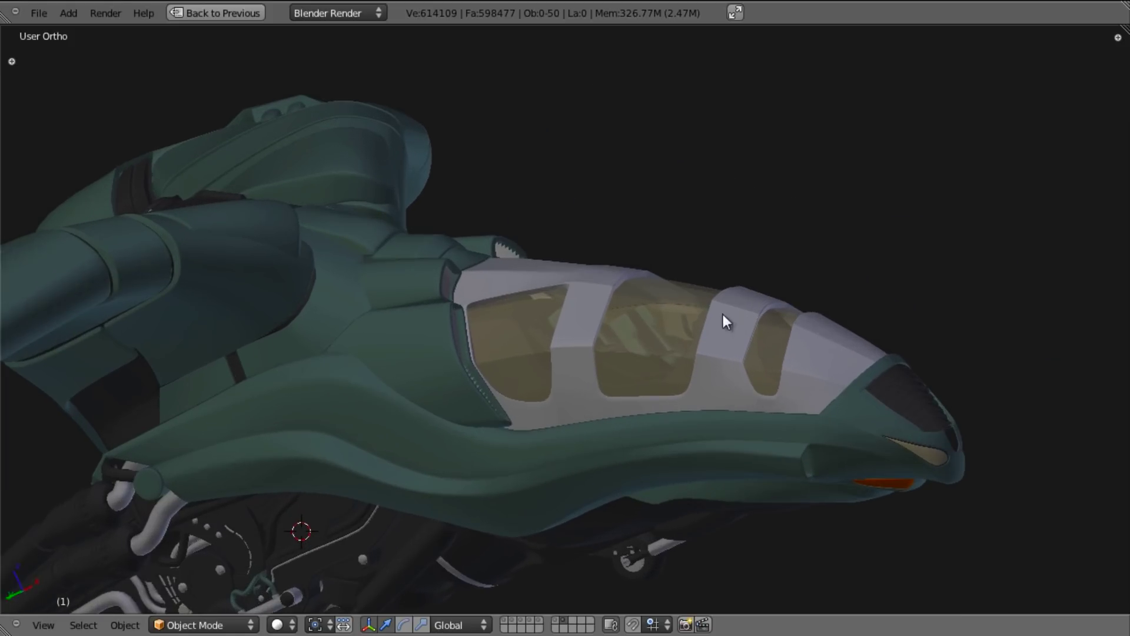
{"action": "scroll", "coordinate": [679, 370], "scroll_direction": "down", "scroll_amount": 3}
{"action": "middle_click_drag", "start_coordinate": [704, 345], "coordinate": [641, 361]}
Step: Step through layers 1, 3, 4, 5 and 6 to compare stages, then orbit the finished ship
{"action": "key", "text": "1"}
{"action": "key", "text": "3"}
{"action": "key", "text": "4"}
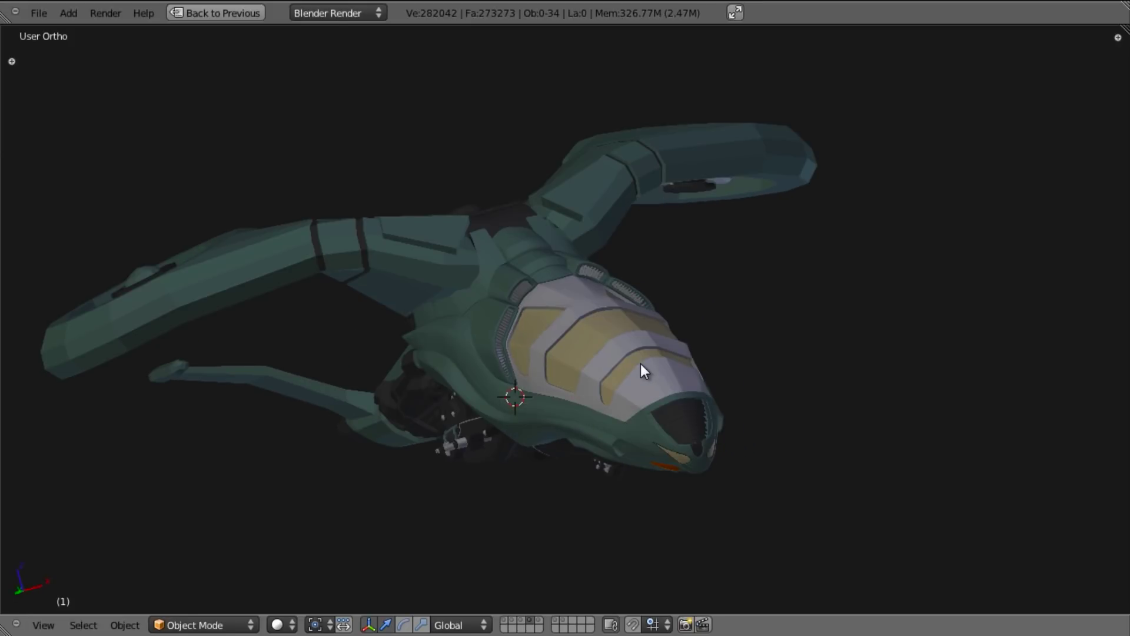
{"action": "key", "text": "5"}
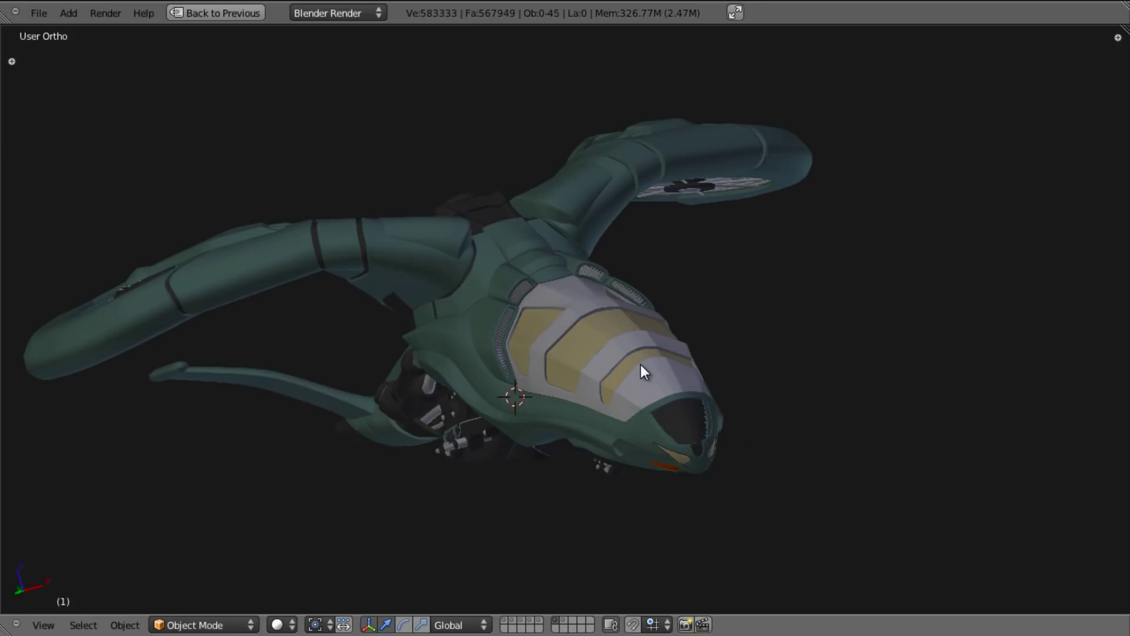
{"action": "key", "text": "6"}
{"action": "middle_click_drag", "start_coordinate": [720, 353], "coordinate": [511, 407]}
{"action": "scroll", "coordinate": [511, 405], "scroll_direction": "down", "scroll_amount": 2}
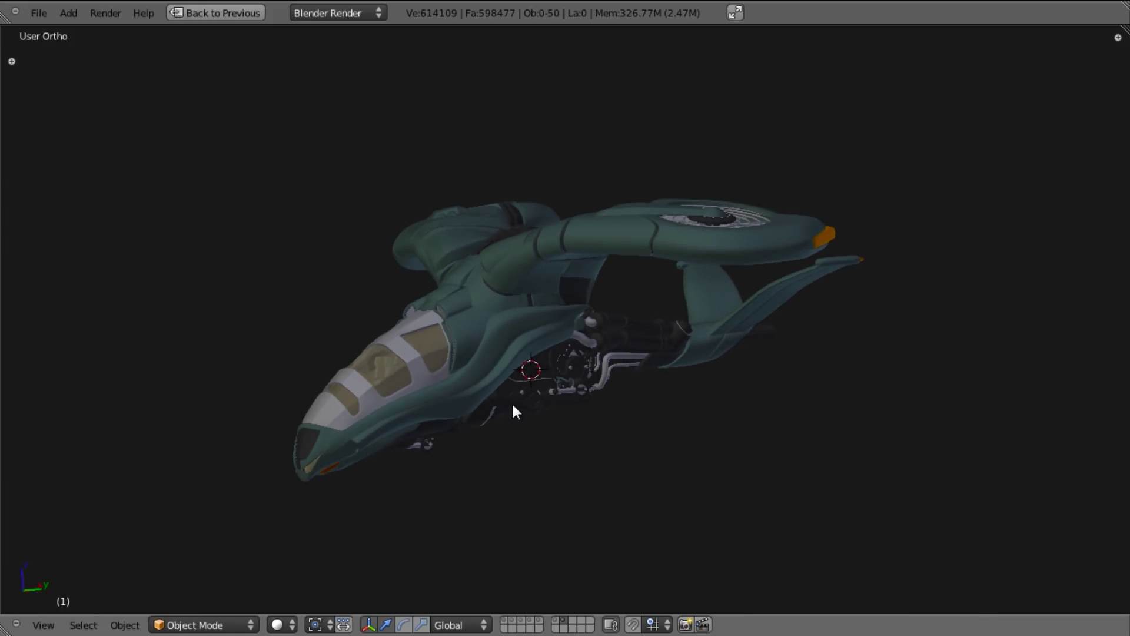
{"action": "scroll", "coordinate": [513, 411], "scroll_direction": "up", "scroll_amount": 2}
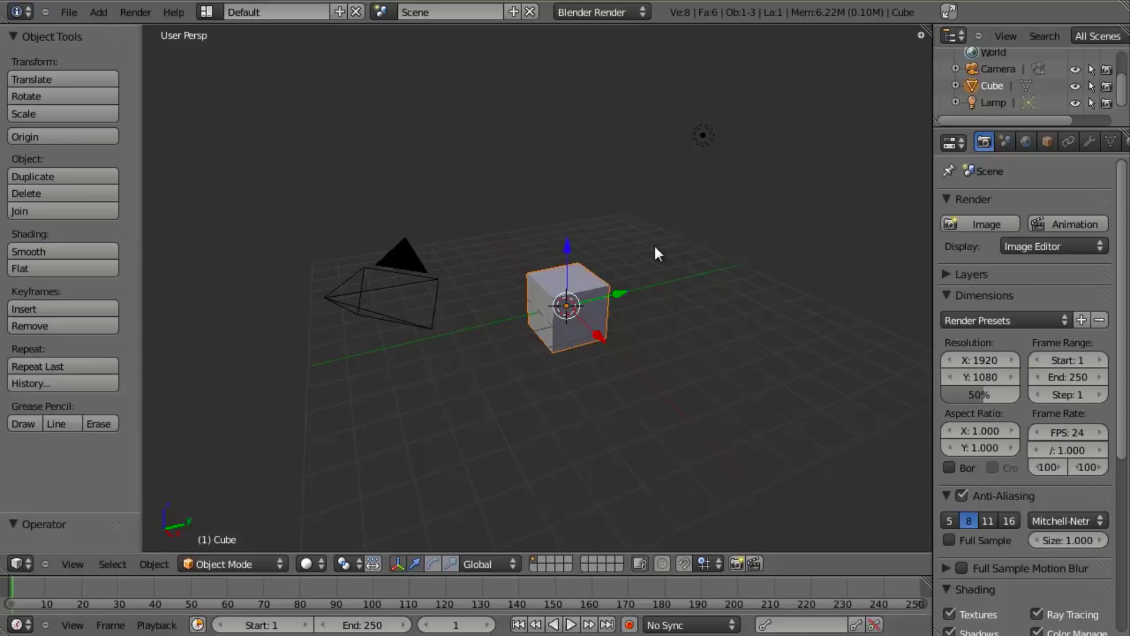
Step: Switch to front orthographic view, then check the right side view
{"action": "key", "text": "KP_1"}
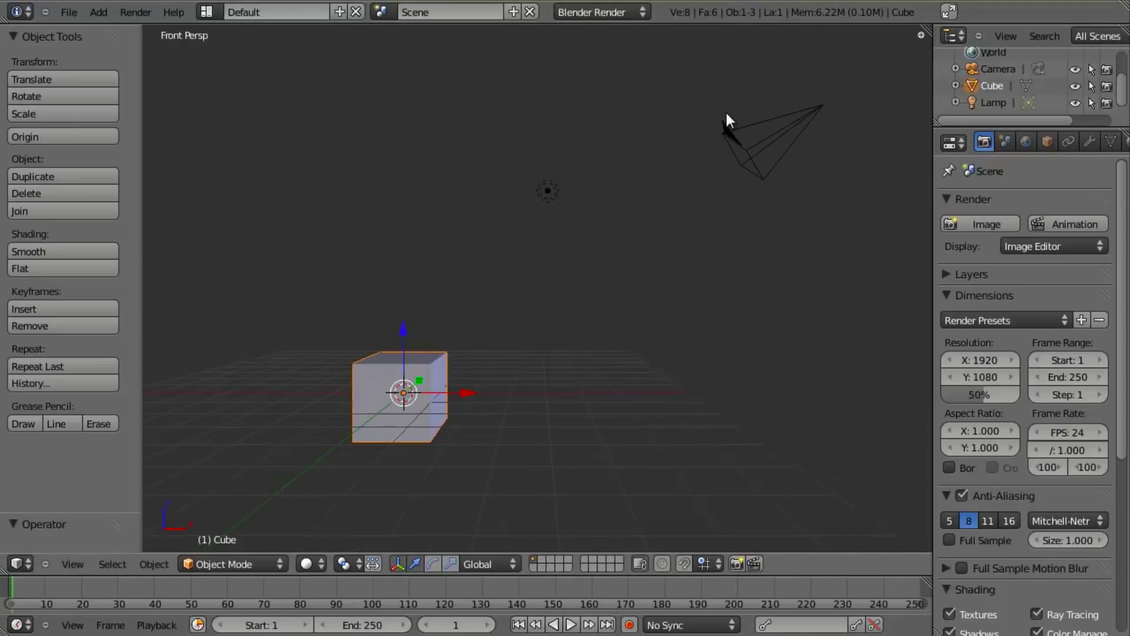
{"action": "key", "text": "KP_5"}
{"action": "middle_click_drag", "start_coordinate": [590, 320], "coordinate": [672, 247], "text": "shift"}
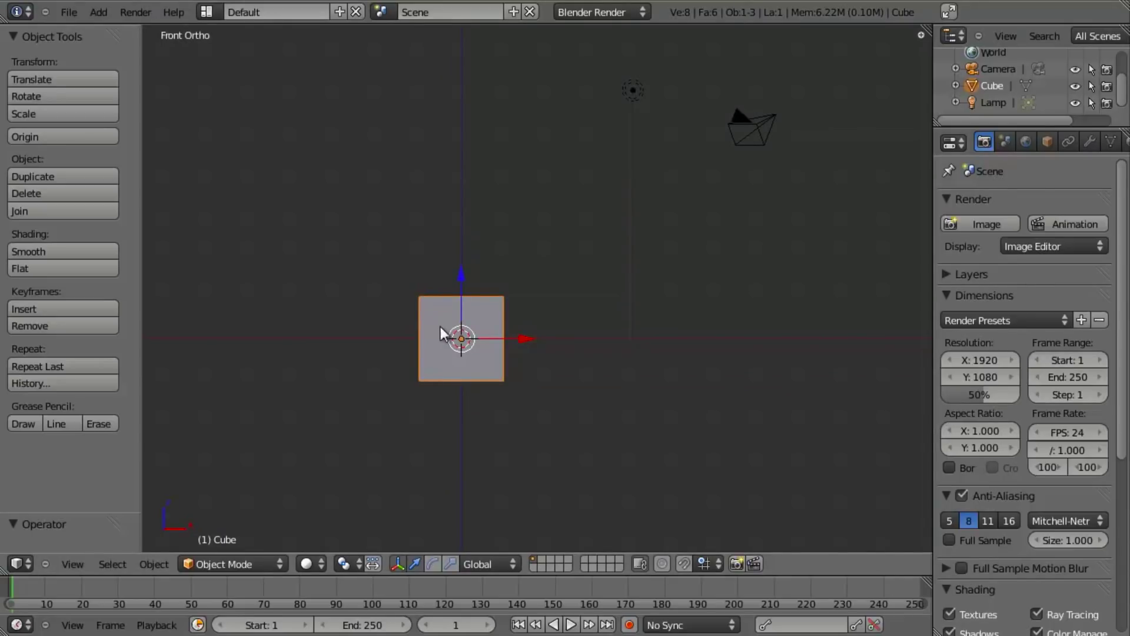
{"action": "key", "text": "KP_3"}
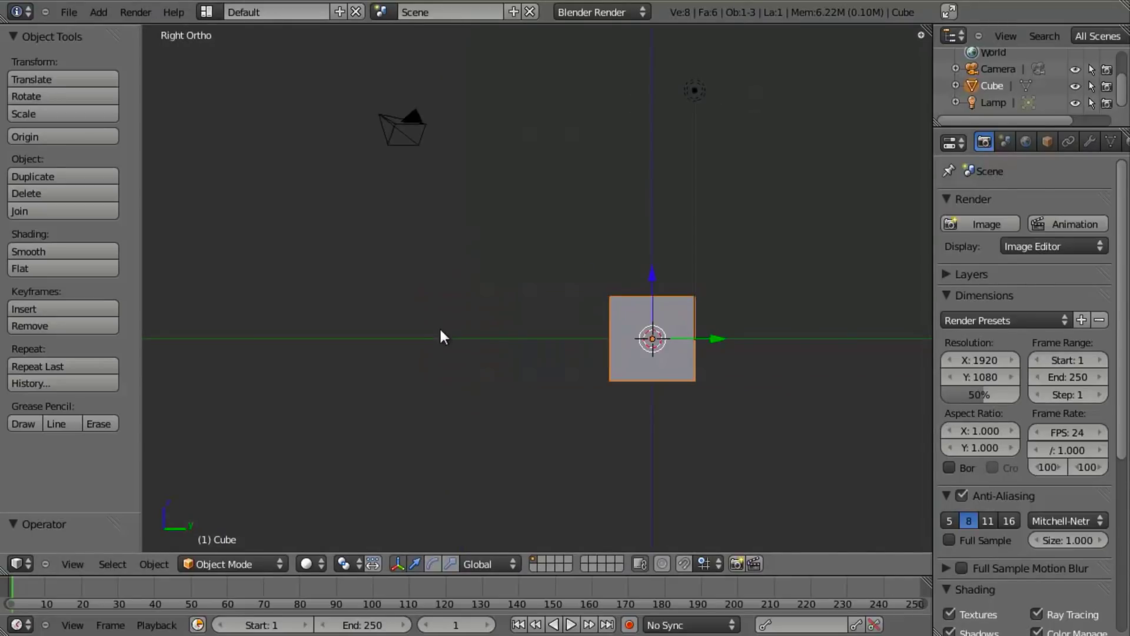
Step: Go to Top Ortho view and open the N properties sidebar with Display collapsed
{"action": "key", "text": "KP_7"}
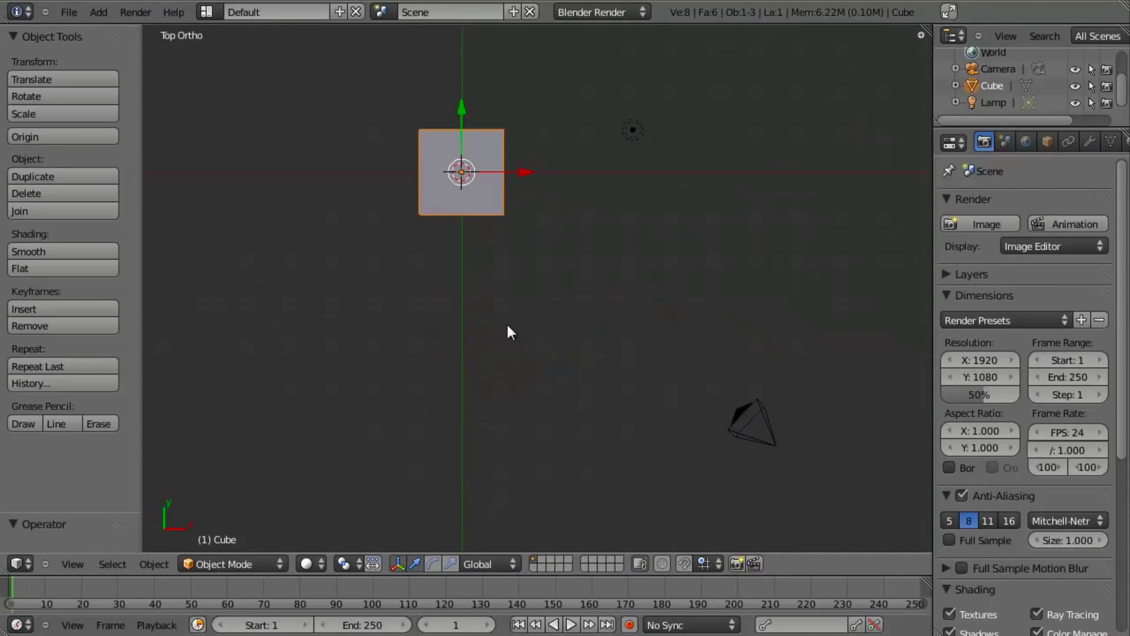
{"action": "middle_click_drag", "start_coordinate": [528, 294], "coordinate": [541, 327], "text": "shift"}
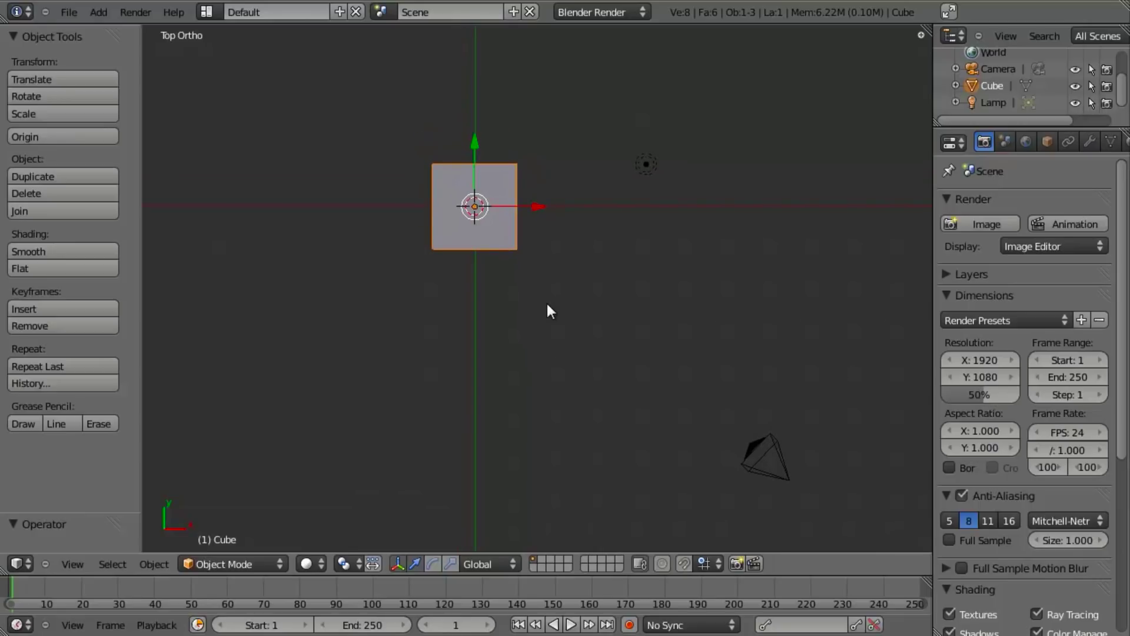
{"action": "key", "text": "n"}
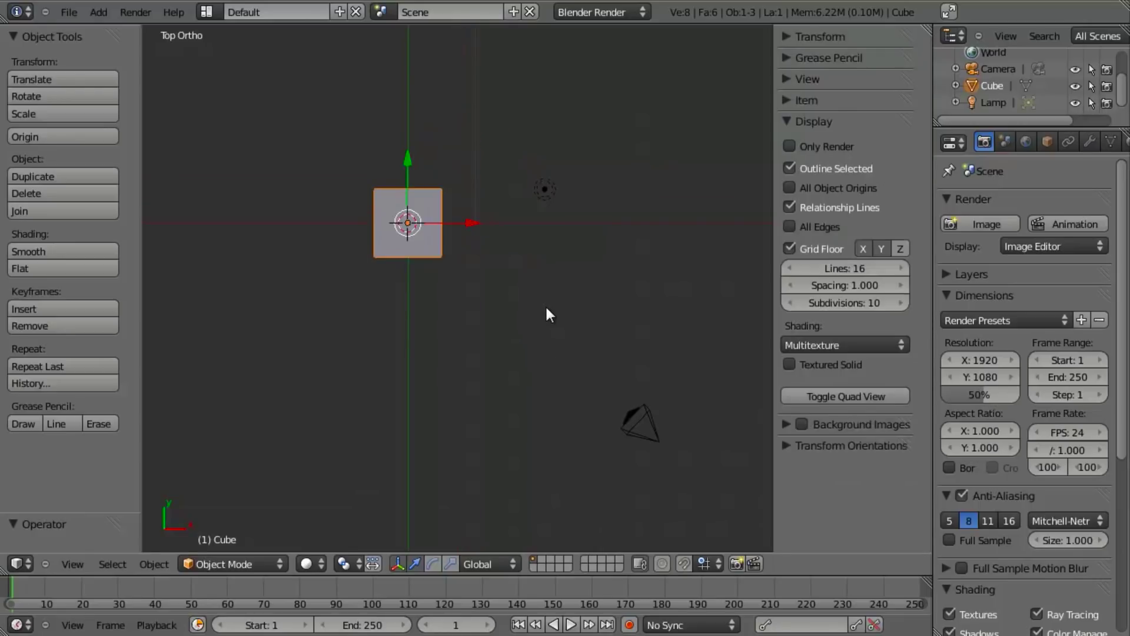
{"action": "left_click", "coordinate": [785, 122]}
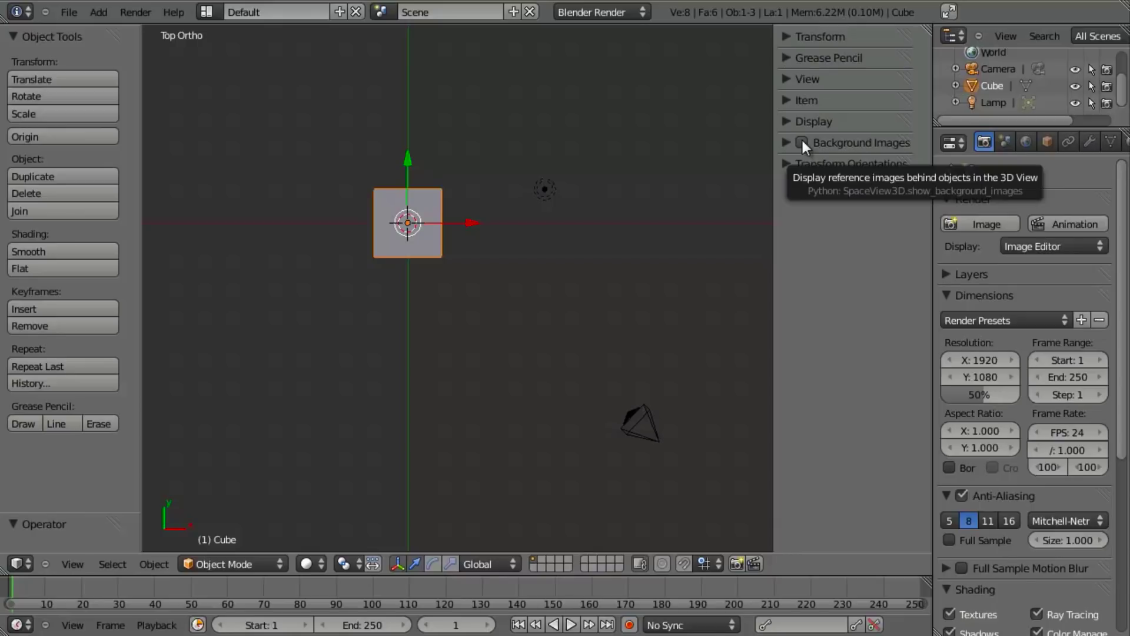
Step: Enable Background Images and add a new, expanded empty image slot
{"action": "left_click", "coordinate": [802, 142]}
{"action": "left_click", "coordinate": [787, 142]}
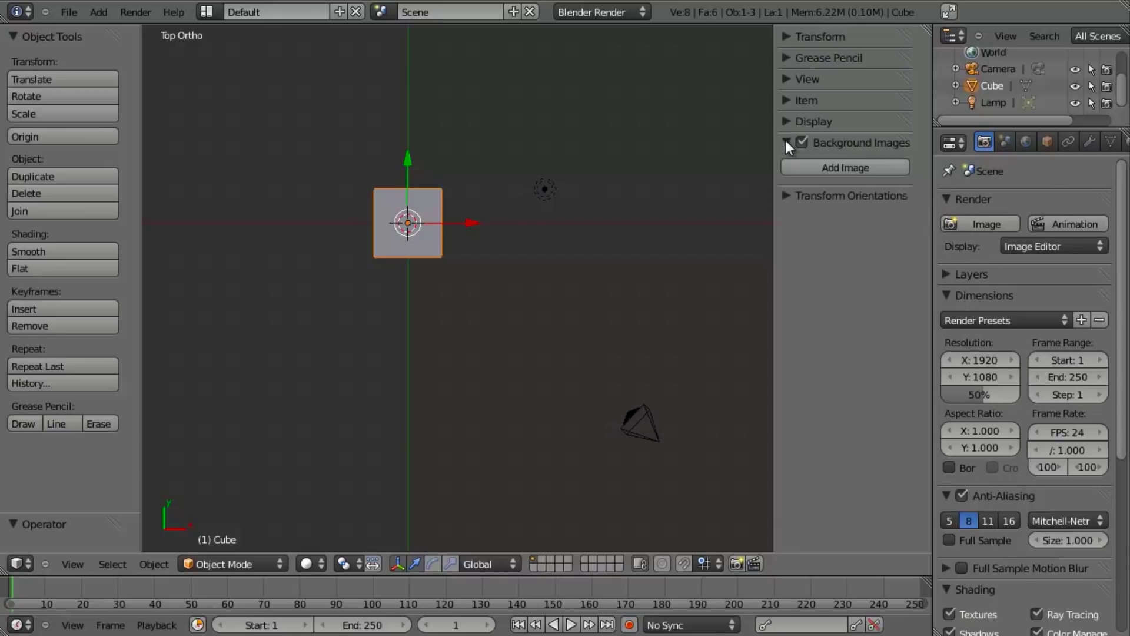
{"action": "left_click", "coordinate": [864, 169]}
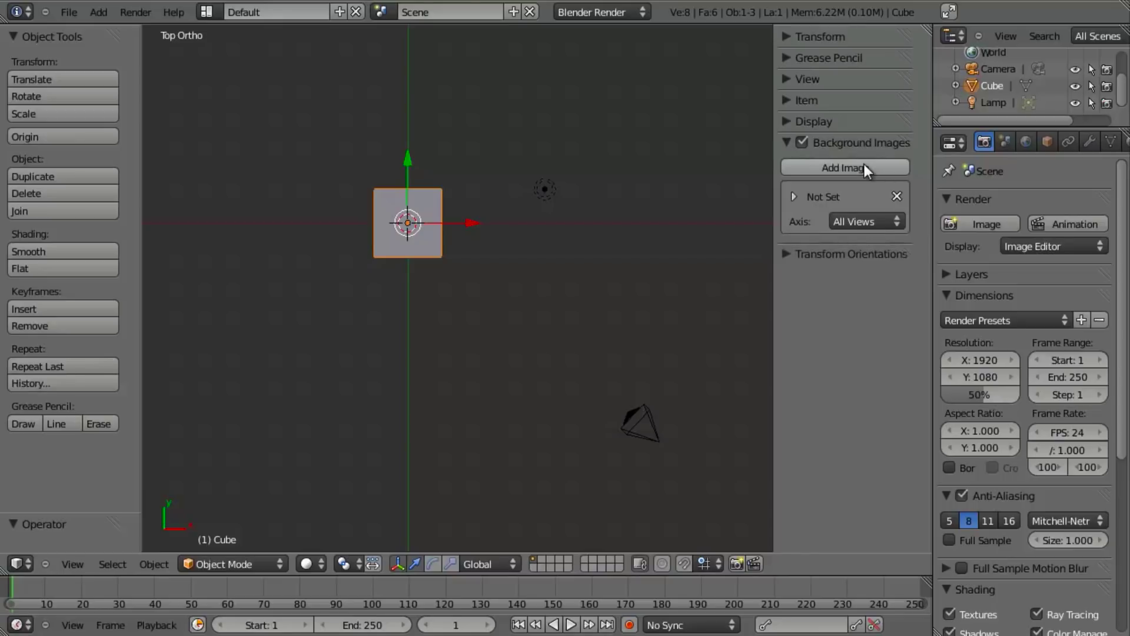
{"action": "left_click", "coordinate": [794, 197]}
Step: Browse to production\concept and select vehicle_modelsheet_front.png
{"action": "left_click", "coordinate": [883, 245]}
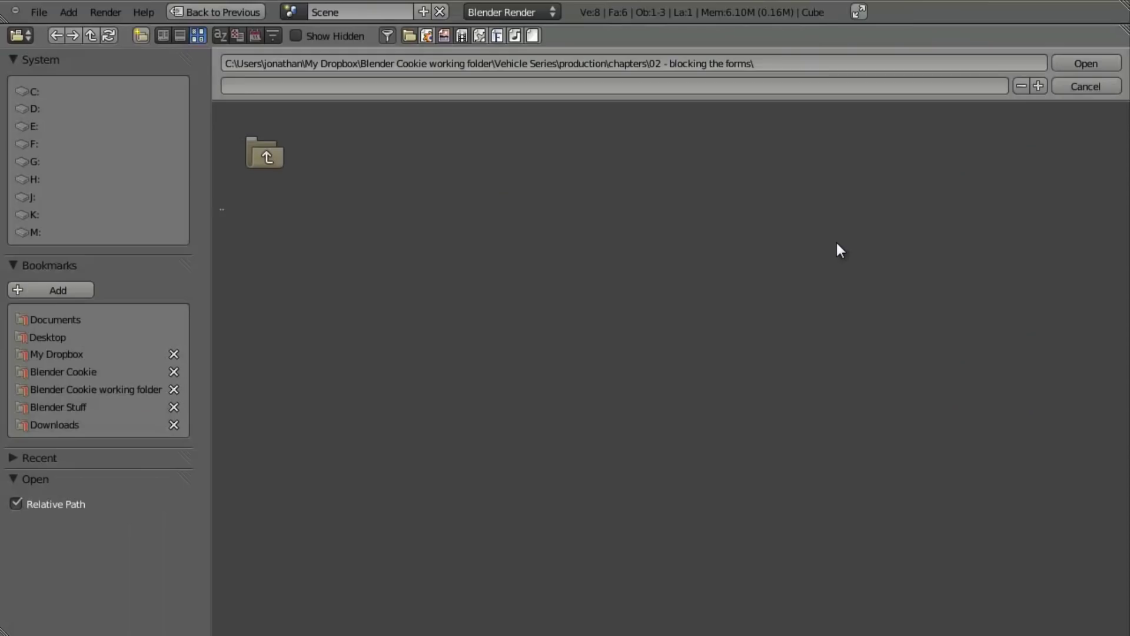
{"action": "left_click", "coordinate": [262, 152]}
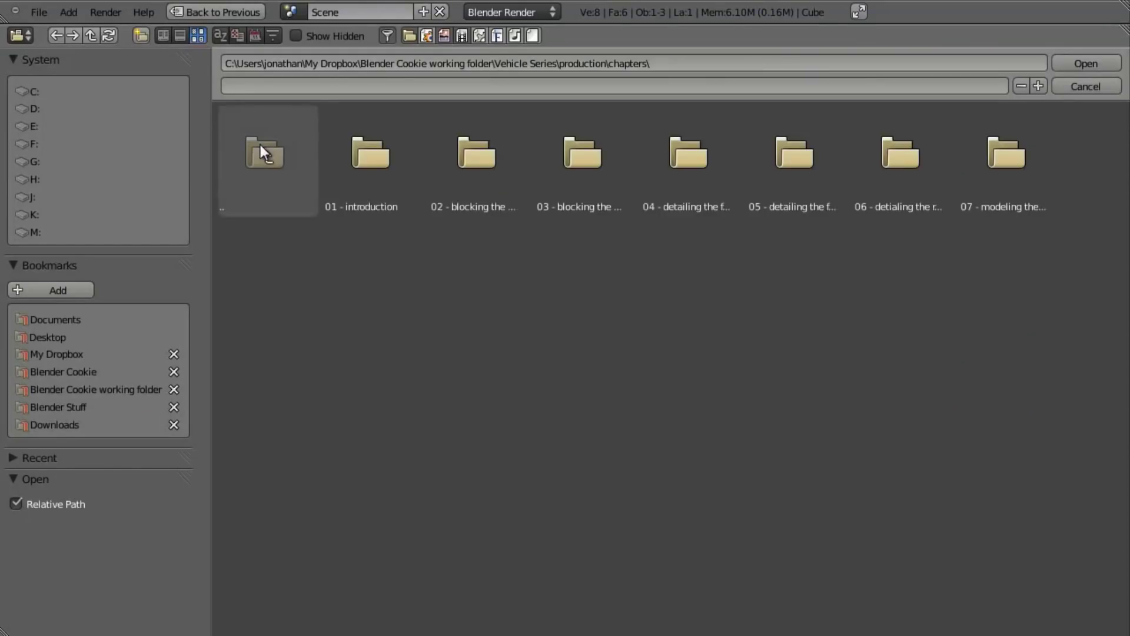
{"action": "left_click", "coordinate": [289, 164]}
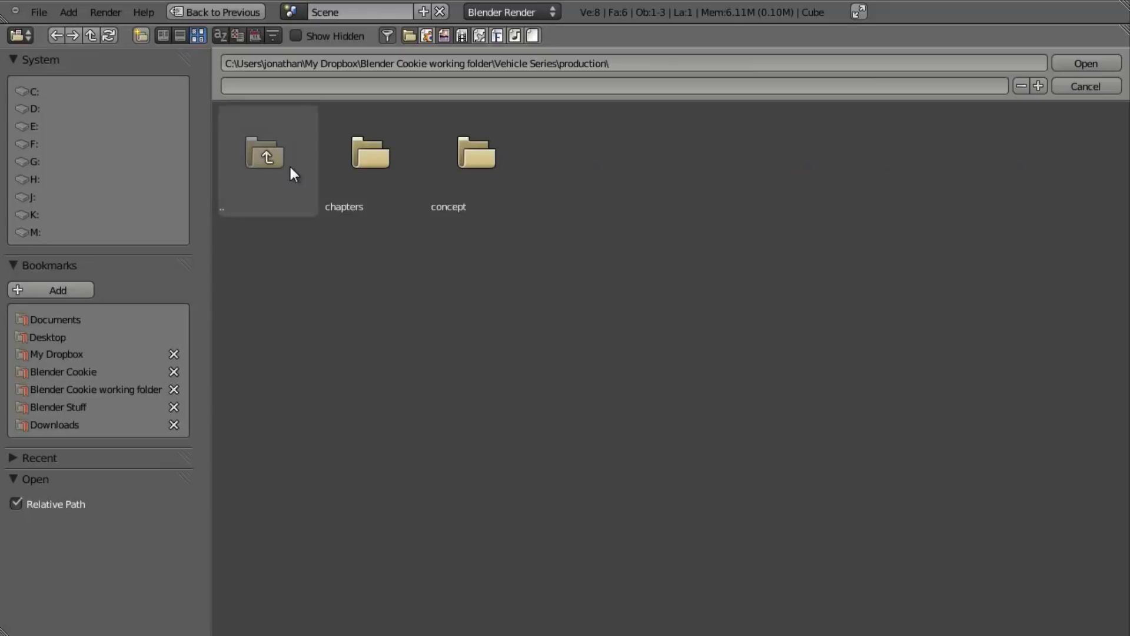
{"action": "left_click", "coordinate": [474, 177]}
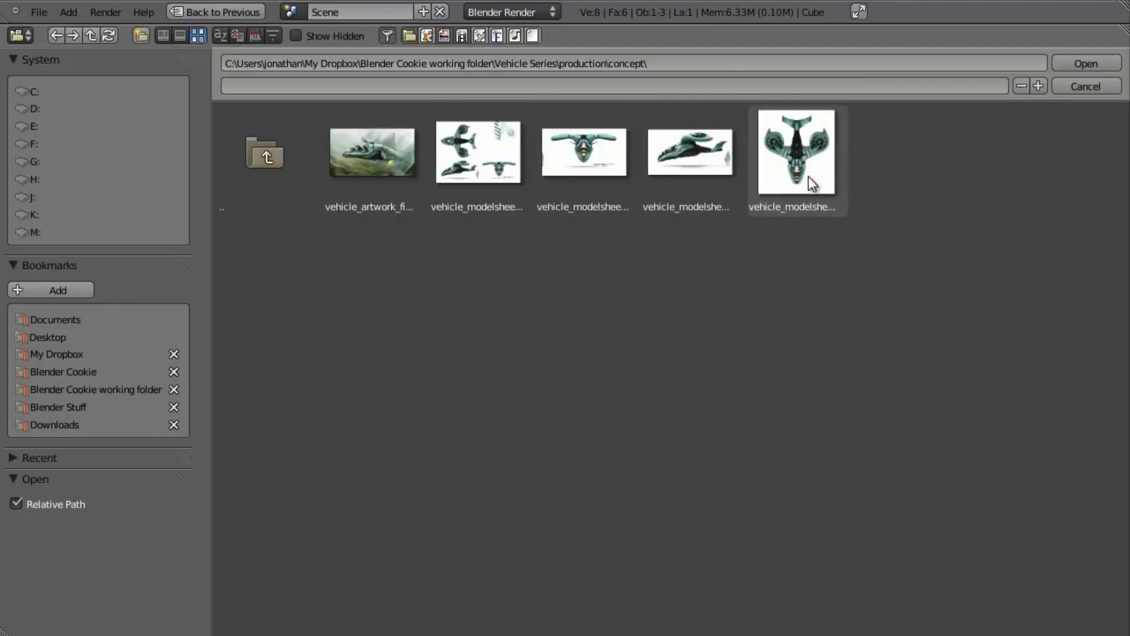
{"action": "left_click", "coordinate": [602, 148]}
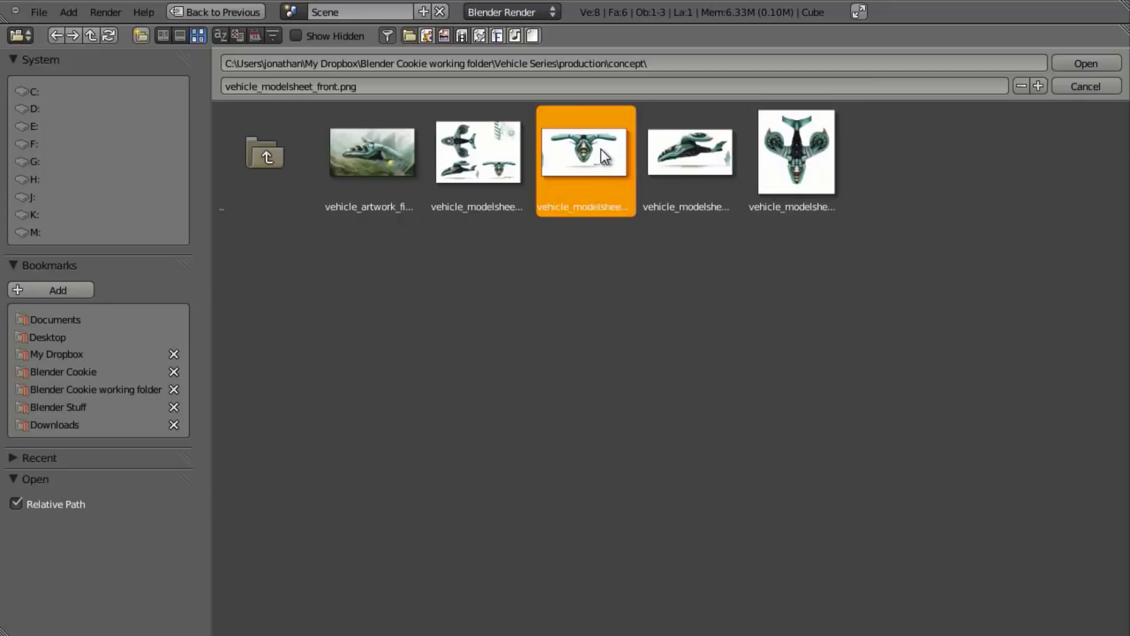
Step: Load the front modelsheet and switch the cube to wireframe display
{"action": "left_click", "coordinate": [1094, 65]}
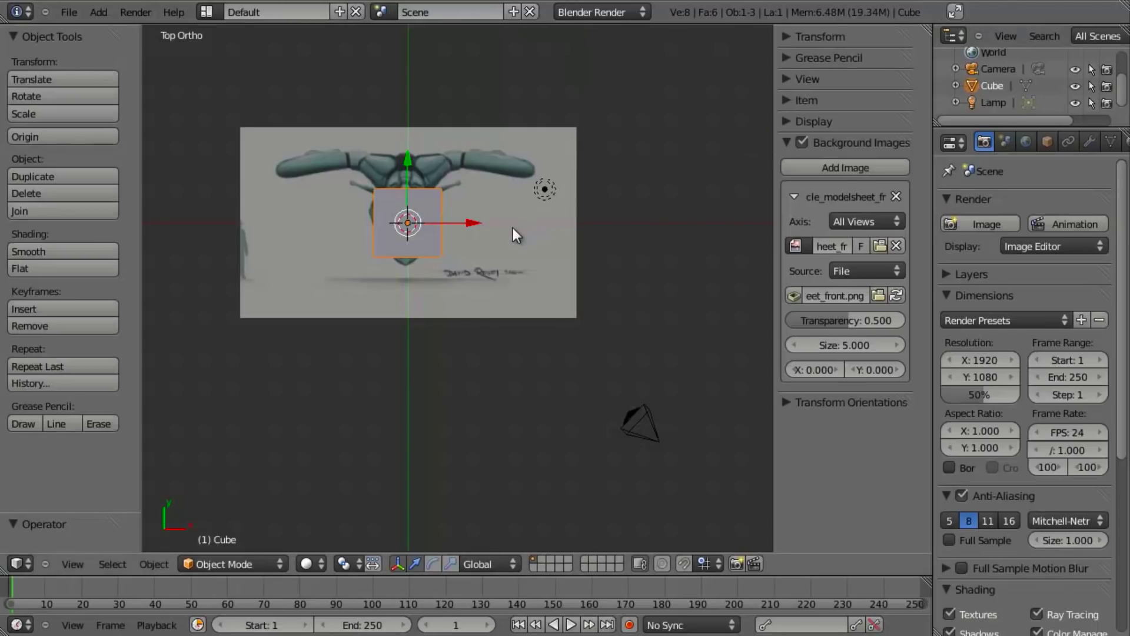
{"action": "middle_click_drag", "start_coordinate": [451, 235], "coordinate": [499, 281], "text": "shift"}
{"action": "scroll", "coordinate": [485, 263], "scroll_direction": "up", "scroll_amount": 3}
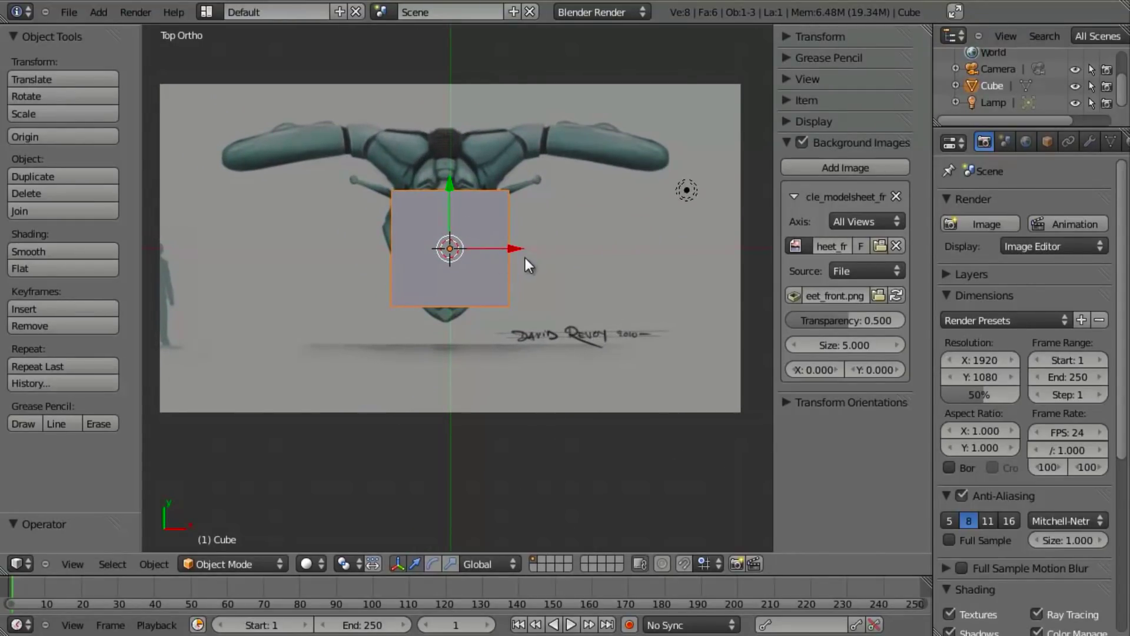
{"action": "key", "text": "z"}
{"action": "scroll", "coordinate": [495, 214], "scroll_direction": "up", "scroll_amount": 2}
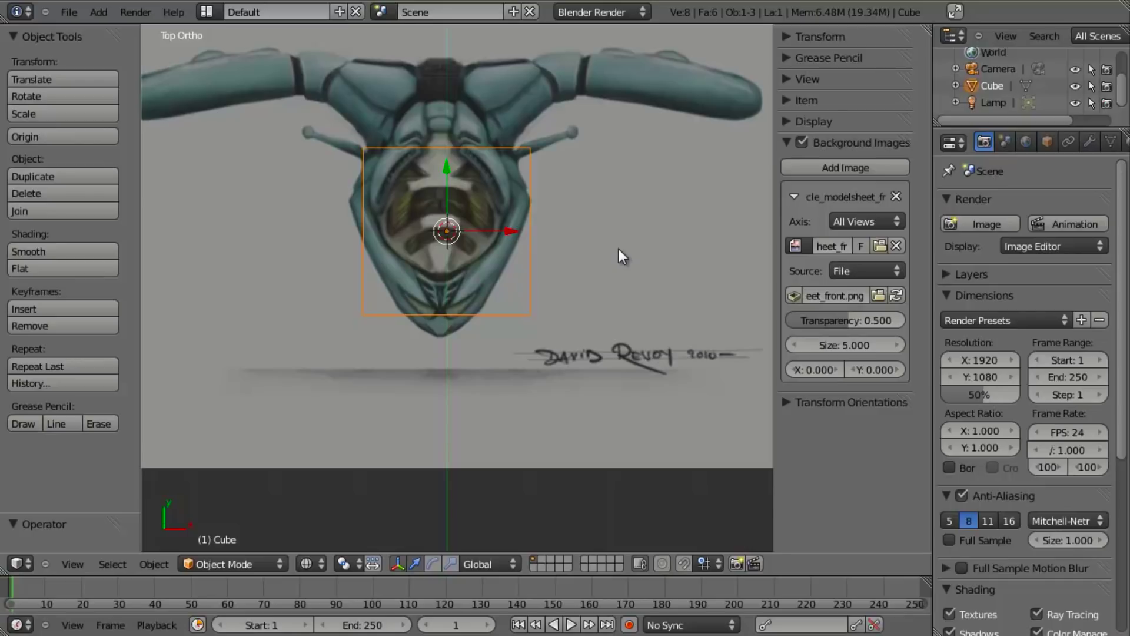
Step: Set the front sheet's Axis to Front so it shows only in front view
{"action": "key", "text": "KP_3"}
{"action": "key", "text": "KP_7"}
{"action": "key", "text": "KP_1"}
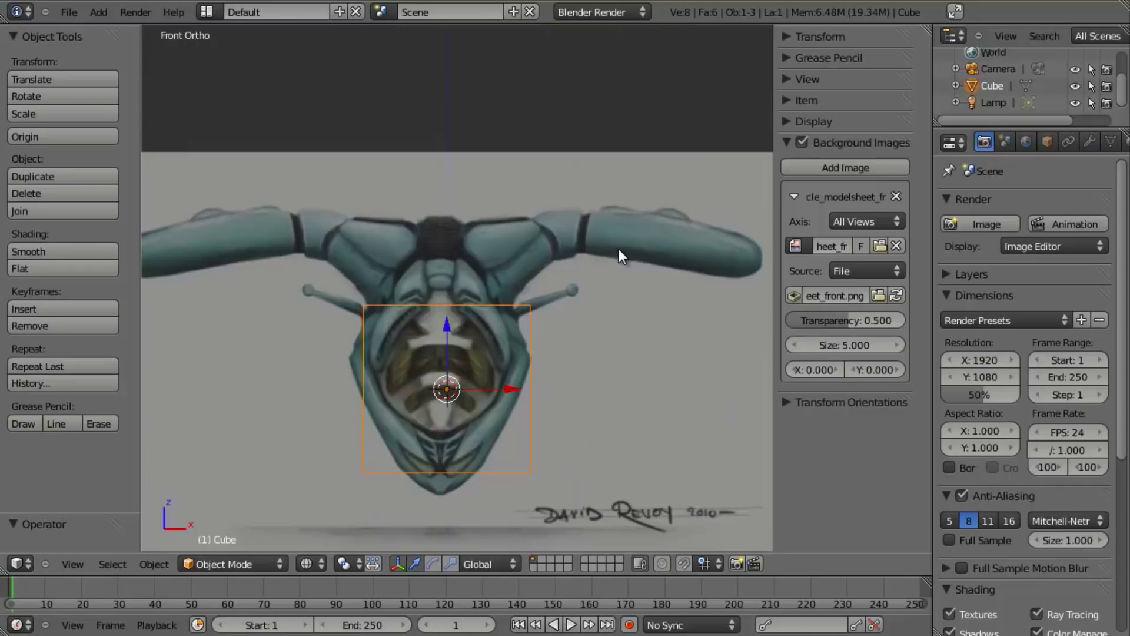
{"action": "middle_click_drag", "start_coordinate": [619, 249], "coordinate": [626, 215], "text": "shift"}
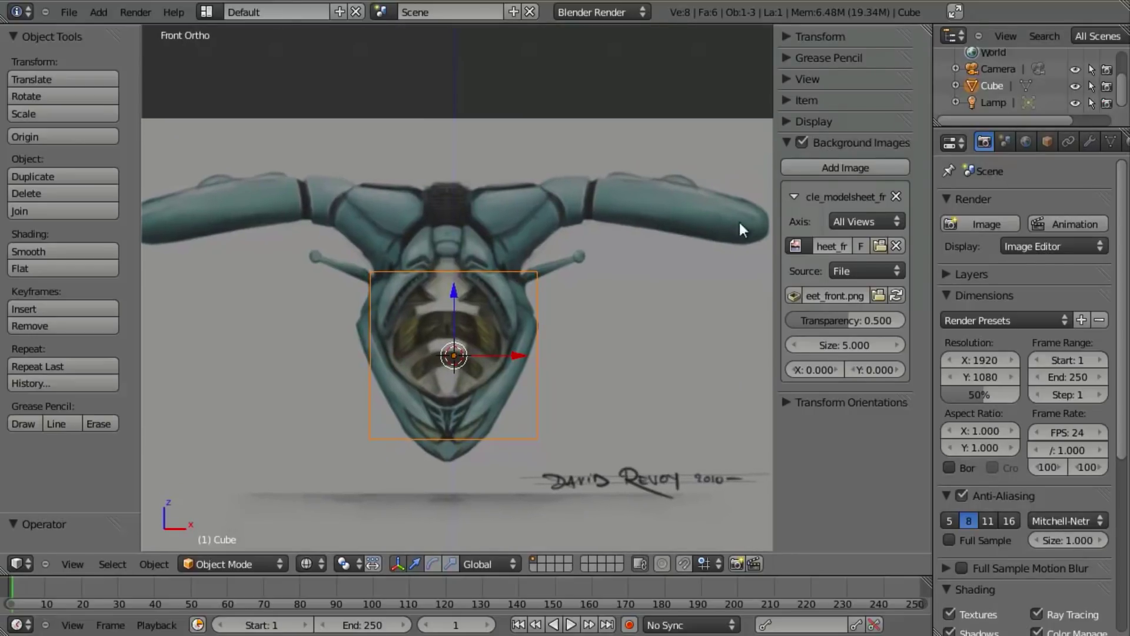
{"action": "left_click", "coordinate": [867, 220]}
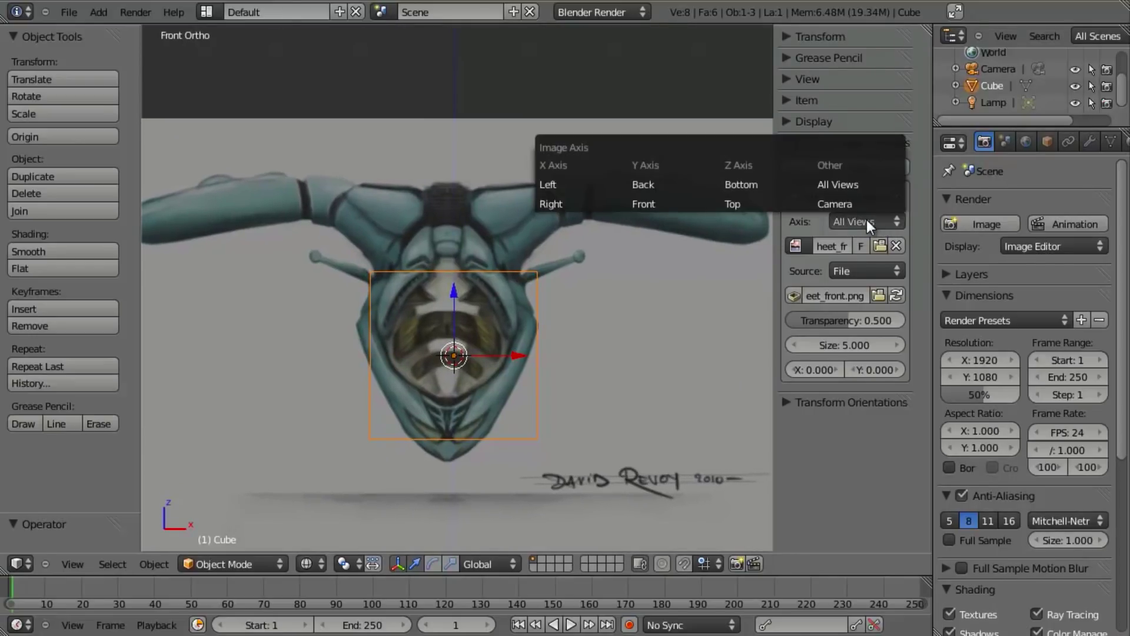
{"action": "left_click", "coordinate": [651, 203]}
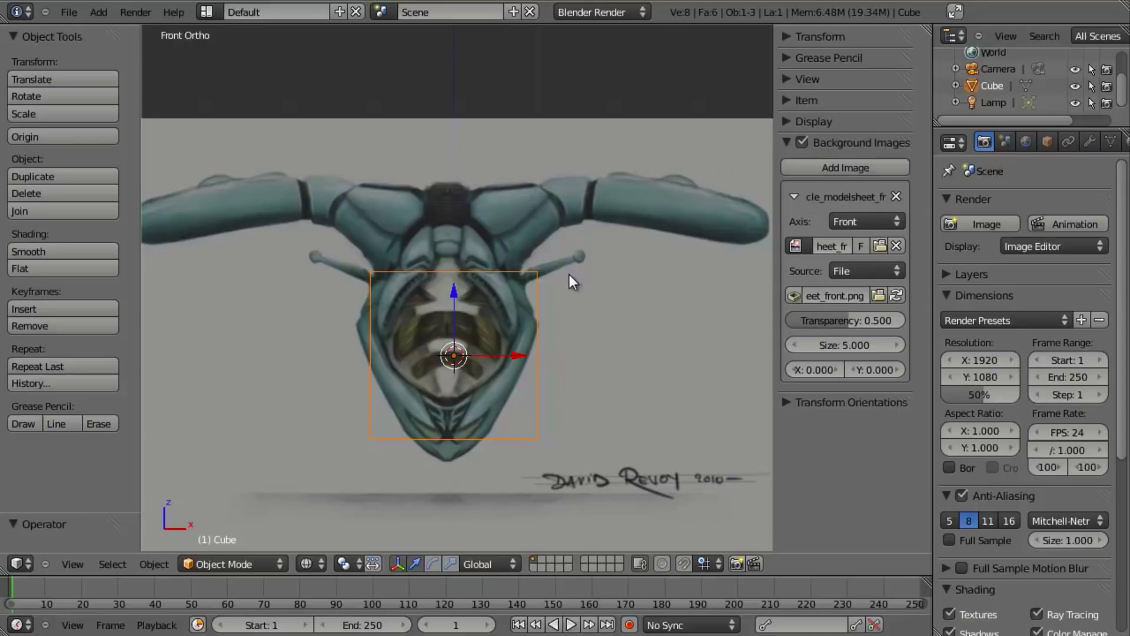
{"action": "key", "text": "KP_3"}
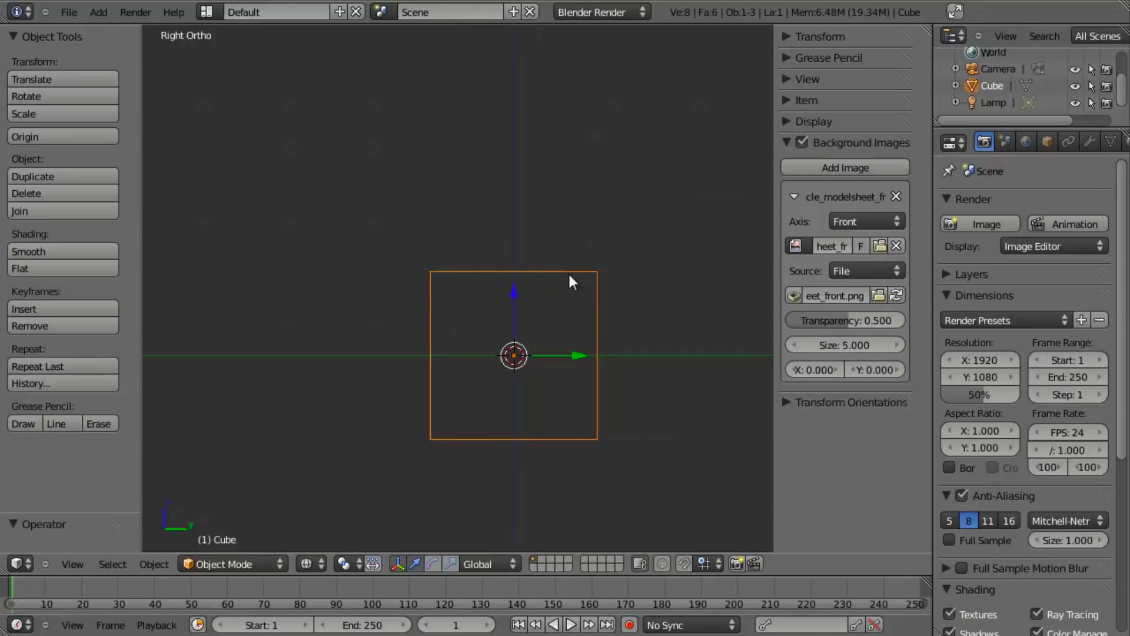
{"action": "key", "text": "KP_1"}
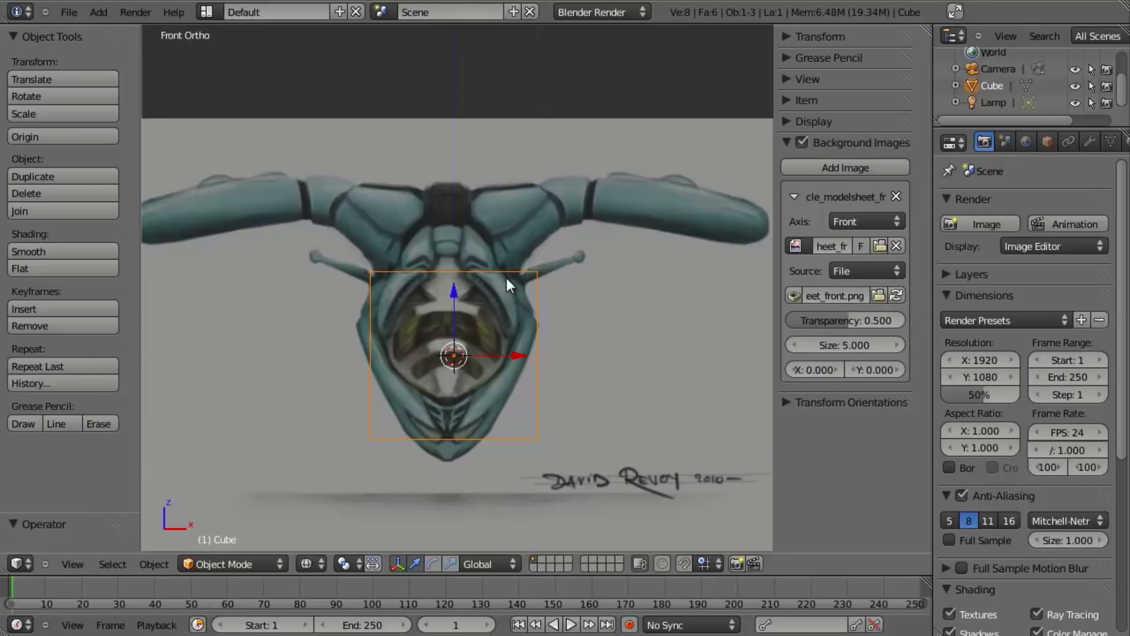
Step: Set the front sheet's X offset to 0.080 to centre the ship
{"action": "middle_click_drag", "start_coordinate": [506, 277], "coordinate": [521, 246], "text": "shift"}
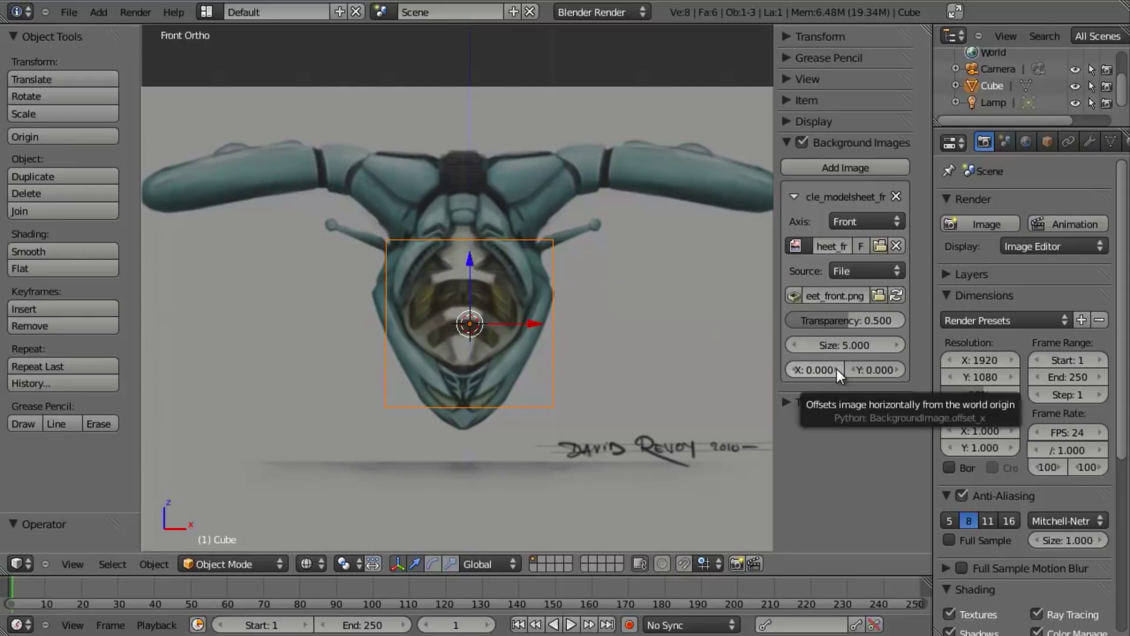
{"action": "left_click_drag", "start_coordinate": [836, 369], "coordinate": [846, 376]}
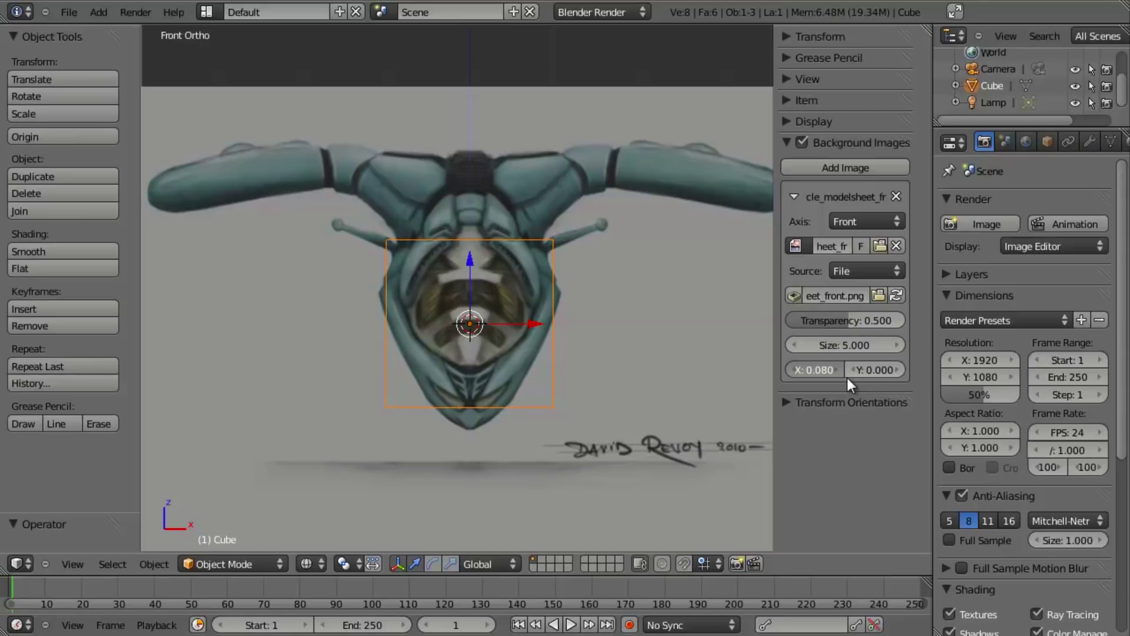
{"action": "left_click_drag", "start_coordinate": [846, 377], "coordinate": [847, 377]}
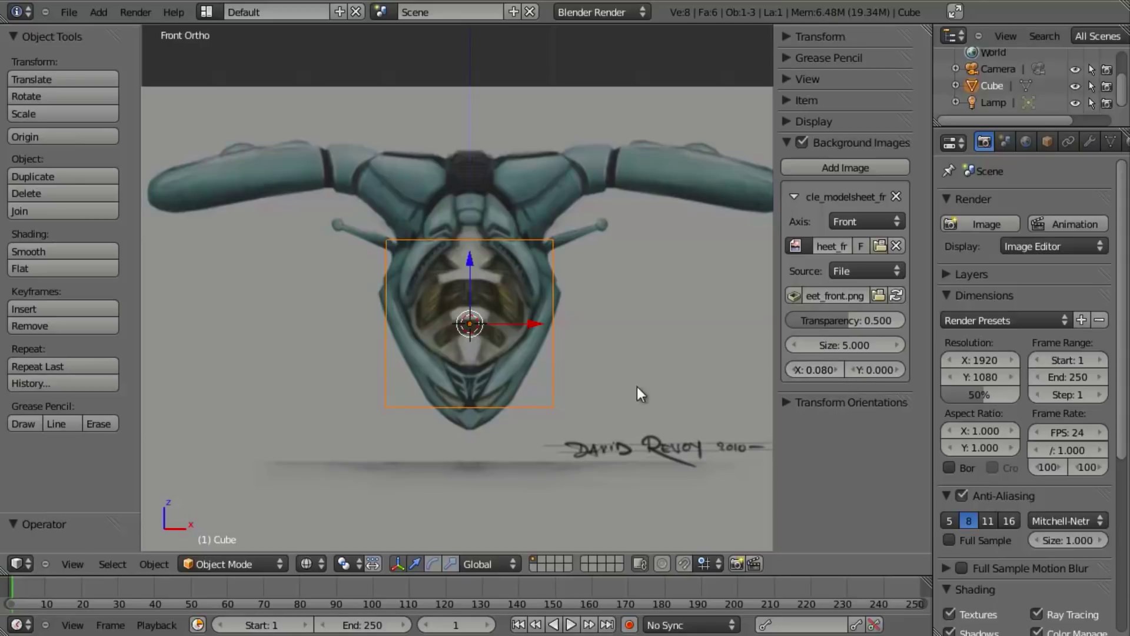
{"action": "scroll", "coordinate": [505, 325], "scroll_direction": "down", "scroll_amount": 4}
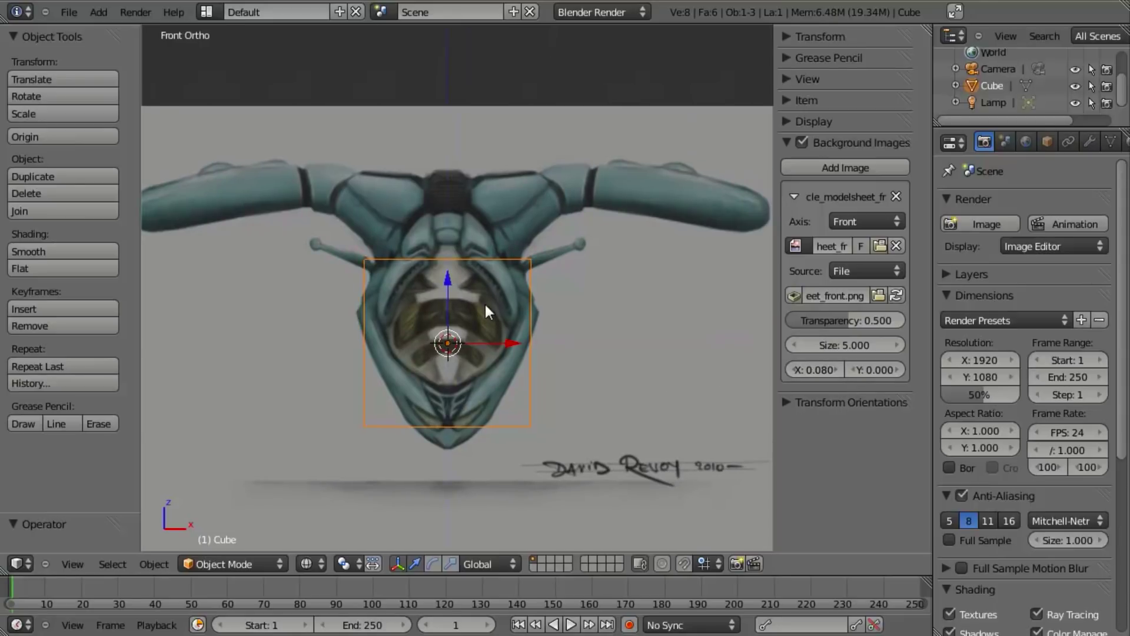
{"action": "scroll", "coordinate": [507, 311], "scroll_direction": "up", "scroll_amount": 2}
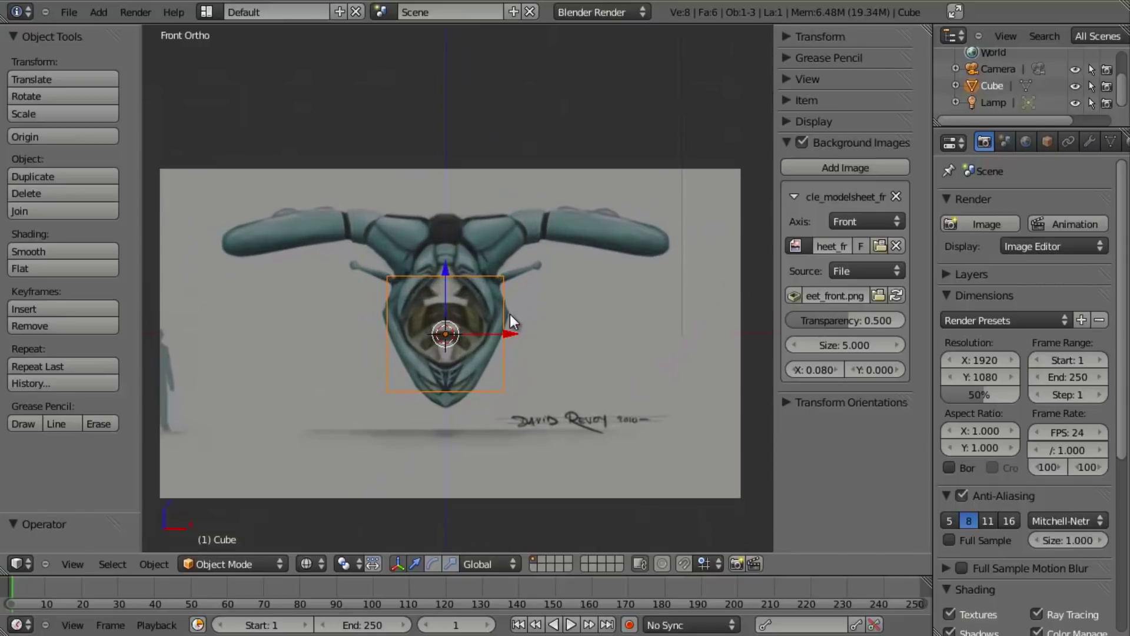
Step: Add a second background slot, collapsing the front entry and expanding the new one
{"action": "left_click", "coordinate": [832, 172]}
{"action": "left_click", "coordinate": [794, 198]}
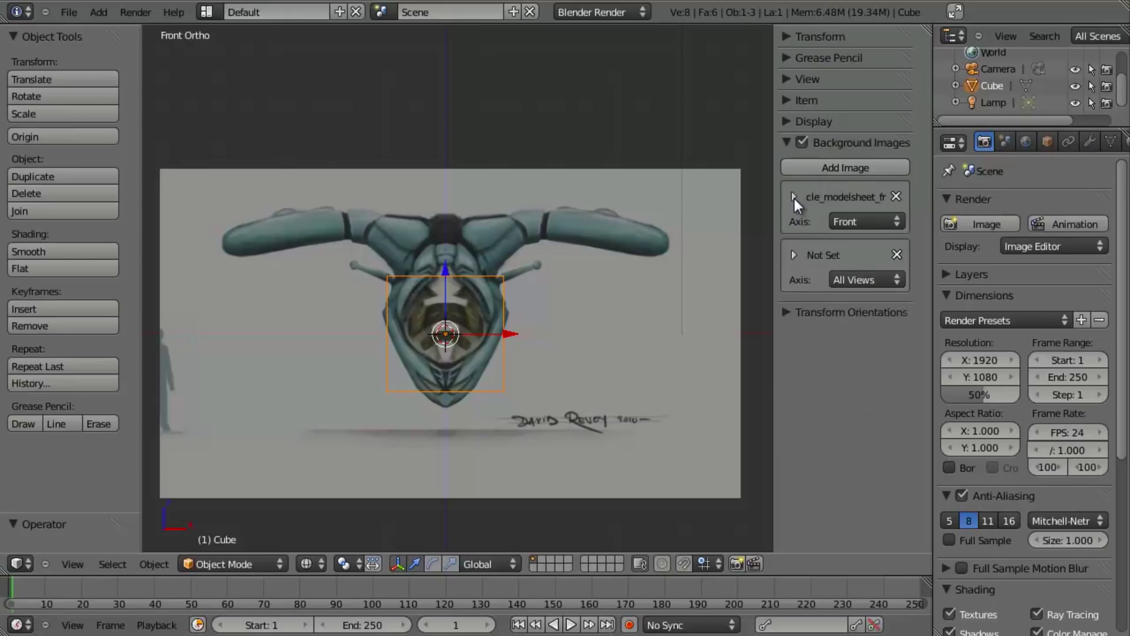
{"action": "left_click", "coordinate": [794, 255]}
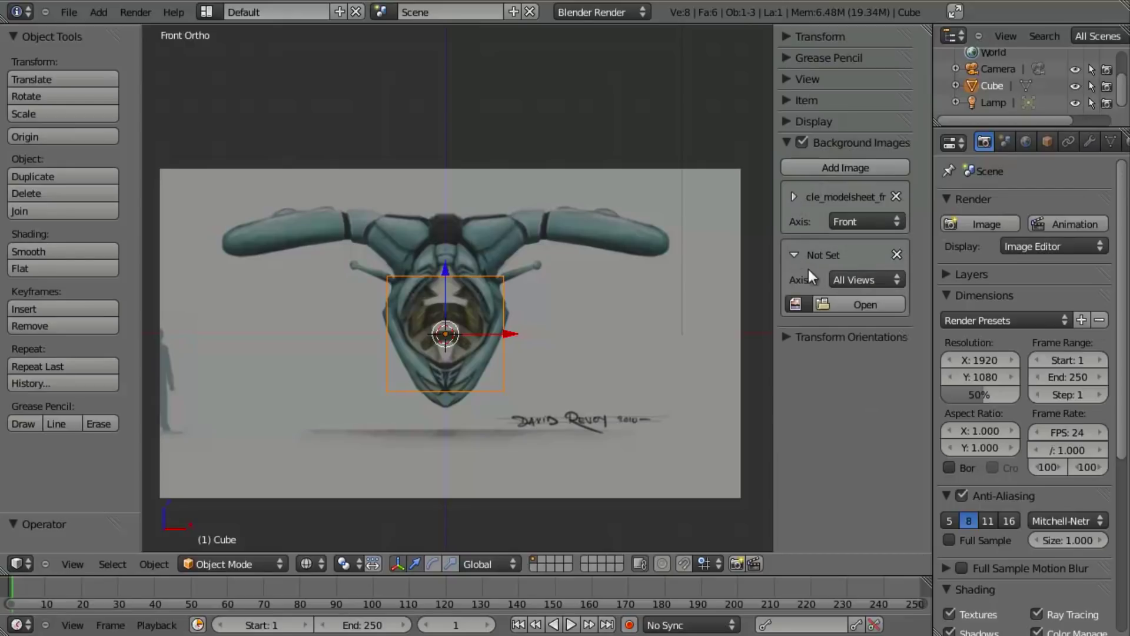
Step: Load vehicle_modelsheet_side.png from production\concept into the new slot
{"action": "left_click", "coordinate": [843, 309]}
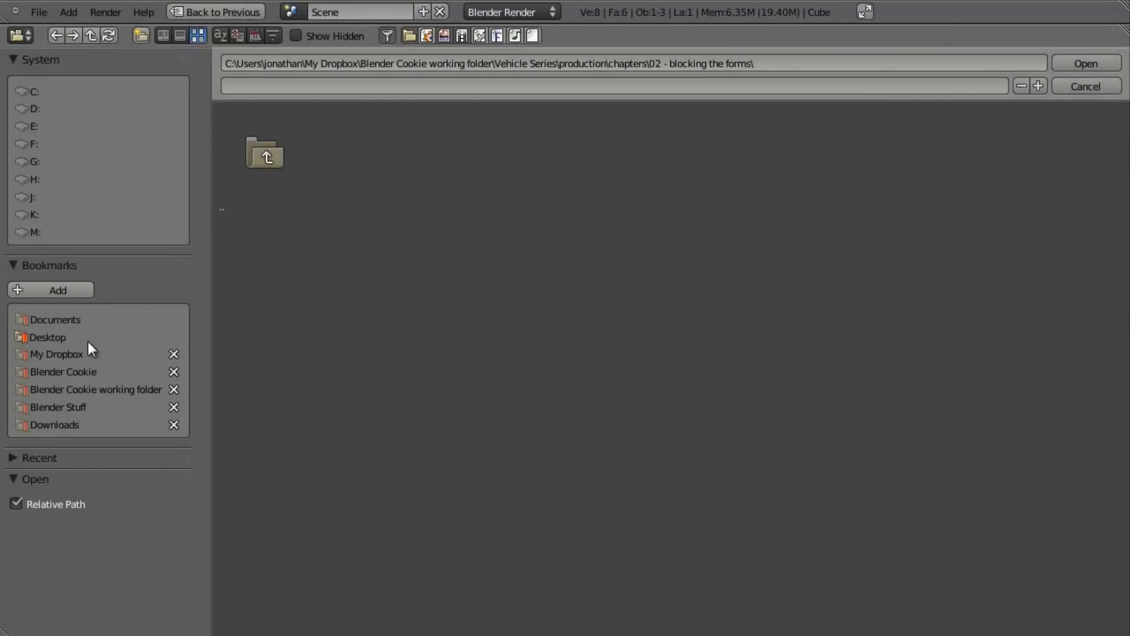
{"action": "left_click", "coordinate": [265, 167]}
{"action": "left_click", "coordinate": [265, 166]}
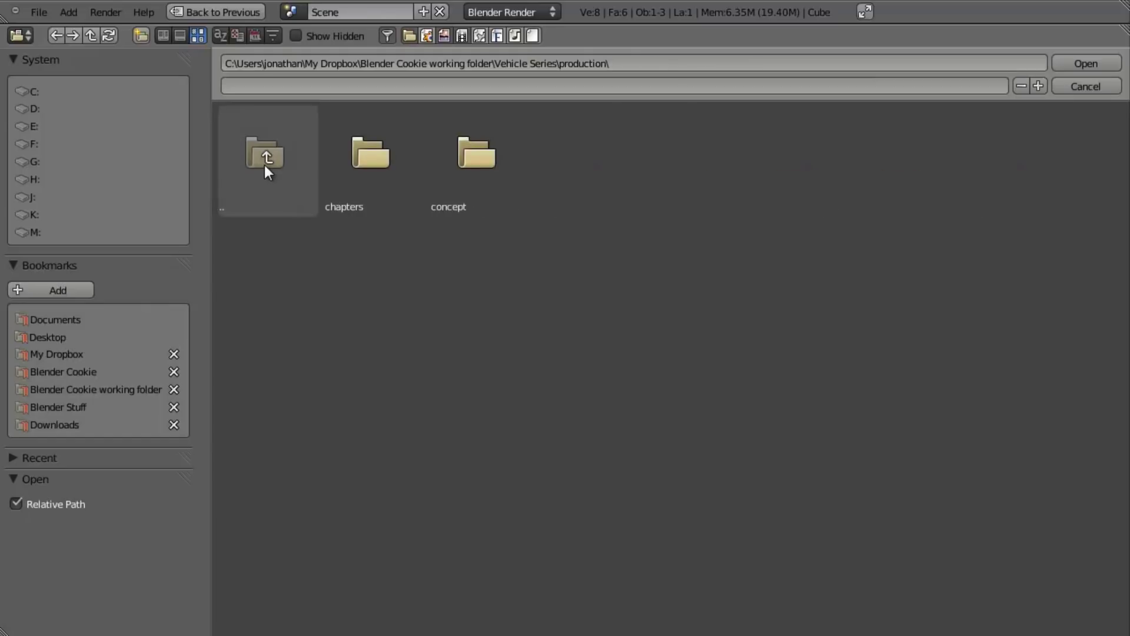
{"action": "left_click", "coordinate": [478, 156]}
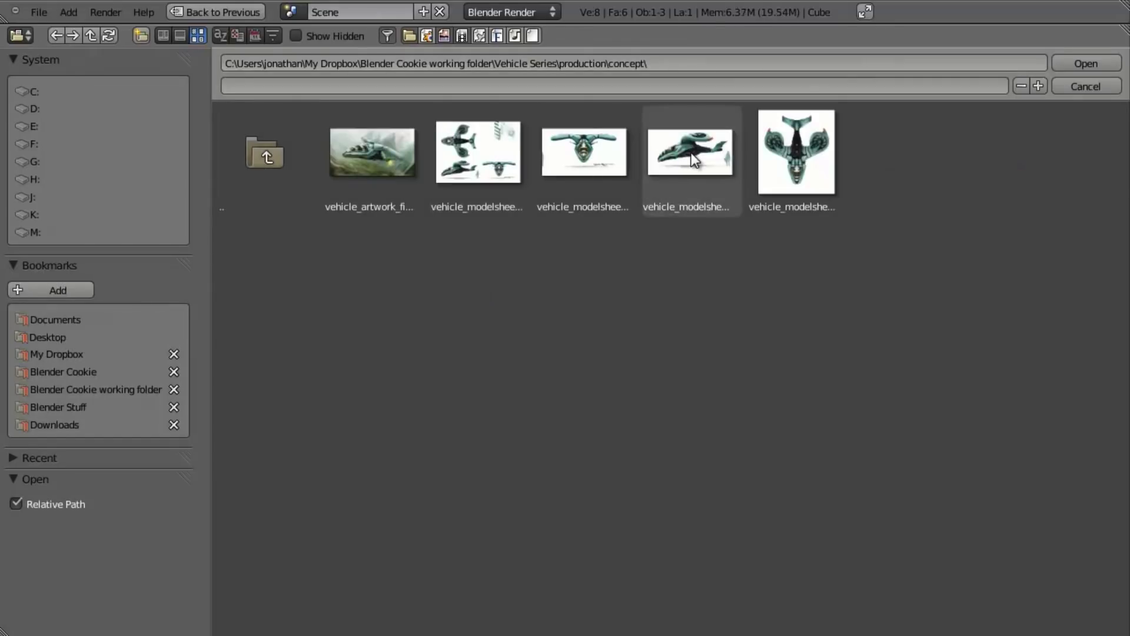
{"action": "left_click", "coordinate": [701, 168]}
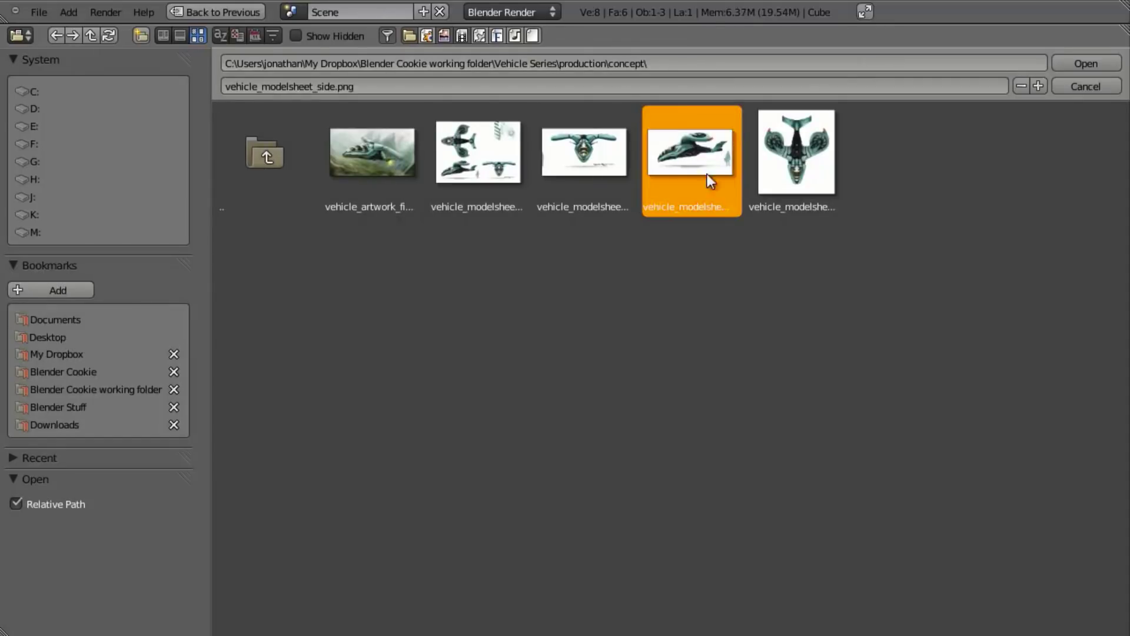
{"action": "left_click", "coordinate": [1080, 66]}
Step: Reset the side sheet's X offset to 0 to recentre it
{"action": "middle_click_drag", "start_coordinate": [507, 306], "coordinate": [539, 267], "text": "shift"}
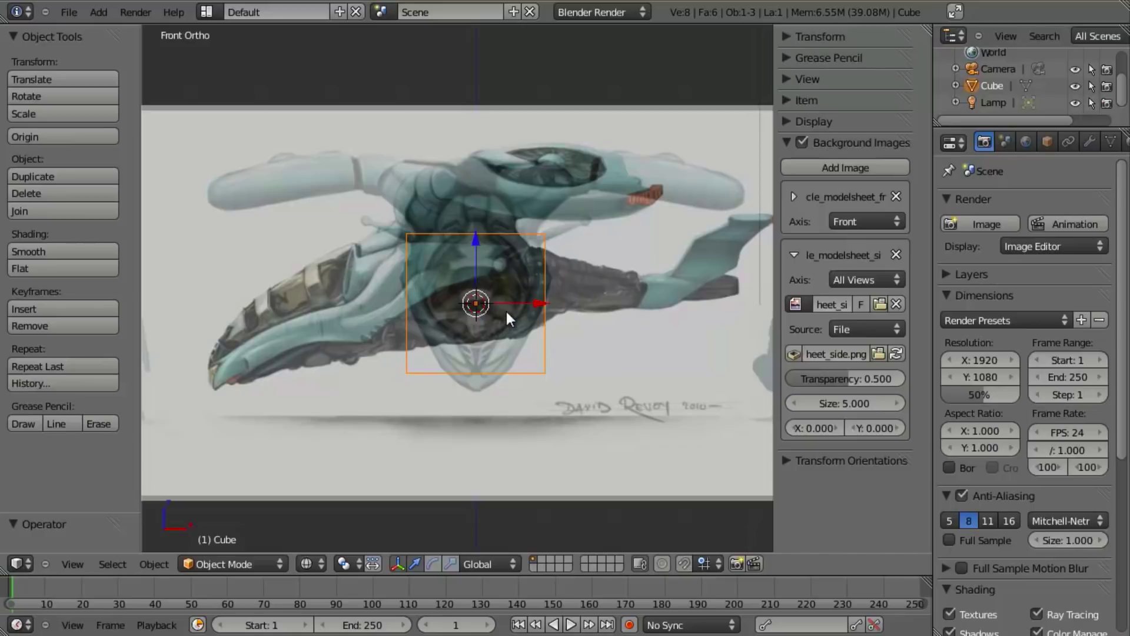
{"action": "middle_click_drag", "start_coordinate": [507, 313], "coordinate": [515, 291], "text": "shift"}
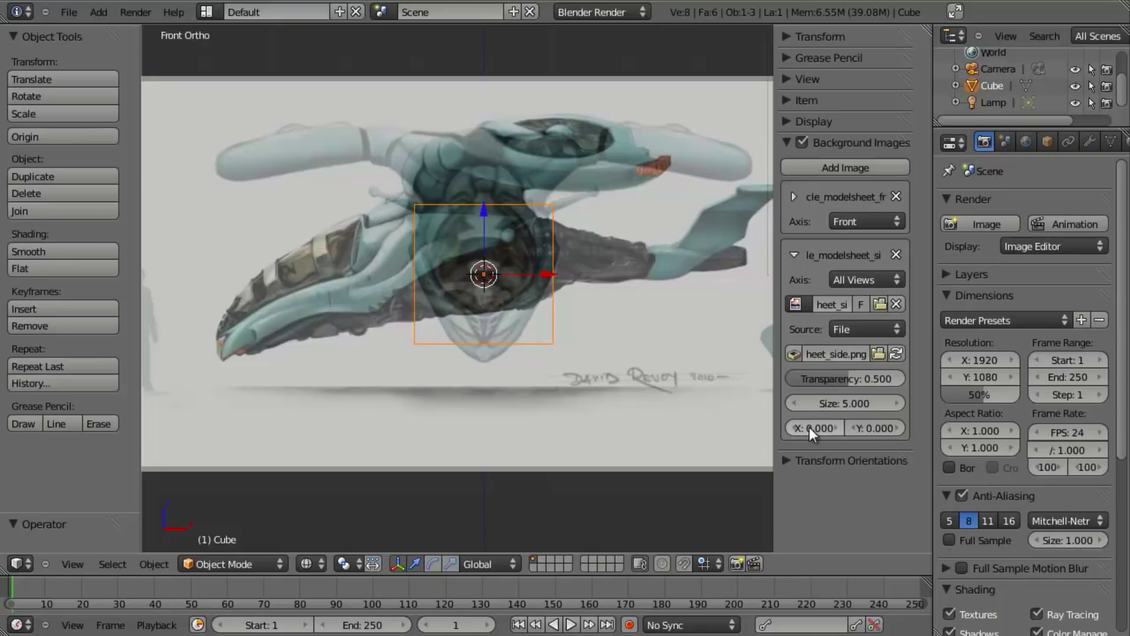
{"action": "left_click_drag", "start_coordinate": [810, 427], "coordinate": [860, 428]}
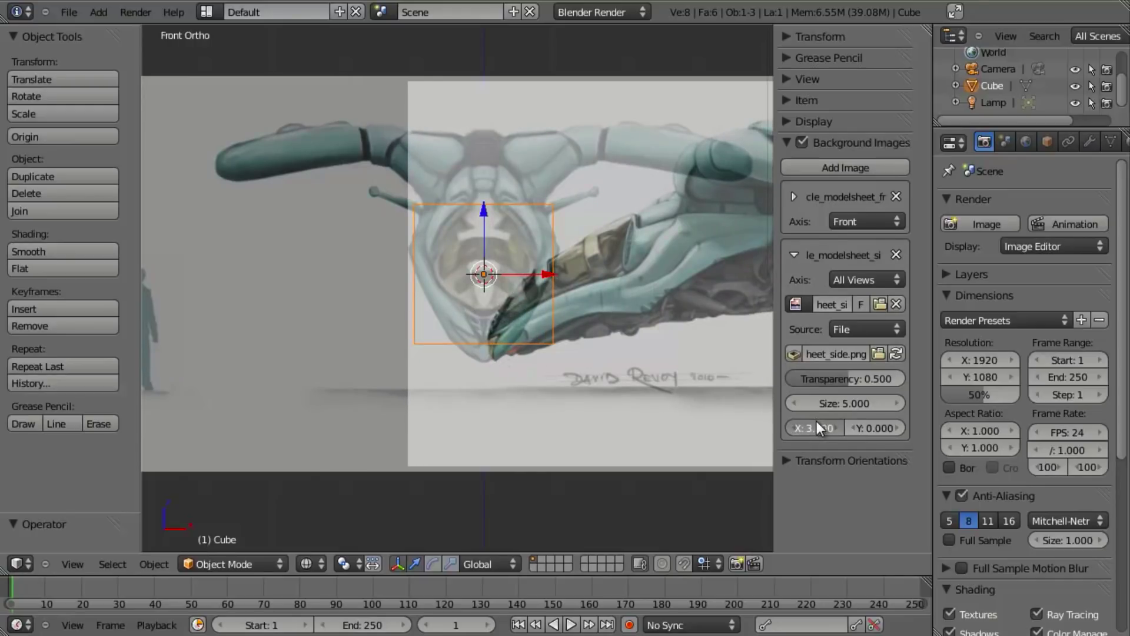
{"action": "left_click_drag", "start_coordinate": [816, 422], "coordinate": [797, 418]}
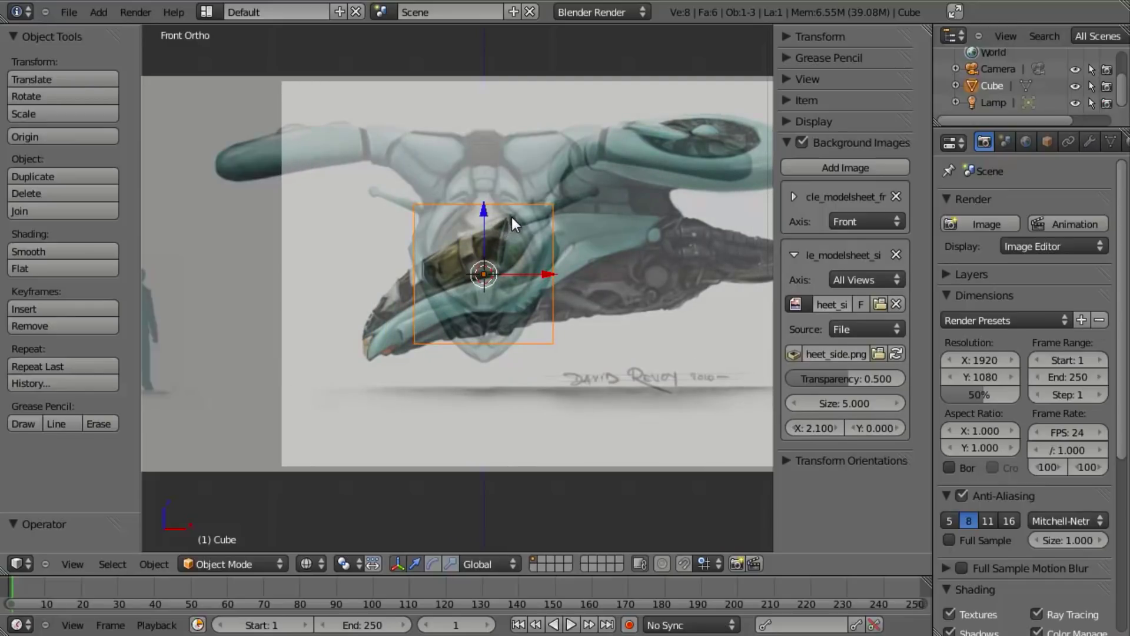
{"action": "left_click", "coordinate": [826, 423]}
{"action": "type", "text": "0"}
{"action": "key", "text": "Return"}
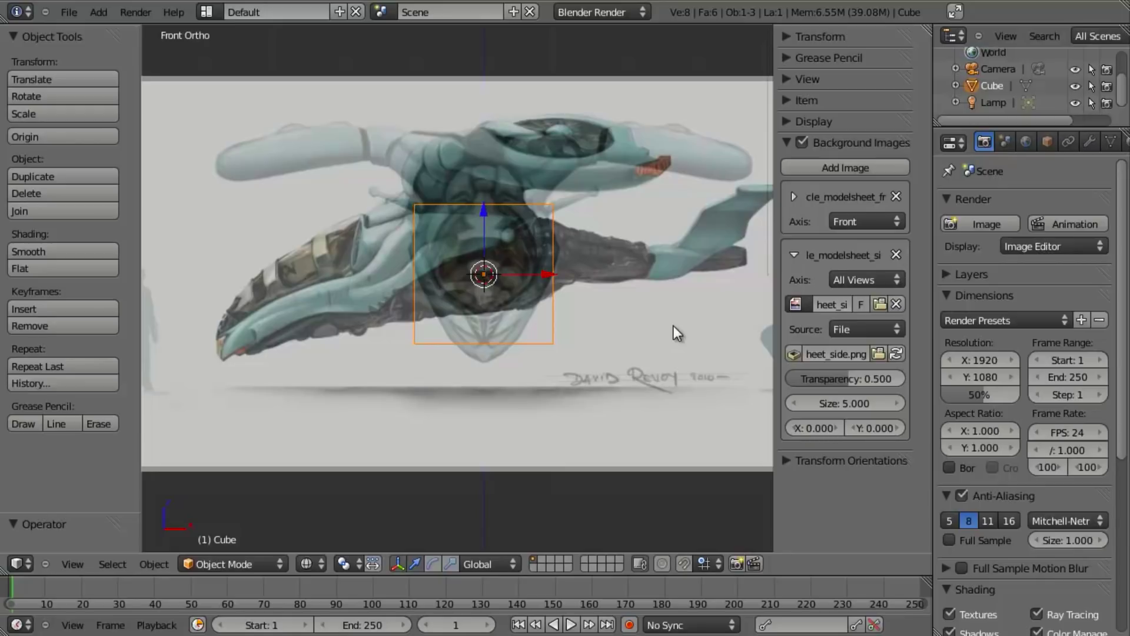
Step: Set the side sheet's Axis to Right so it appears only in Right Ortho view
{"action": "middle_click_drag", "start_coordinate": [647, 312], "coordinate": [610, 324], "text": "shift"}
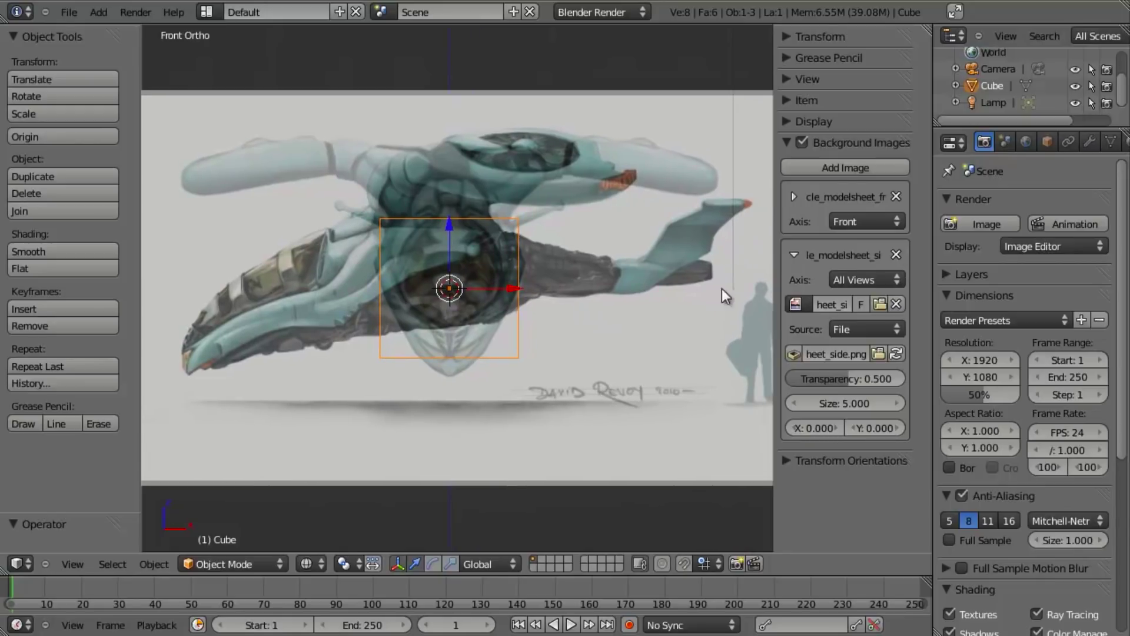
{"action": "left_click", "coordinate": [846, 275]}
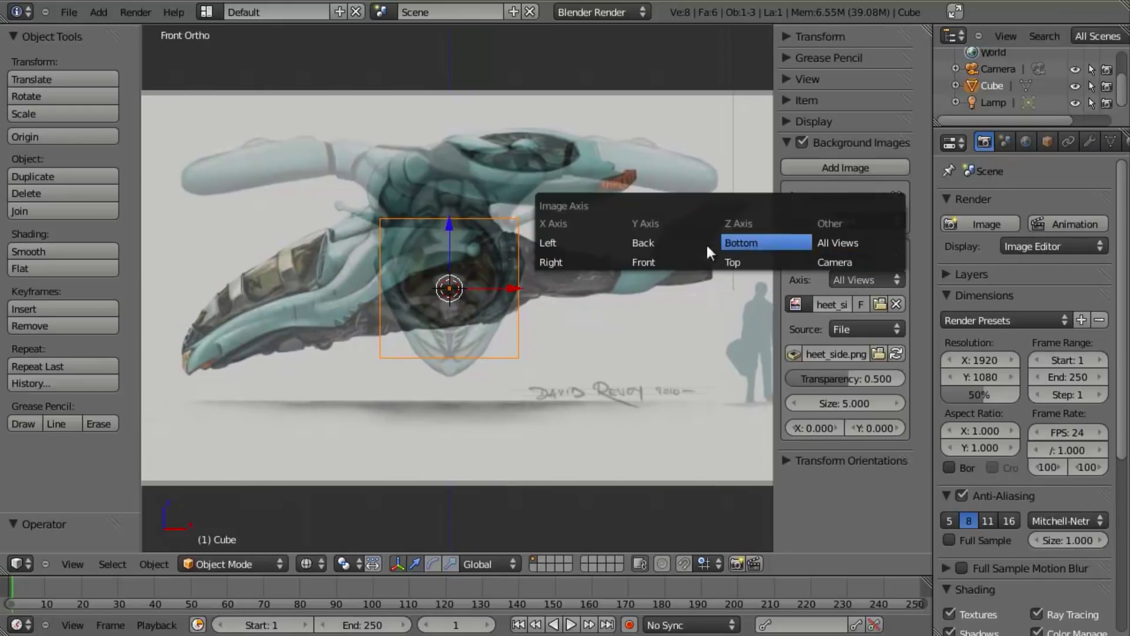
{"action": "left_click", "coordinate": [585, 242]}
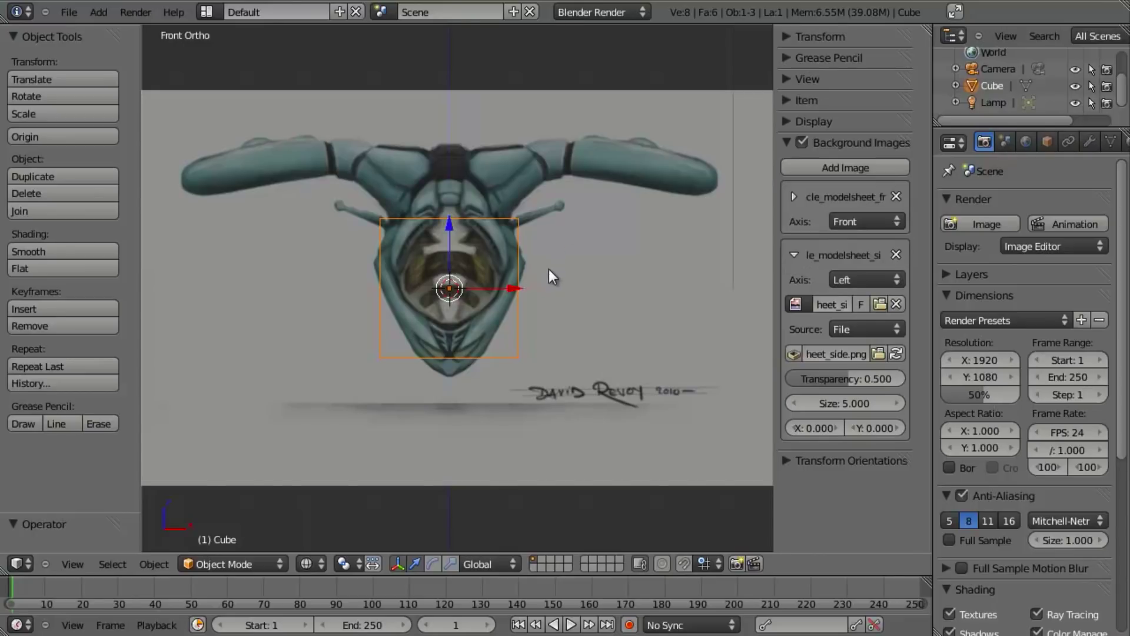
{"action": "key", "text": "KP_3"}
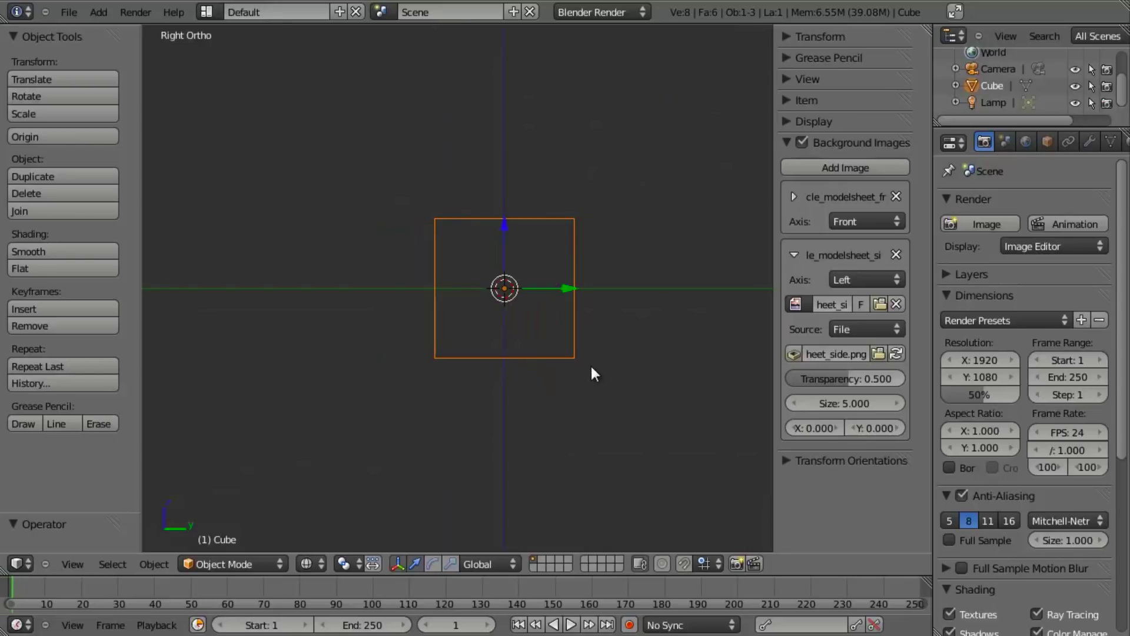
{"action": "left_click", "coordinate": [860, 281]}
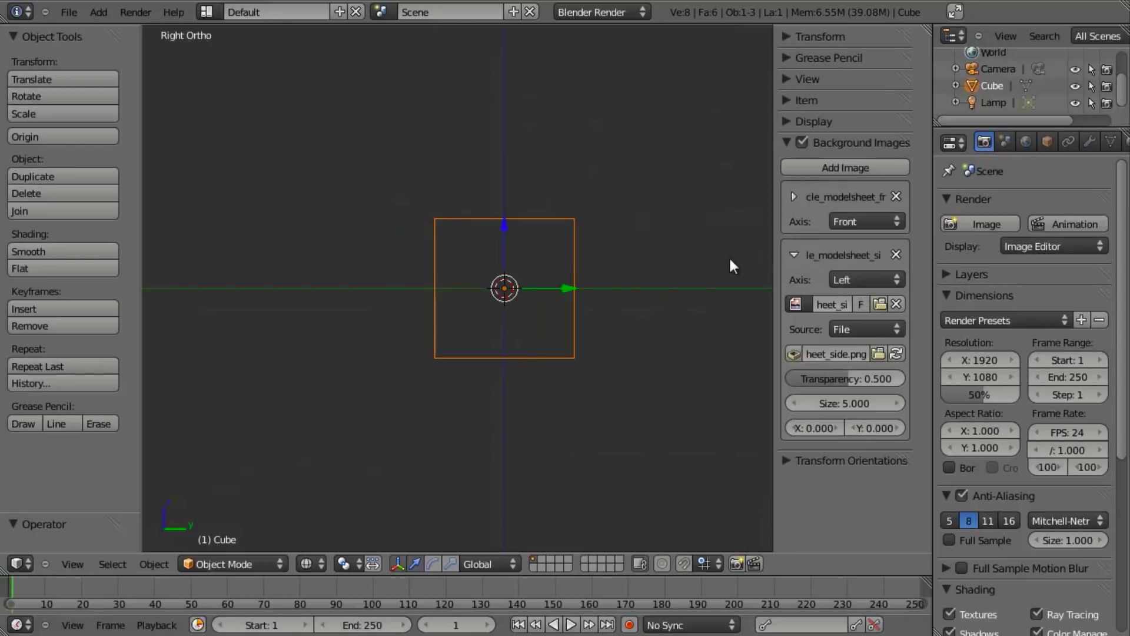
{"action": "left_click", "coordinate": [895, 280]}
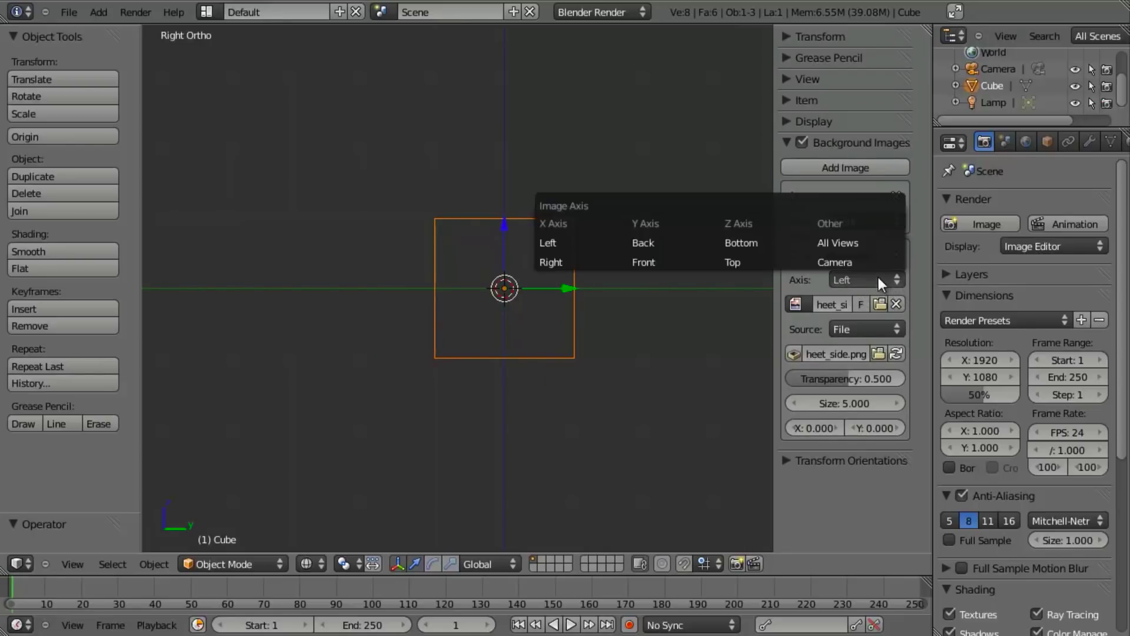
{"action": "left_click", "coordinate": [585, 266]}
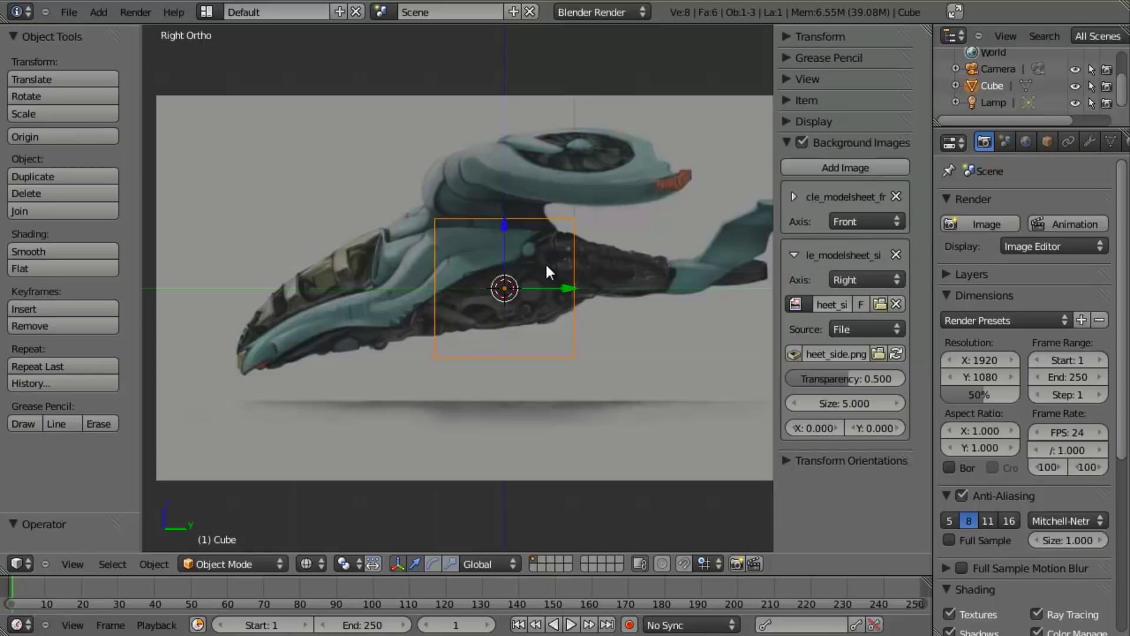
{"action": "scroll", "coordinate": [547, 264], "scroll_direction": "down", "scroll_amount": 3}
{"action": "middle_click_drag", "start_coordinate": [550, 253], "coordinate": [545, 263], "text": "shift"}
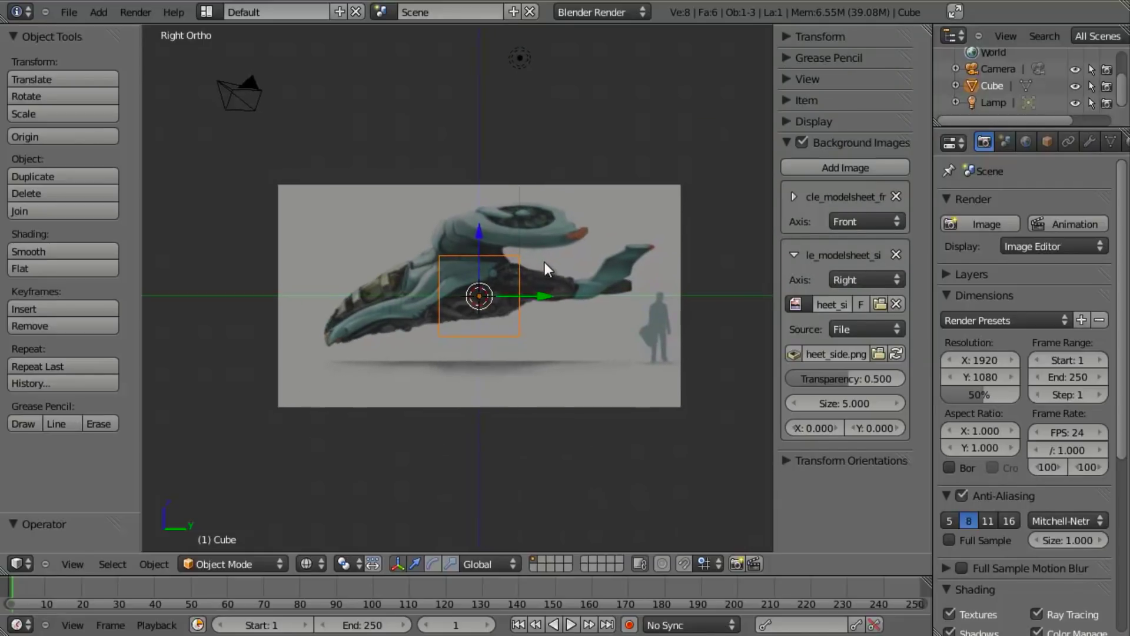
{"action": "left_click", "coordinate": [798, 253]}
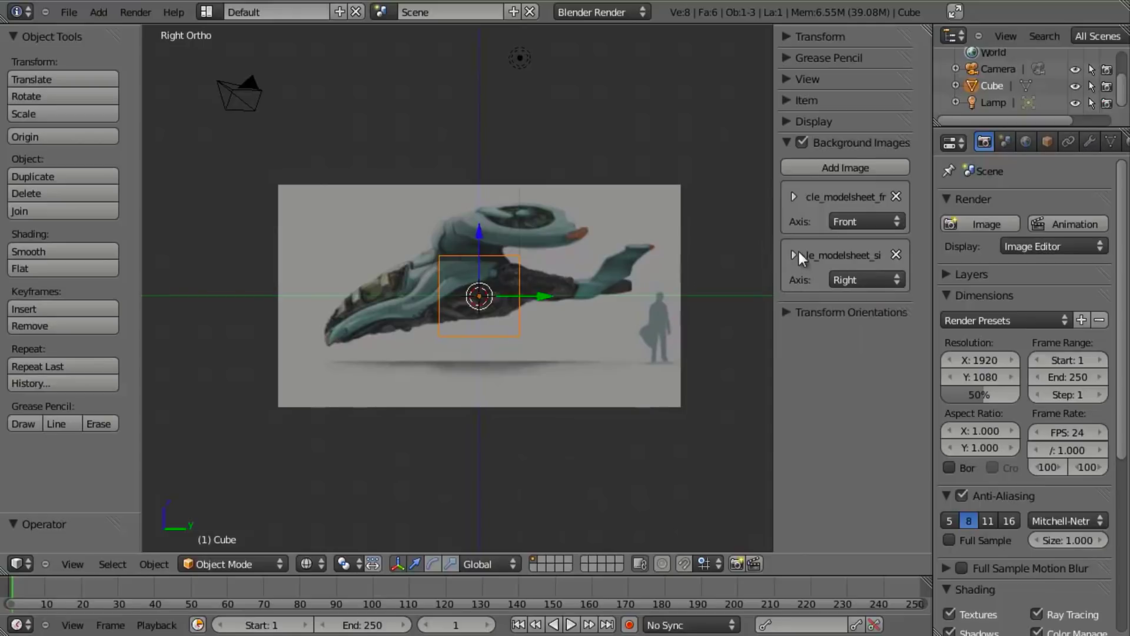
Step: Add a third background slot and load the top-view concept sheet from production\concept
{"action": "left_click", "coordinate": [813, 169]}
{"action": "left_click", "coordinate": [796, 313]}
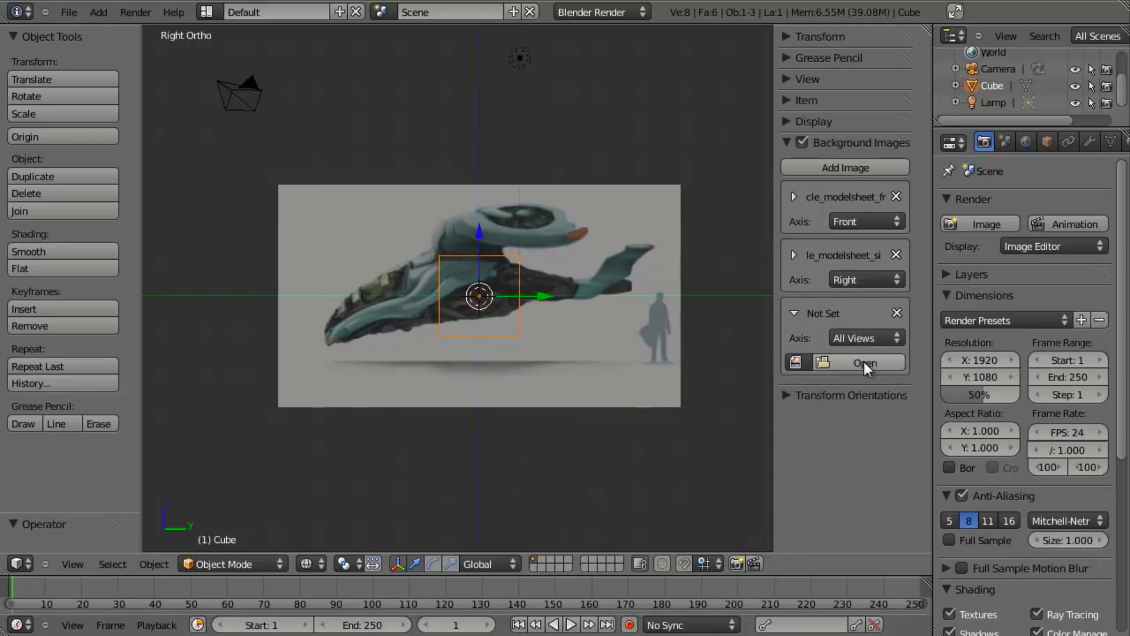
{"action": "left_click", "coordinate": [864, 362]}
{"action": "left_click", "coordinate": [278, 158]}
{"action": "left_click", "coordinate": [278, 157]}
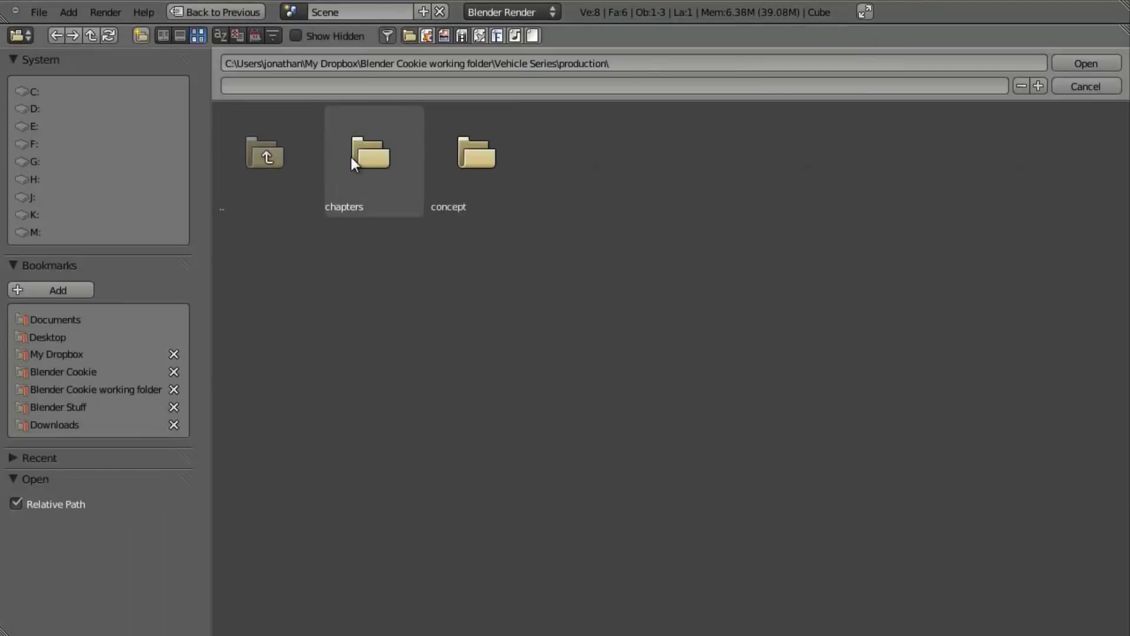
{"action": "left_click", "coordinate": [353, 157]}
{"action": "left_click", "coordinate": [268, 158]}
{"action": "left_click", "coordinate": [460, 176]}
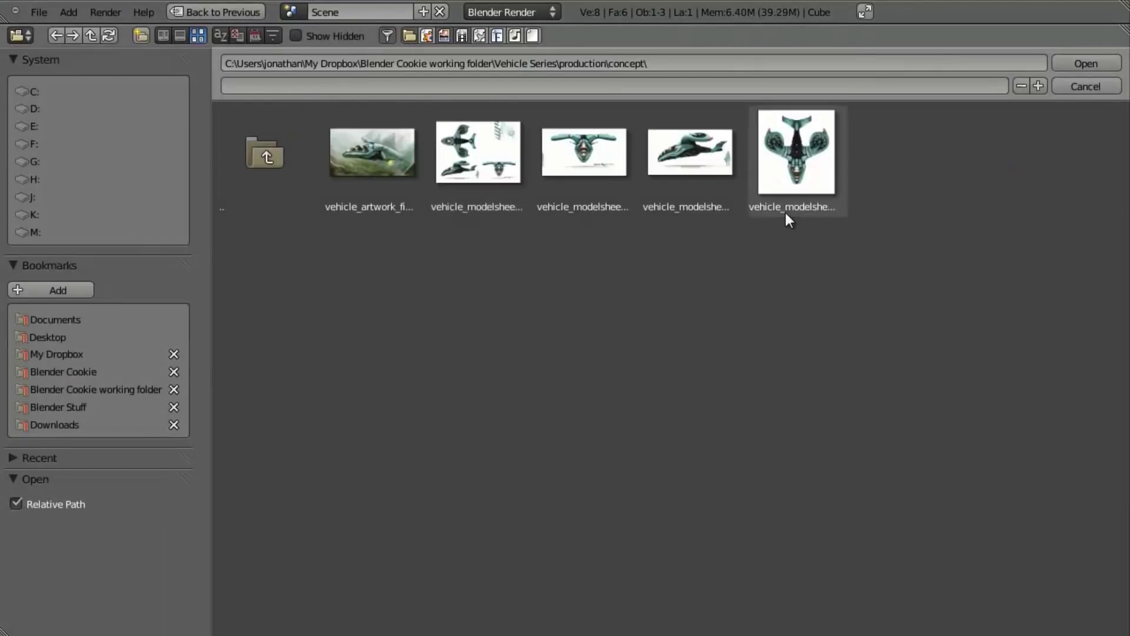
{"action": "left_click", "coordinate": [782, 164]}
{"action": "double_click", "coordinate": [782, 164]}
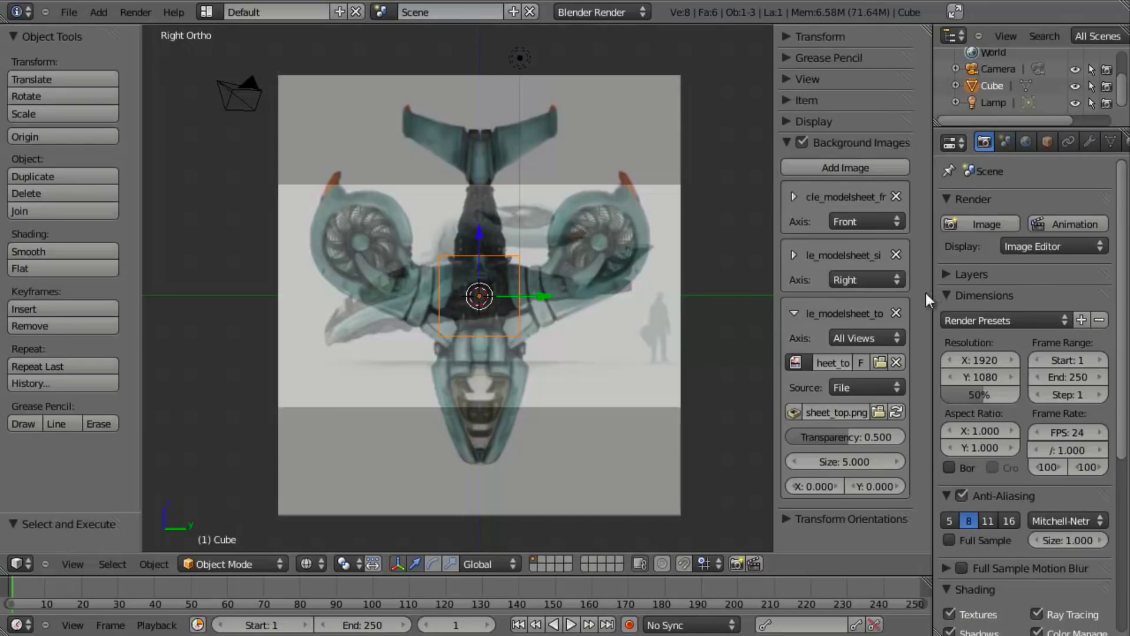
Step: Set the top sheet's Axis to Top and verify it in top and right orthographic views
{"action": "scroll", "coordinate": [567, 311], "scroll_direction": "up", "scroll_amount": 2}
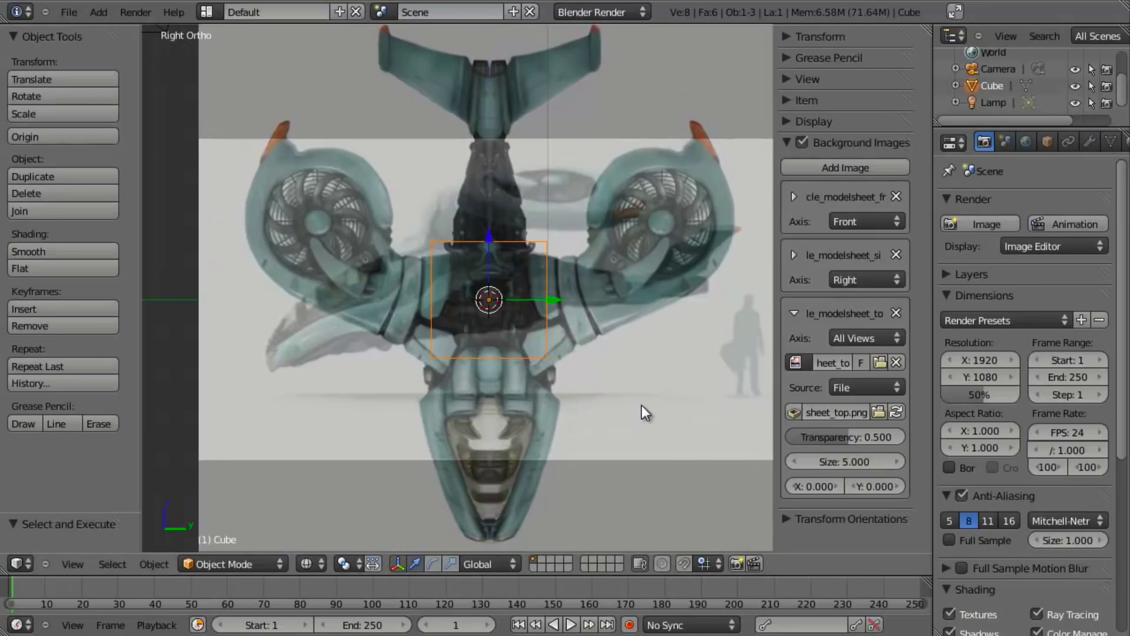
{"action": "middle_click_drag", "start_coordinate": [593, 438], "coordinate": [595, 370], "text": "shift"}
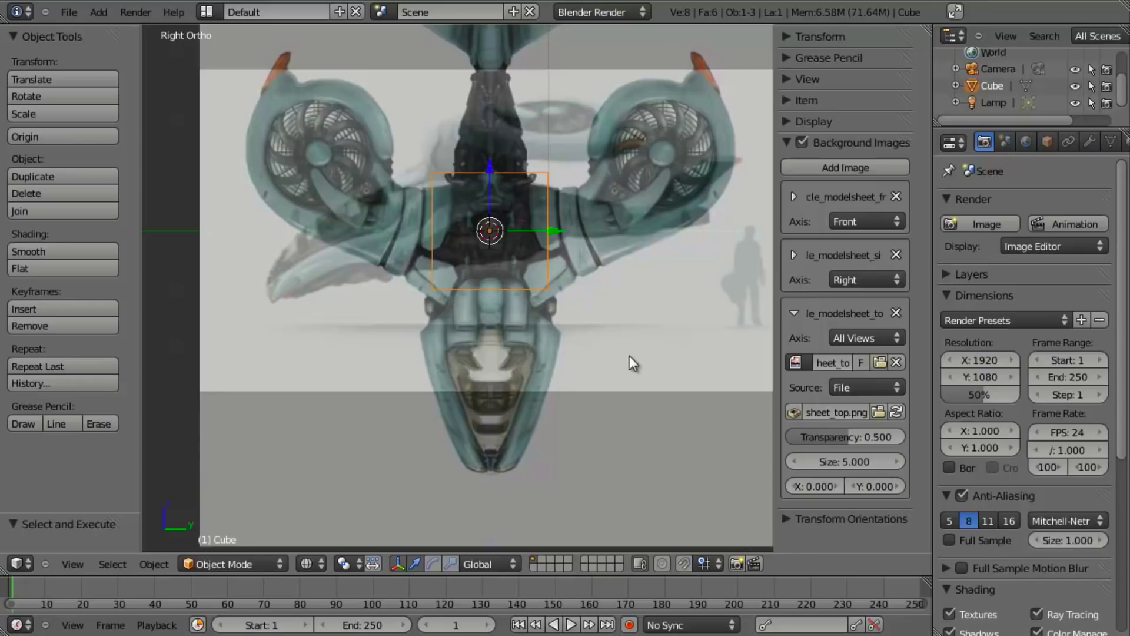
{"action": "scroll", "coordinate": [629, 356], "scroll_direction": "down", "scroll_amount": 2}
{"action": "scroll", "coordinate": [620, 359], "scroll_direction": "up", "scroll_amount": 2}
{"action": "middle_click_drag", "start_coordinate": [581, 370], "coordinate": [559, 352], "text": "shift"}
{"action": "scroll", "coordinate": [553, 362], "scroll_direction": "down", "scroll_amount": 2}
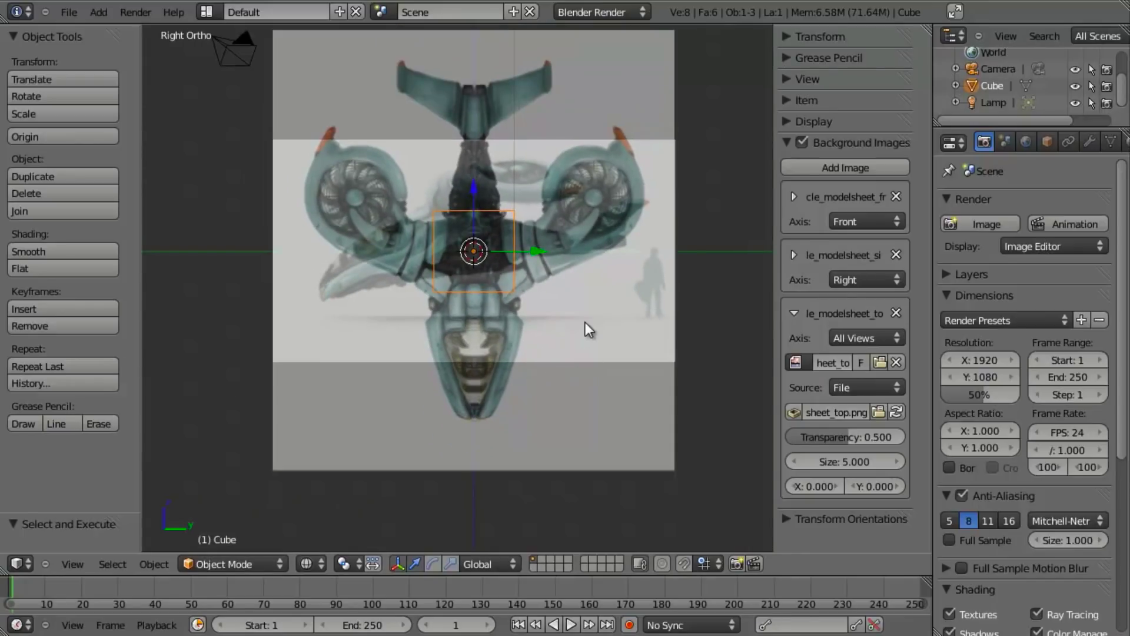
{"action": "key", "text": "KP_7"}
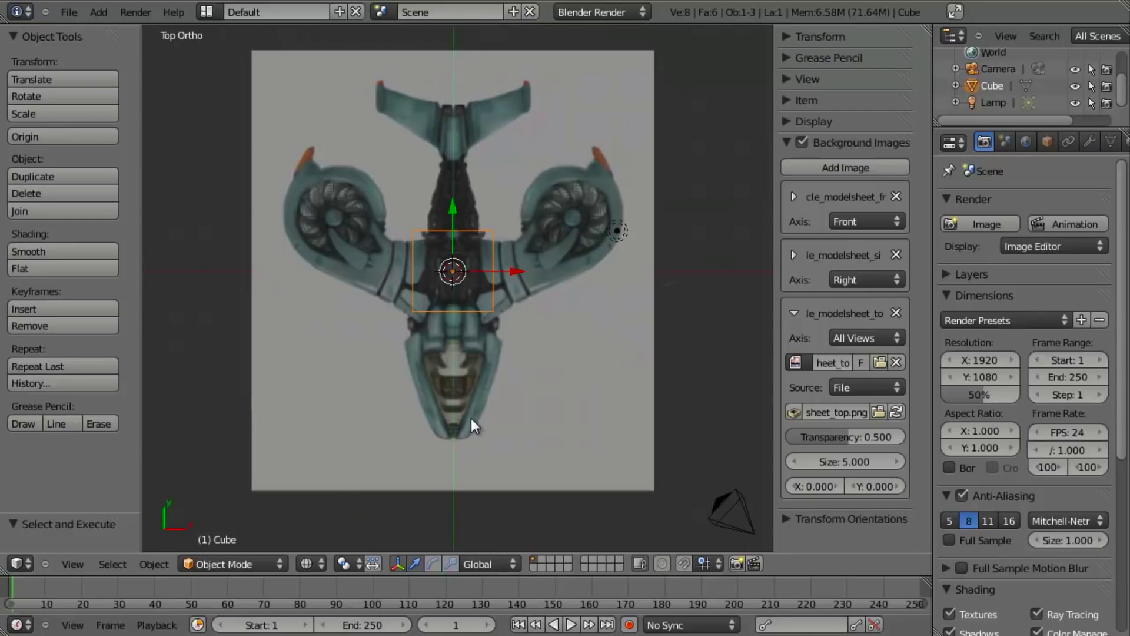
{"action": "left_click", "coordinate": [857, 337]}
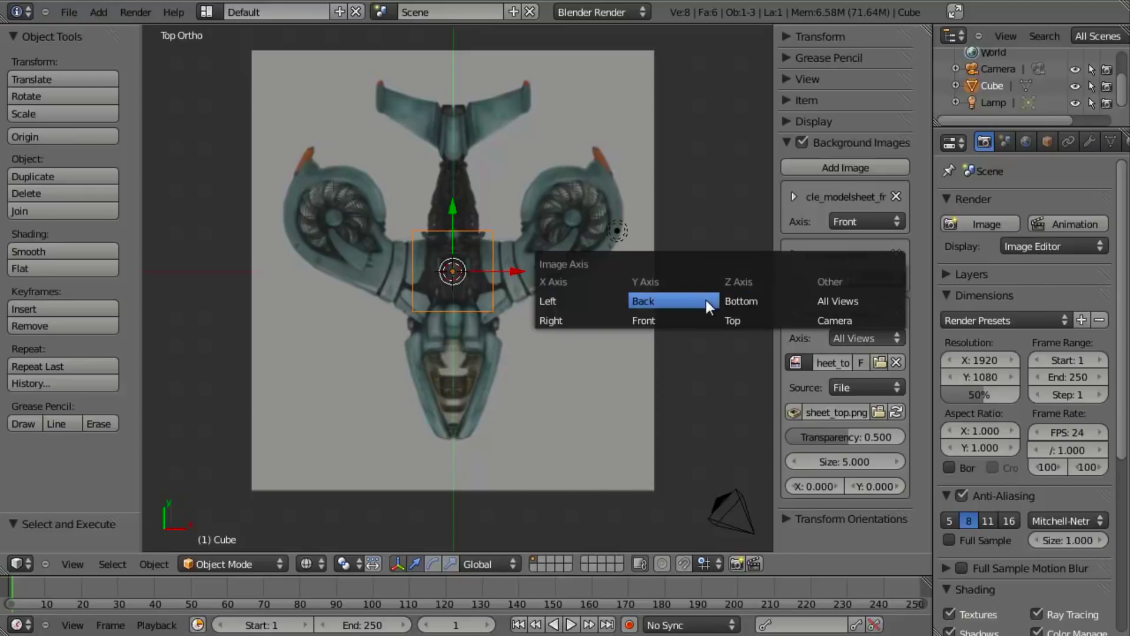
{"action": "left_click", "coordinate": [748, 319]}
{"action": "middle_click_drag", "start_coordinate": [570, 370], "coordinate": [570, 330], "text": "shift"}
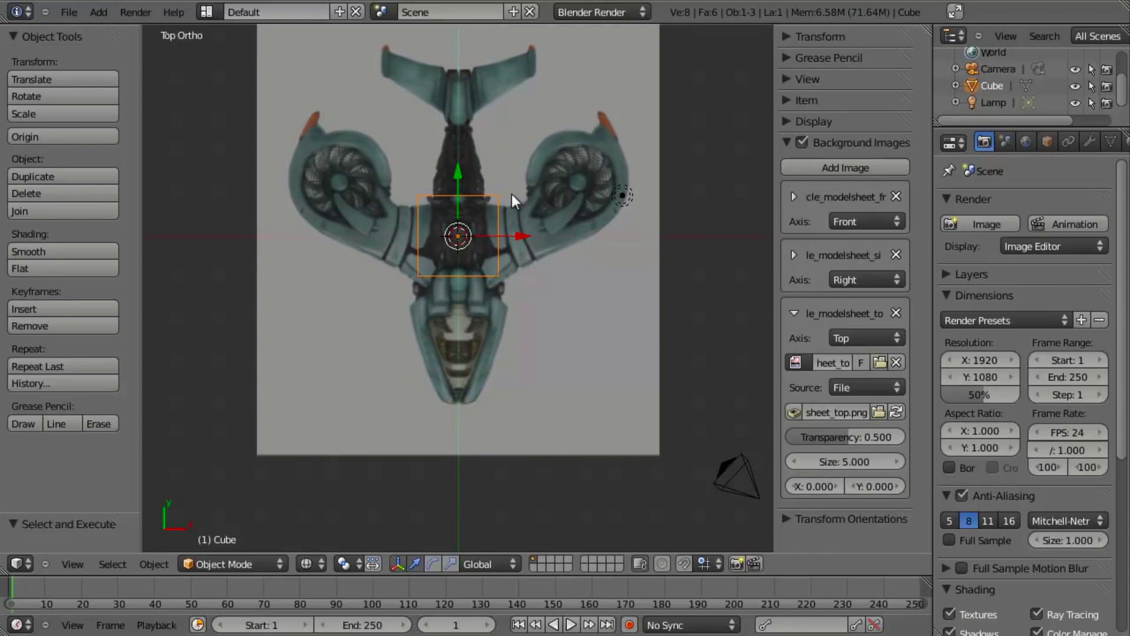
{"action": "key", "text": "KP_3"}
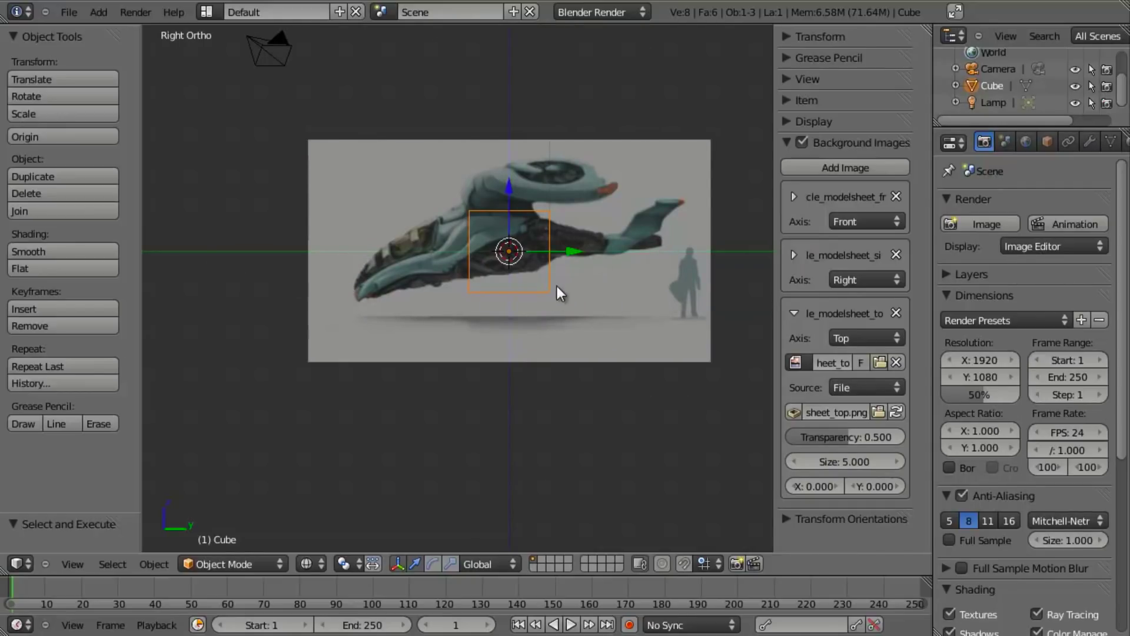
{"action": "scroll", "coordinate": [557, 291], "scroll_direction": "up", "scroll_amount": 1}
{"action": "middle_click_drag", "start_coordinate": [553, 292], "coordinate": [500, 310], "text": "shift"}
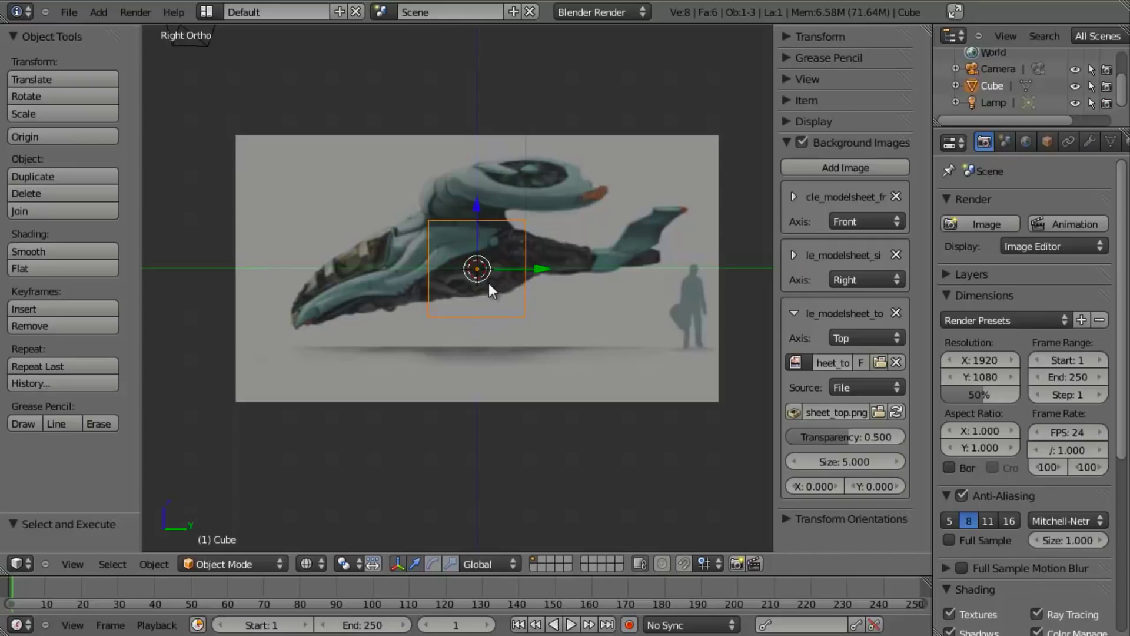
Step: In Edit Mode, stretch the cube's mesh along Y twice toward the hull length
{"action": "key", "text": "Tab"}
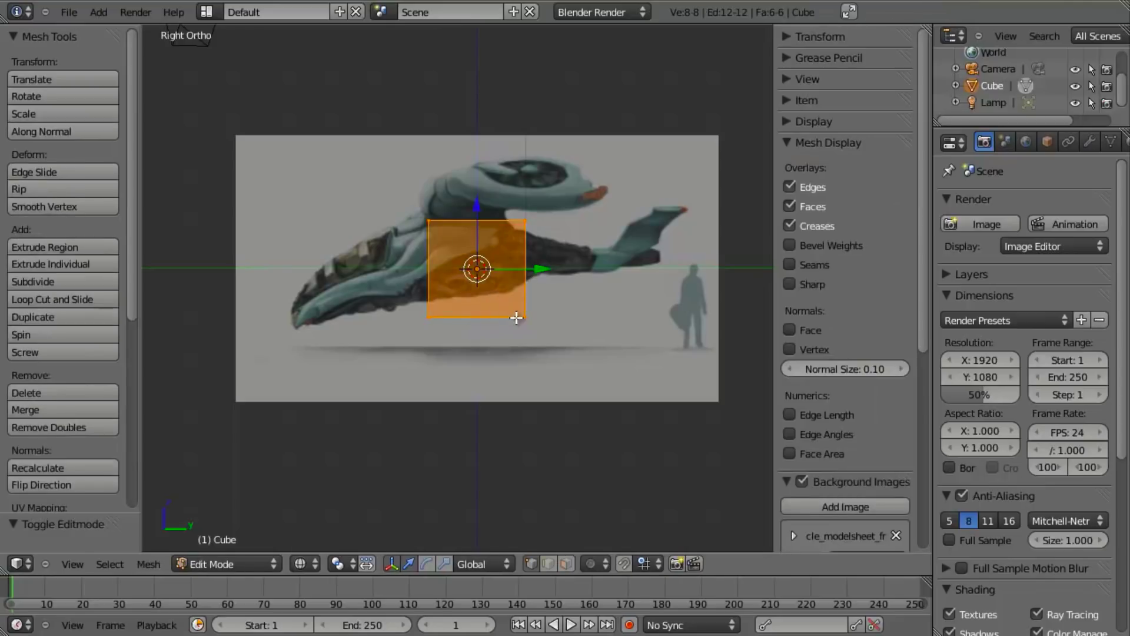
{"action": "key", "text": "s"}
{"action": "key", "text": "y"}
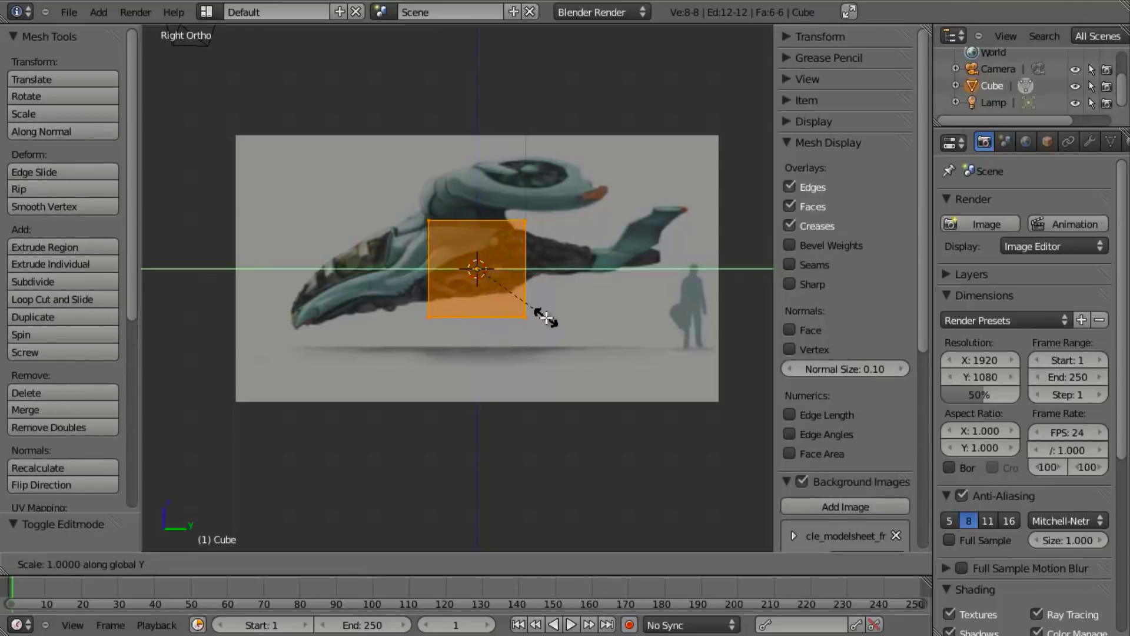
{"action": "left_click", "coordinate": [156, 366]}
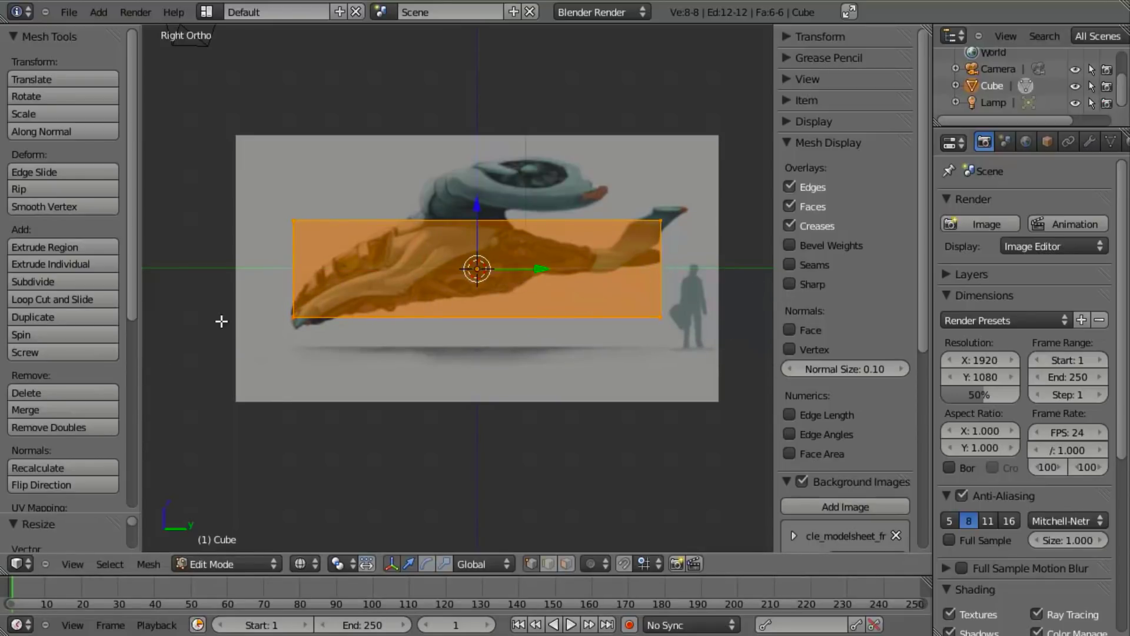
{"action": "key", "text": "s"}
{"action": "key", "text": "y"}
{"action": "left_click", "coordinate": [274, 332]}
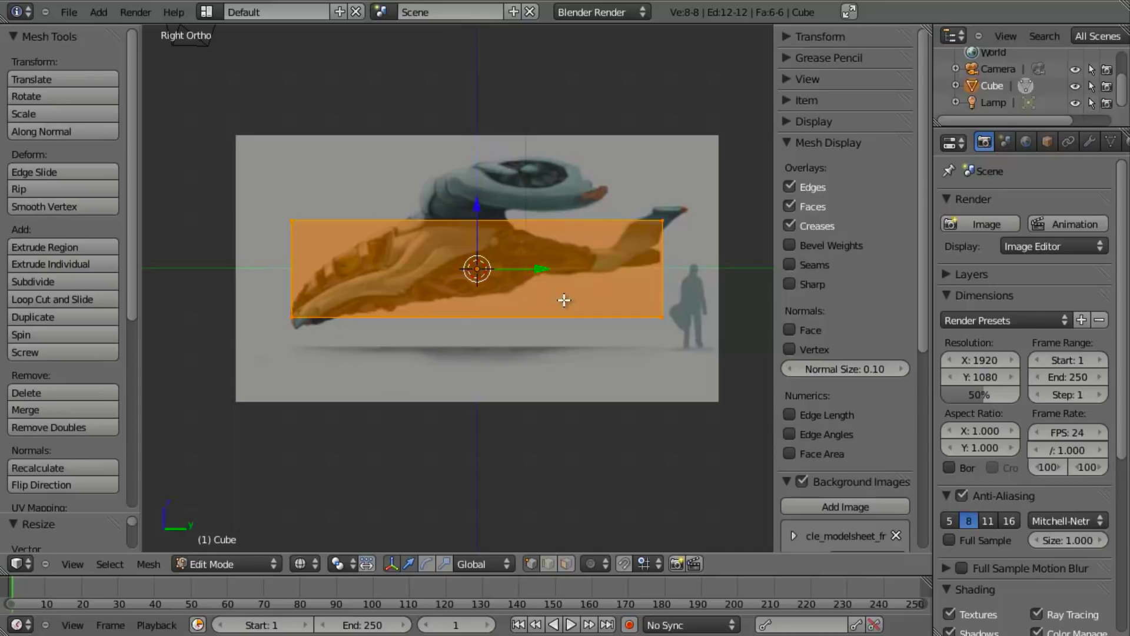
Step: In top view, resize the top reference sheet to about 4.58 to match the others
{"action": "key", "text": "KP_7"}
{"action": "mouse_move", "coordinate": [518, 378]}
{"action": "middle_mouse_down", "text": "shift"}
{"action": "mouse_move", "coordinate": [523, 359]}
{"action": "mouse_move", "coordinate": [517, 396]}
{"action": "middle_mouse_up", "text": "shift"}
{"action": "middle_click_drag", "start_coordinate": [555, 348], "coordinate": [551, 333], "text": "shift"}
{"action": "scroll", "coordinate": [818, 440], "scroll_direction": "down", "scroll_amount": 5}
{"action": "scroll", "coordinate": [839, 390], "scroll_direction": "down", "scroll_amount": 4}
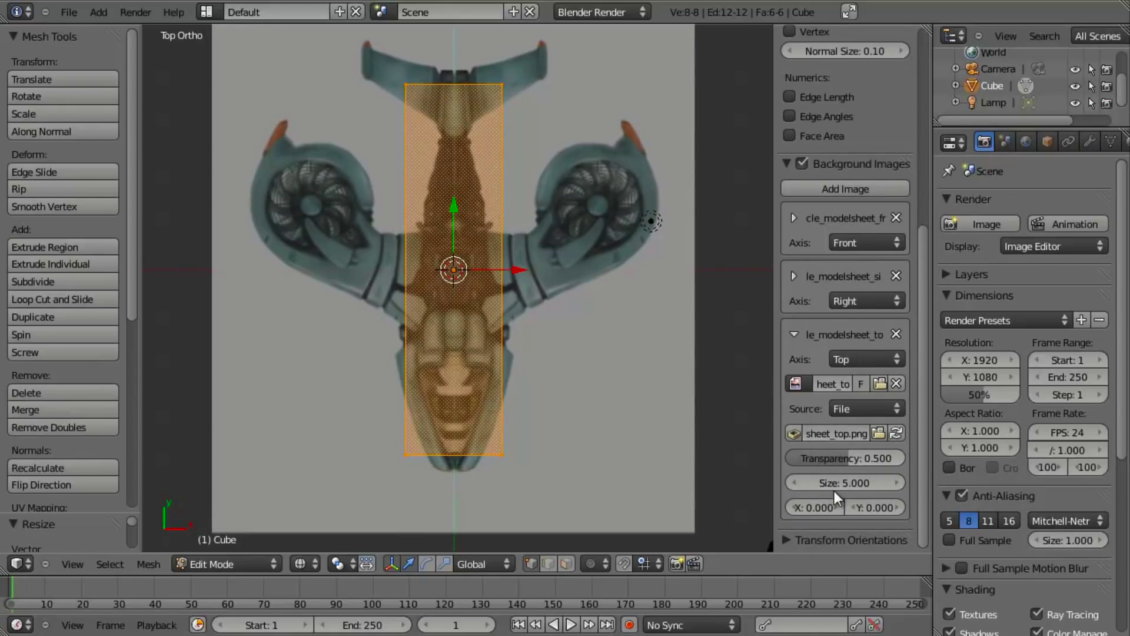
{"action": "left_click_drag", "start_coordinate": [833, 481], "coordinate": [798, 476]}
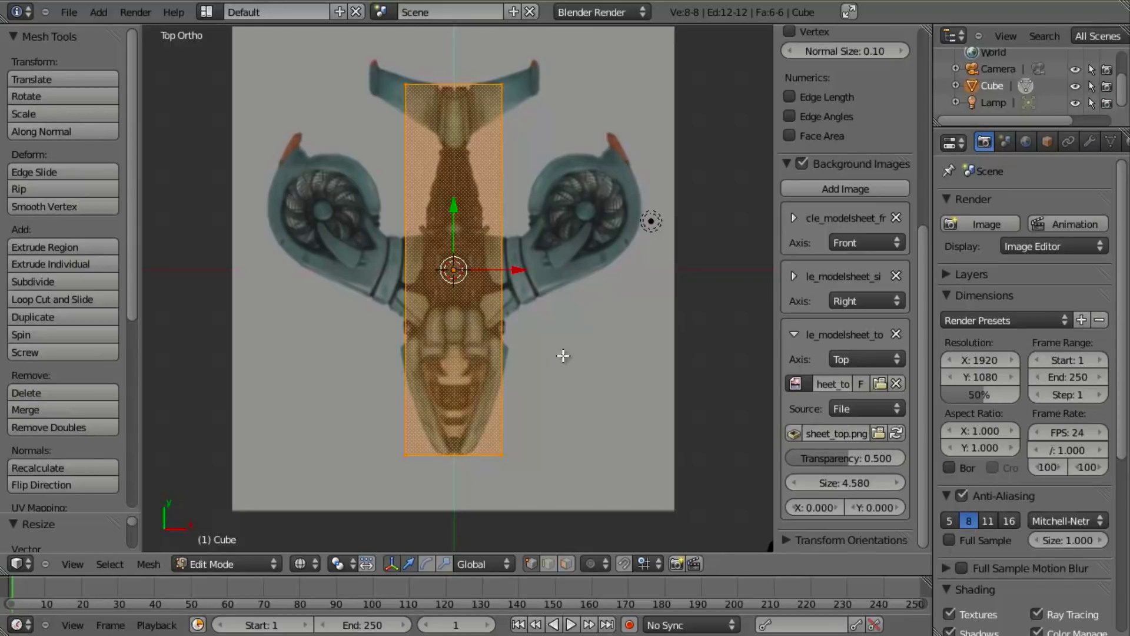
Step: Undo both Y stretches and return the cube to Object Mode, viewed from the side
{"action": "key", "text": "ctrl+z"}
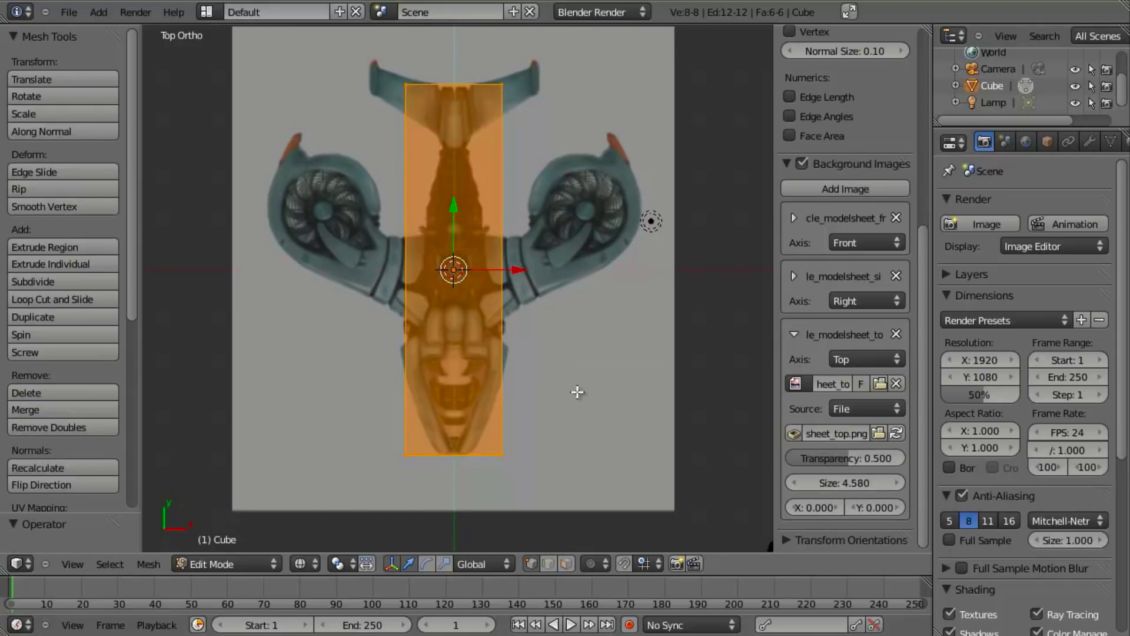
{"action": "key", "text": "ctrl+z"}
{"action": "key", "text": "ctrl+z"}
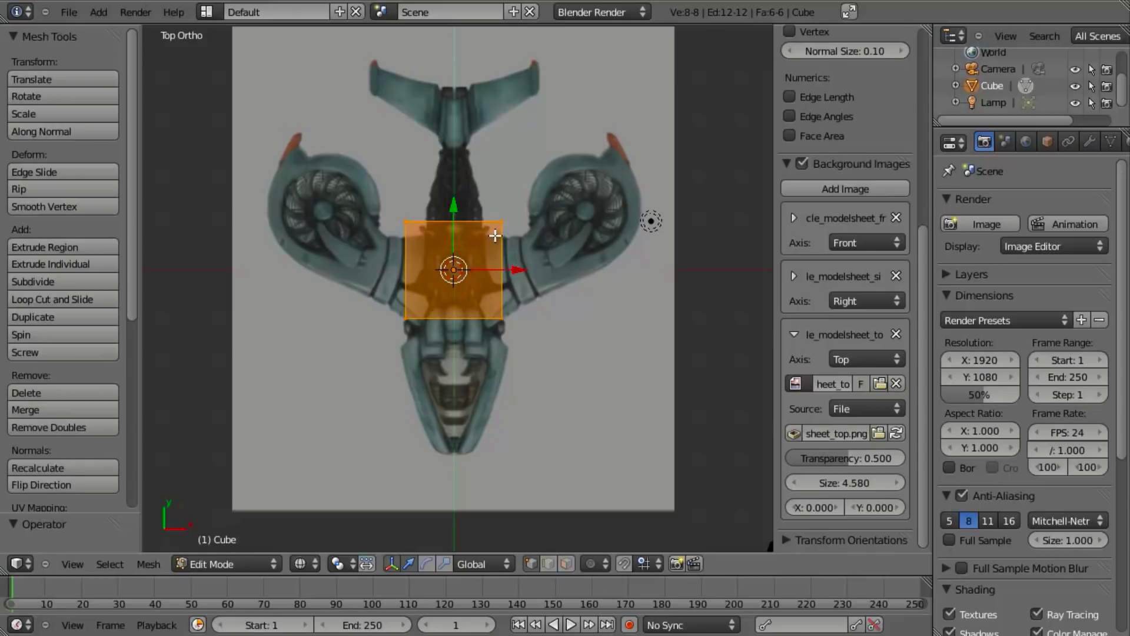
{"action": "key", "text": "Tab"}
{"action": "key", "text": "KP_3"}
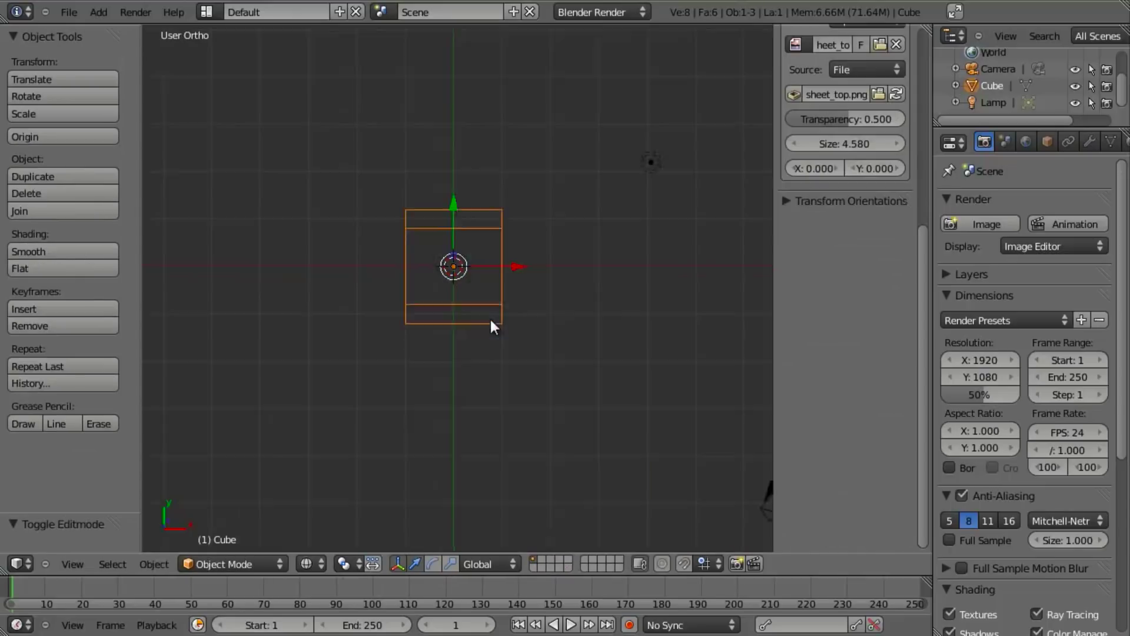
Step: In front view, try different transparency values on the front reference image
{"action": "key", "text": "KP_7"}
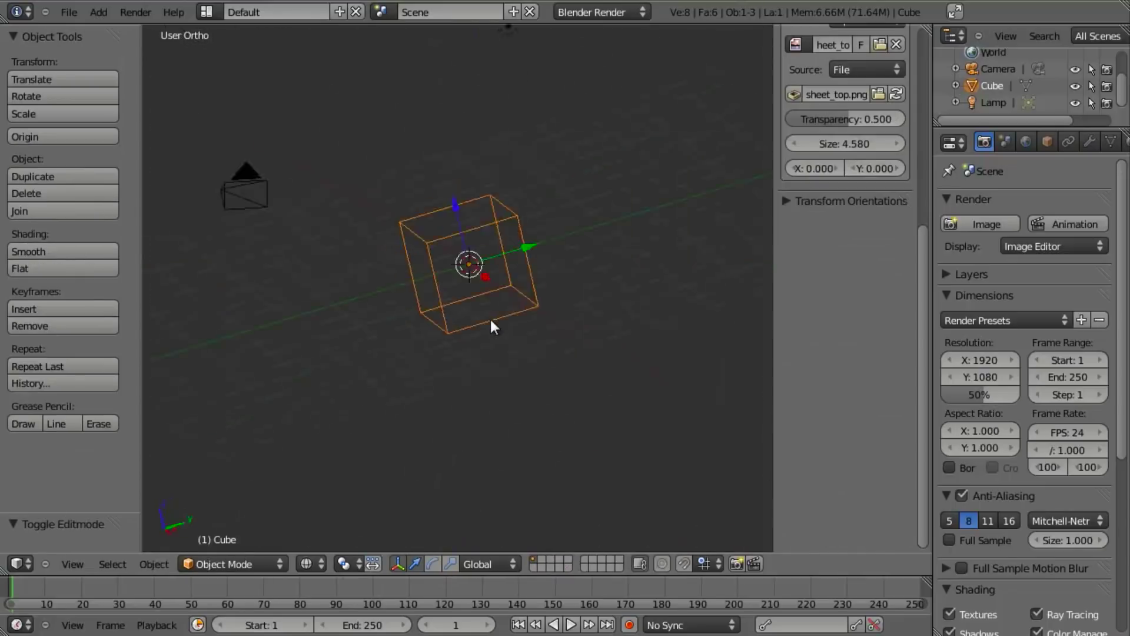
{"action": "key", "text": "KP_1"}
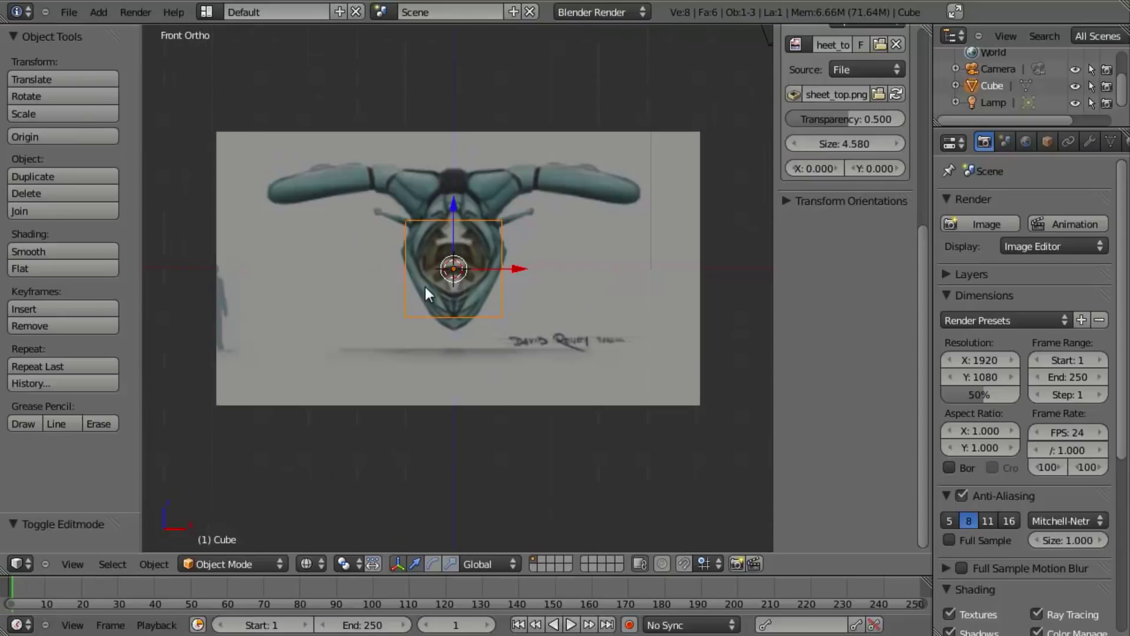
{"action": "middle_click_drag", "start_coordinate": [425, 287], "coordinate": [422, 314], "text": "shift"}
{"action": "scroll", "coordinate": [829, 231], "scroll_direction": "up", "scroll_amount": 12}
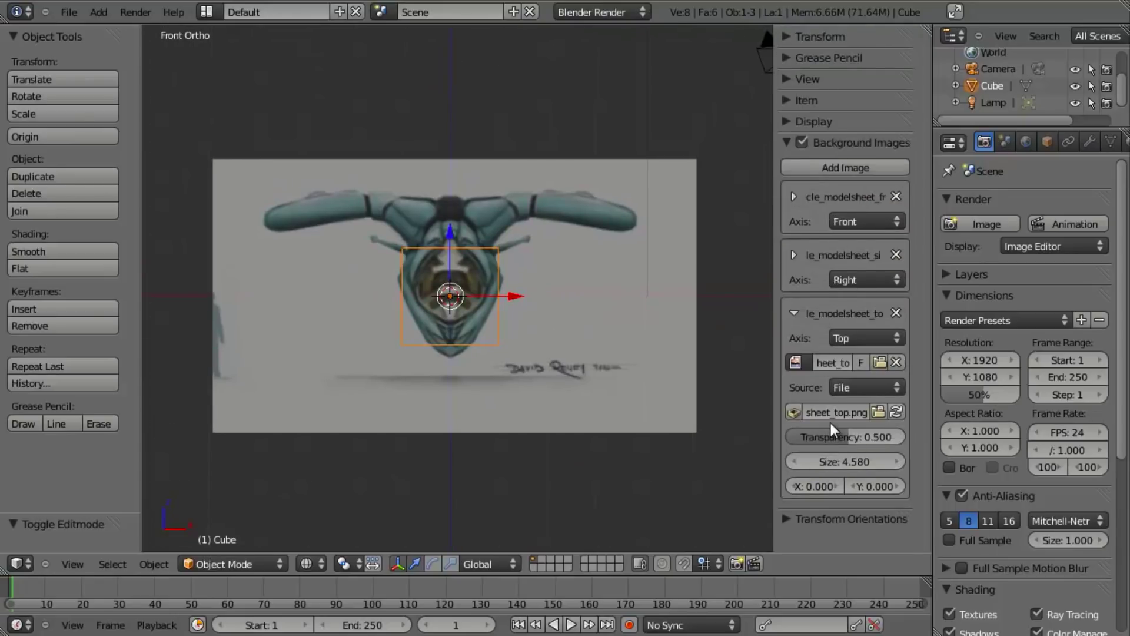
{"action": "left_click_drag", "start_coordinate": [892, 439], "coordinate": [829, 436]}
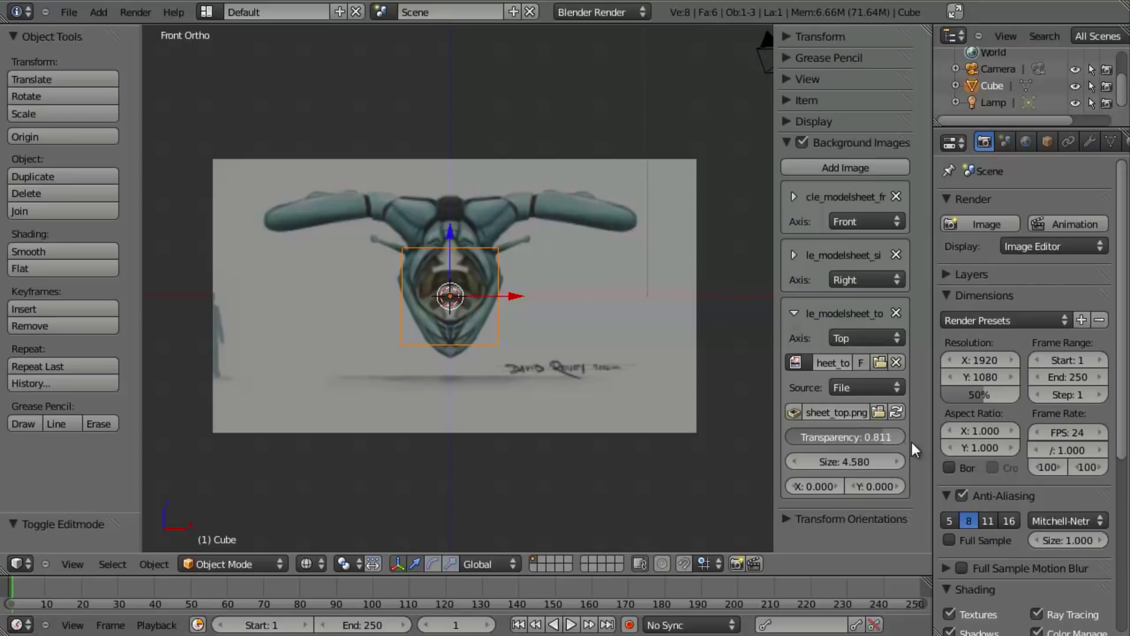
{"action": "left_click_drag", "start_coordinate": [899, 440], "coordinate": [886, 434]}
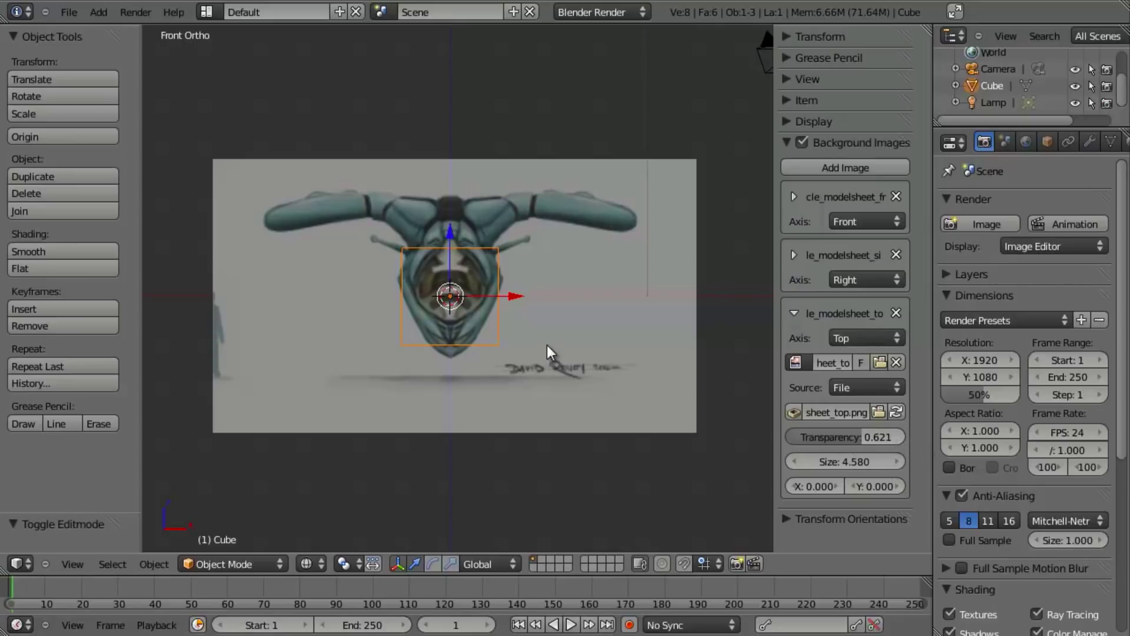
Step: In top view, test the top sheet's opacity, then enter exactly 0.5 transparency
{"action": "key", "text": "KP_7"}
{"action": "left_click_drag", "start_coordinate": [868, 442], "coordinate": [782, 444]}
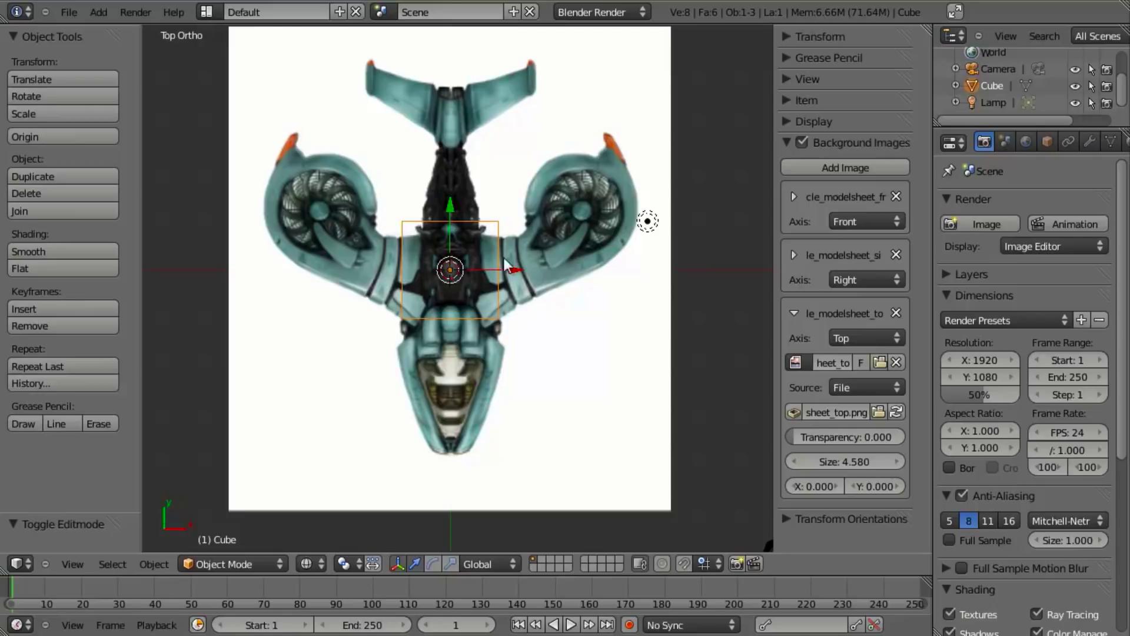
{"action": "scroll", "coordinate": [518, 277], "scroll_direction": "up", "scroll_amount": 8}
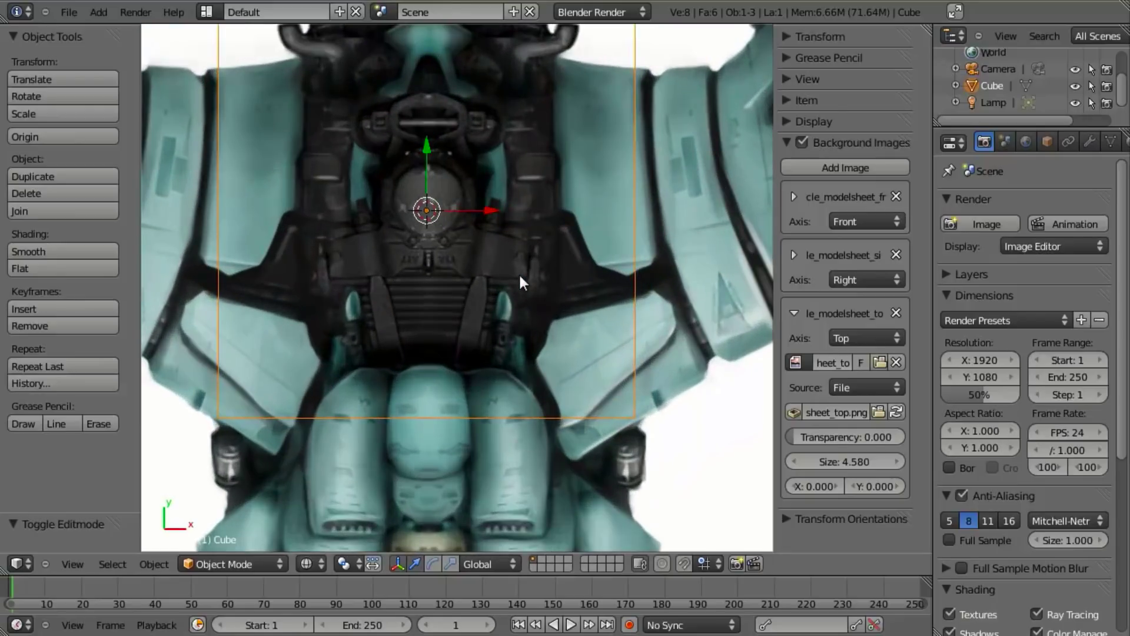
{"action": "scroll", "coordinate": [518, 273], "scroll_direction": "up", "scroll_amount": 3}
{"action": "scroll", "coordinate": [453, 188], "scroll_direction": "up", "scroll_amount": 3}
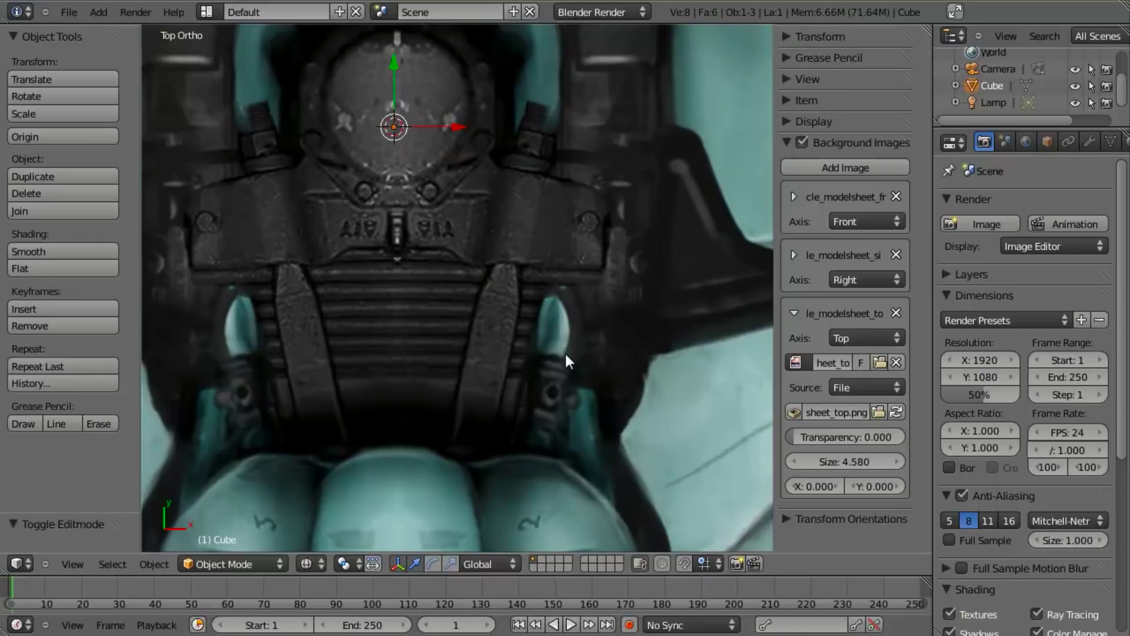
{"action": "scroll", "coordinate": [565, 356], "scroll_direction": "down", "scroll_amount": 10}
{"action": "left_click", "coordinate": [838, 436]}
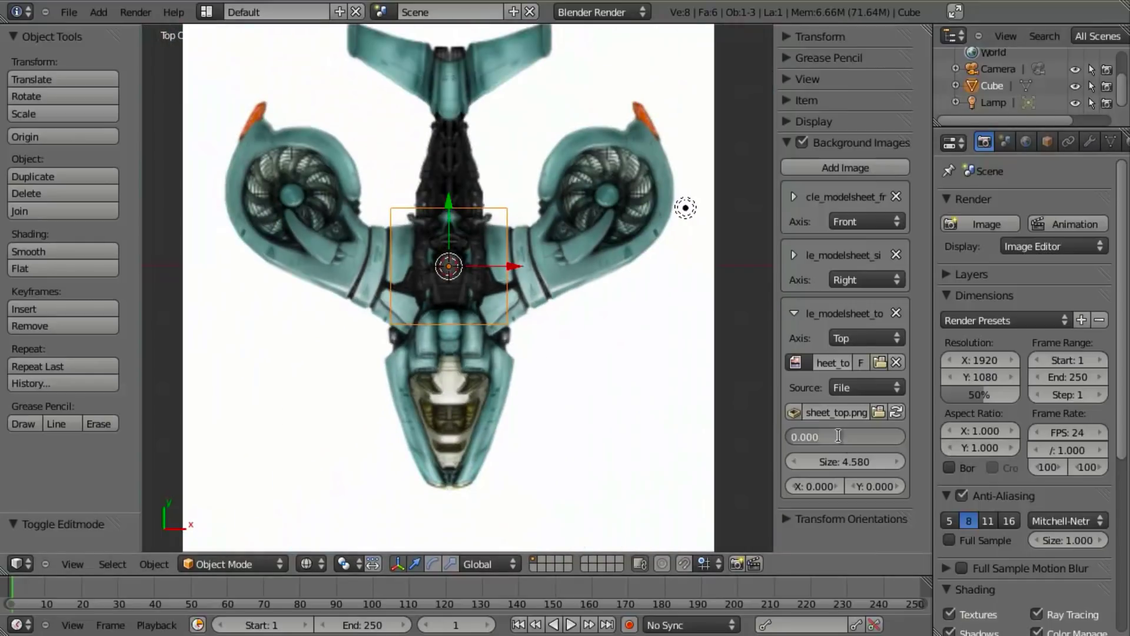
{"action": "type", "text": "0.5"}
{"action": "key", "text": "Return"}
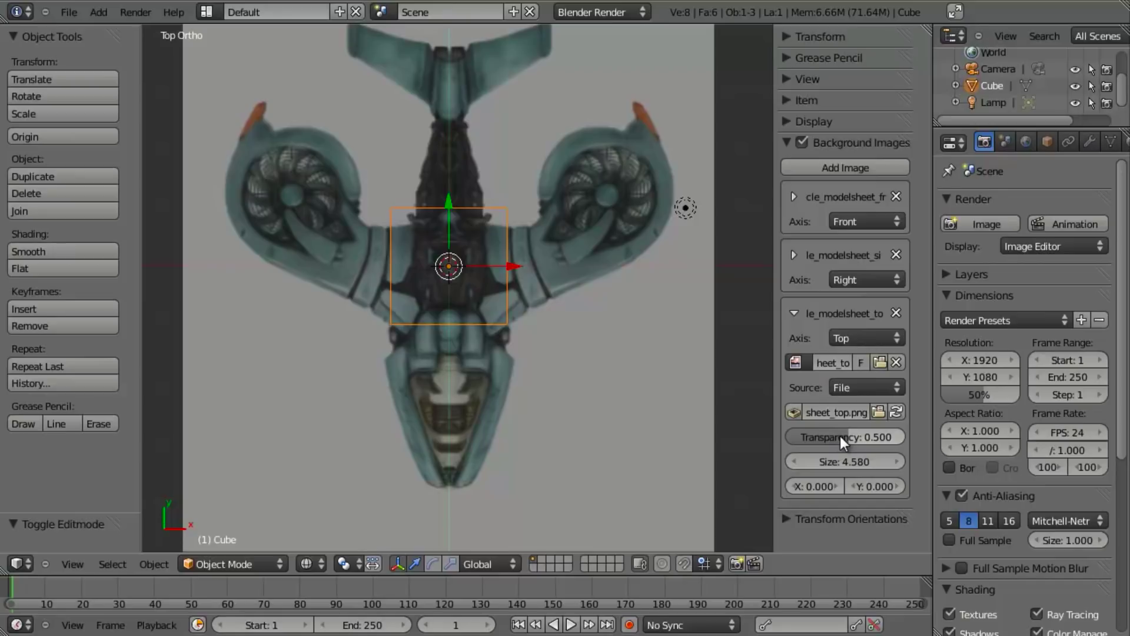
Step: Scroll the sidebar down to the Display panel's grid floor and shading options
{"action": "scroll", "coordinate": [538, 350], "scroll_direction": "down", "scroll_amount": 2}
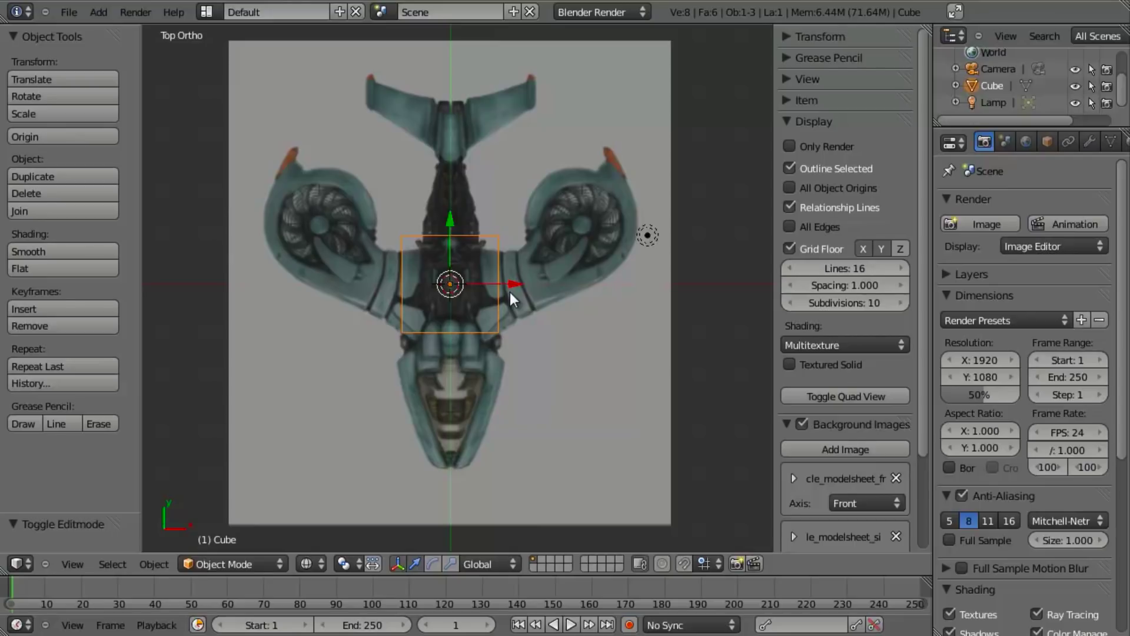
Step: Enter Edit Mode on the cube and collapse the Display and Mesh Display panels
{"action": "key", "text": "Tab"}
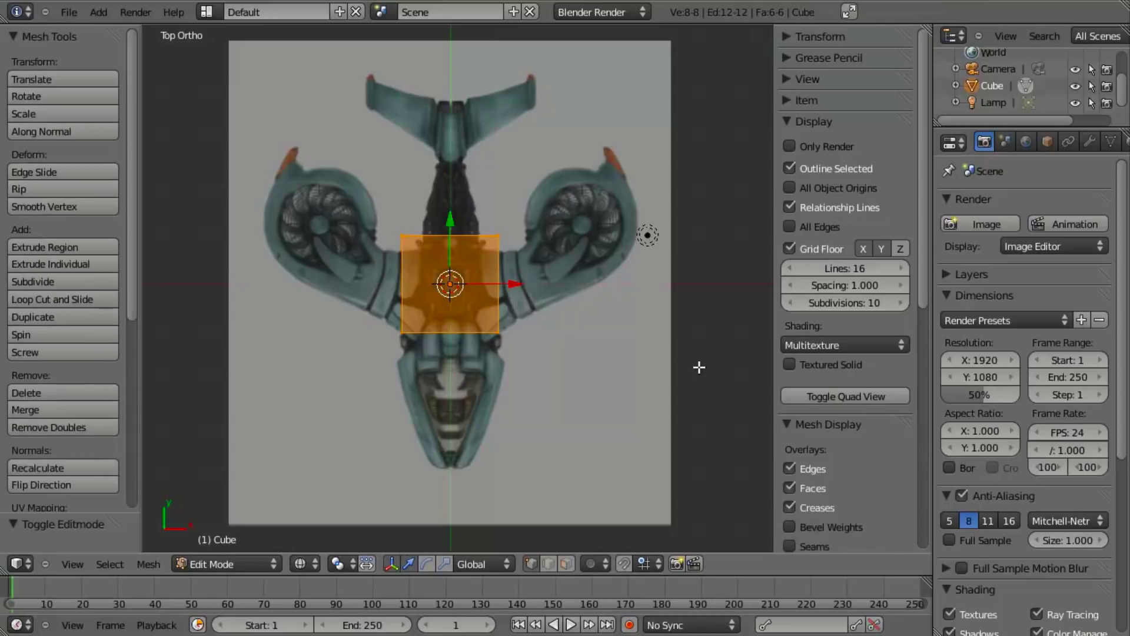
{"action": "left_click", "coordinate": [786, 121]}
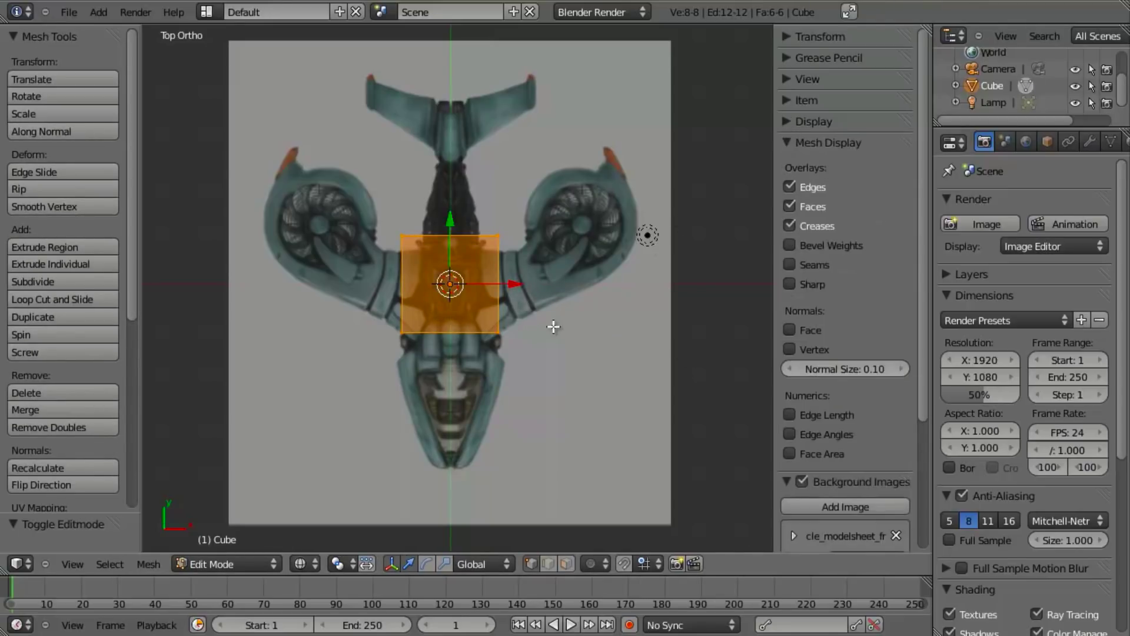
{"action": "middle_click_drag", "start_coordinate": [554, 328], "coordinate": [565, 336], "text": "shift"}
{"action": "scroll", "coordinate": [595, 321], "scroll_direction": "up", "scroll_amount": 2}
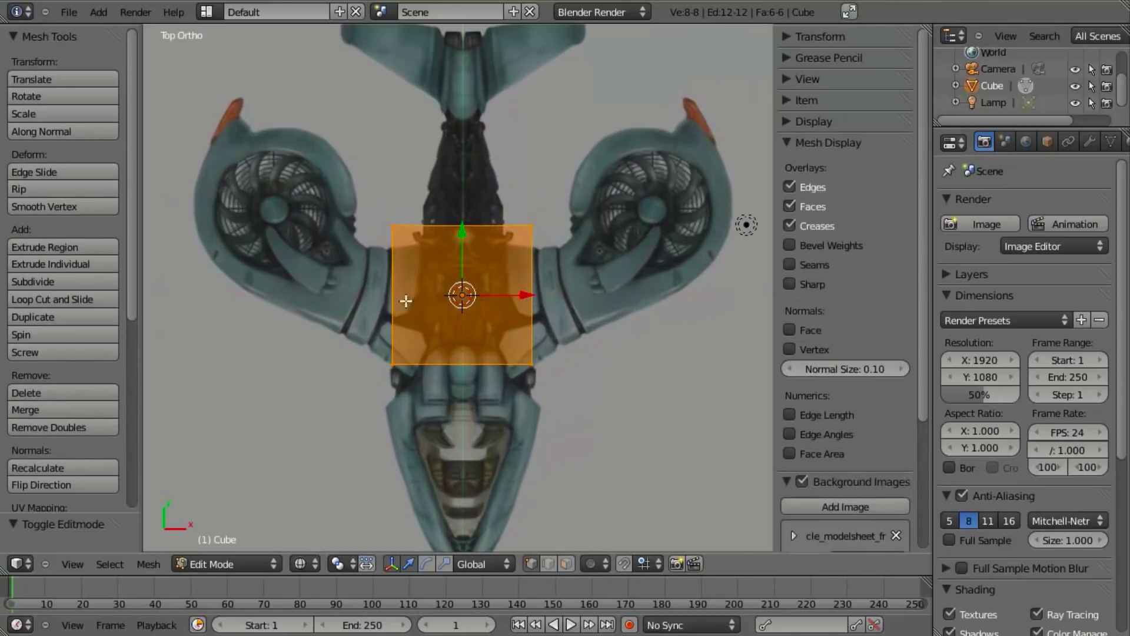
{"action": "left_click", "coordinate": [789, 143]}
Step: Hide the properties sidebar and the tool shelf so the top reference fills the view
{"action": "key", "text": "n"}
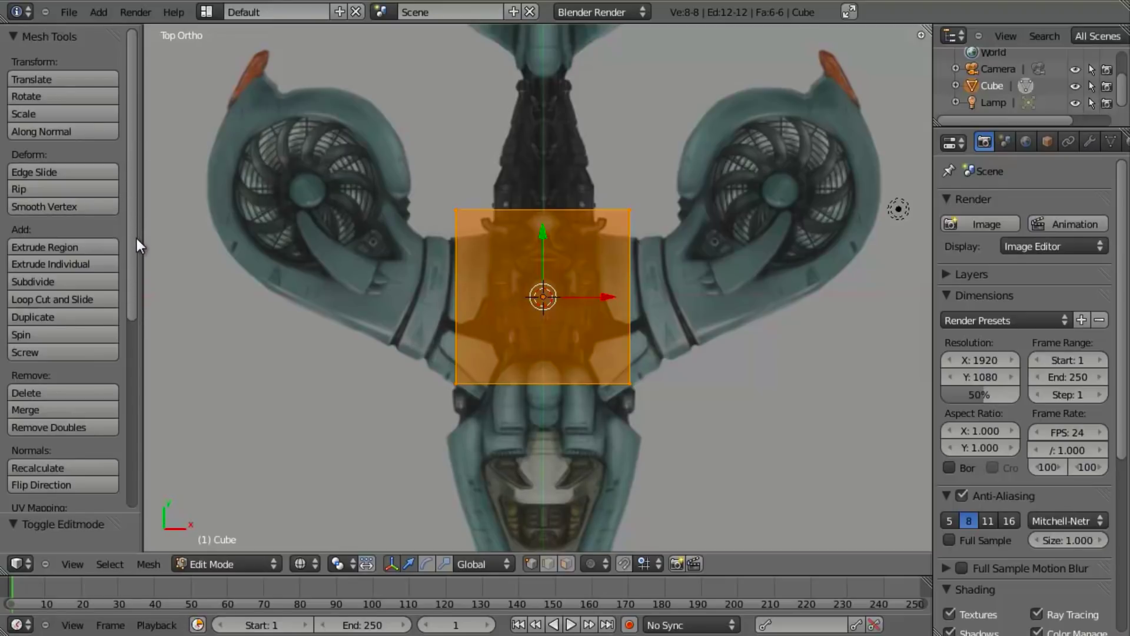
{"action": "key", "text": "t"}
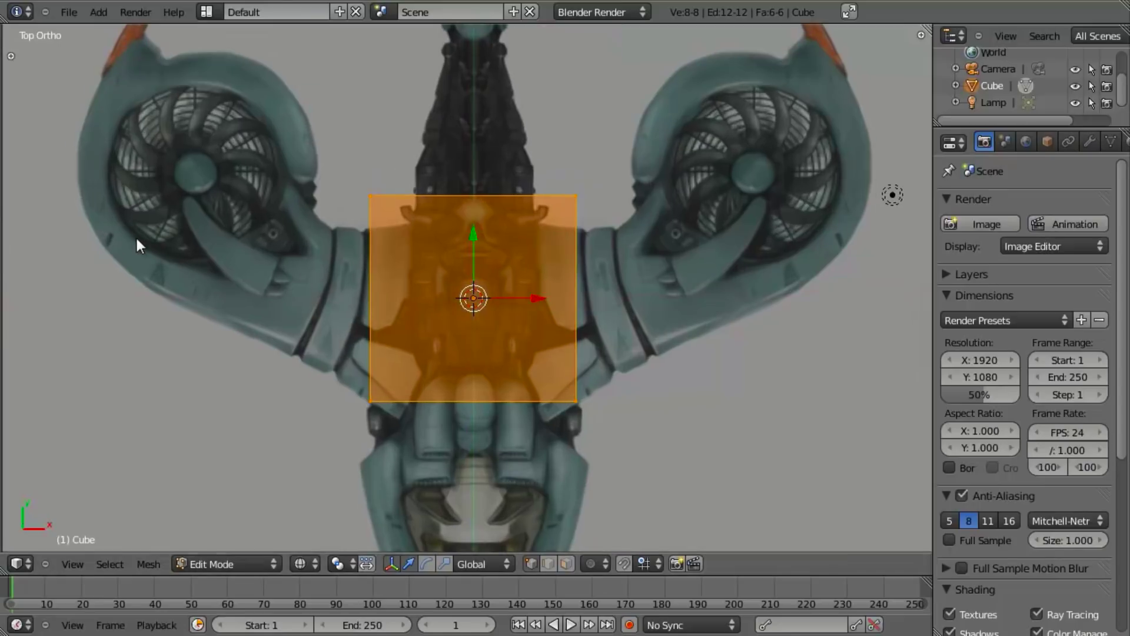
{"action": "scroll", "coordinate": [559, 295], "scroll_direction": "down", "scroll_amount": 1}
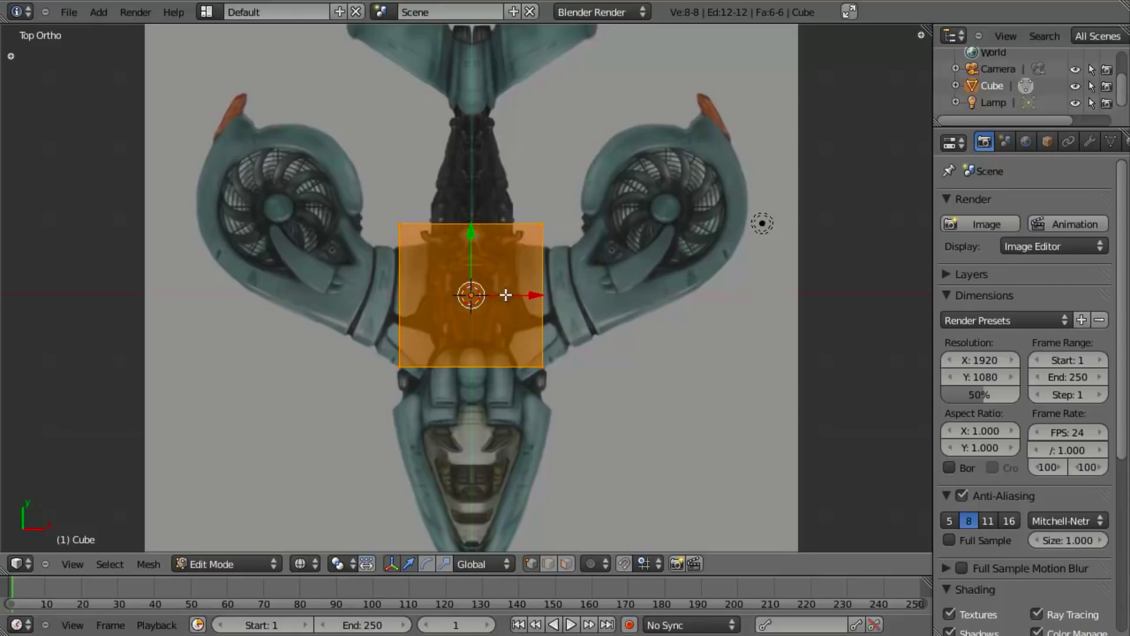
Step: In side view, deselect all and lasso-select the cube's lower right corner edge
{"action": "key", "text": "KP_3"}
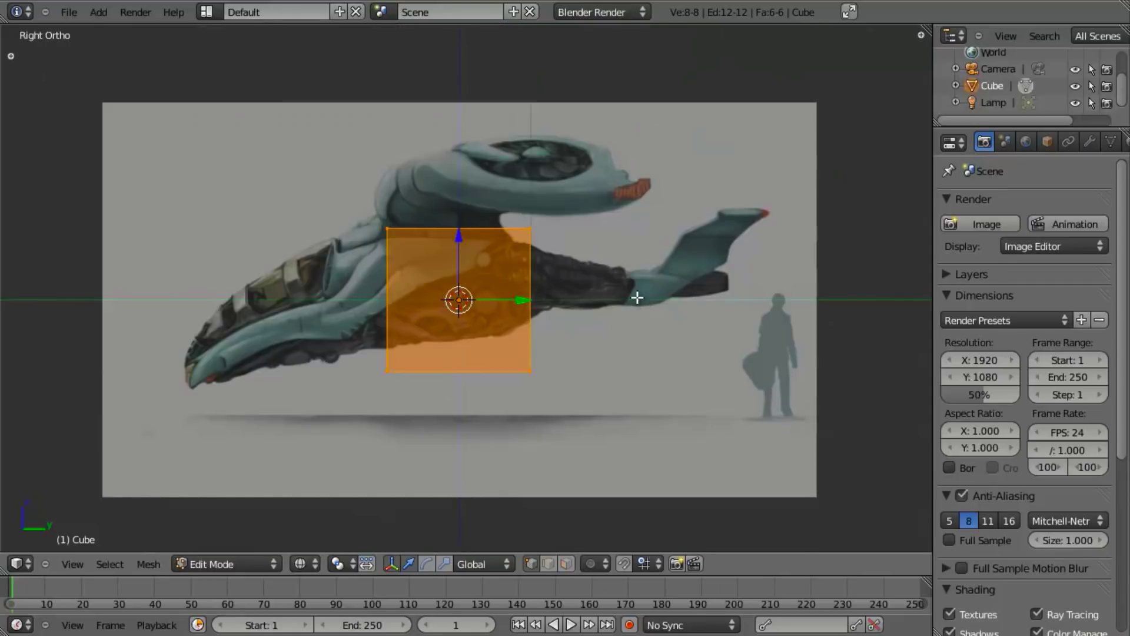
{"action": "key", "text": "a"}
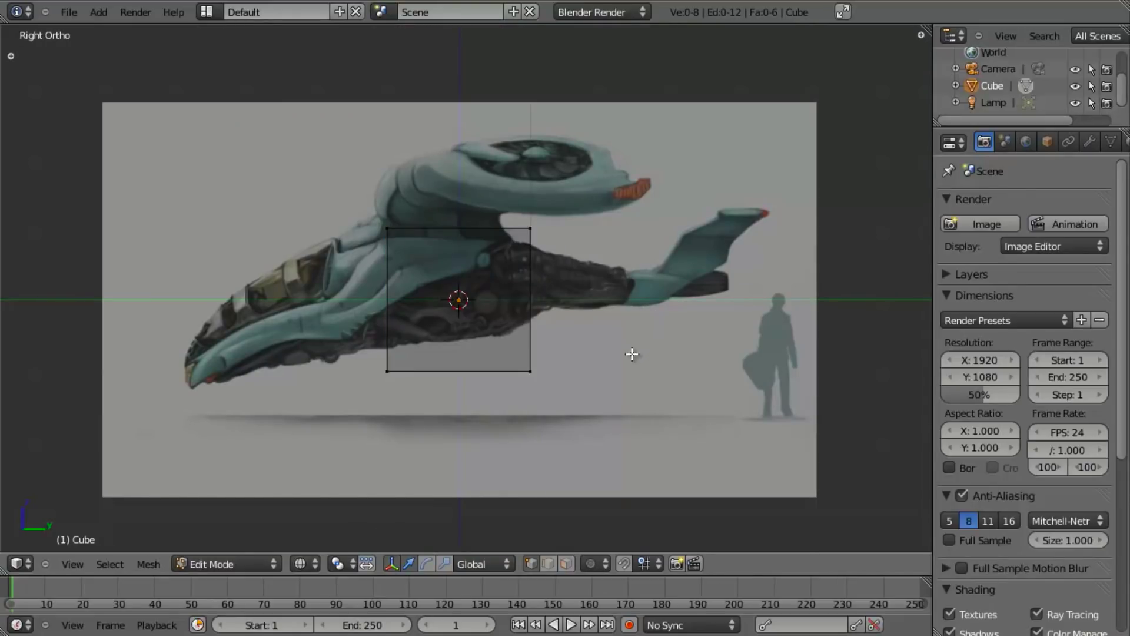
{"action": "scroll", "coordinate": [637, 379], "scroll_direction": "up", "scroll_amount": 3}
{"action": "mouse_move", "coordinate": [631, 390]}
{"action": "left_mouse_down", "text": "ctrl"}
{"action": "mouse_move", "coordinate": [540, 429]}
{"action": "mouse_move", "coordinate": [623, 422]}
{"action": "left_mouse_up", "text": "ctrl"}
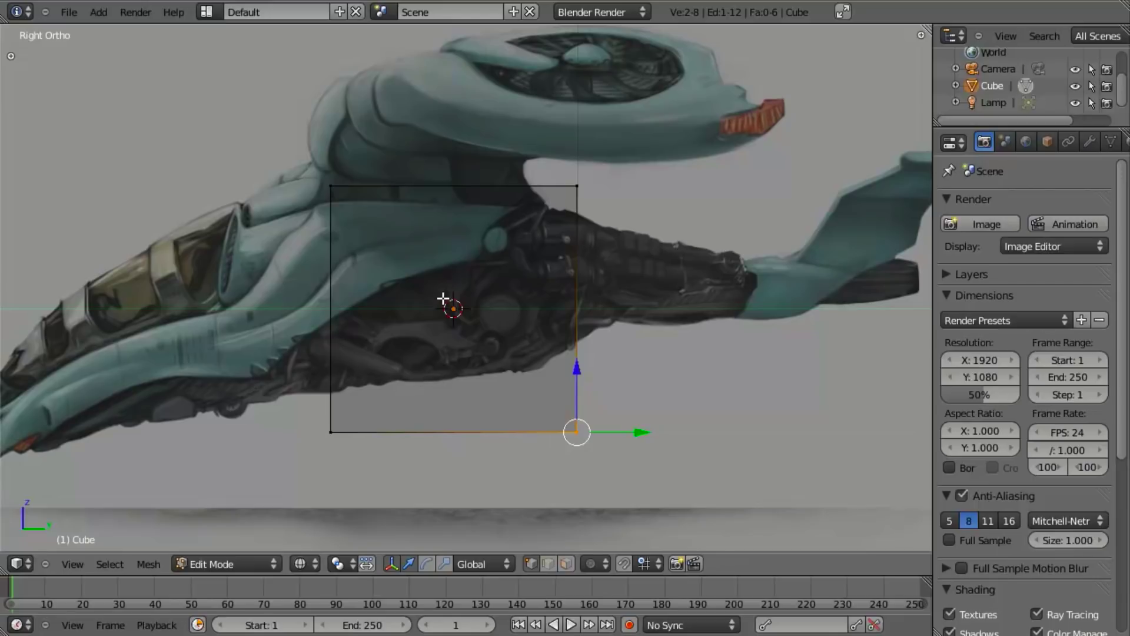
Step: Toggle between wireframe and solid shading, ending on solid, and orbit to view the cube
{"action": "key", "text": "z"}
{"action": "key", "text": "z"}
{"action": "key", "text": "z"}
{"action": "left_click", "coordinate": [307, 563]}
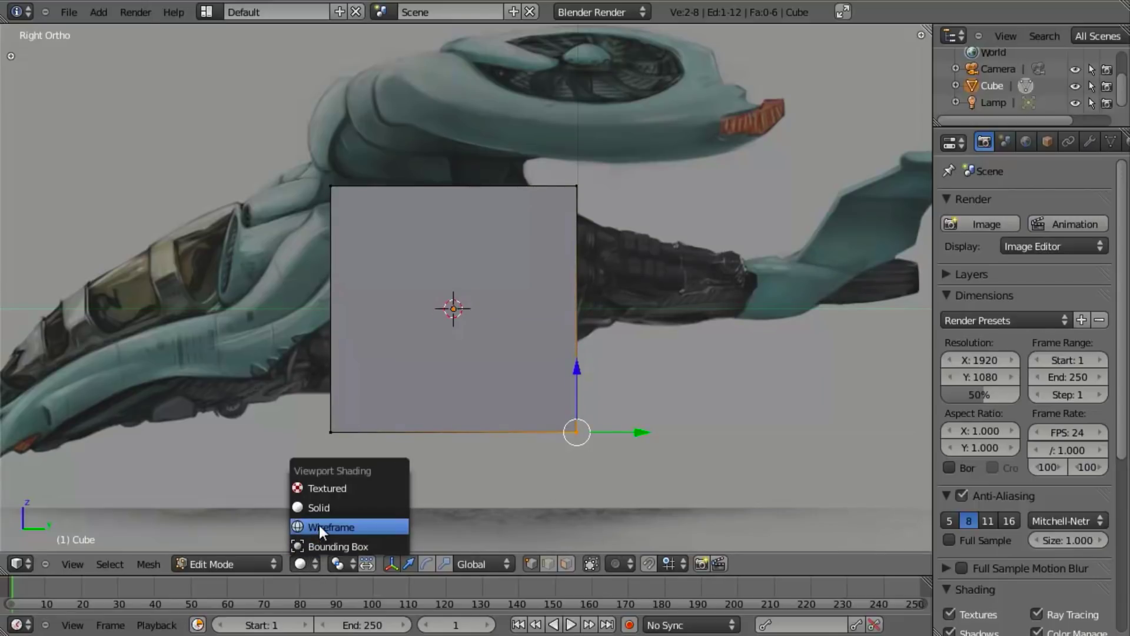
{"action": "left_click", "coordinate": [319, 526]}
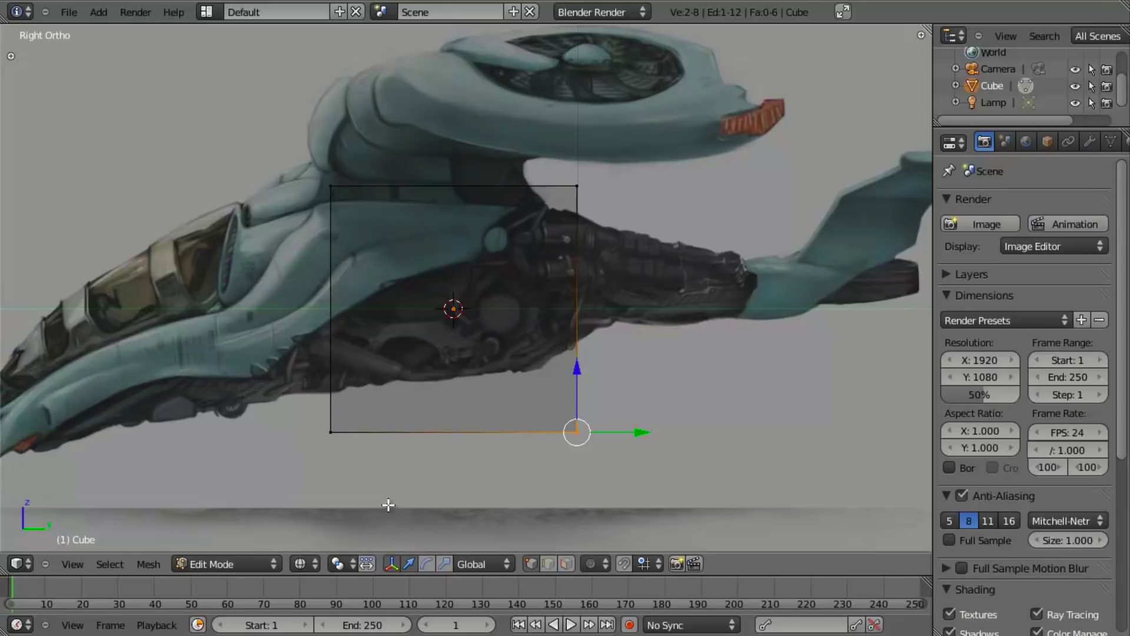
{"action": "key", "text": "z"}
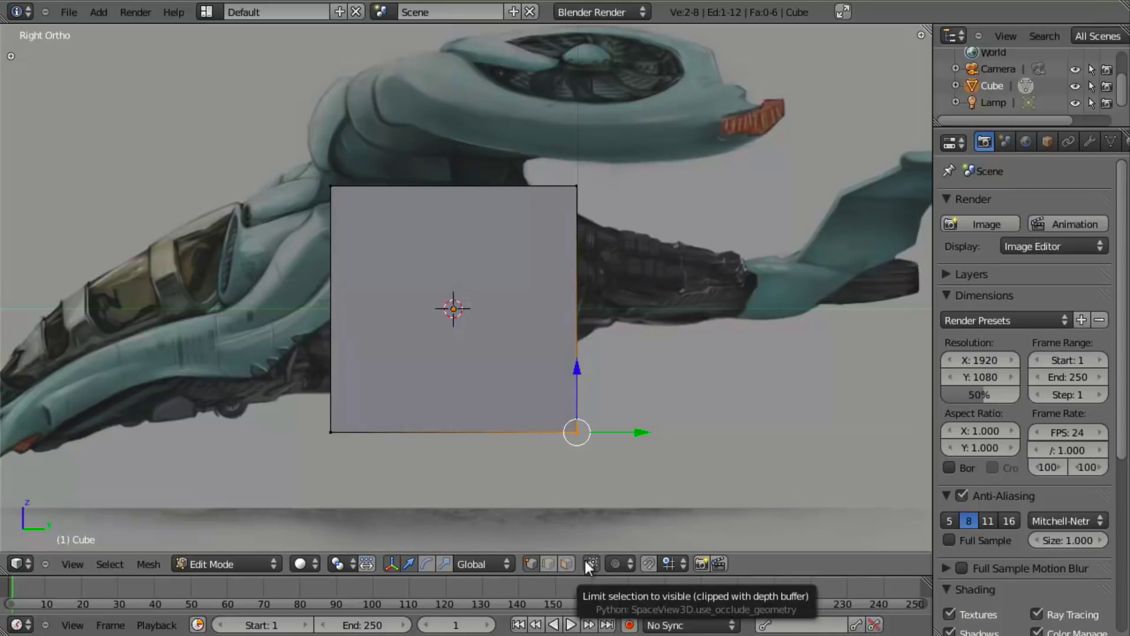
{"action": "middle_click_drag", "start_coordinate": [521, 403], "coordinate": [569, 450]}
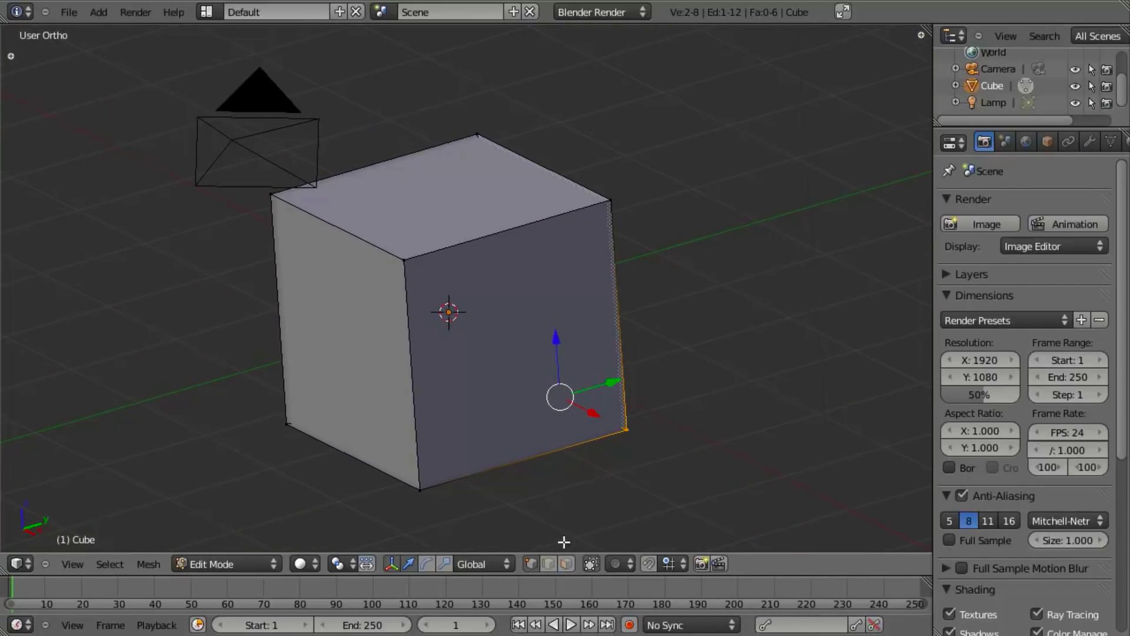
Step: Toggle Limit selection to visible off and on, clear all selections, and switch to wireframe
{"action": "left_click", "coordinate": [588, 563]}
{"action": "key", "text": "a"}
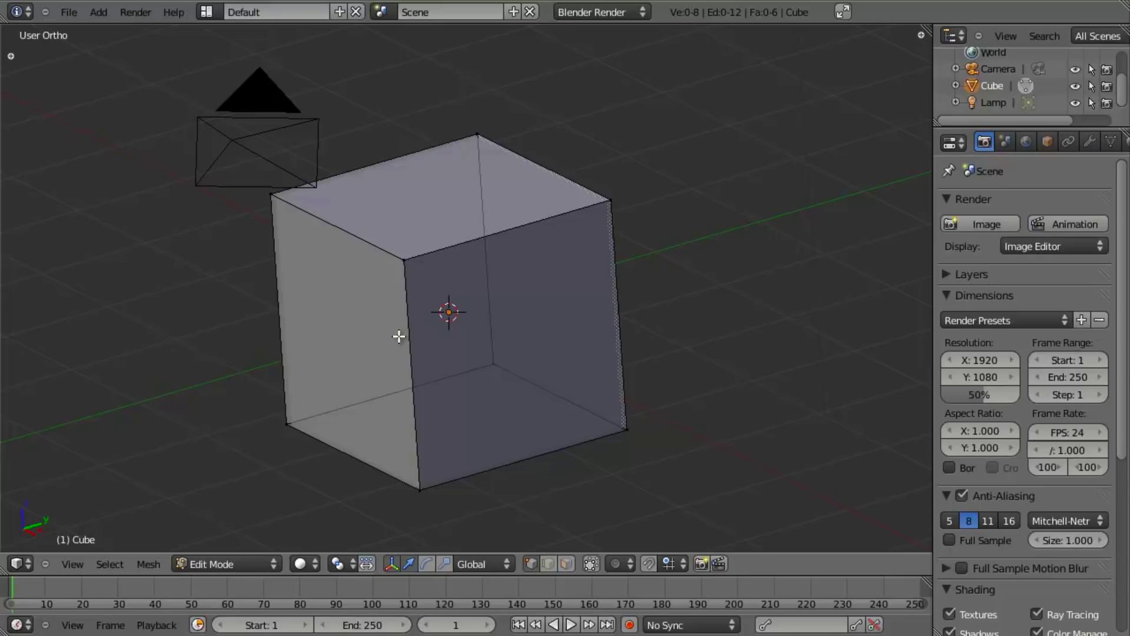
{"action": "left_click", "coordinate": [592, 564]}
{"action": "right_click", "coordinate": [415, 276]}
{"action": "key", "text": "a"}
{"action": "key", "text": "z"}
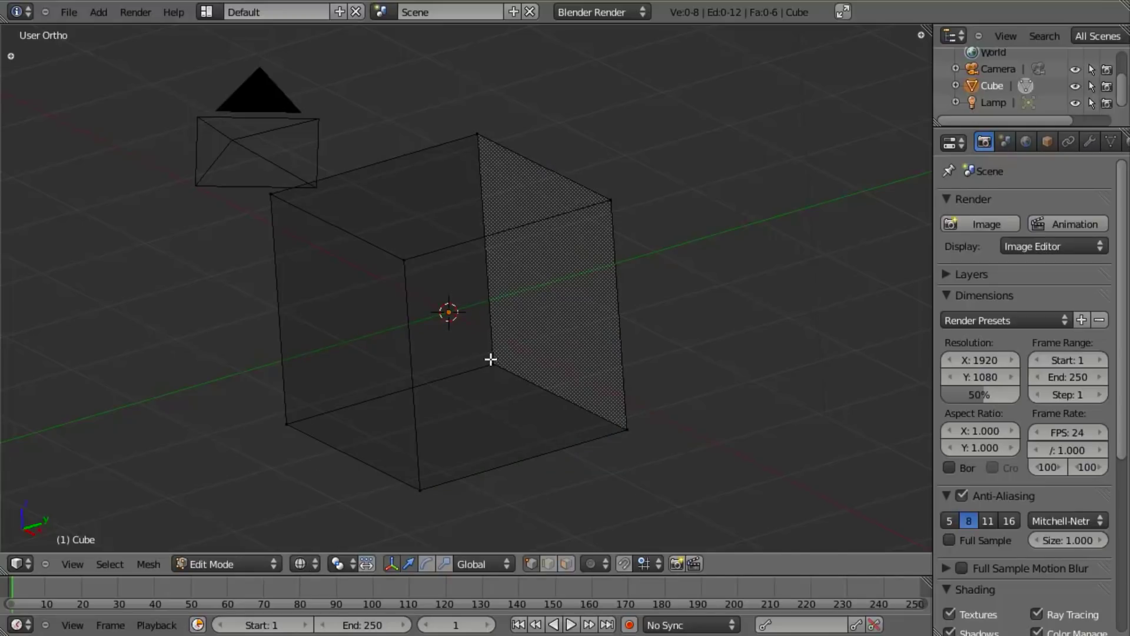
Step: In side view, move the rear corner vertices to taper the cube's back to the hull
{"action": "key", "text": "KP_3"}
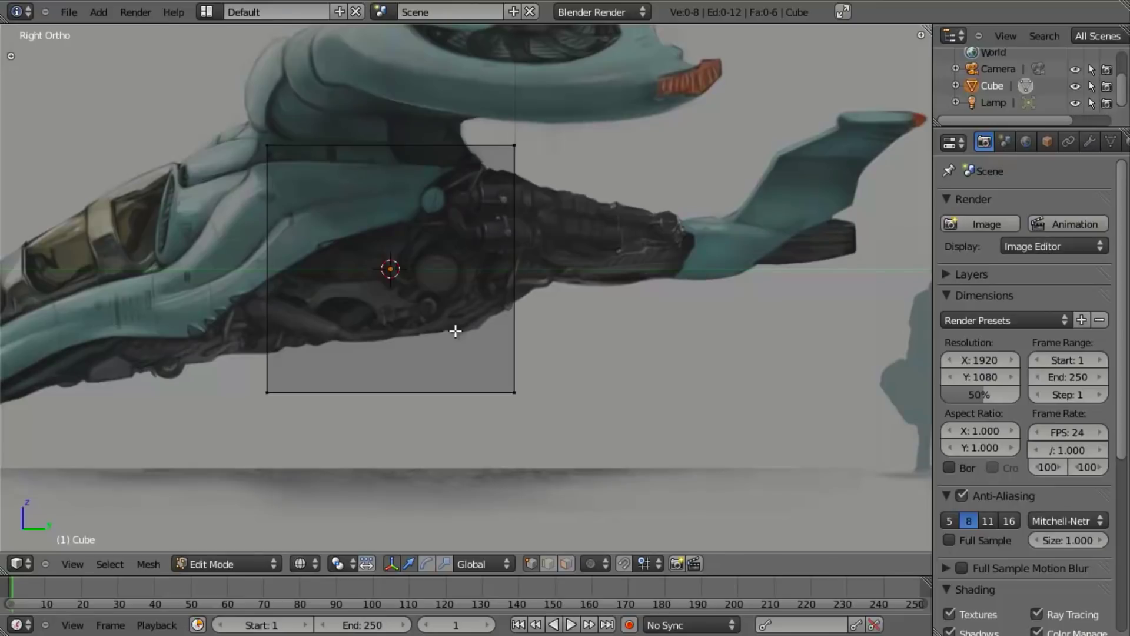
{"action": "left_click_drag", "start_coordinate": [519, 356], "coordinate": [698, 383], "text": "ctrl"}
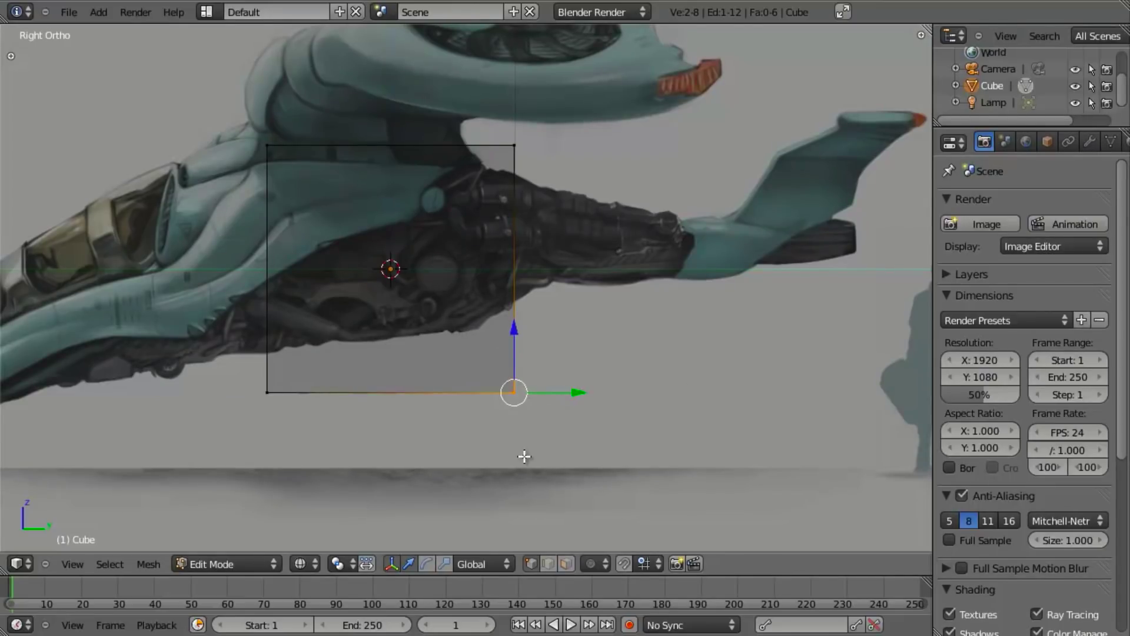
{"action": "key", "text": "g"}
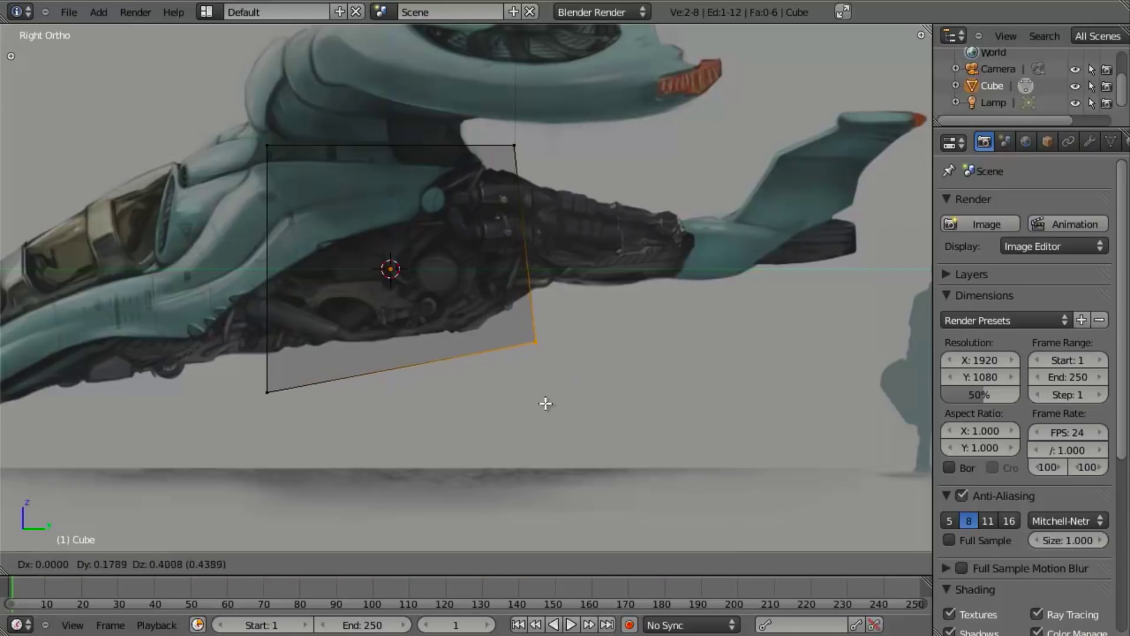
{"action": "left_click", "coordinate": [525, 366]}
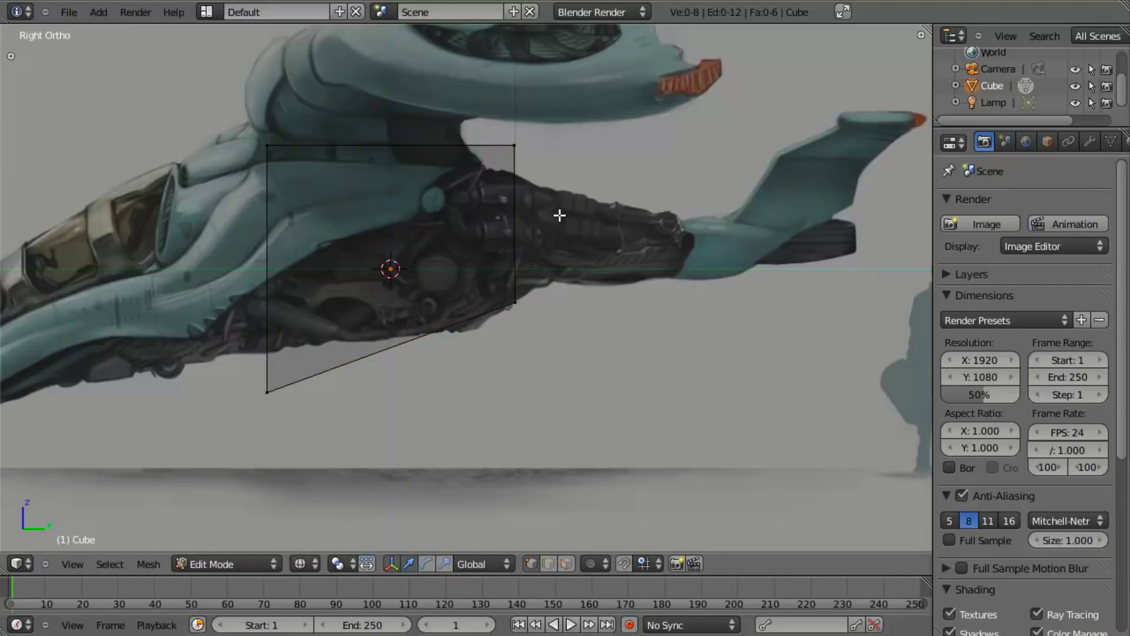
{"action": "right_click", "coordinate": [566, 156]}
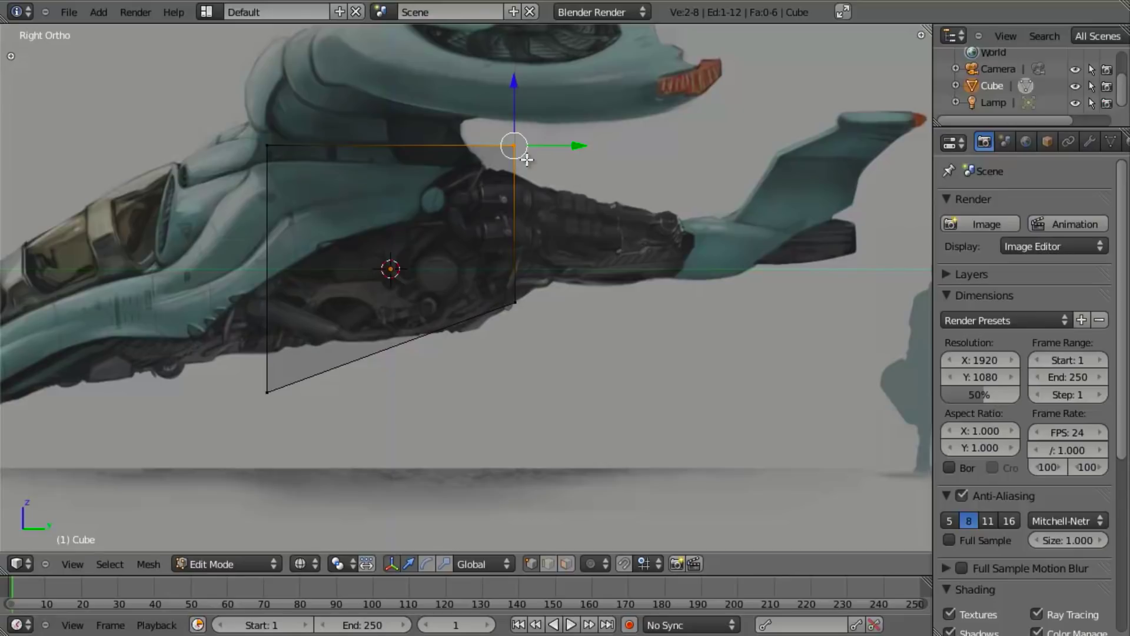
{"action": "key", "text": "g"}
{"action": "left_click", "coordinate": [528, 186]}
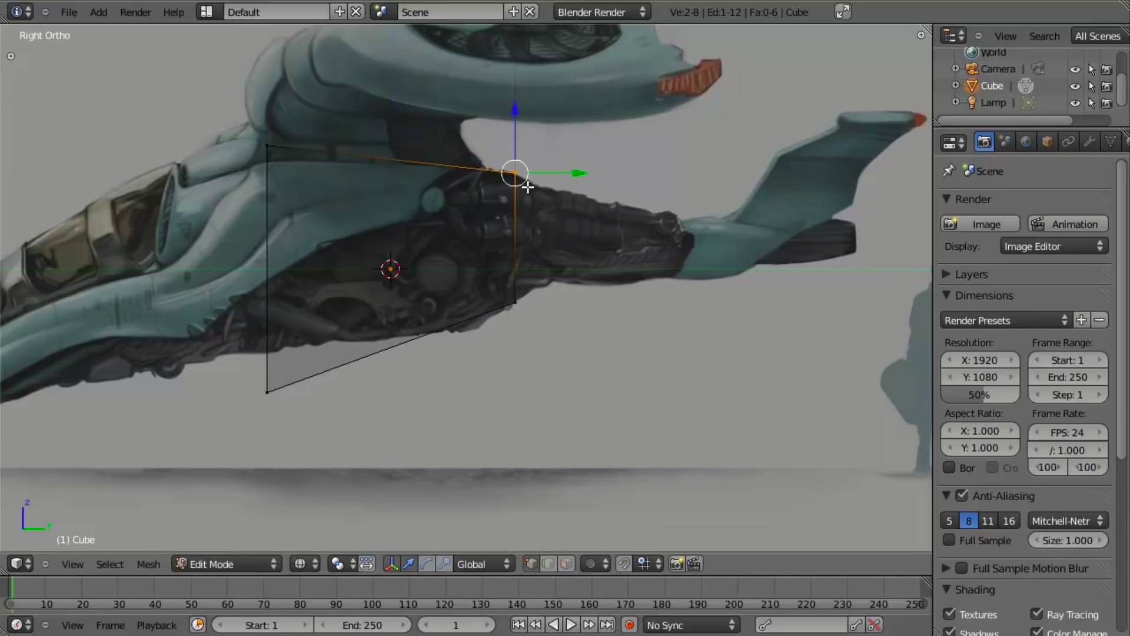
Step: Raise the lower front corner, select the upper front corners, and switch to front view
{"action": "right_click", "coordinate": [288, 400]}
{"action": "key", "text": "g"}
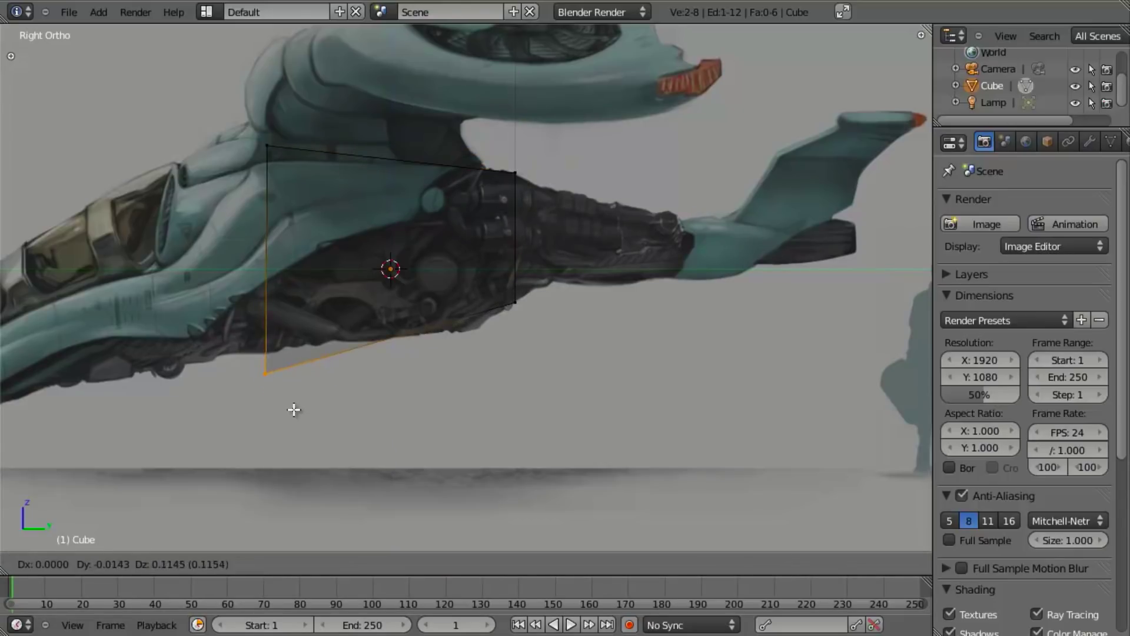
{"action": "left_click", "coordinate": [295, 393]}
{"action": "key", "text": "a"}
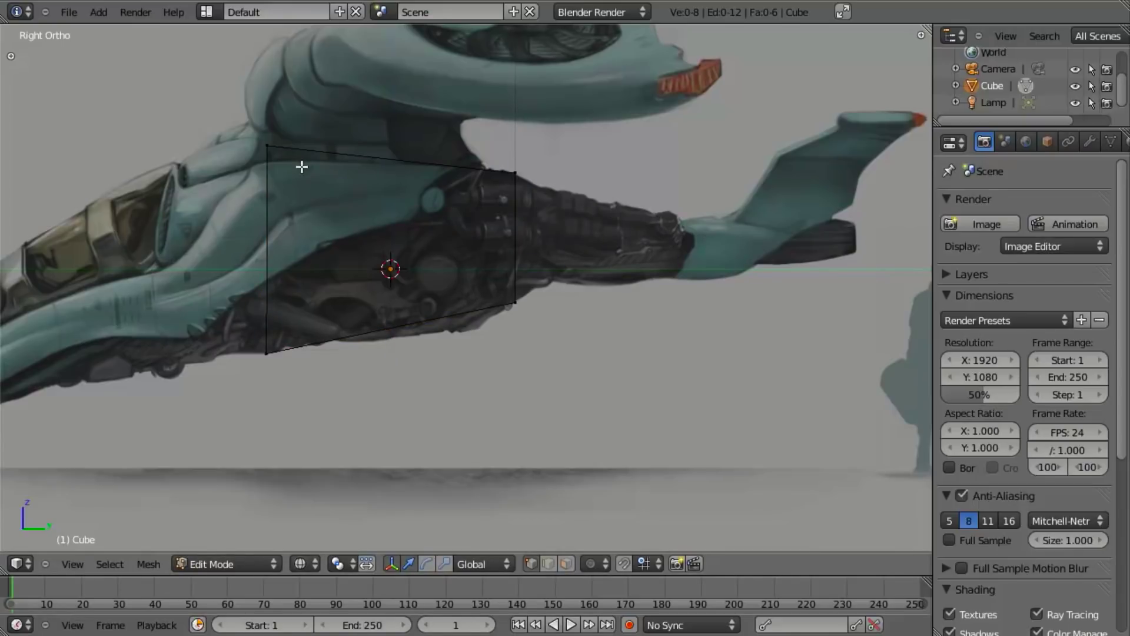
{"action": "left_click_drag", "start_coordinate": [256, 135], "coordinate": [279, 157]}
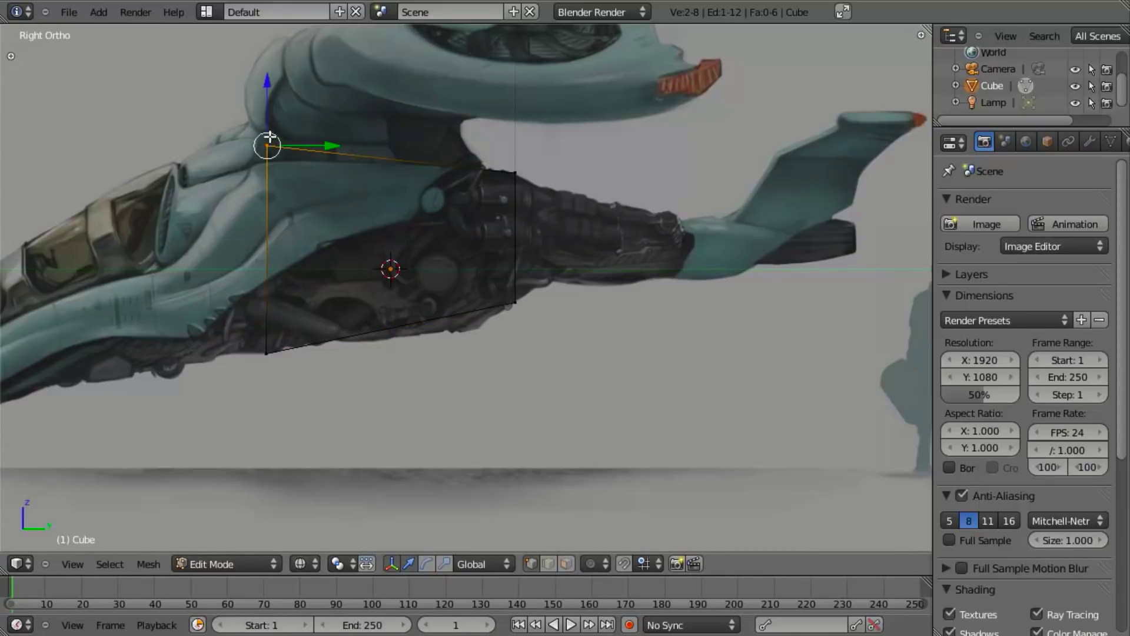
{"action": "middle_click_drag", "start_coordinate": [287, 223], "coordinate": [379, 228], "text": "shift"}
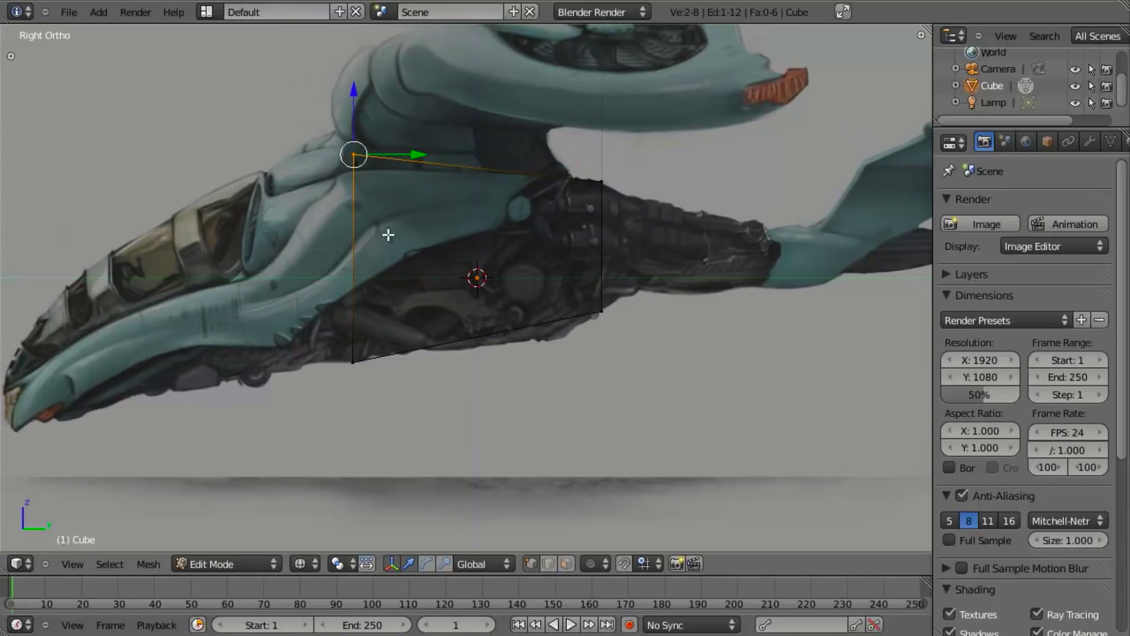
{"action": "scroll", "coordinate": [452, 264], "scroll_direction": "down", "scroll_amount": 2}
{"action": "key", "text": "KP_1"}
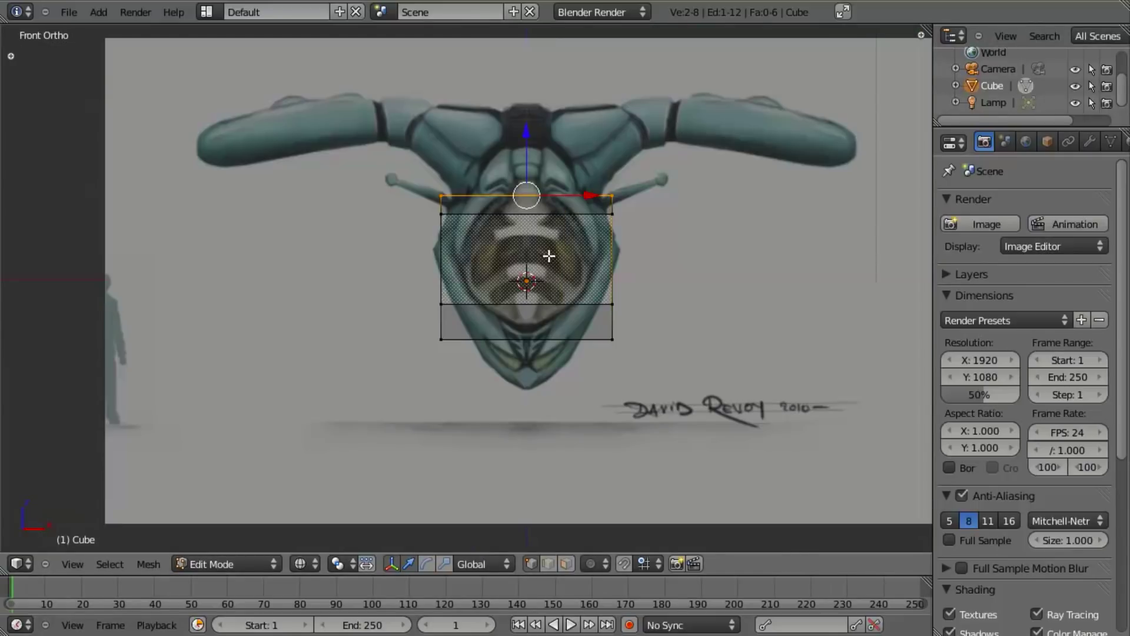
Step: Frame the front reference, then box-select the cube's whole top edge in side view
{"action": "scroll", "coordinate": [547, 255], "scroll_direction": "up", "scroll_amount": 3}
{"action": "scroll", "coordinate": [535, 317], "scroll_direction": "down", "scroll_amount": 5}
{"action": "middle_click_drag", "start_coordinate": [551, 305], "coordinate": [516, 309], "text": "shift"}
{"action": "scroll", "coordinate": [526, 320], "scroll_direction": "up", "scroll_amount": 2}
{"action": "key", "text": "KP_1"}
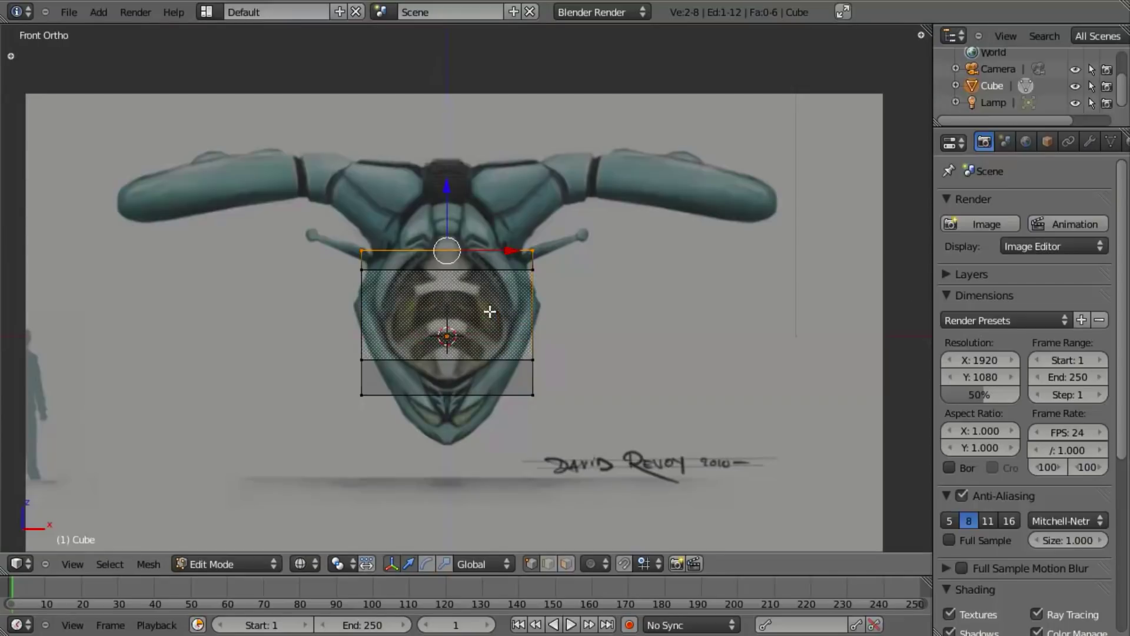
{"action": "scroll", "coordinate": [492, 314], "scroll_direction": "down", "scroll_amount": 2}
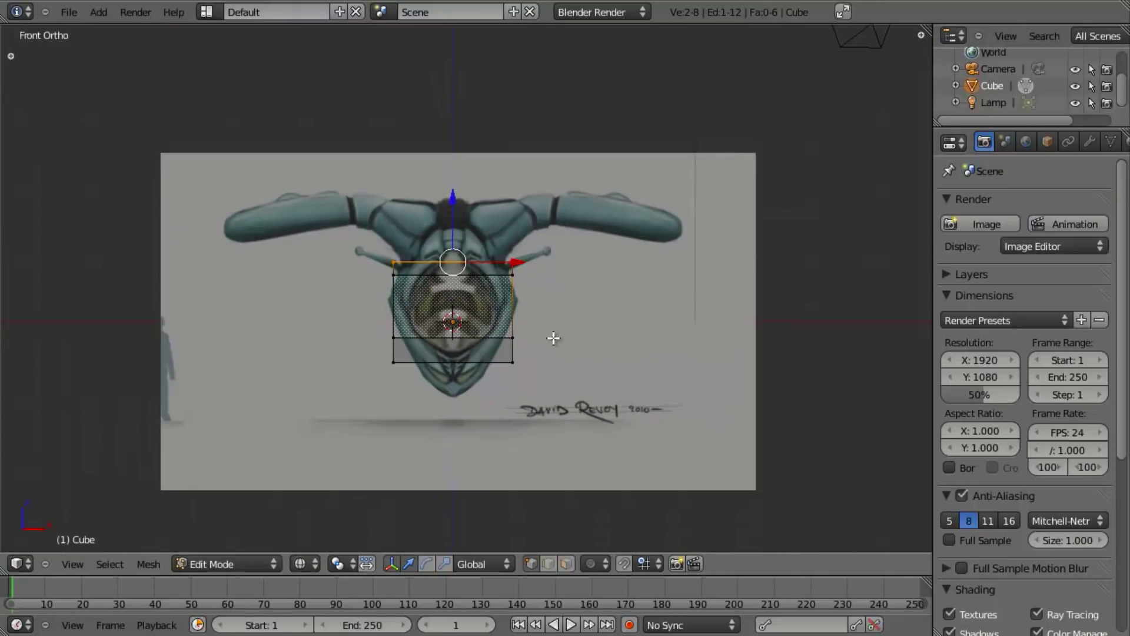
{"action": "middle_click_drag", "start_coordinate": [610, 344], "coordinate": [608, 343], "text": "shift"}
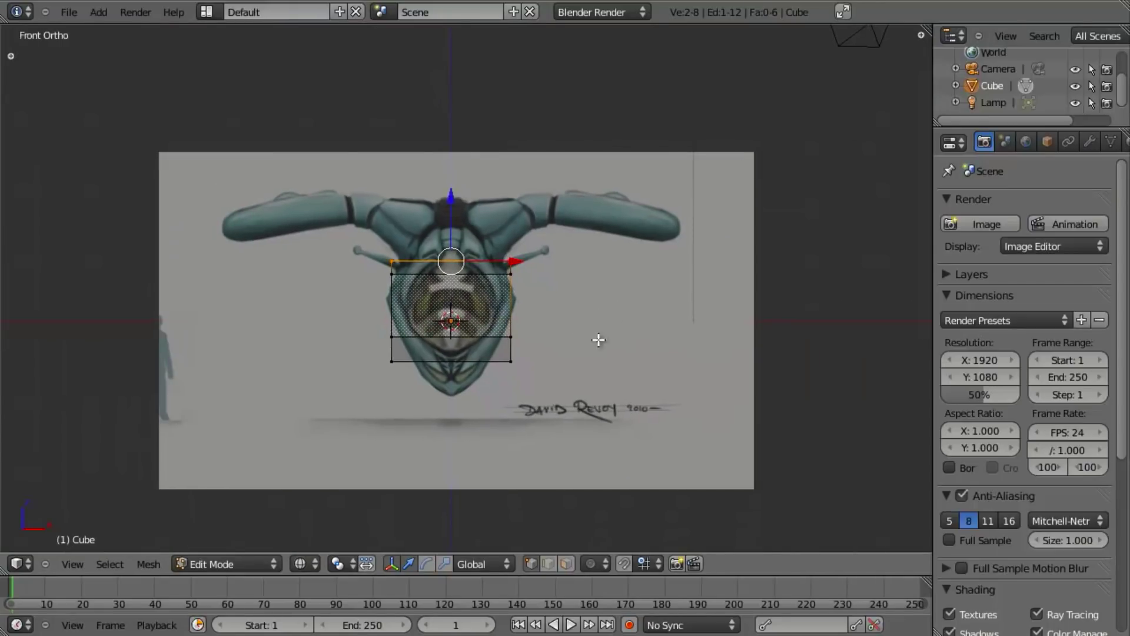
{"action": "scroll", "coordinate": [590, 322], "scroll_direction": "up", "scroll_amount": 2}
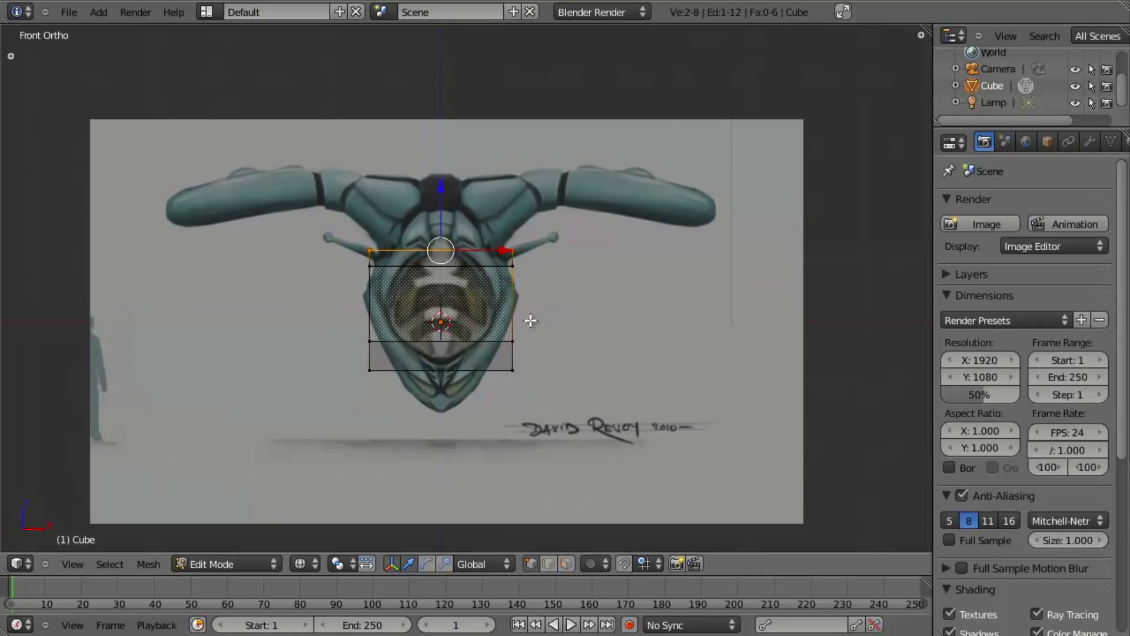
{"action": "middle_click_drag", "start_coordinate": [530, 320], "coordinate": [524, 318], "text": "shift"}
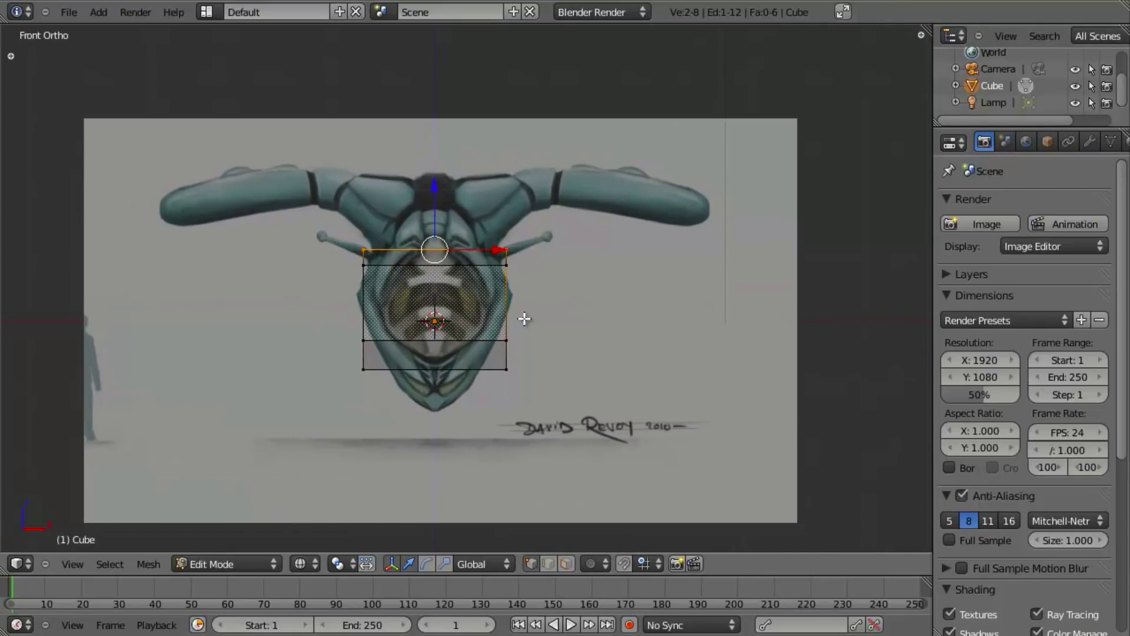
{"action": "key", "text": "KP_3"}
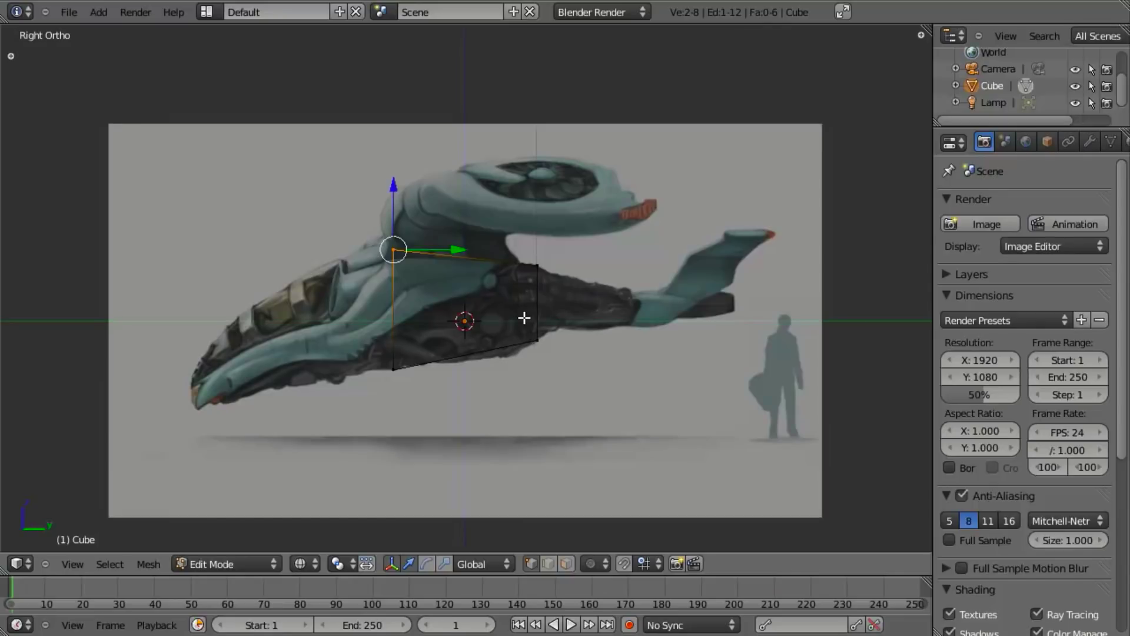
{"action": "key", "text": "b"}
{"action": "left_click_drag", "start_coordinate": [377, 207], "coordinate": [608, 299]}
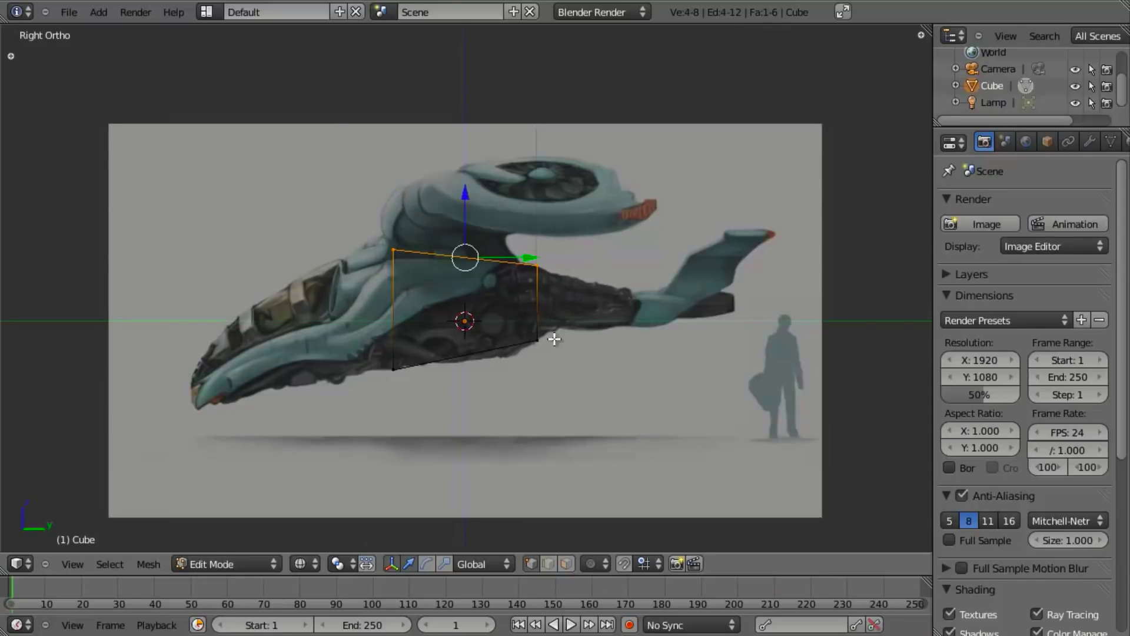
Step: Drag the top edge up to the ship's upper body and check it in front view
{"action": "key", "text": "g"}
{"action": "key", "text": "z"}
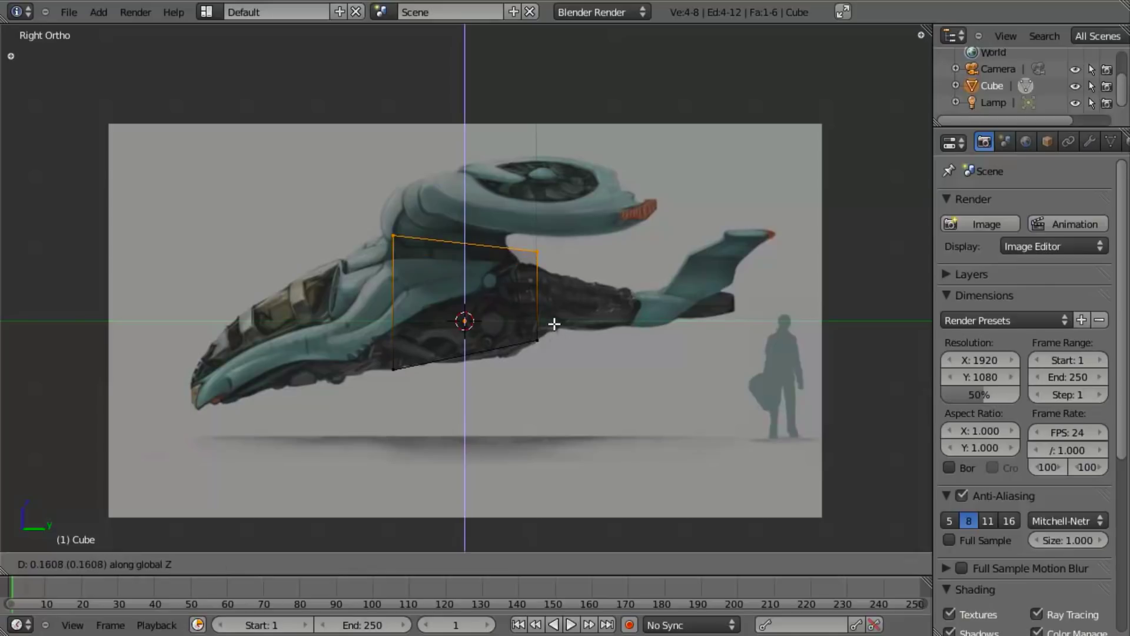
{"action": "right_click", "coordinate": [554, 321]}
{"action": "key", "text": "g"}
{"action": "key", "text": "z"}
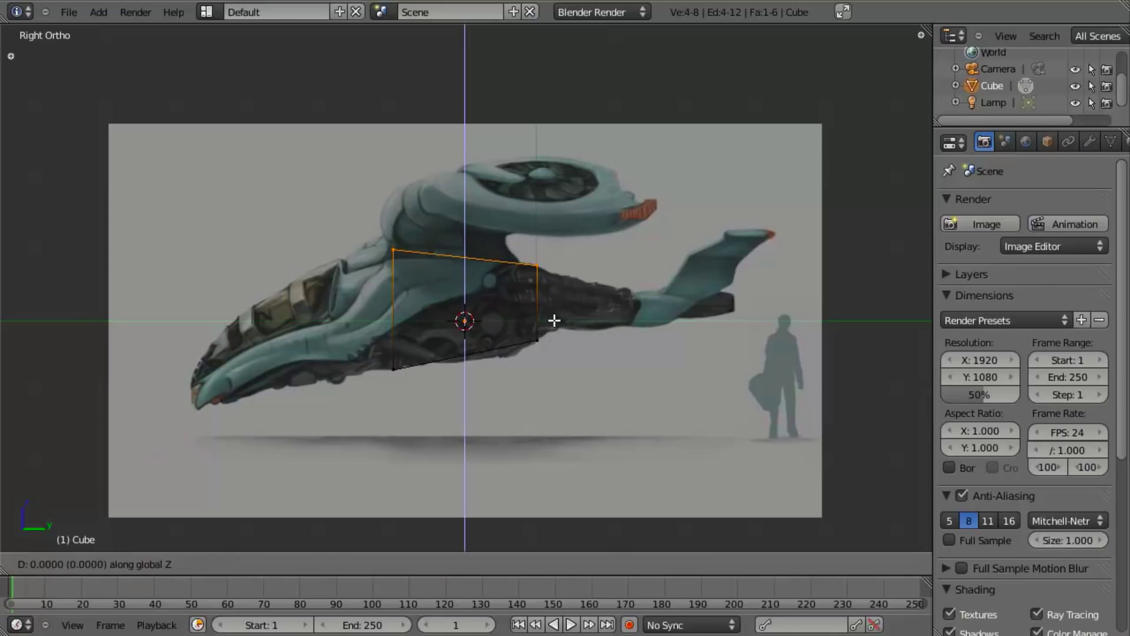
{"action": "right_click", "coordinate": [555, 321]}
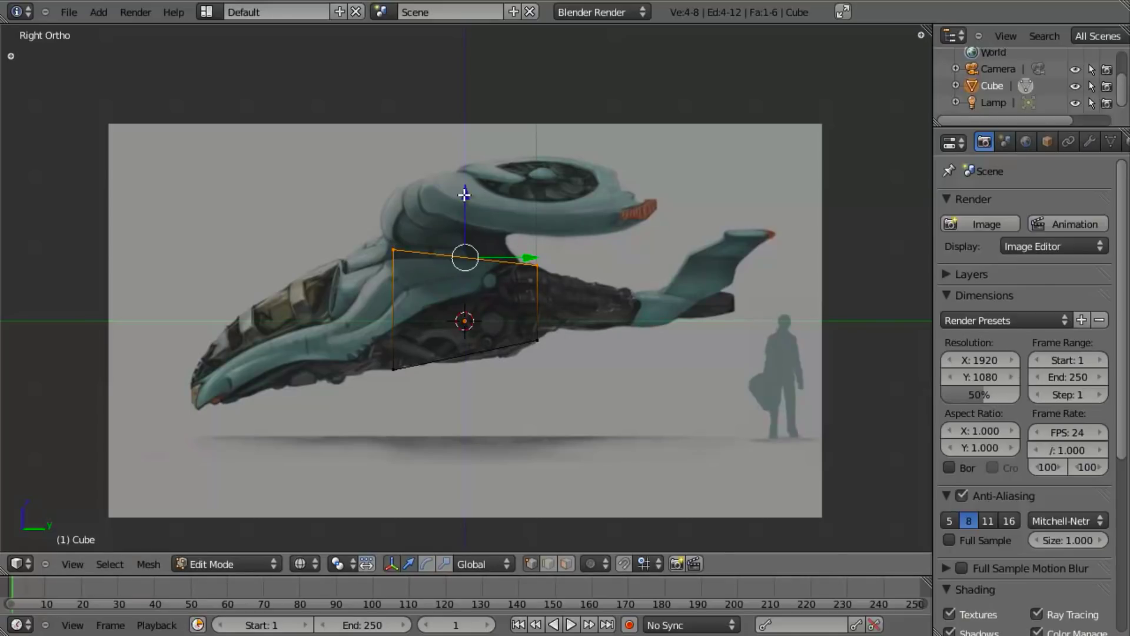
{"action": "left_click_drag", "start_coordinate": [464, 194], "coordinate": [472, 84]}
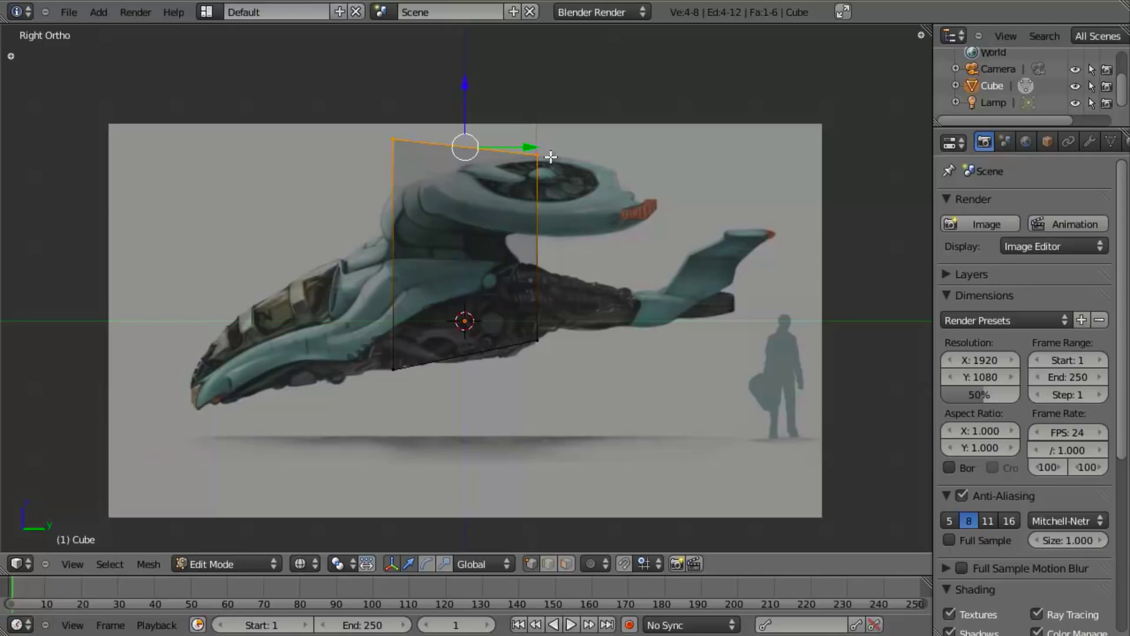
{"action": "key", "text": "KP_1"}
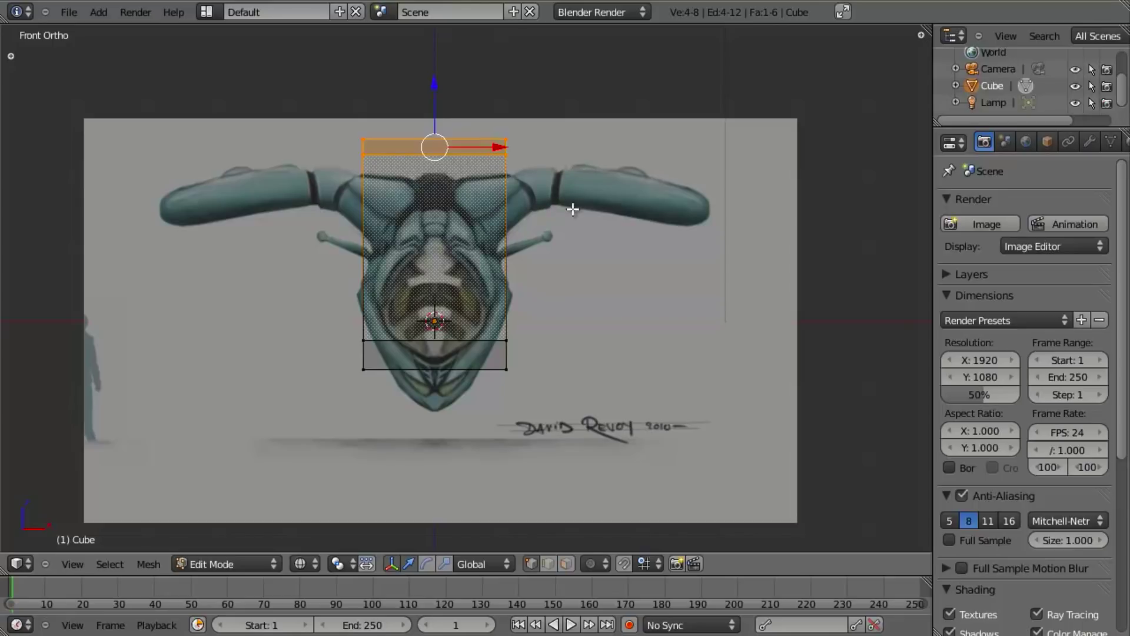
Step: Undo, then re-raise the top face along Z to the hull top and compare in front view
{"action": "key", "text": "ctrl+z"}
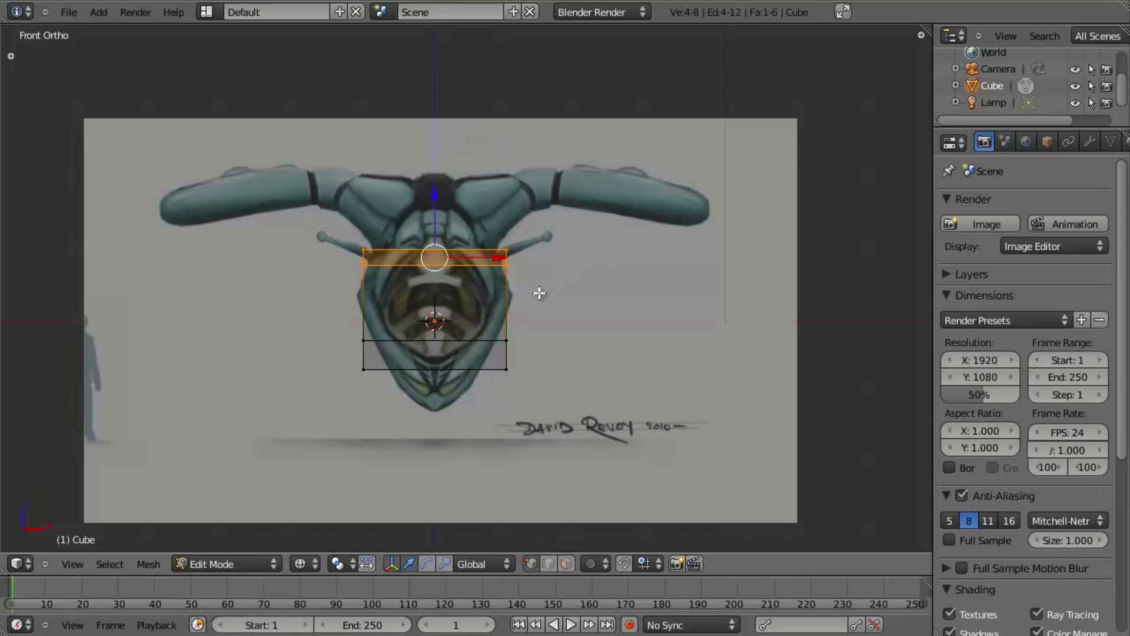
{"action": "key", "text": "g"}
{"action": "key", "text": "z"}
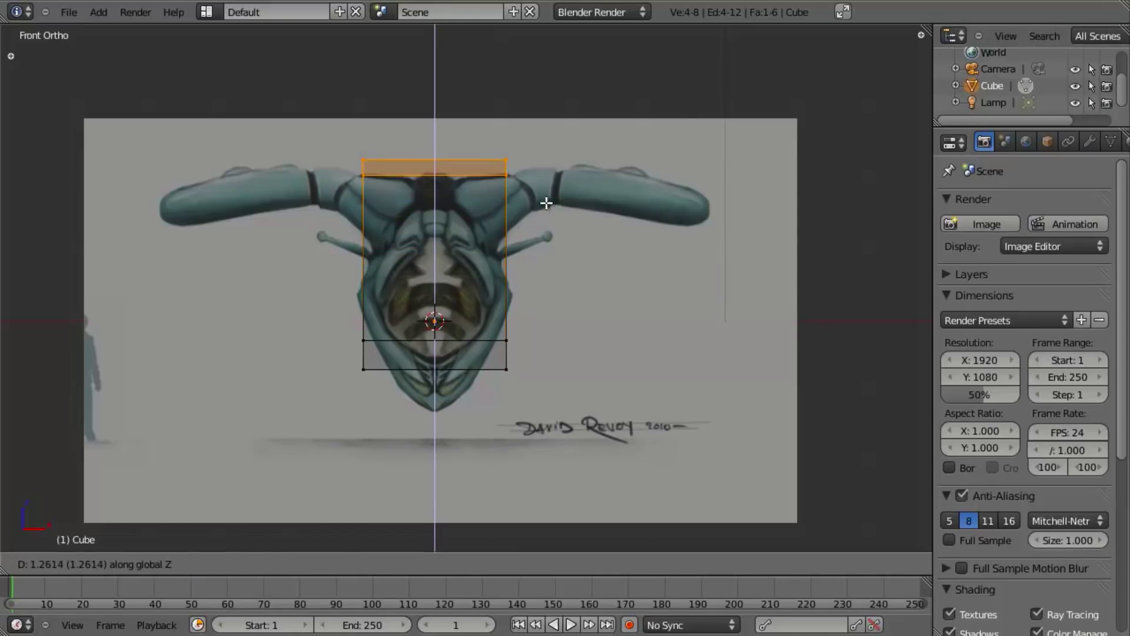
{"action": "key", "text": "Escape"}
{"action": "key", "text": "KP_3"}
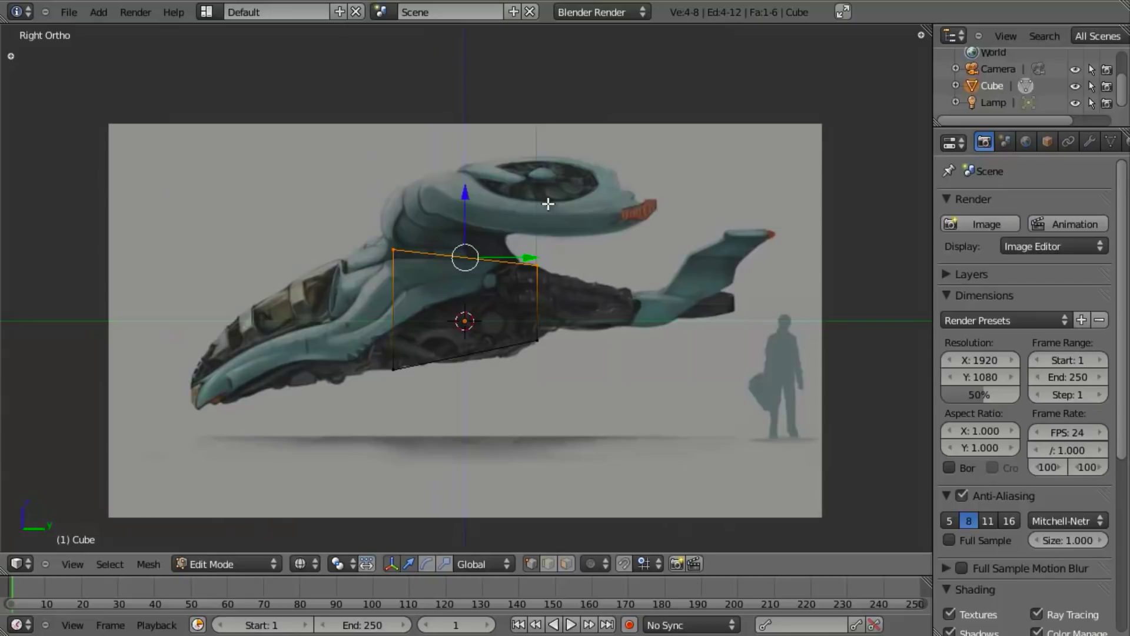
{"action": "key", "text": "g"}
{"action": "key", "text": "z"}
{"action": "left_click", "coordinate": [552, 100]}
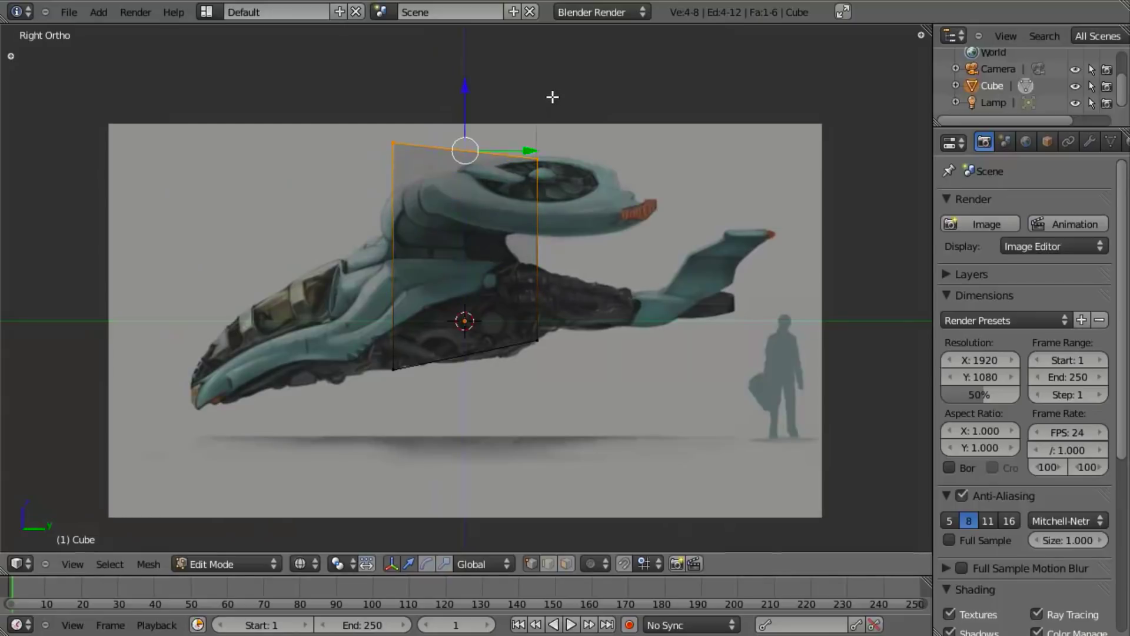
{"action": "key", "text": "KP_1"}
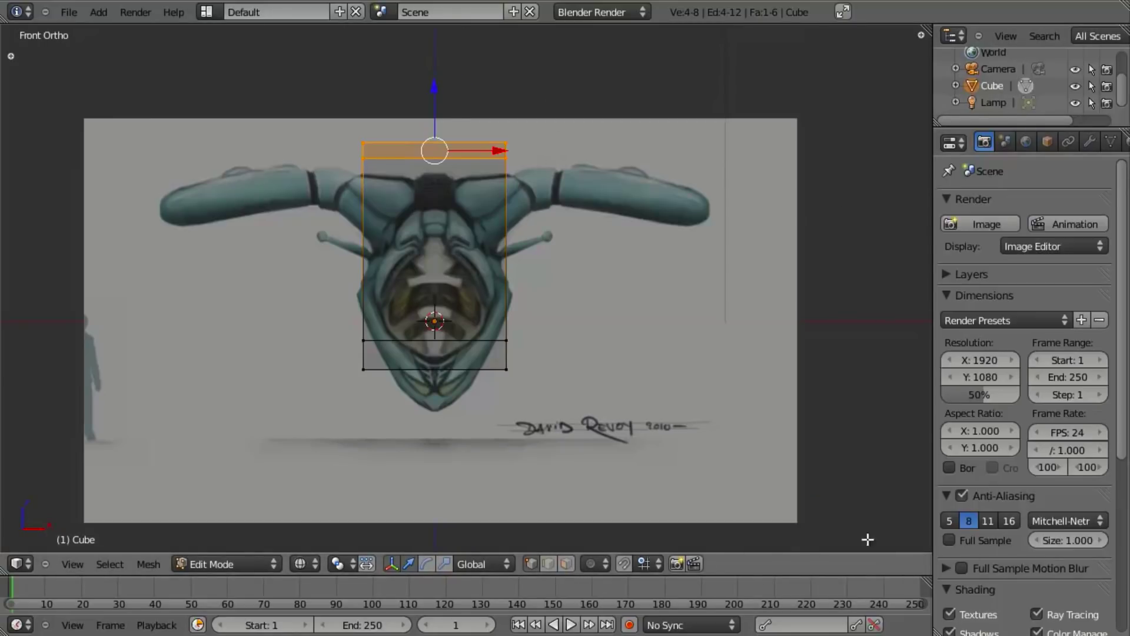
Step: Raise the front reference image to a Y offset of 0.290
{"action": "key", "text": "n"}
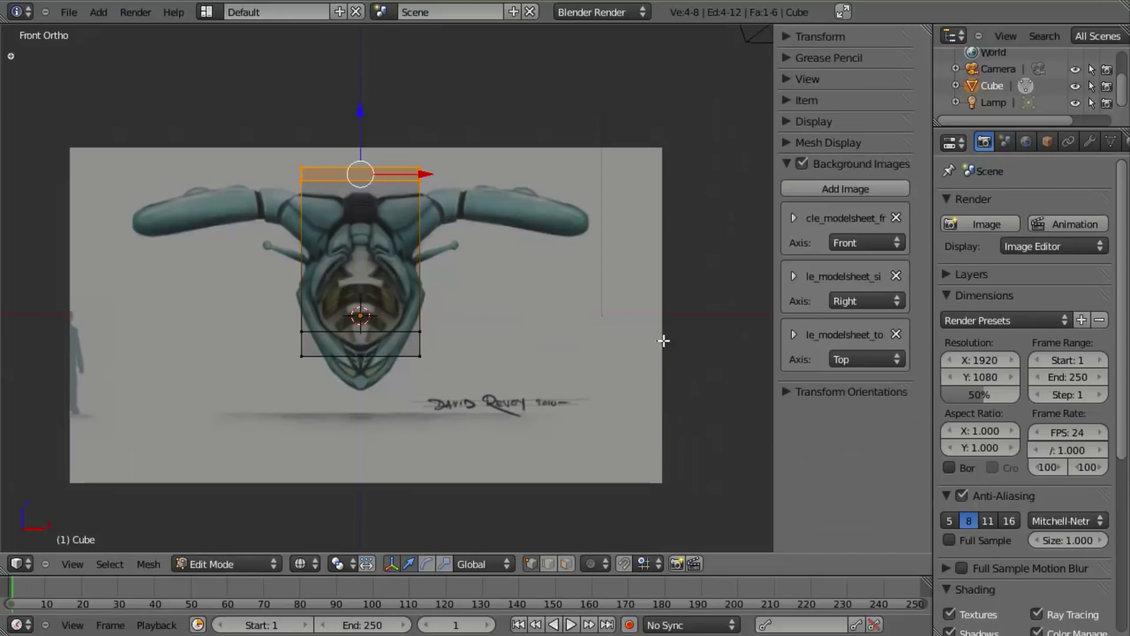
{"action": "left_click", "coordinate": [795, 218]}
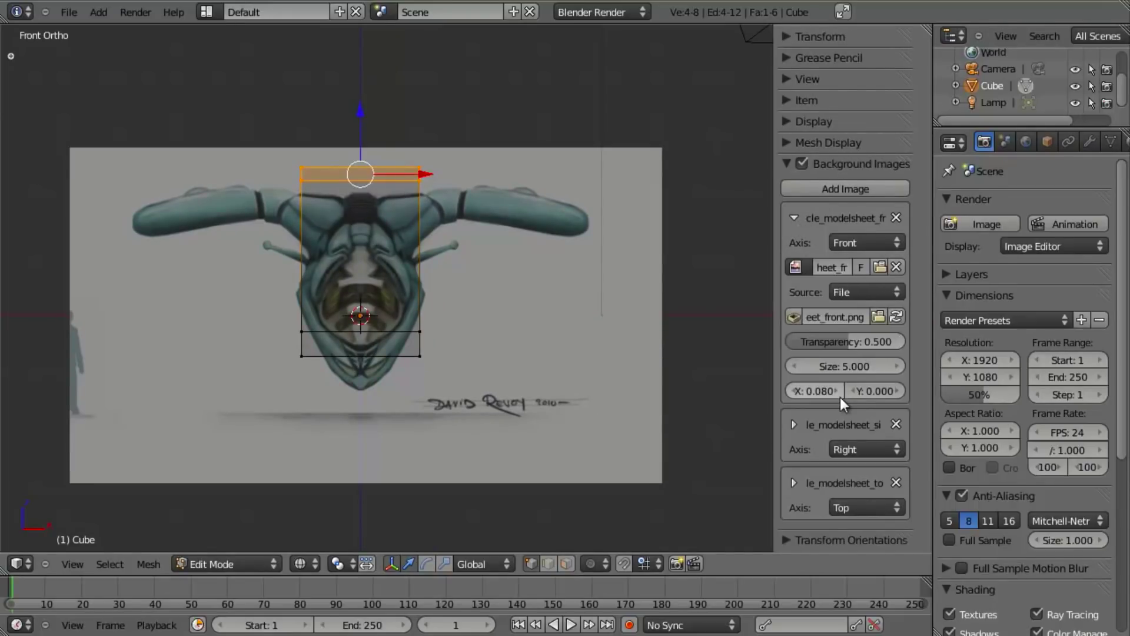
{"action": "left_click_drag", "start_coordinate": [885, 393], "coordinate": [916, 389]}
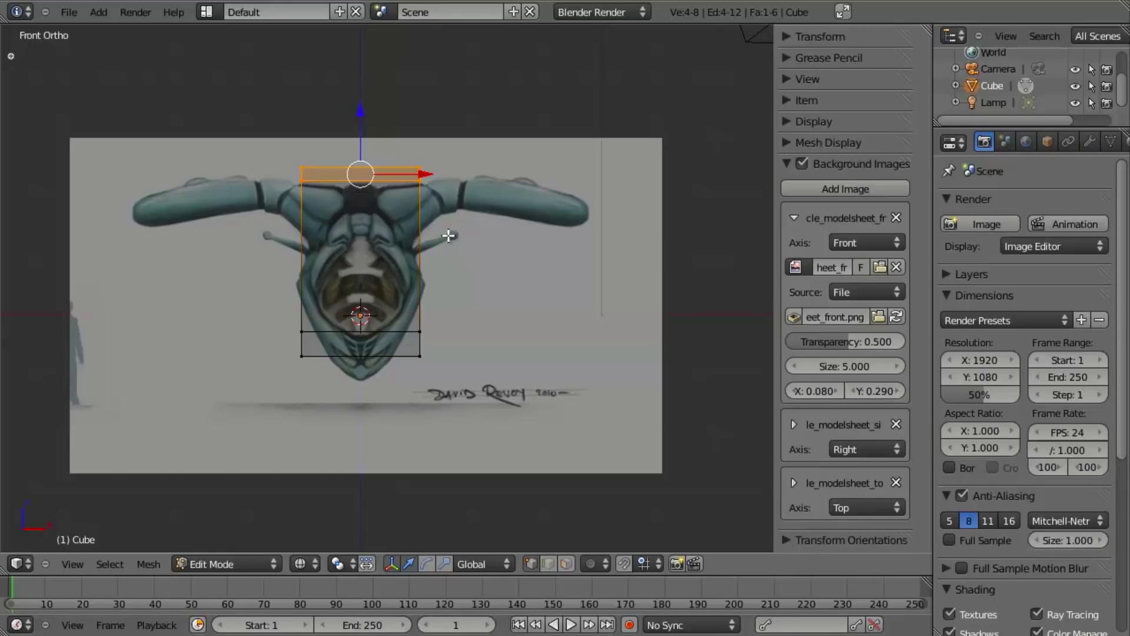
Step: Lower the cube's top face along Z to meet the hull's top
{"action": "key", "text": "g"}
{"action": "key", "text": "z"}
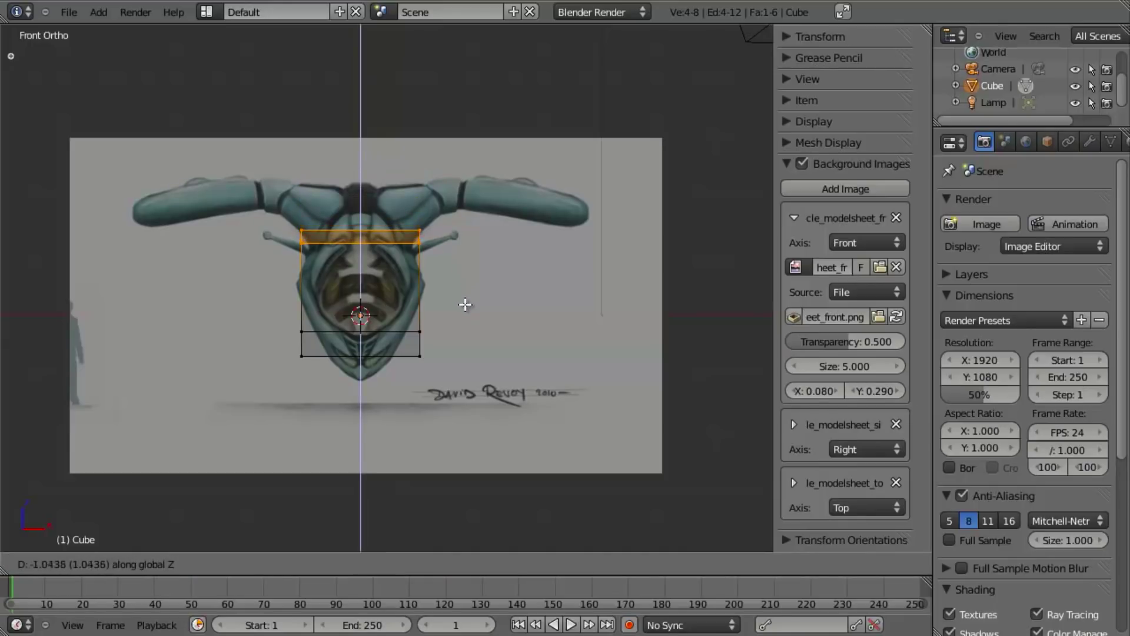
{"action": "left_click", "coordinate": [465, 294]}
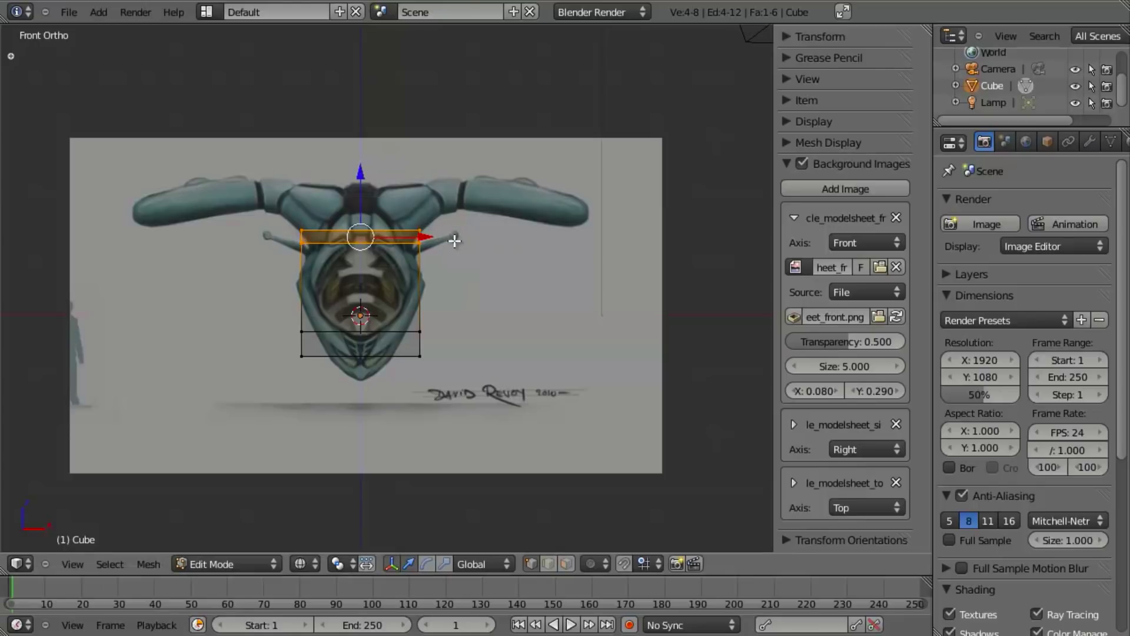
{"action": "key", "text": "KP_3"}
Step: In side view, lower the cube's top face along Z to the hull line
{"action": "key", "text": "g"}
{"action": "key", "text": "y"}
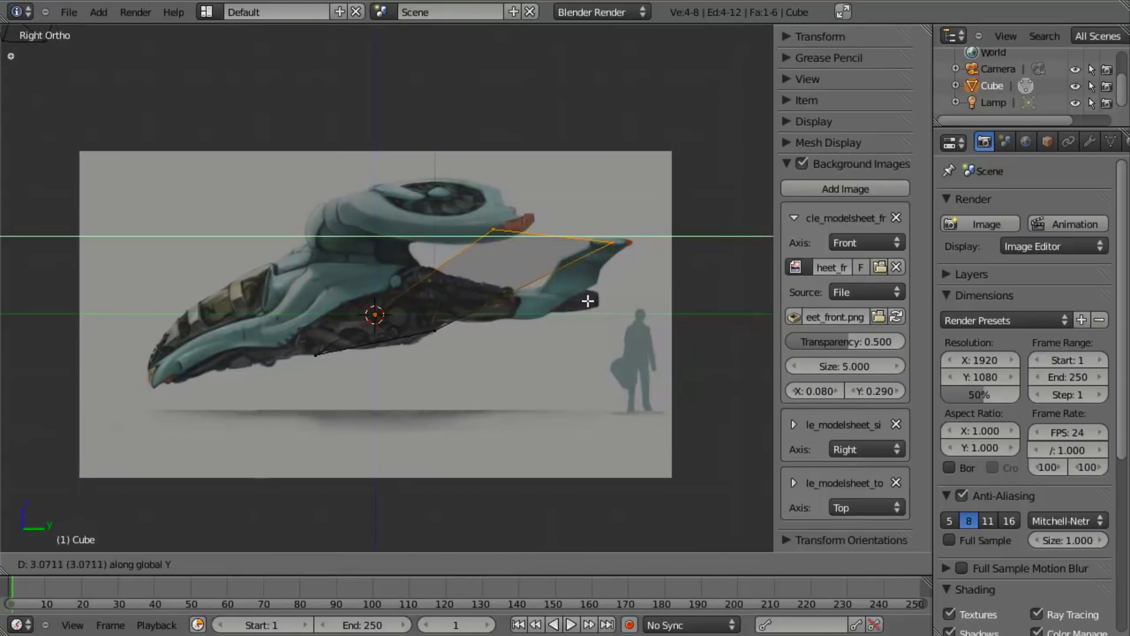
{"action": "right_click", "coordinate": [431, 295]}
{"action": "middle_click_drag", "start_coordinate": [487, 326], "coordinate": [513, 312], "text": "shift"}
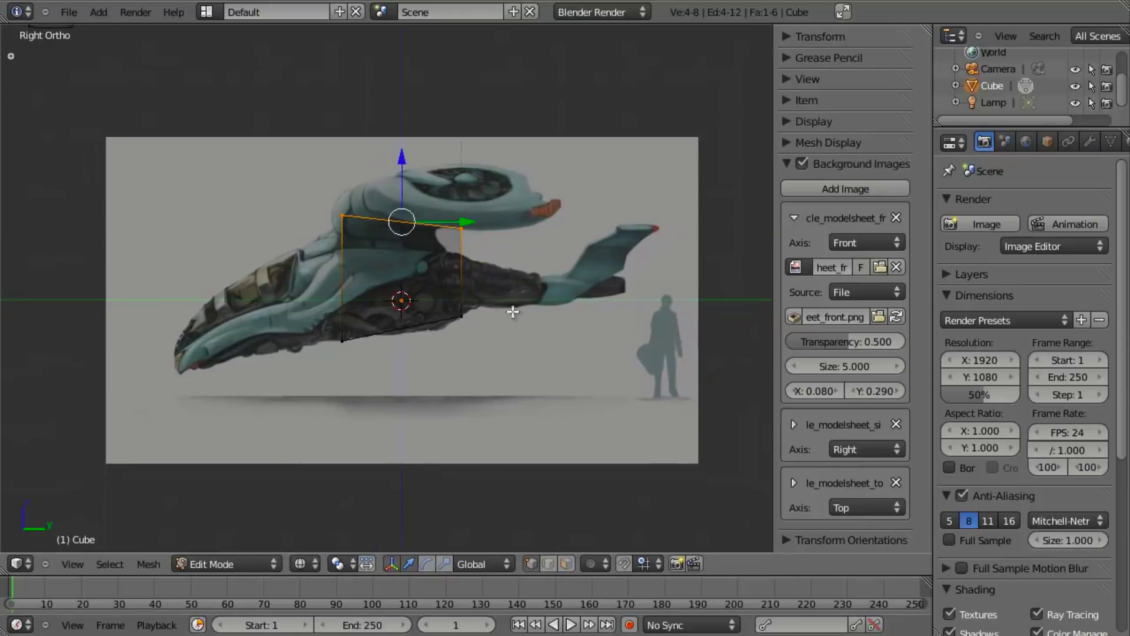
{"action": "left_click", "coordinate": [792, 218]}
{"action": "scroll", "coordinate": [469, 252], "scroll_direction": "up", "scroll_amount": 2}
{"action": "middle_click_drag", "start_coordinate": [469, 252], "coordinate": [480, 245], "text": "shift"}
{"action": "key", "text": "g"}
{"action": "key", "text": "z"}
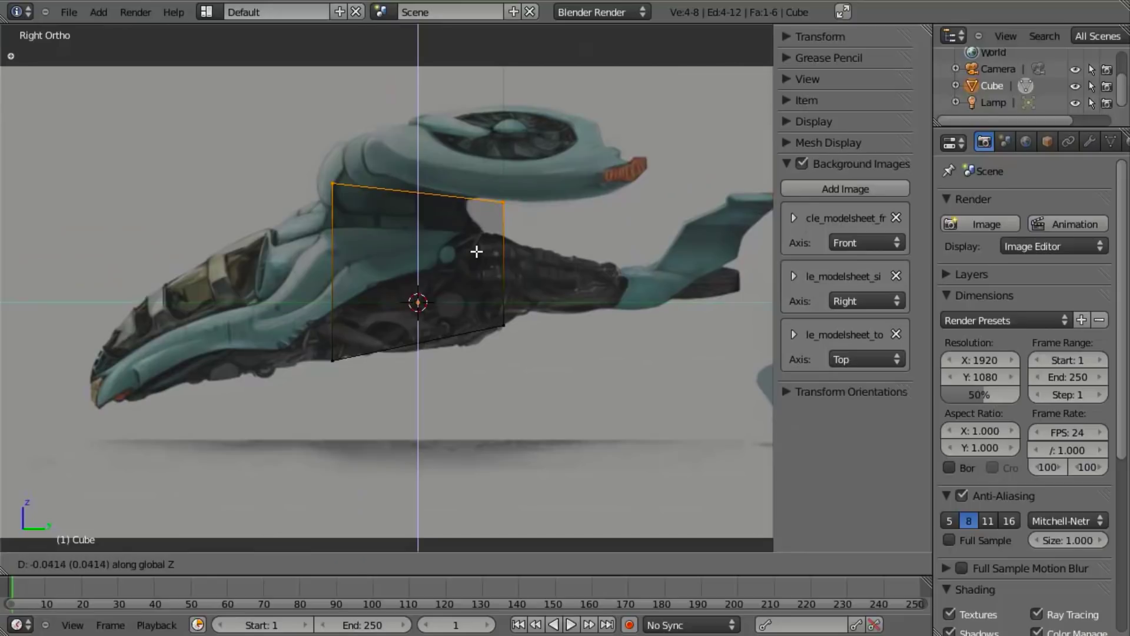
{"action": "left_click", "coordinate": [477, 252]}
Step: Box-select the two rear top vertices and move them down to slope the rear edge
{"action": "key", "text": "a"}
{"action": "key", "text": "b"}
{"action": "left_click_drag", "start_coordinate": [464, 170], "coordinate": [523, 234]}
{"action": "key", "text": "g"}
{"action": "key", "text": "z"}
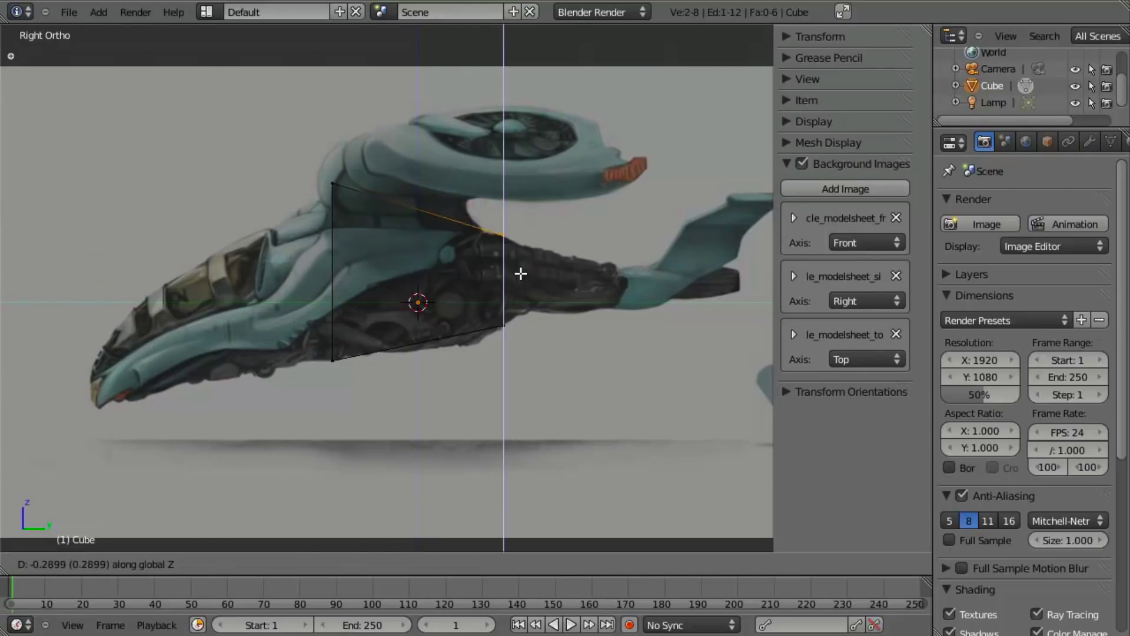
{"action": "left_click", "coordinate": [520, 273]}
{"action": "key", "text": "a"}
Step: Lasso the four front vertices and extrude the front face toward the nose, about 2.92 units
{"action": "scroll", "coordinate": [488, 319], "scroll_direction": "down", "scroll_amount": 1}
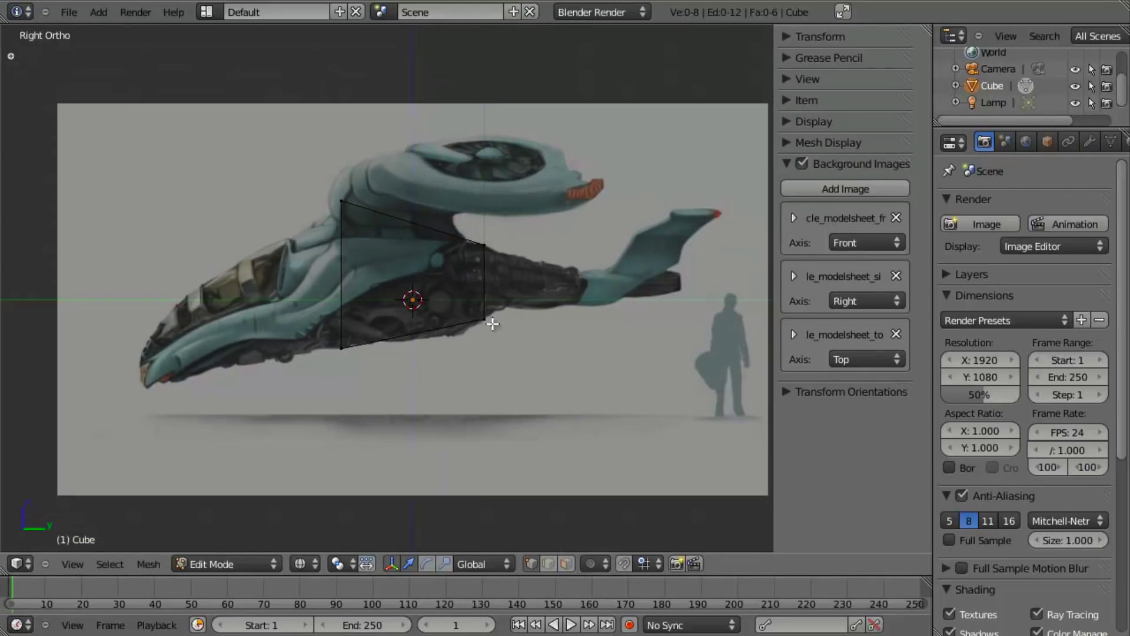
{"action": "scroll", "coordinate": [439, 323], "scroll_direction": "up", "scroll_amount": 2}
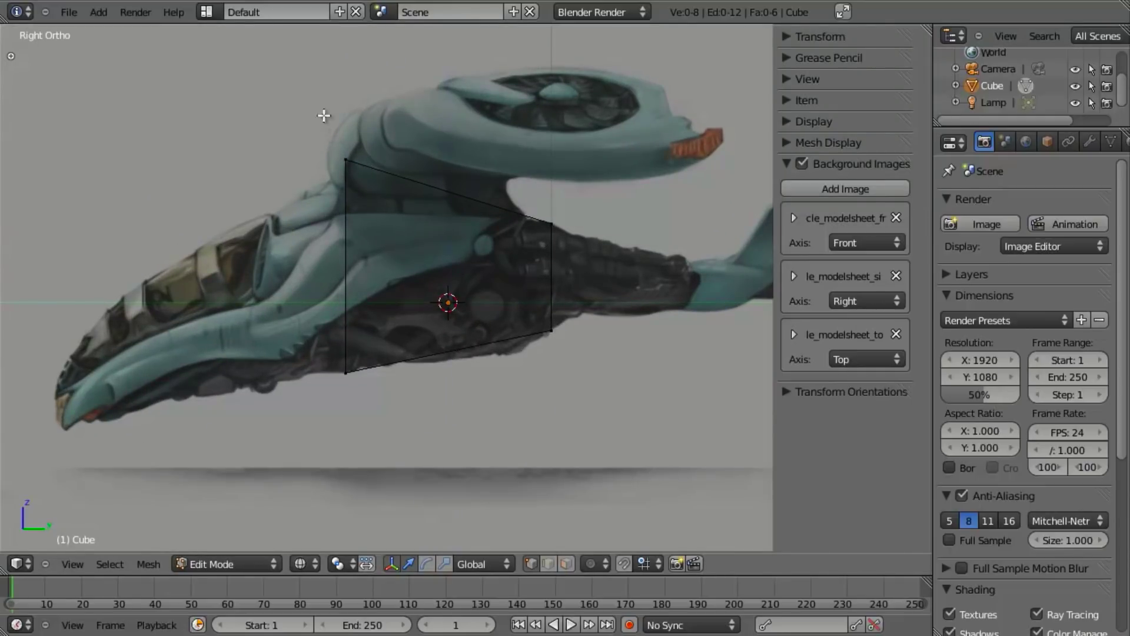
{"action": "mouse_move", "coordinate": [404, 271]}
{"action": "left_mouse_down", "text": "ctrl"}
{"action": "mouse_move", "coordinate": [396, 113]}
{"action": "mouse_move", "coordinate": [295, 398]}
{"action": "mouse_move", "coordinate": [419, 454]}
{"action": "left_mouse_up", "text": "ctrl"}
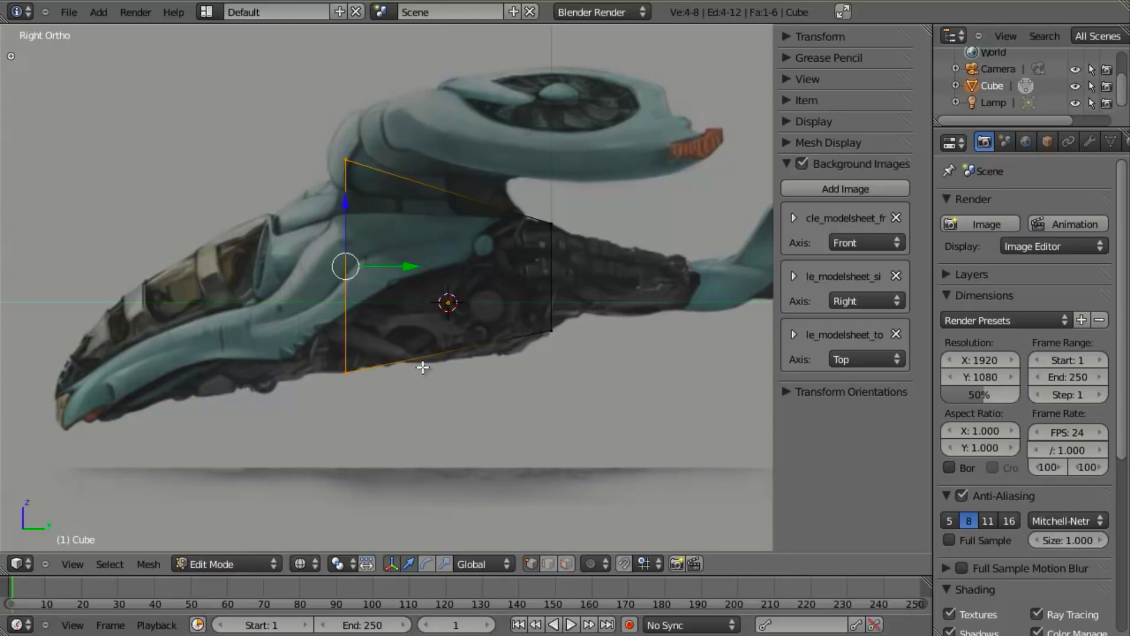
{"action": "middle_click_drag", "start_coordinate": [420, 366], "coordinate": [497, 329], "text": "shift"}
{"action": "key", "text": "e"}
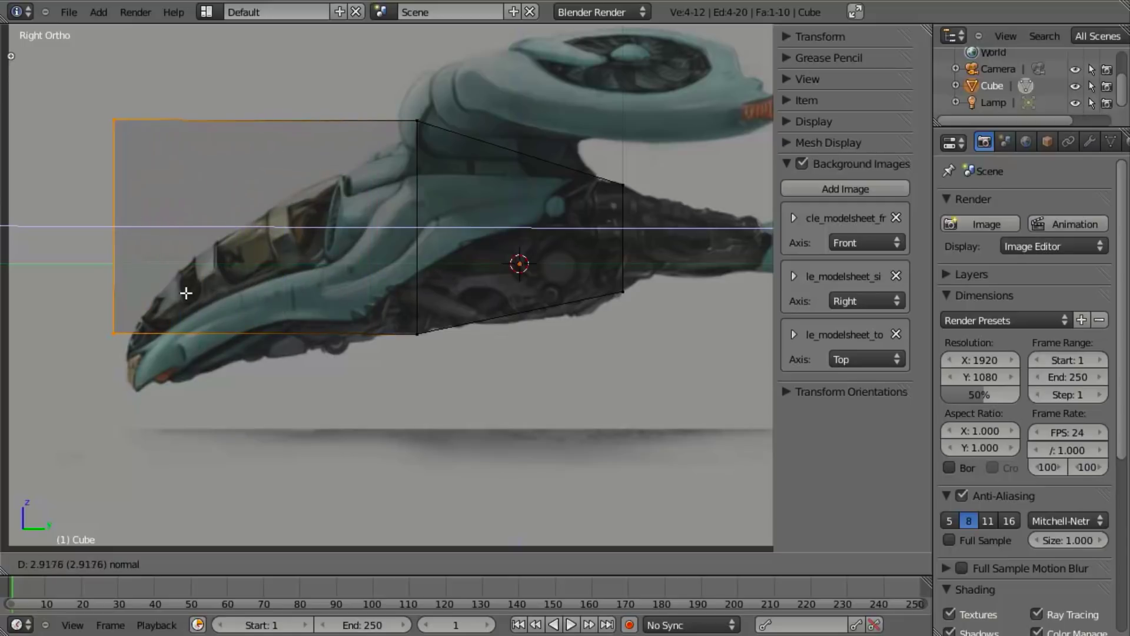
Step: Lower, tilt and shrink the extruded front face into a narrow pointed nose tip following the cockpit
{"action": "left_click", "coordinate": [186, 294]}
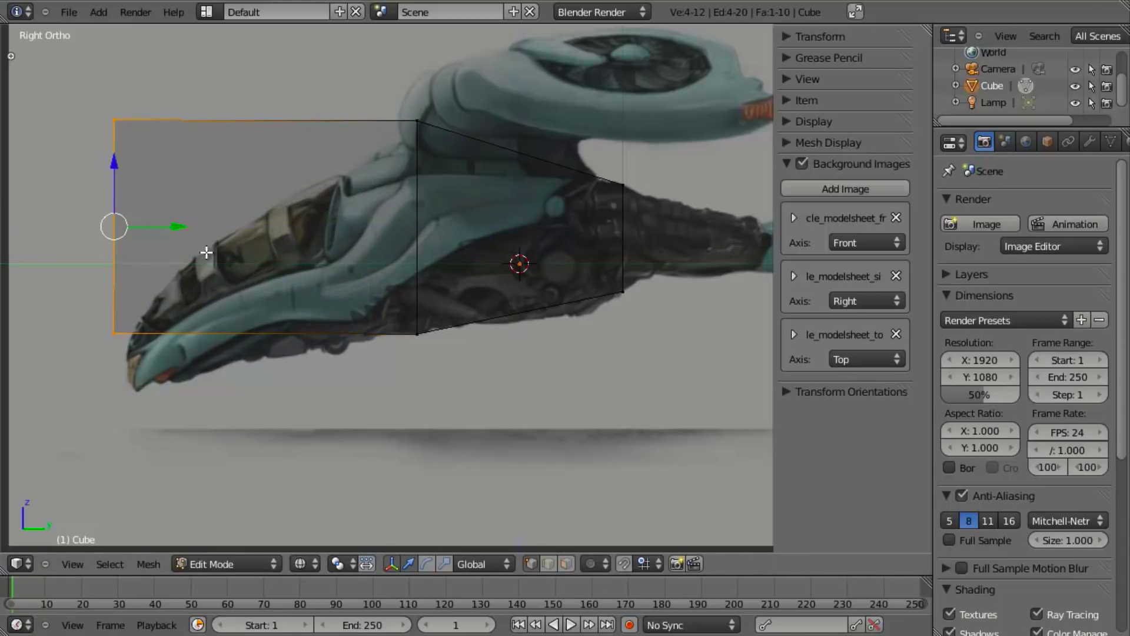
{"action": "key", "text": "g"}
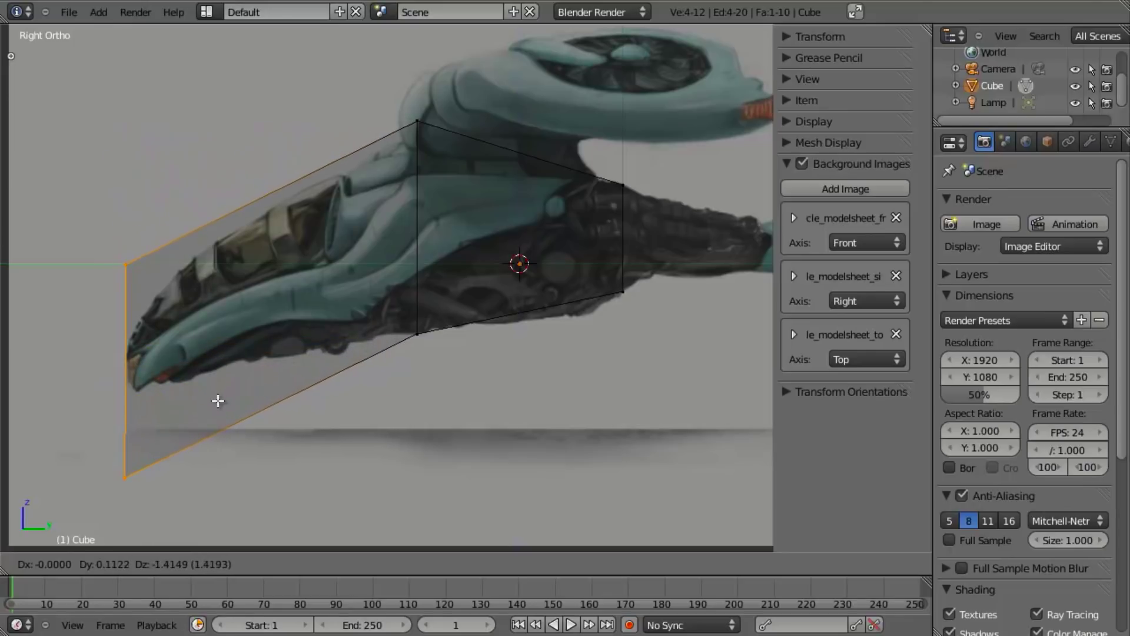
{"action": "left_click", "coordinate": [217, 401]}
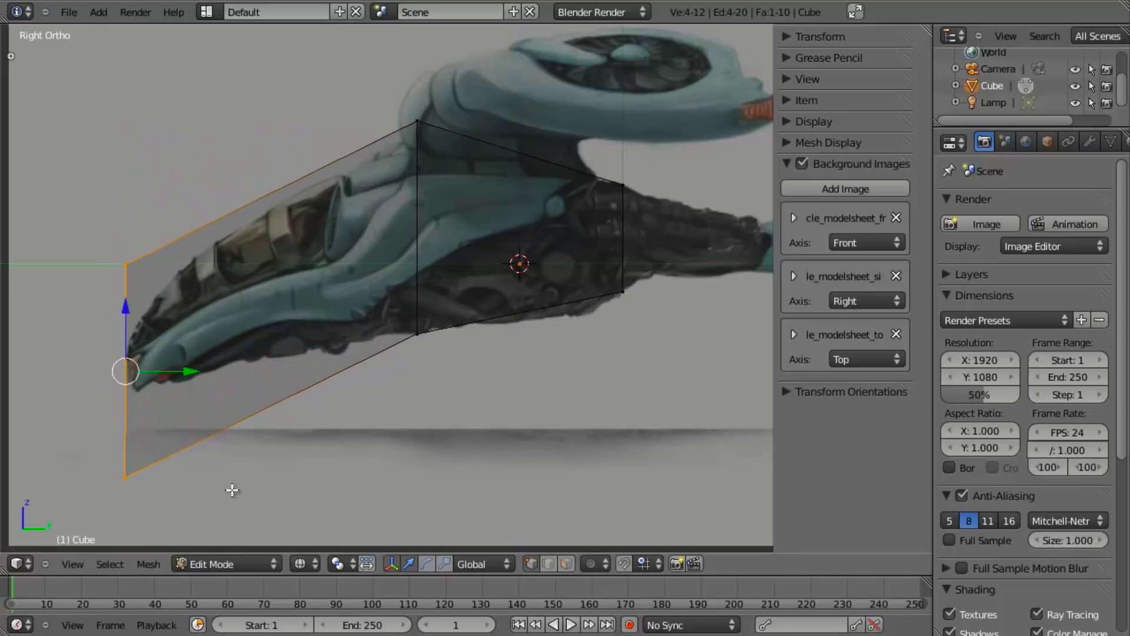
{"action": "key", "text": "r"}
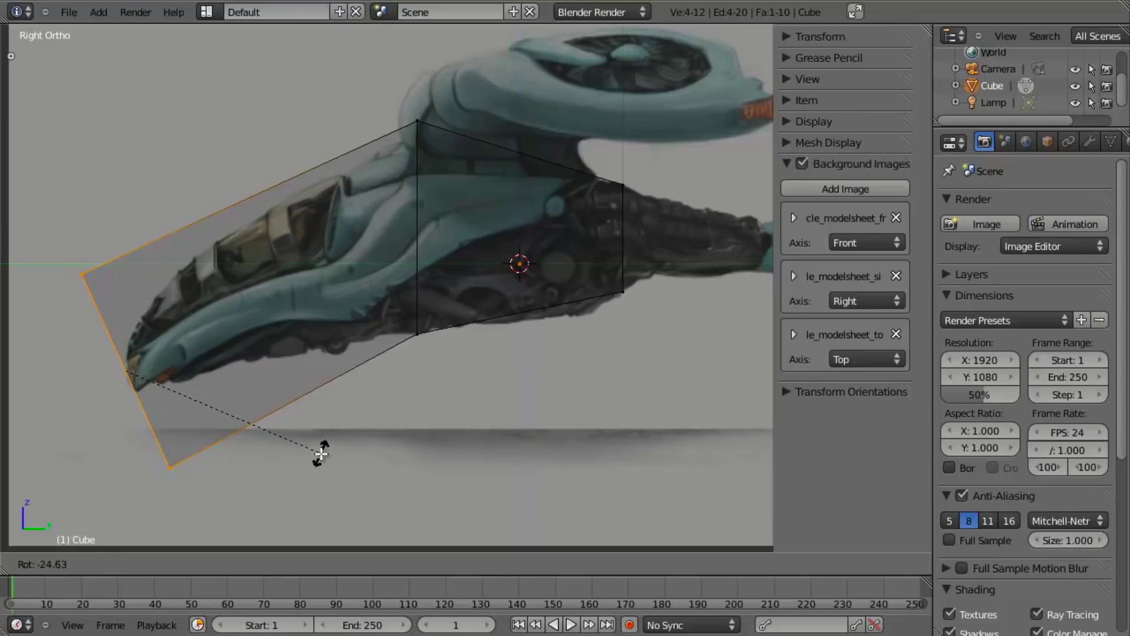
{"action": "left_click", "coordinate": [321, 453]}
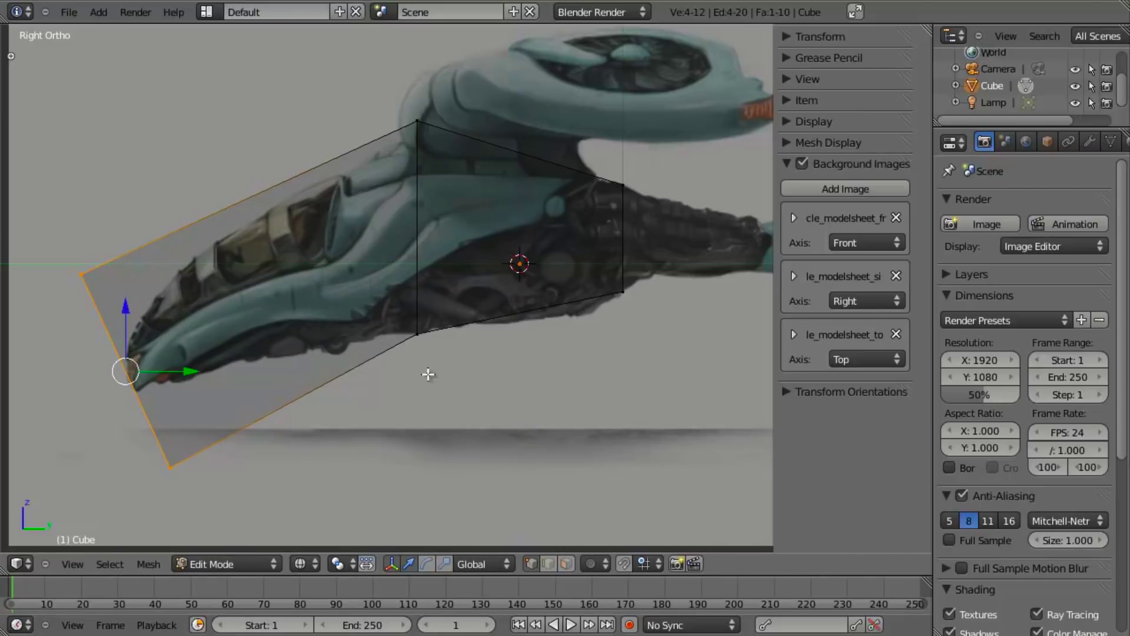
{"action": "key", "text": "s"}
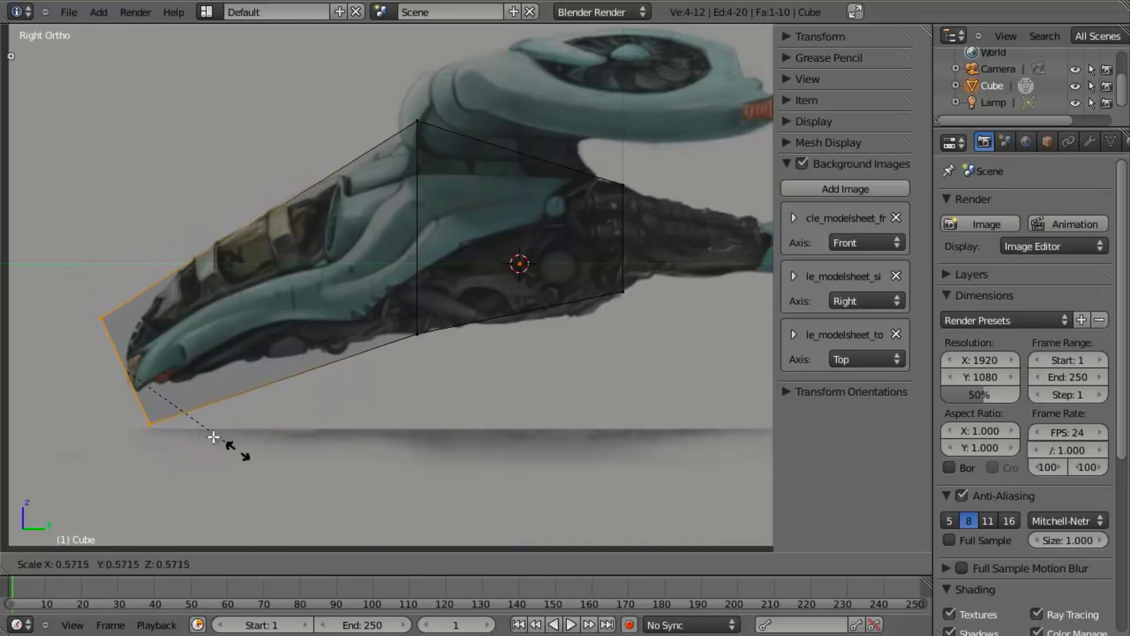
{"action": "left_click", "coordinate": [161, 400]}
{"action": "key", "text": "g"}
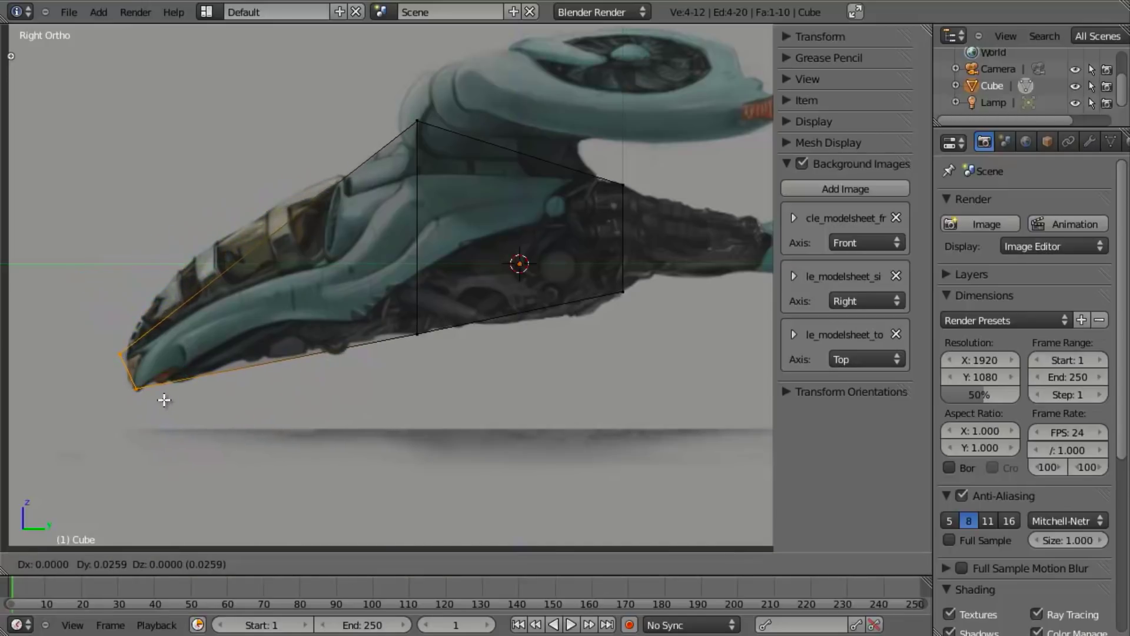
{"action": "left_click", "coordinate": [164, 400]}
{"action": "key", "text": "KP_1"}
{"action": "key", "text": "KP_1"}
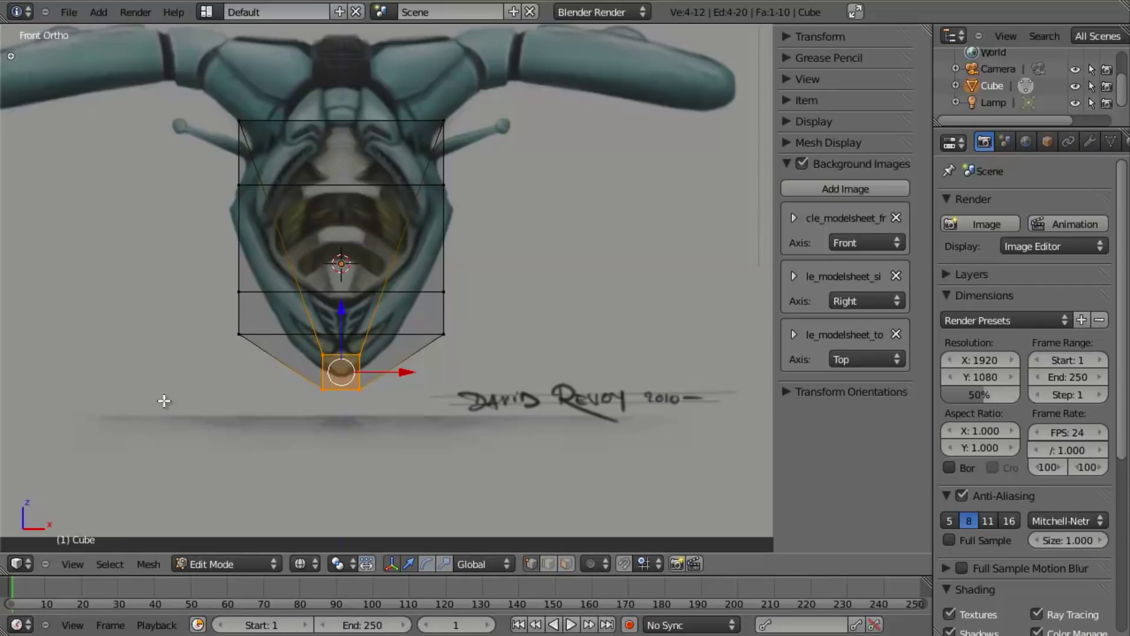
Step: Lower the front reference image to a Y offset of -0.020 so its nose matches the mesh tip
{"action": "middle_click_drag", "start_coordinate": [378, 344], "coordinate": [376, 378], "text": "shift"}
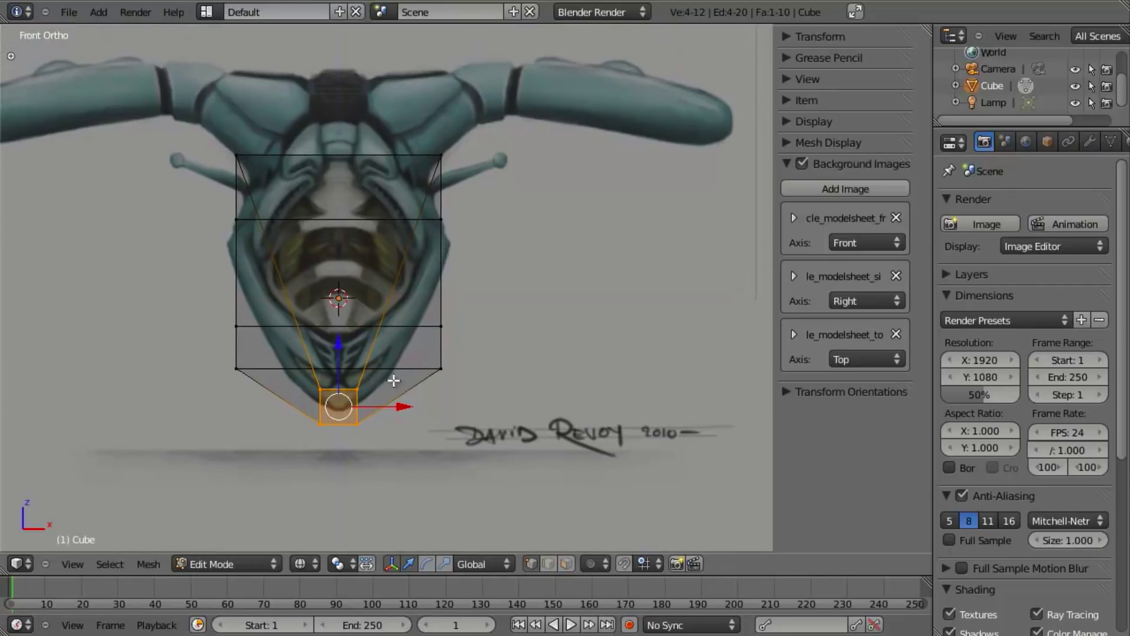
{"action": "middle_click_drag", "start_coordinate": [466, 284], "coordinate": [419, 287]}
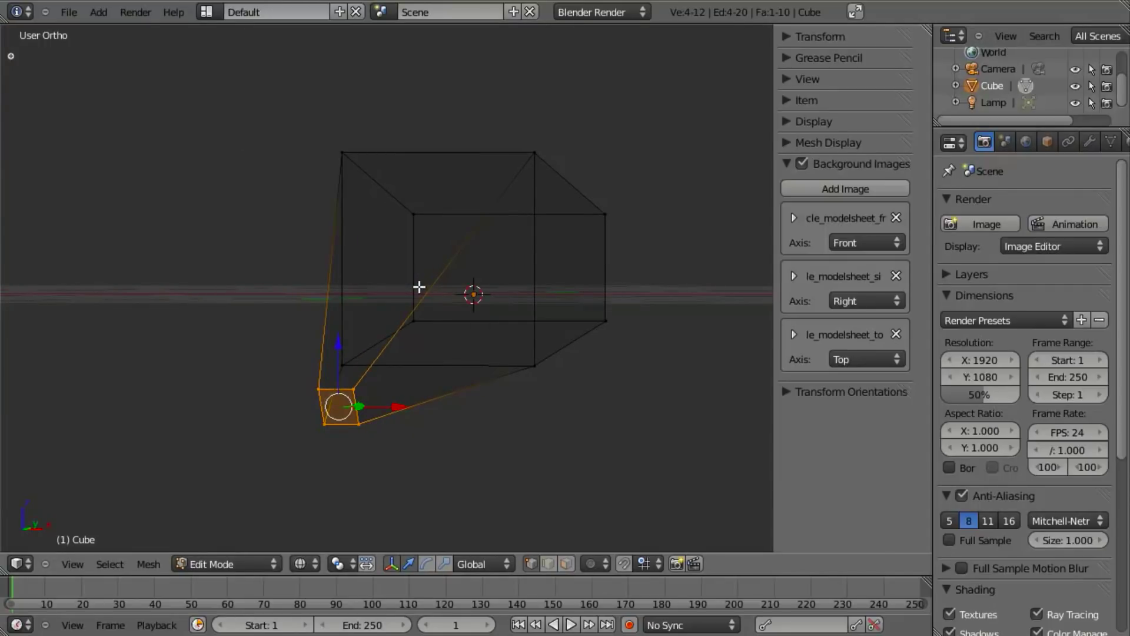
{"action": "key", "text": "KP_1"}
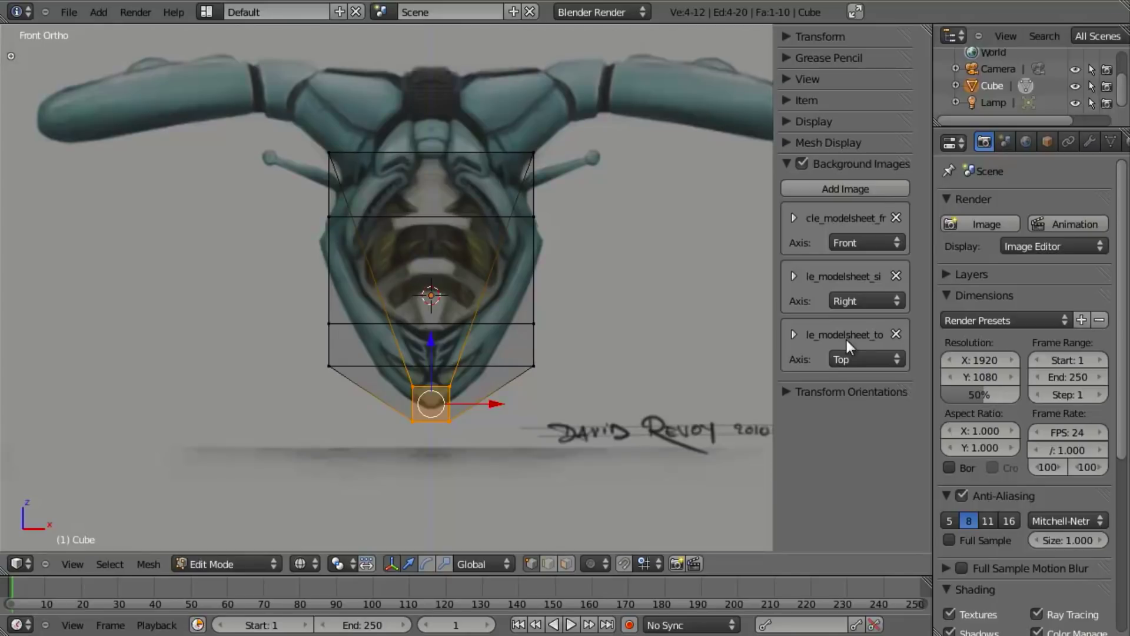
{"action": "left_click", "coordinate": [792, 218]}
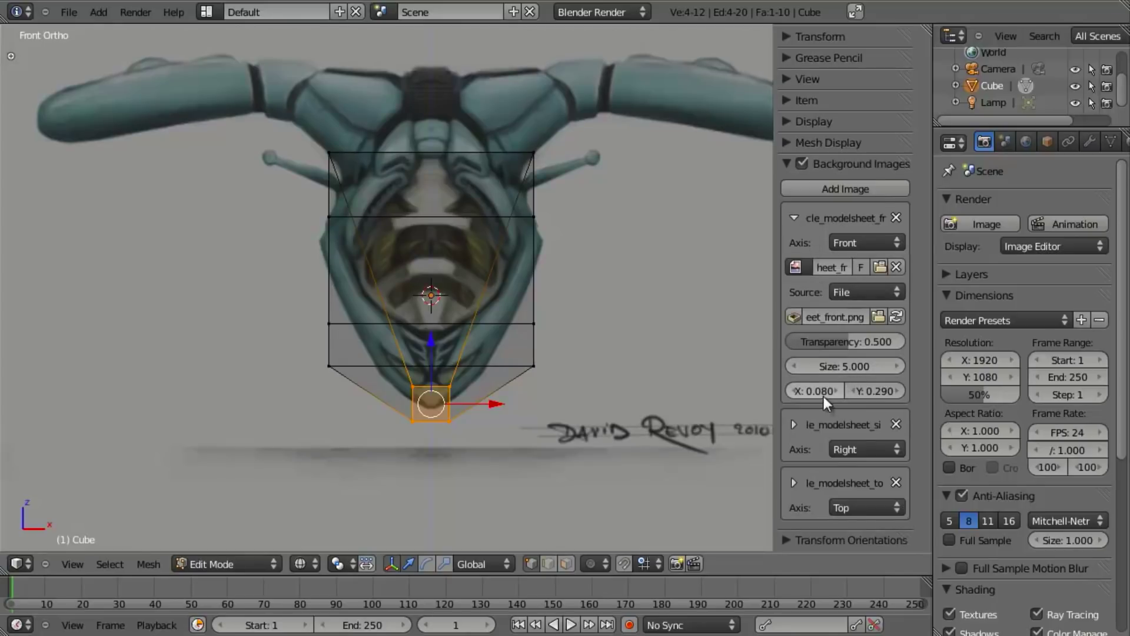
{"action": "left_click_drag", "start_coordinate": [867, 393], "coordinate": [838, 382]}
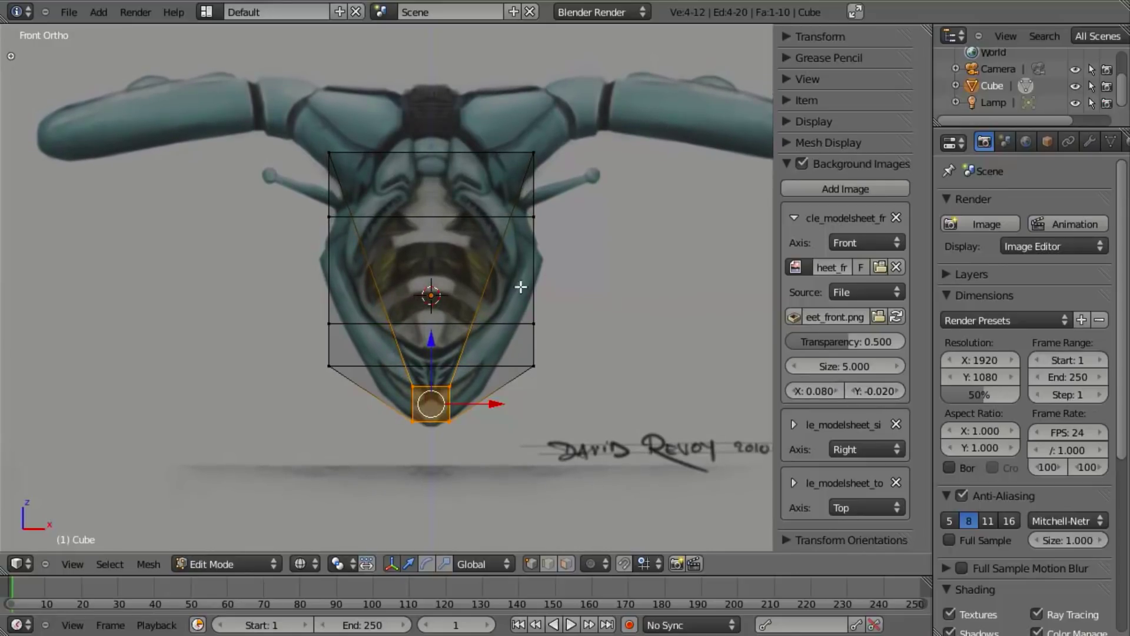
{"action": "key", "text": "KP_3"}
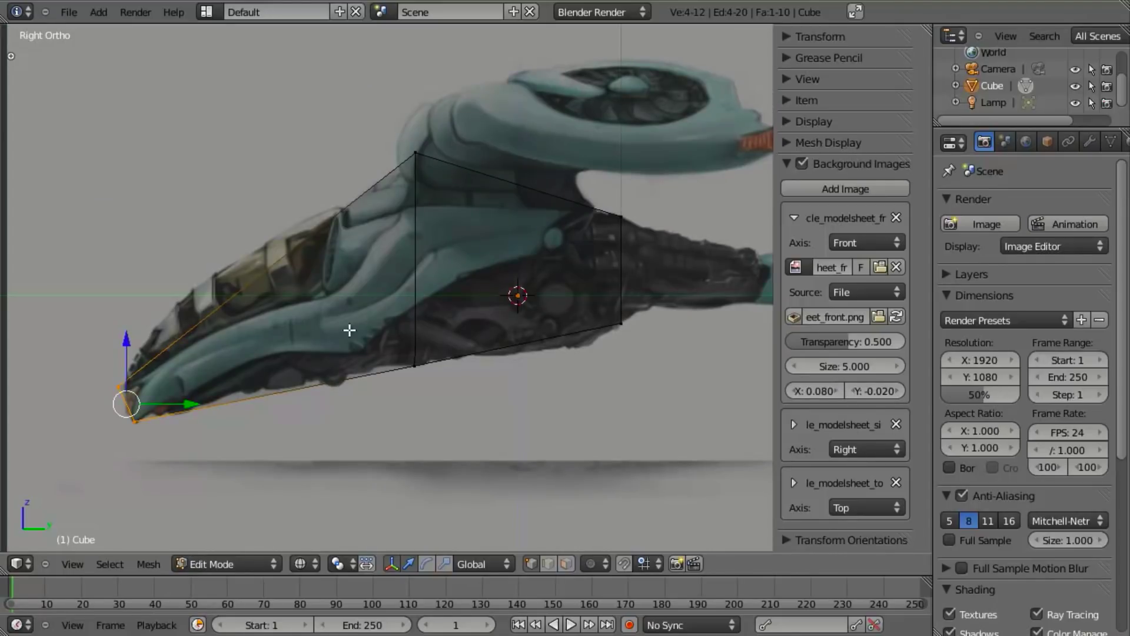
Step: In side view, box-select vertices at the hull's rear
{"action": "key", "text": "a"}
{"action": "key", "text": "b"}
{"action": "left_click_drag", "start_coordinate": [378, 117], "coordinate": [288, 238]}
{"action": "middle_click_drag", "start_coordinate": [344, 317], "coordinate": [375, 274], "text": "shift"}
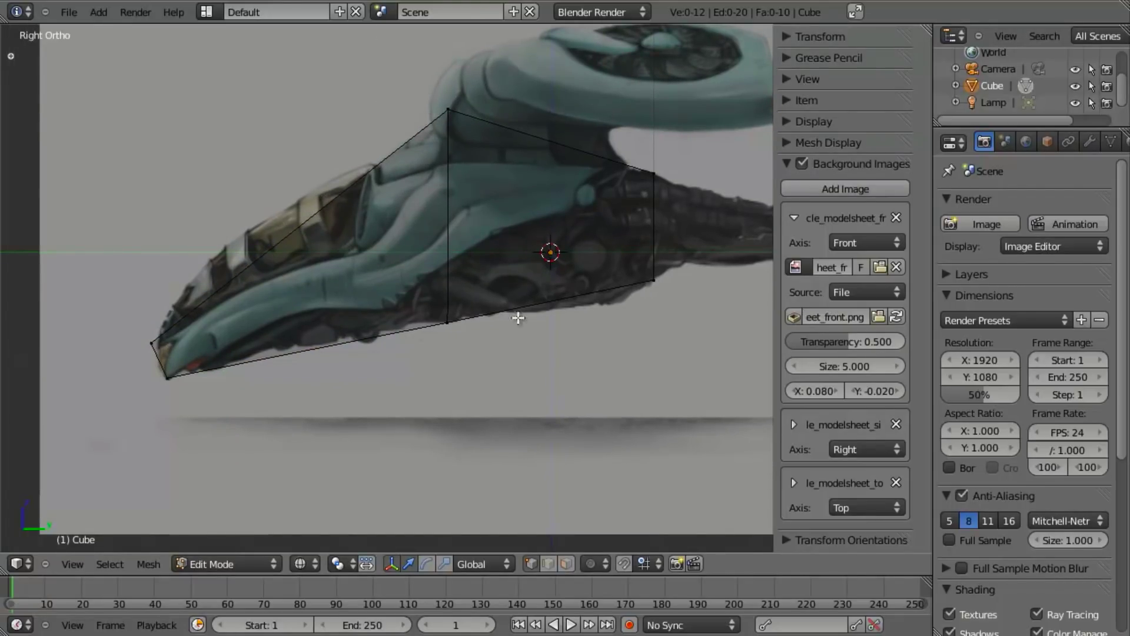
{"action": "scroll", "coordinate": [512, 324], "scroll_direction": "down", "scroll_amount": 4}
{"action": "scroll", "coordinate": [465, 341], "scroll_direction": "up", "scroll_amount": 3}
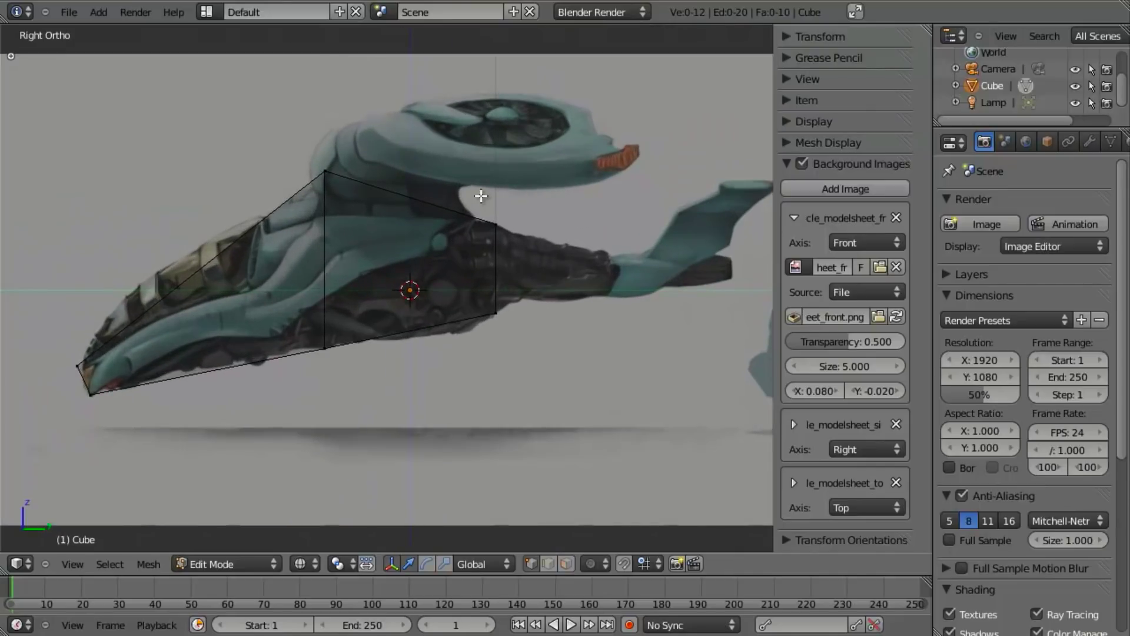
{"action": "key", "text": "b"}
{"action": "key", "text": "Escape"}
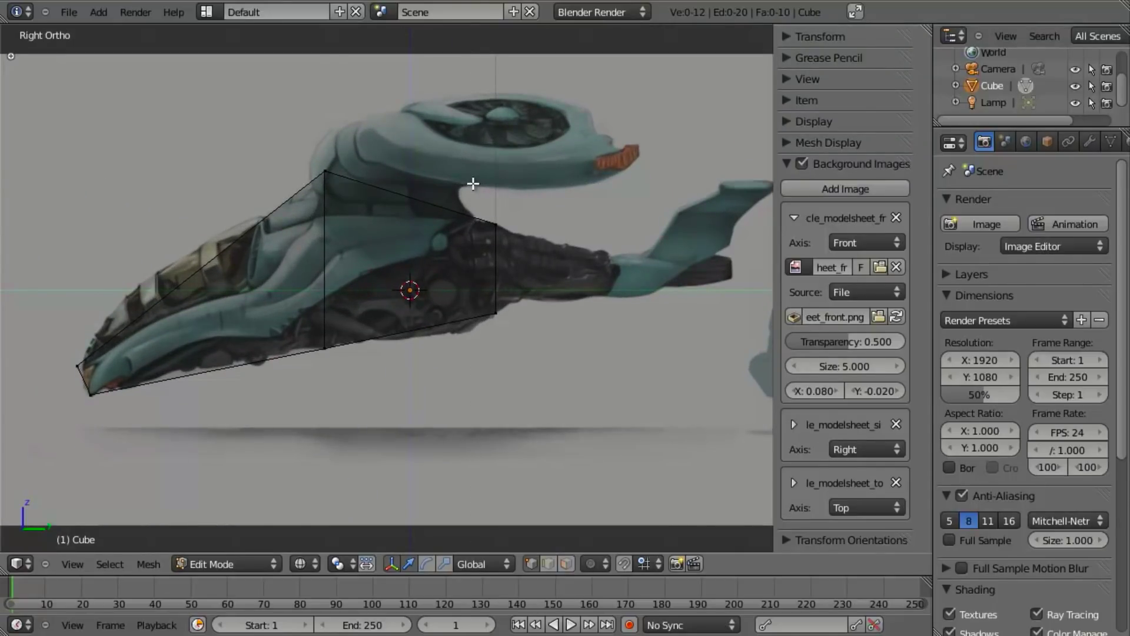
{"action": "key", "text": "b"}
{"action": "key", "text": "Escape"}
{"action": "middle_click_drag", "start_coordinate": [441, 184], "coordinate": [436, 202], "text": "shift"}
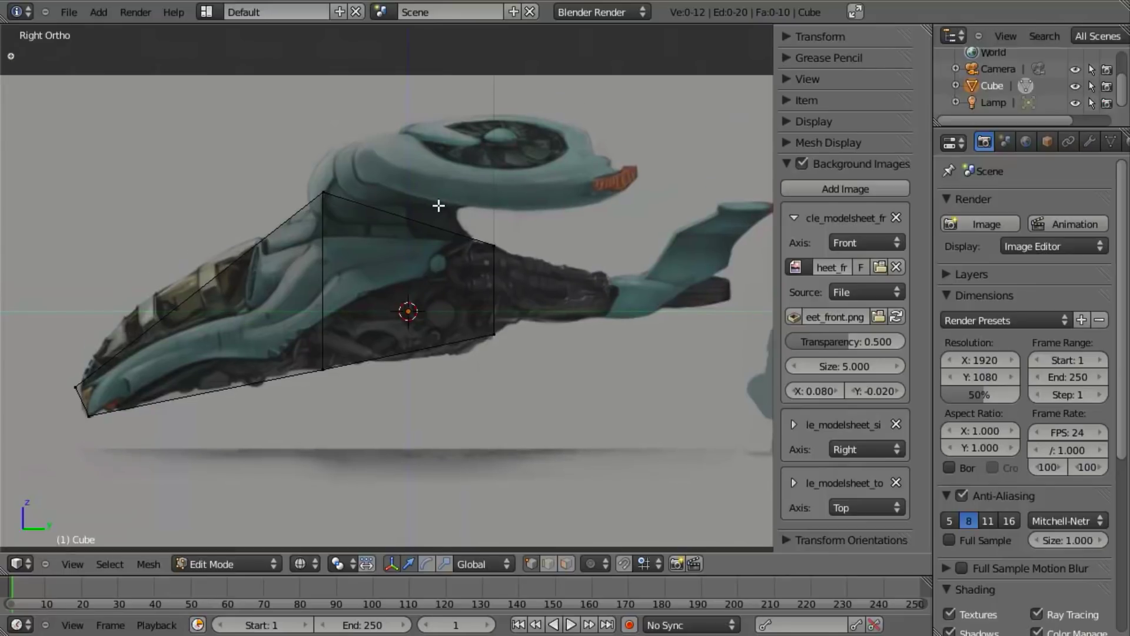
{"action": "mouse_move", "coordinate": [433, 185]}
{"action": "left_mouse_down"}
{"action": "mouse_move", "coordinate": [522, 345]}
{"action": "mouse_move", "coordinate": [571, 372]}
{"action": "mouse_move", "coordinate": [434, 340]}
{"action": "mouse_move", "coordinate": [553, 228]}
{"action": "mouse_move", "coordinate": [576, 250]}
{"action": "left_mouse_up"}
{"action": "key", "text": "a"}
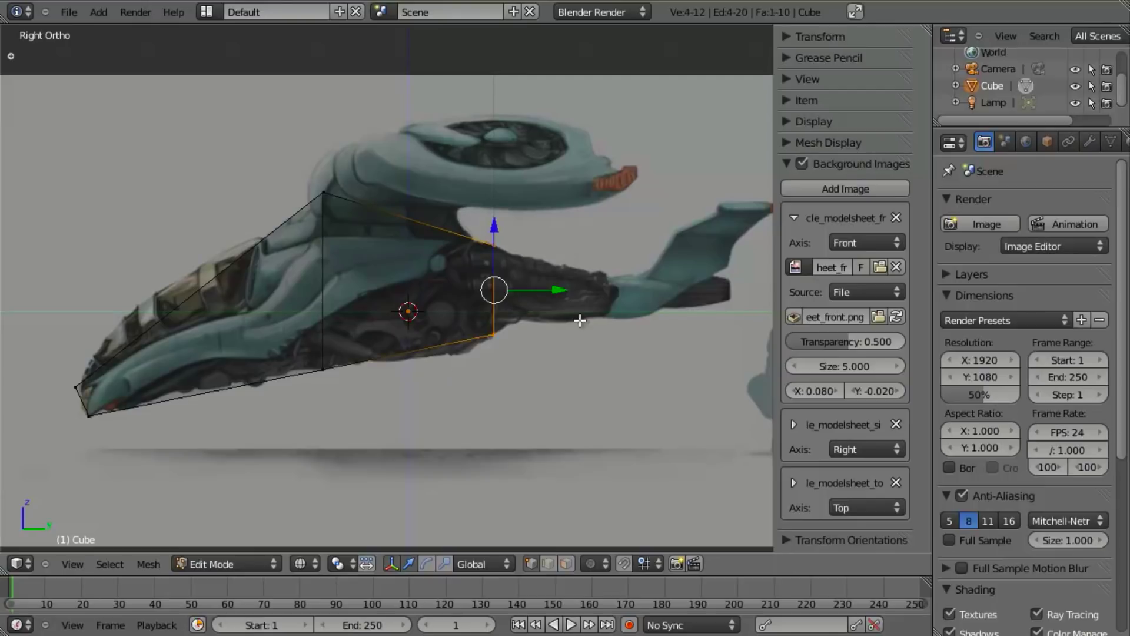
{"action": "mouse_move", "coordinate": [591, 357]}
{"action": "left_mouse_down", "text": "ctrl"}
{"action": "mouse_move", "coordinate": [453, 176]}
{"action": "mouse_move", "coordinate": [501, 200]}
{"action": "mouse_move", "coordinate": [521, 344]}
{"action": "mouse_move", "coordinate": [566, 383]}
{"action": "mouse_move", "coordinate": [537, 434]}
{"action": "mouse_move", "coordinate": [646, 421]}
{"action": "mouse_move", "coordinate": [620, 337]}
{"action": "mouse_move", "coordinate": [690, 279]}
{"action": "mouse_move", "coordinate": [610, 277]}
{"action": "mouse_move", "coordinate": [589, 327]}
{"action": "mouse_move", "coordinate": [562, 260]}
{"action": "left_mouse_up", "text": "ctrl"}
Step: Circle-select just the four vertices of the hull's rear face
{"action": "key", "text": "b"}
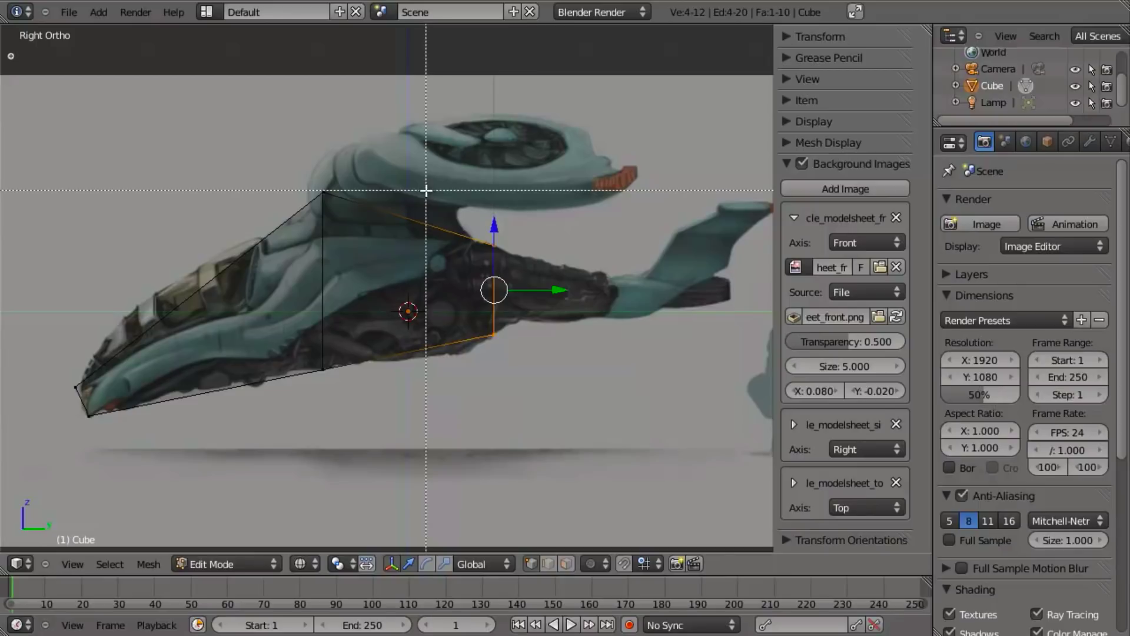
{"action": "left_click_drag", "start_coordinate": [426, 191], "coordinate": [627, 368]}
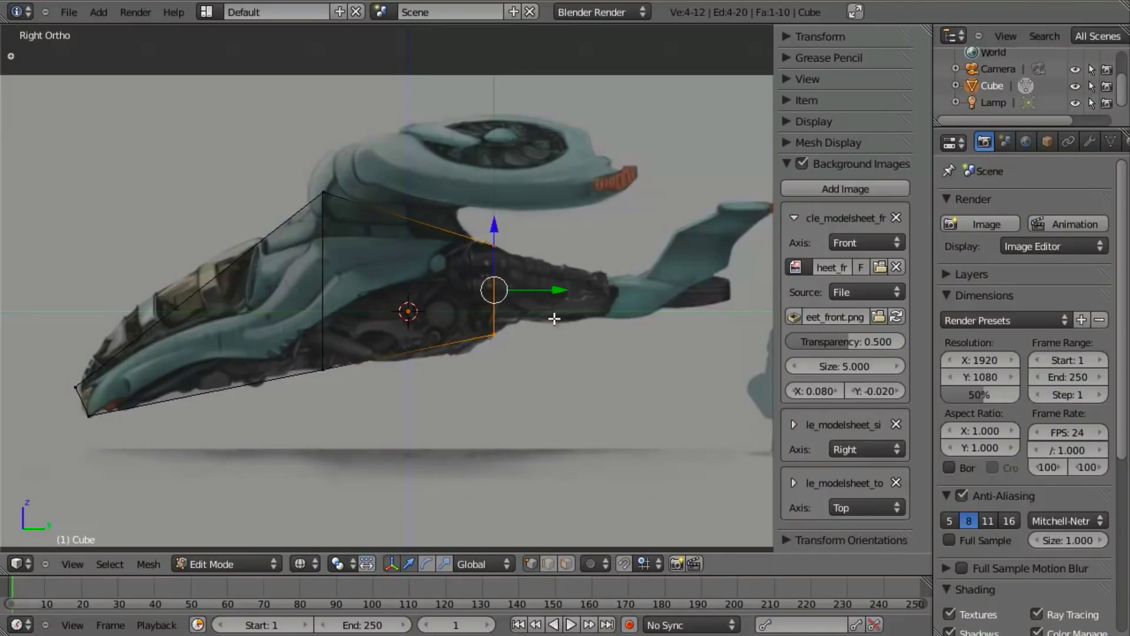
{"action": "key", "text": "c"}
{"action": "scroll", "coordinate": [364, 228], "scroll_direction": "down", "scroll_amount": 5}
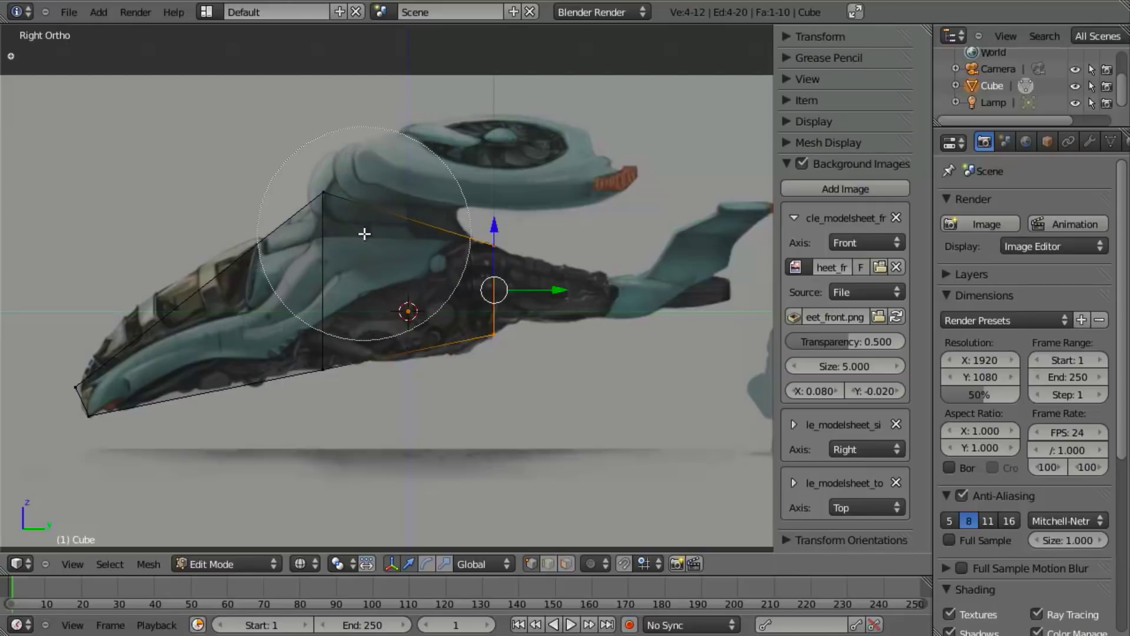
{"action": "scroll", "coordinate": [365, 233], "scroll_direction": "up", "scroll_amount": 5}
{"action": "scroll", "coordinate": [364, 234], "scroll_direction": "down", "scroll_amount": 4}
{"action": "scroll", "coordinate": [364, 234], "scroll_direction": "up", "scroll_amount": 6}
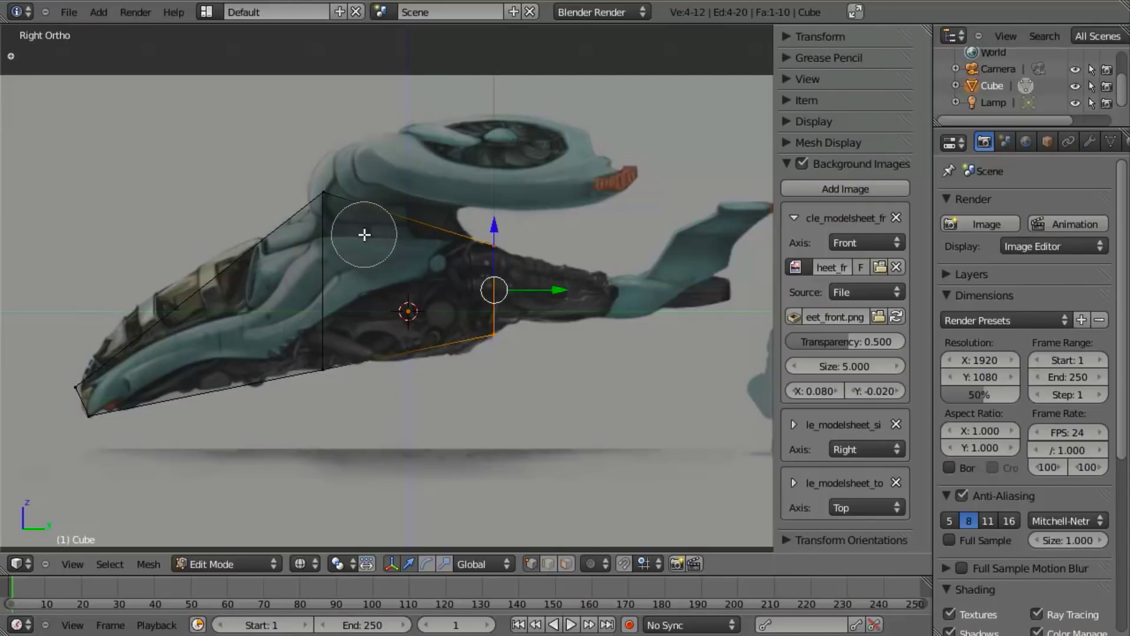
{"action": "mouse_move", "coordinate": [318, 187]}
{"action": "left_mouse_down"}
{"action": "mouse_move", "coordinate": [256, 468]}
{"action": "mouse_move", "coordinate": [37, 351]}
{"action": "left_mouse_up"}
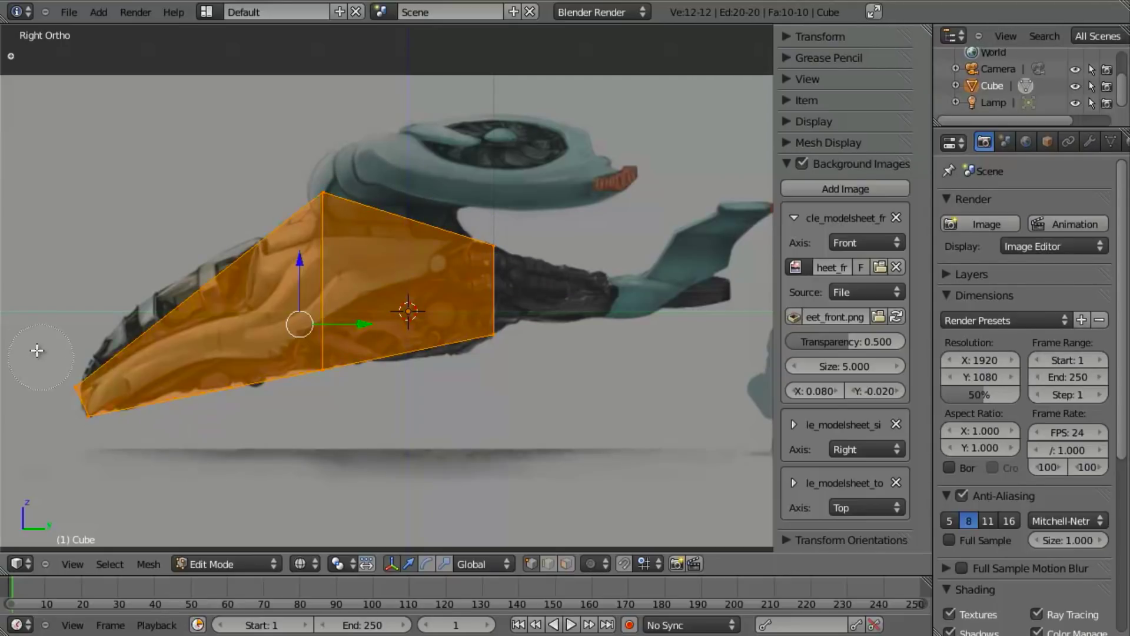
{"action": "right_click", "coordinate": [436, 340]}
{"action": "key", "text": "a"}
{"action": "key", "text": "c"}
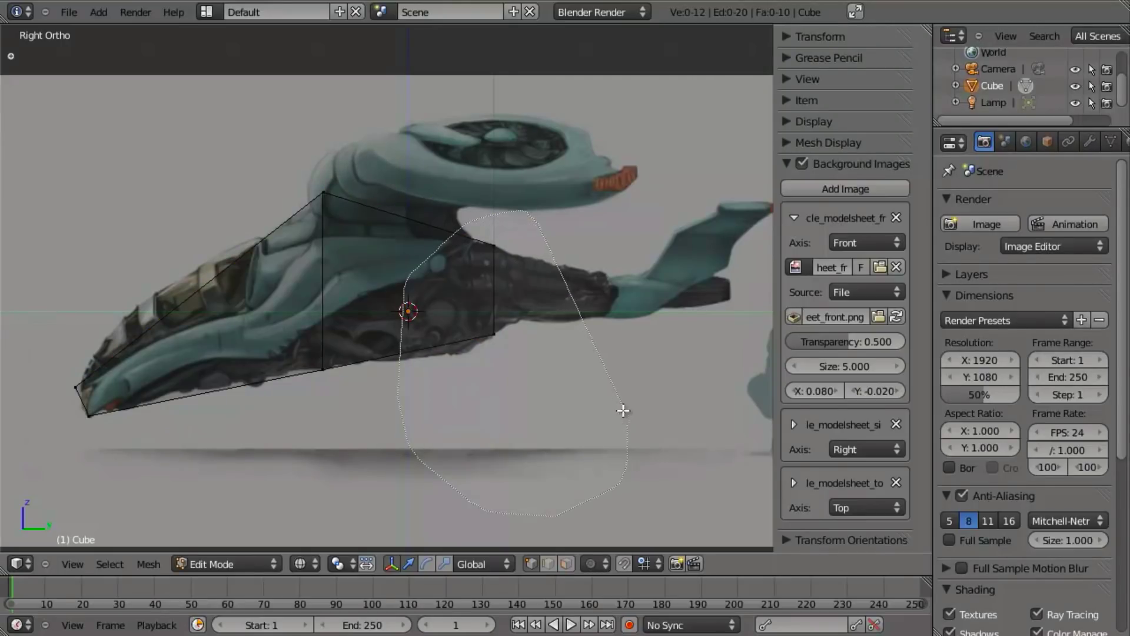
{"action": "left_click", "coordinate": [491, 297]}
{"action": "key", "text": "Escape"}
Step: Extrude the rear face back about 2.96 units and shrink its end into a narrow tail
{"action": "key", "text": "e"}
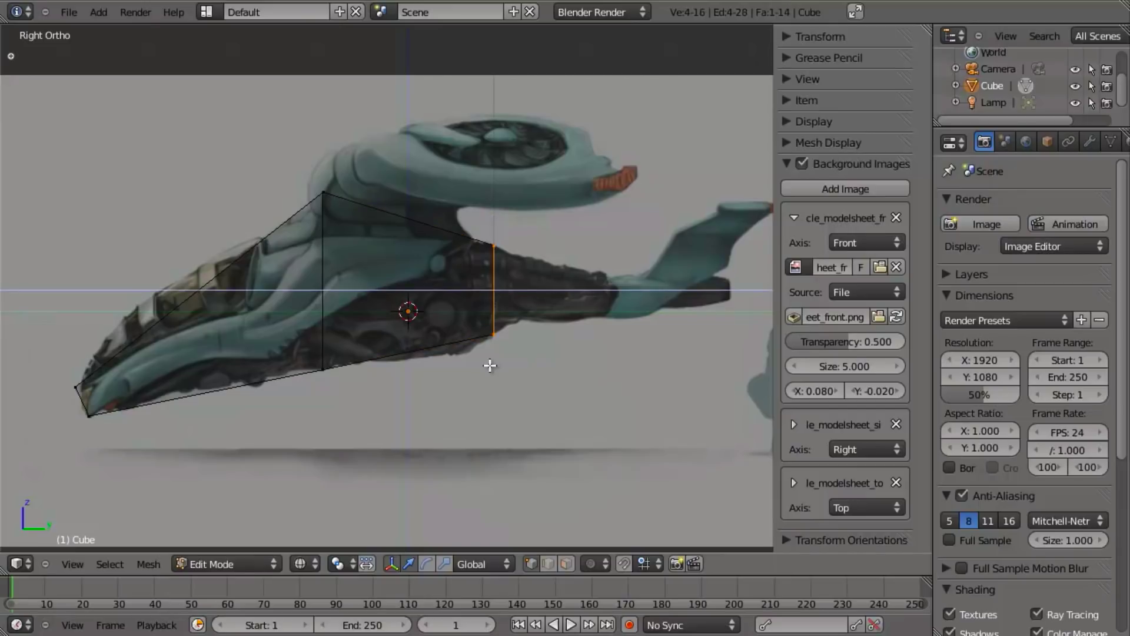
{"action": "left_click", "coordinate": [724, 354]}
{"action": "middle_click_drag", "start_coordinate": [725, 371], "coordinate": [702, 366], "text": "shift"}
{"action": "key", "text": "s"}
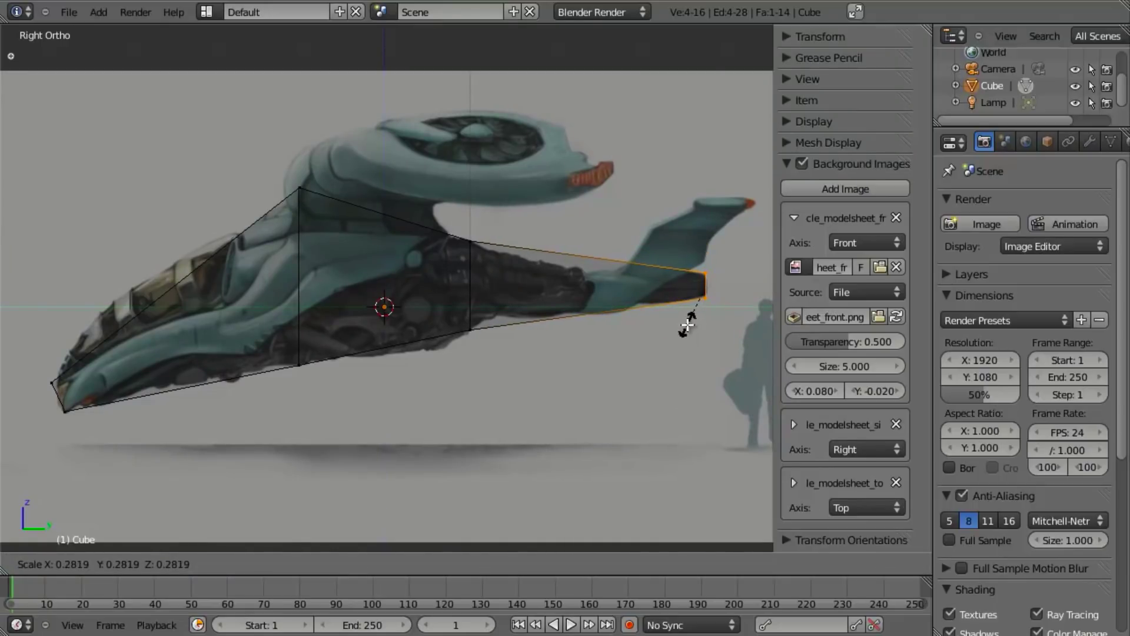
{"action": "left_click", "coordinate": [687, 324]}
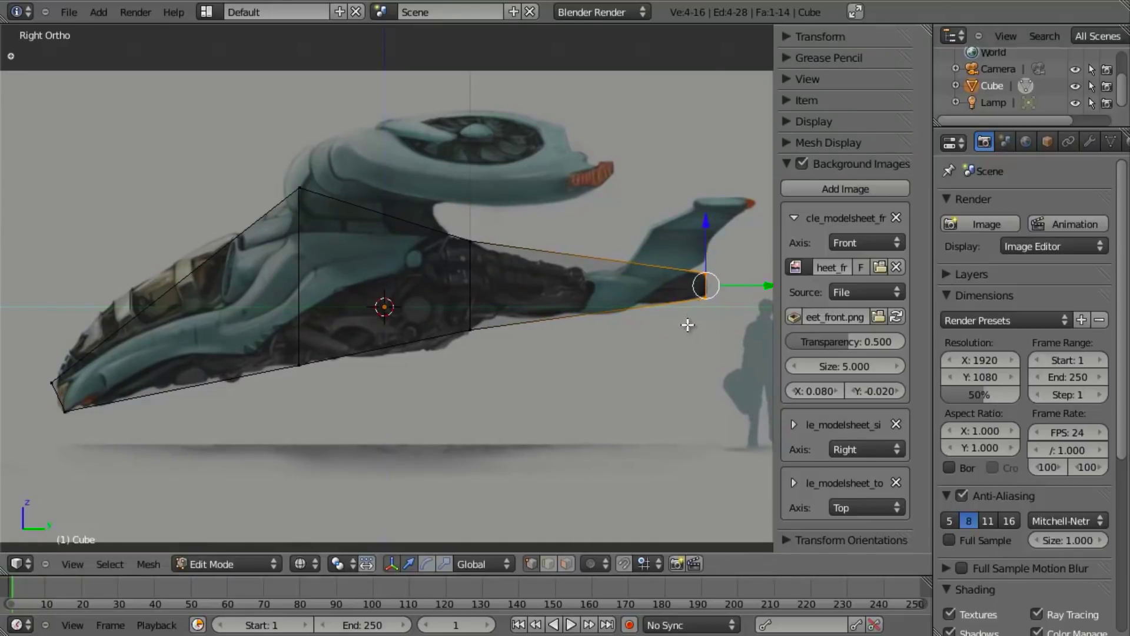
{"action": "key", "text": "KP_7"}
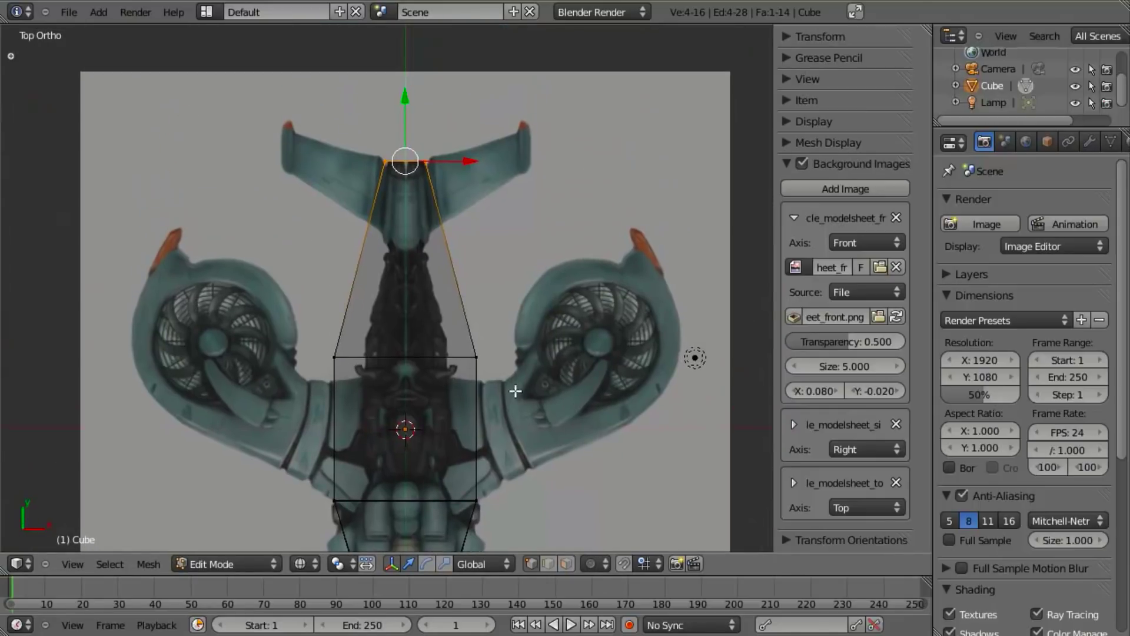
Step: In top view, narrow the tail-end vertices along X to 0.5766
{"action": "middle_click_drag", "start_coordinate": [467, 275], "coordinate": [480, 175], "text": "shift"}
{"action": "scroll", "coordinate": [496, 212], "scroll_direction": "down", "scroll_amount": 1}
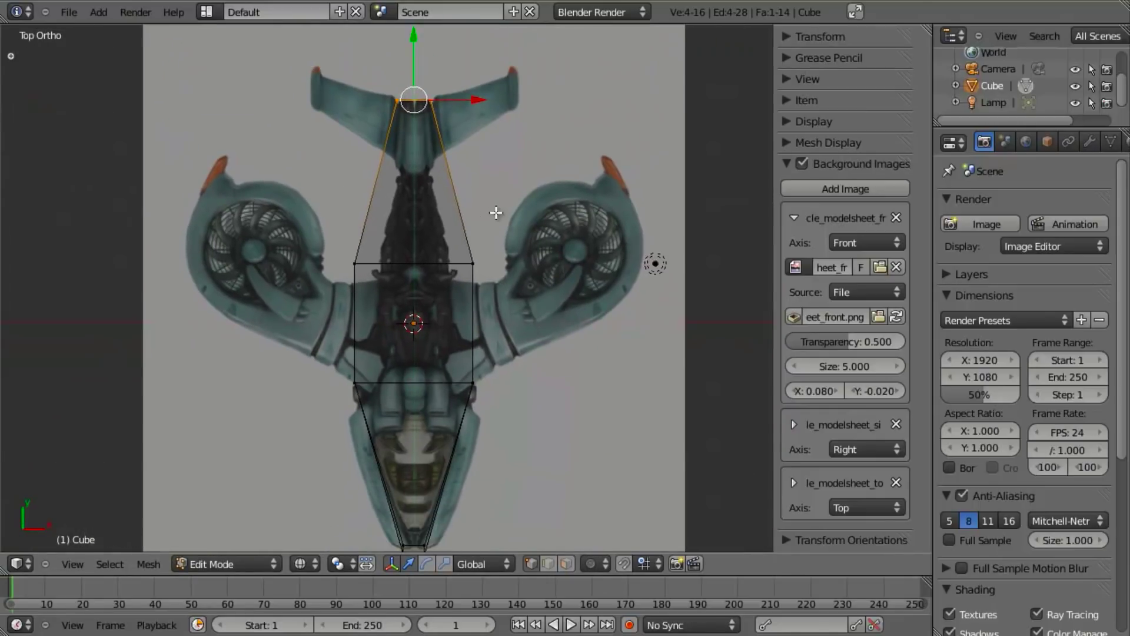
{"action": "middle_click_drag", "start_coordinate": [496, 296], "coordinate": [501, 295], "text": "shift"}
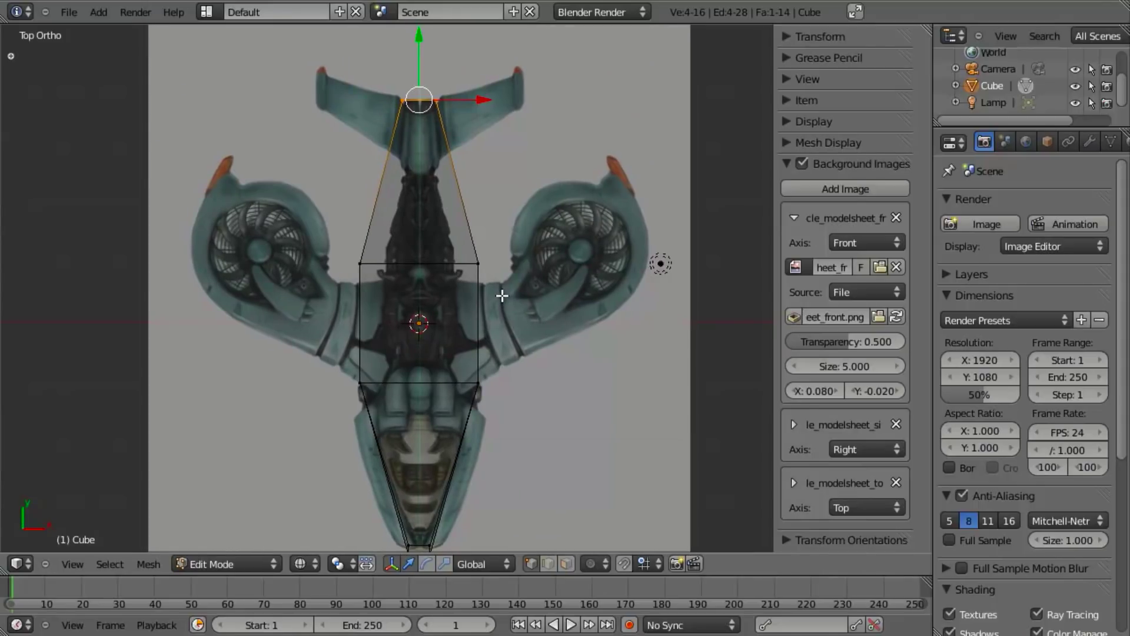
{"action": "key", "text": "a"}
{"action": "left_click_drag", "start_coordinate": [501, 286], "coordinate": [544, 291]}
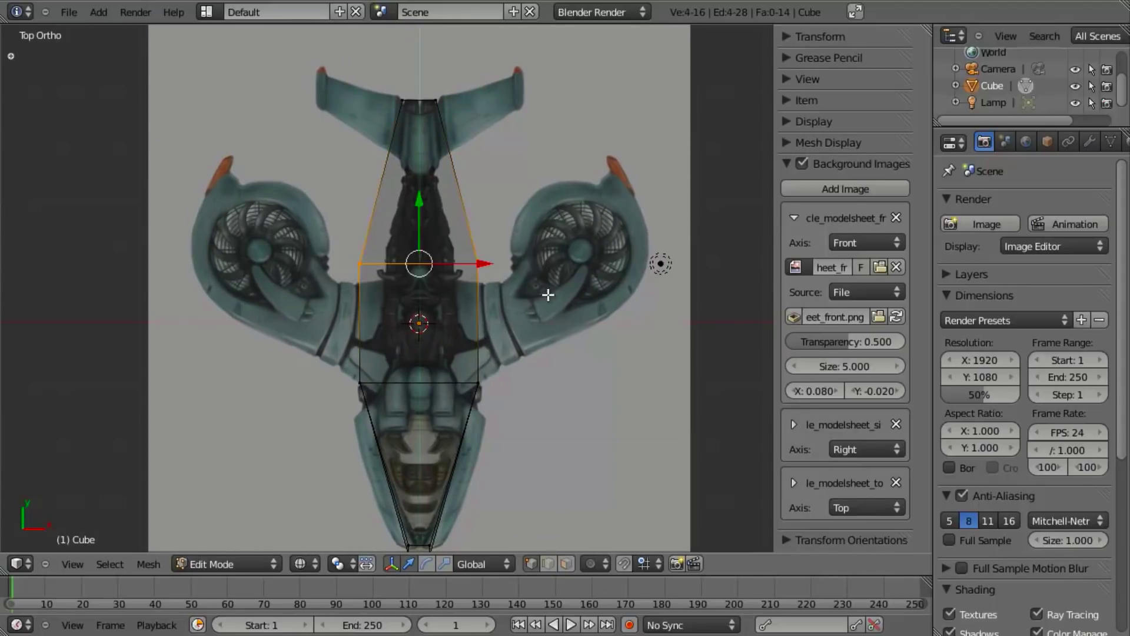
{"action": "key", "text": "s"}
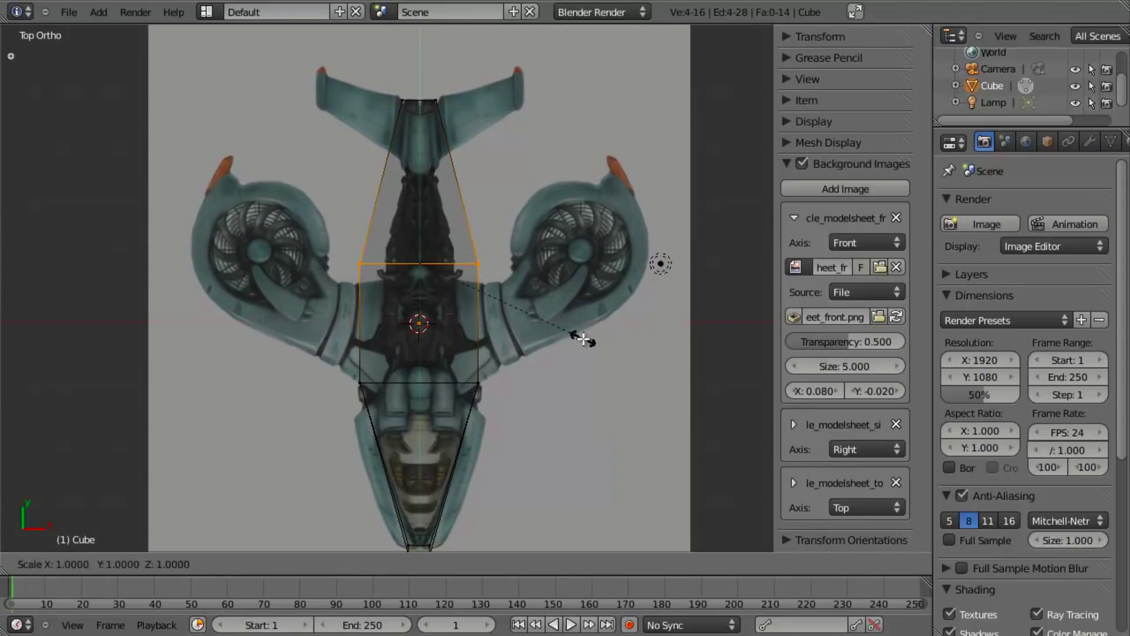
{"action": "key", "text": "x"}
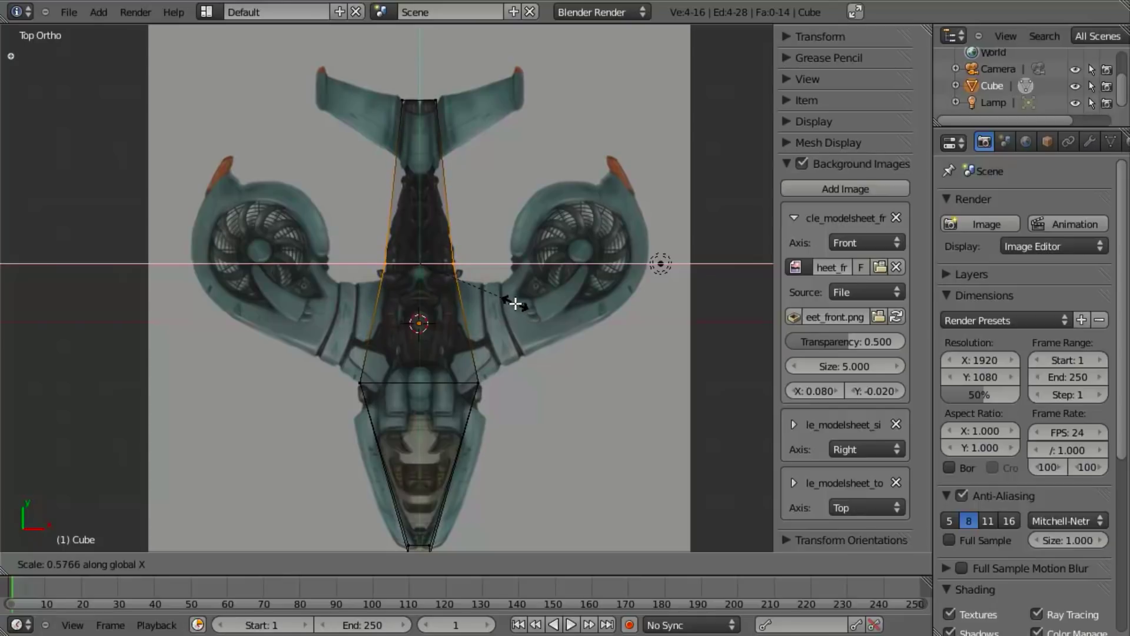
{"action": "left_click", "coordinate": [515, 306]}
Step: Widen the nose face 2.2436 times along X to match the top sheet
{"action": "middle_click_drag", "start_coordinate": [507, 395], "coordinate": [493, 319], "text": "shift"}
{"action": "key", "text": "a"}
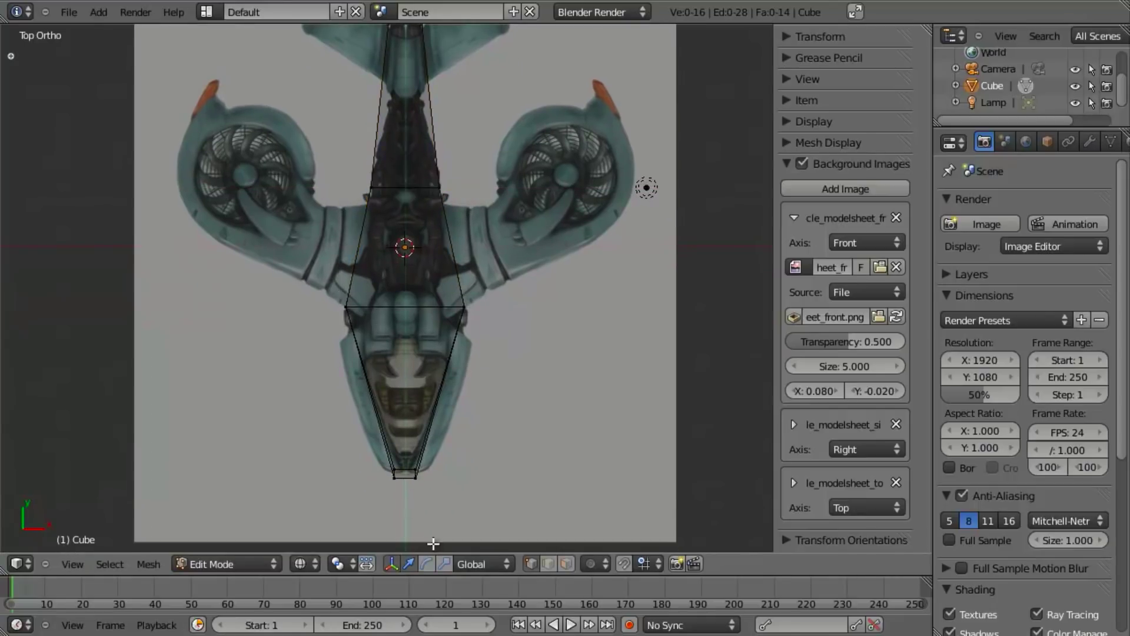
{"action": "left_click_drag", "start_coordinate": [358, 449], "coordinate": [487, 512]}
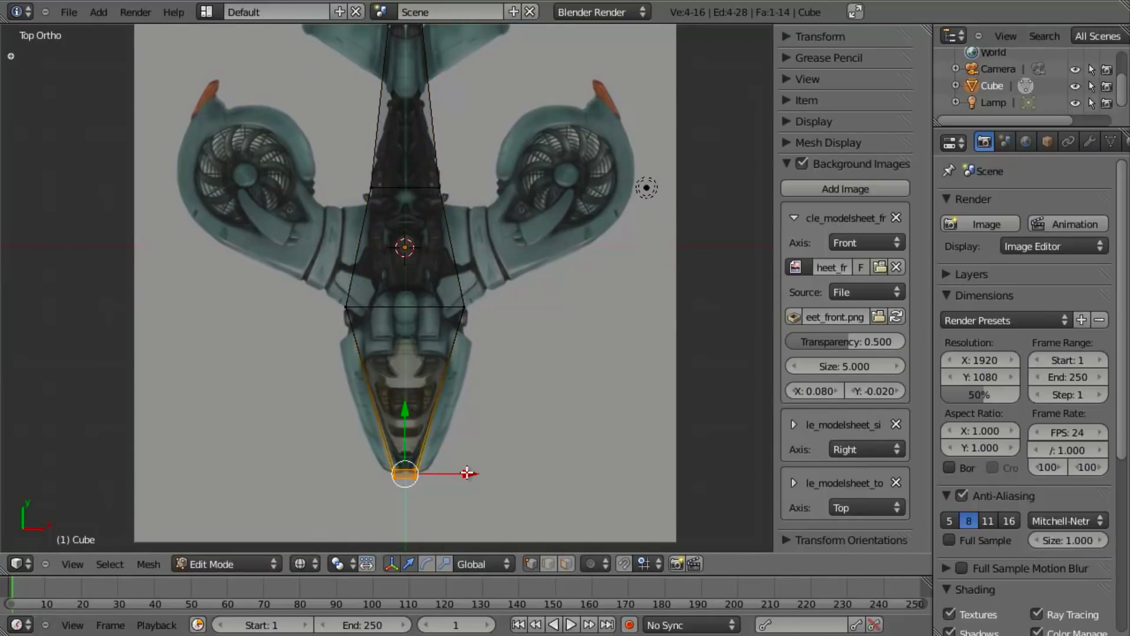
{"action": "key", "text": "s"}
{"action": "key", "text": "x"}
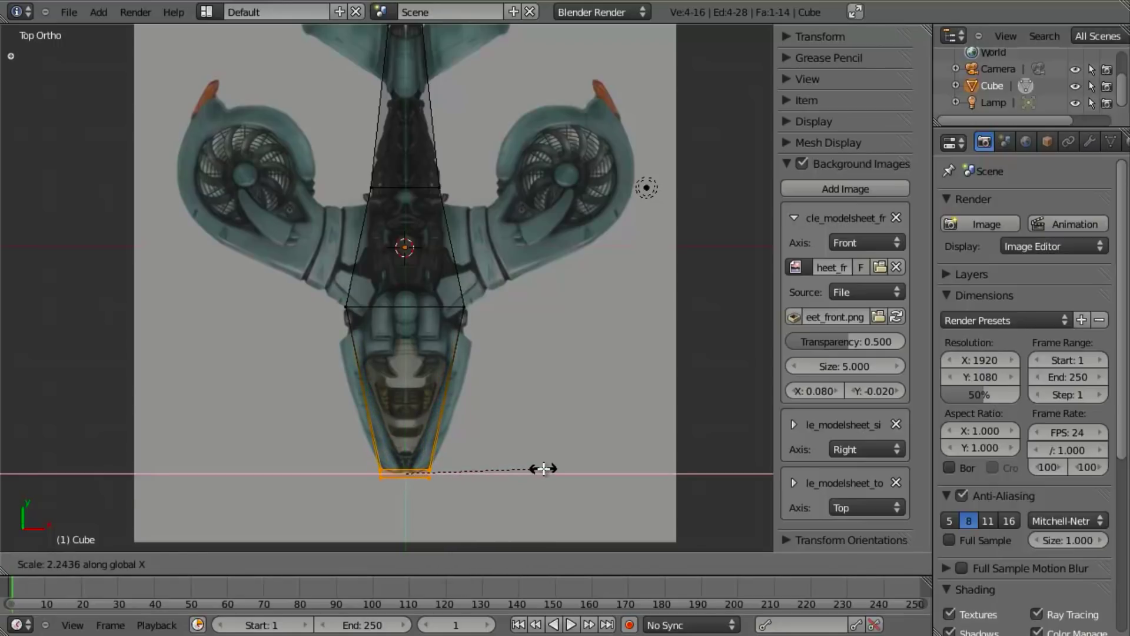
{"action": "left_click", "coordinate": [543, 468]}
{"action": "key", "text": "a"}
{"action": "middle_click_drag", "start_coordinate": [365, 353], "coordinate": [406, 396]}
{"action": "key", "text": "KP_3"}
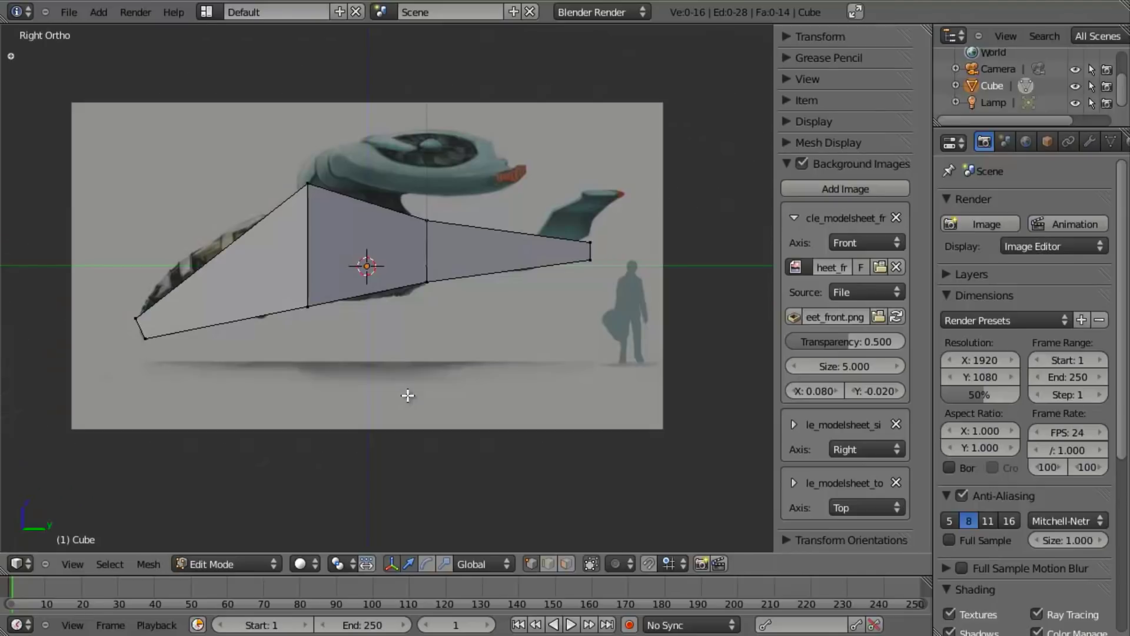
Step: In wireframe side view, cut a new edge loop across the nose section, giving 20 vertices
{"action": "key", "text": "z"}
{"action": "scroll", "coordinate": [381, 336], "scroll_direction": "up", "scroll_amount": 3}
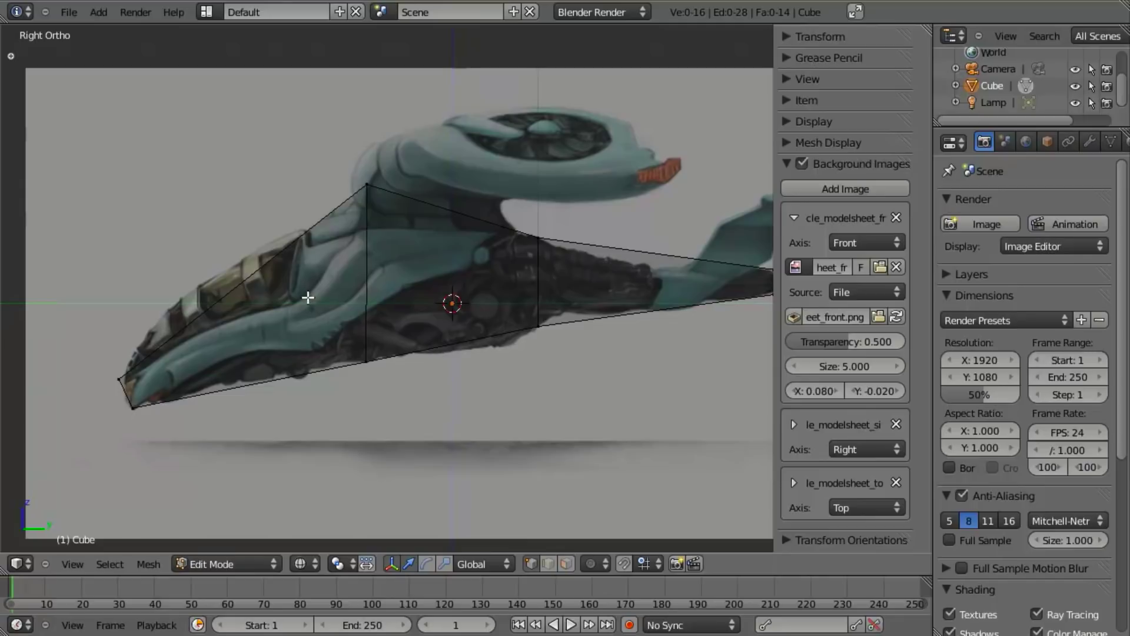
{"action": "key", "text": "t"}
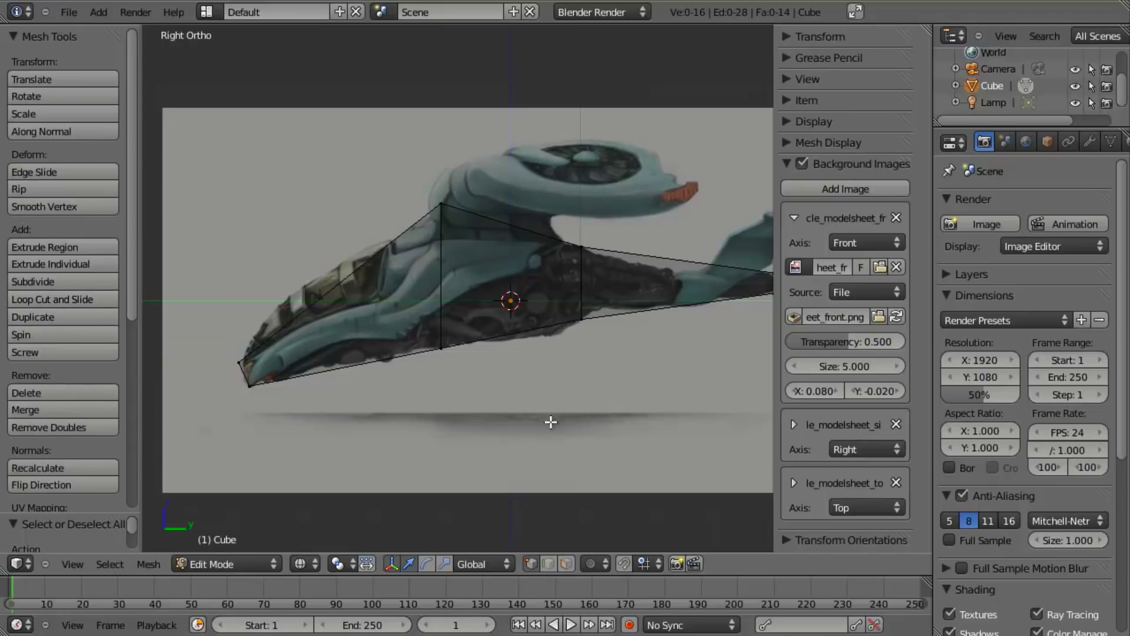
{"action": "middle_click_drag", "start_coordinate": [473, 402], "coordinate": [404, 385]}
{"action": "key", "text": "t"}
{"action": "key", "text": "KP_3"}
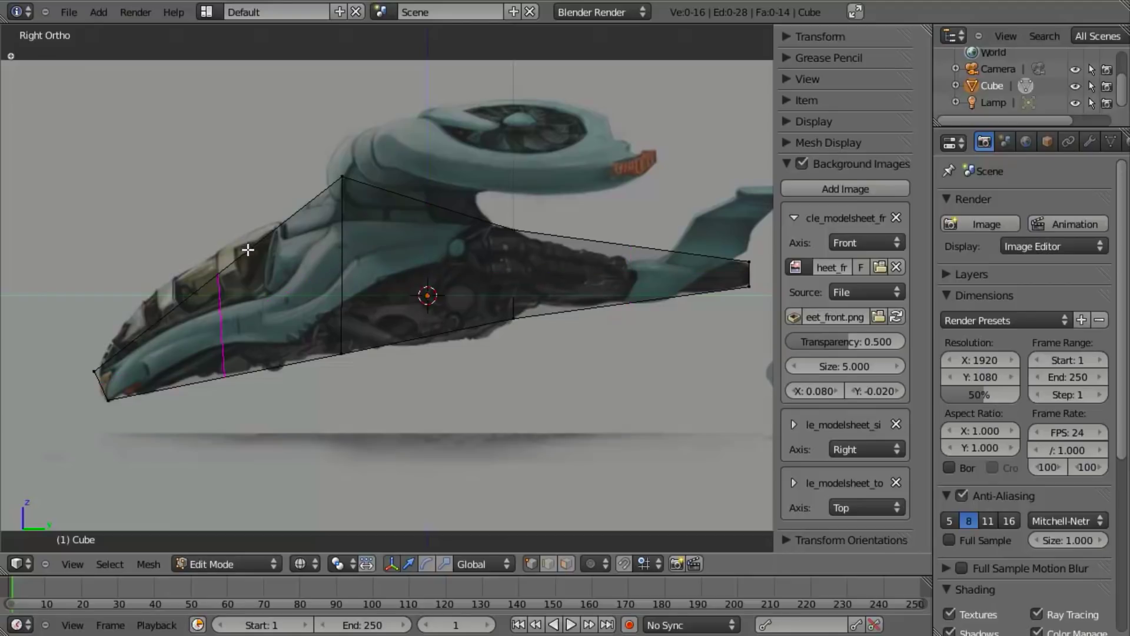
{"action": "left_click", "coordinate": [224, 287]}
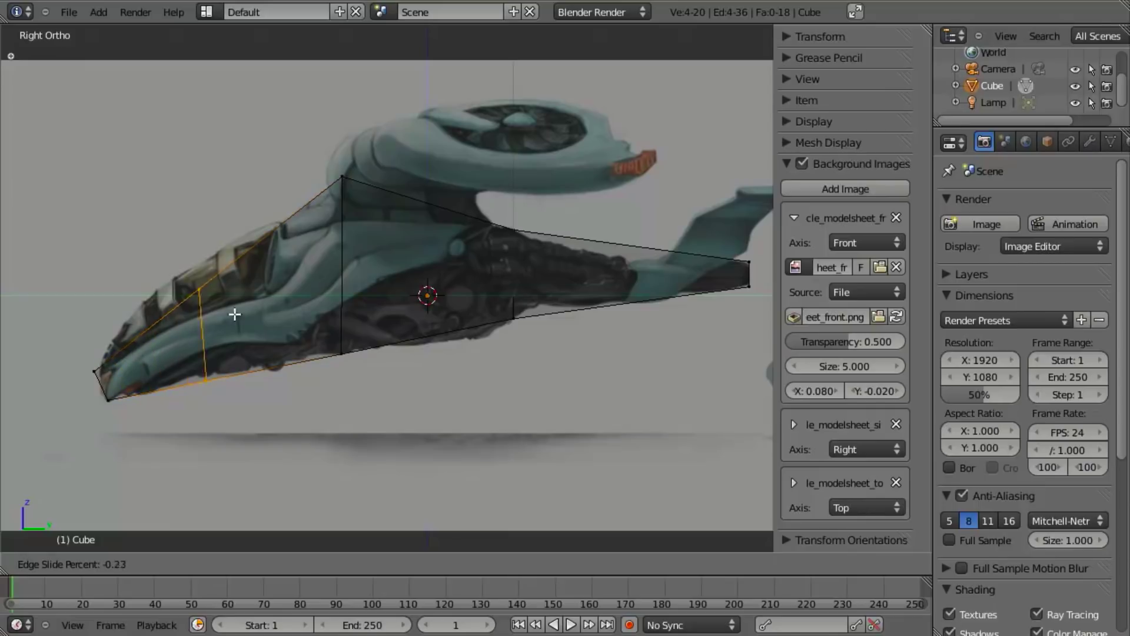
Step: Place the new nose loop and nudge it slightly into position
{"action": "left_click", "coordinate": [285, 288]}
{"action": "scroll", "coordinate": [301, 340], "scroll_direction": "up", "scroll_amount": 1}
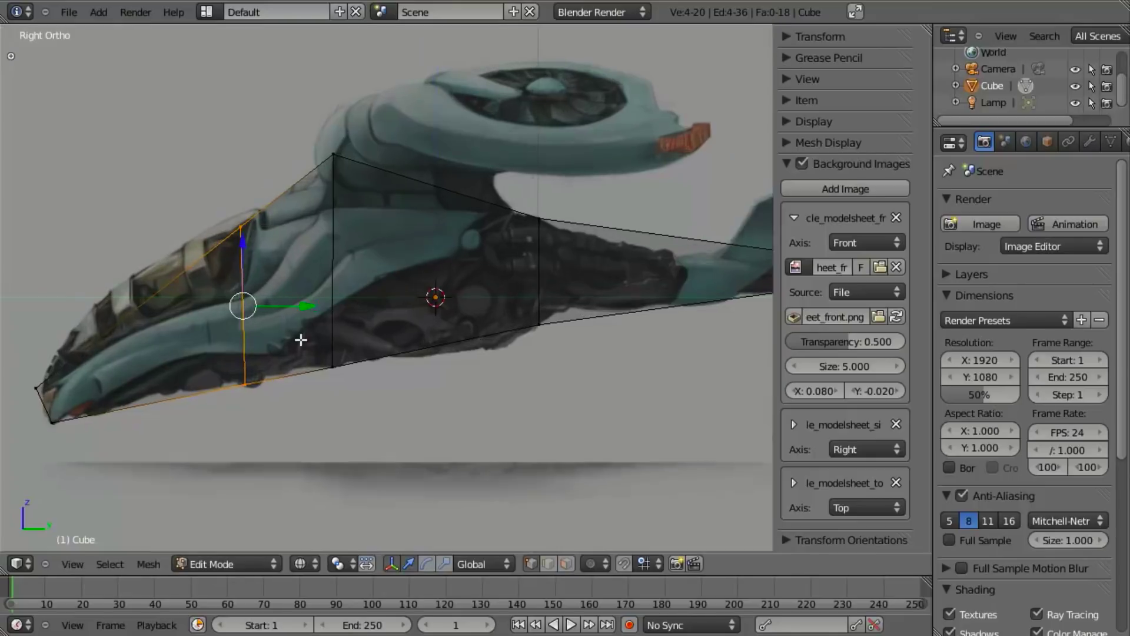
{"action": "scroll", "coordinate": [301, 339], "scroll_direction": "up", "scroll_amount": 1}
{"action": "middle_click_drag", "start_coordinate": [310, 340], "coordinate": [431, 315], "text": "shift"}
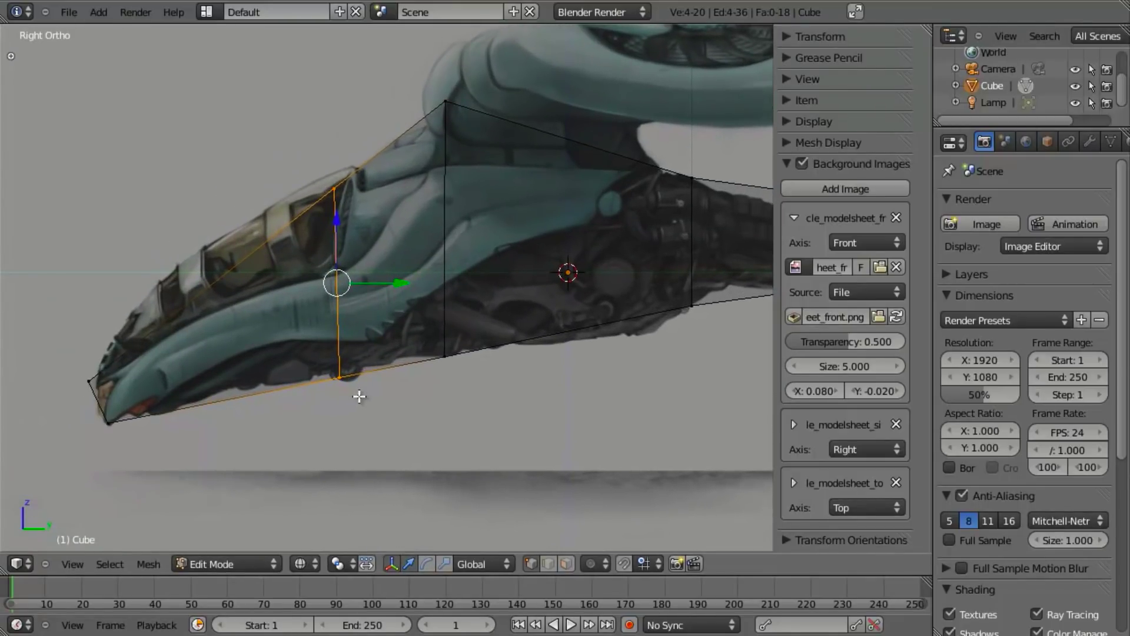
{"action": "key", "text": "g"}
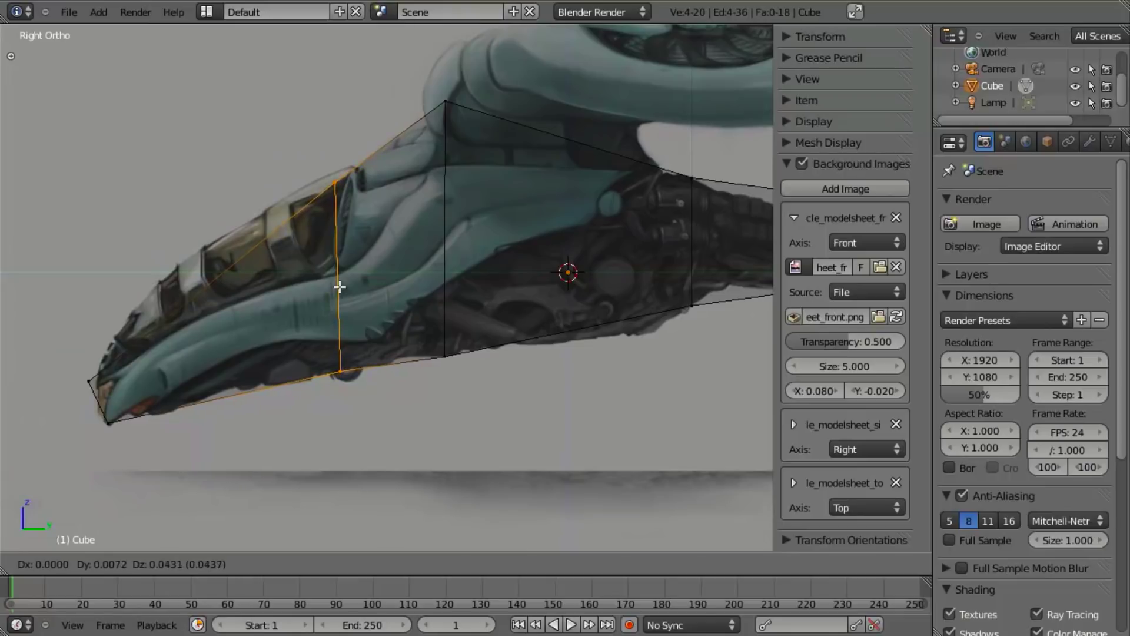
{"action": "left_click", "coordinate": [339, 287]}
Step: Raise the nose's top edge about 0.079 along Z to follow the cockpit profile
{"action": "key", "text": "a"}
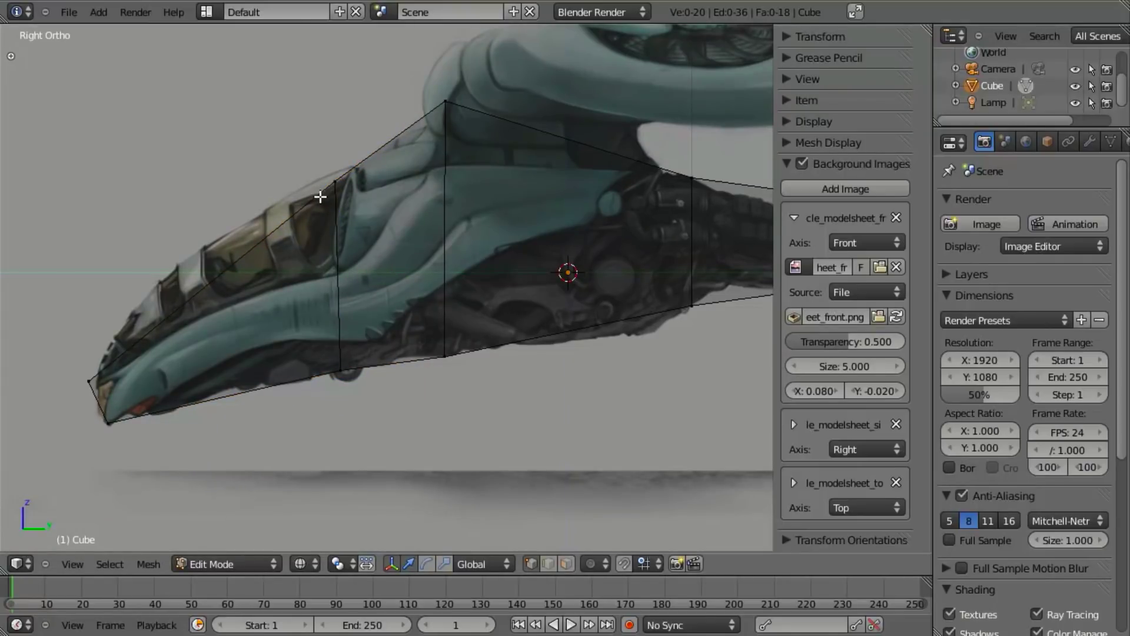
{"action": "right_click", "coordinate": [305, 173]}
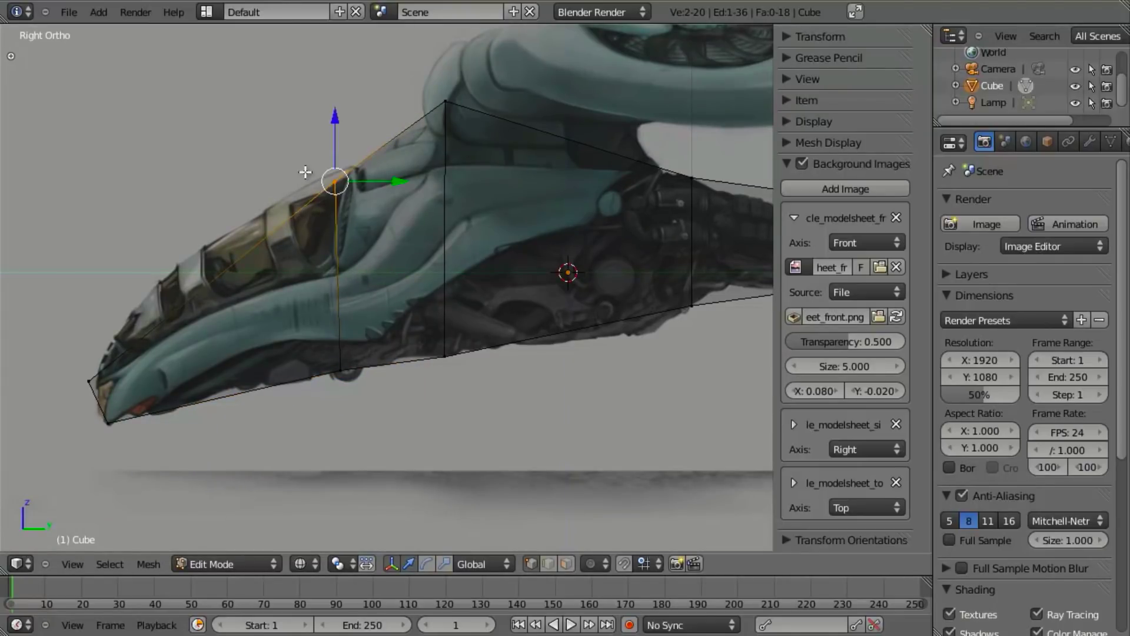
{"action": "key", "text": "g"}
{"action": "key", "text": "z"}
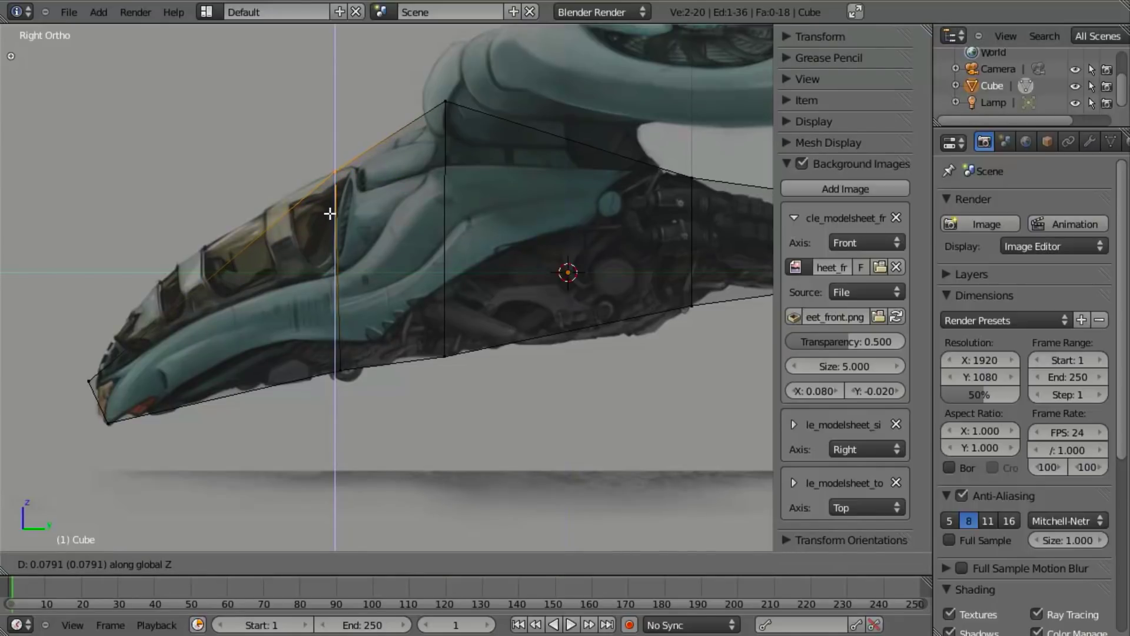
{"action": "right_click", "coordinate": [329, 213]}
{"action": "key", "text": "g"}
{"action": "key", "text": "z"}
{"action": "right_click", "coordinate": [330, 214]}
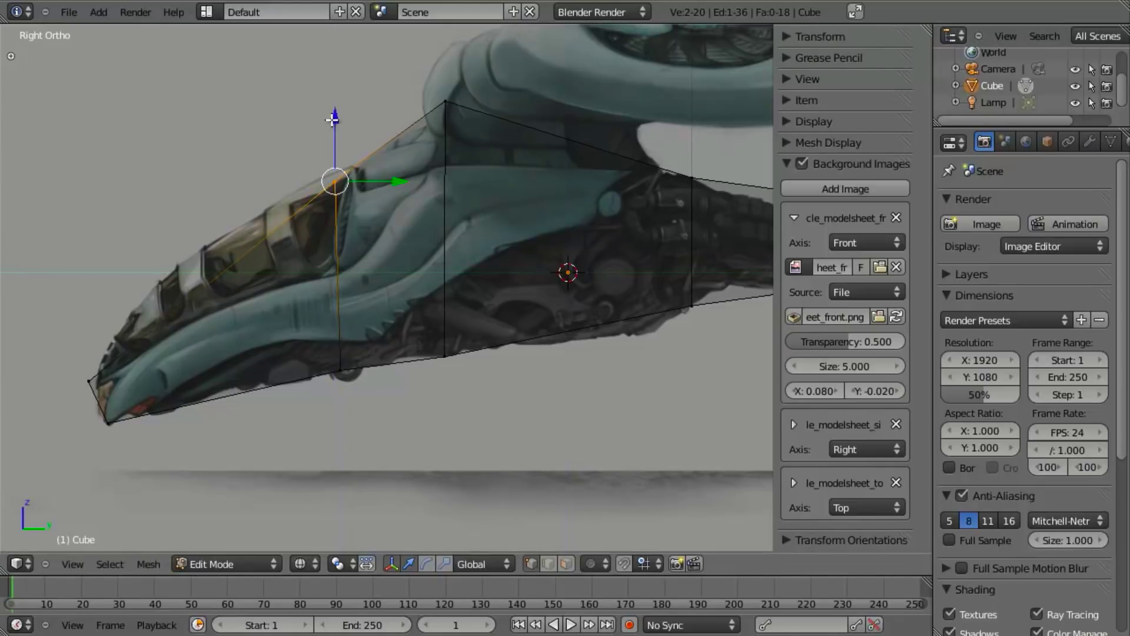
{"action": "key", "text": "g"}
{"action": "key", "text": "z"}
{"action": "left_click", "coordinate": [337, 109]}
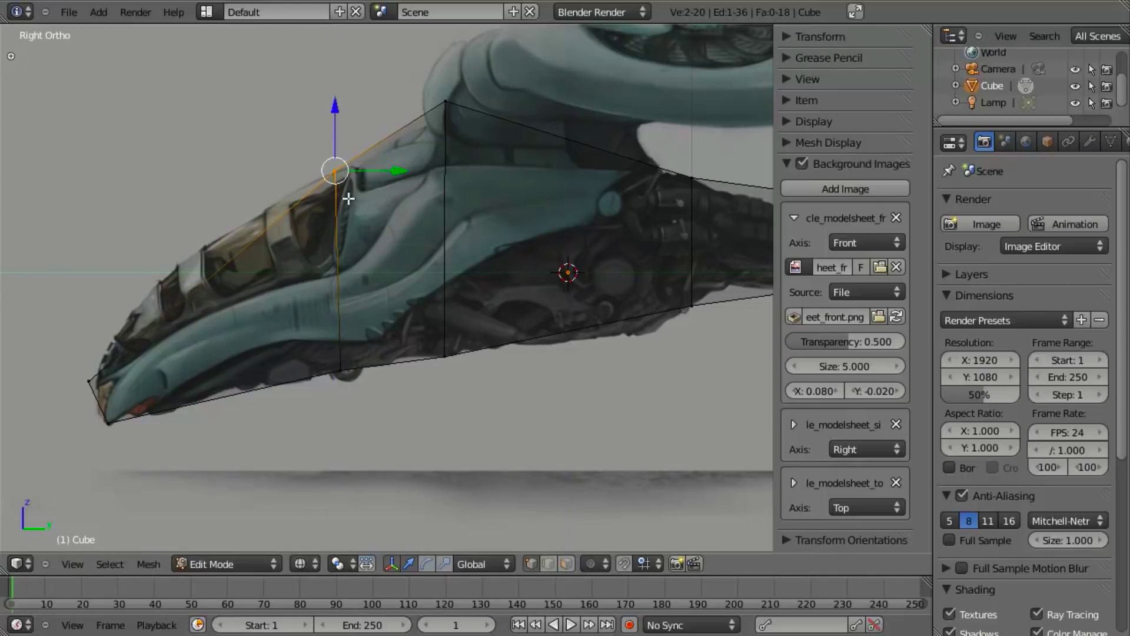
{"action": "key", "text": "KP_7"}
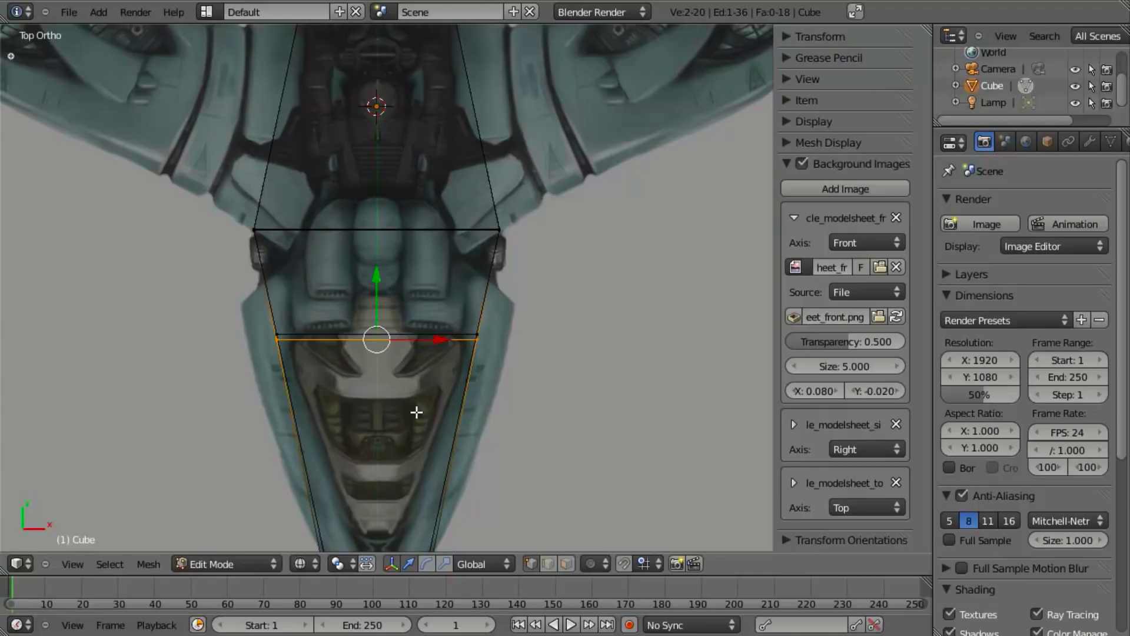
Step: Widen the nose edge loop along X to match the top concept sheet
{"action": "mouse_move", "coordinate": [587, 376]}
{"action": "left_mouse_down", "text": "ctrl"}
{"action": "mouse_move", "coordinate": [273, 326]}
{"action": "mouse_move", "coordinate": [106, 376]}
{"action": "left_mouse_up", "text": "ctrl"}
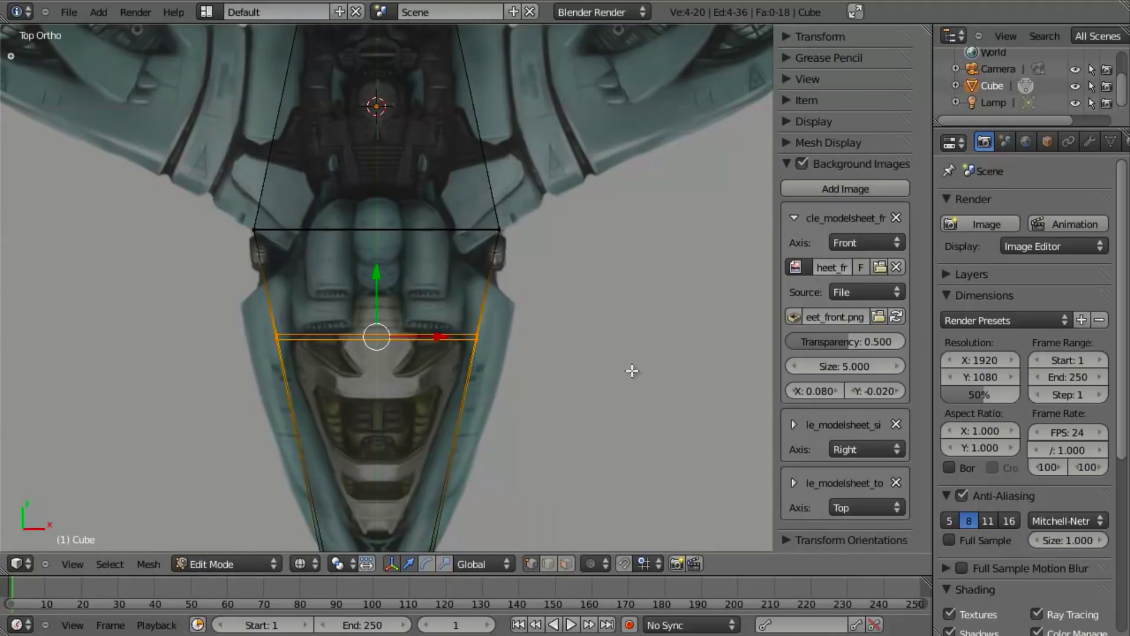
{"action": "key", "text": "s"}
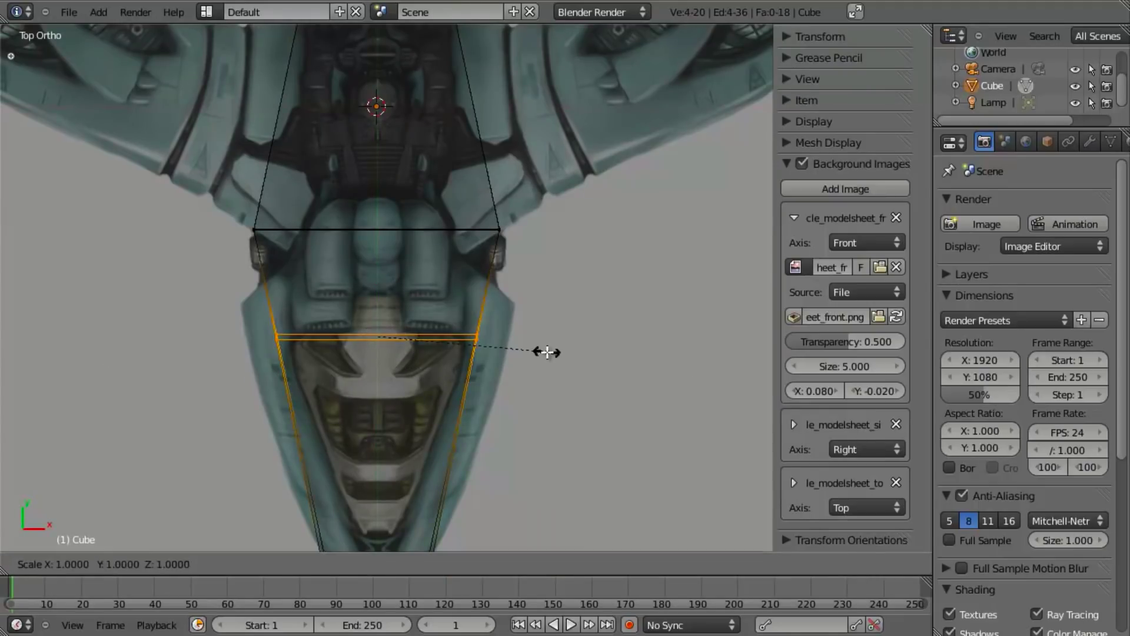
{"action": "key", "text": "x"}
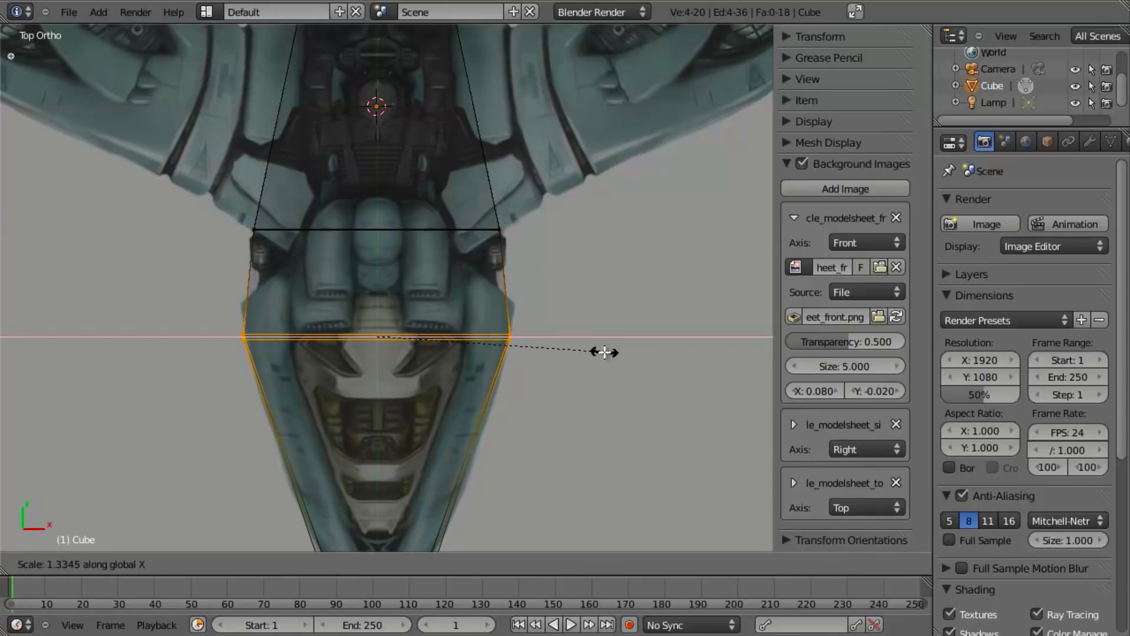
{"action": "left_click", "coordinate": [604, 352]}
{"action": "scroll", "coordinate": [463, 347], "scroll_direction": "down", "scroll_amount": 3}
Step: Add a second edge loop across the nose, slid to 0.08, giving 24 vertices
{"action": "key", "text": "a"}
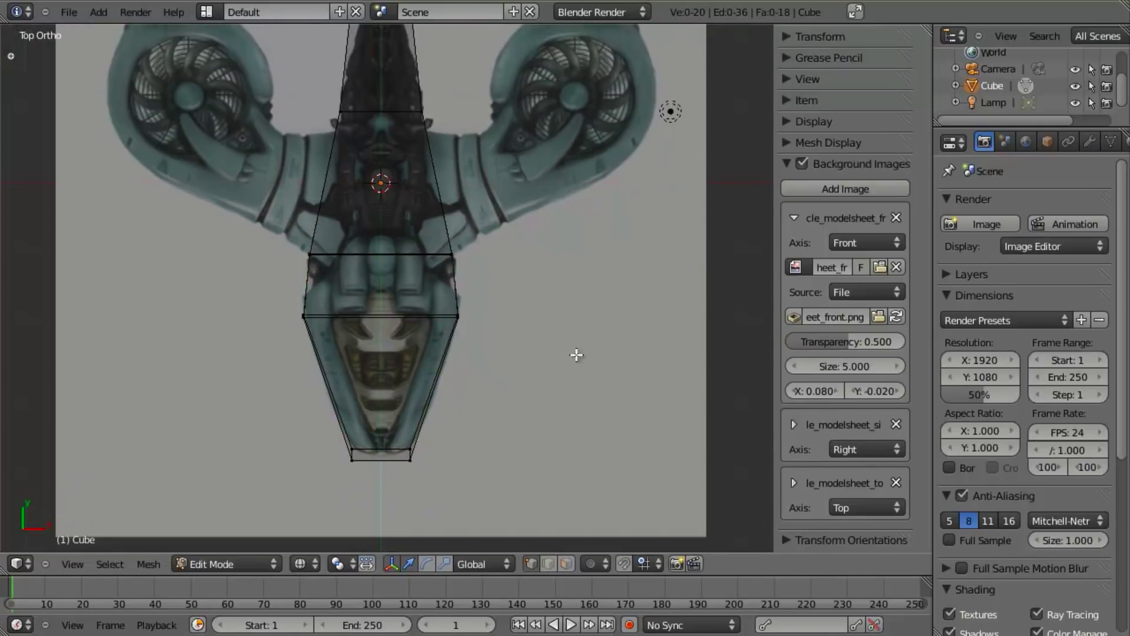
{"action": "left_click", "coordinate": [443, 390]}
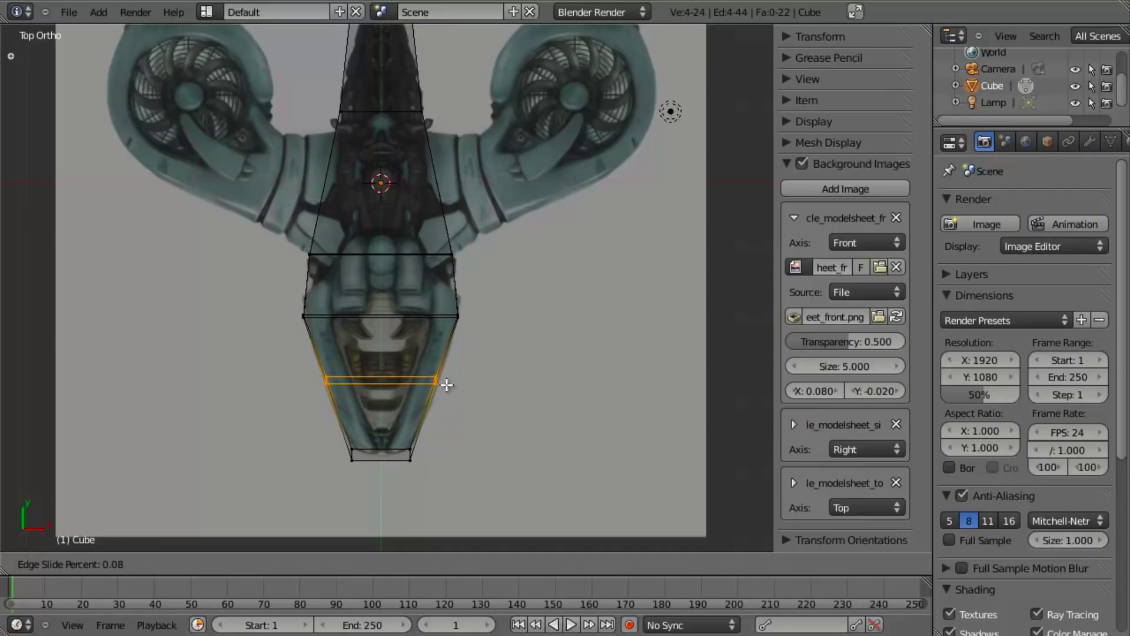
{"action": "left_click", "coordinate": [446, 385]}
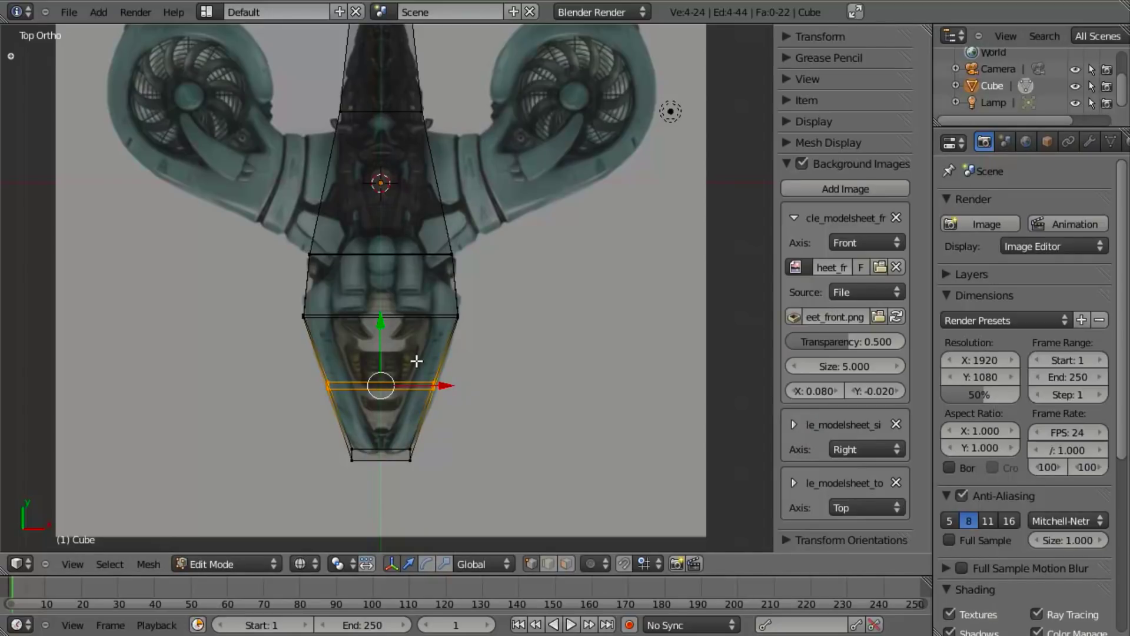
{"action": "key", "text": "KP_3"}
Step: Nudge the new nose loop and raise its top edge to fit the cockpit profile
{"action": "scroll", "coordinate": [430, 383], "scroll_direction": "up", "scroll_amount": 2}
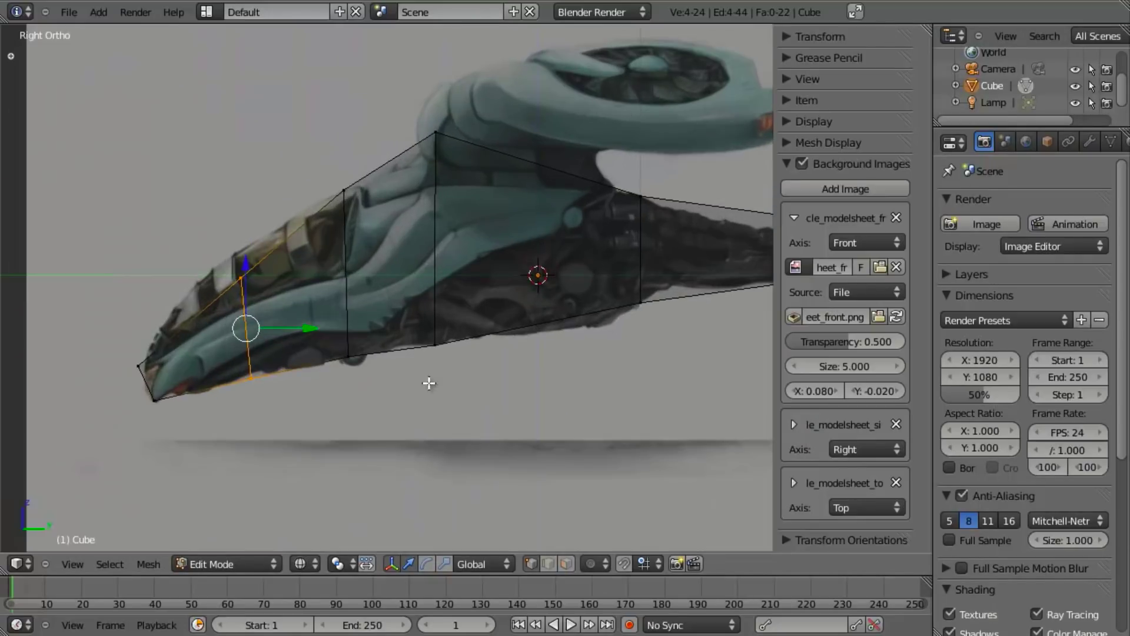
{"action": "key", "text": "g"}
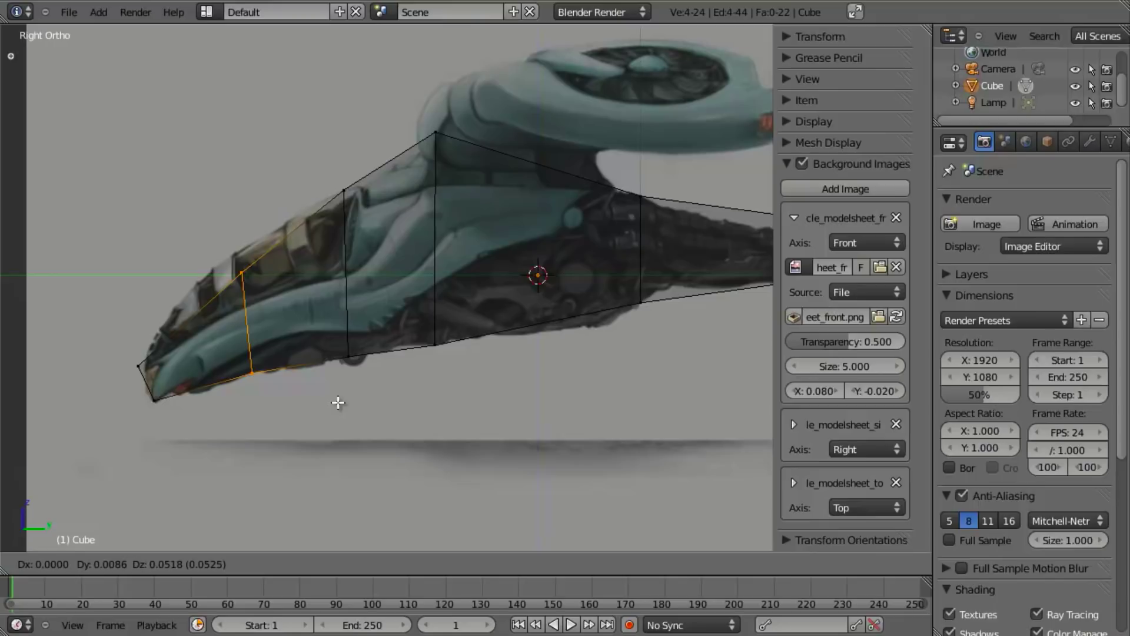
{"action": "left_click", "coordinate": [338, 402]}
{"action": "key", "text": "a"}
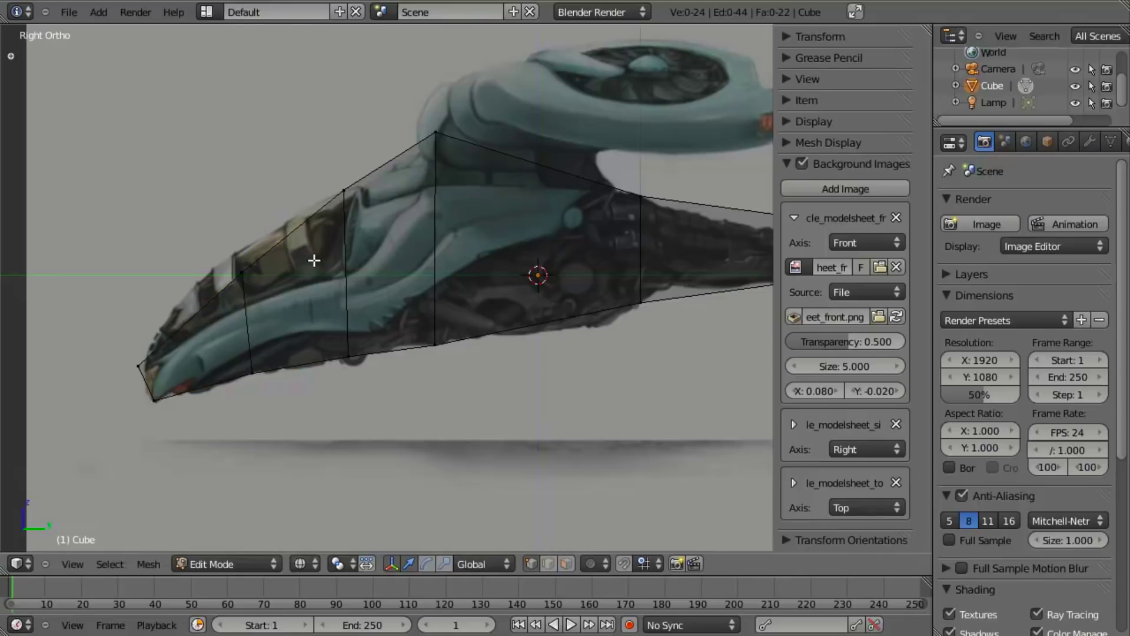
{"action": "right_click", "coordinate": [252, 302]}
{"action": "key", "text": "g"}
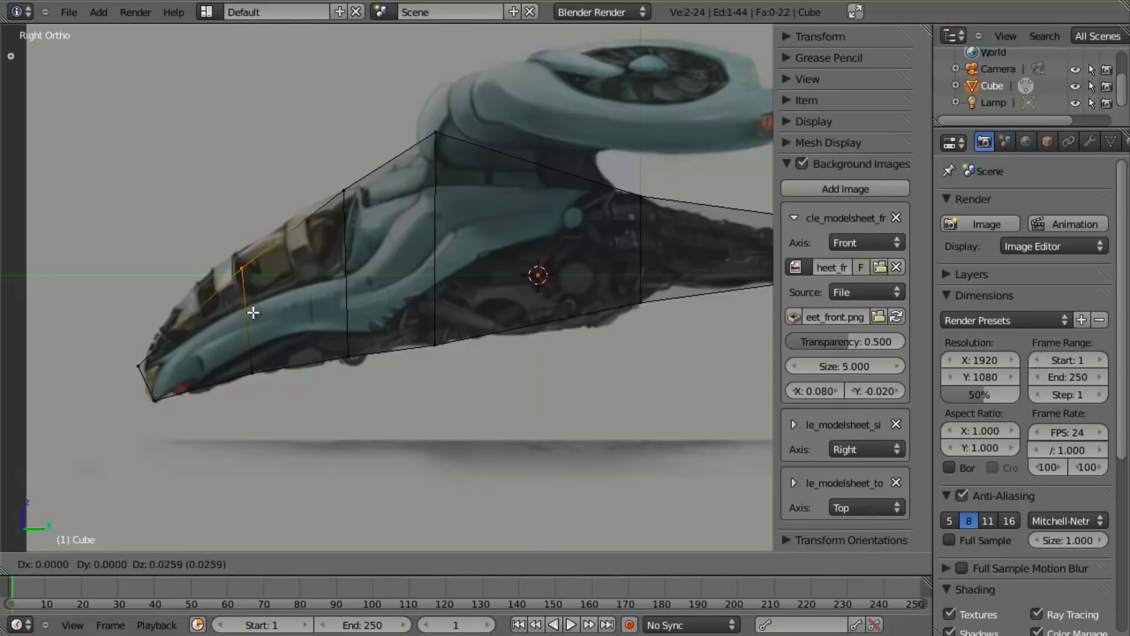
{"action": "left_click", "coordinate": [252, 295]}
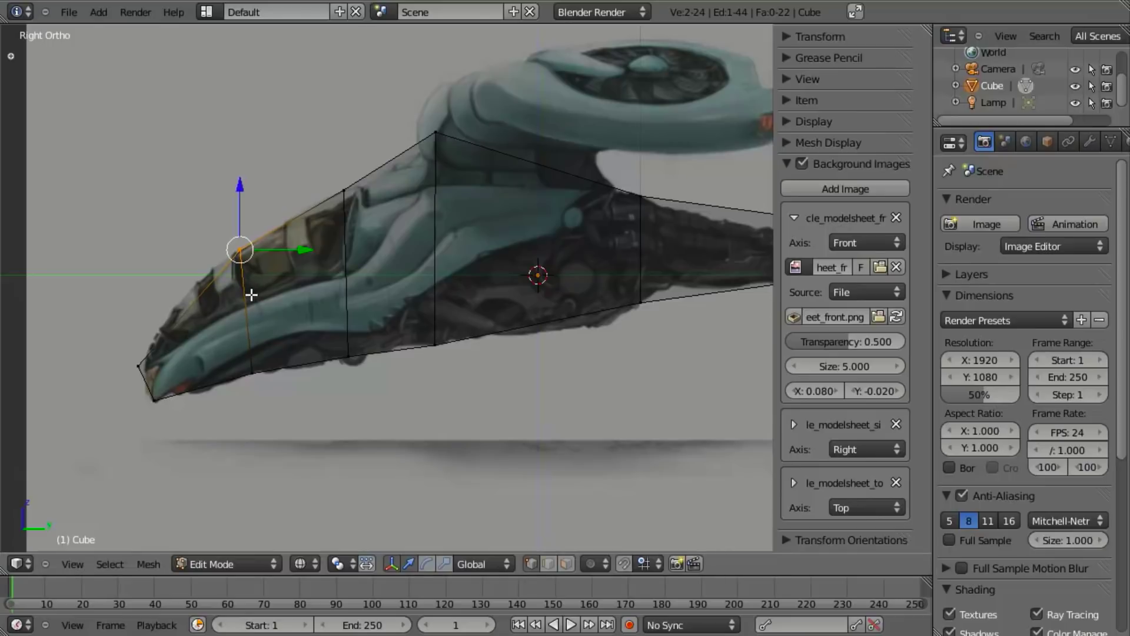
Step: Reframe the whole ship and begin a loop cut across the tail section
{"action": "middle_click_drag", "start_coordinate": [388, 301], "coordinate": [275, 343], "text": "shift"}
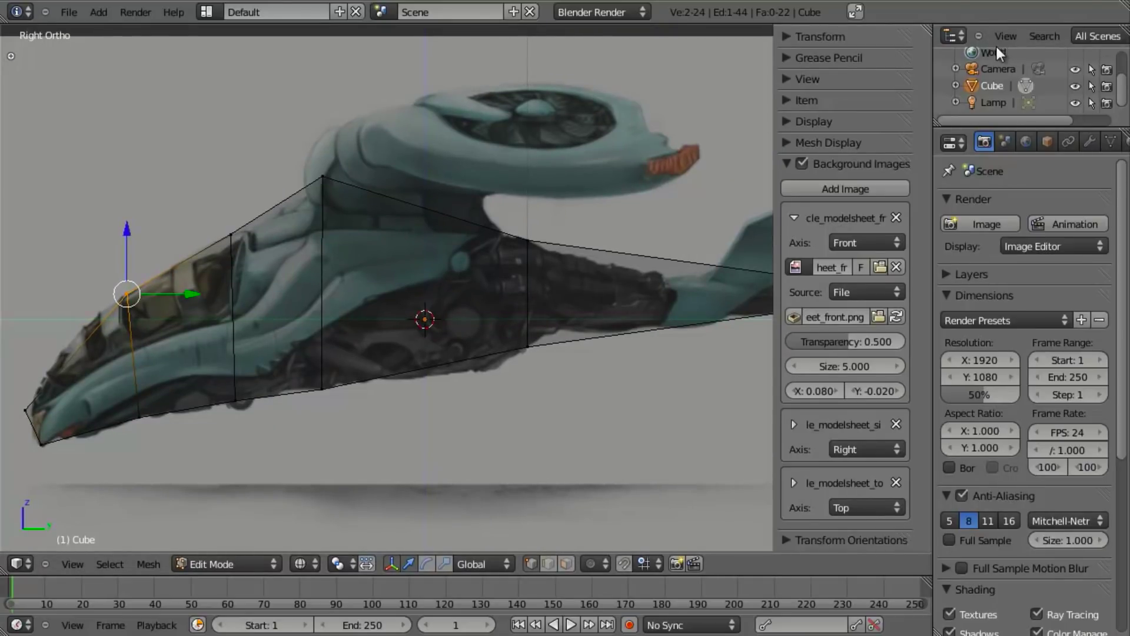
{"action": "scroll", "coordinate": [450, 326], "scroll_direction": "down", "scroll_amount": 3}
{"action": "middle_click_drag", "start_coordinate": [454, 331], "coordinate": [420, 346], "text": "shift"}
{"action": "scroll", "coordinate": [440, 330], "scroll_direction": "up", "scroll_amount": 2}
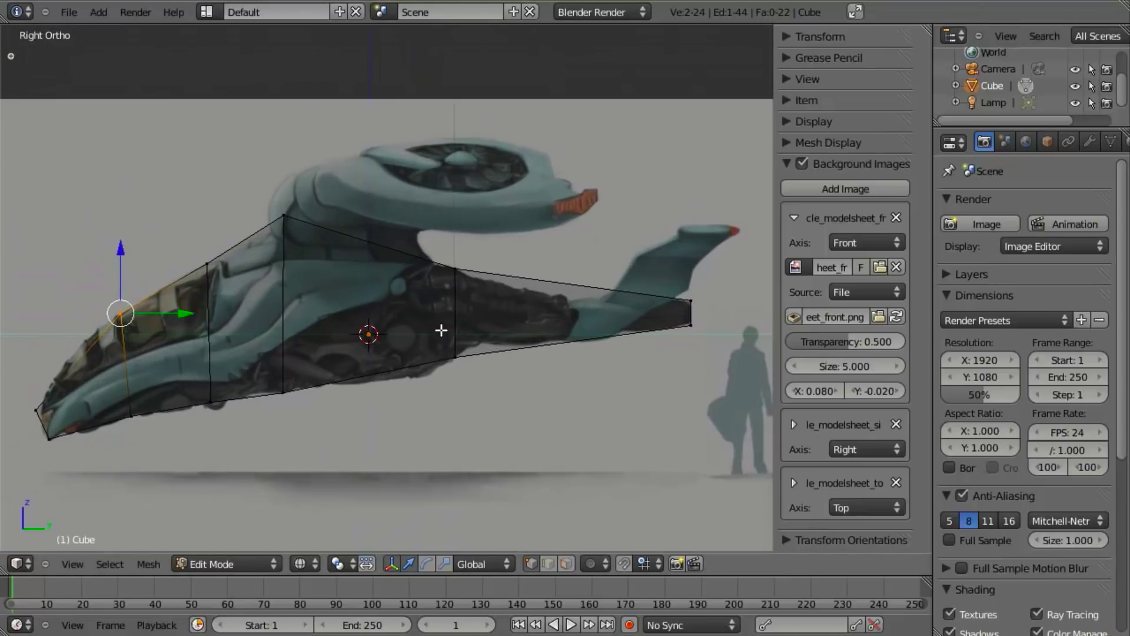
{"action": "key", "text": "a"}
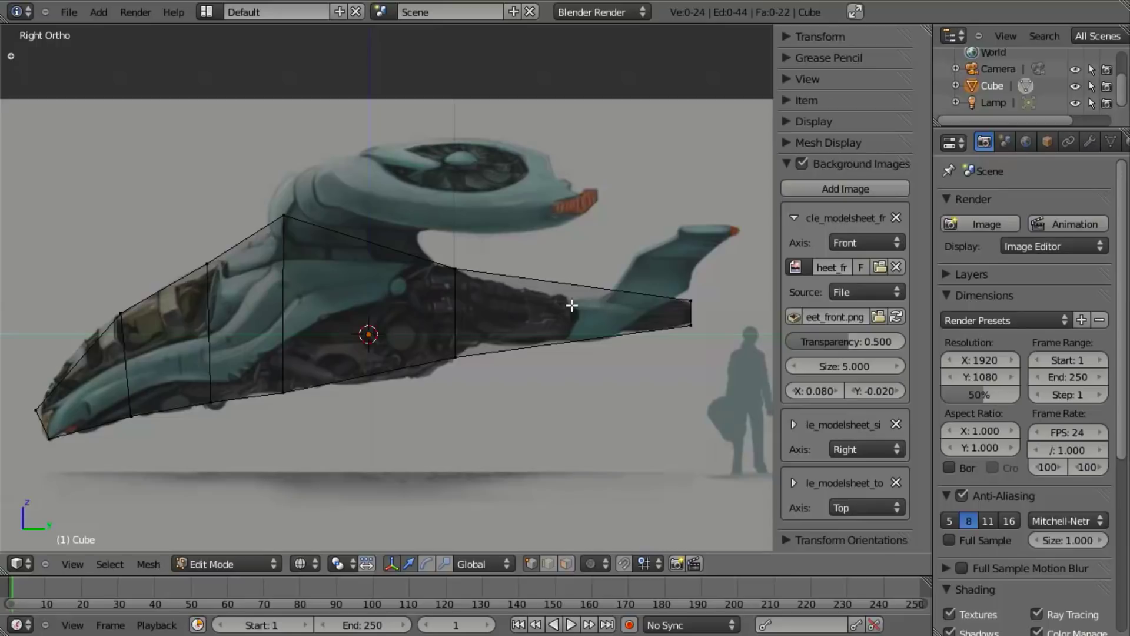
{"action": "mouse_move", "coordinate": [552, 306]}
{"action": "middle_mouse_down", "text": "shift"}
{"action": "mouse_move", "coordinate": [533, 306]}
{"action": "mouse_move", "coordinate": [554, 301]}
{"action": "middle_mouse_up", "text": "shift"}
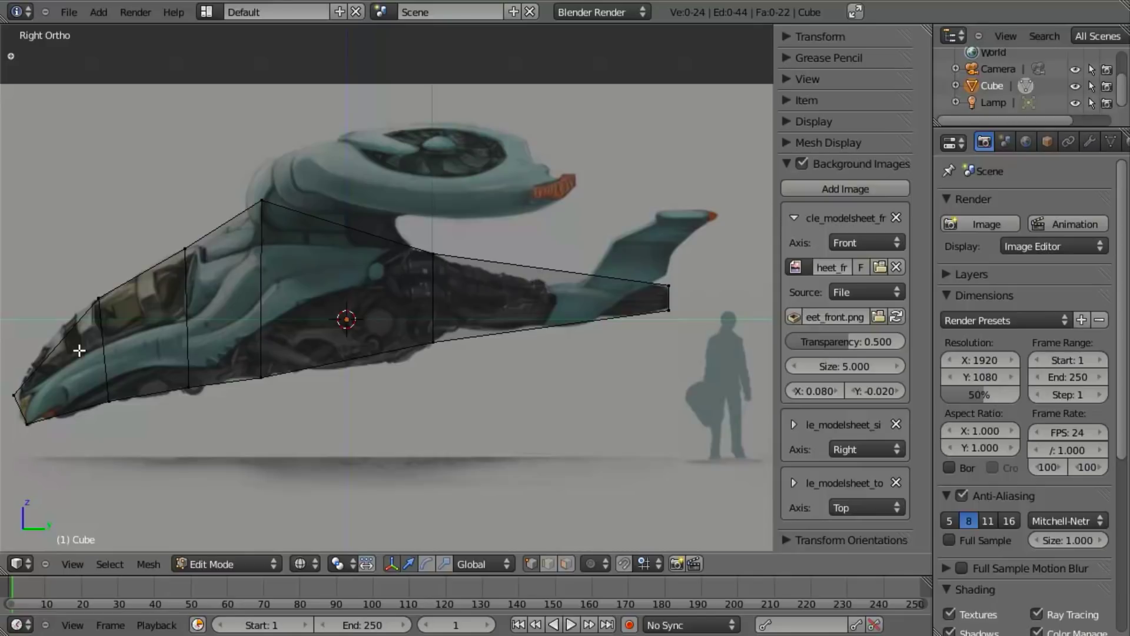
{"action": "middle_click_drag", "start_coordinate": [565, 376], "coordinate": [587, 375], "text": "shift"}
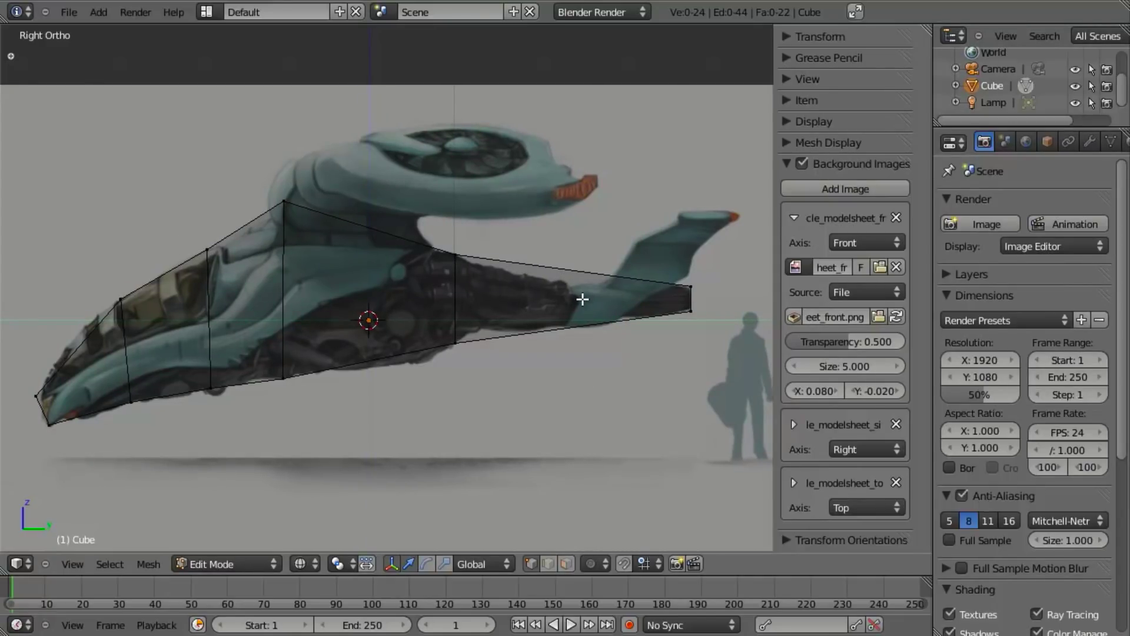
{"action": "key", "text": "ctrl+r"}
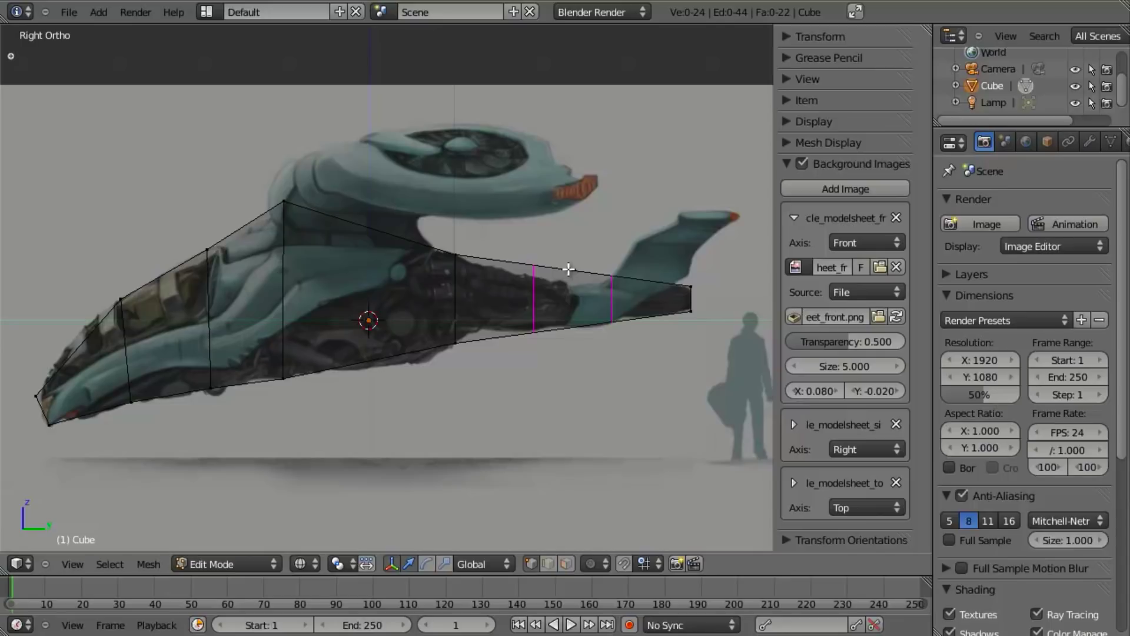
Step: Add three evenly spaced edge loops across the tail boom
{"action": "scroll", "coordinate": [583, 281], "scroll_direction": "up", "scroll_amount": 2}
{"action": "scroll", "coordinate": [603, 283], "scroll_direction": "up", "scroll_amount": 1}
{"action": "scroll", "coordinate": [603, 310], "scroll_direction": "down", "scroll_amount": 3}
{"action": "scroll", "coordinate": [603, 310], "scroll_direction": "up", "scroll_amount": 2}
{"action": "scroll", "coordinate": [603, 309], "scroll_direction": "down", "scroll_amount": 1}
{"action": "left_click", "coordinate": [603, 310]}
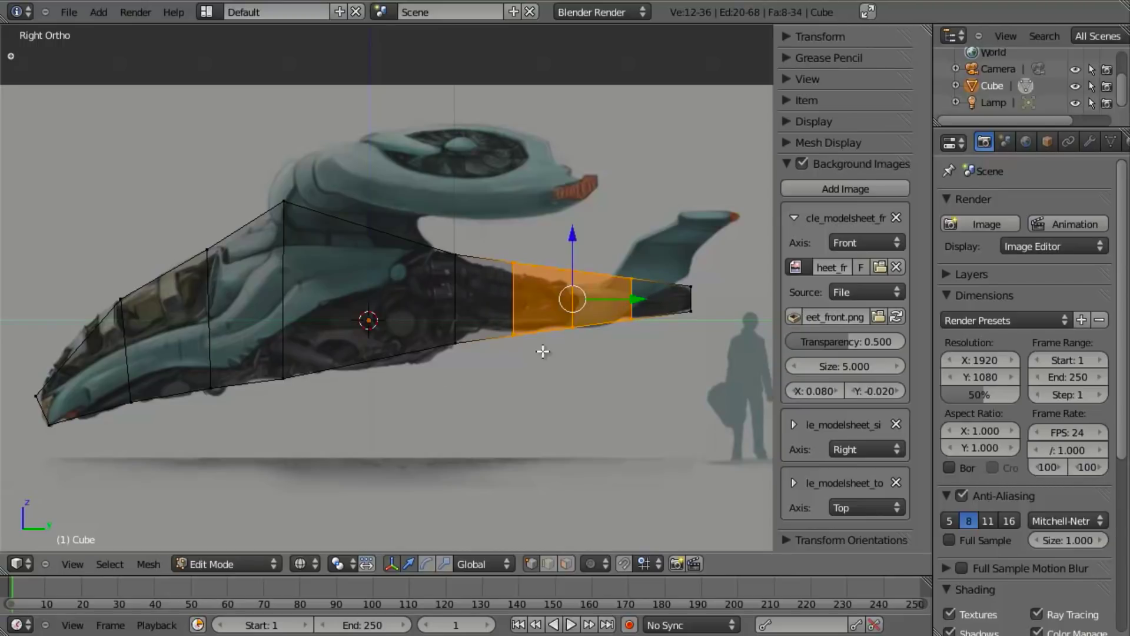
Step: Squash the new tail section vertically to about 0.7, then deselect the rear vertices
{"action": "scroll", "coordinate": [571, 353], "scroll_direction": "up", "scroll_amount": 1}
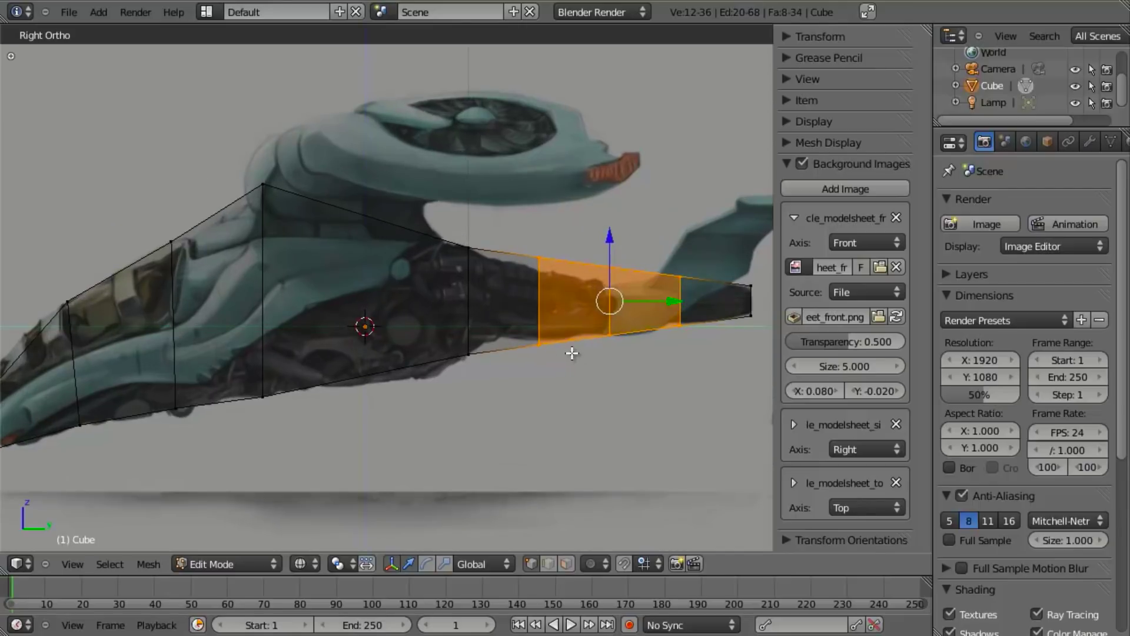
{"action": "middle_click_drag", "start_coordinate": [579, 365], "coordinate": [499, 360], "text": "shift"}
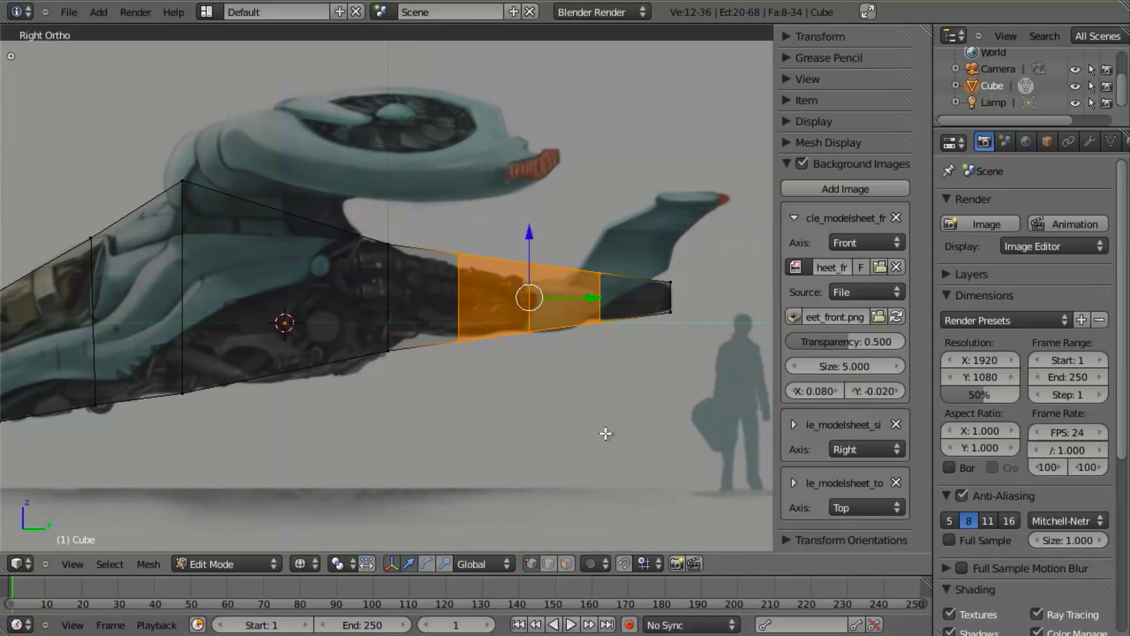
{"action": "key", "text": "s"}
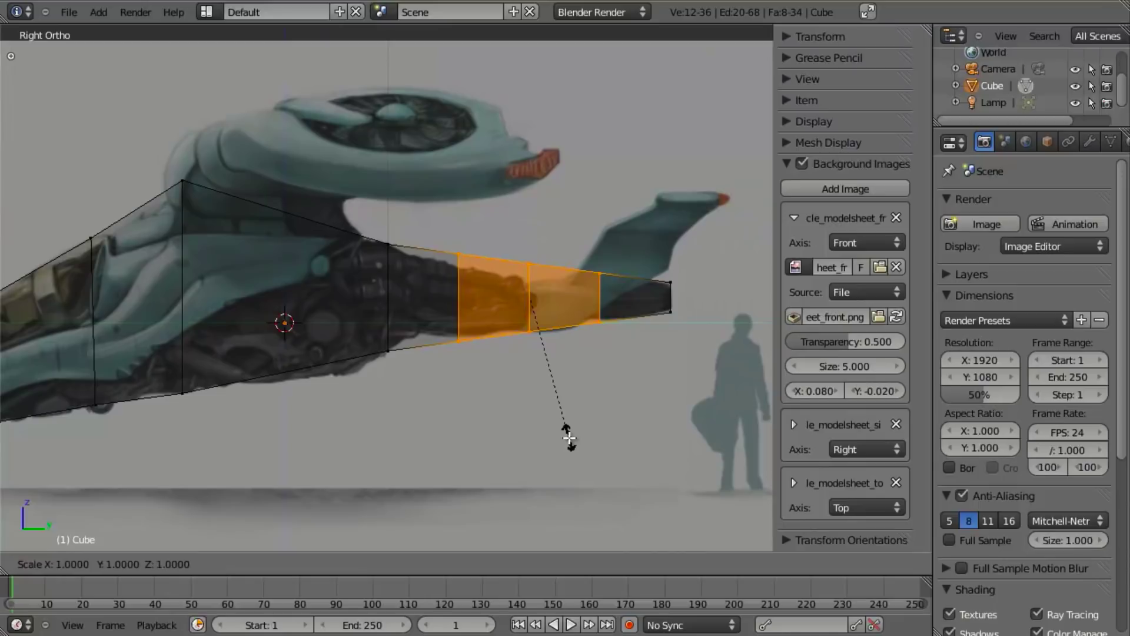
{"action": "key", "text": "z"}
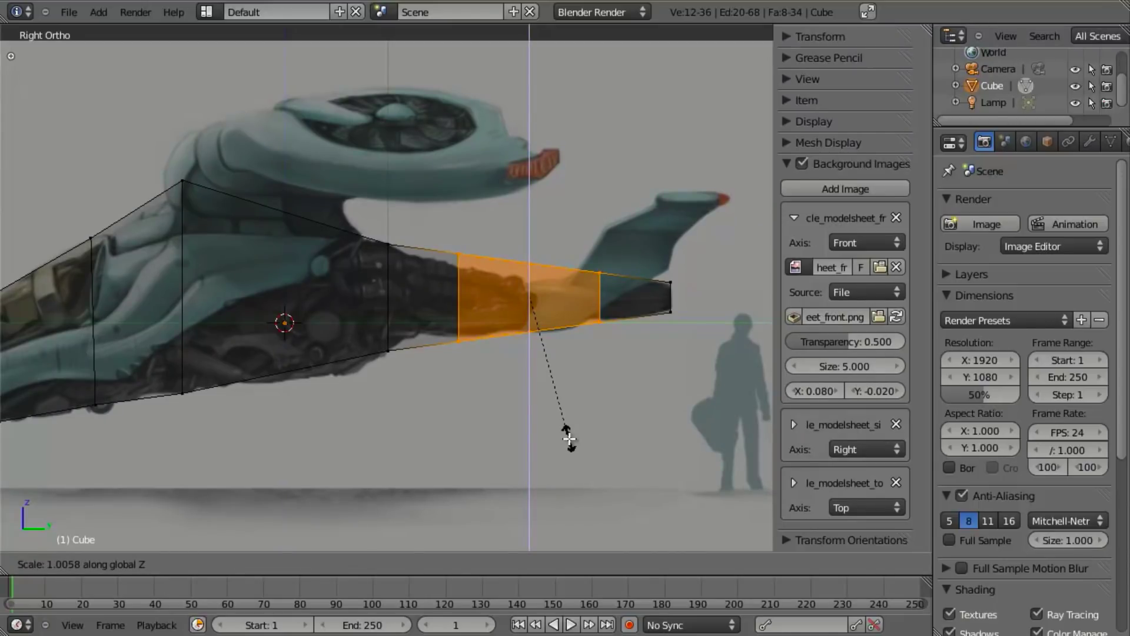
{"action": "left_click", "coordinate": [574, 389]}
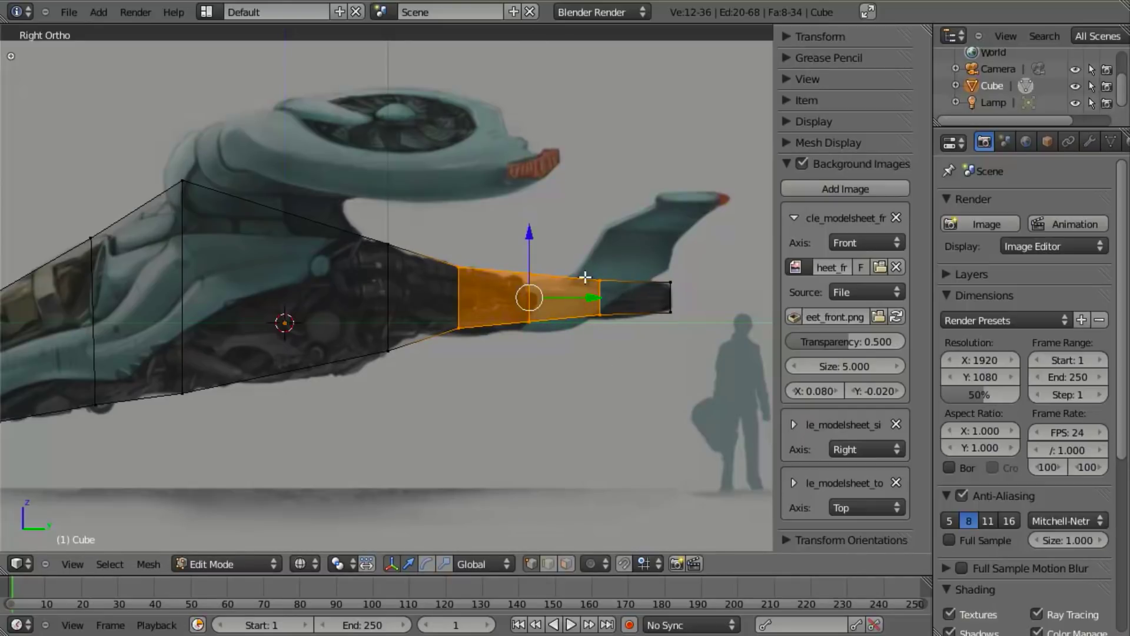
{"action": "key", "text": "b"}
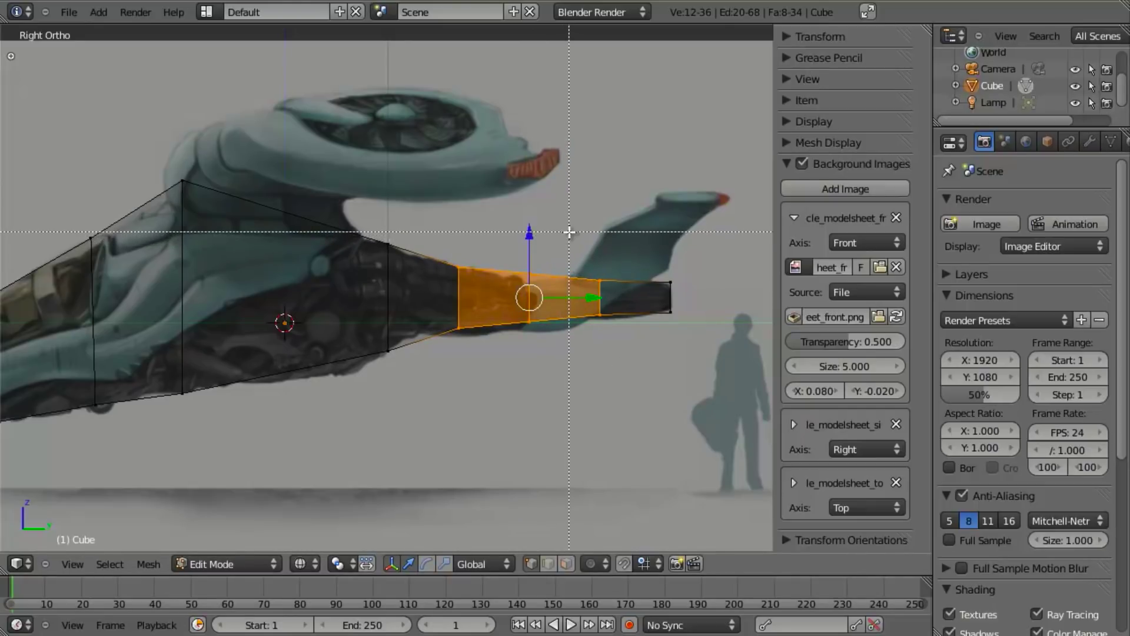
{"action": "left_click_drag", "start_coordinate": [569, 232], "coordinate": [617, 387]}
{"action": "middle_click_drag", "start_coordinate": [618, 387], "coordinate": [617, 387]}
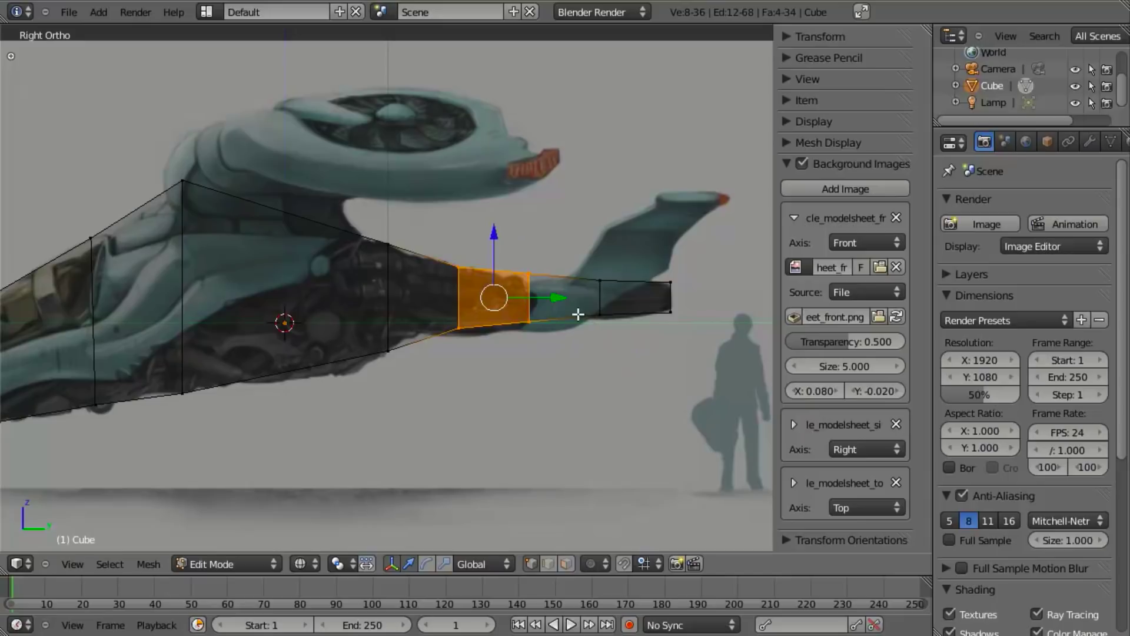
Step: Lower the tail face along Z and deselect its rear edge
{"action": "key", "text": "g"}
{"action": "key", "text": "z"}
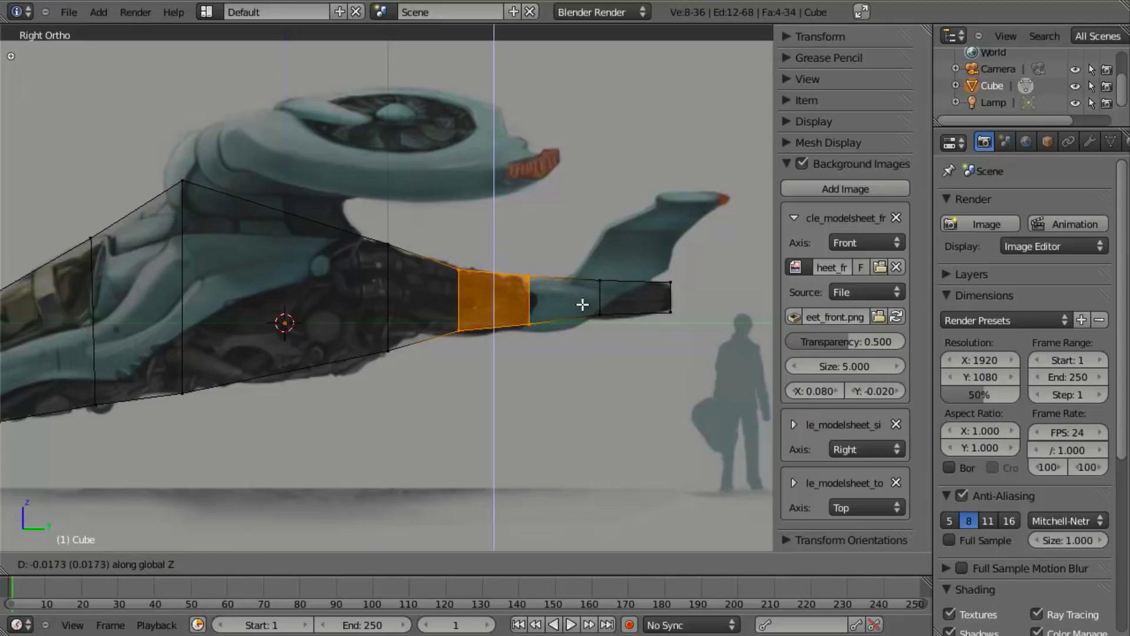
{"action": "left_click", "coordinate": [583, 309]}
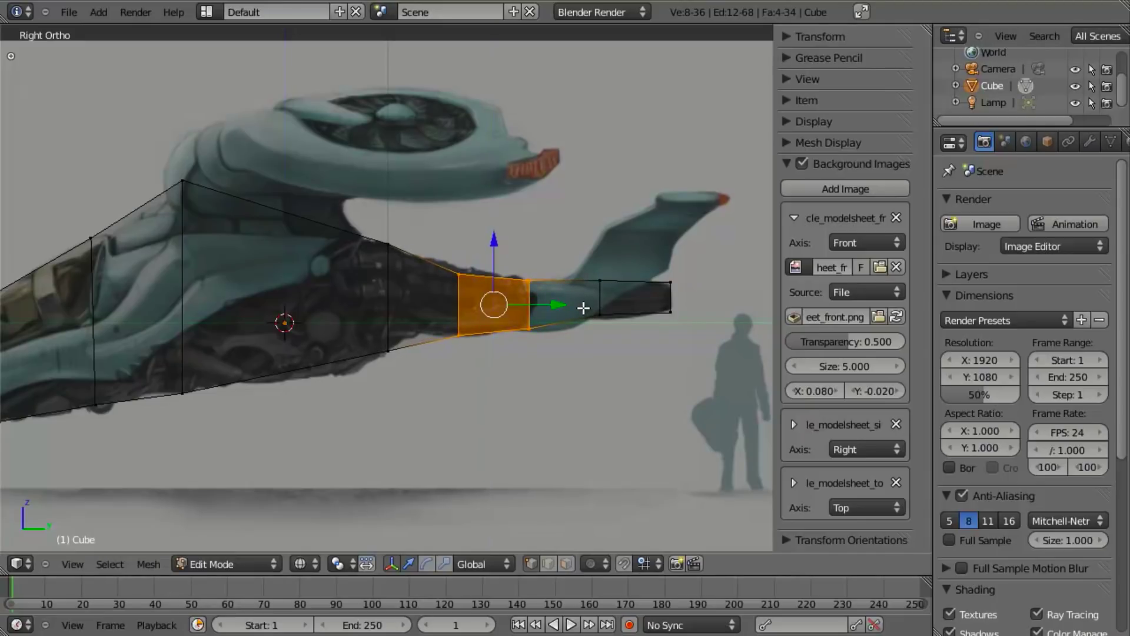
{"action": "key", "text": "b"}
{"action": "left_click_drag", "start_coordinate": [502, 257], "coordinate": [546, 365]}
{"action": "middle_click_drag", "start_coordinate": [546, 365], "coordinate": [560, 391]}
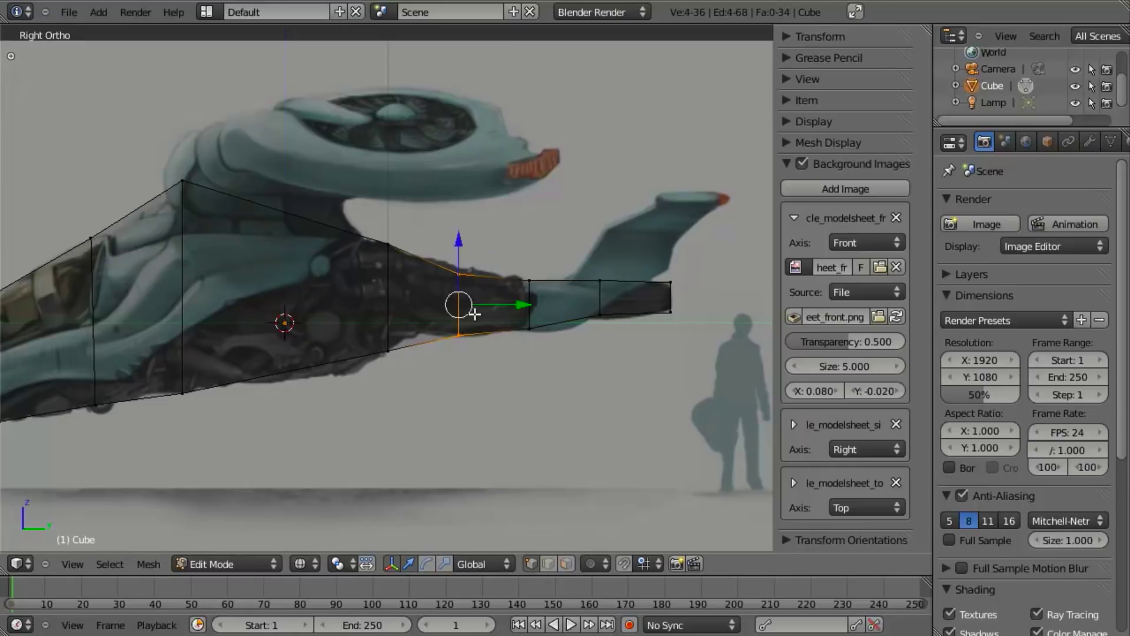
Step: Raise the top vertex of the tail loop vertically
{"action": "key", "text": "a"}
{"action": "key", "text": "b"}
{"action": "left_click_drag", "start_coordinate": [470, 253], "coordinate": [435, 299]}
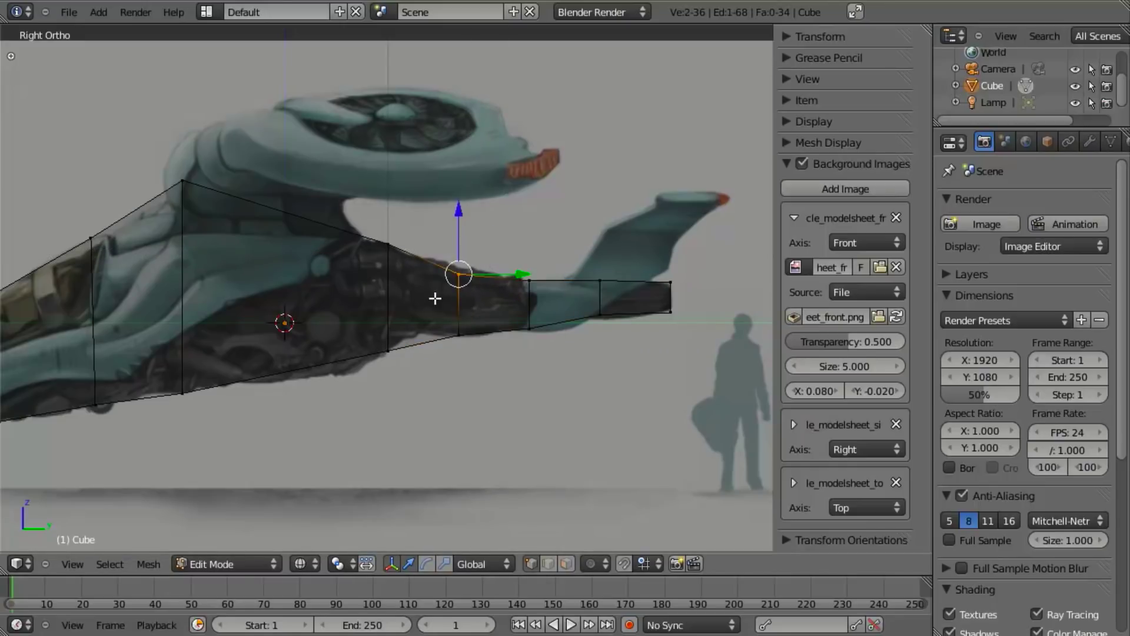
{"action": "key", "text": "g"}
{"action": "key", "text": "z"}
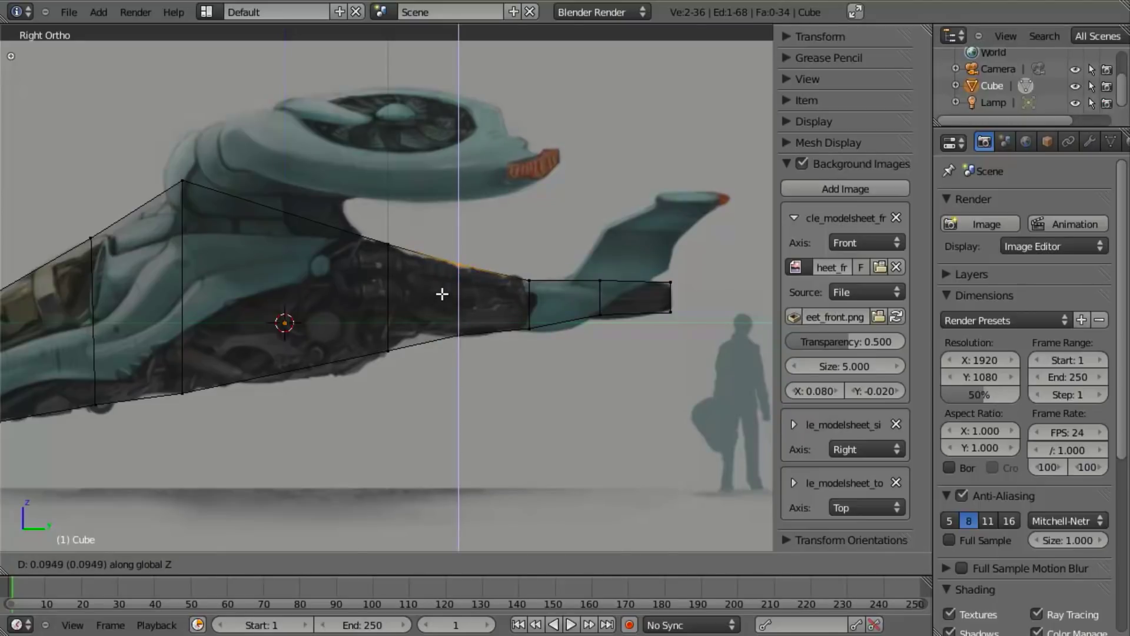
{"action": "left_click", "coordinate": [442, 293]}
{"action": "scroll", "coordinate": [469, 328], "scroll_direction": "down", "scroll_amount": 3}
{"action": "scroll", "coordinate": [465, 332], "scroll_direction": "up", "scroll_amount": 3}
Step: Add a new edge loop across the middle of the hull
{"action": "key", "text": "a"}
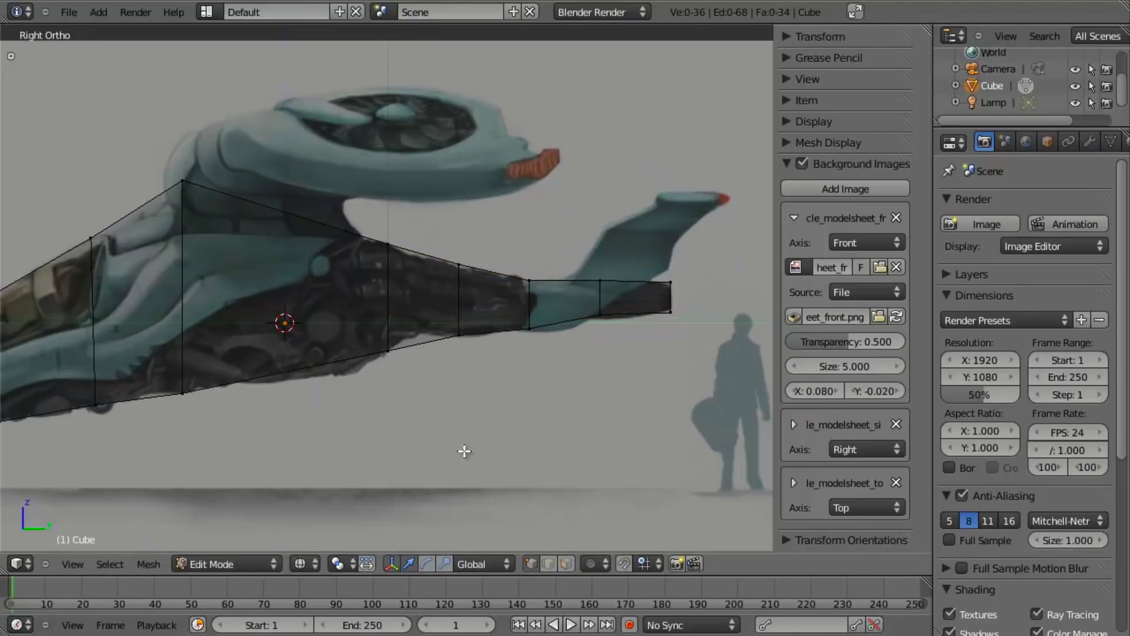
{"action": "middle_click_drag", "start_coordinate": [373, 323], "coordinate": [455, 295], "text": "shift"}
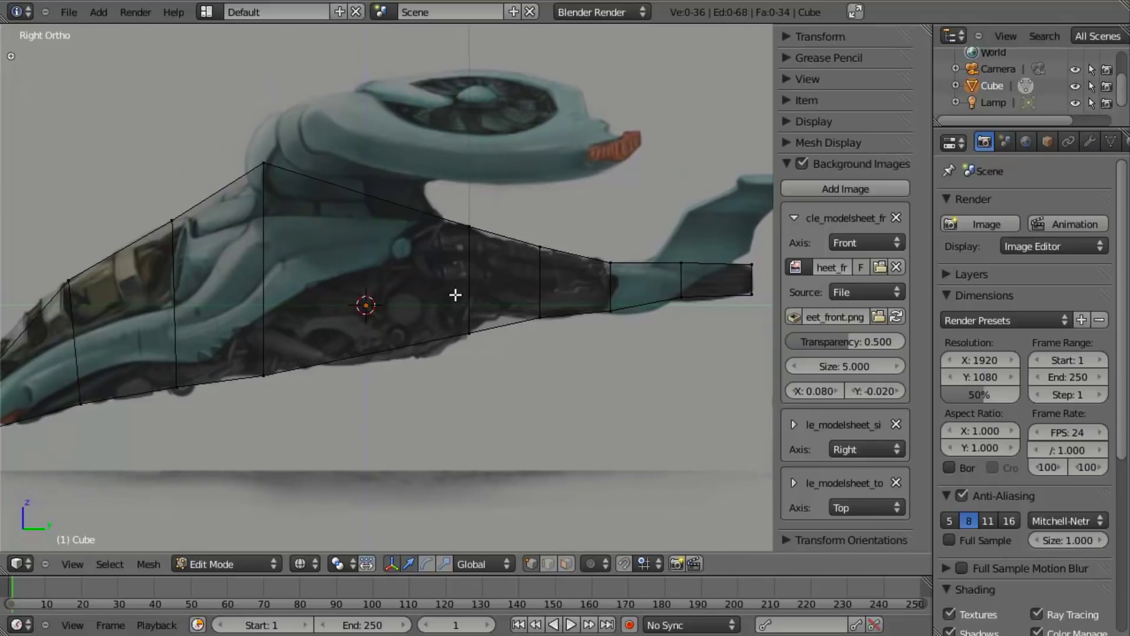
{"action": "key", "text": "ctrl+r"}
{"action": "left_click", "coordinate": [393, 208]}
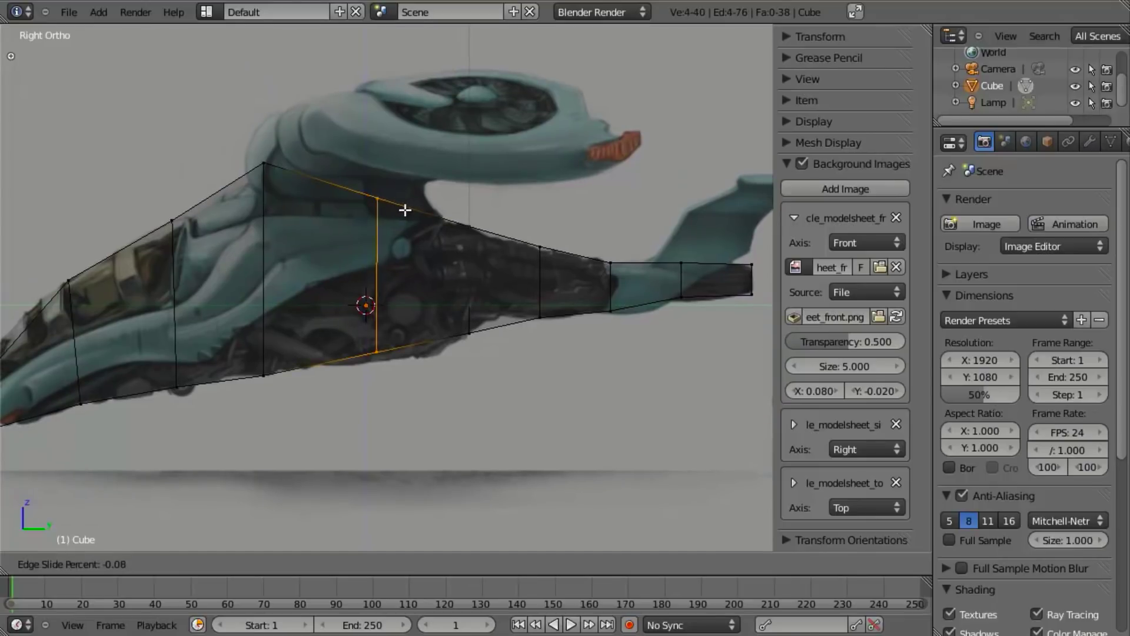
{"action": "left_click", "coordinate": [449, 217]}
Step: Pull the new loop's bottom vertices downward and inspect the hull in solid shading
{"action": "key", "text": "a"}
{"action": "key", "text": "b"}
{"action": "left_click_drag", "start_coordinate": [391, 300], "coordinate": [460, 417]}
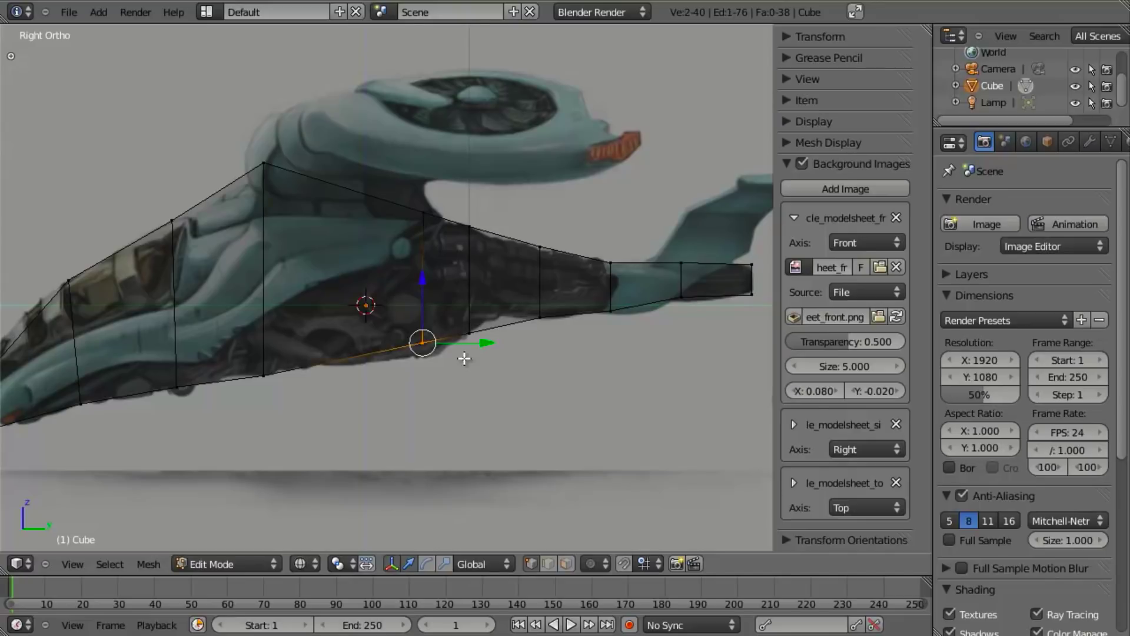
{"action": "key", "text": "g"}
{"action": "left_click", "coordinate": [465, 373]}
{"action": "key", "text": "z"}
{"action": "scroll", "coordinate": [412, 329], "scroll_direction": "down", "scroll_amount": 5}
{"action": "mouse_move", "coordinate": [378, 287]}
{"action": "middle_mouse_down"}
{"action": "mouse_move", "coordinate": [429, 404]}
{"action": "mouse_move", "coordinate": [459, 421]}
{"action": "mouse_move", "coordinate": [560, 406]}
{"action": "mouse_move", "coordinate": [545, 316]}
{"action": "mouse_move", "coordinate": [461, 255]}
{"action": "middle_mouse_up"}
{"action": "key", "text": "a"}
Step: Switch to the top view and select the nose edge loop
{"action": "scroll", "coordinate": [460, 255], "scroll_direction": "up", "scroll_amount": 4}
{"action": "key", "text": "z"}
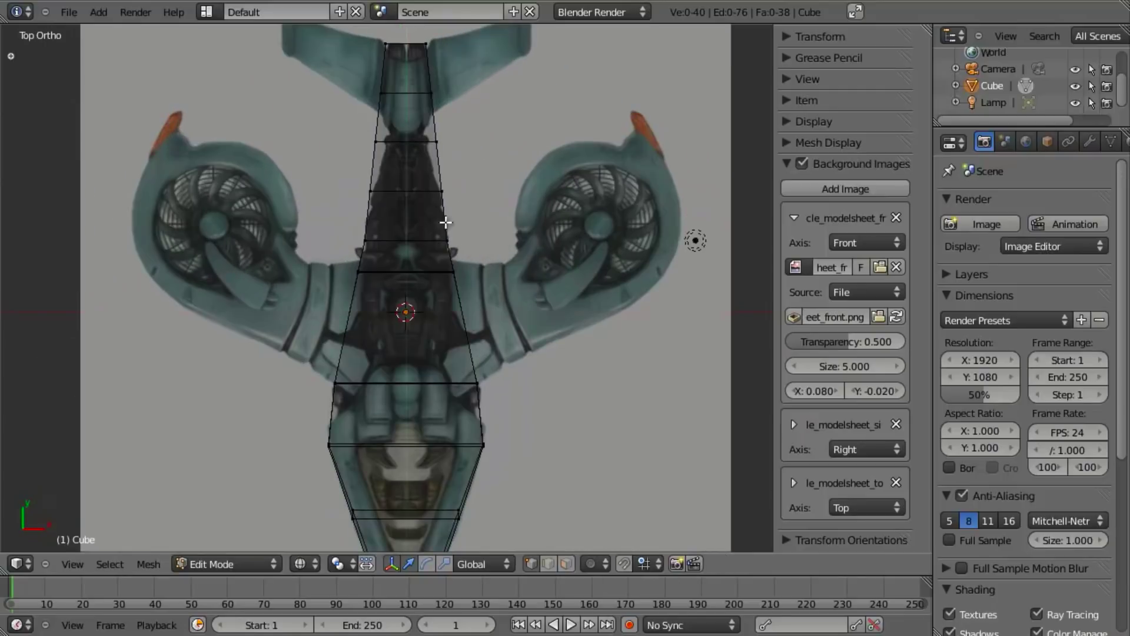
{"action": "middle_click_drag", "start_coordinate": [425, 183], "coordinate": [418, 203], "text": "shift"}
{"action": "scroll", "coordinate": [480, 332], "scroll_direction": "down", "scroll_amount": 2}
{"action": "middle_click_drag", "start_coordinate": [461, 444], "coordinate": [460, 412], "text": "shift"}
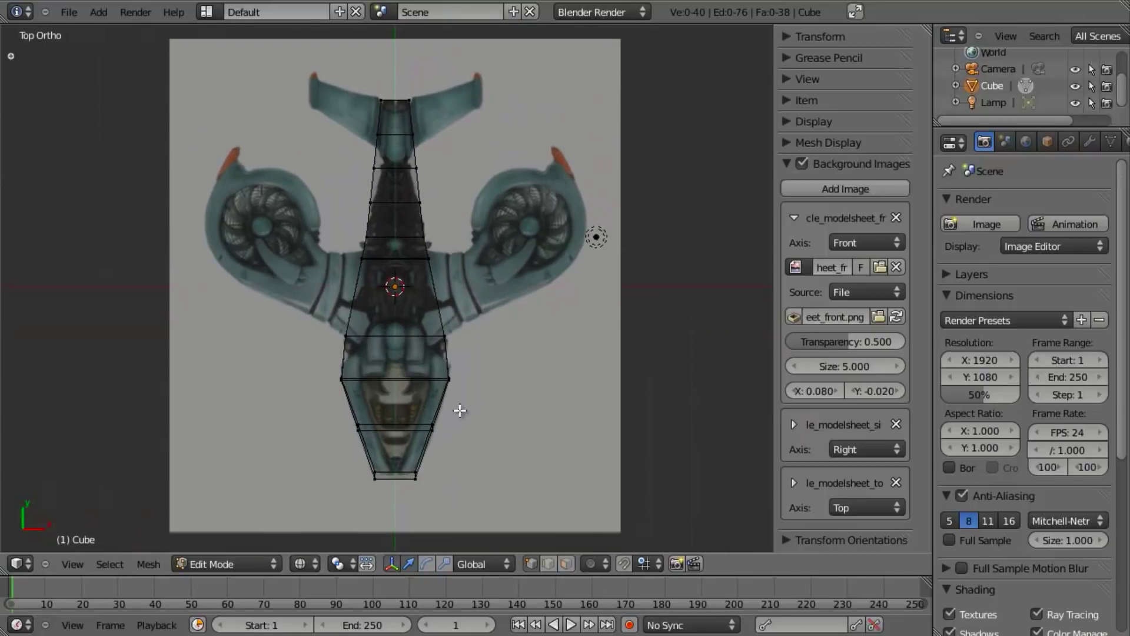
{"action": "scroll", "coordinate": [441, 458], "scroll_direction": "up", "scroll_amount": 2}
{"action": "right_click", "coordinate": [414, 494], "text": "alt"}
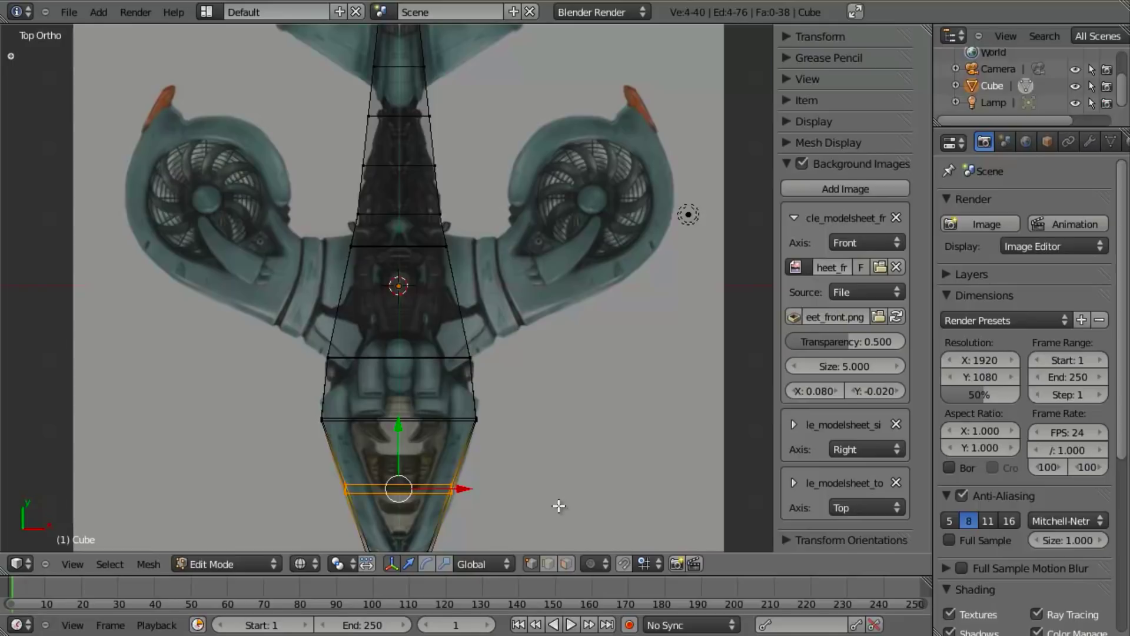
{"action": "key", "text": "s"}
{"action": "key", "text": "x"}
{"action": "right_click", "coordinate": [559, 506]}
Step: Widen the nose edge loop along X
{"action": "key", "text": "a"}
{"action": "key", "text": "b"}
{"action": "left_click_drag", "start_coordinate": [322, 469], "coordinate": [538, 505]}
{"action": "key", "text": "s"}
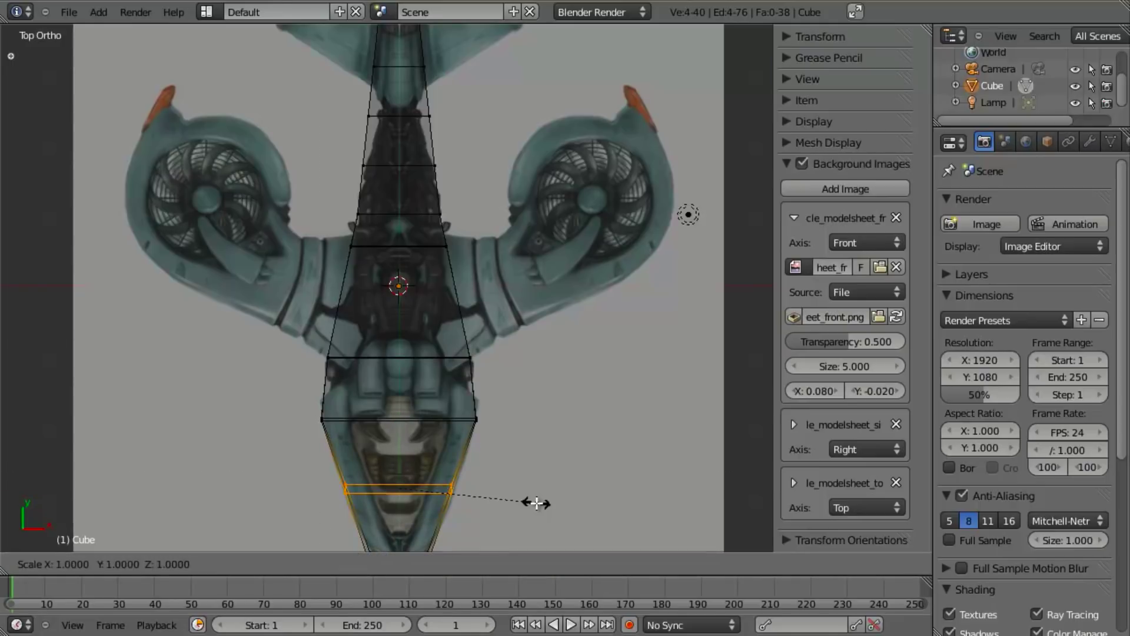
{"action": "key", "text": "x"}
{"action": "left_click", "coordinate": [548, 505]}
Step: Narrow the first two tail boom edge loops along X to follow the top sketch
{"action": "middle_click_drag", "start_coordinate": [430, 120], "coordinate": [434, 283], "text": "shift"}
{"action": "scroll", "coordinate": [437, 265], "scroll_direction": "up", "scroll_amount": 2}
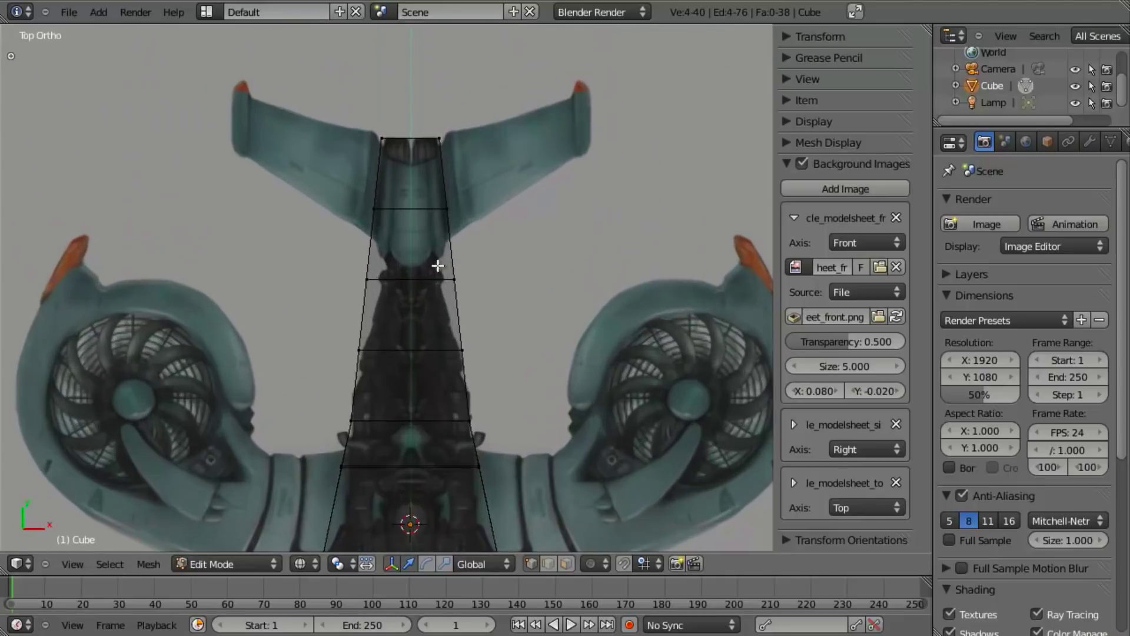
{"action": "key", "text": "a"}
{"action": "key", "text": "b"}
{"action": "left_click_drag", "start_coordinate": [325, 254], "coordinate": [515, 299]}
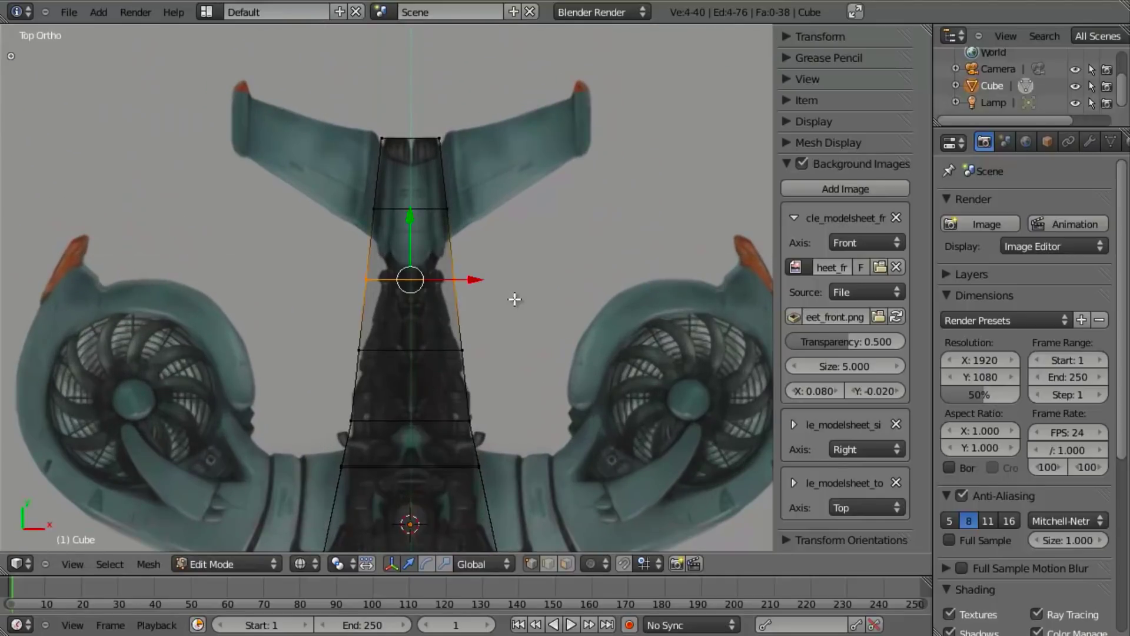
{"action": "key", "text": "s"}
{"action": "key", "text": "x"}
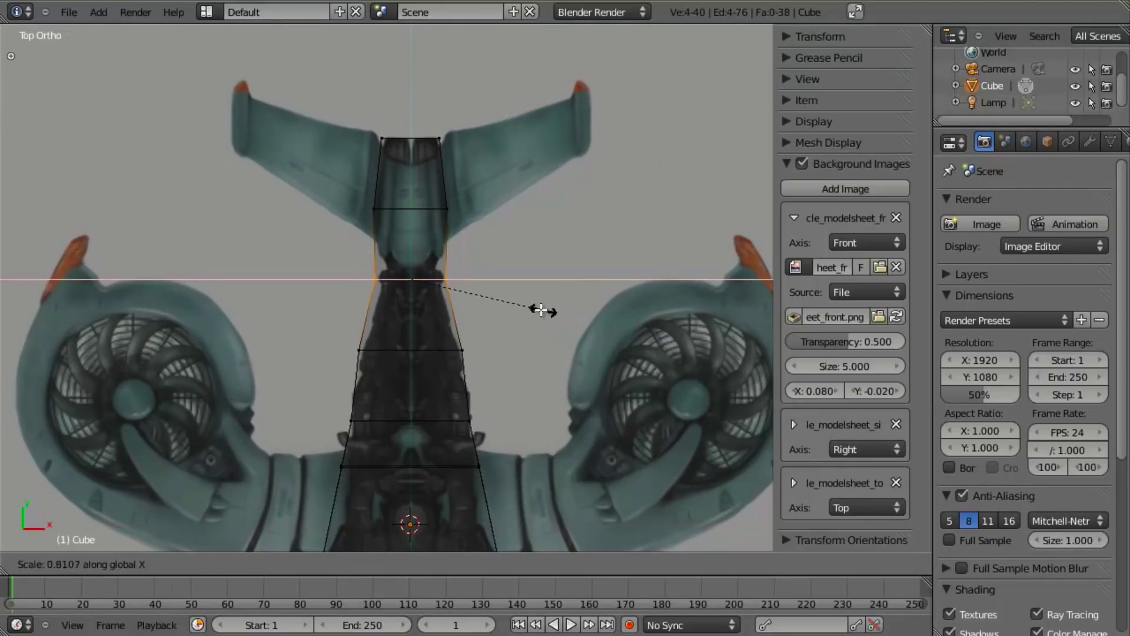
{"action": "left_click", "coordinate": [519, 303]}
{"action": "key", "text": "a"}
{"action": "key", "text": "b"}
{"action": "left_click_drag", "start_coordinate": [285, 322], "coordinate": [513, 371]}
{"action": "key", "text": "s"}
{"action": "key", "text": "x"}
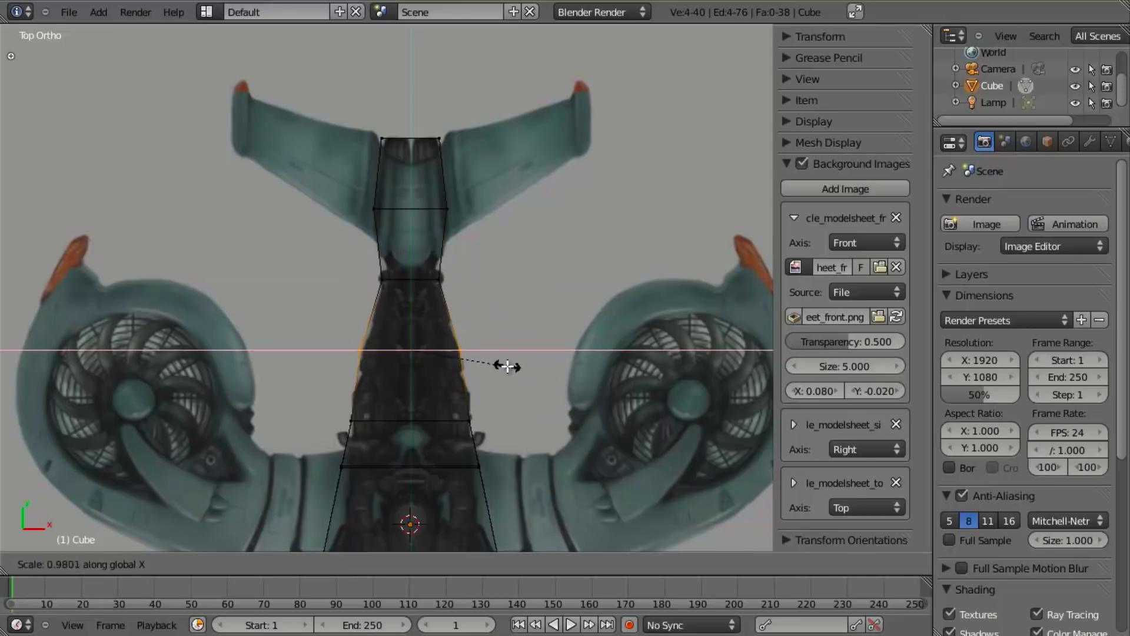
{"action": "left_click", "coordinate": [506, 365]}
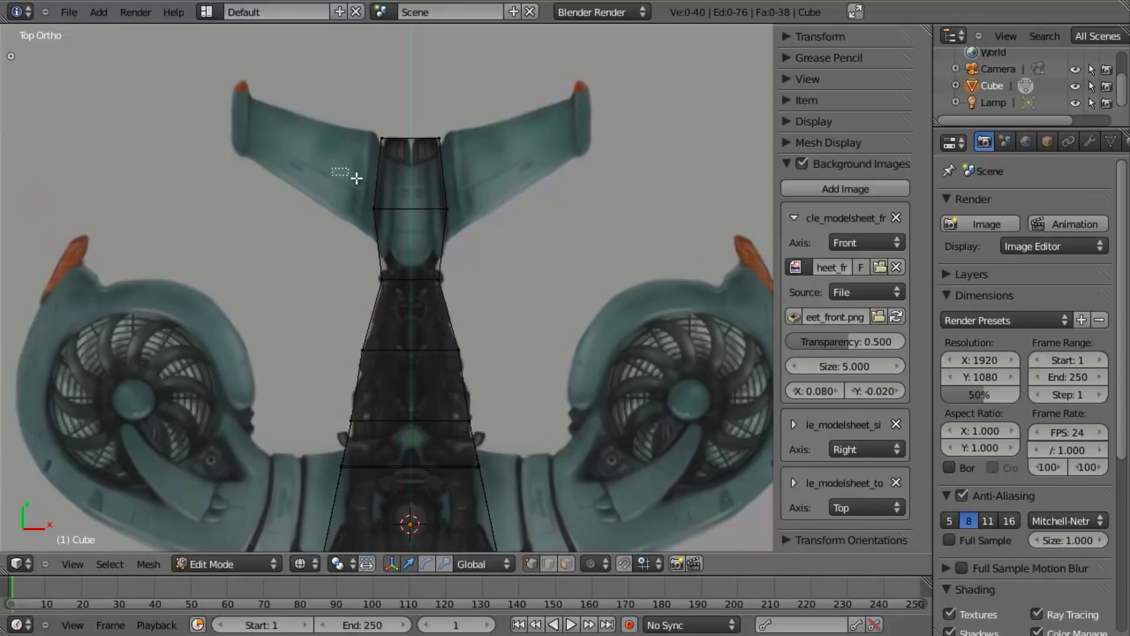
Step: Narrow the two loops nearest the tail end along X
{"action": "right_click", "coordinate": [424, 210], "text": "alt"}
{"action": "key", "text": "s"}
{"action": "key", "text": "x"}
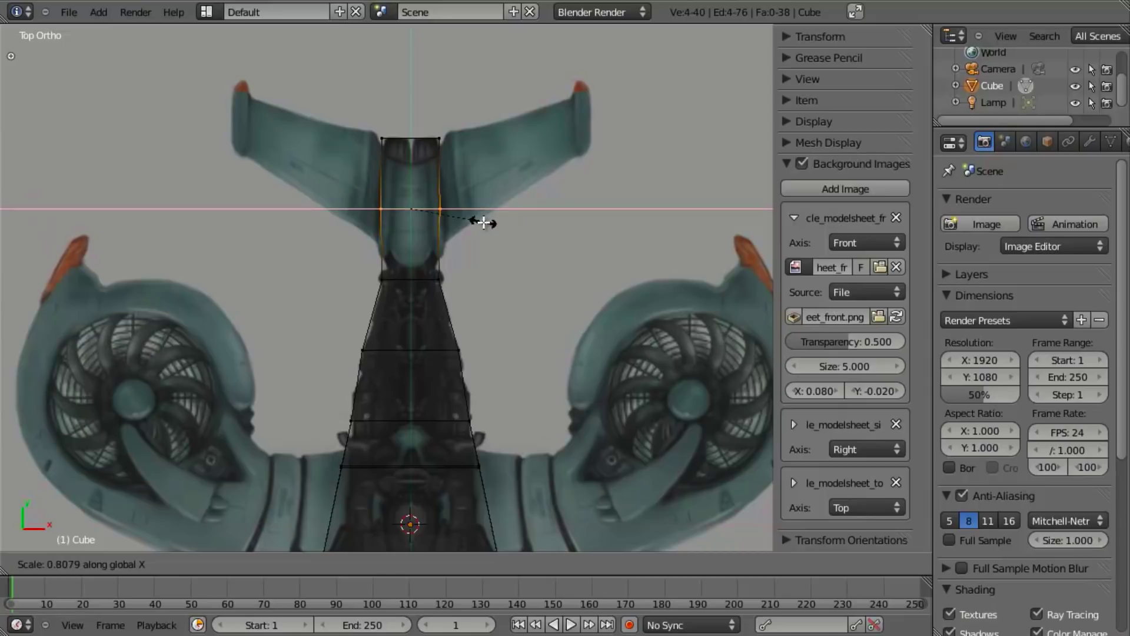
{"action": "left_click", "coordinate": [484, 222]}
{"action": "right_click", "coordinate": [436, 182], "text": "alt"}
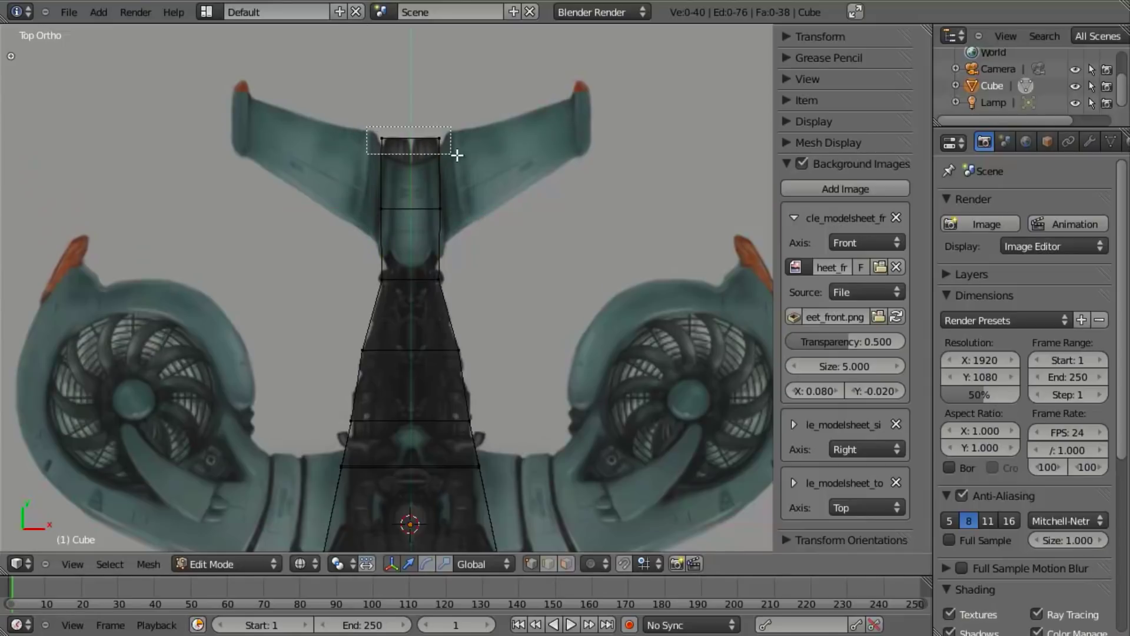
{"action": "key", "text": "s"}
{"action": "key", "text": "x"}
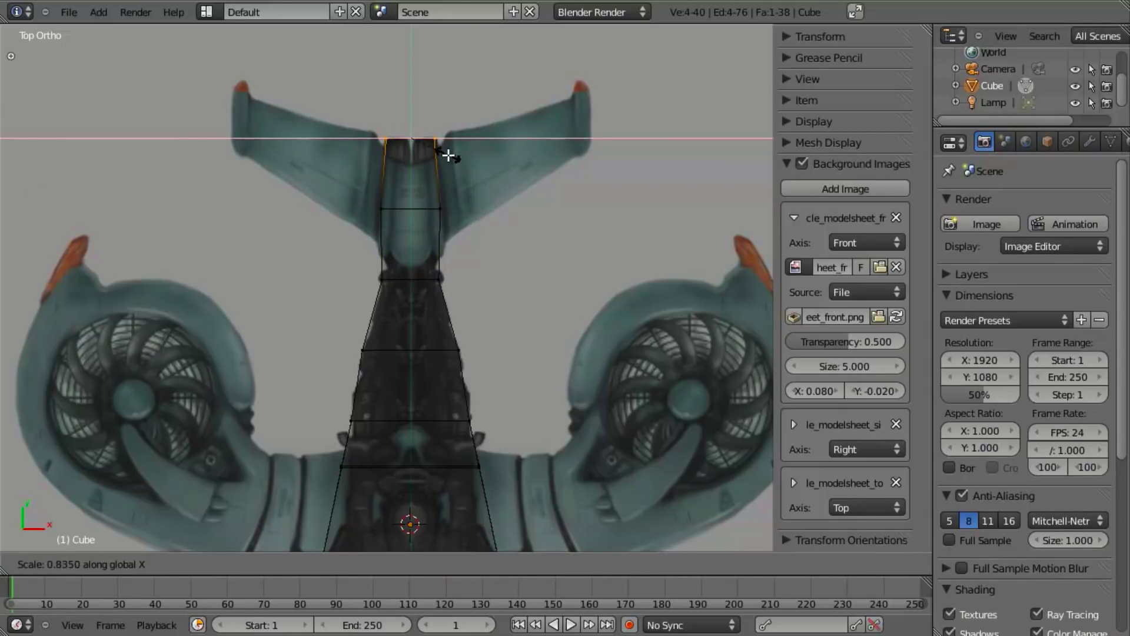
{"action": "left_click", "coordinate": [448, 154]}
Step: Stretch the rear edge about 3.7 times along X to span the tail fins
{"action": "key", "text": "s"}
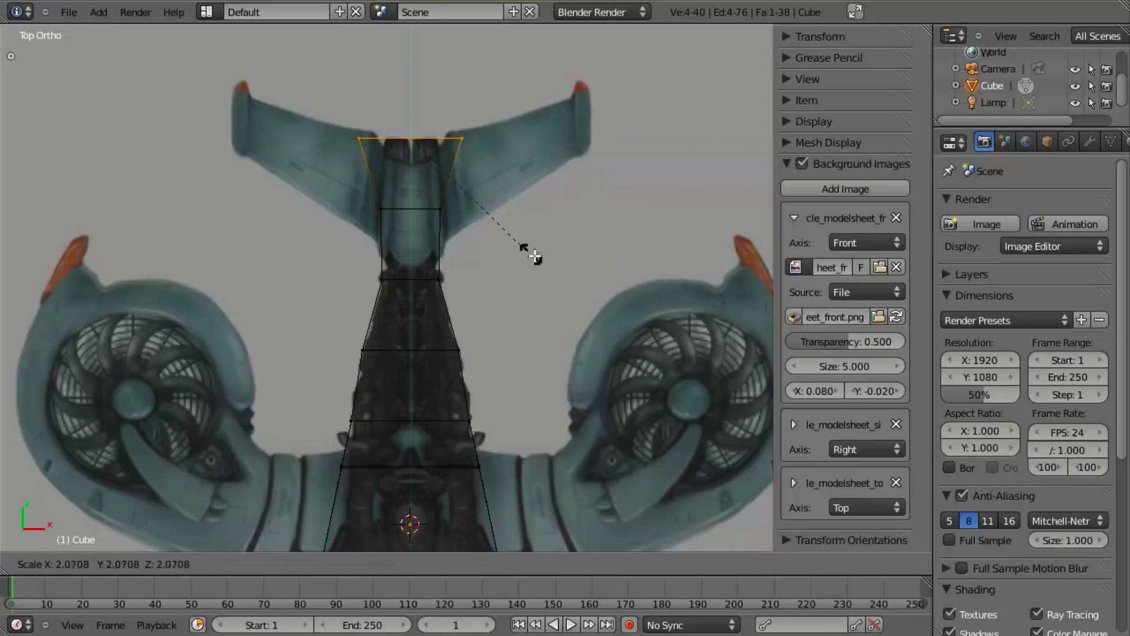
{"action": "key", "text": "x"}
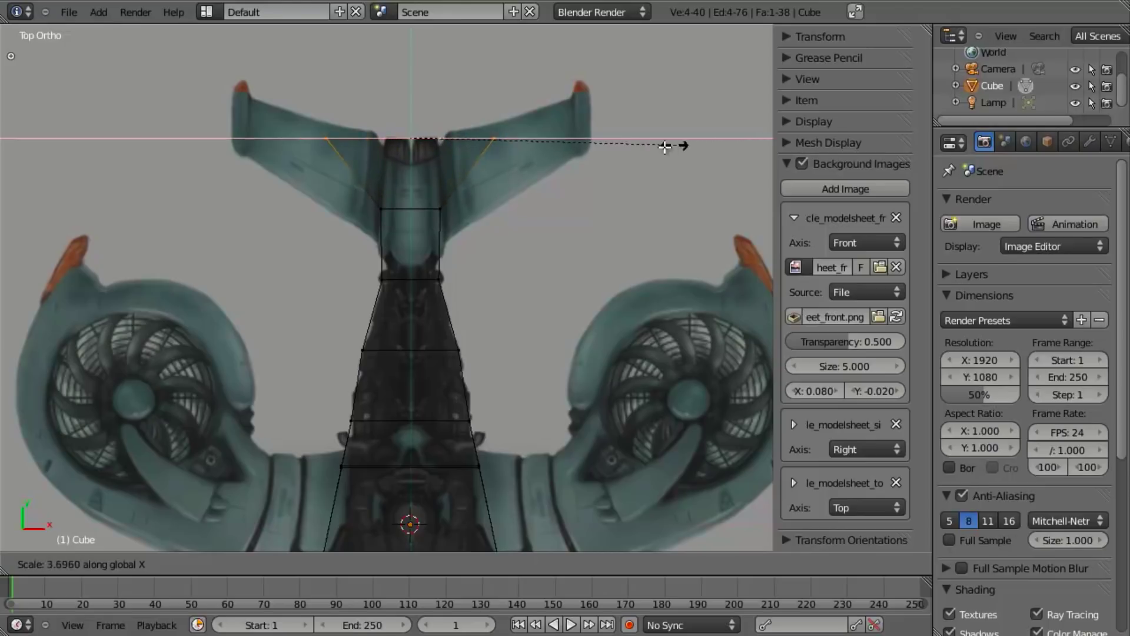
{"action": "left_click", "coordinate": [544, 160]}
{"action": "key", "text": "a"}
{"action": "scroll", "coordinate": [518, 224], "scroll_direction": "down", "scroll_amount": 3}
{"action": "middle_click_drag", "start_coordinate": [431, 414], "coordinate": [479, 295]}
Step: In the right-side wireframe view, add a new edge loop across the hull
{"action": "scroll", "coordinate": [478, 296], "scroll_direction": "down", "scroll_amount": 5}
{"action": "key", "text": "z"}
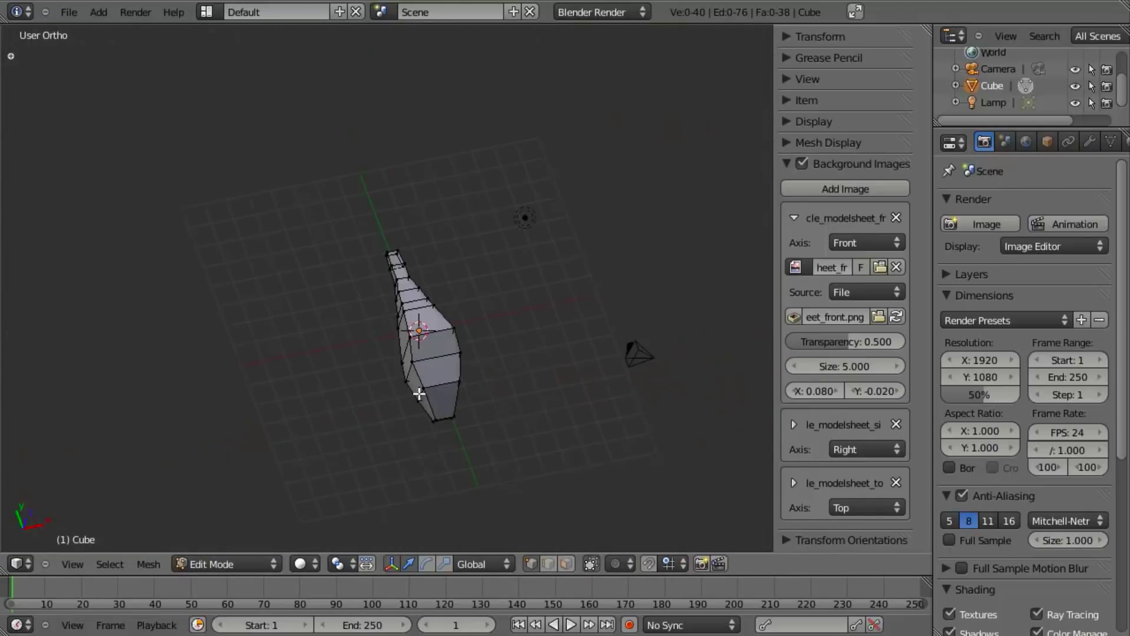
{"action": "mouse_move", "coordinate": [421, 340]}
{"action": "middle_mouse_down"}
{"action": "mouse_move", "coordinate": [590, 302]}
{"action": "mouse_move", "coordinate": [492, 252]}
{"action": "mouse_move", "coordinate": [393, 257]}
{"action": "middle_mouse_up"}
{"action": "key", "text": "KP_3"}
{"action": "key", "text": "z"}
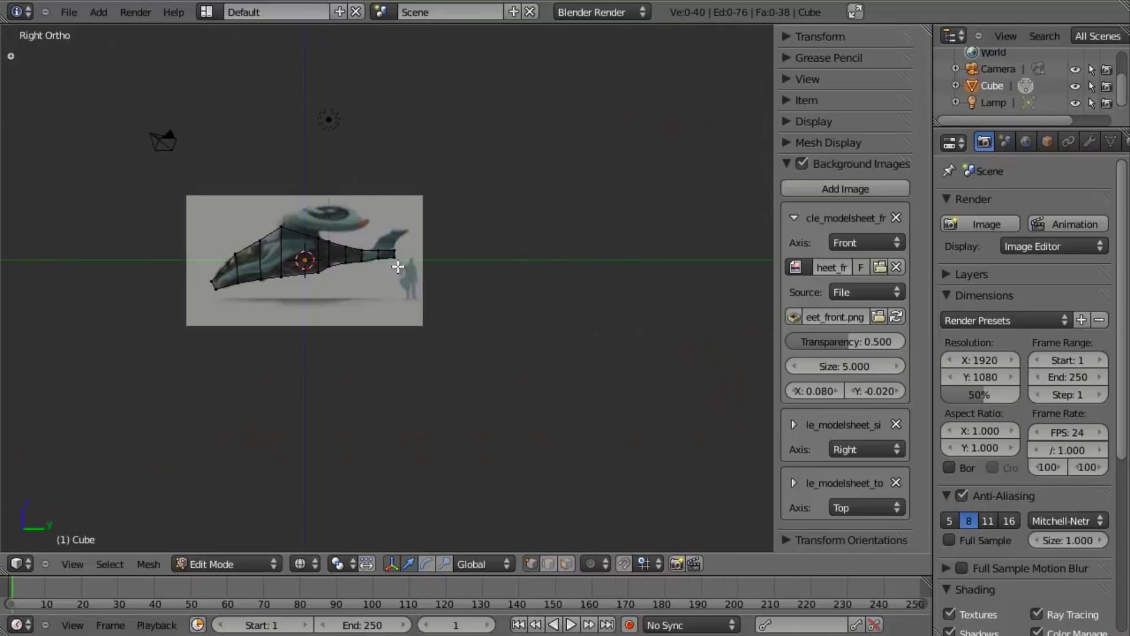
{"action": "scroll", "coordinate": [355, 267], "scroll_direction": "up", "scroll_amount": 3}
{"action": "scroll", "coordinate": [355, 267], "scroll_direction": "up", "scroll_amount": 3}
{"action": "scroll", "coordinate": [483, 324], "scroll_direction": "up", "scroll_amount": 3}
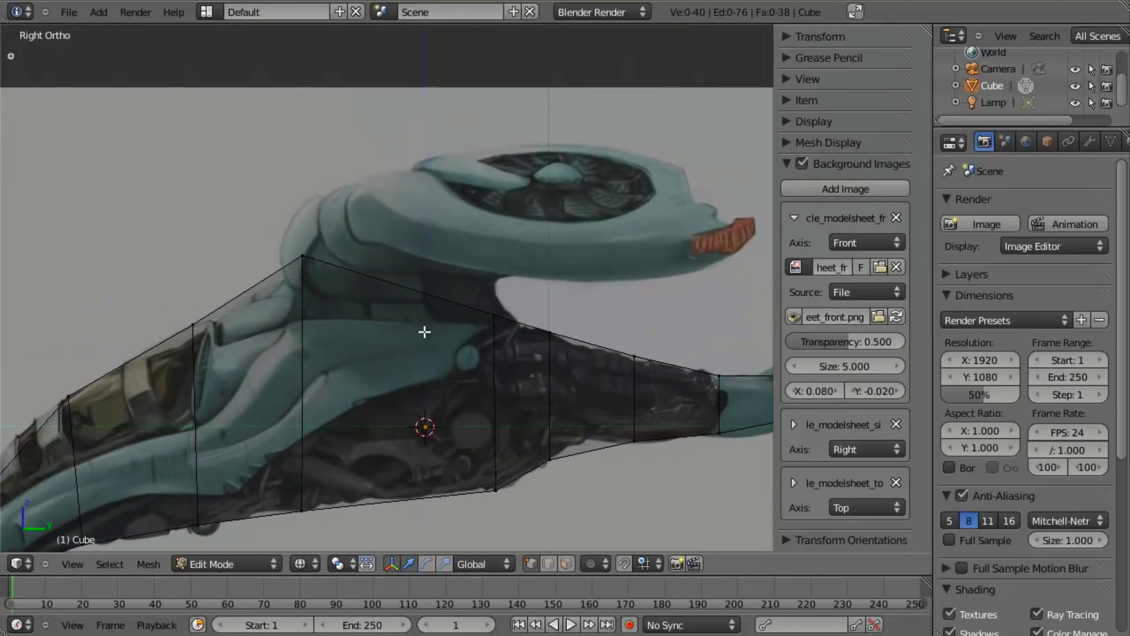
{"action": "left_click", "coordinate": [460, 319]}
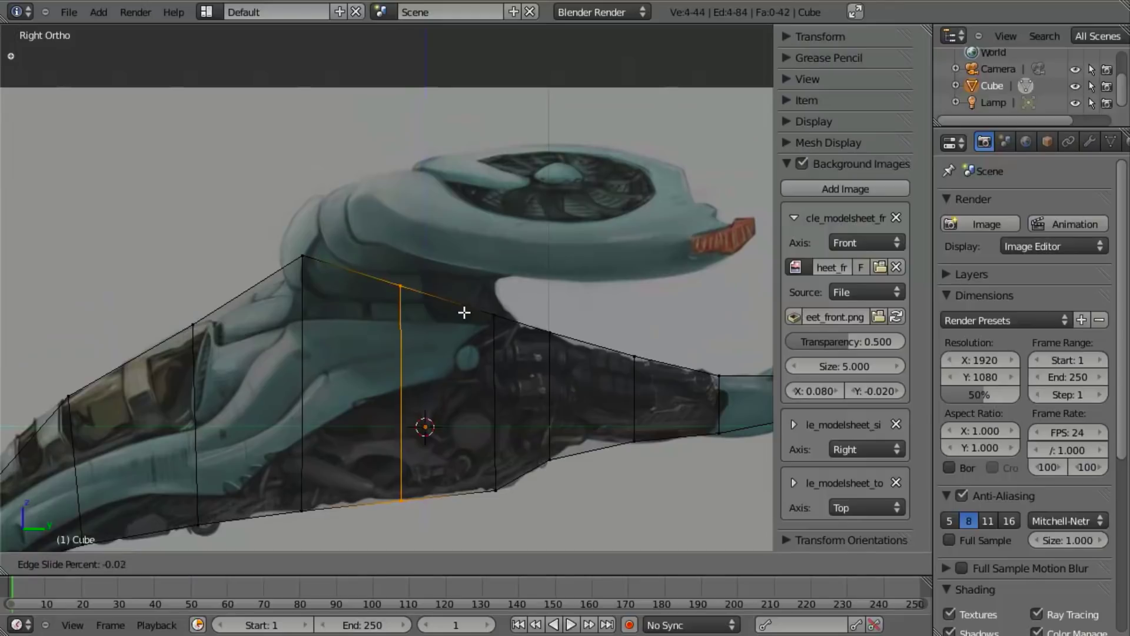
{"action": "left_click", "coordinate": [533, 327]}
Step: Raise the top vertices of the new loop and the next loop to follow the side reference
{"action": "key", "text": "a"}
{"action": "left_click_drag", "start_coordinate": [449, 286], "coordinate": [487, 355]}
{"action": "key", "text": "g"}
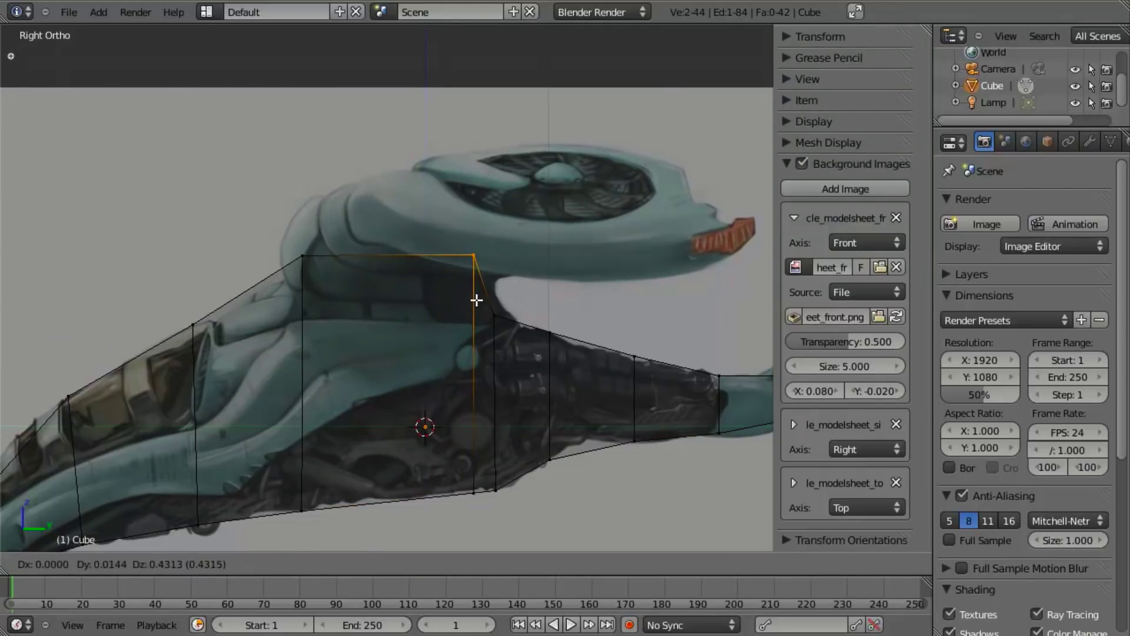
{"action": "left_click", "coordinate": [473, 299]}
{"action": "key", "text": "a"}
{"action": "key", "text": "b"}
{"action": "left_click_drag", "start_coordinate": [477, 299], "coordinate": [510, 348]}
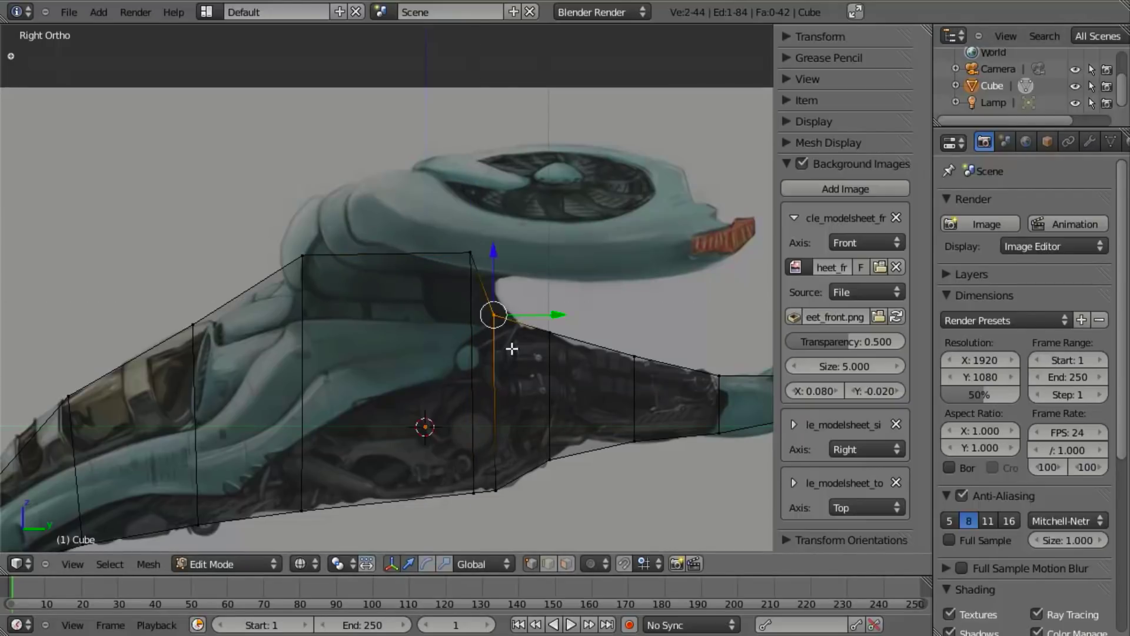
{"action": "key", "text": "g"}
{"action": "left_click", "coordinate": [524, 353]}
Step: Reposition the bottom vertices of both loops to match the side sketch
{"action": "left_click_drag", "start_coordinate": [450, 455], "coordinate": [483, 505]}
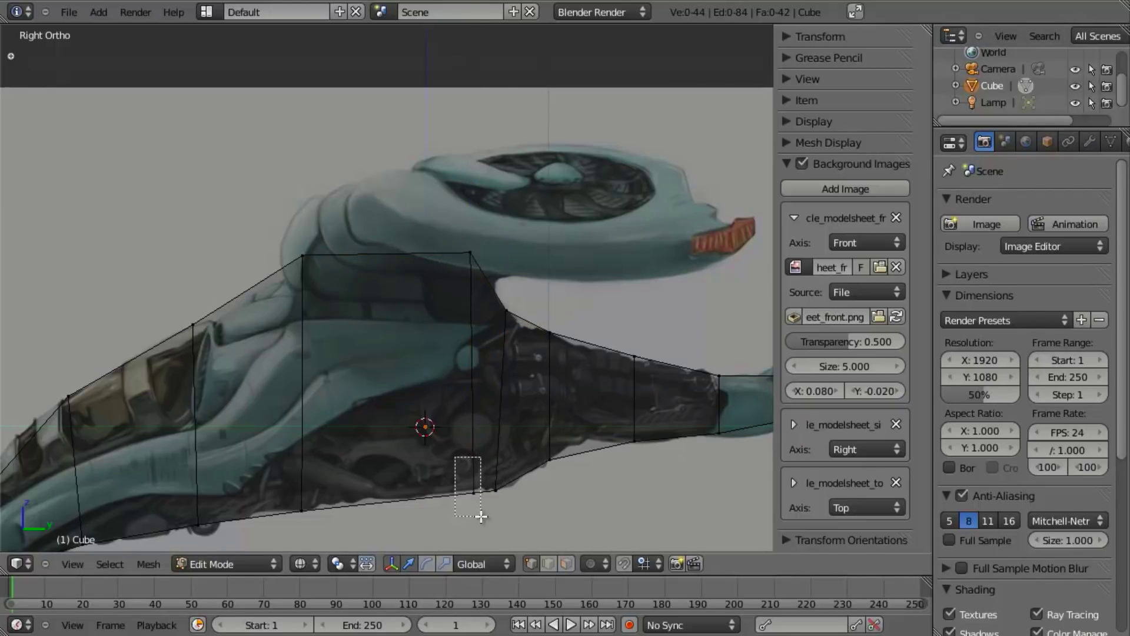
{"action": "key", "text": "g"}
{"action": "left_click", "coordinate": [453, 515]}
{"action": "key", "text": "a"}
{"action": "key", "text": "b"}
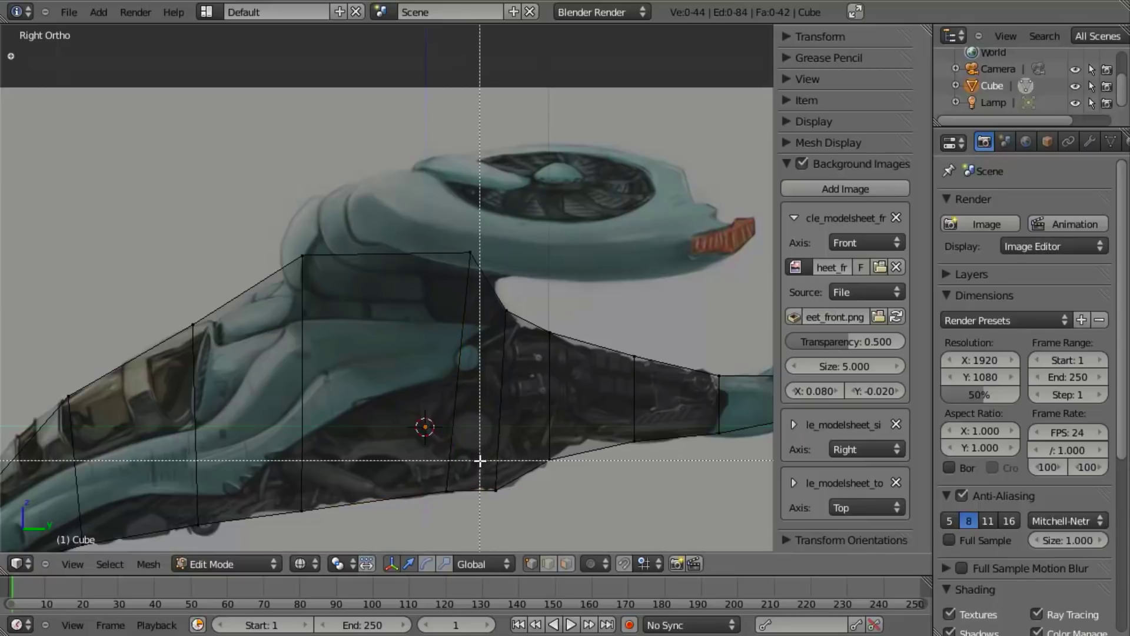
{"action": "left_click_drag", "start_coordinate": [479, 462], "coordinate": [536, 516]}
{"action": "key", "text": "g"}
{"action": "left_click", "coordinate": [548, 511]}
Step: Slide the vertical edge loop under the fan pod toward the tail
{"action": "scroll", "coordinate": [548, 500], "scroll_direction": "down", "scroll_amount": 3}
{"action": "middle_click_drag", "start_coordinate": [545, 457], "coordinate": [541, 452], "text": "shift"}
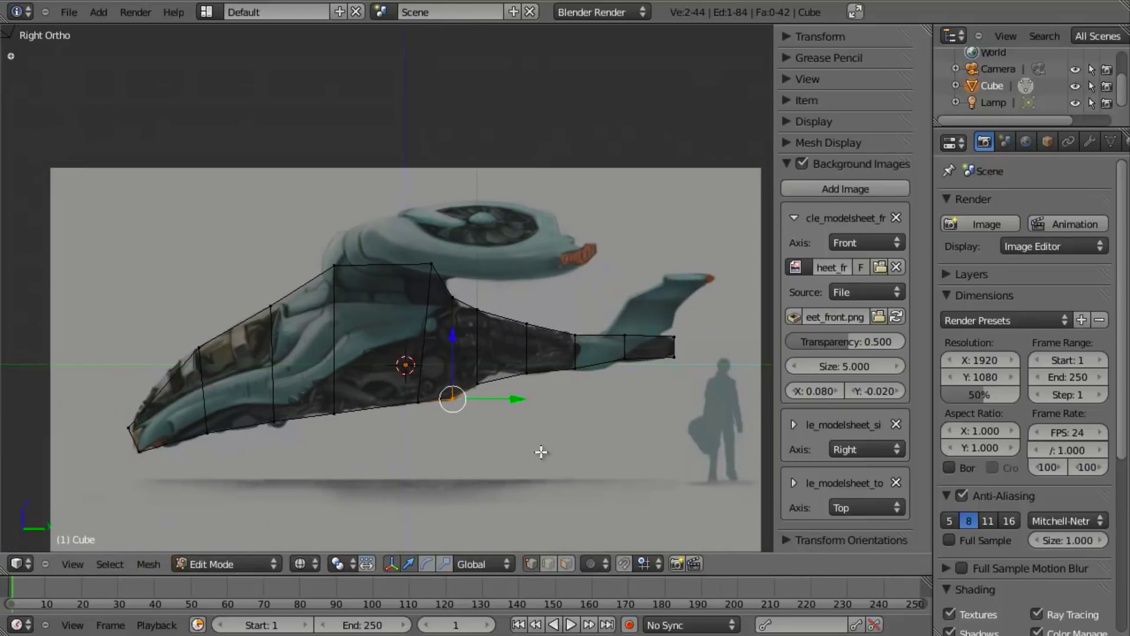
{"action": "scroll", "coordinate": [541, 452], "scroll_direction": "up", "scroll_amount": 3}
{"action": "key", "text": "a"}
{"action": "key", "text": "b"}
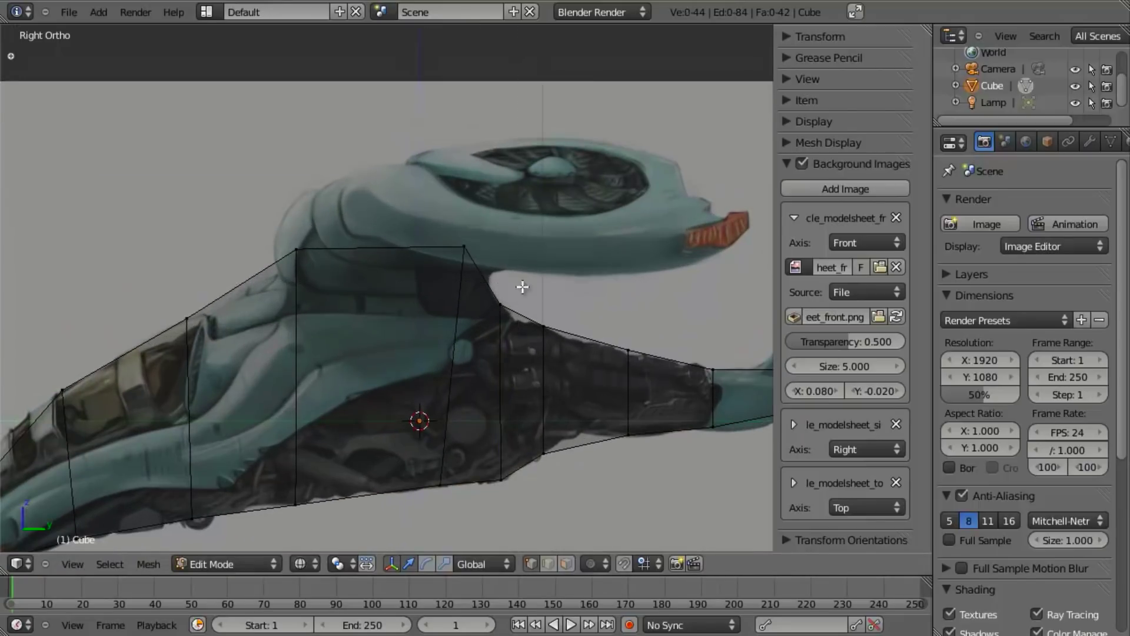
{"action": "left_click_drag", "start_coordinate": [517, 283], "coordinate": [586, 474]}
{"action": "key", "text": "g"}
{"action": "left_click", "coordinate": [608, 489]}
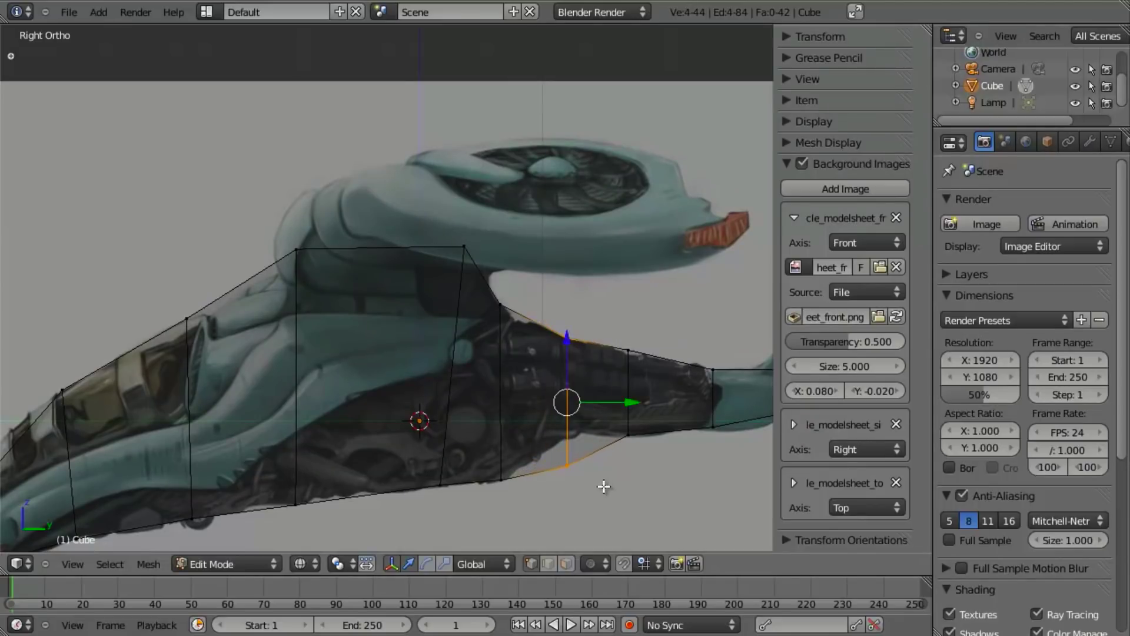
Step: Raise the bottom vertex pair of the loop under the pod
{"action": "key", "text": "a"}
{"action": "key", "text": "b"}
{"action": "left_click_drag", "start_coordinate": [531, 443], "coordinate": [589, 503]}
{"action": "key", "text": "g"}
{"action": "right_click", "coordinate": [598, 513]}
{"action": "key", "text": "a"}
{"action": "key", "text": "g"}
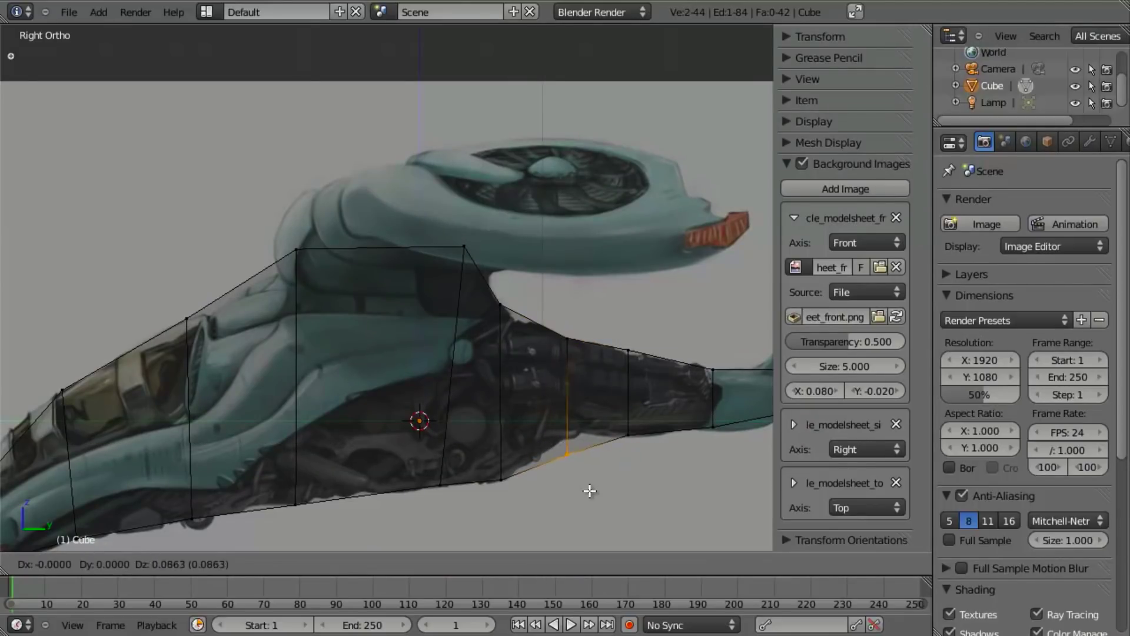
{"action": "left_click", "coordinate": [590, 474]}
Step: Move the upper vertex pair under the pod to follow the reference
{"action": "scroll", "coordinate": [586, 449], "scroll_direction": "down", "scroll_amount": 3}
{"action": "key", "text": "a"}
{"action": "scroll", "coordinate": [527, 407], "scroll_direction": "up", "scroll_amount": 3}
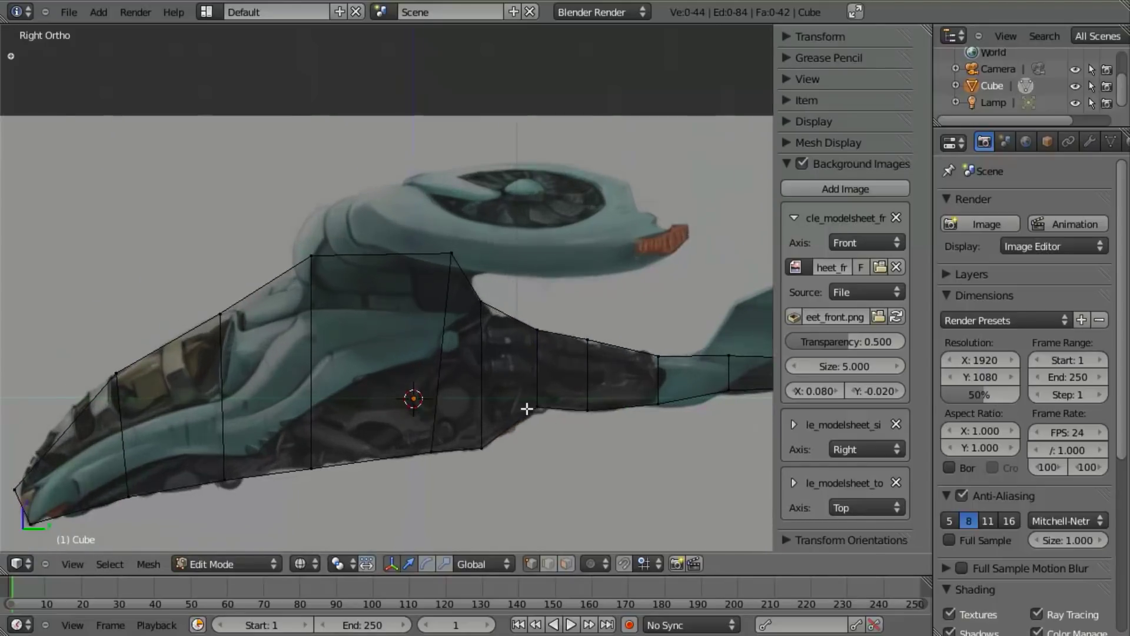
{"action": "key", "text": "b"}
{"action": "left_click_drag", "start_coordinate": [498, 295], "coordinate": [521, 330]}
{"action": "key", "text": "g"}
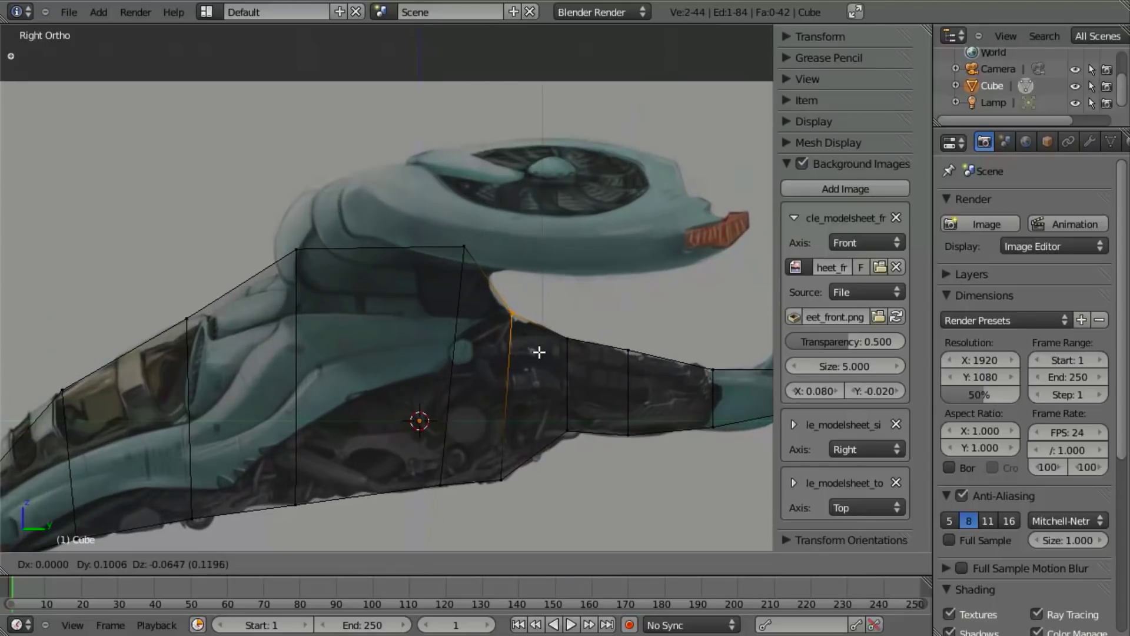
{"action": "left_click", "coordinate": [540, 358]}
Step: Raise the cabin's top vertex pair to match the side profile
{"action": "scroll", "coordinate": [531, 387], "scroll_direction": "down", "scroll_amount": 2}
{"action": "middle_click_drag", "start_coordinate": [426, 406], "coordinate": [488, 412], "text": "shift"}
{"action": "key", "text": "a"}
{"action": "key", "text": "b"}
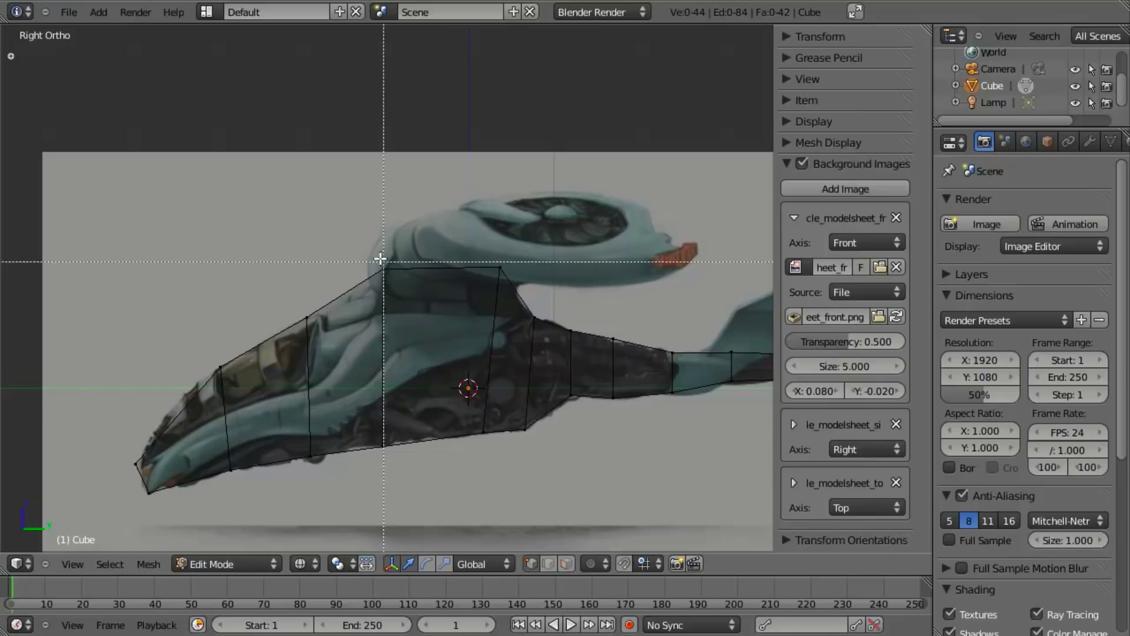
{"action": "left_click_drag", "start_coordinate": [365, 246], "coordinate": [412, 321]}
{"action": "key", "text": "g"}
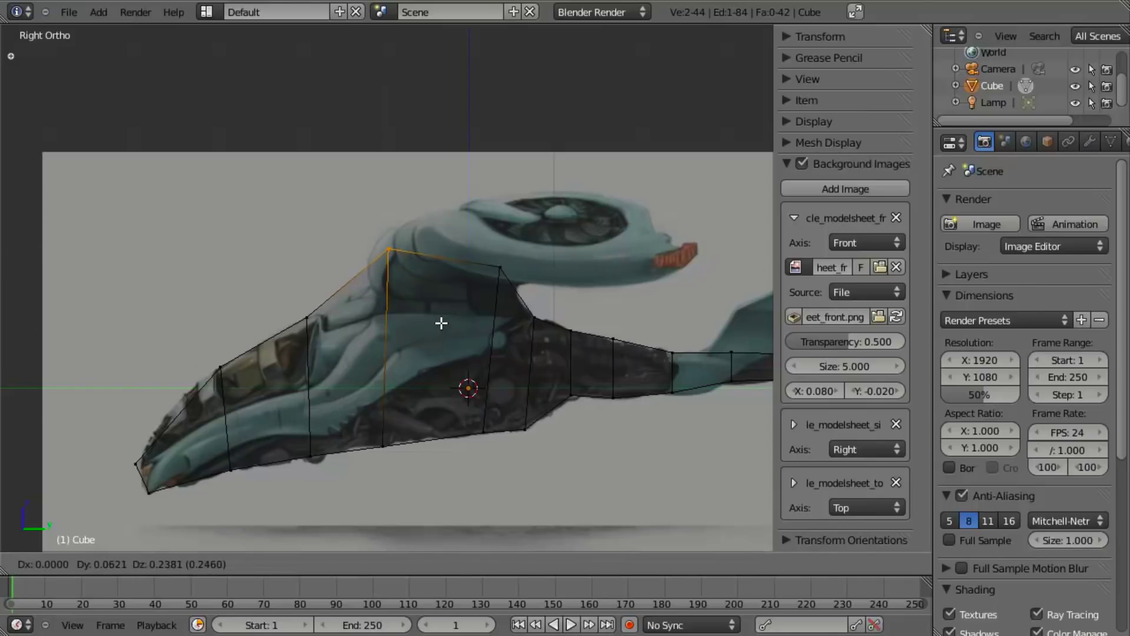
{"action": "left_click", "coordinate": [441, 323]}
Step: Lift the top edge vertically in front view, then adjust it in side view
{"action": "key", "text": "KP_1"}
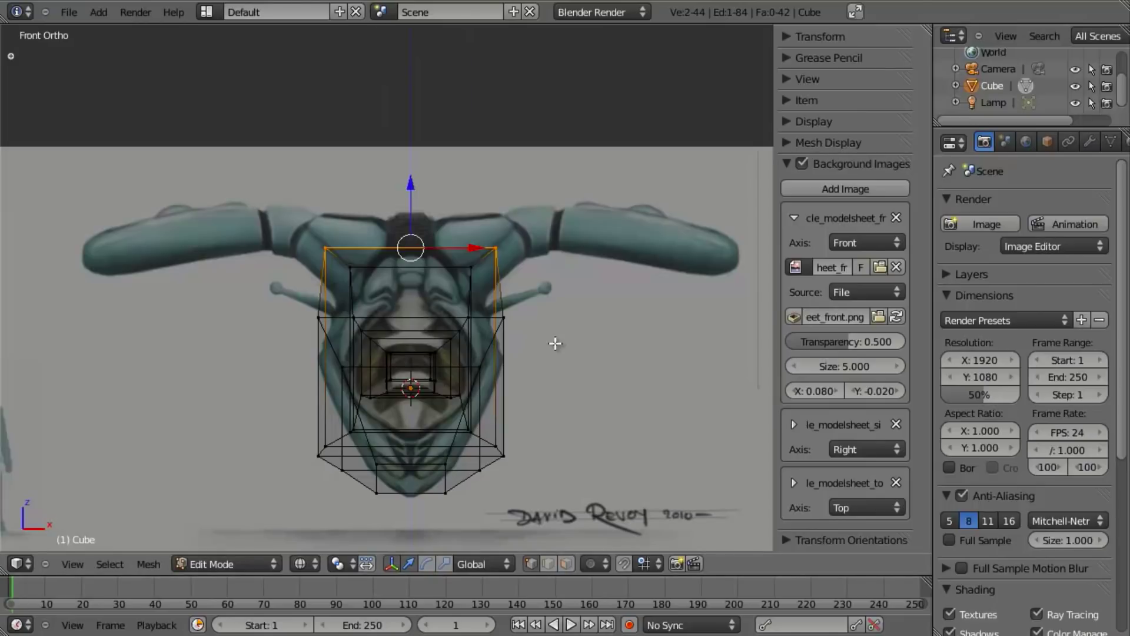
{"action": "key", "text": "g"}
{"action": "key", "text": "z"}
{"action": "left_click", "coordinate": [541, 313]}
{"action": "key", "text": "KP_3"}
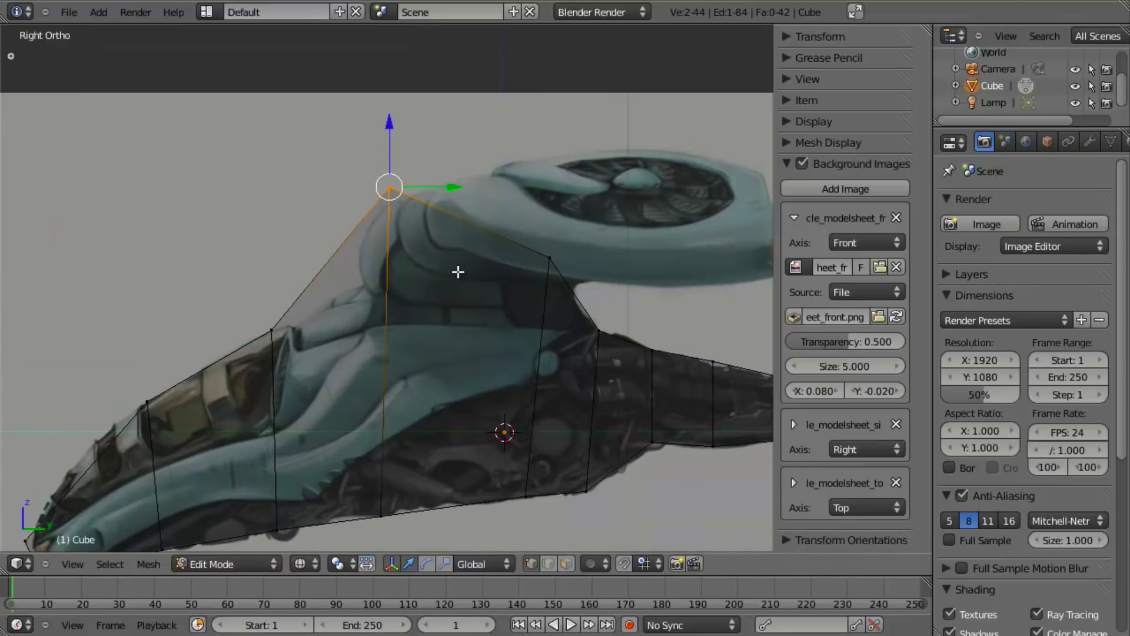
{"action": "key", "text": "g"}
{"action": "left_click", "coordinate": [458, 279]}
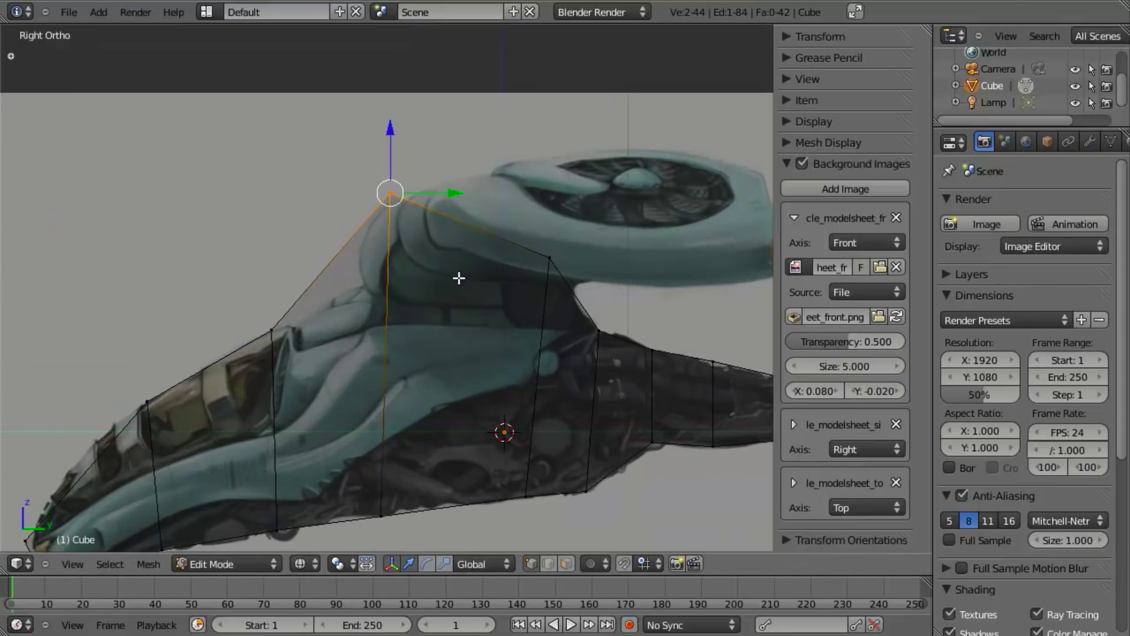
Step: Raise the top vertex under the fan pod to form the hump
{"action": "key", "text": "a"}
{"action": "key", "text": "b"}
{"action": "left_click_drag", "start_coordinate": [460, 183], "coordinate": [570, 319]}
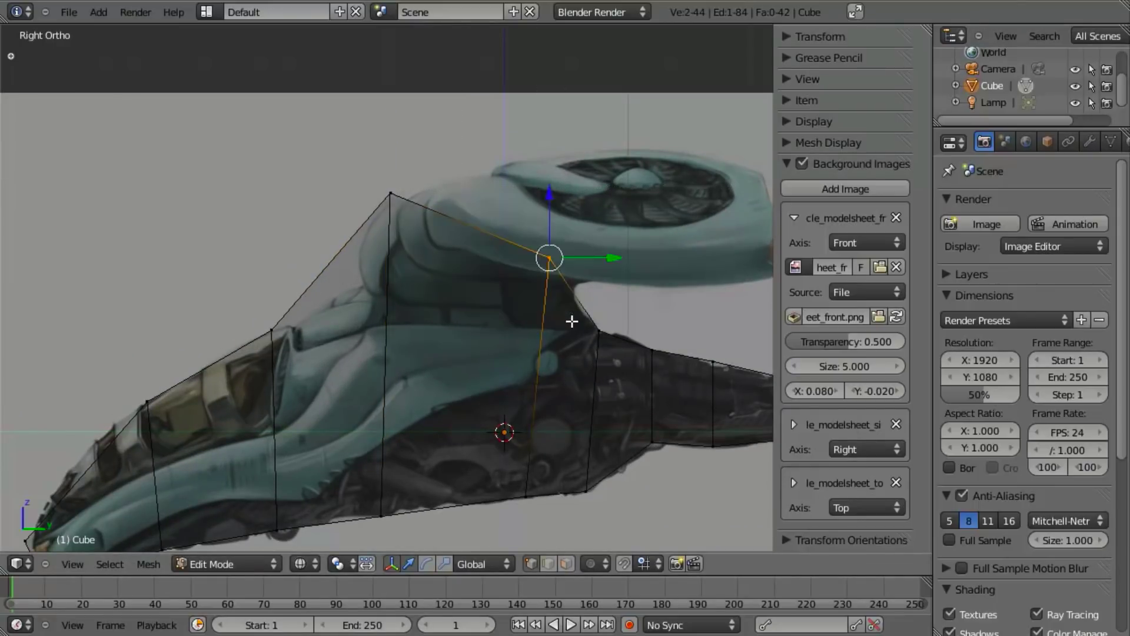
{"action": "key", "text": "g"}
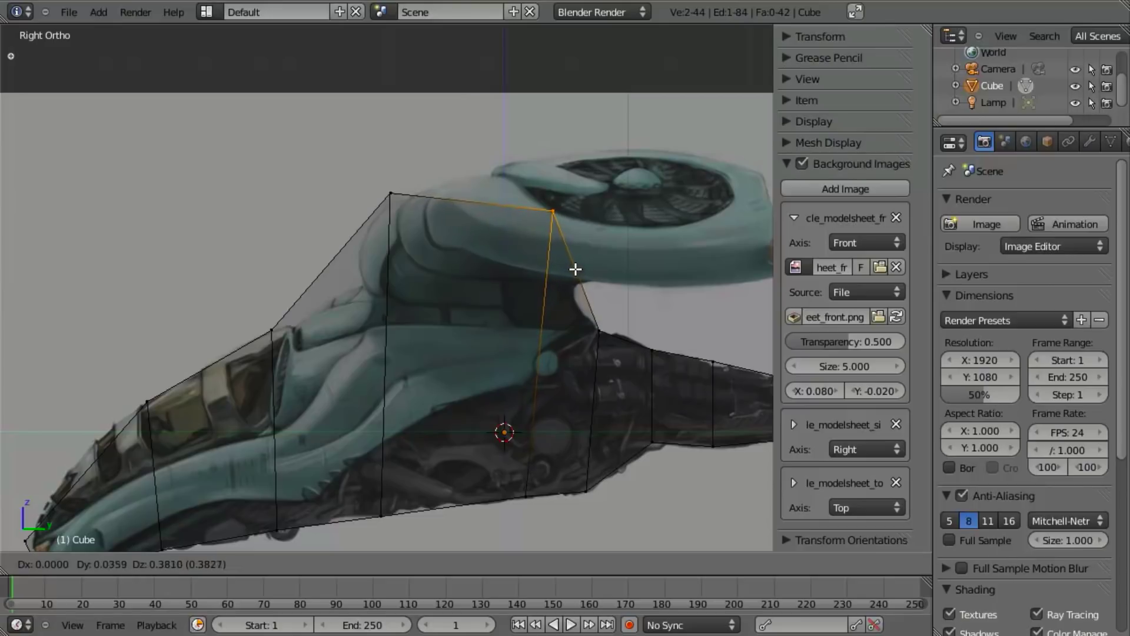
{"action": "left_click", "coordinate": [568, 268]}
Step: Add a loop cut in the cabin and reposition its top vertices
{"action": "key", "text": "a"}
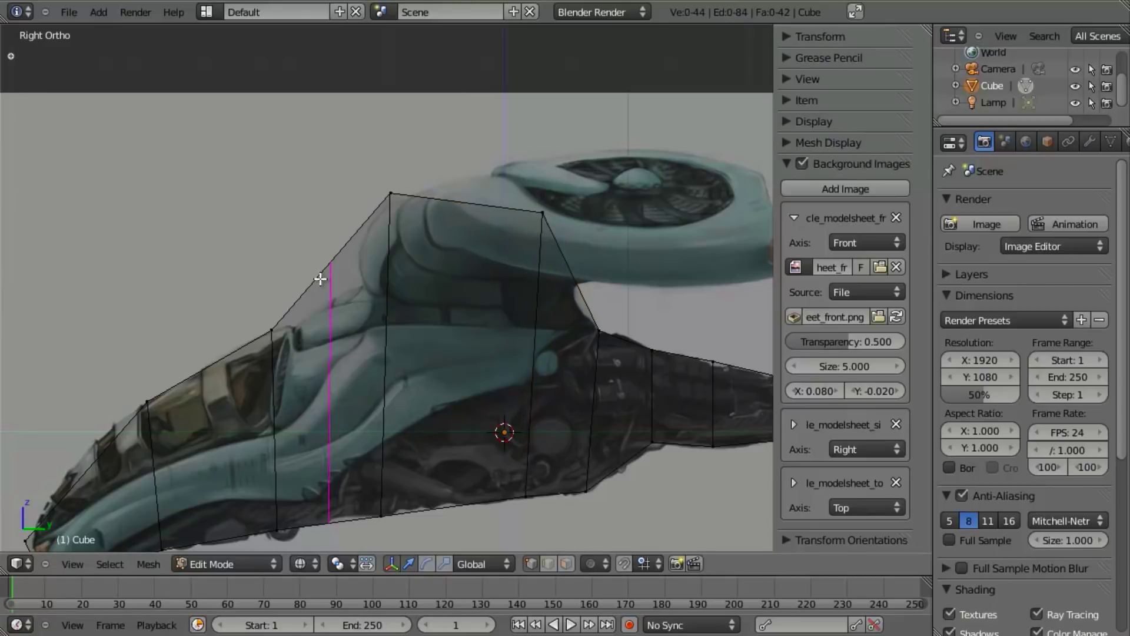
{"action": "left_click", "coordinate": [322, 279]}
{"action": "left_click", "coordinate": [338, 273]}
{"action": "key", "text": "a"}
{"action": "key", "text": "b"}
{"action": "left_click_drag", "start_coordinate": [329, 226], "coordinate": [360, 278]}
{"action": "key", "text": "g"}
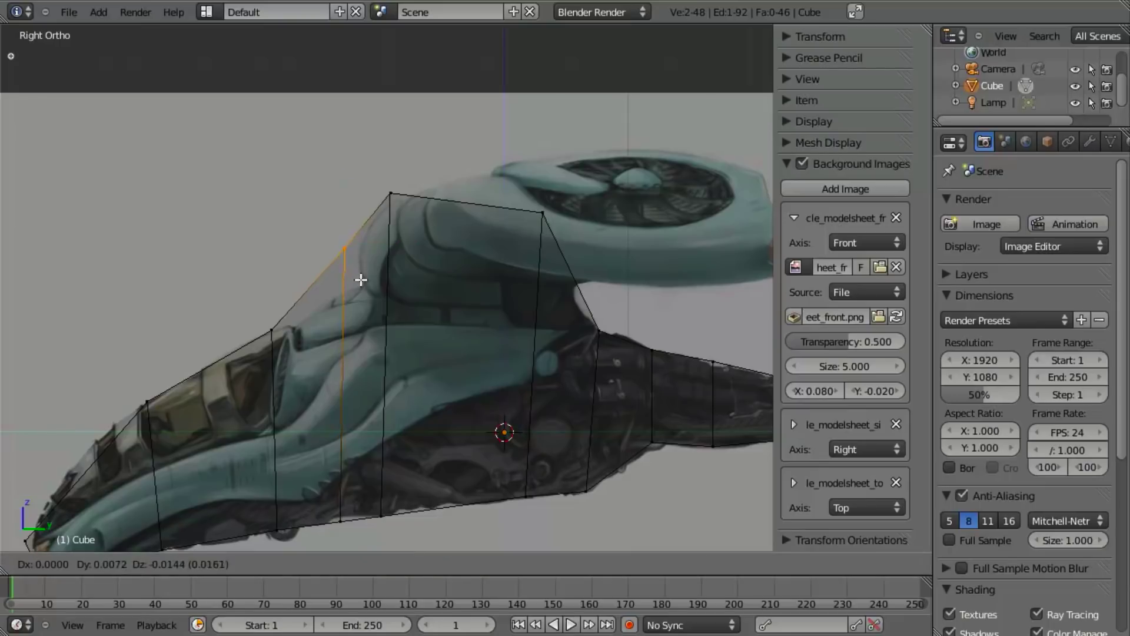
{"action": "left_click", "coordinate": [368, 301]}
{"action": "key", "text": "g"}
{"action": "left_click", "coordinate": [366, 316]}
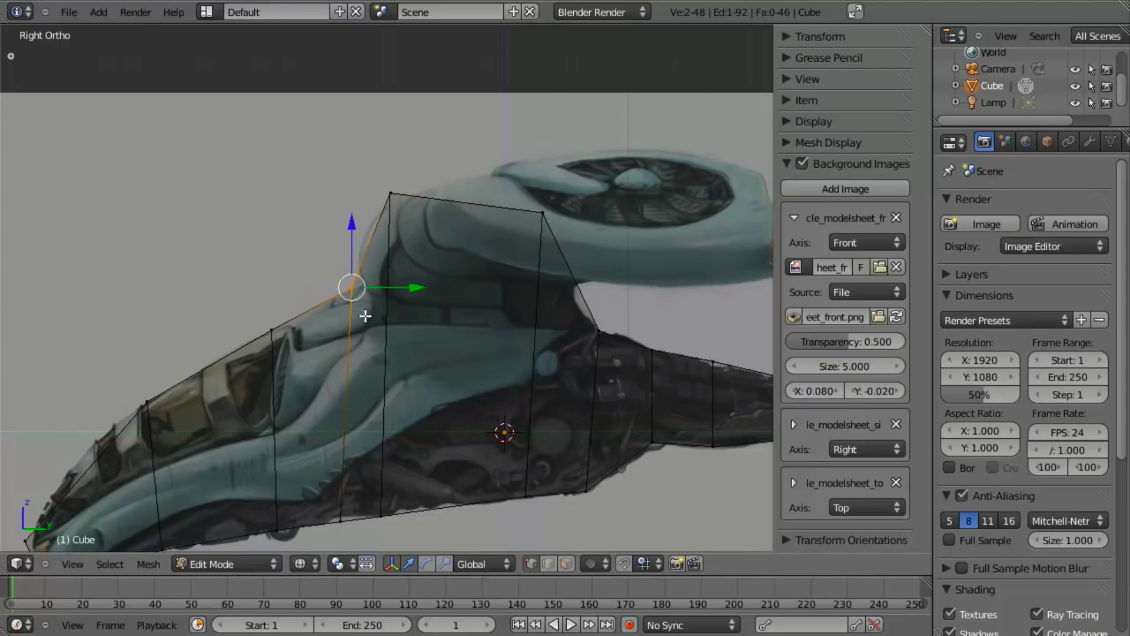
Step: In top view, select the vertices of the hull's edge loop to be narrowed
{"action": "key", "text": "KP_1"}
{"action": "key", "text": "z"}
{"action": "key", "text": "z"}
{"action": "middle_click_drag", "start_coordinate": [576, 350], "coordinate": [576, 325], "text": "shift"}
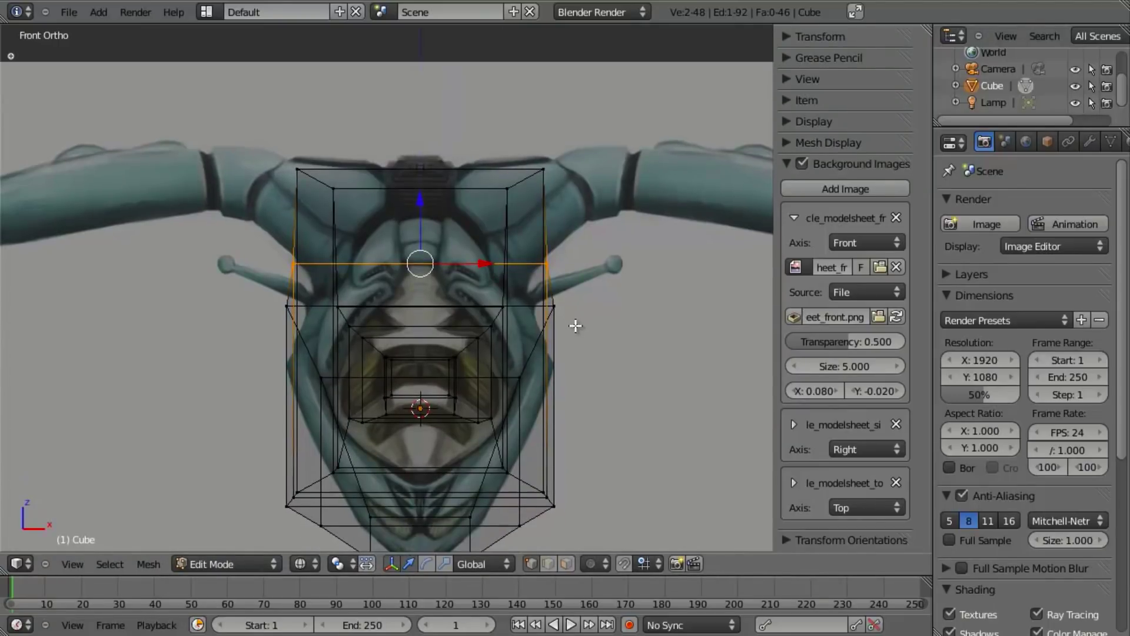
{"action": "key", "text": "KP_7"}
{"action": "scroll", "coordinate": [579, 319], "scroll_direction": "up", "scroll_amount": 2, "text": "shift"}
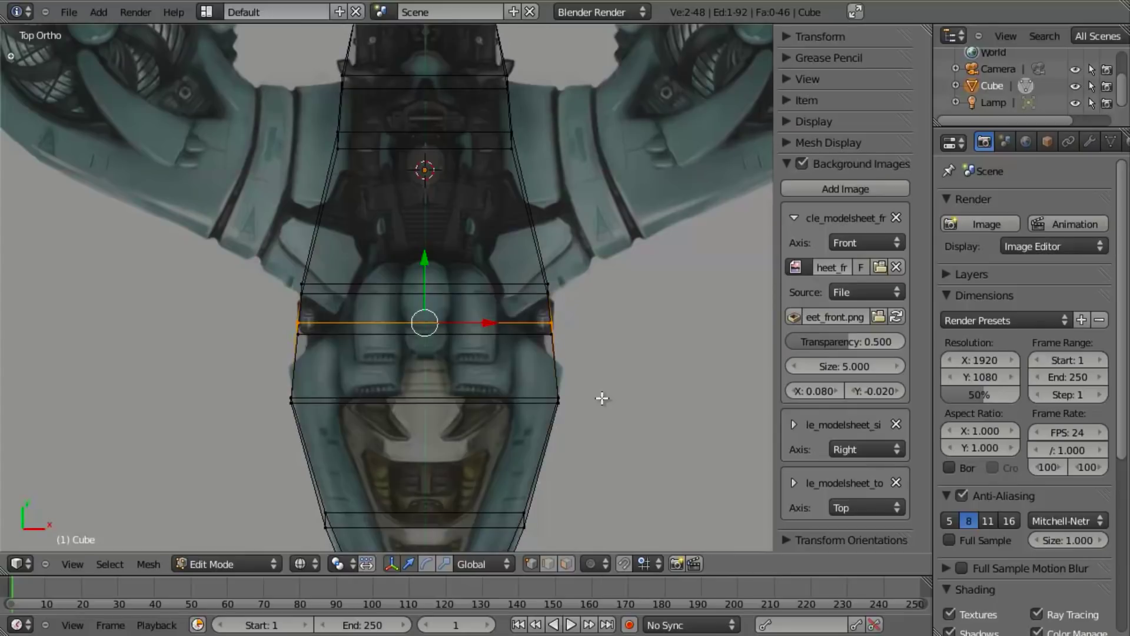
{"action": "key", "text": "s"}
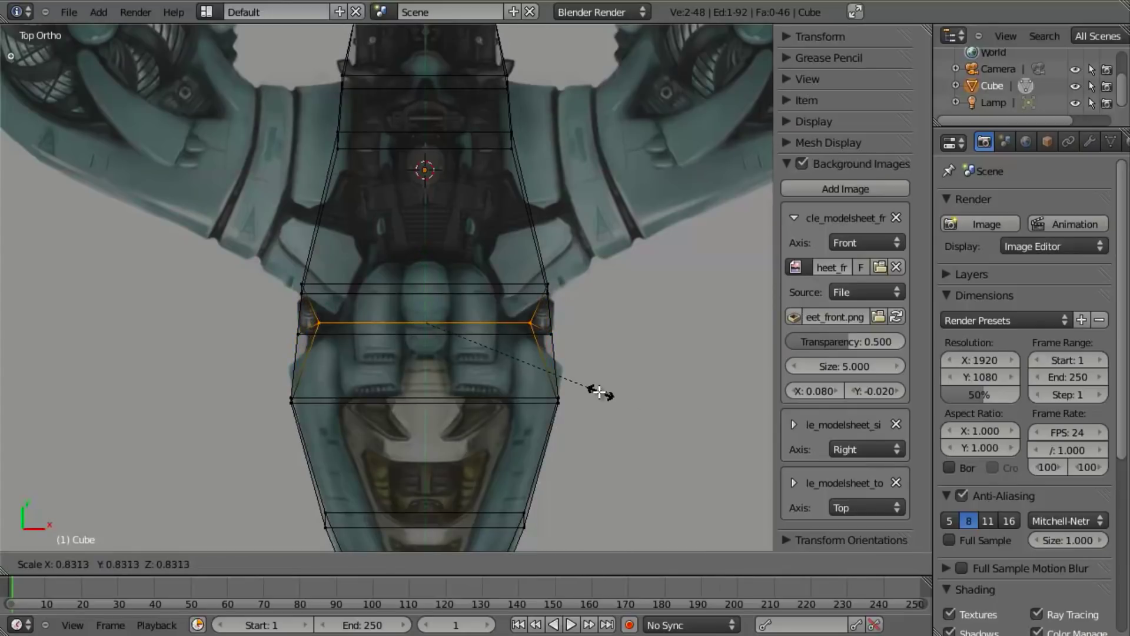
{"action": "right_click", "coordinate": [601, 386]}
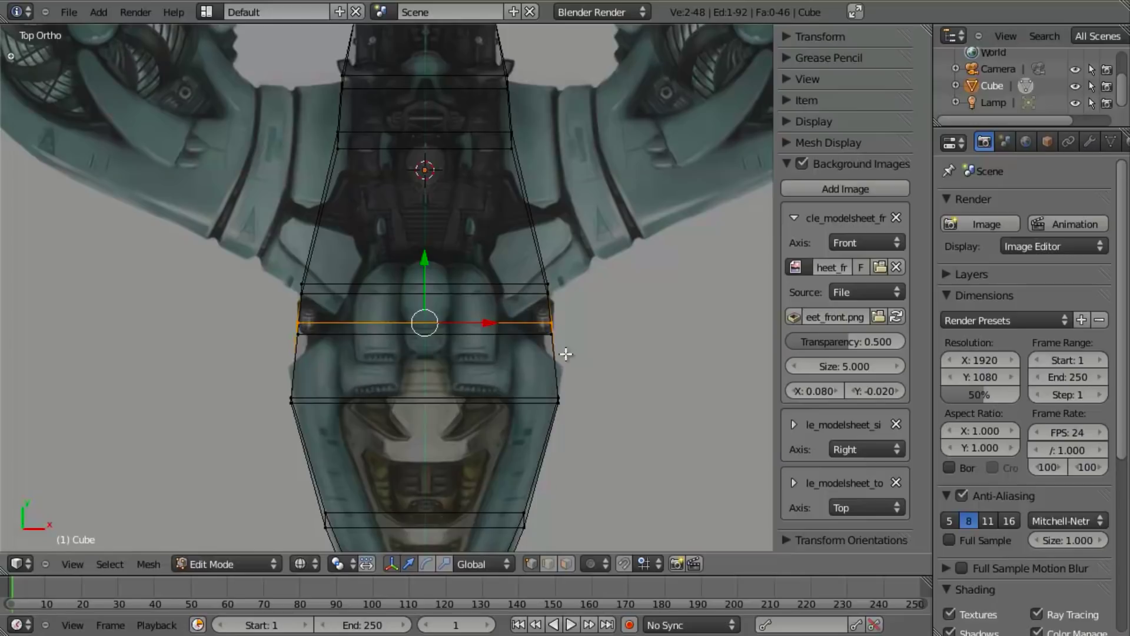
{"action": "right_click", "coordinate": [546, 341], "text": "shift"}
{"action": "right_click", "coordinate": [306, 346], "text": "shift"}
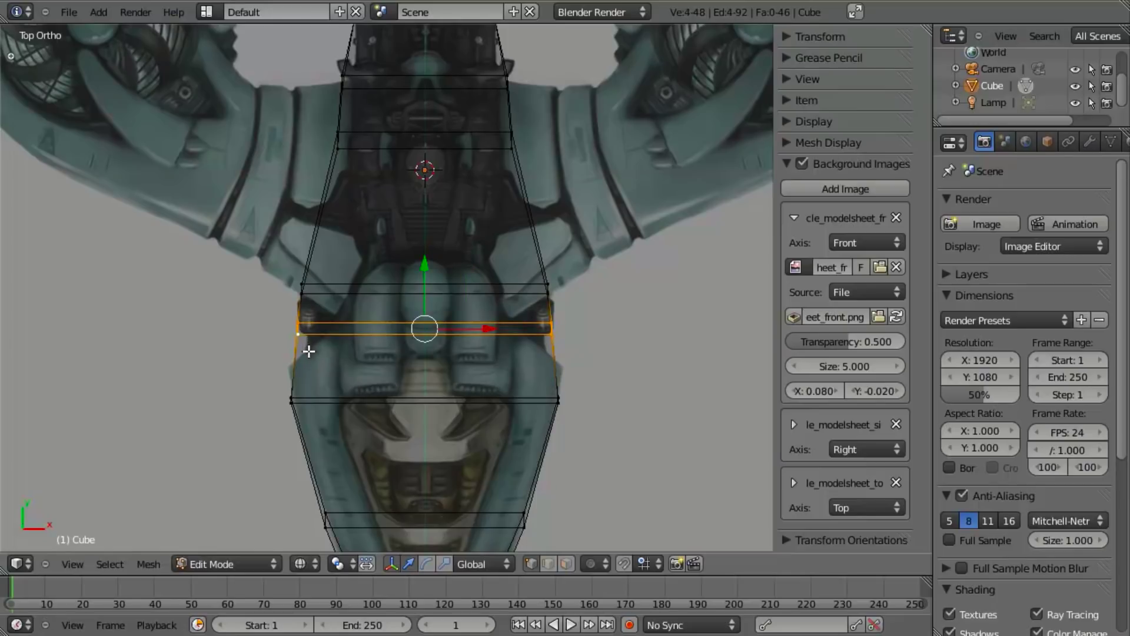
Step: Scale the edge loop narrower along X, then check the hull in solid view
{"action": "key", "text": "s"}
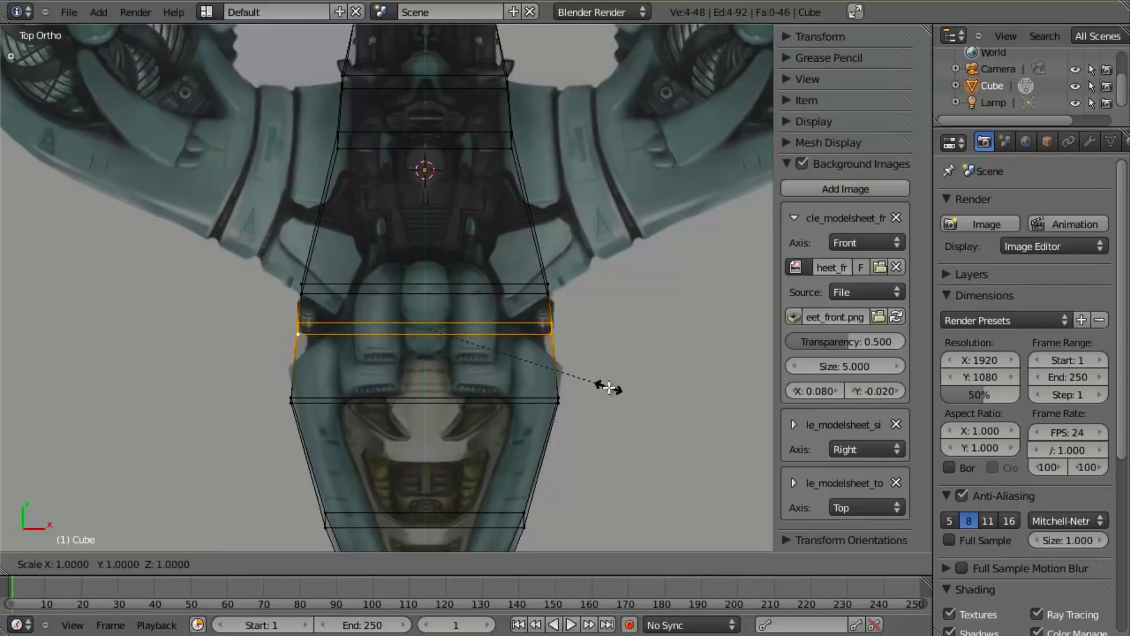
{"action": "key", "text": "x"}
{"action": "left_click", "coordinate": [580, 381]}
{"action": "key", "text": "z"}
{"action": "key", "text": "z"}
{"action": "scroll", "coordinate": [563, 401], "scroll_direction": "down", "scroll_amount": 2}
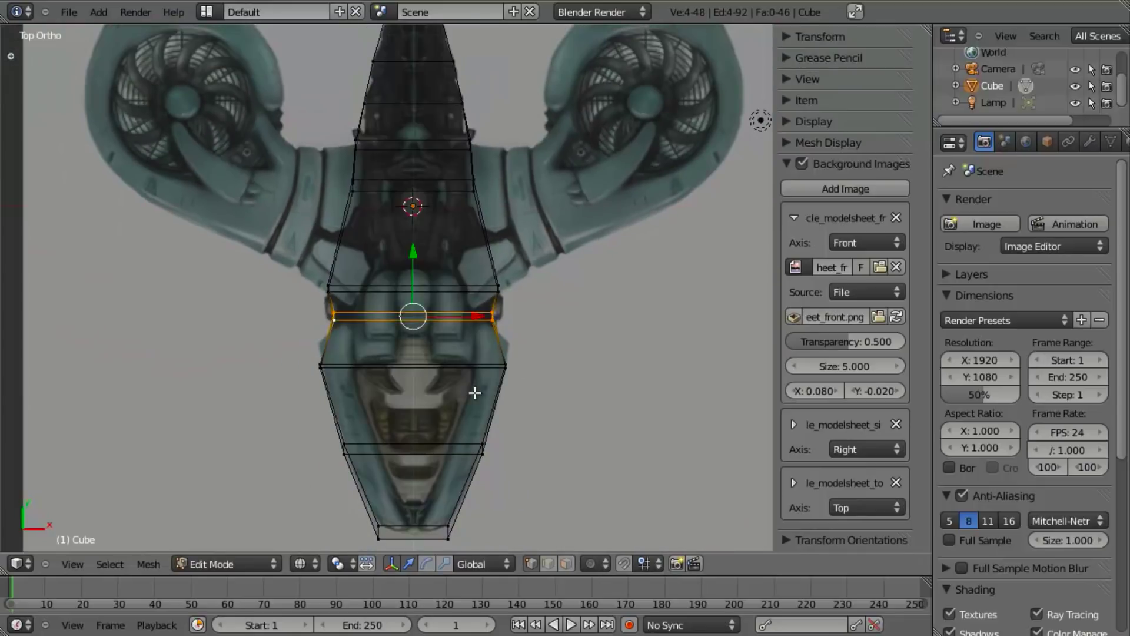
{"action": "key", "text": "a"}
{"action": "scroll", "coordinate": [442, 410], "scroll_direction": "up", "scroll_amount": 3}
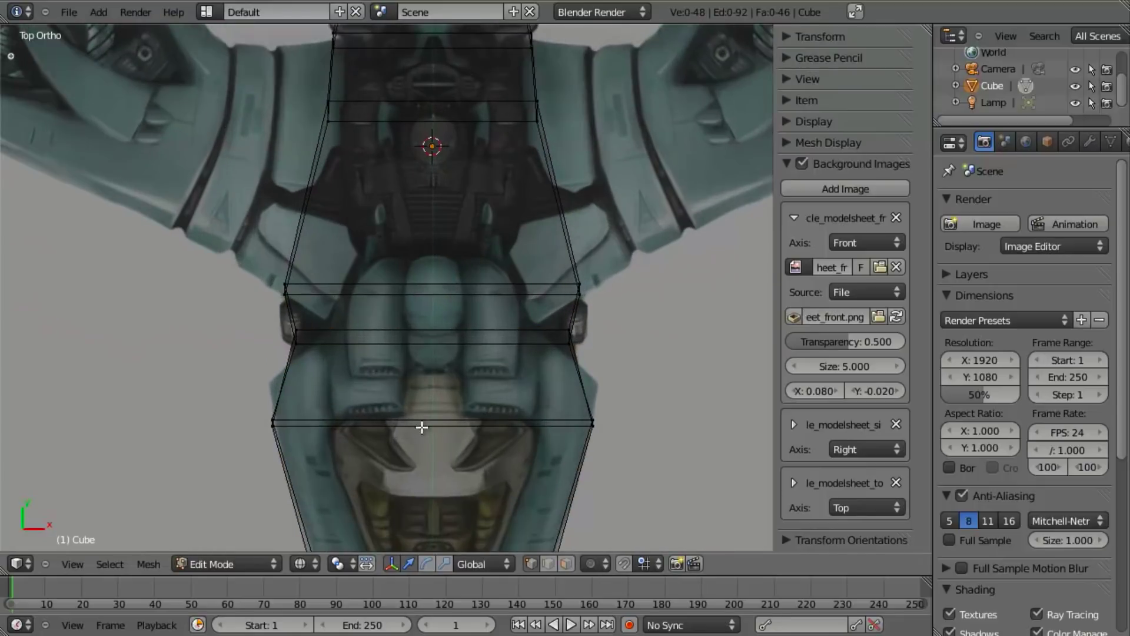
{"action": "mouse_move", "coordinate": [419, 424]}
{"action": "middle_mouse_down"}
{"action": "mouse_move", "coordinate": [343, 336]}
{"action": "mouse_move", "coordinate": [386, 408]}
{"action": "mouse_move", "coordinate": [255, 348]}
{"action": "middle_mouse_up"}
Step: Select the front-section edge loop and edge-slide it slightly back in top view
{"action": "key", "text": "z"}
{"action": "scroll", "coordinate": [295, 376], "scroll_direction": "down", "scroll_amount": 4}
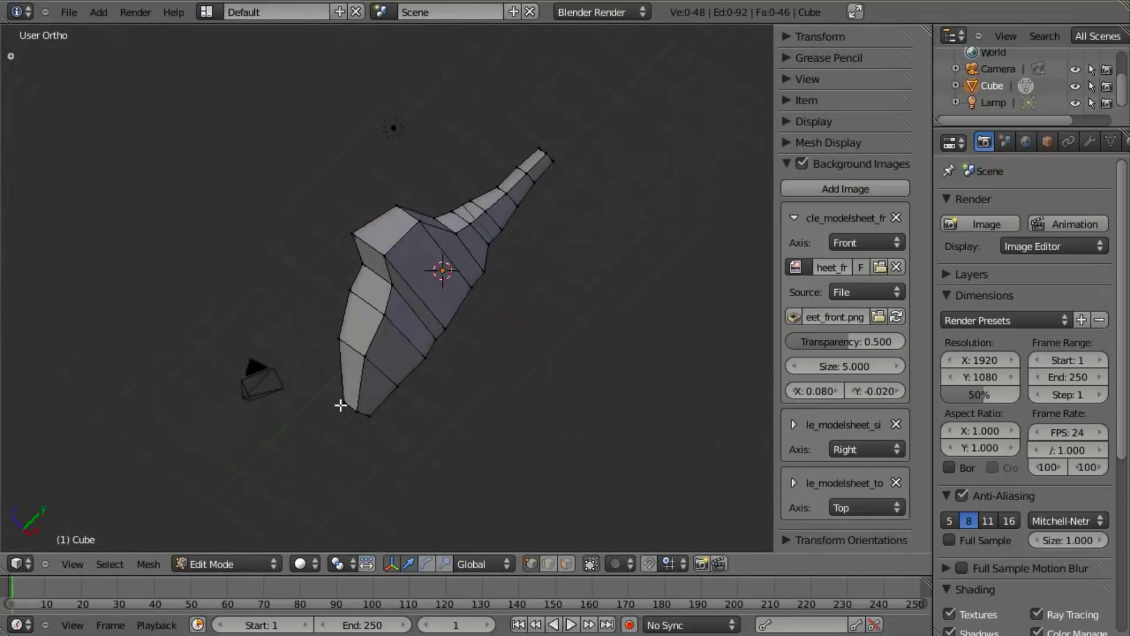
{"action": "middle_click_drag", "start_coordinate": [341, 404], "coordinate": [383, 351]}
{"action": "scroll", "coordinate": [383, 351], "scroll_direction": "up", "scroll_amount": 3}
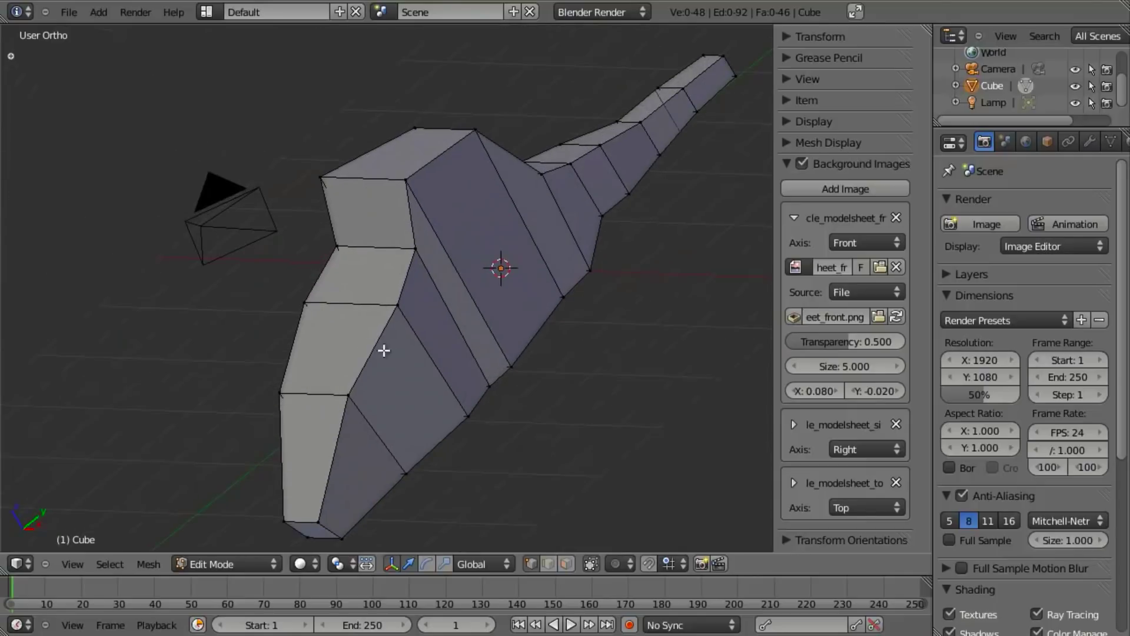
{"action": "right_click", "coordinate": [416, 332], "text": "alt"}
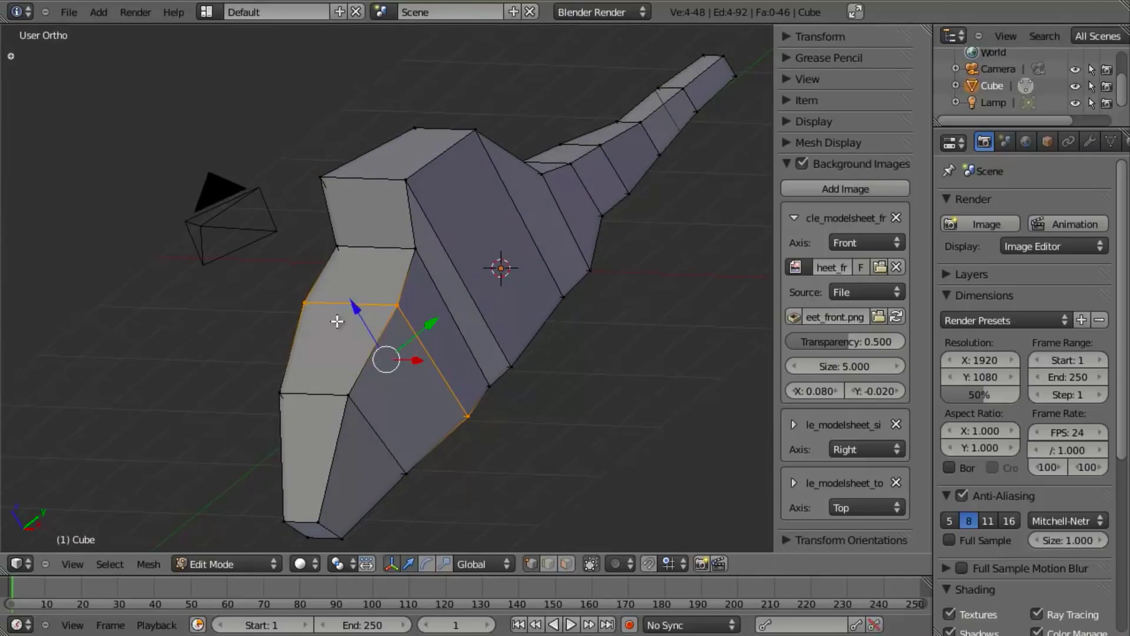
{"action": "key", "text": "z"}
{"action": "key", "text": "z"}
{"action": "key", "text": "KP_7"}
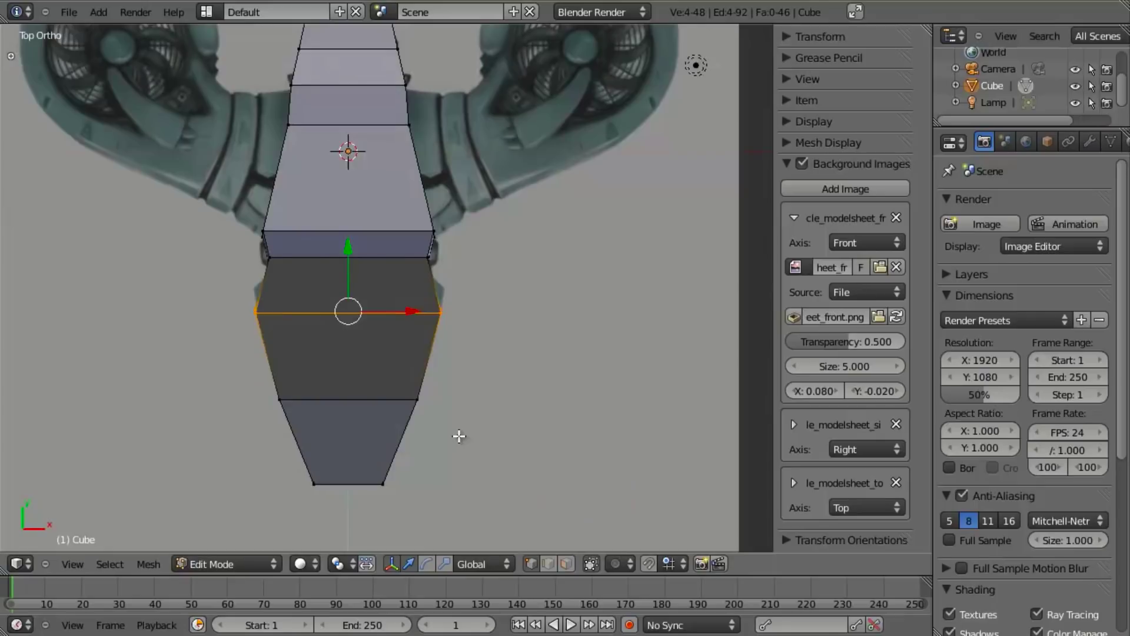
{"action": "key", "text": "z"}
{"action": "key", "text": "ctrl+e"}
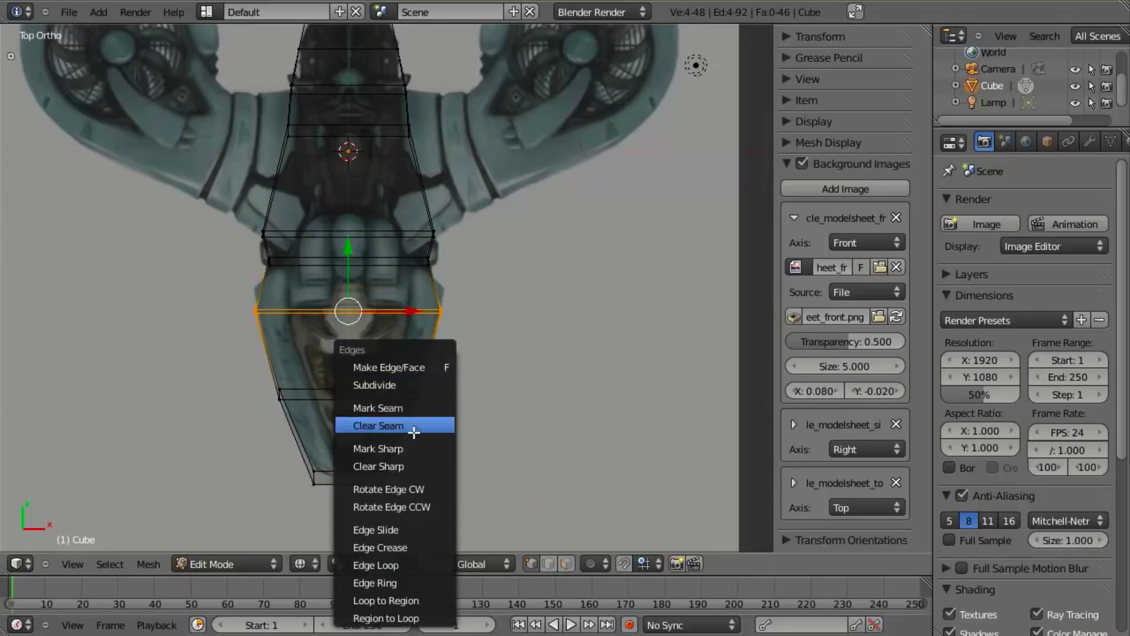
{"action": "key", "text": "ctrl+e"}
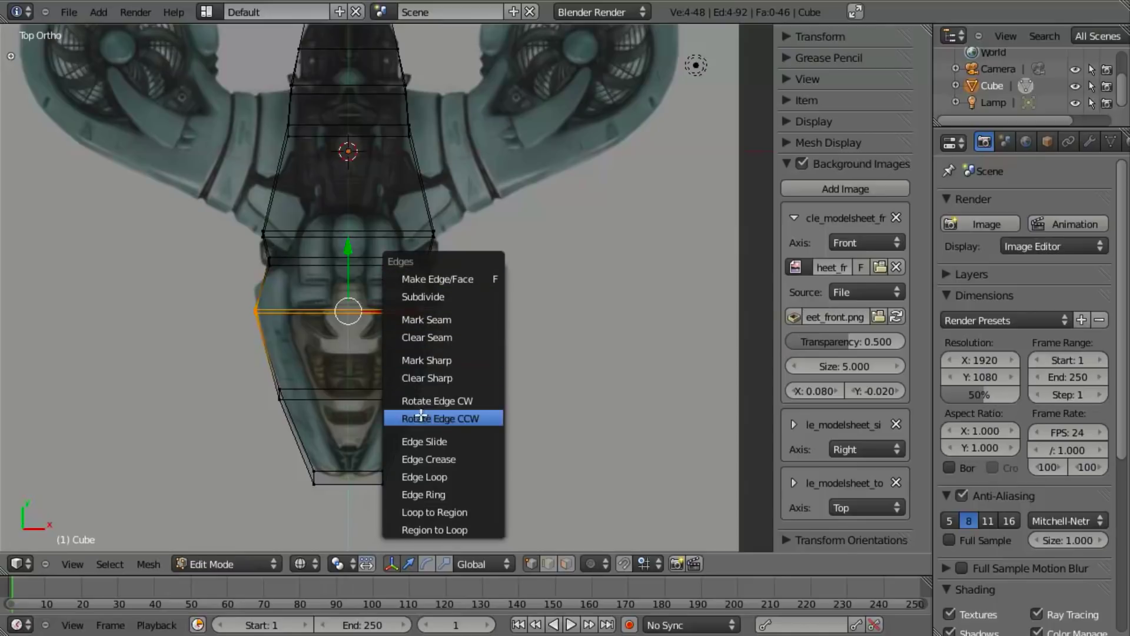
{"action": "left_click", "coordinate": [455, 441]}
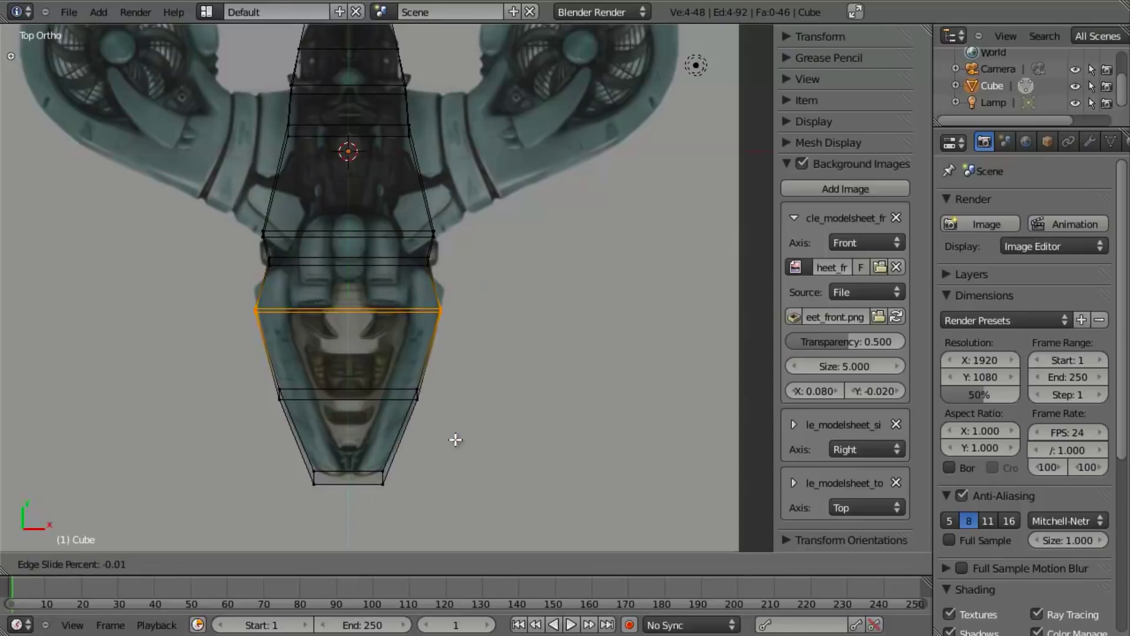
{"action": "left_click", "coordinate": [465, 409]}
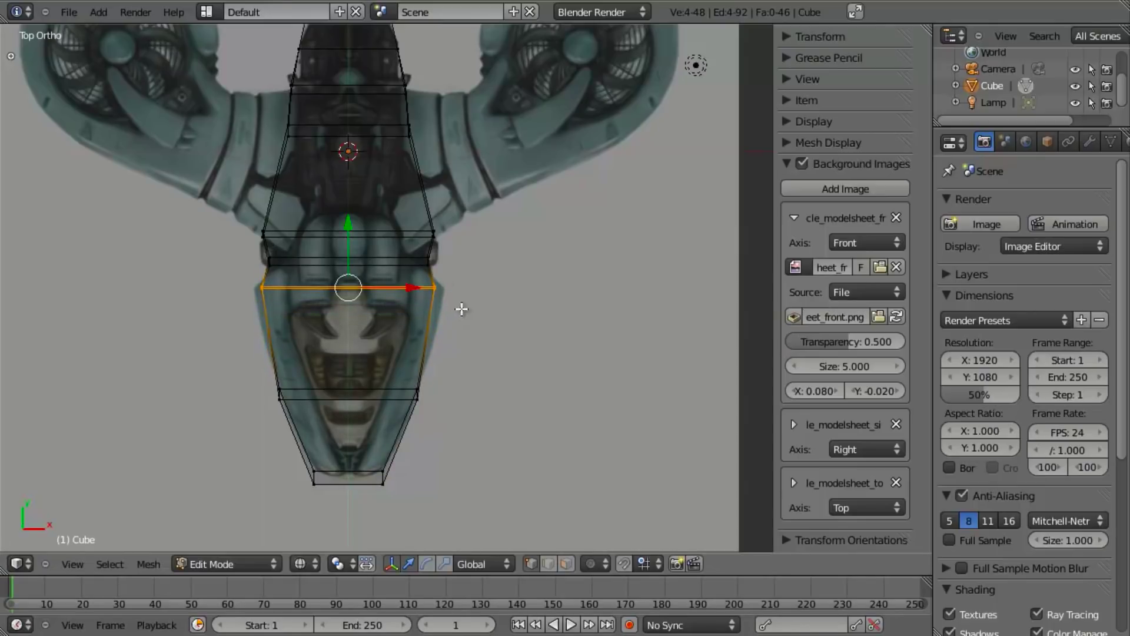
Step: Widen the slid edge loop along X to match the top-view outline
{"action": "key", "text": "s"}
{"action": "key", "text": "x"}
{"action": "left_click", "coordinate": [527, 320]}
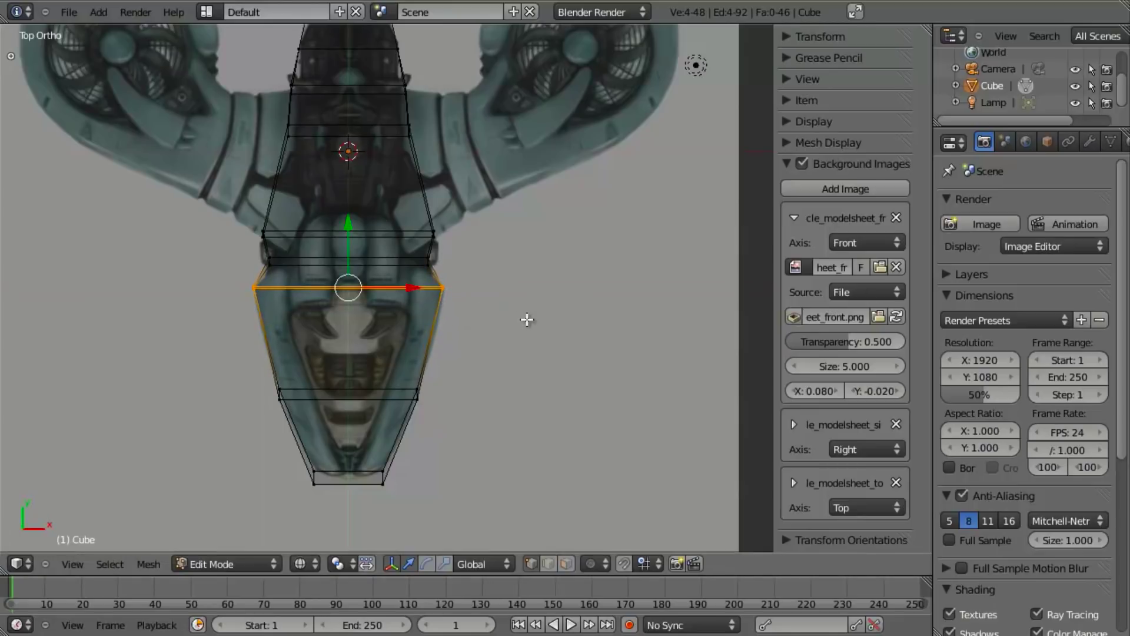
{"action": "key", "text": "KP_3"}
Step: Lower the hull's top face, then extrude it upward toward the fan pod
{"action": "scroll", "coordinate": [476, 346], "scroll_direction": "up", "scroll_amount": 1}
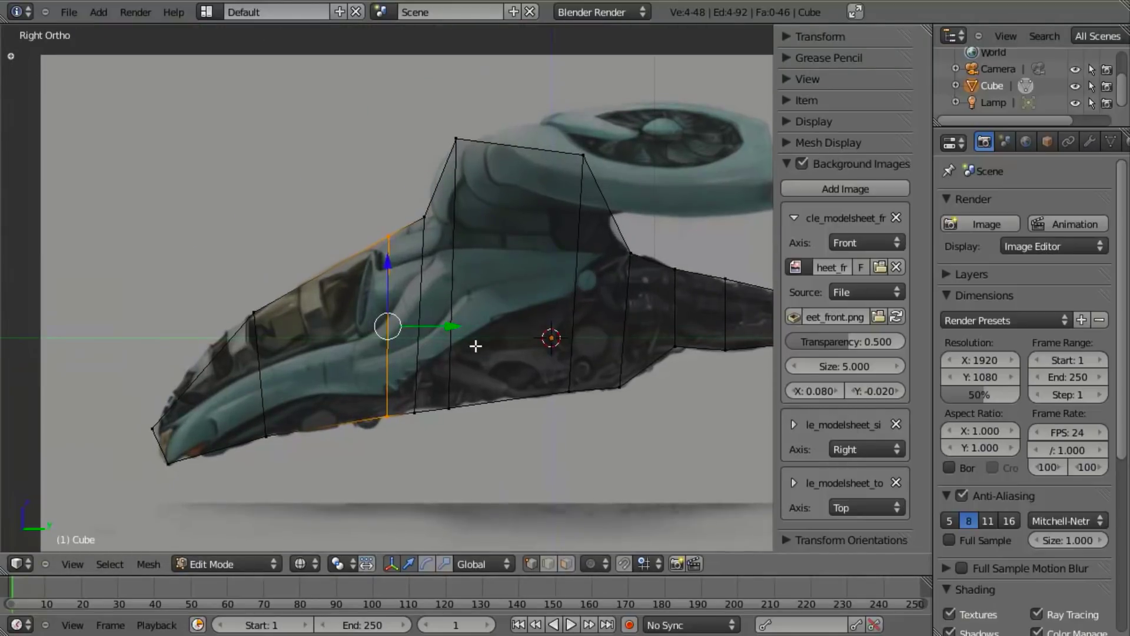
{"action": "middle_click_drag", "start_coordinate": [454, 402], "coordinate": [450, 386], "text": "shift"}
{"action": "scroll", "coordinate": [446, 322], "scroll_direction": "down", "scroll_amount": 2}
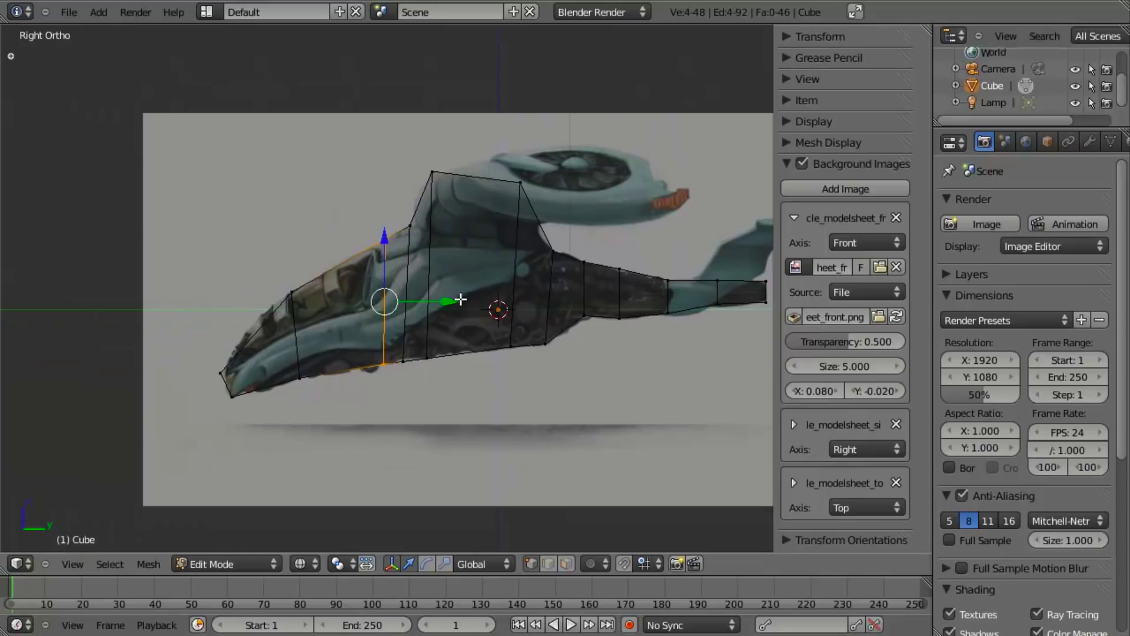
{"action": "middle_click_drag", "start_coordinate": [462, 297], "coordinate": [426, 318], "text": "shift"}
{"action": "scroll", "coordinate": [412, 294], "scroll_direction": "up", "scroll_amount": 2}
{"action": "key", "text": "a"}
{"action": "scroll", "coordinate": [513, 269], "scroll_direction": "up", "scroll_amount": 1}
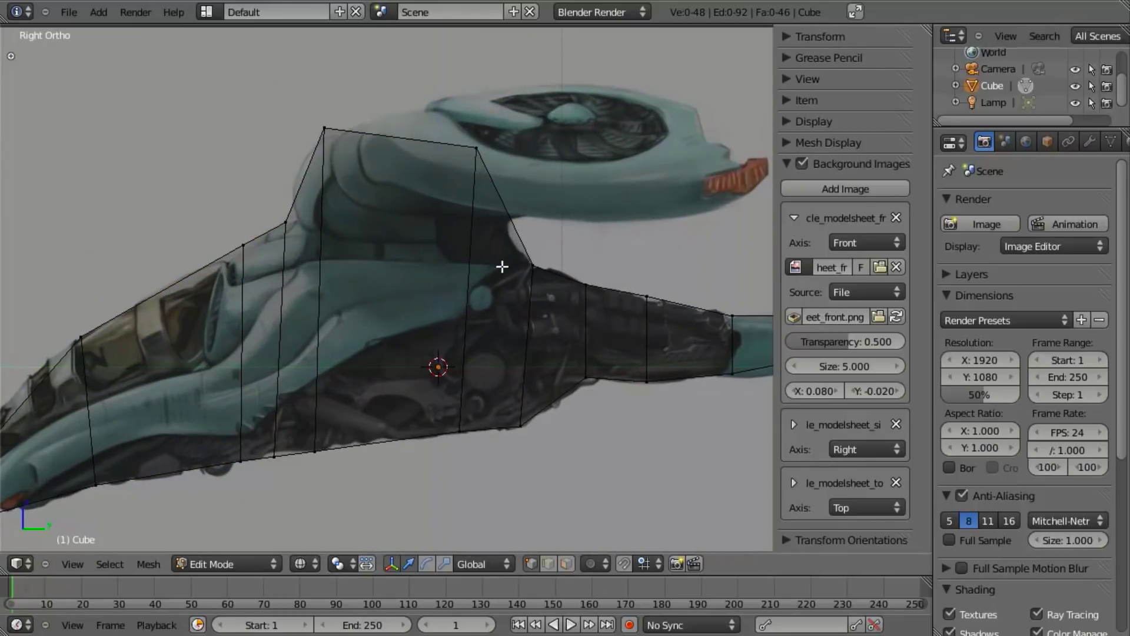
{"action": "key", "text": "b"}
{"action": "left_click_drag", "start_coordinate": [315, 108], "coordinate": [550, 192]}
{"action": "key", "text": "g"}
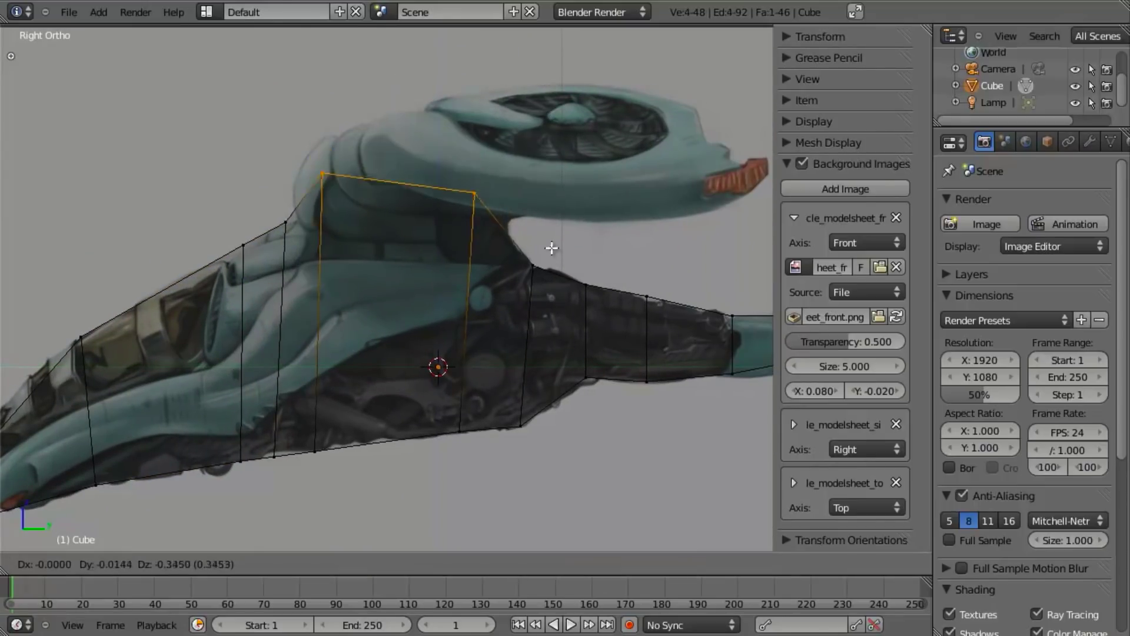
{"action": "left_click", "coordinate": [546, 284]}
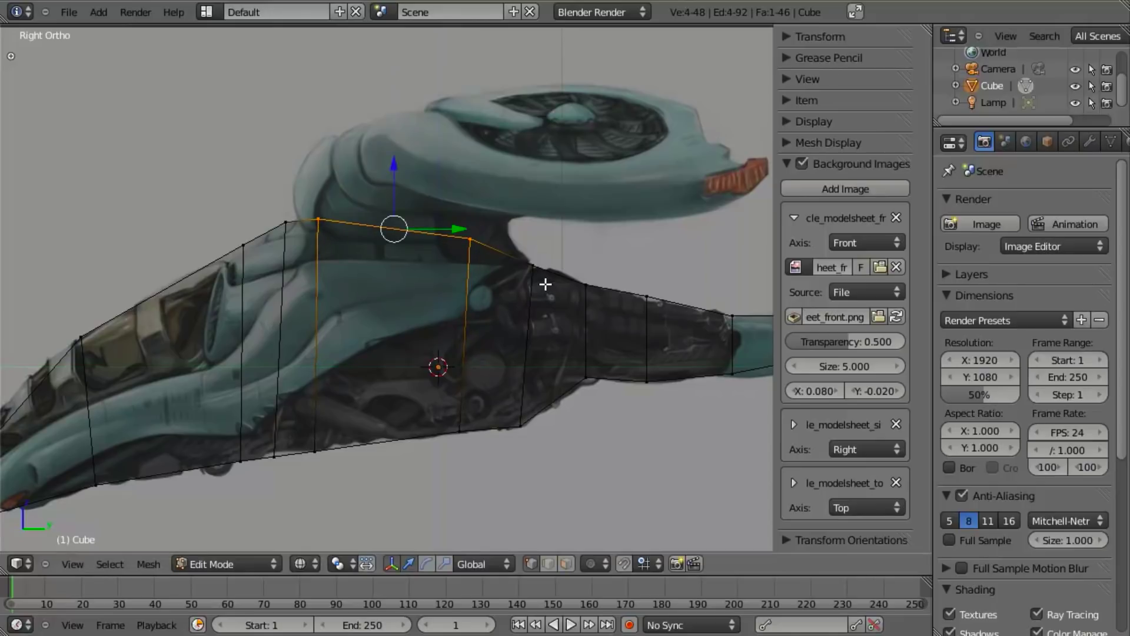
{"action": "key", "text": "e"}
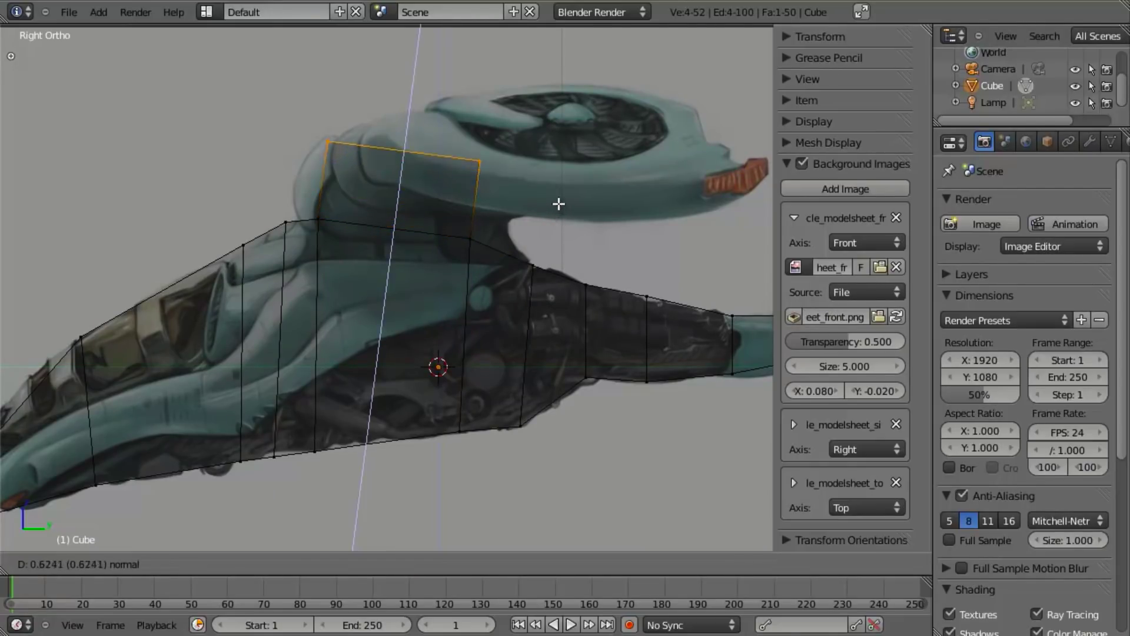
{"action": "left_click", "coordinate": [561, 199]}
Step: Move the hump's front vertices onto the canopy profile and select its rear vertices
{"action": "right_click", "coordinate": [318, 219]}
{"action": "key", "text": "g"}
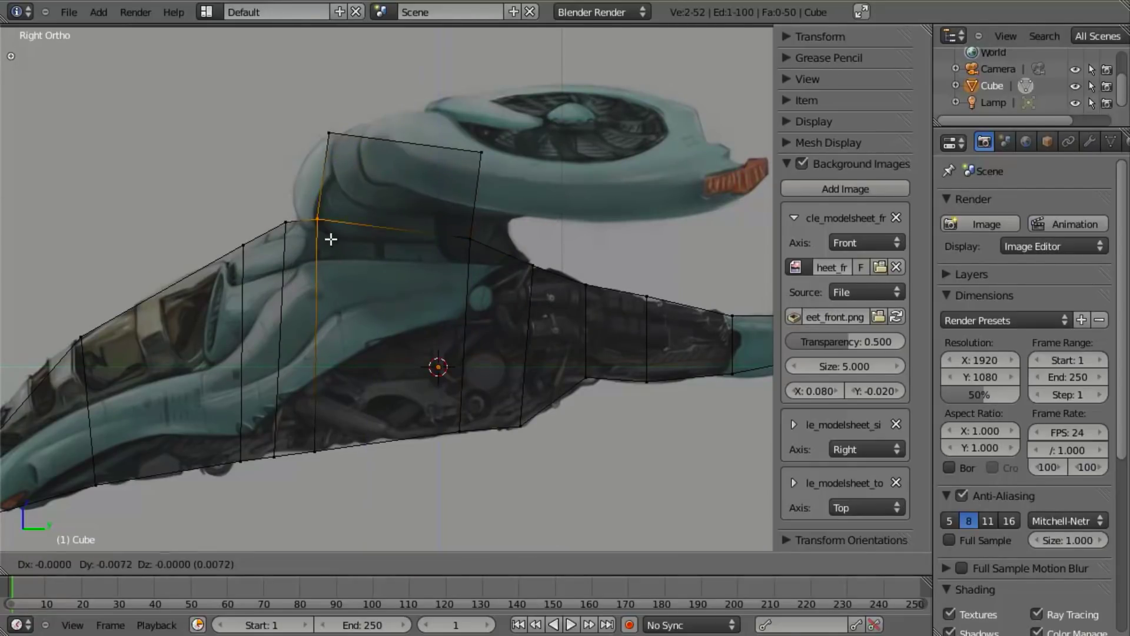
{"action": "left_click", "coordinate": [318, 239]}
{"action": "right_click", "coordinate": [285, 223]}
{"action": "key", "text": "g"}
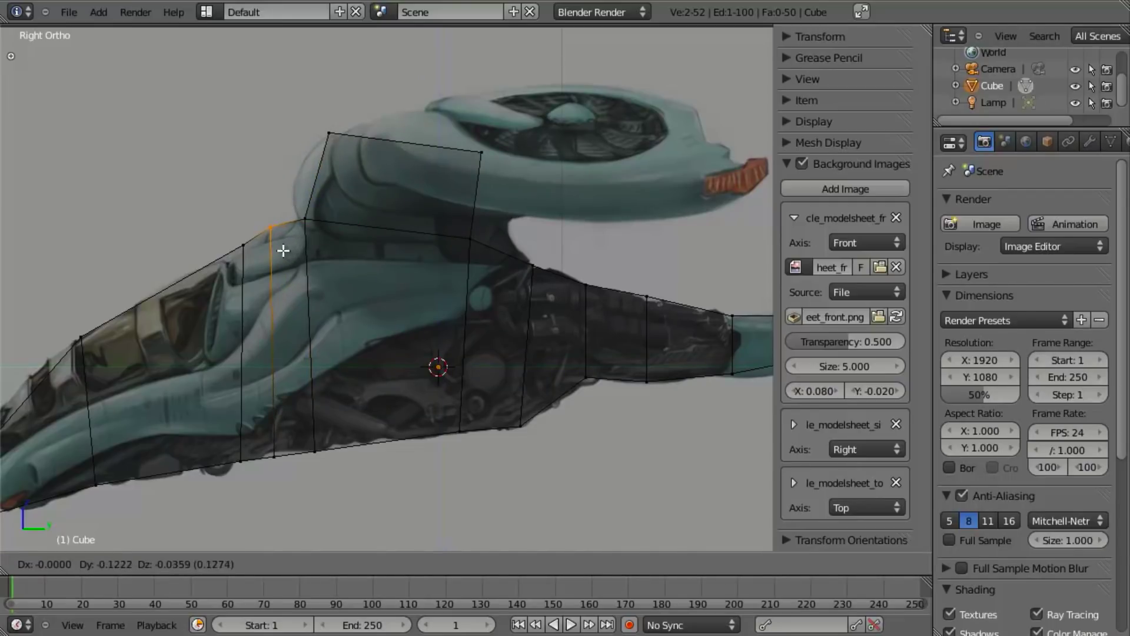
{"action": "left_click", "coordinate": [283, 250]}
{"action": "right_click", "coordinate": [327, 138]}
{"action": "key", "text": "g"}
{"action": "left_click", "coordinate": [374, 184]}
{"action": "key", "text": "a"}
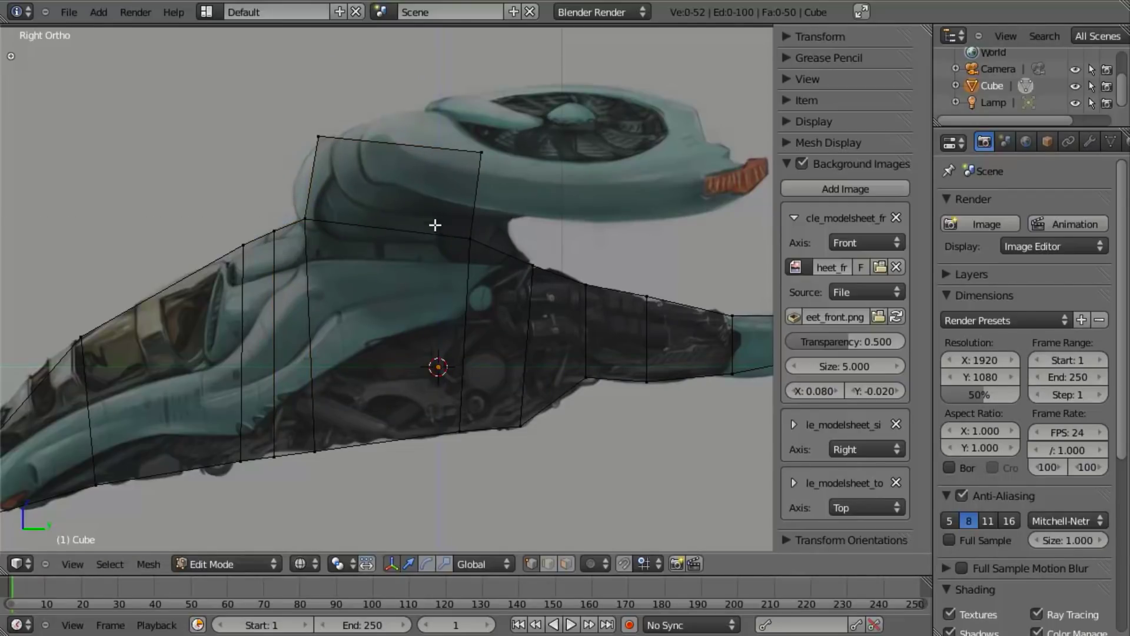
{"action": "key", "text": "b"}
{"action": "left_click_drag", "start_coordinate": [430, 220], "coordinate": [501, 287]}
Step: Move the rear vertices back and drop the hump's top rear vertex onto the outline
{"action": "key", "text": "g"}
{"action": "left_click", "coordinate": [536, 284]}
{"action": "key", "text": "b"}
{"action": "left_click_drag", "start_coordinate": [444, 141], "coordinate": [502, 195]}
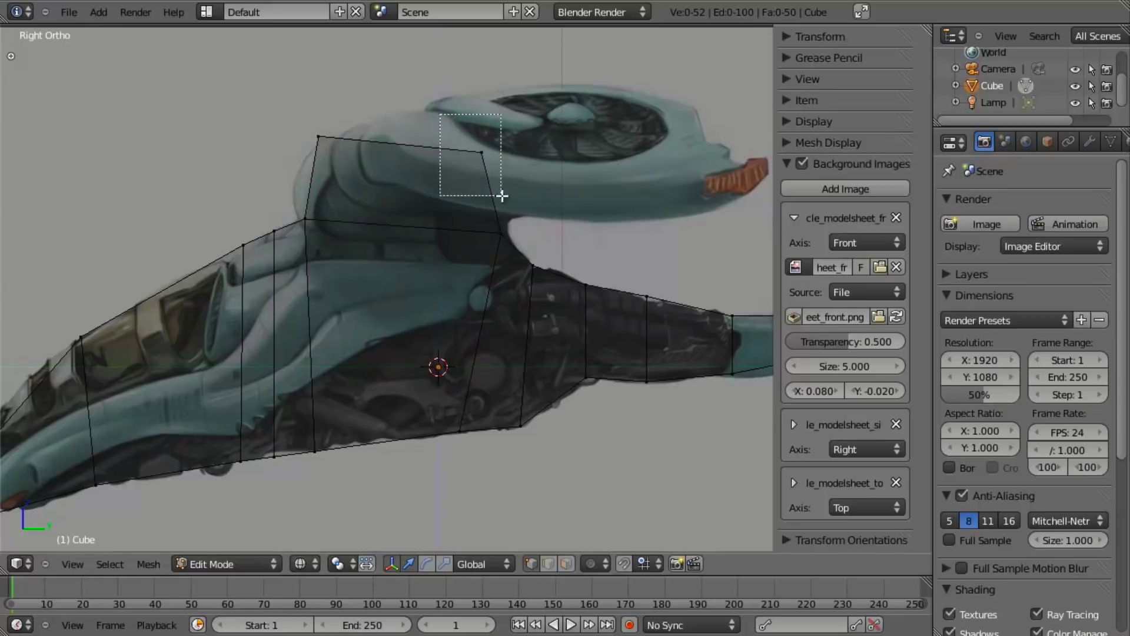
{"action": "key", "text": "g"}
{"action": "left_click", "coordinate": [518, 212]}
Step: In front view, scale the top face's four corners along X to about 0.6 width
{"action": "key", "text": "KP_1"}
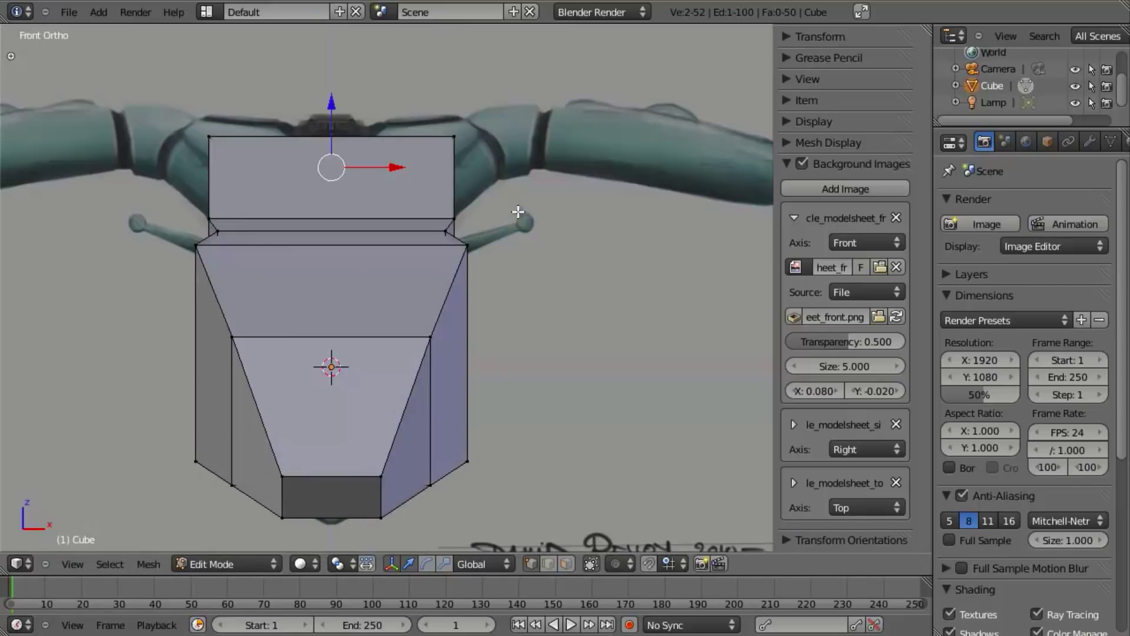
{"action": "key", "text": "a"}
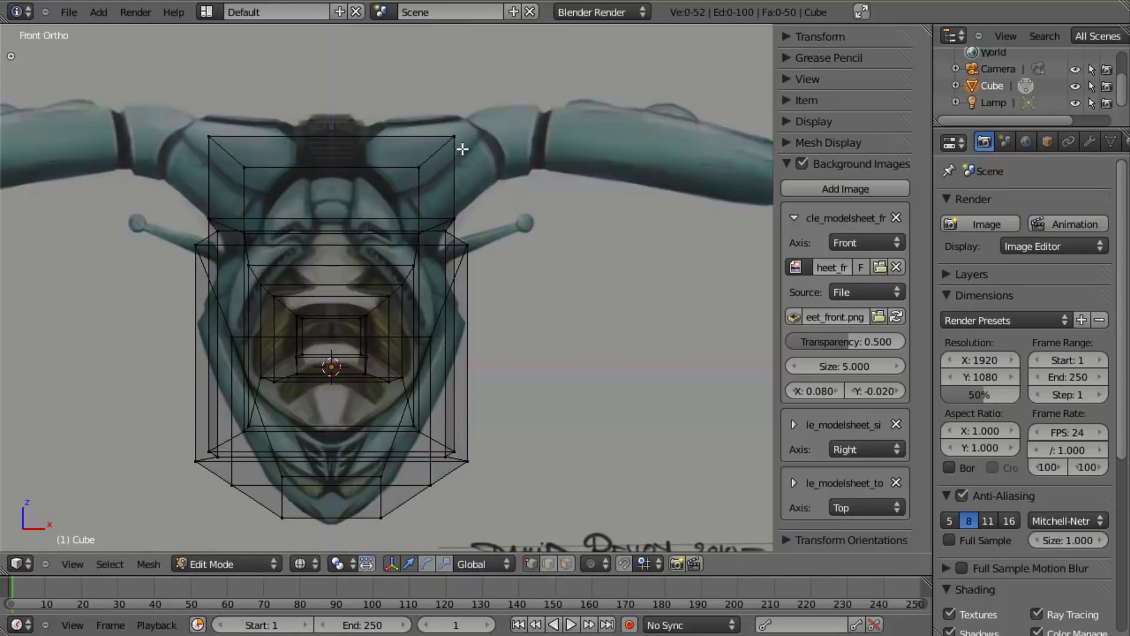
{"action": "key", "text": "z"}
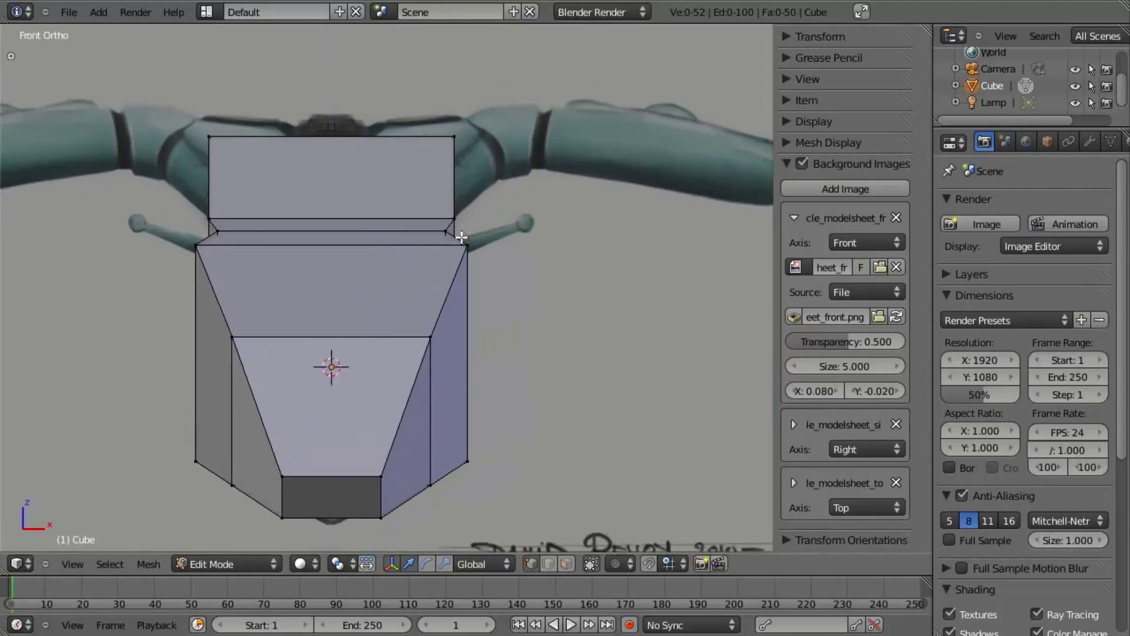
{"action": "scroll", "coordinate": [468, 153], "scroll_direction": "up", "scroll_amount": 1}
{"action": "key", "text": "z"}
{"action": "right_click", "coordinate": [466, 109]}
{"action": "right_click", "coordinate": [422, 146], "text": "shift"}
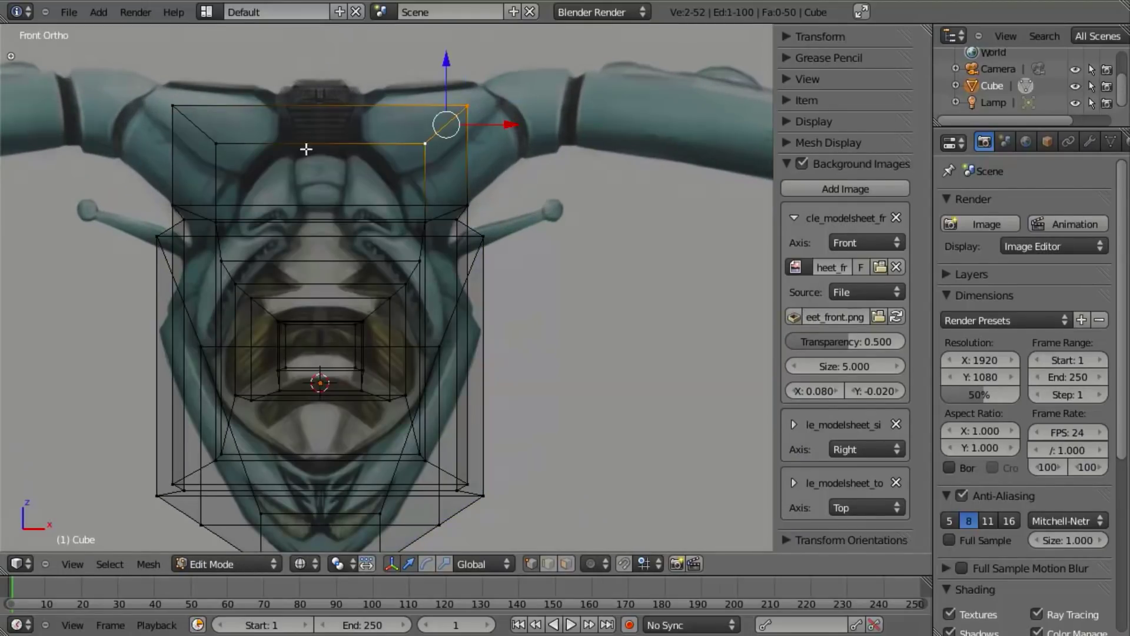
{"action": "right_click", "coordinate": [215, 145], "text": "shift"}
{"action": "right_click", "coordinate": [176, 109], "text": "shift"}
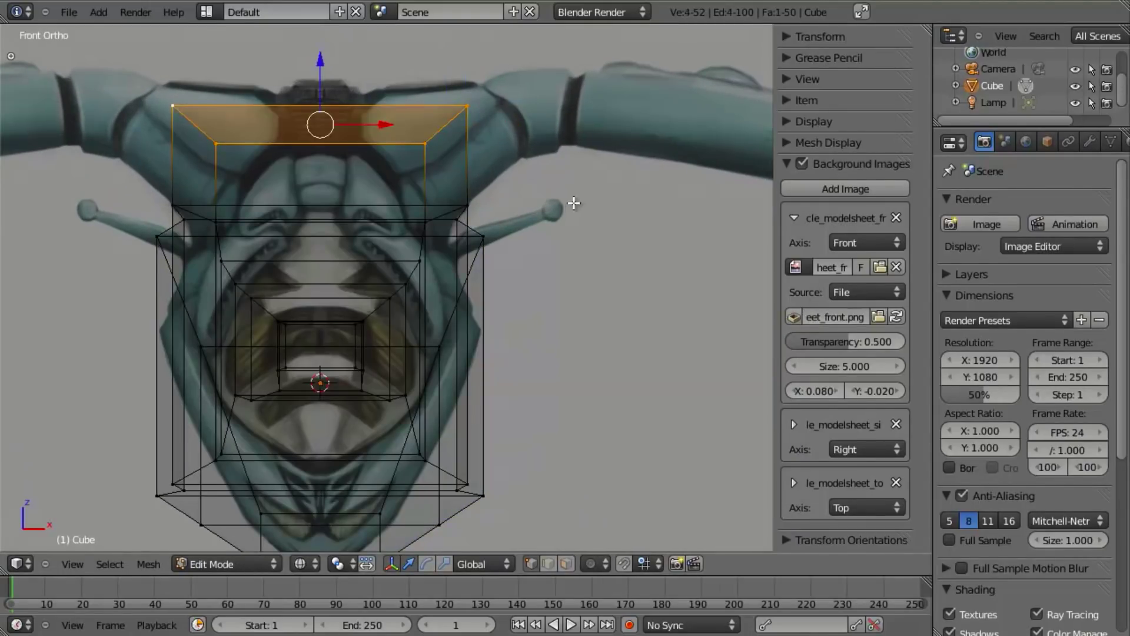
{"action": "key", "text": "s"}
{"action": "key", "text": "x"}
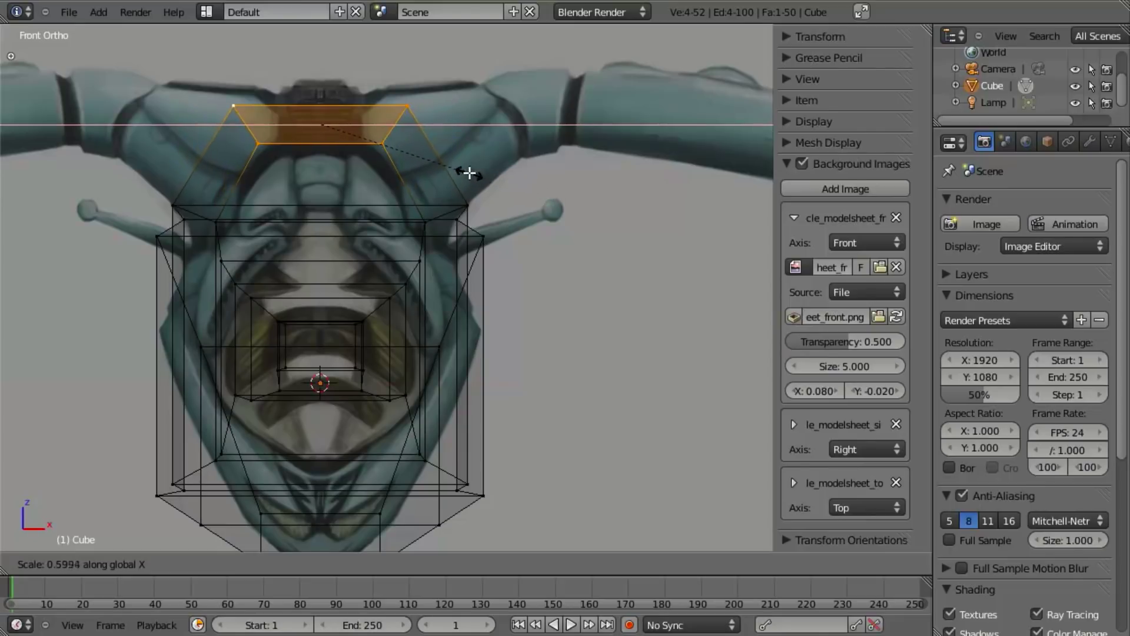
{"action": "left_click", "coordinate": [469, 172]}
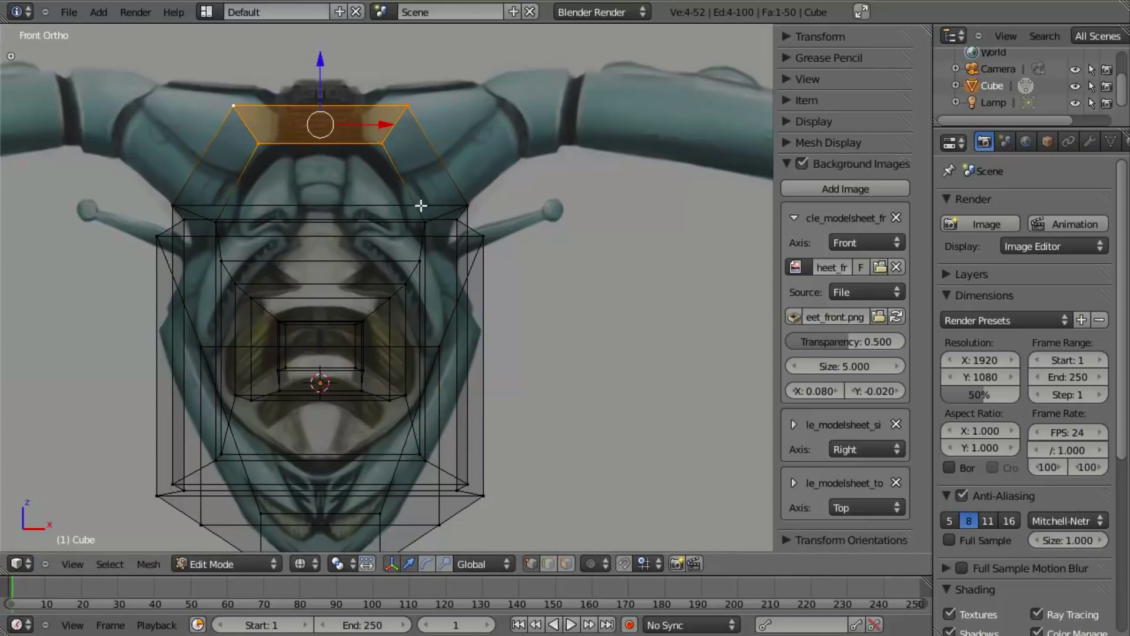
Step: Clear the selection and orbit the solid hull to inspect the tapered hump
{"action": "key", "text": "a"}
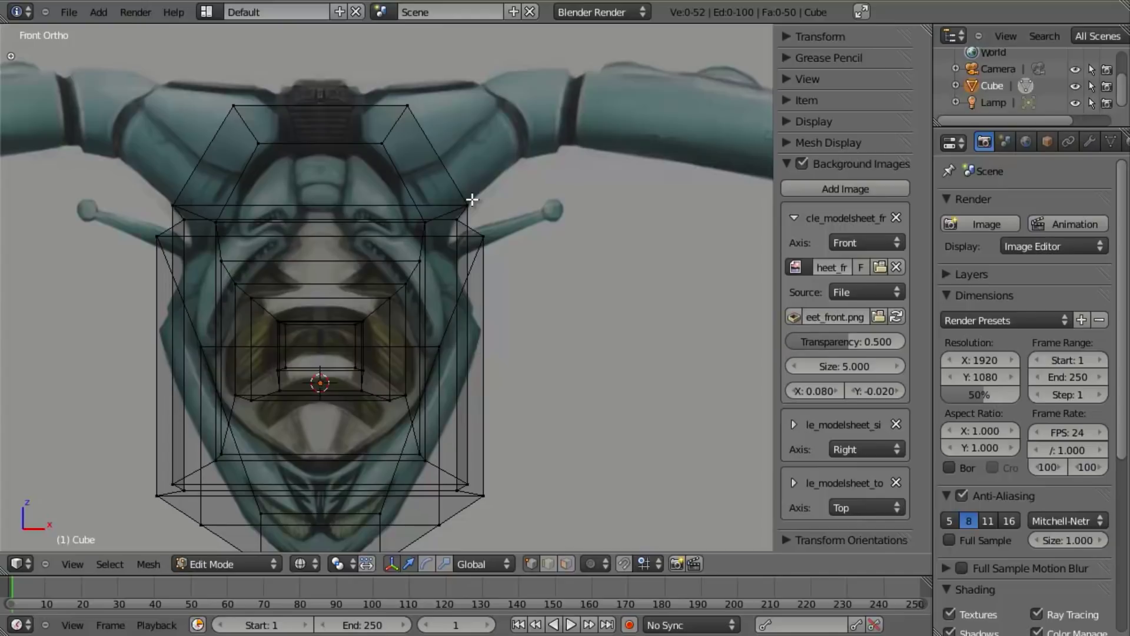
{"action": "right_click", "coordinate": [473, 199]}
{"action": "key", "text": "a"}
{"action": "scroll", "coordinate": [431, 253], "scroll_direction": "down", "scroll_amount": 4}
{"action": "key", "text": "z"}
{"action": "middle_click_drag", "start_coordinate": [431, 255], "coordinate": [354, 313]}
Step: Check the hull against the side reference sheet, toggling between wireframe and solid
{"action": "key", "text": "z"}
{"action": "key", "text": "KP_2"}
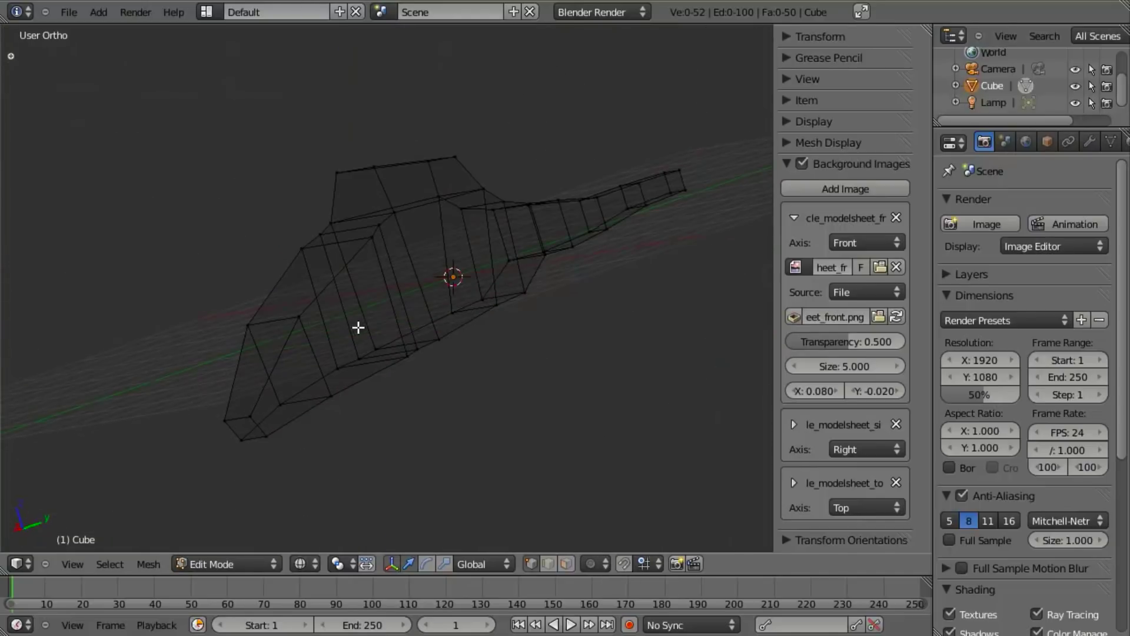
{"action": "key", "text": "KP_3"}
{"action": "key", "text": "z"}
{"action": "key", "text": "z"}
{"action": "mouse_move", "coordinate": [436, 326]}
{"action": "middle_mouse_down", "text": "shift"}
{"action": "mouse_move", "coordinate": [327, 315]}
{"action": "mouse_move", "coordinate": [434, 355]}
{"action": "mouse_move", "coordinate": [335, 288]}
{"action": "mouse_move", "coordinate": [346, 353]}
{"action": "mouse_move", "coordinate": [366, 192]}
{"action": "middle_mouse_up", "text": "shift"}
{"action": "key", "text": "z"}
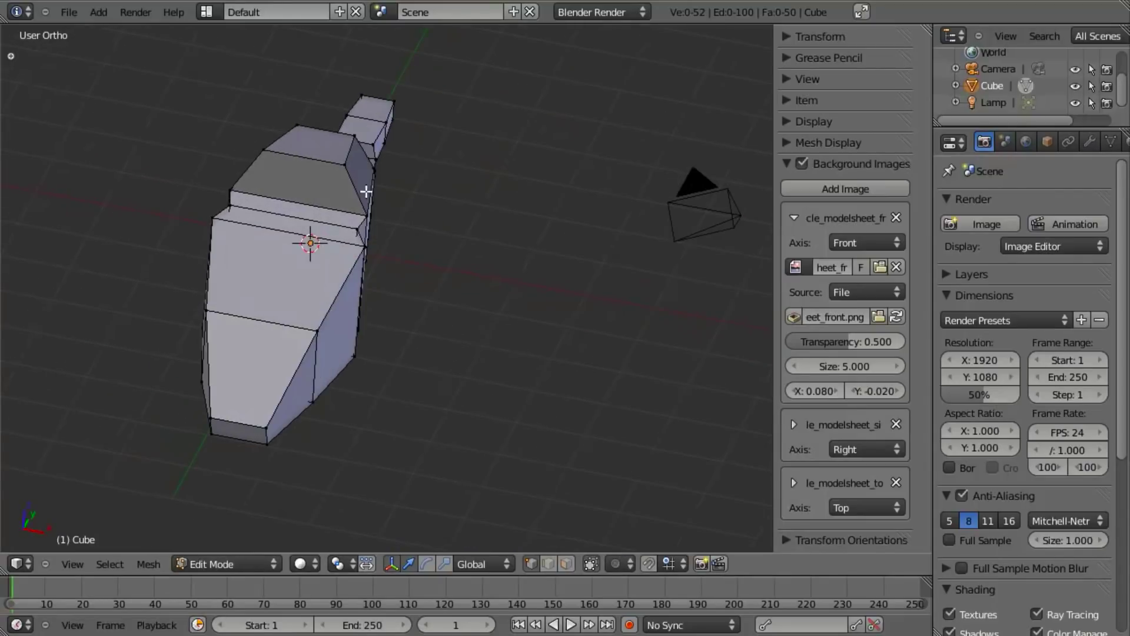
{"action": "middle_click_drag", "start_coordinate": [309, 292], "coordinate": [368, 323]}
Step: Compare the hull with the front reference sheet in wireframe, then look from directly above
{"action": "key", "text": "KP_1"}
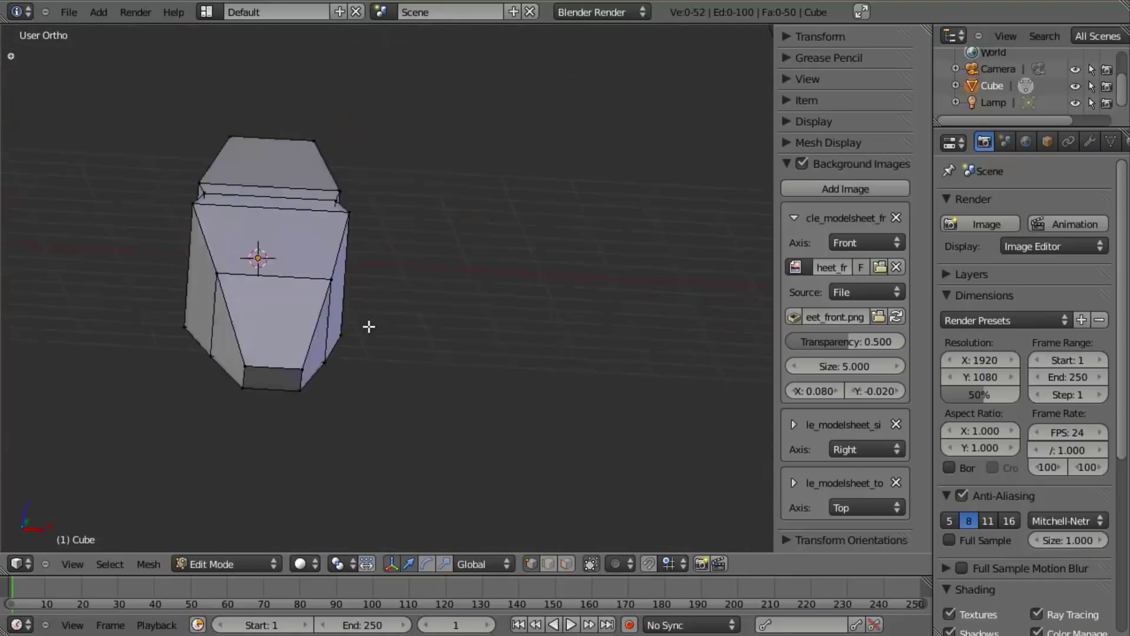
{"action": "middle_click_drag", "start_coordinate": [376, 274], "coordinate": [419, 296], "text": "shift"}
{"action": "scroll", "coordinate": [406, 296], "scroll_direction": "up", "scroll_amount": 1}
{"action": "key", "text": "z"}
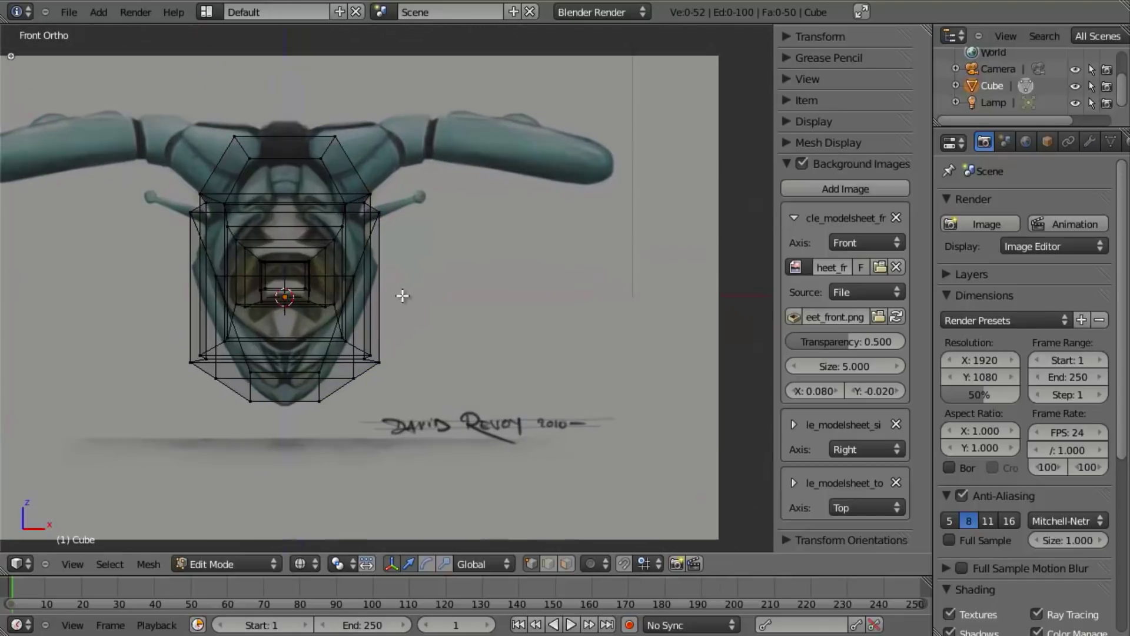
{"action": "middle_click_drag", "start_coordinate": [381, 243], "coordinate": [424, 292], "text": "shift"}
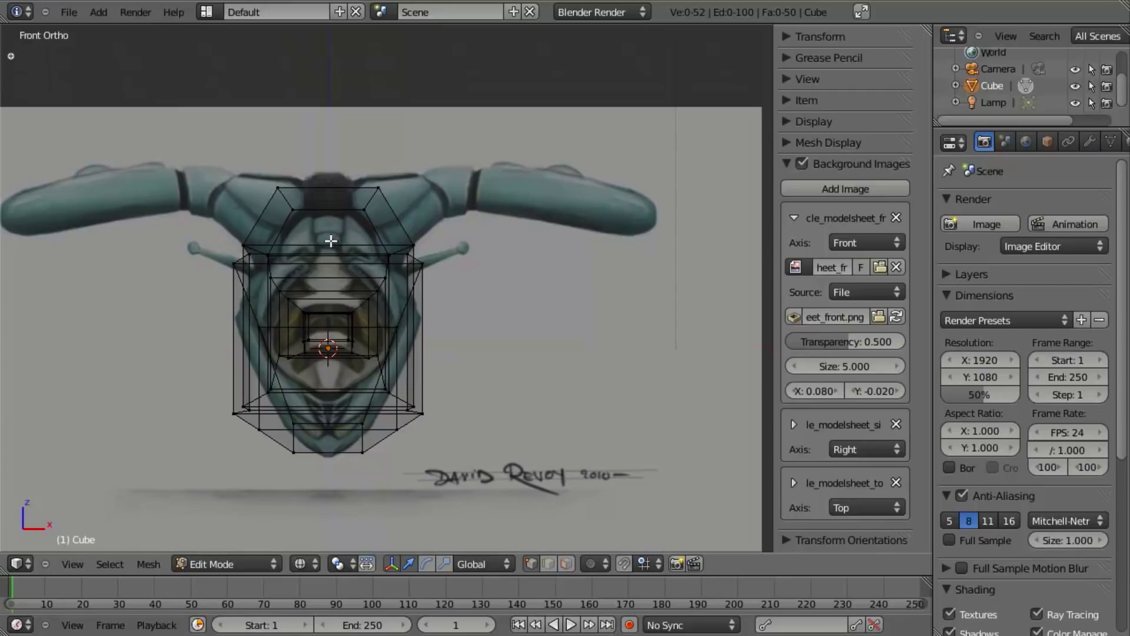
{"action": "mouse_move", "coordinate": [512, 262]}
{"action": "middle_mouse_down"}
{"action": "mouse_move", "coordinate": [464, 298]}
{"action": "mouse_move", "coordinate": [335, 341]}
{"action": "mouse_move", "coordinate": [367, 288]}
{"action": "middle_mouse_up"}
{"action": "key", "text": "z"}
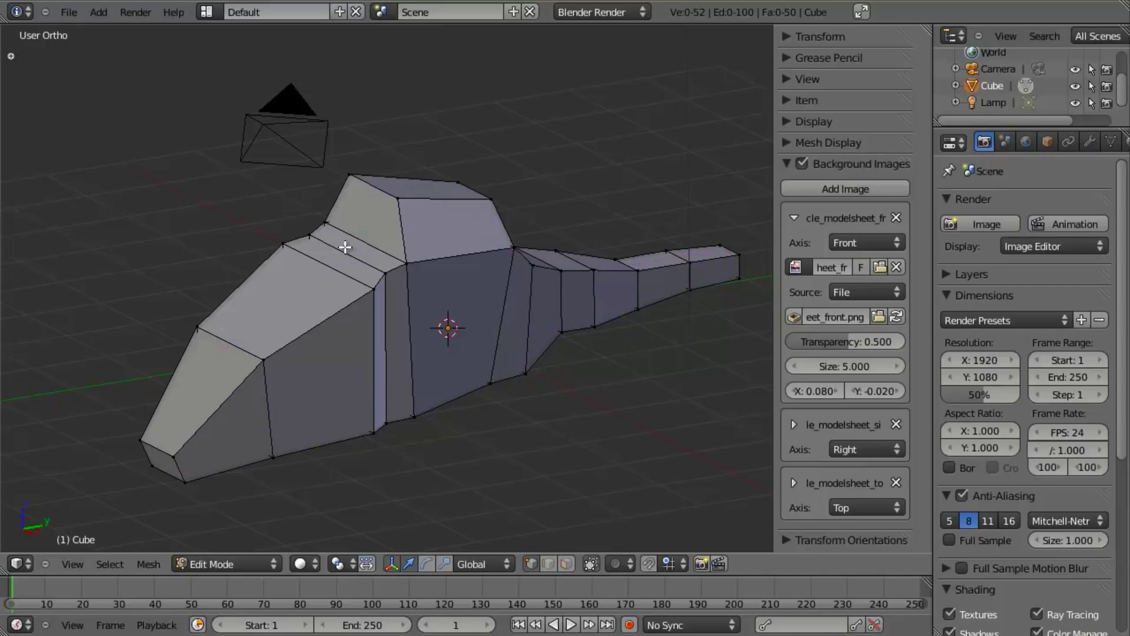
{"action": "key", "text": "KP_7"}
Step: Add a lengthwise edge loop down the hull's middle, left centred without sliding
{"action": "key", "text": "z"}
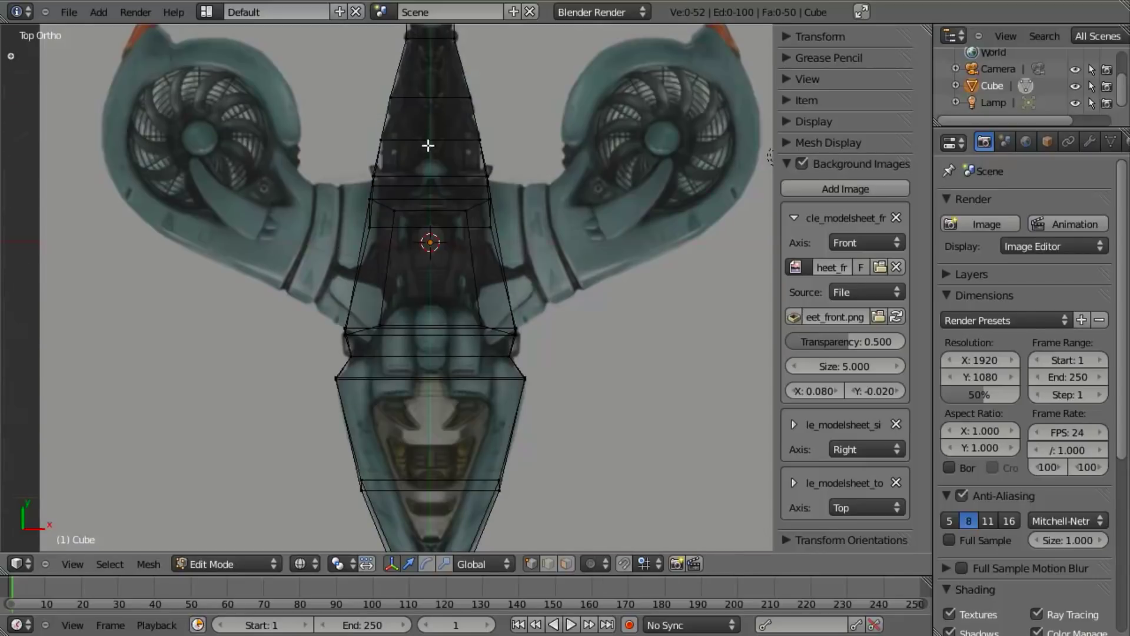
{"action": "scroll", "coordinate": [428, 145], "scroll_direction": "down", "scroll_amount": 4}
{"action": "key", "text": "z"}
{"action": "scroll", "coordinate": [402, 340], "scroll_direction": "up", "scroll_amount": 2}
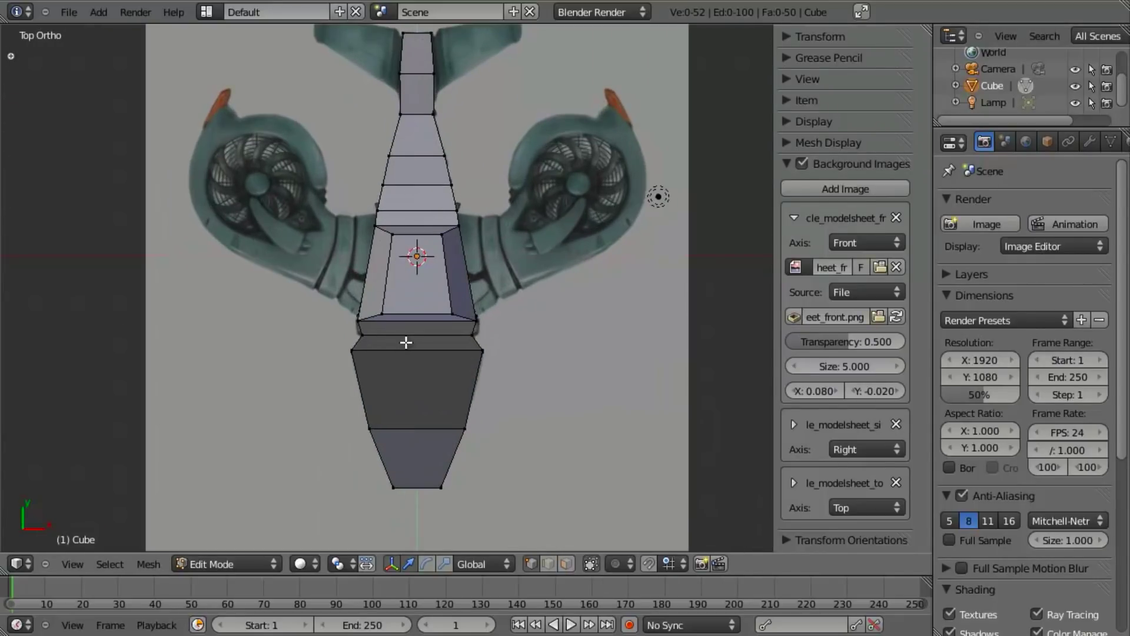
{"action": "left_click", "coordinate": [420, 187]}
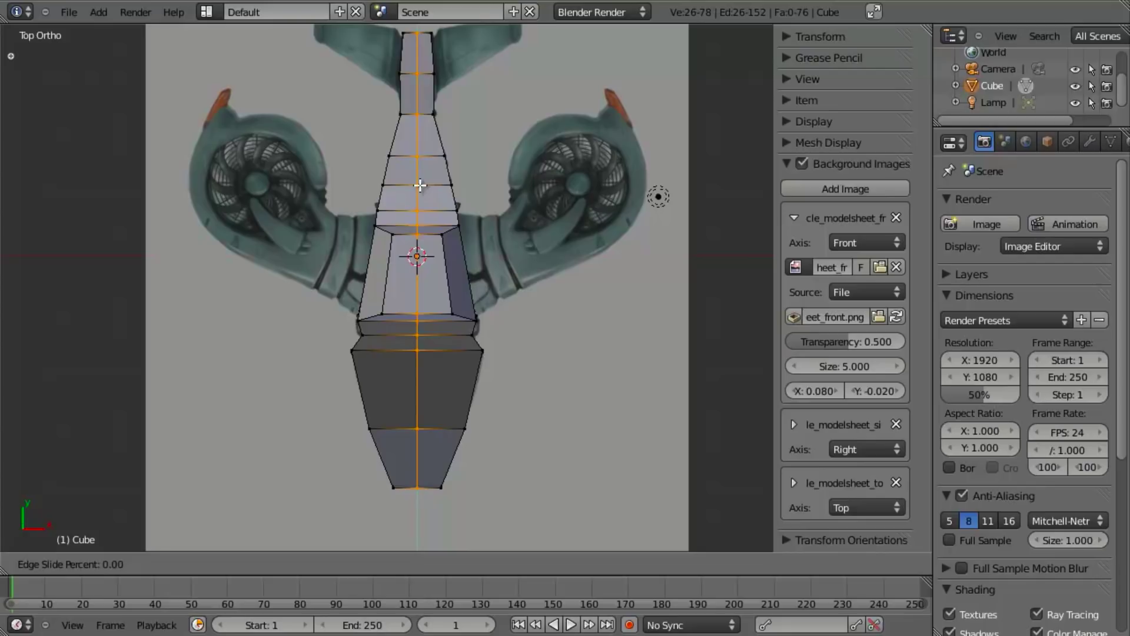
{"action": "right_click", "coordinate": [423, 230]}
Step: Flatten the new loop onto the centre line by scaling it to 0 along X
{"action": "key", "text": "z"}
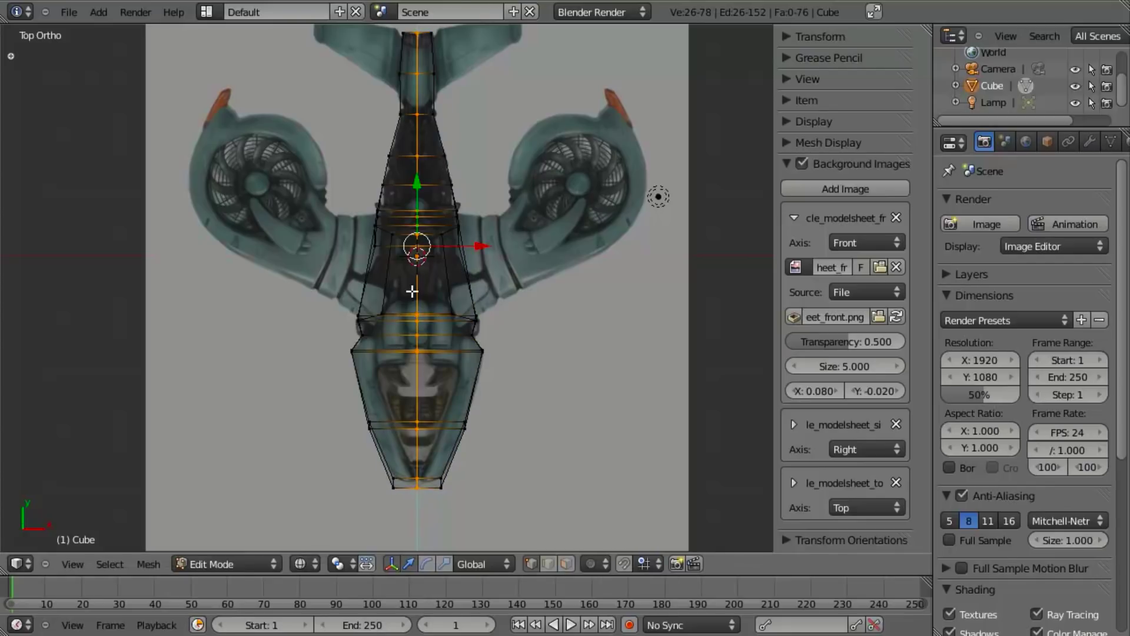
{"action": "scroll", "coordinate": [411, 291], "scroll_direction": "down", "scroll_amount": 1}
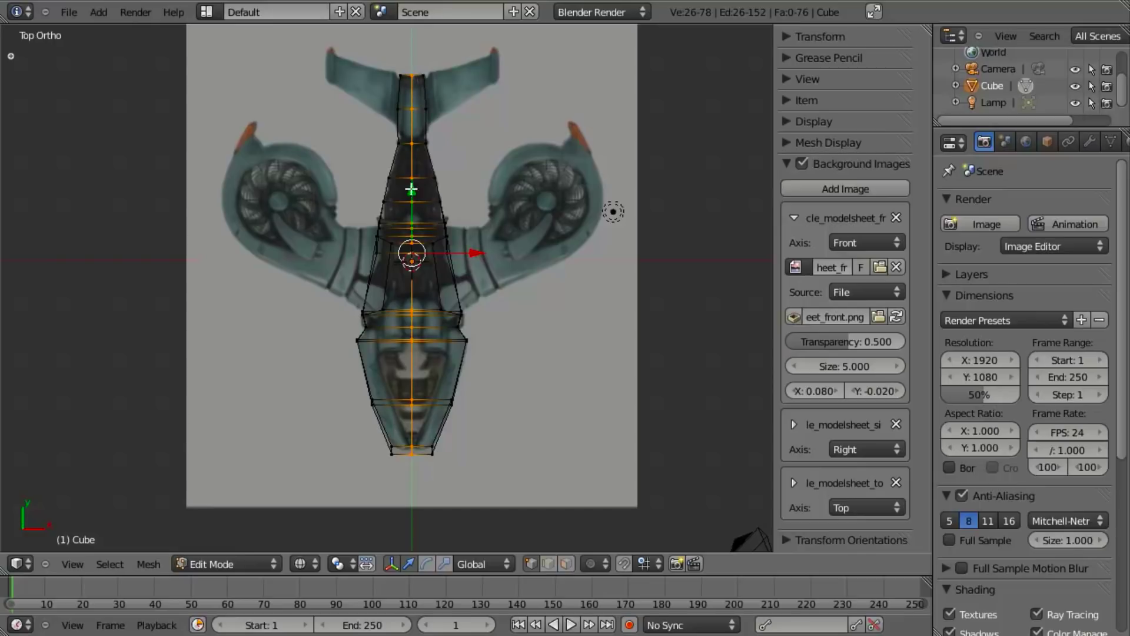
{"action": "scroll", "coordinate": [408, 242], "scroll_direction": "up", "scroll_amount": 2}
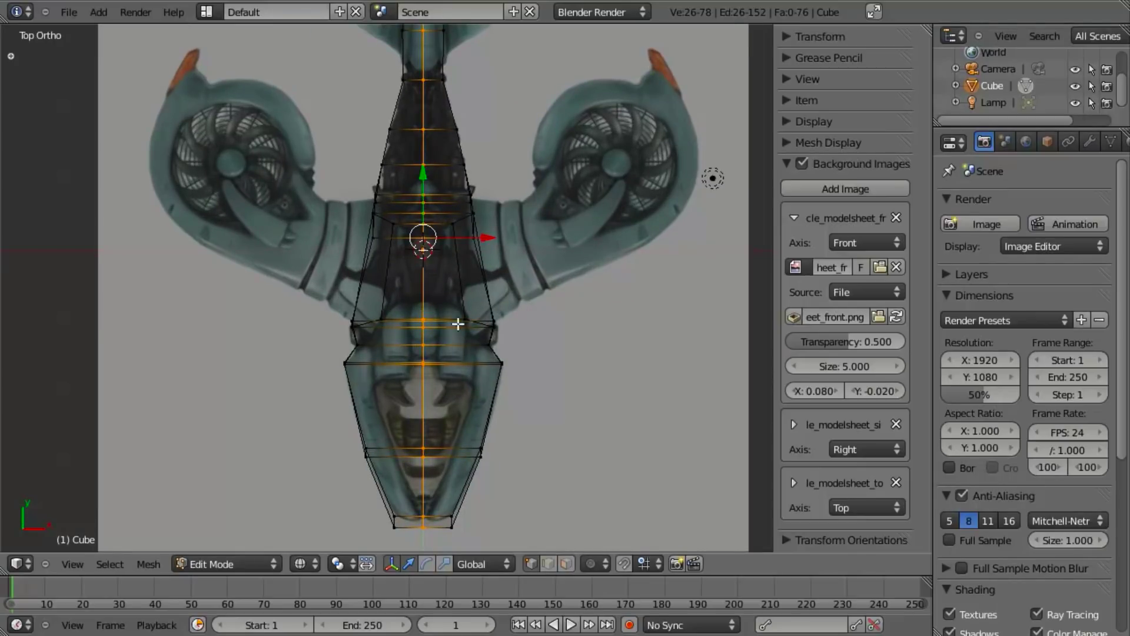
{"action": "middle_click_drag", "start_coordinate": [458, 323], "coordinate": [447, 382], "text": "shift"}
{"action": "key", "text": "s"}
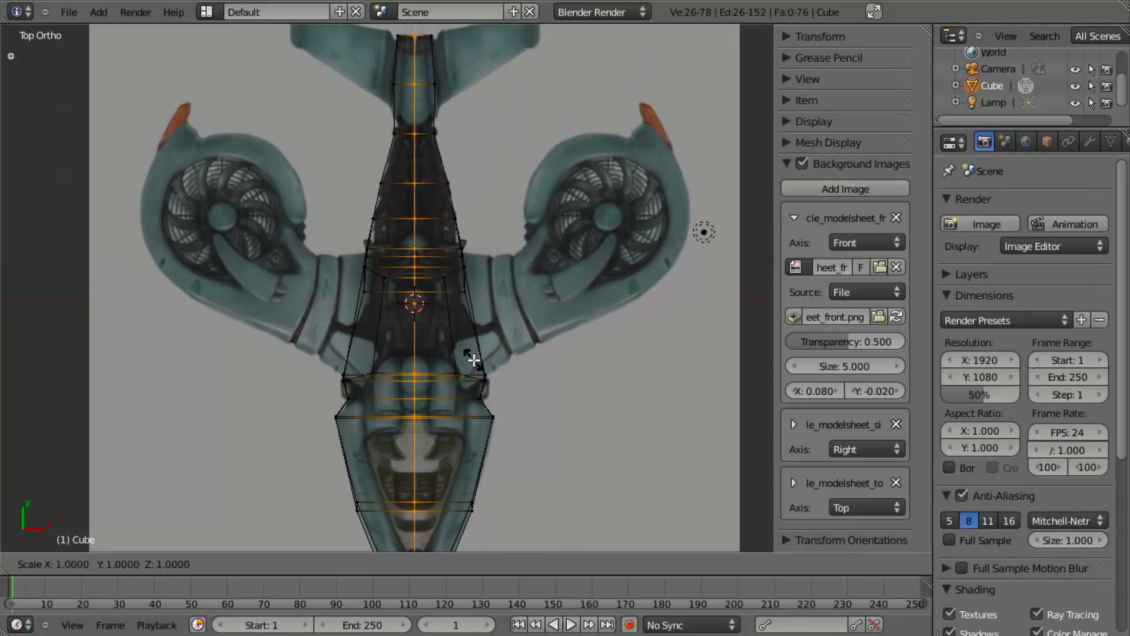
{"action": "key", "text": "x"}
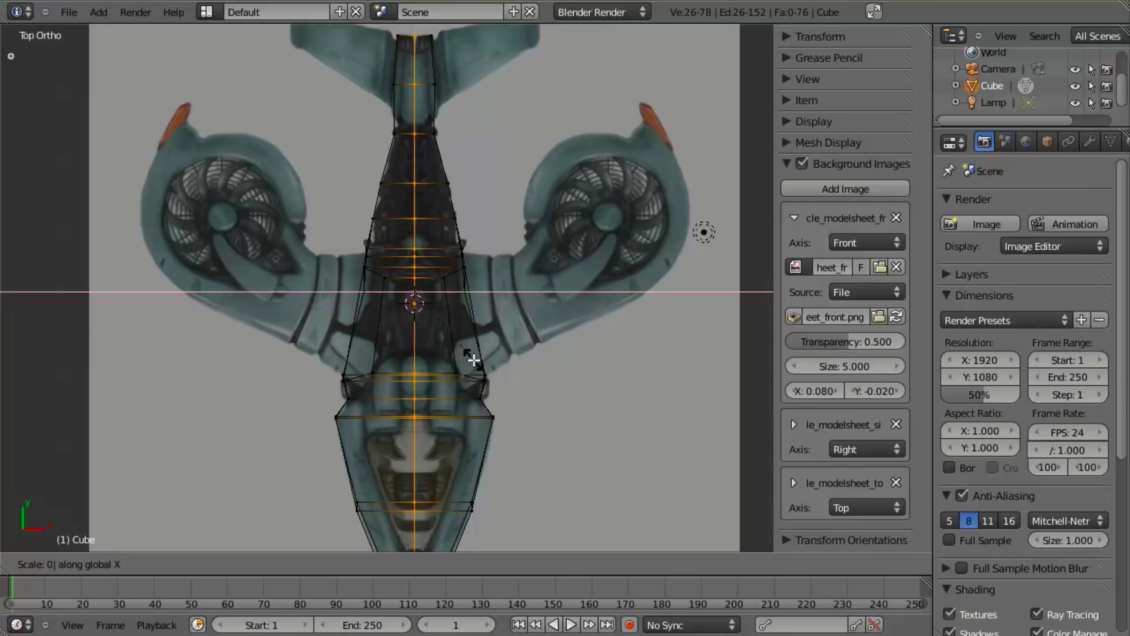
{"action": "key", "text": "Return"}
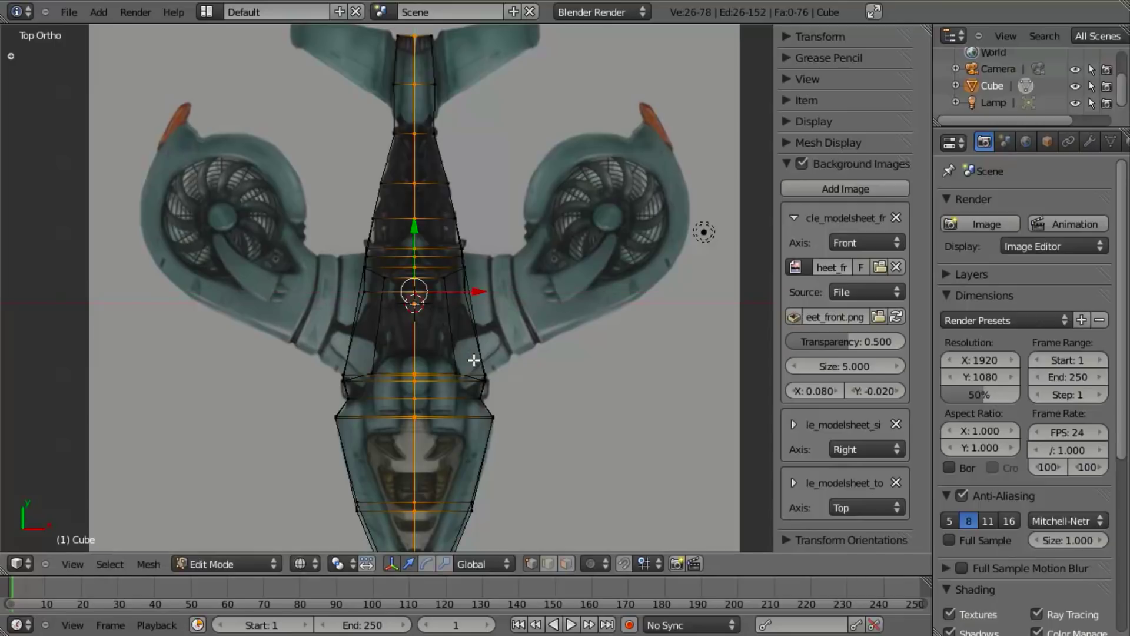
{"action": "scroll", "coordinate": [485, 336], "scroll_direction": "down", "scroll_amount": 4}
{"action": "scroll", "coordinate": [426, 252], "scroll_direction": "up", "scroll_amount": 2}
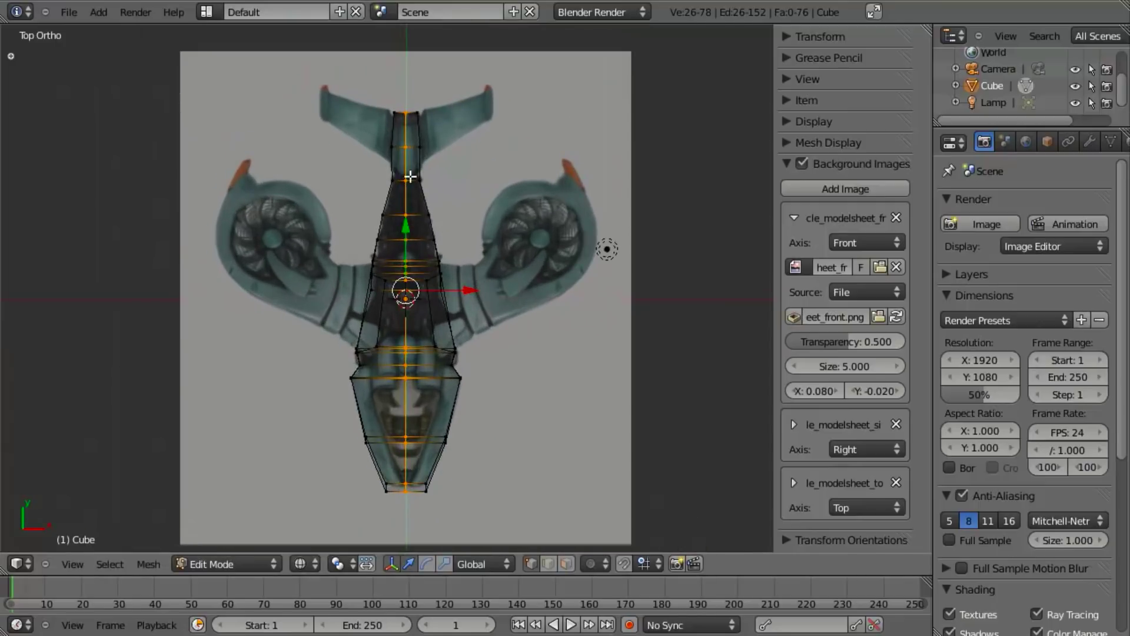
Step: Box-select the hull's left half and delete its faces, undoing an accidental vertex deletion first
{"action": "key", "text": "b"}
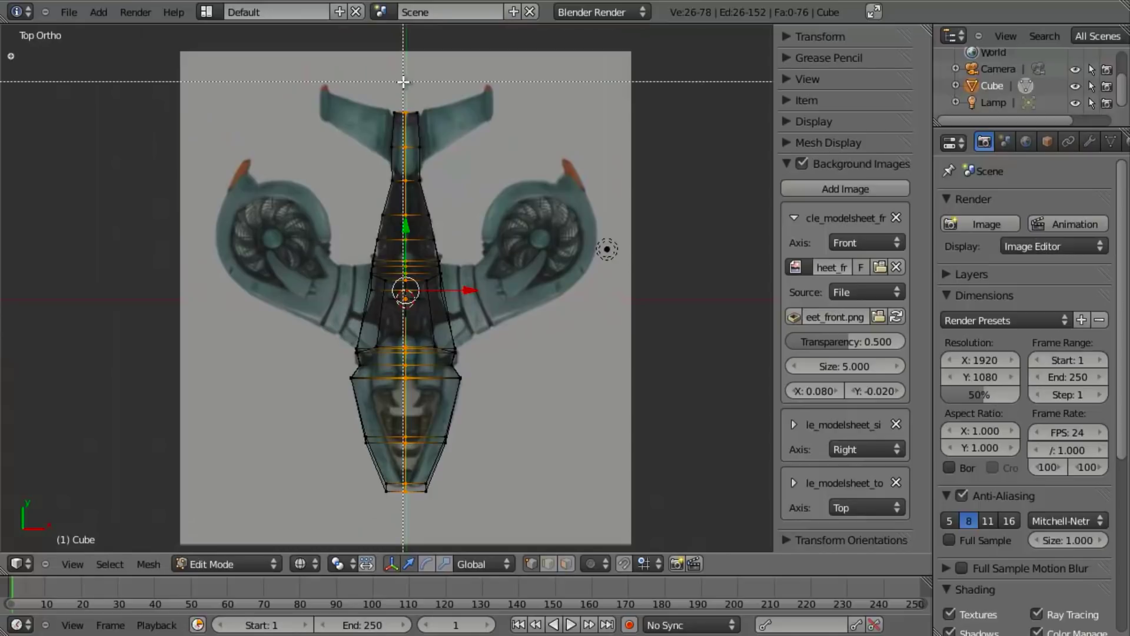
{"action": "left_click_drag", "start_coordinate": [403, 82], "coordinate": [184, 518]}
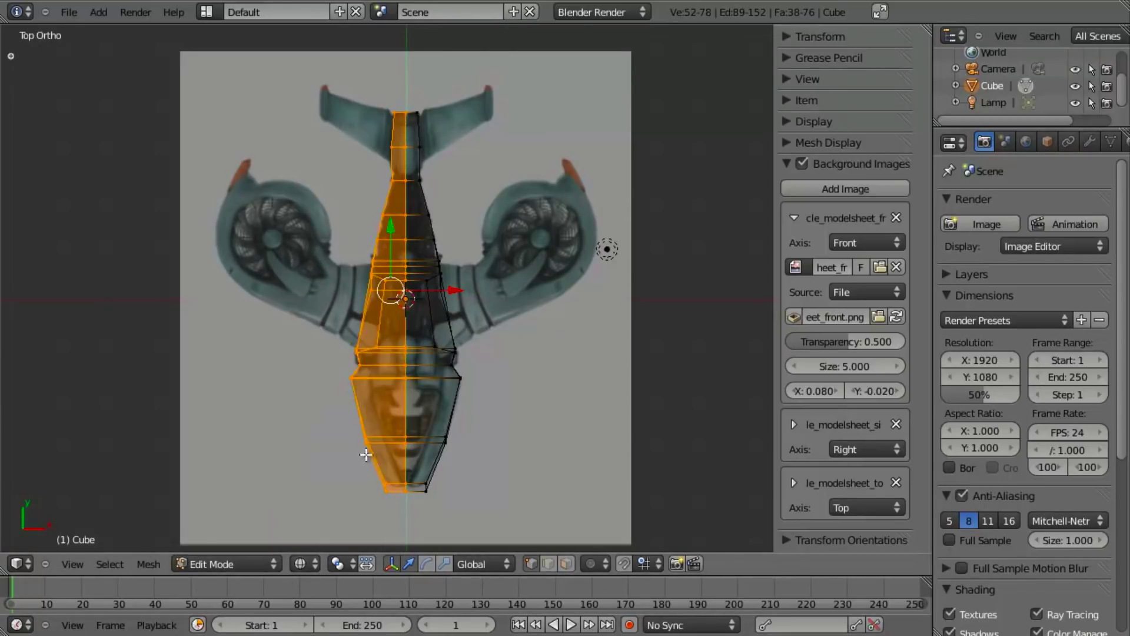
{"action": "middle_click_drag", "start_coordinate": [419, 432], "coordinate": [483, 285]}
{"action": "key", "text": "z"}
{"action": "key", "text": "x"}
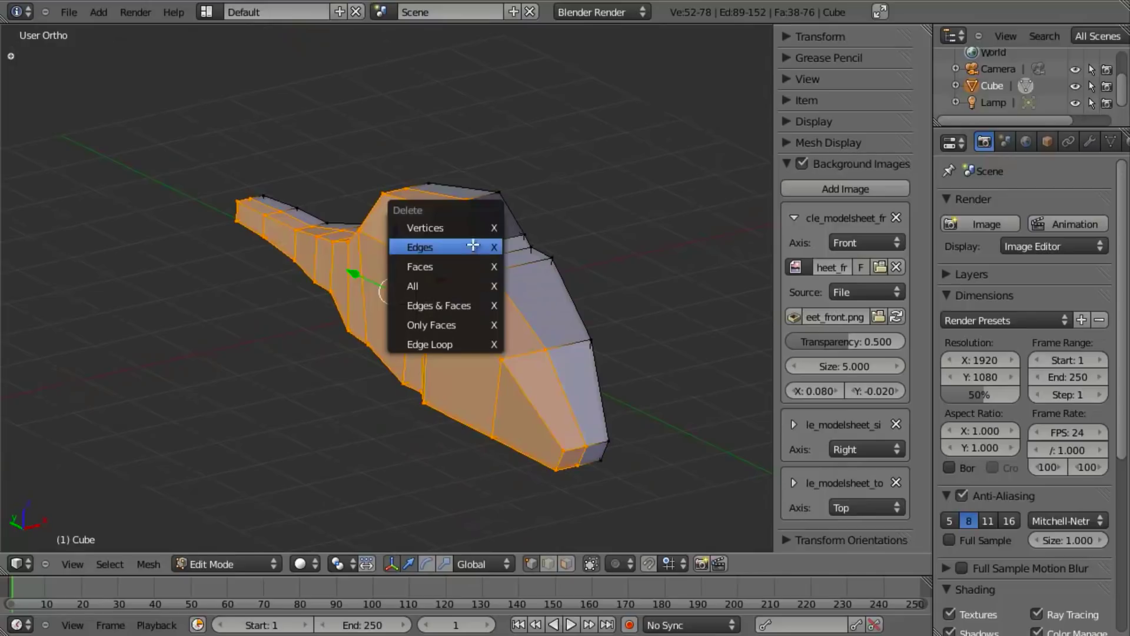
{"action": "left_click", "coordinate": [478, 231]}
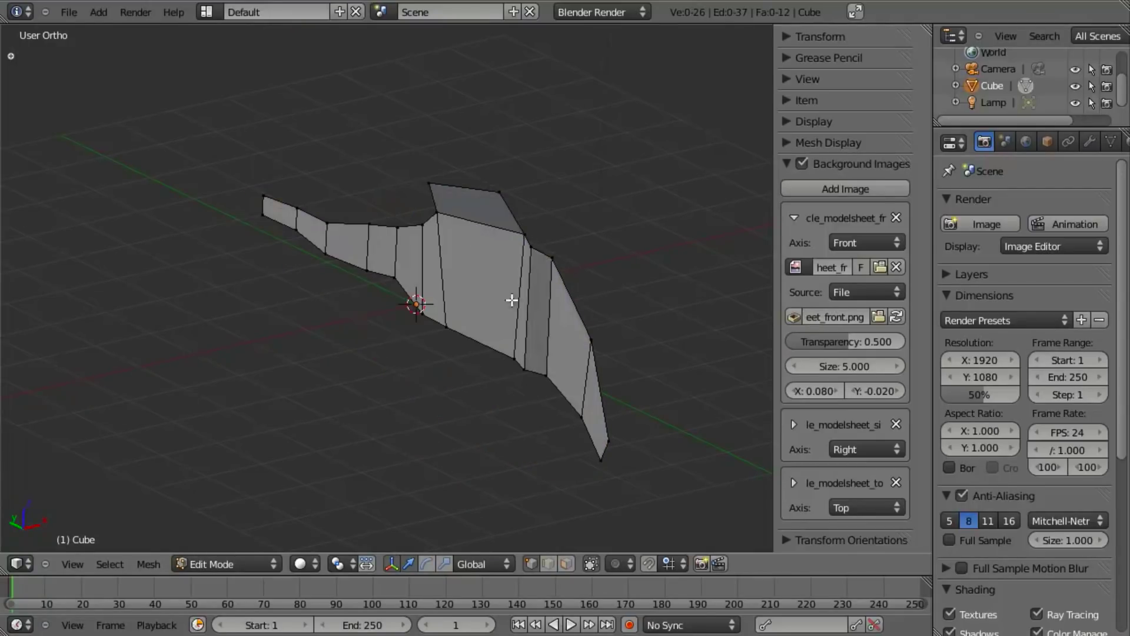
{"action": "key", "text": "ctrl+z"}
{"action": "key", "text": "x"}
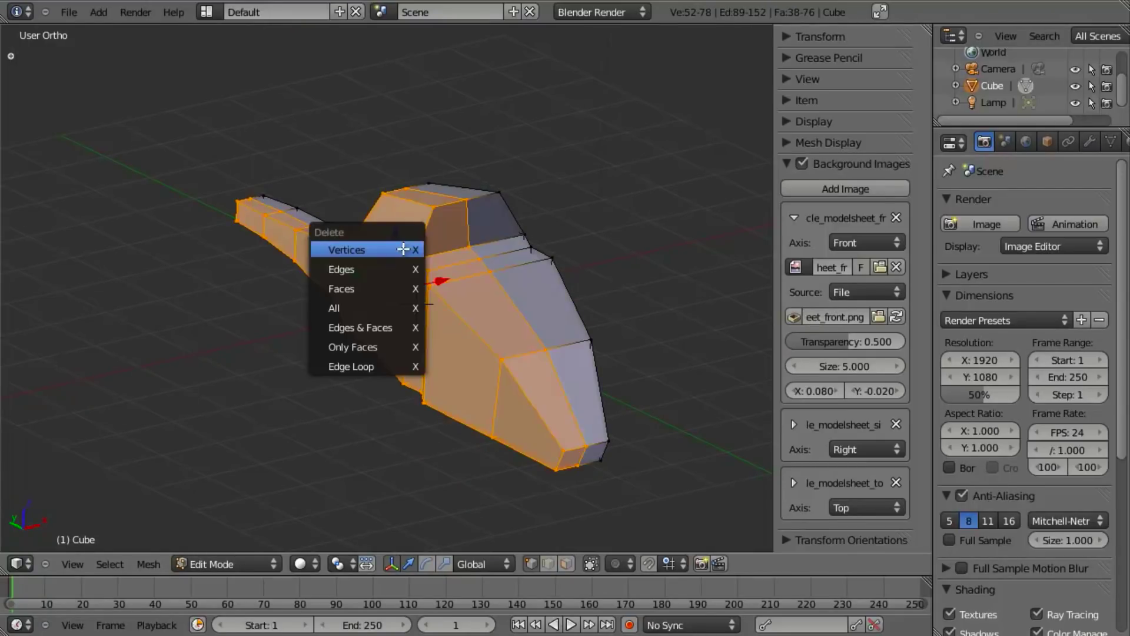
{"action": "left_click", "coordinate": [393, 290]}
{"action": "middle_click_drag", "start_coordinate": [492, 284], "coordinate": [342, 373]}
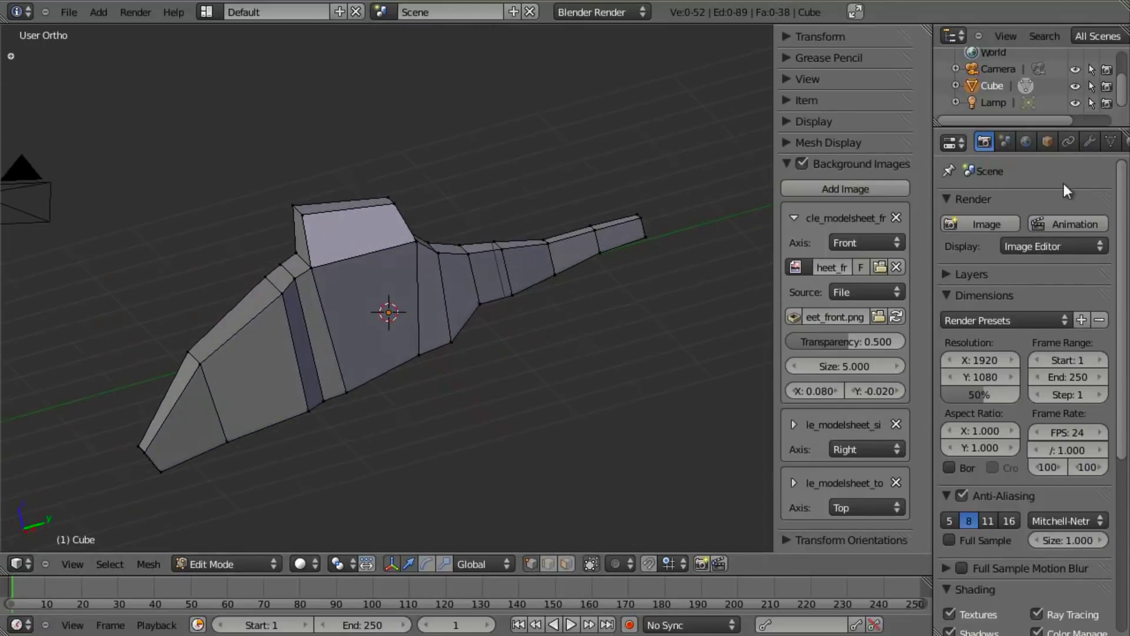
Step: Add a Mirror modifier on X to the half hull
{"action": "left_click", "coordinate": [1095, 141]}
{"action": "left_click", "coordinate": [982, 223]}
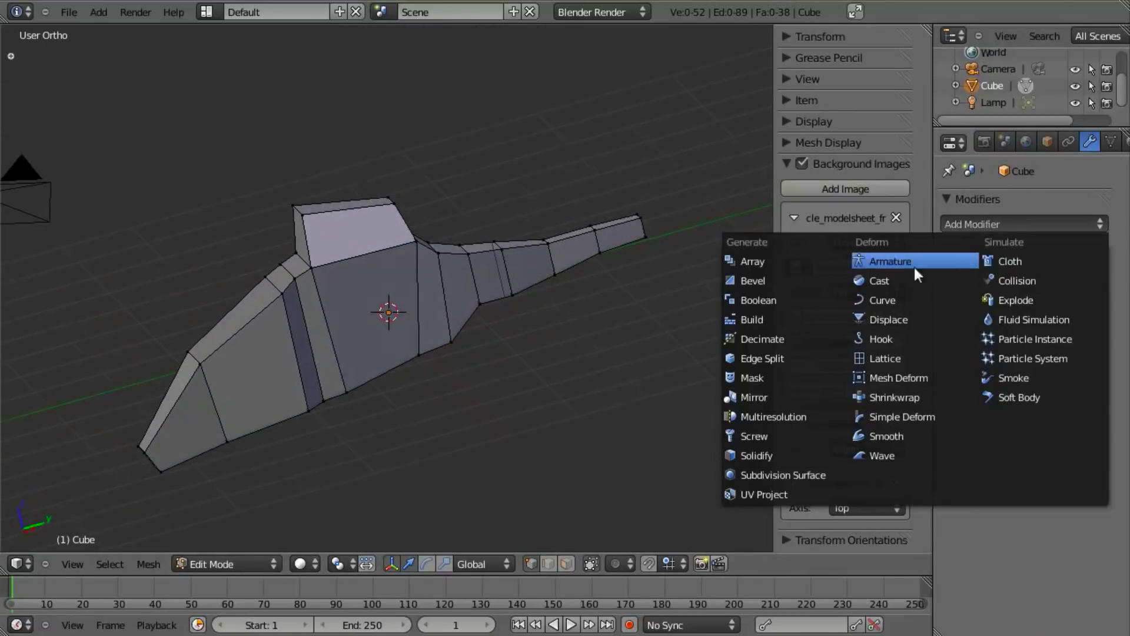
{"action": "left_click", "coordinate": [785, 397]}
{"action": "scroll", "coordinate": [501, 315], "scroll_direction": "down", "scroll_amount": 3}
{"action": "middle_click_drag", "start_coordinate": [392, 325], "coordinate": [469, 300]}
{"action": "scroll", "coordinate": [497, 315], "scroll_direction": "up", "scroll_amount": 4}
{"action": "scroll", "coordinate": [469, 299], "scroll_direction": "up", "scroll_amount": 2}
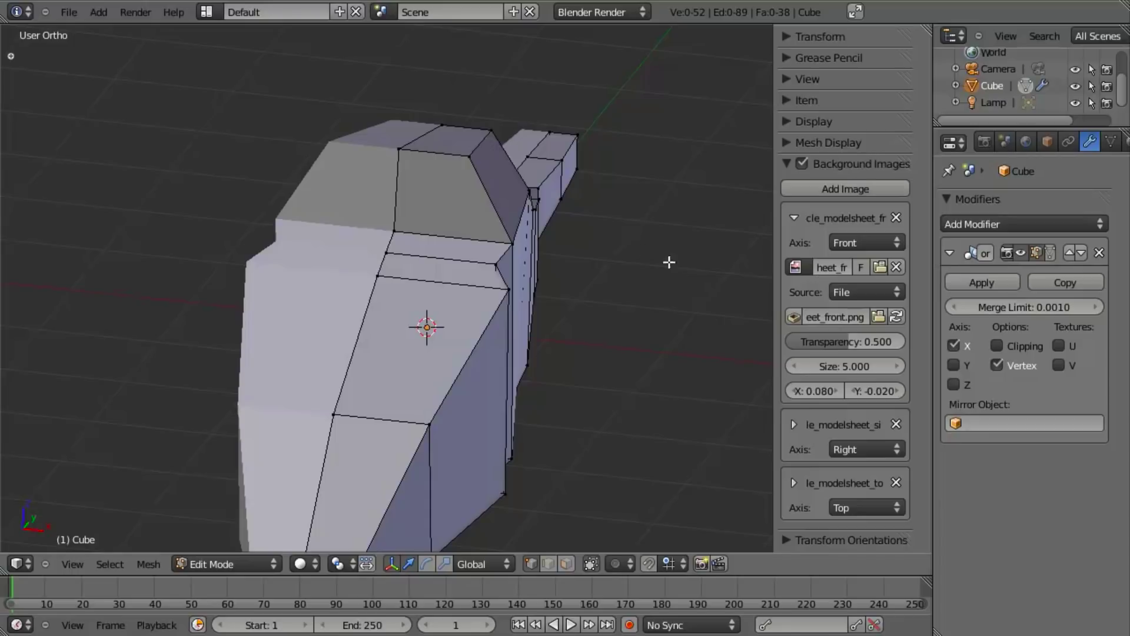
Step: Reposition the hull's top vertex, then cancel a second attempt to move it
{"action": "key", "text": "g"}
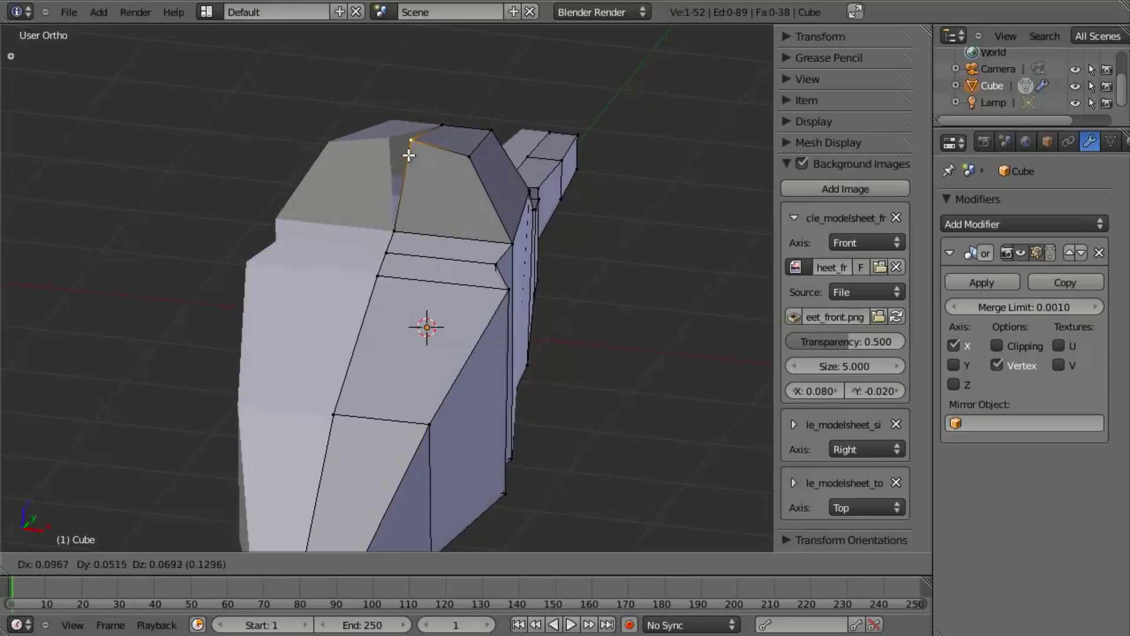
{"action": "left_click", "coordinate": [397, 150]}
{"action": "middle_click_drag", "start_coordinate": [396, 150], "coordinate": [409, 213]}
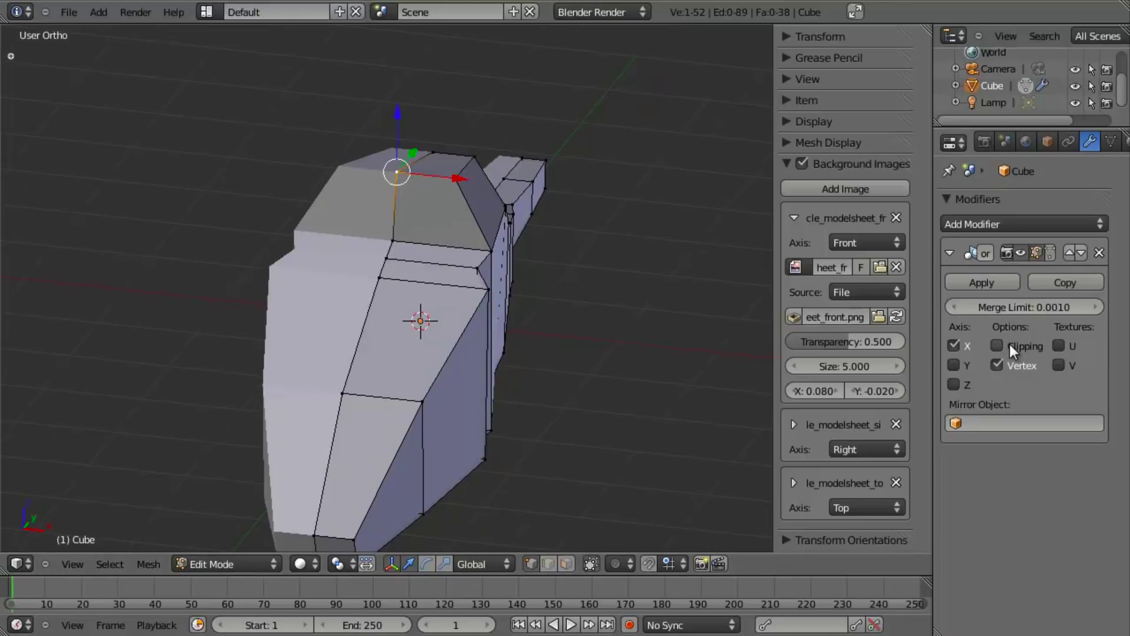
{"action": "middle_click_drag", "start_coordinate": [509, 298], "coordinate": [520, 244], "text": "shift"}
{"action": "key", "text": "g"}
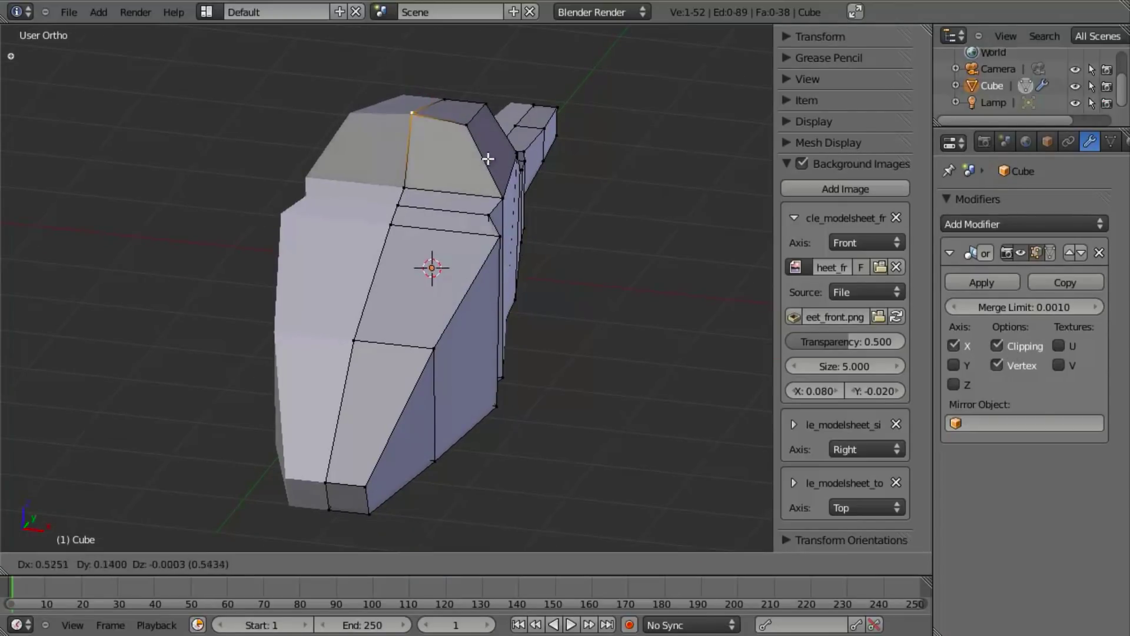
{"action": "right_click", "coordinate": [477, 169]}
Step: In front view, select a side face near the hull top and extrude it toward the wing arm
{"action": "key", "text": "KP_3"}
{"action": "key", "text": "z"}
{"action": "key", "text": "a"}
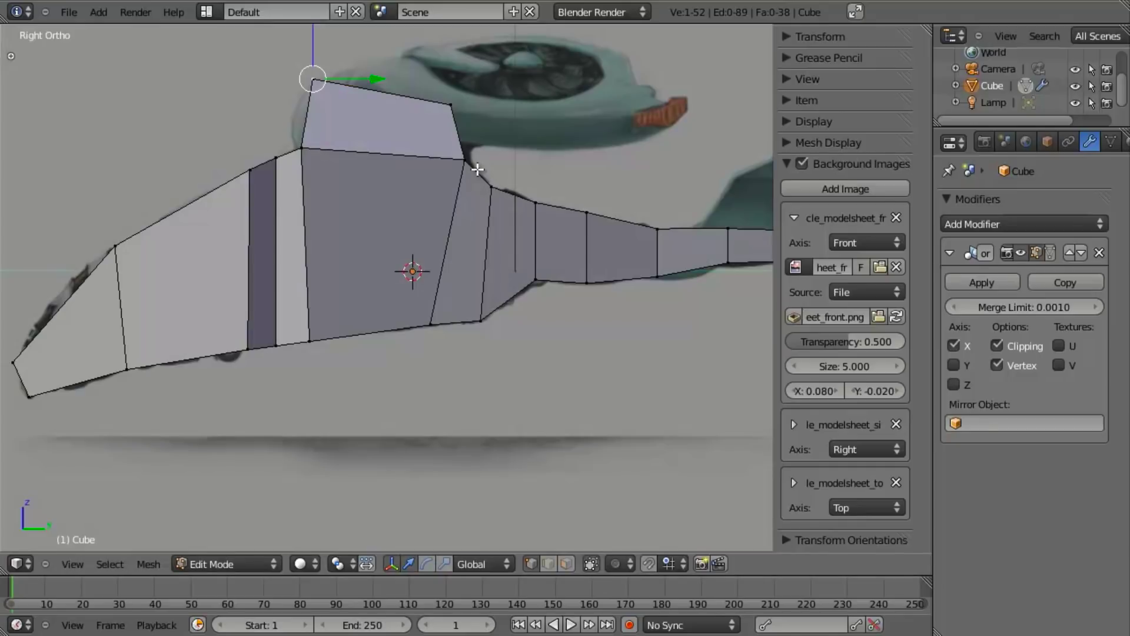
{"action": "key", "text": "KP_1"}
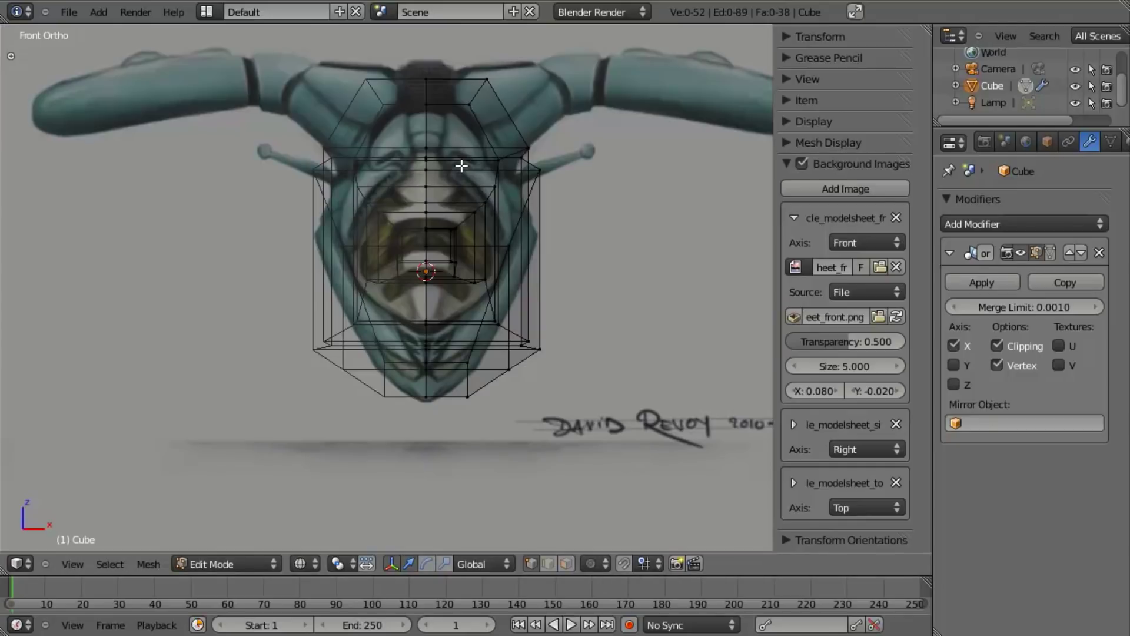
{"action": "right_click", "coordinate": [477, 93]}
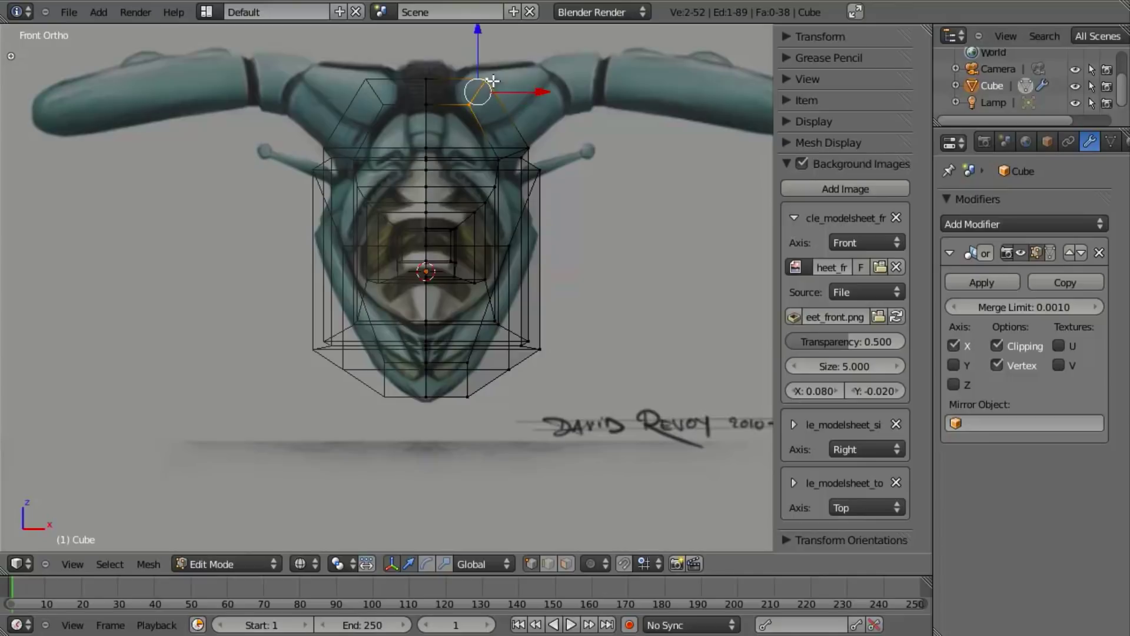
{"action": "right_click", "coordinate": [528, 141], "text": "shift"}
{"action": "right_click", "coordinate": [499, 160], "text": "shift"}
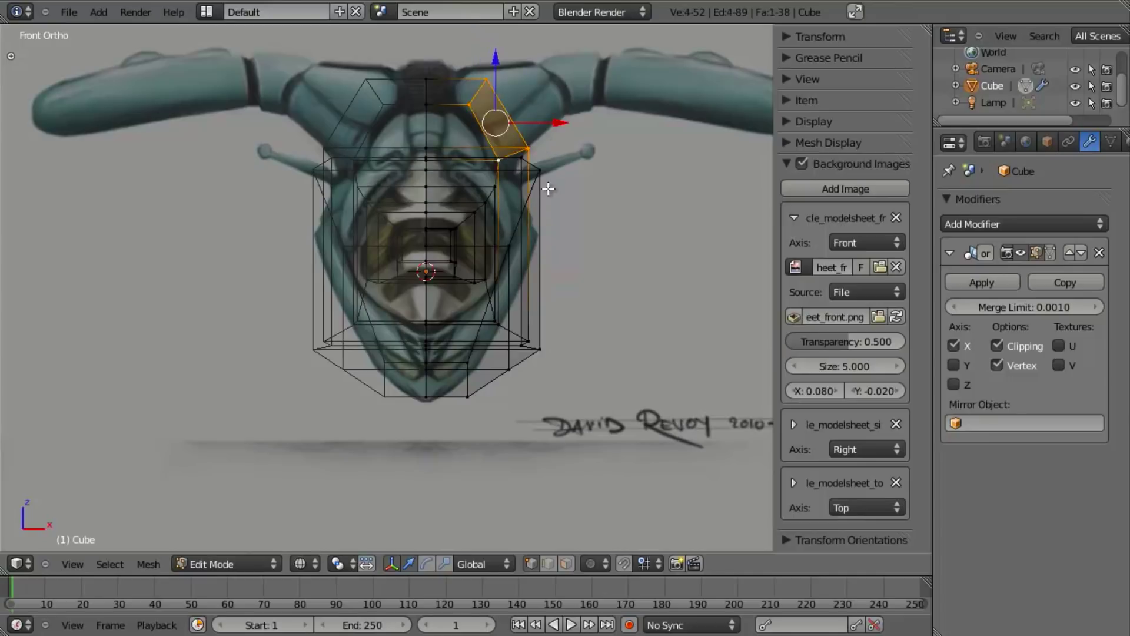
{"action": "middle_click_drag", "start_coordinate": [548, 188], "coordinate": [327, 235], "text": "shift"}
{"action": "key", "text": "e"}
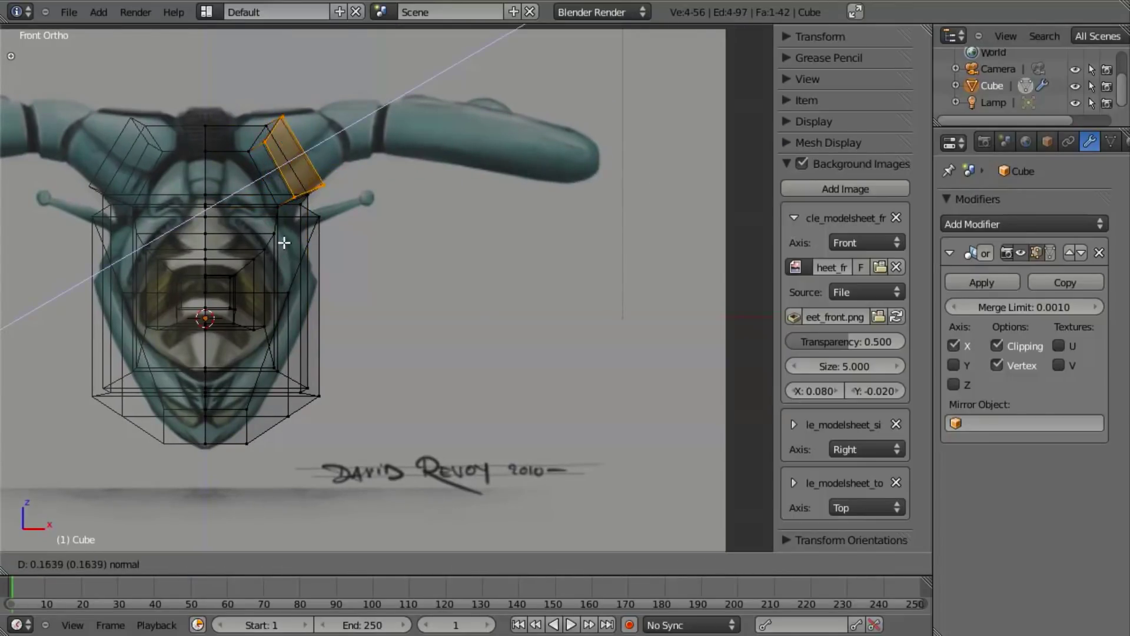
{"action": "left_click", "coordinate": [321, 218]}
Step: Shrink the extruded face to about 0.65 and stretch it 1.13 along Y
{"action": "key", "text": "z"}
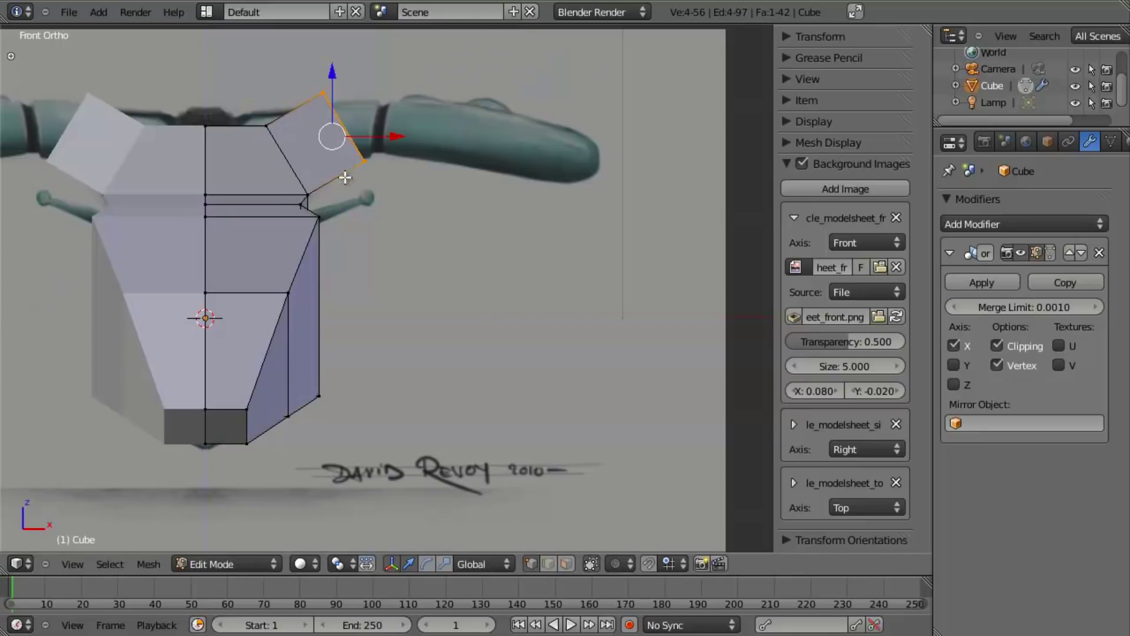
{"action": "key", "text": "z"}
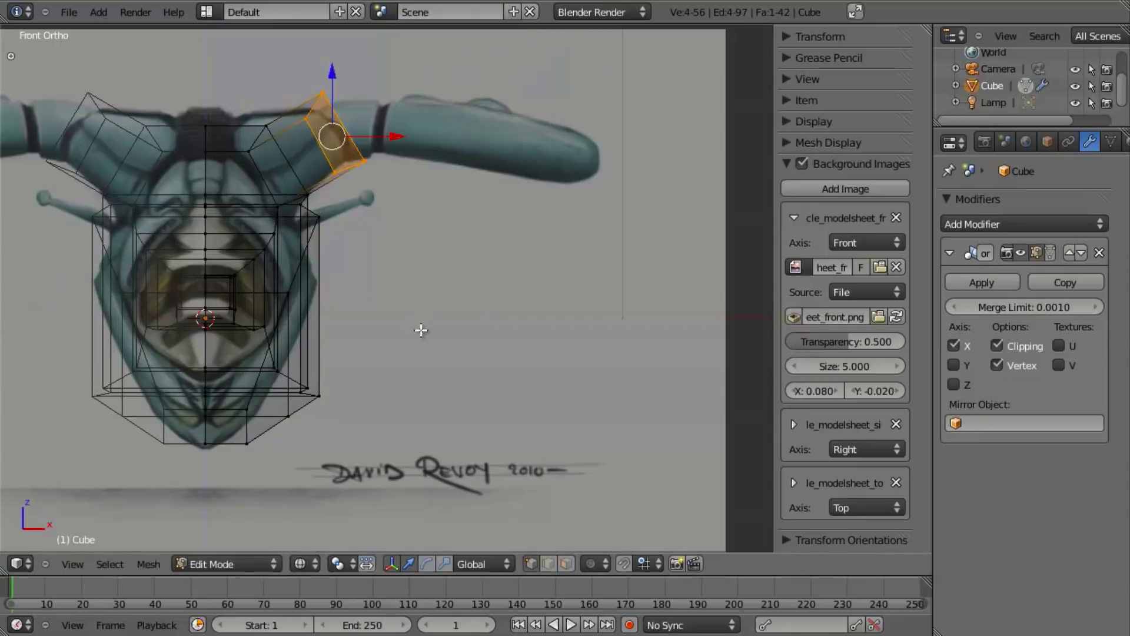
{"action": "key", "text": "s"}
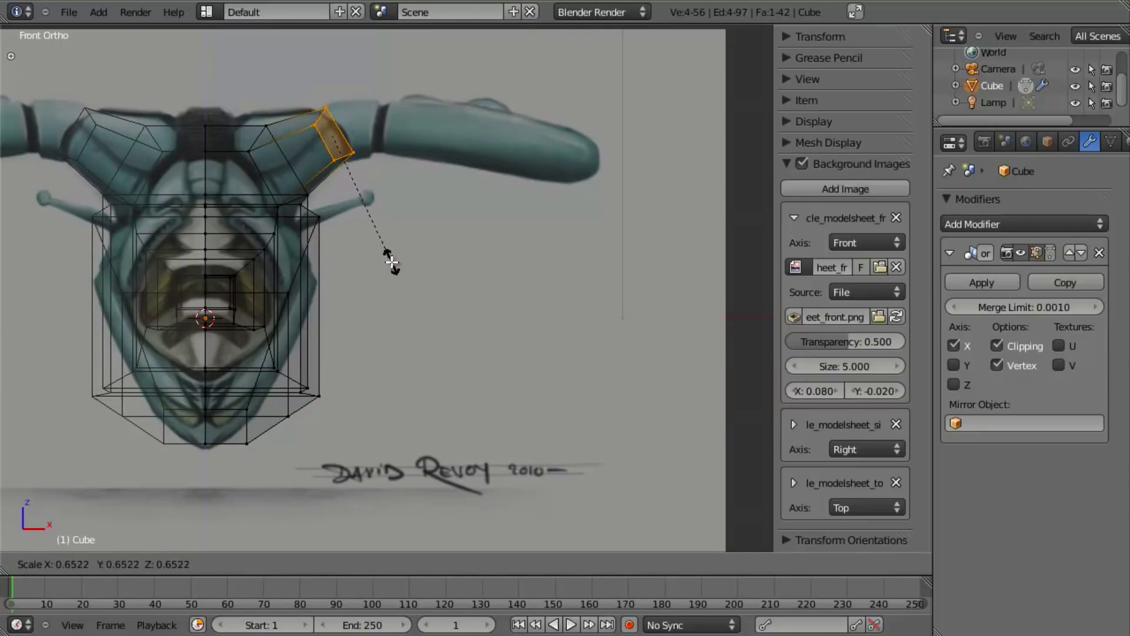
{"action": "left_click", "coordinate": [392, 265]}
{"action": "key", "text": "KP_7"}
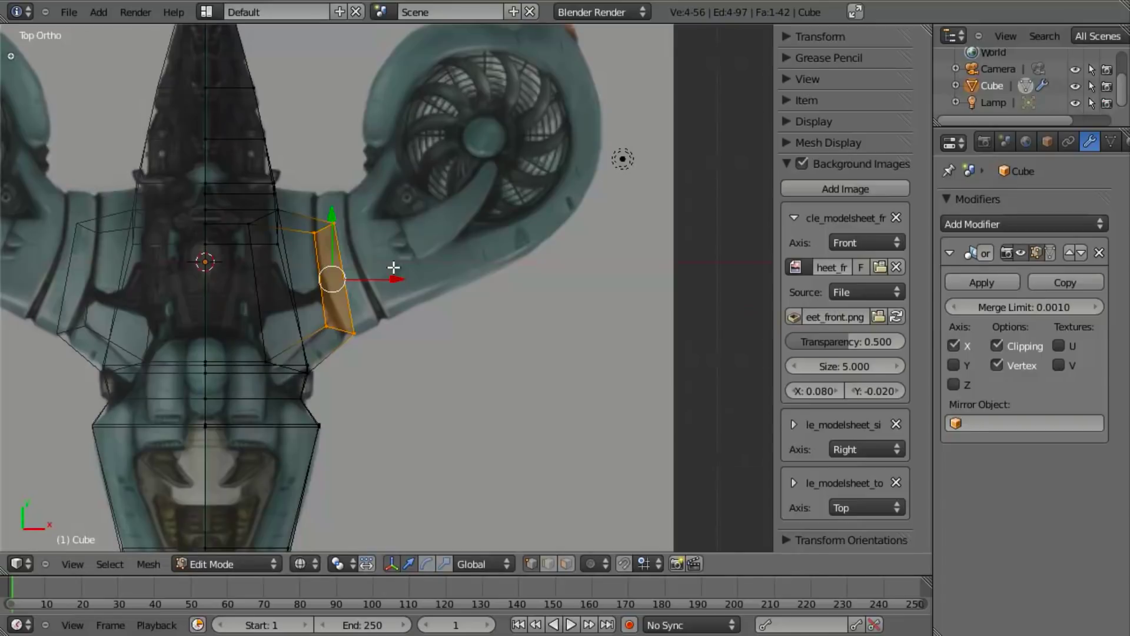
{"action": "key", "text": "s"}
{"action": "key", "text": "y"}
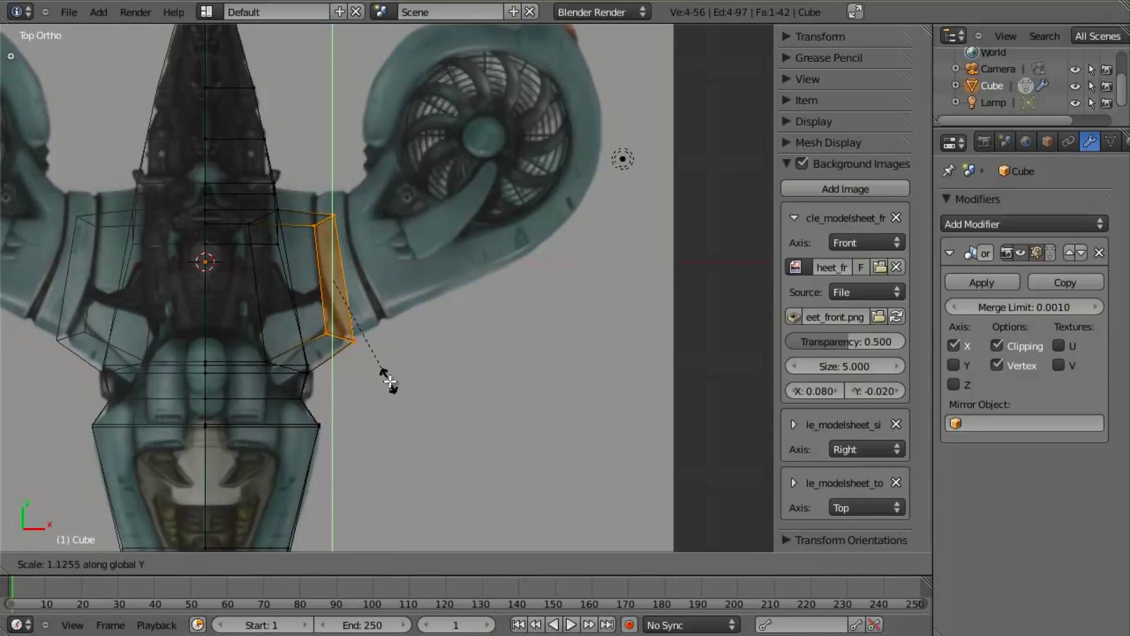
{"action": "left_click", "coordinate": [405, 398]}
Step: Move and rotate the arm face to follow the reference arm, then select two joint vertices
{"action": "key", "text": "g"}
{"action": "left_click", "coordinate": [399, 385]}
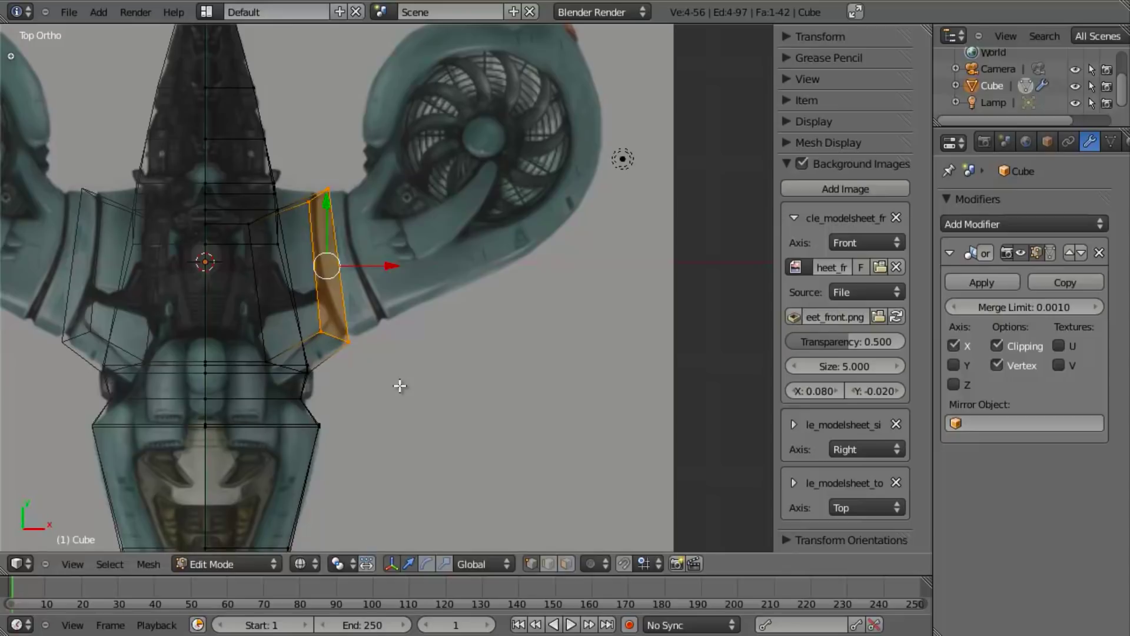
{"action": "key", "text": "r"}
{"action": "left_click", "coordinate": [414, 372]}
{"action": "key", "text": "z"}
{"action": "key", "text": "z"}
{"action": "right_click", "coordinate": [251, 229]}
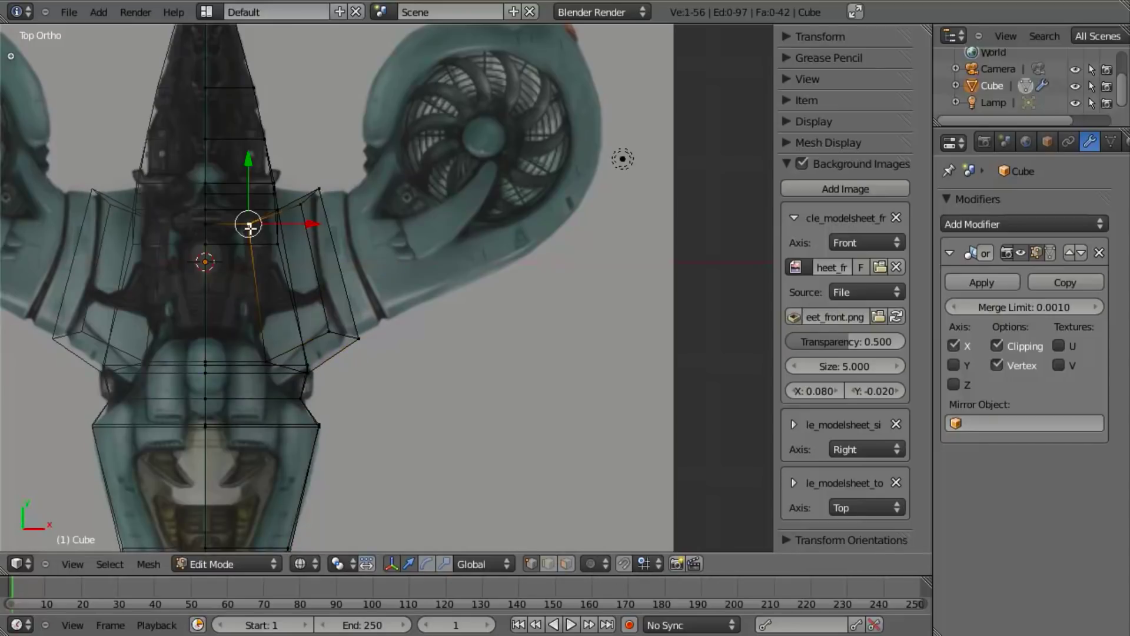
{"action": "right_click", "coordinate": [272, 217], "text": "shift"}
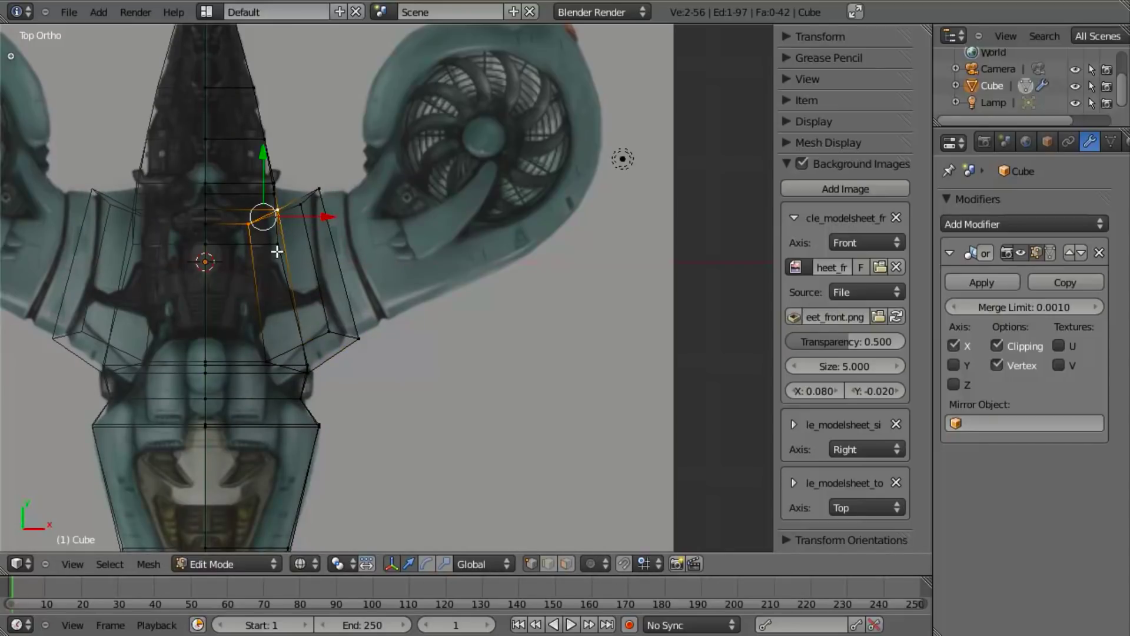
{"action": "key", "text": "KP_3"}
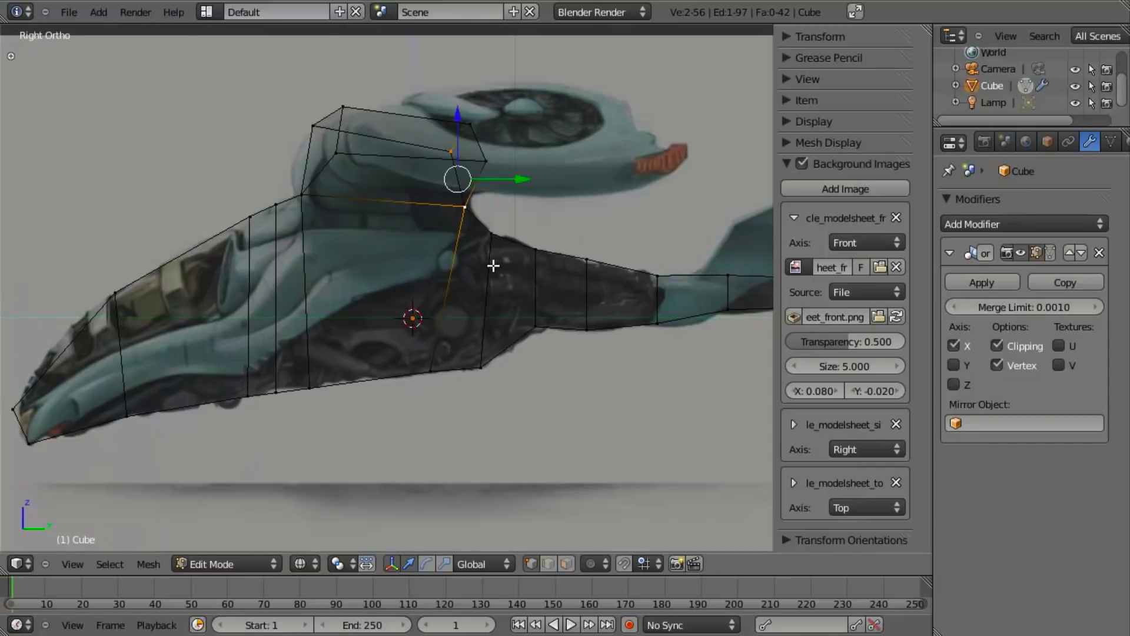
Step: In side view, move the joint vertices down and back and reposition the arm–tail-boom vertex
{"action": "key", "text": "z"}
{"action": "key", "text": "z"}
{"action": "key", "text": "g"}
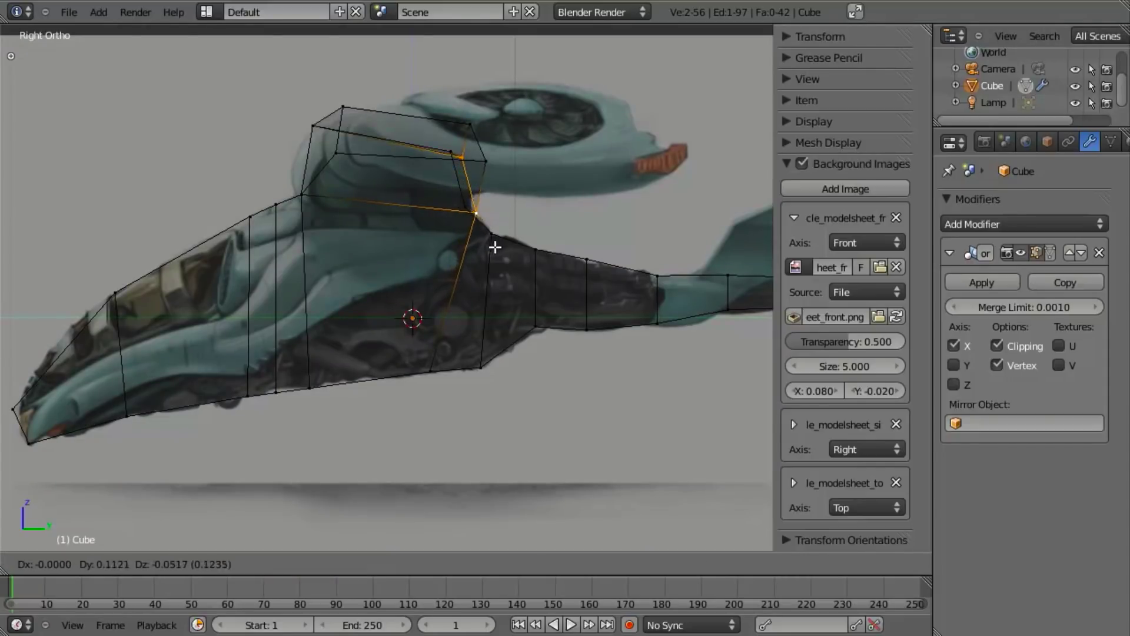
{"action": "left_click", "coordinate": [496, 253]}
{"action": "key", "text": "z"}
{"action": "right_click", "coordinate": [495, 245]}
{"action": "key", "text": "g"}
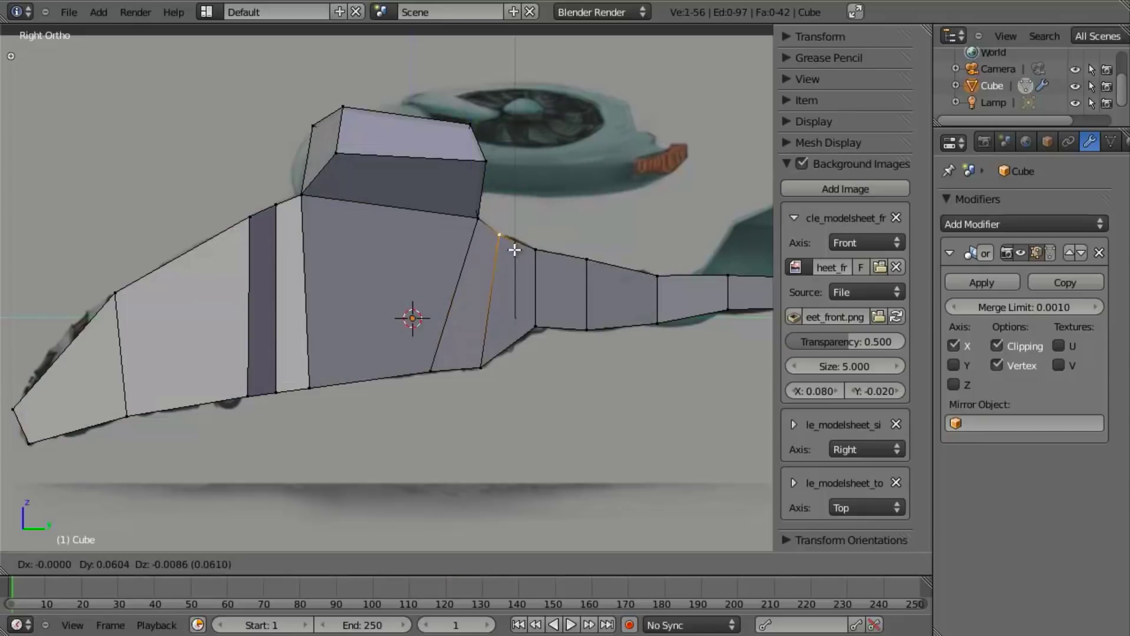
{"action": "left_click", "coordinate": [514, 251]}
Step: In top view, move the centre-seam vertex and two neighbours along the Y axis
{"action": "key", "text": "KP_7"}
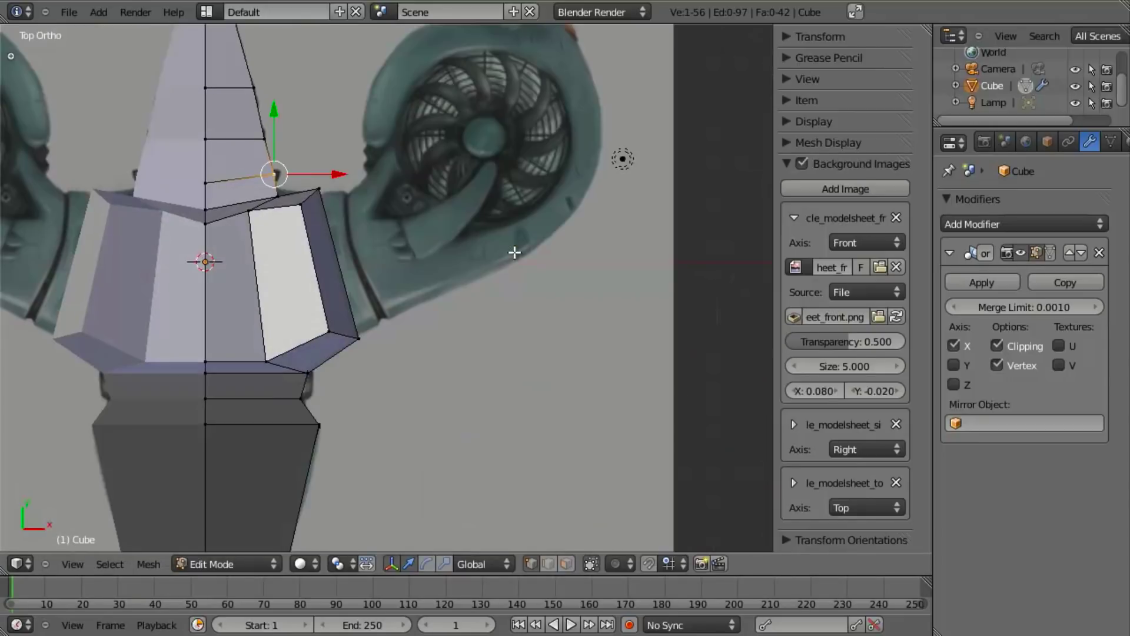
{"action": "key", "text": "z"}
{"action": "key", "text": "z"}
{"action": "right_click", "coordinate": [223, 215], "text": "shift"}
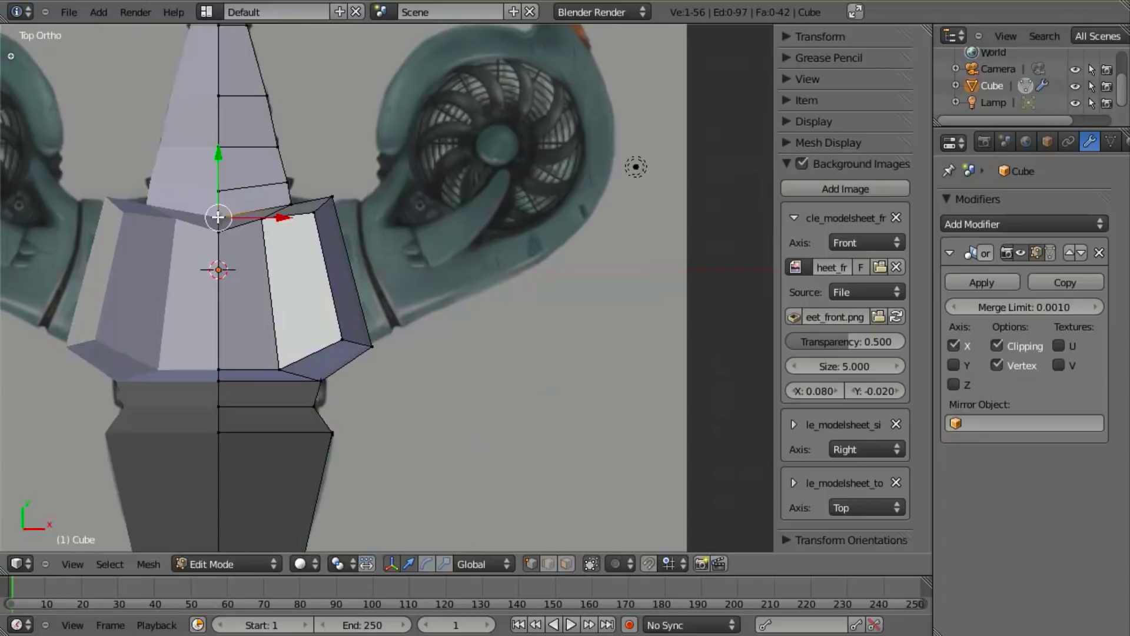
{"action": "right_click", "coordinate": [226, 199], "text": "shift"}
{"action": "key", "text": "g"}
{"action": "key", "text": "y"}
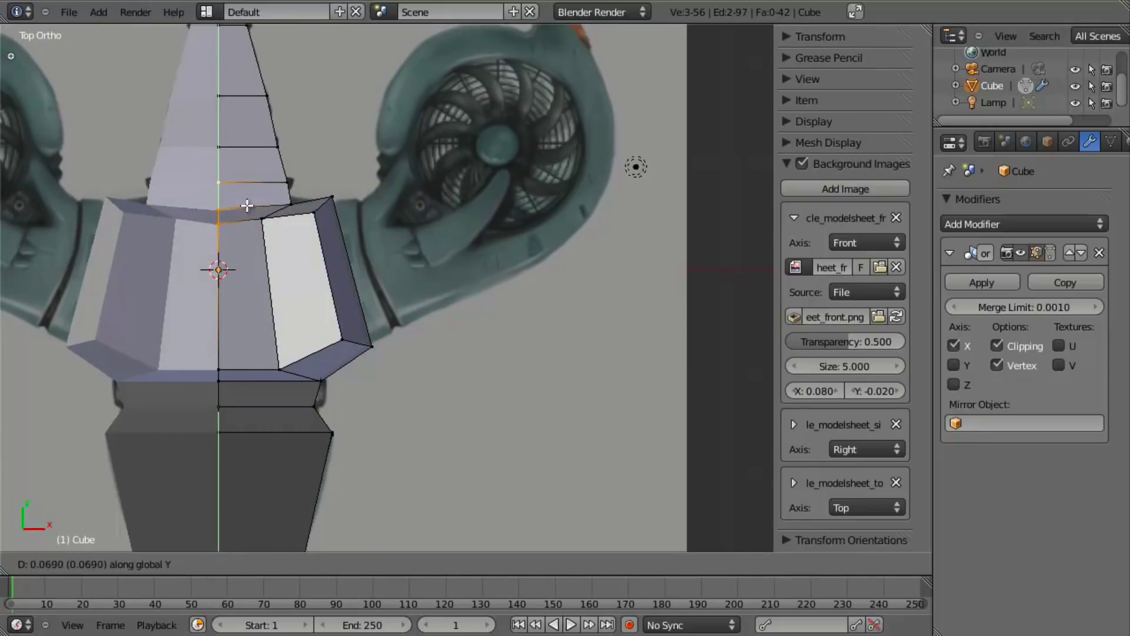
{"action": "left_click", "coordinate": [260, 239]}
{"action": "key", "text": "z"}
Step: In side view, nudge those three vertices and reposition the two arm-root vertices
{"action": "key", "text": "KP_3"}
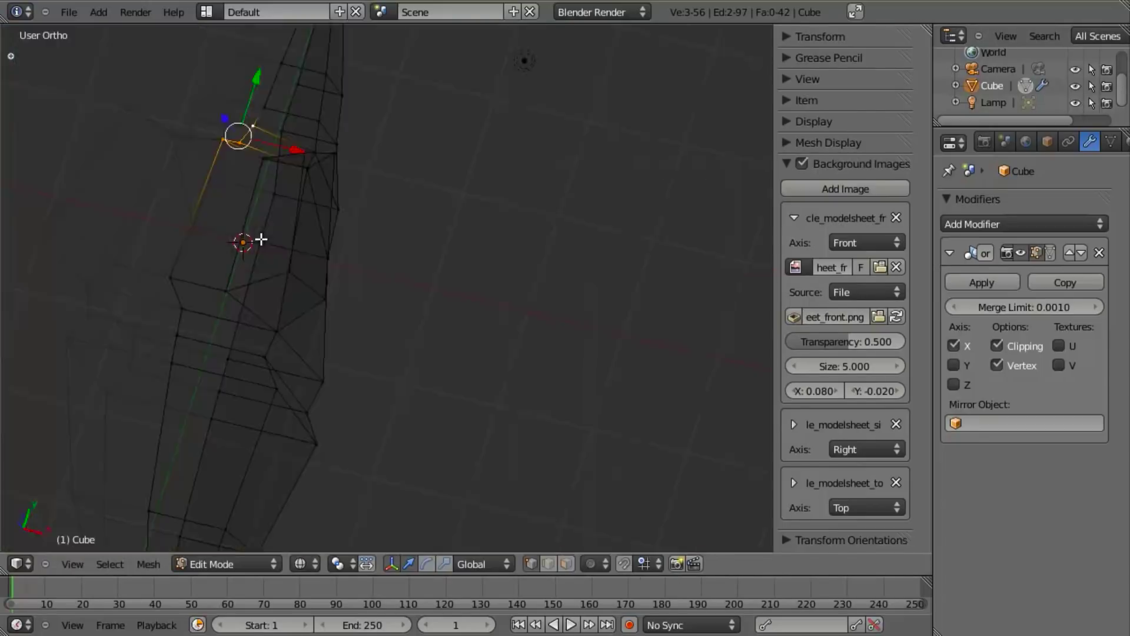
{"action": "key", "text": "g"}
{"action": "left_click", "coordinate": [548, 253]}
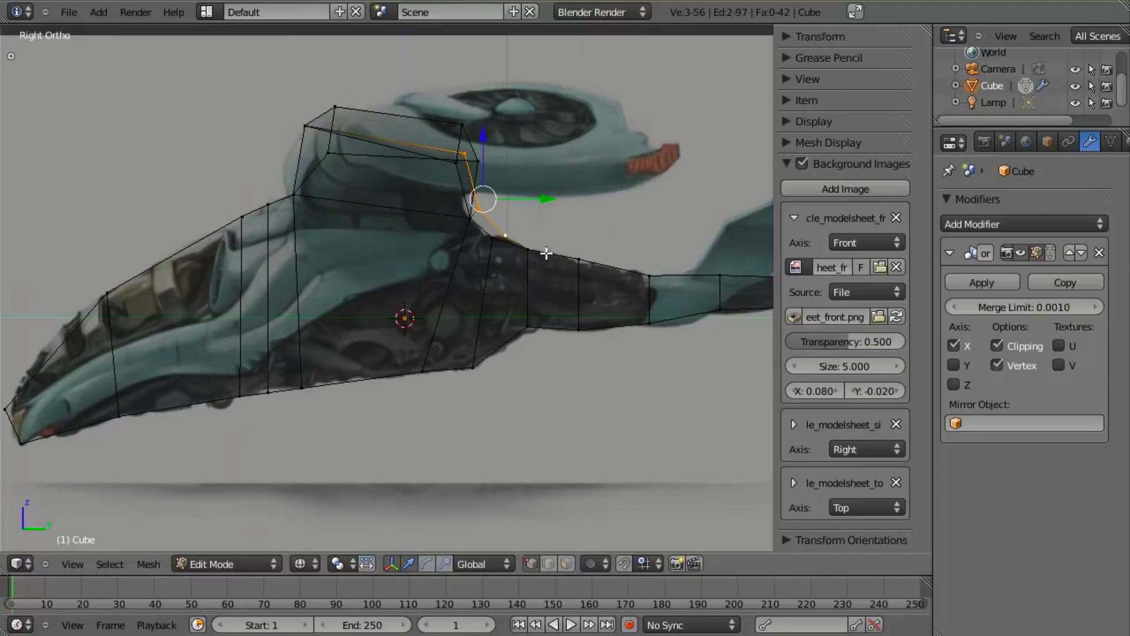
{"action": "key", "text": "a"}
{"action": "key", "text": "b"}
{"action": "left_click_drag", "start_coordinate": [478, 225], "coordinate": [511, 255]}
{"action": "key", "text": "g"}
{"action": "left_click", "coordinate": [508, 257]}
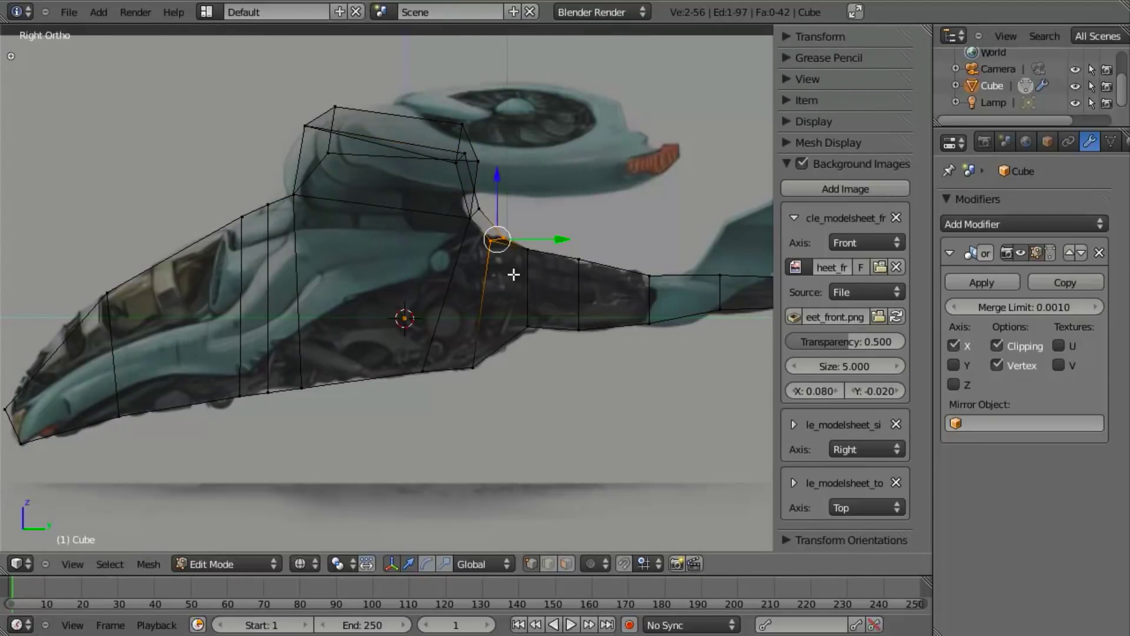
{"action": "key", "text": "a"}
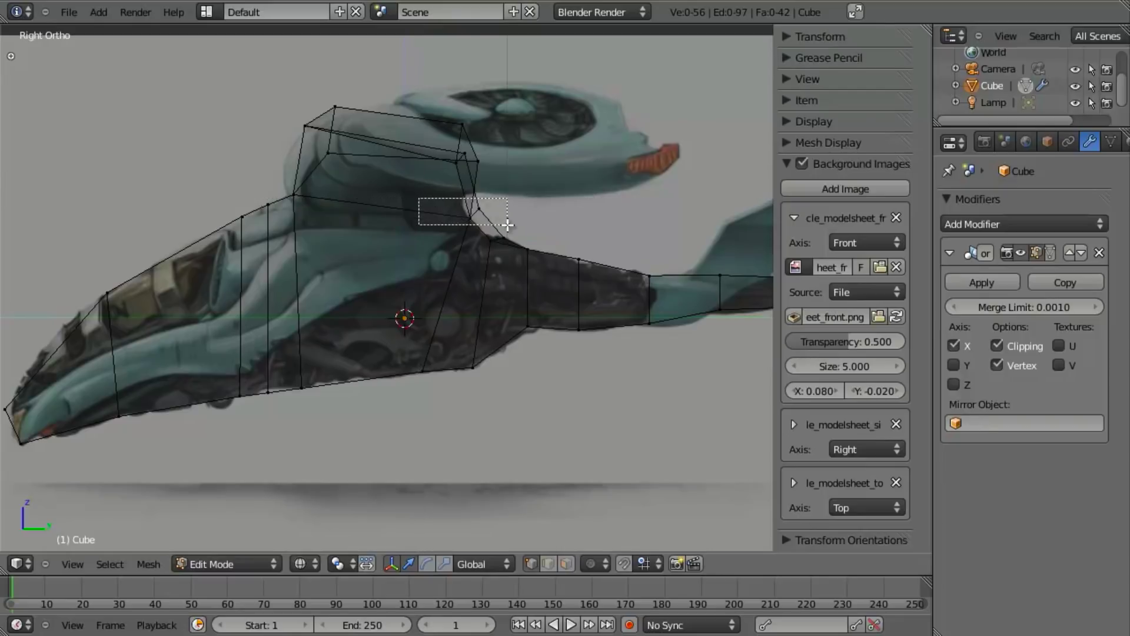
Step: Lower the arm-root edge along Z, then shift it outward in top view
{"action": "right_click", "coordinate": [502, 222]}
{"action": "key", "text": "g"}
{"action": "key", "text": "z"}
{"action": "left_click", "coordinate": [505, 239]}
{"action": "key", "text": "KP_7"}
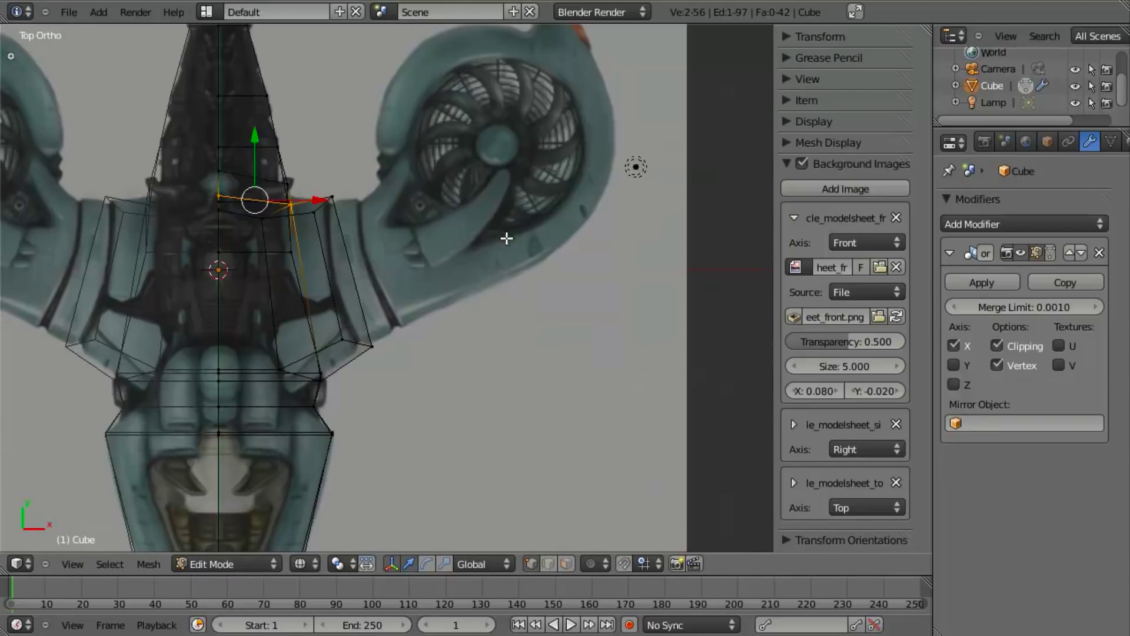
{"action": "key", "text": "z"}
{"action": "key", "text": "z"}
{"action": "key", "text": "g"}
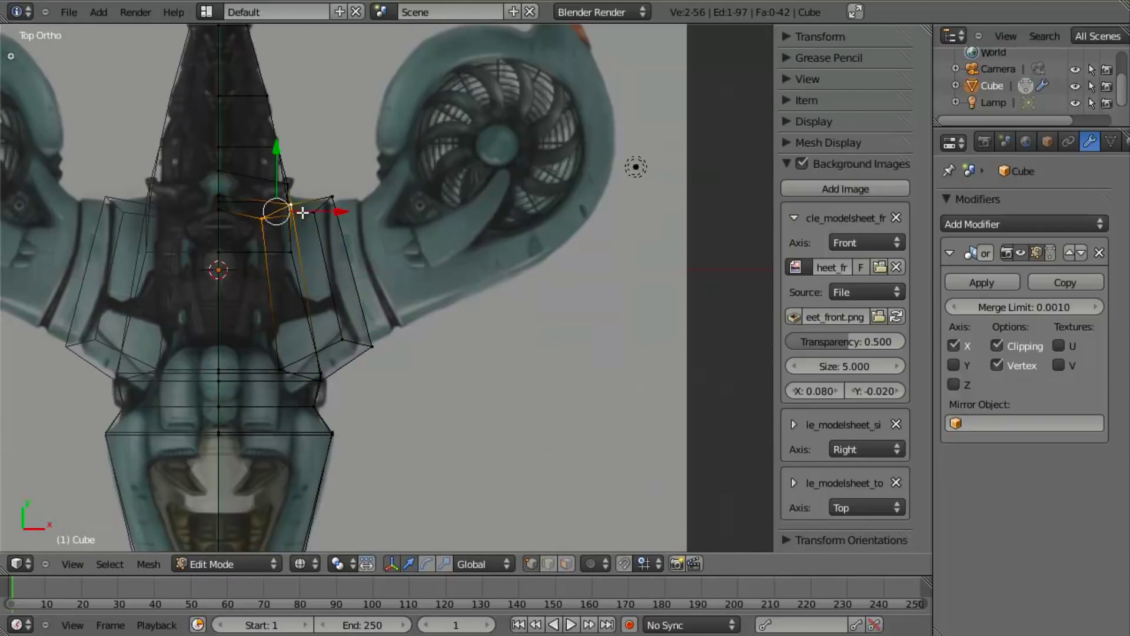
{"action": "left_click", "coordinate": [312, 220]}
{"action": "key", "text": "z"}
Step: Reposition a single vertex at the arm joint in top view
{"action": "key", "text": "z"}
{"action": "right_click", "coordinate": [286, 183]}
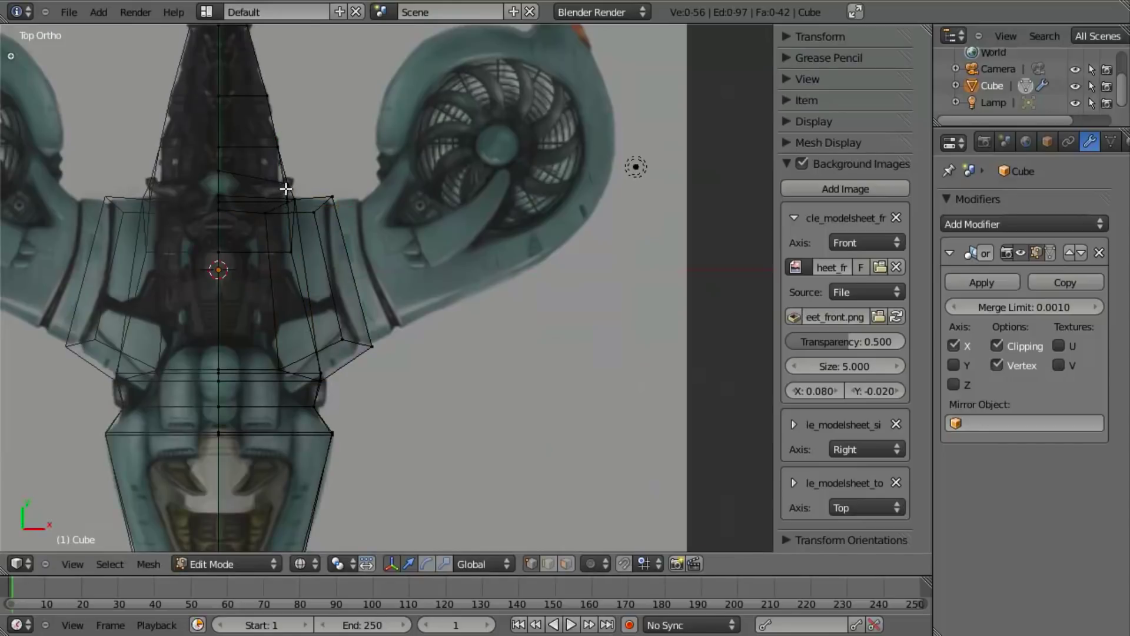
{"action": "key", "text": "z"}
{"action": "key", "text": "z"}
{"action": "key", "text": "g"}
{"action": "left_click", "coordinate": [276, 180]}
{"action": "key", "text": "z"}
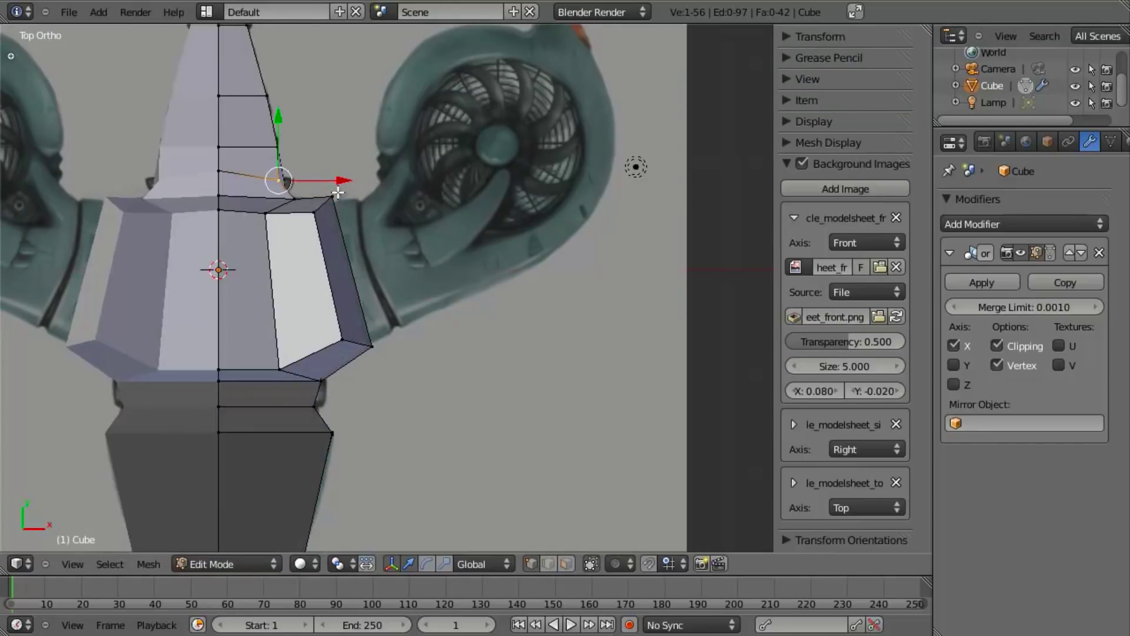
{"action": "key", "text": "a"}
{"action": "middle_click_drag", "start_coordinate": [317, 219], "coordinate": [317, 239], "text": "shift"}
Step: Adjust the arm panel's corner vertex and nudge its top-left vertex up-right
{"action": "key", "text": "z"}
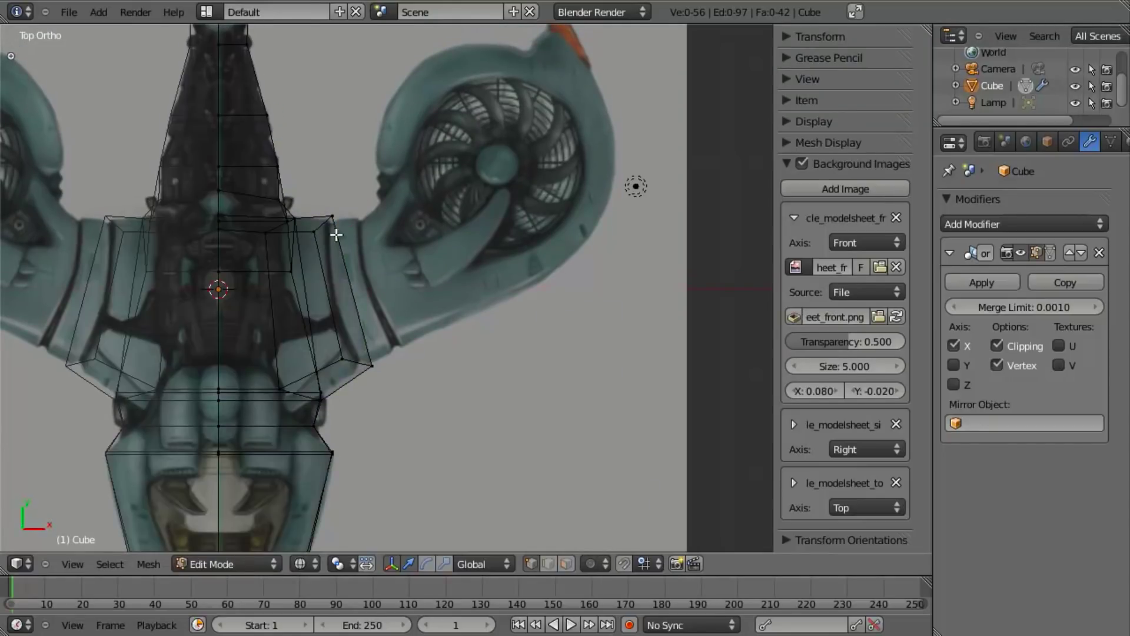
{"action": "right_click", "coordinate": [337, 211]}
{"action": "key", "text": "g"}
{"action": "left_click", "coordinate": [328, 219]}
{"action": "key", "text": "z"}
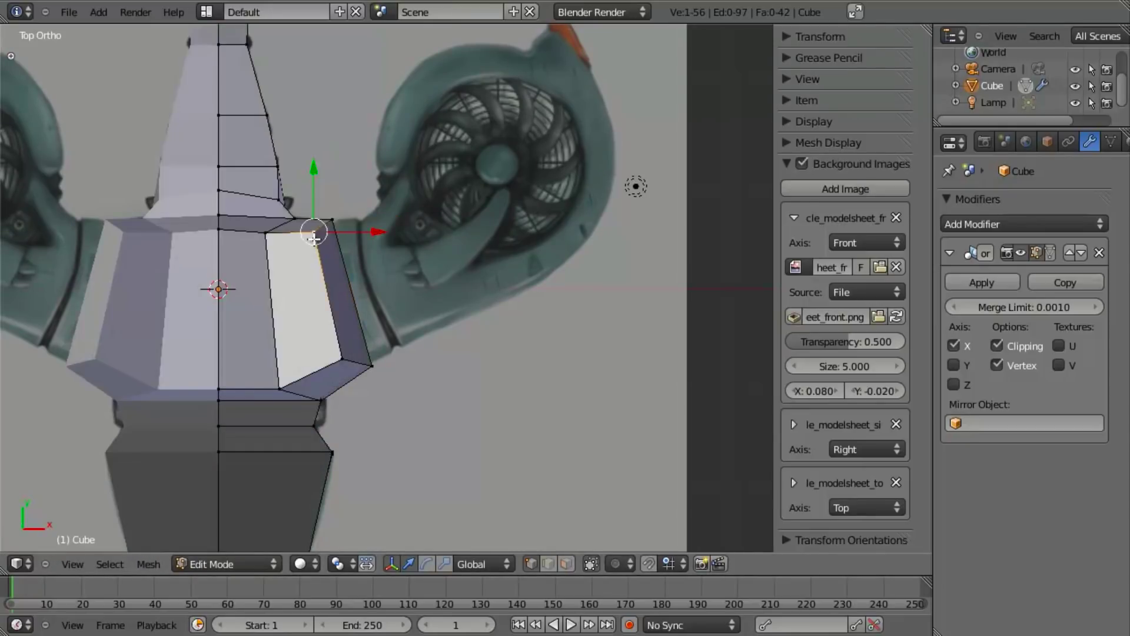
{"action": "key", "text": "g"}
{"action": "right_click", "coordinate": [316, 233]}
{"action": "key", "text": "z"}
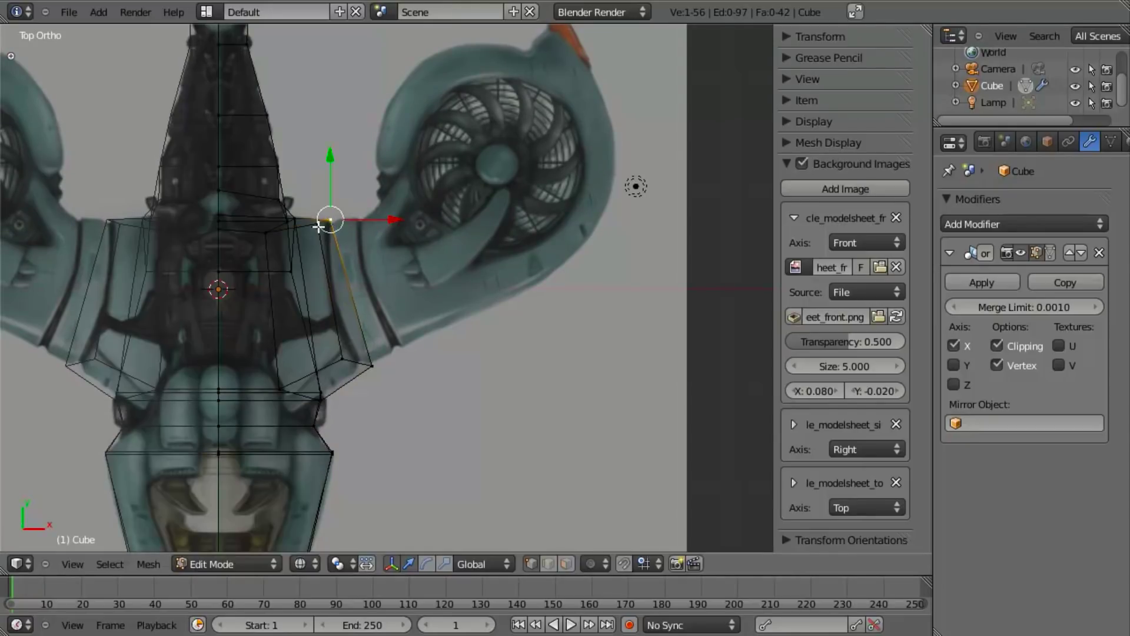
{"action": "right_click", "coordinate": [268, 231]}
{"action": "key", "text": "z"}
{"action": "key", "text": "g"}
{"action": "left_click", "coordinate": [273, 226]}
{"action": "key", "text": "z"}
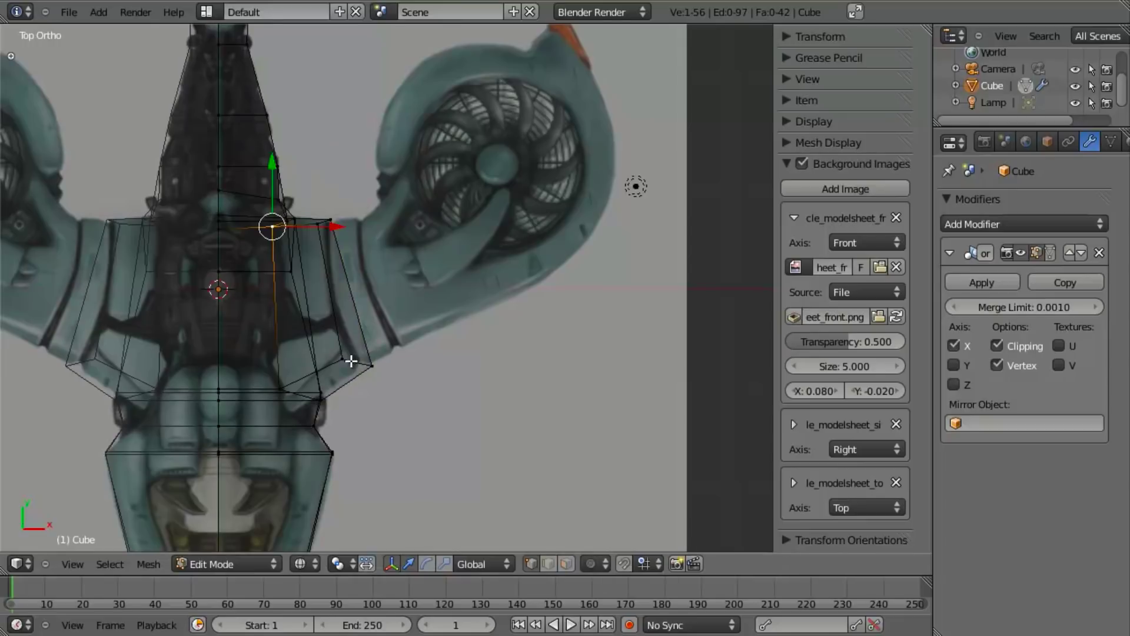
Step: Pull the arm's outer and inner lower vertices inward and shift the upper inner vertex
{"action": "right_click", "coordinate": [358, 372]}
{"action": "key", "text": "g"}
{"action": "left_click", "coordinate": [341, 374]}
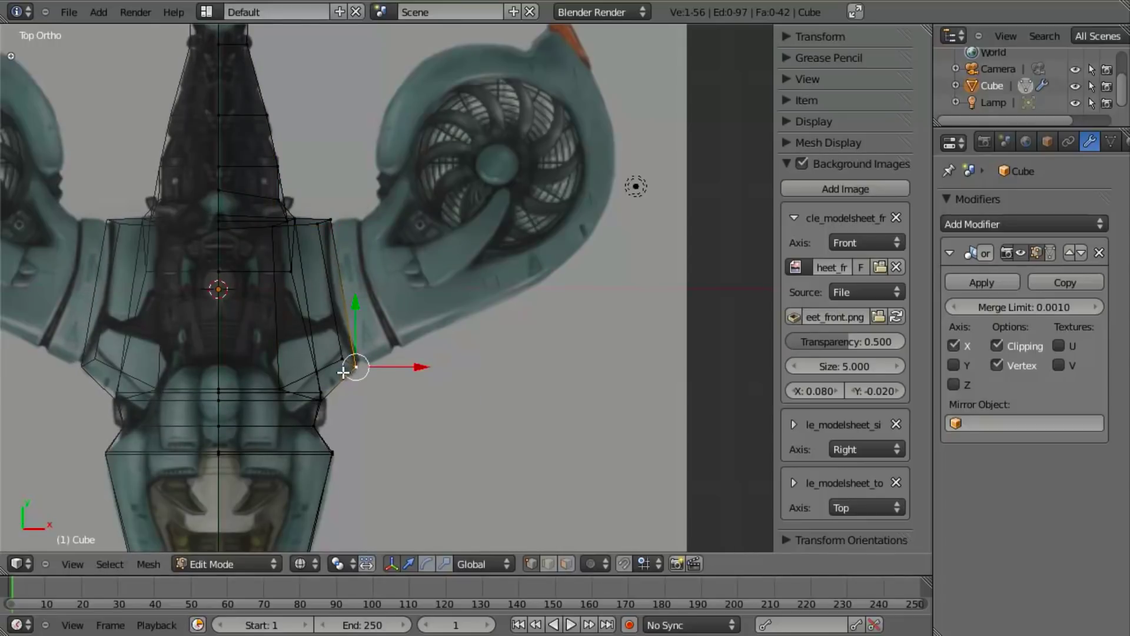
{"action": "right_click", "coordinate": [336, 359]}
{"action": "key", "text": "g"}
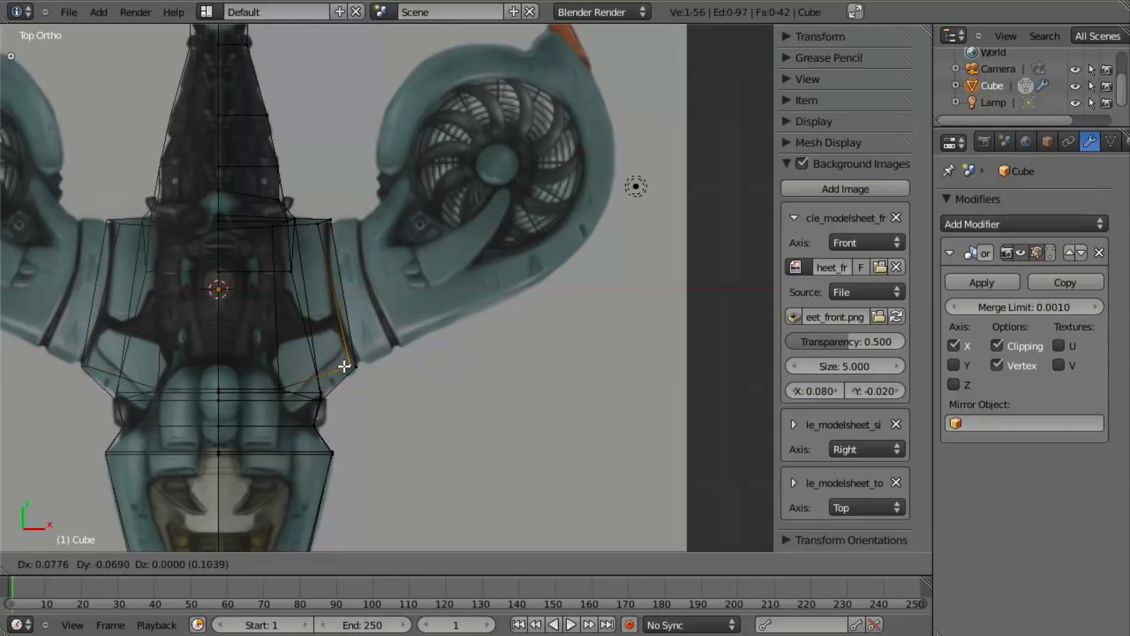
{"action": "left_click", "coordinate": [337, 355]}
{"action": "key", "text": "a"}
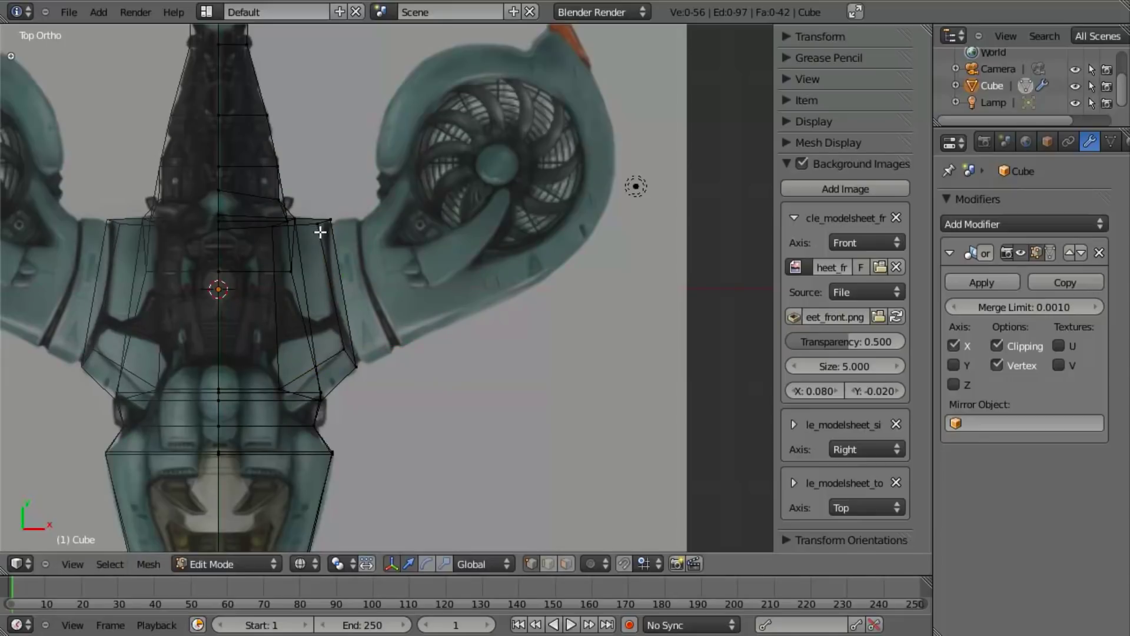
{"action": "right_click", "coordinate": [320, 231]}
{"action": "key", "text": "g"}
{"action": "left_click", "coordinate": [328, 229]}
{"action": "left_click_drag", "start_coordinate": [326, 201], "coordinate": [403, 341]}
Step: Undo the last Y move and extrude the arm's end face toward the fan pod
{"action": "key", "text": "ctrl+z"}
{"action": "right_click", "coordinate": [346, 351], "text": "shift"}
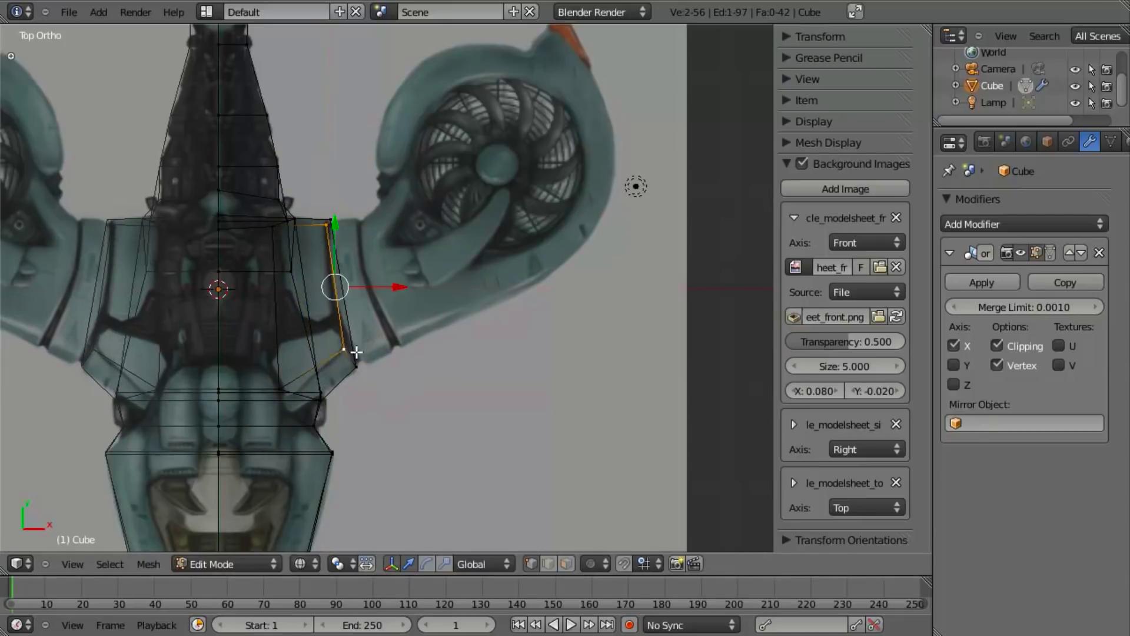
{"action": "right_click", "coordinate": [354, 364], "text": "shift"}
{"action": "right_click", "coordinate": [337, 233], "text": "shift"}
{"action": "key", "text": "e"}
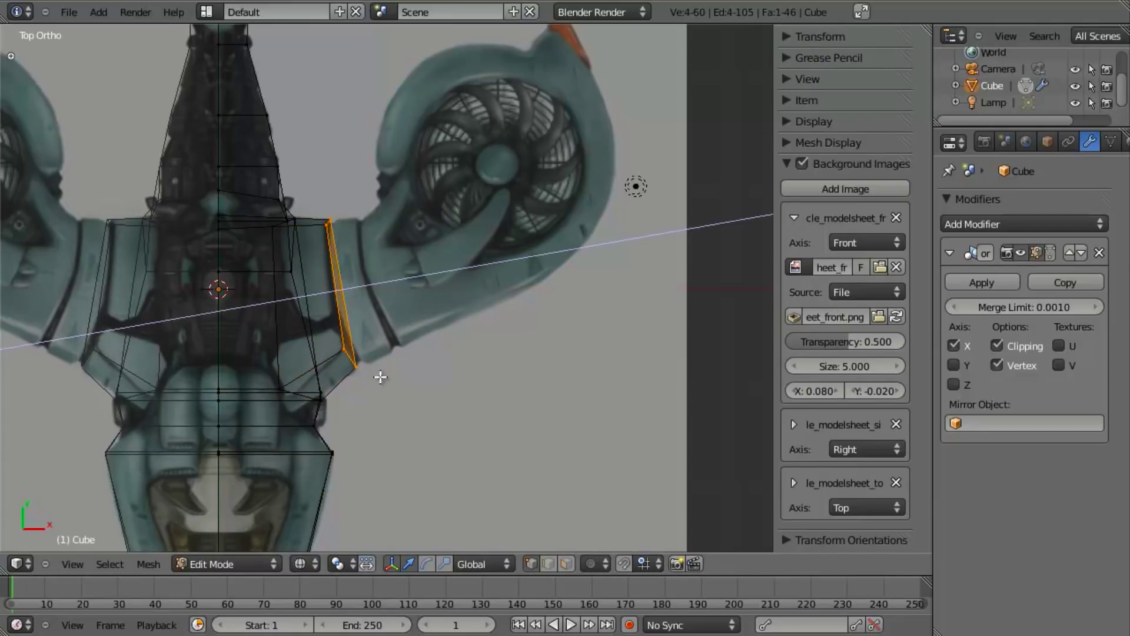
{"action": "left_click", "coordinate": [410, 367]}
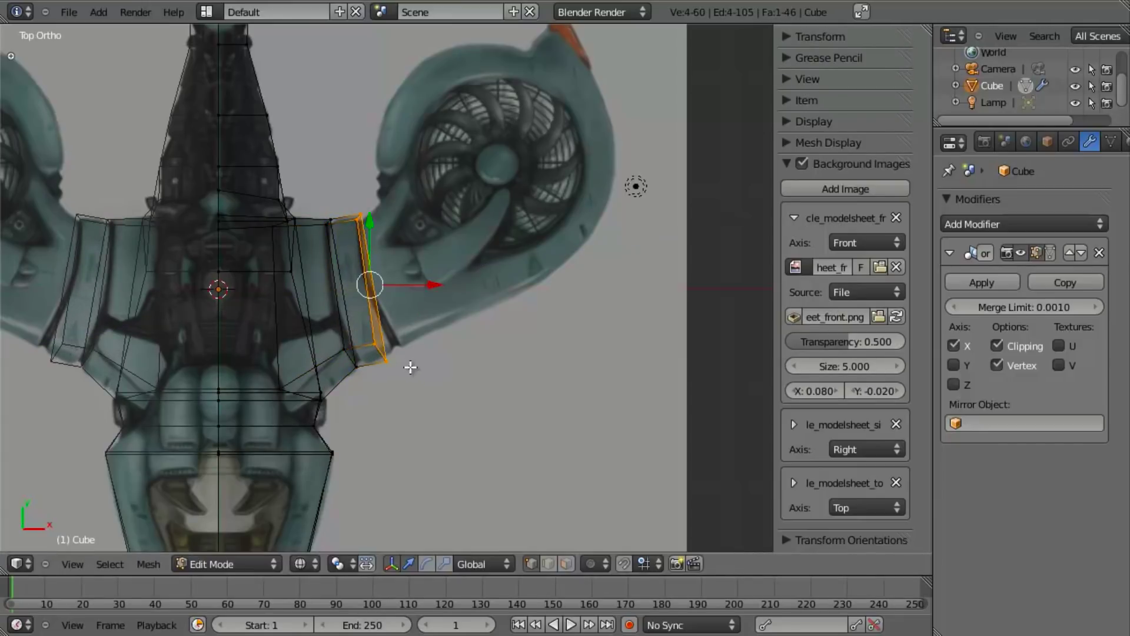
Step: Rotate the new end face and move its outer-edge vertices up and right
{"action": "key", "text": "r"}
{"action": "left_click", "coordinate": [417, 363]}
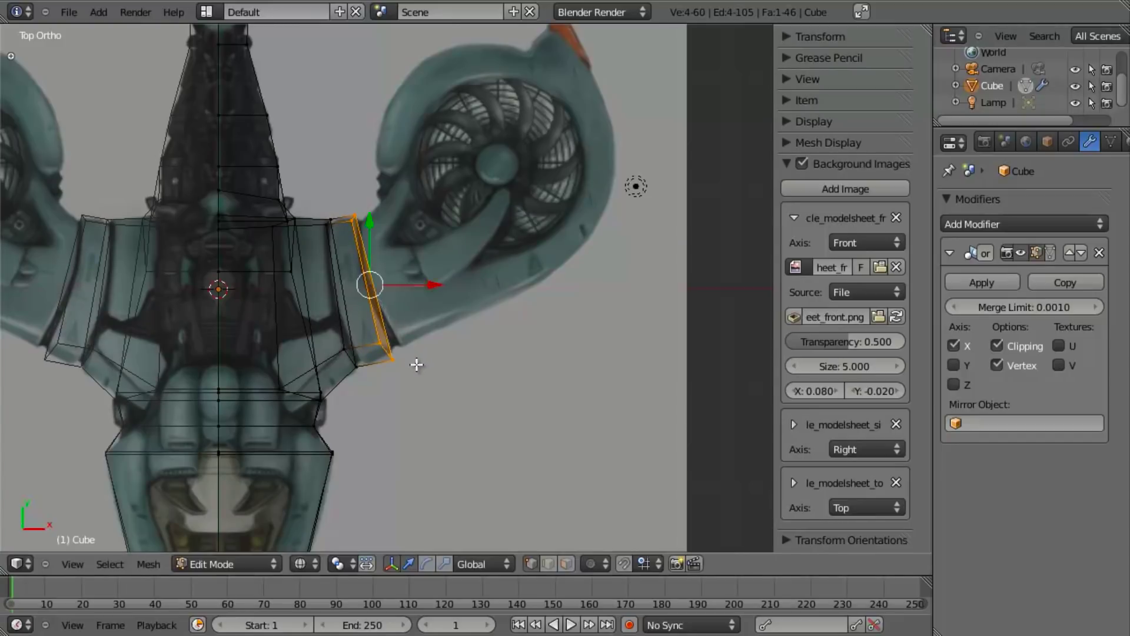
{"action": "key", "text": "a"}
{"action": "left_click_drag", "start_coordinate": [422, 375], "coordinate": [422, 375]}
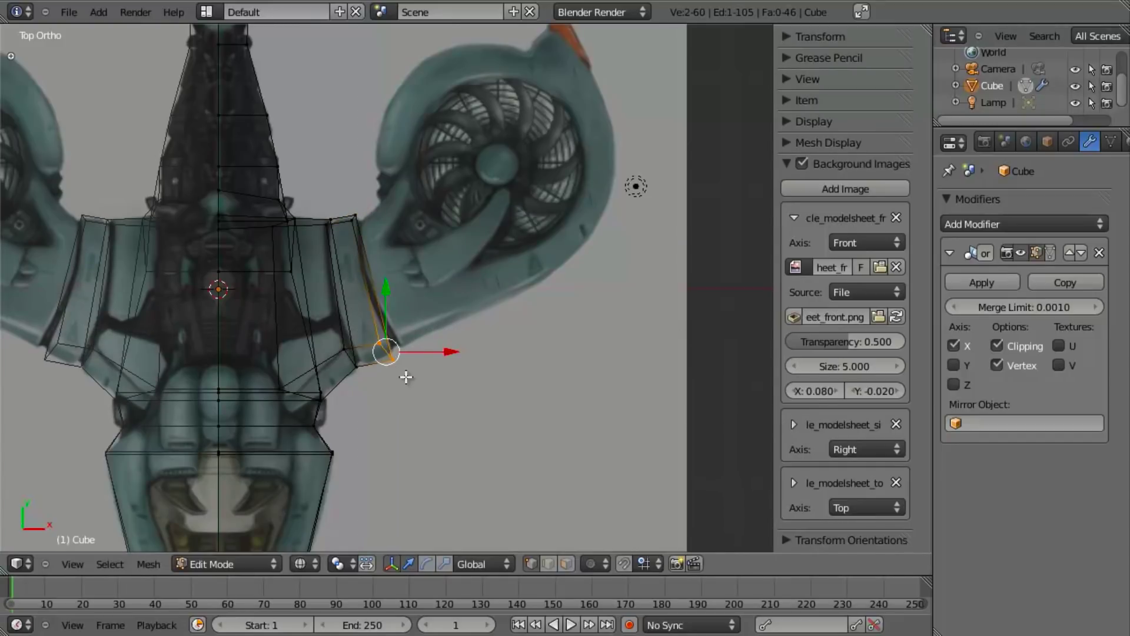
{"action": "key", "text": "g"}
{"action": "left_click", "coordinate": [413, 371]}
Step: Shift the wing end's top vertices slightly
{"action": "right_click", "coordinate": [338, 225]}
{"action": "right_click", "coordinate": [356, 212]}
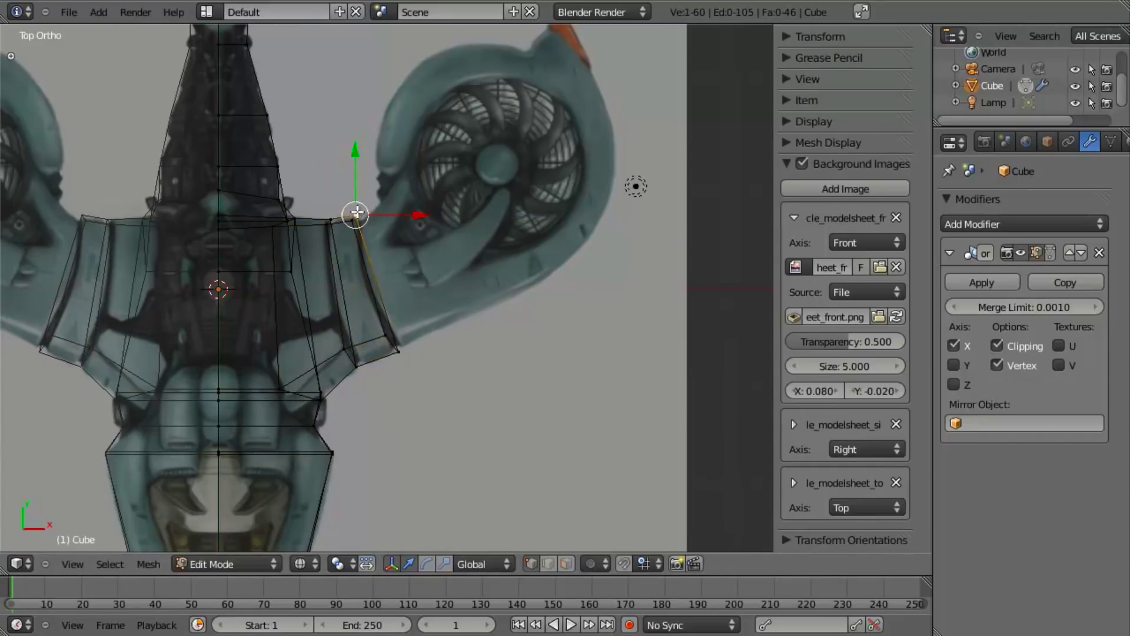
{"action": "right_click", "coordinate": [355, 227], "text": "shift"}
{"action": "key", "text": "g"}
{"action": "left_click", "coordinate": [359, 231]}
Step: Extrude the wing-end face further outward, then rotate it and move it left
{"action": "key", "text": "b"}
{"action": "left_click_drag", "start_coordinate": [371, 294], "coordinate": [433, 408]}
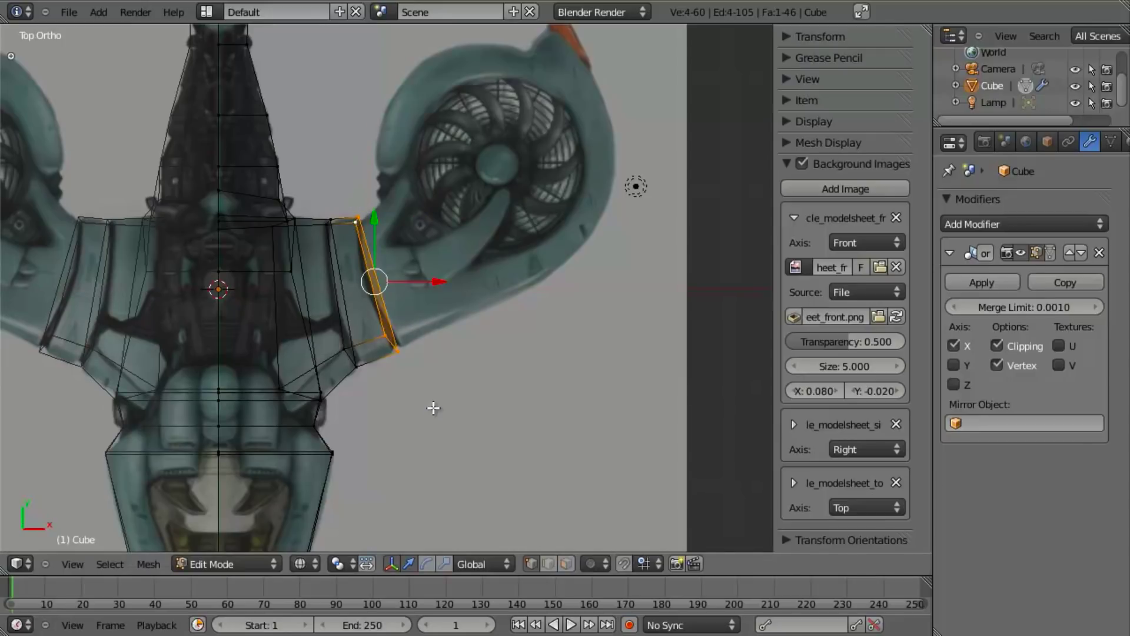
{"action": "key", "text": "e"}
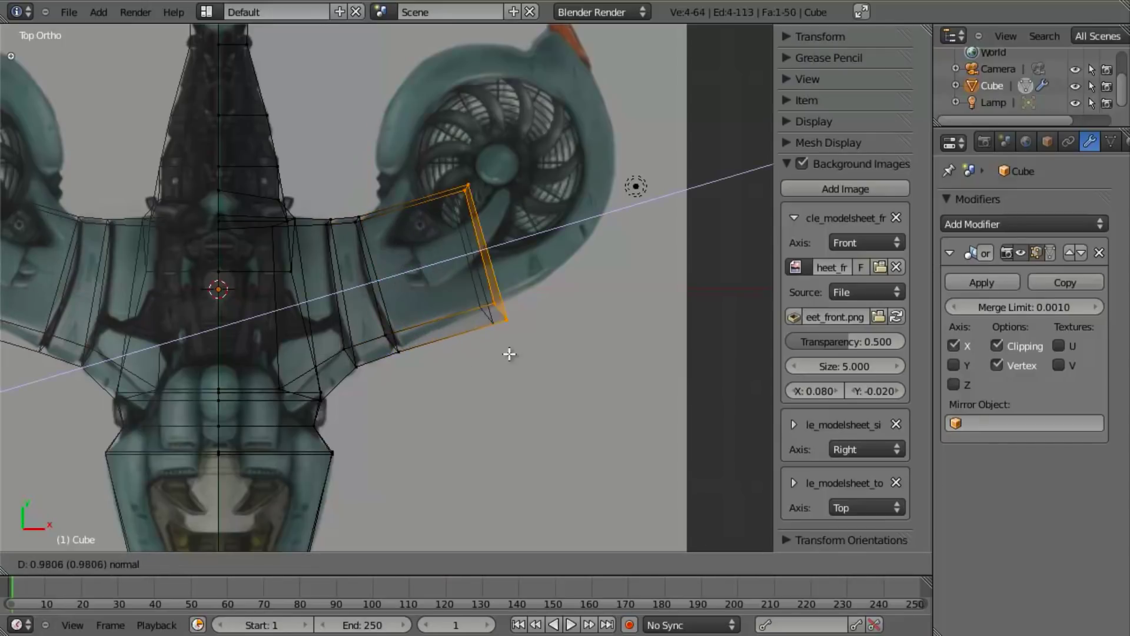
{"action": "left_click", "coordinate": [516, 341]}
{"action": "key", "text": "r"}
{"action": "left_click", "coordinate": [560, 318]}
{"action": "key", "text": "g"}
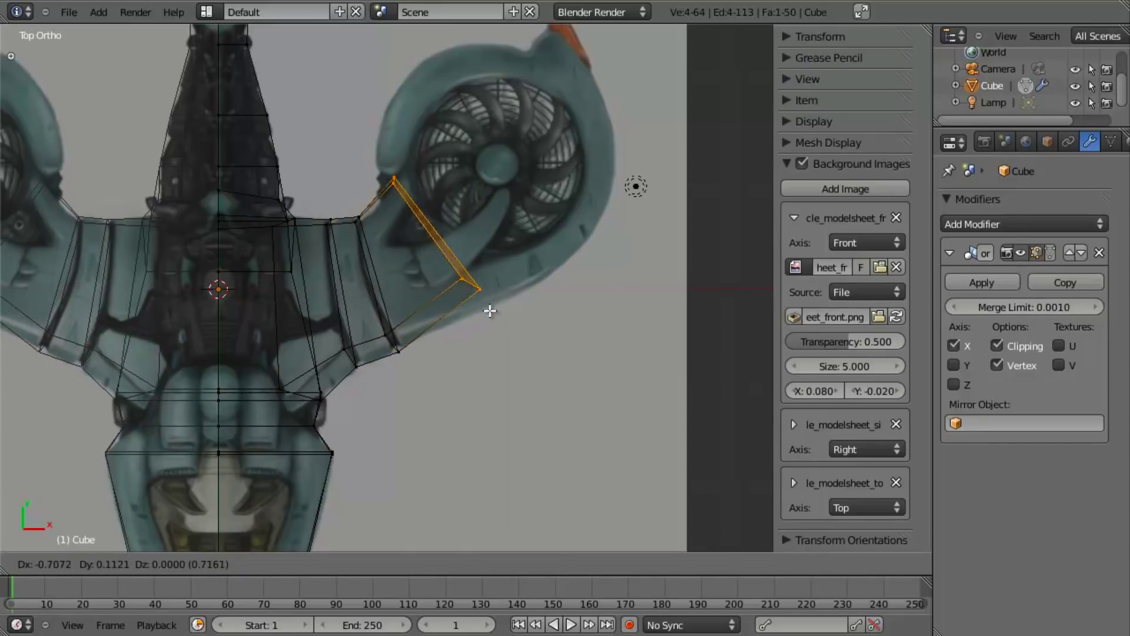
{"action": "left_click", "coordinate": [491, 312]}
Step: Move the new face's two lower vertices down and right
{"action": "key", "text": "a"}
{"action": "key", "text": "b"}
{"action": "left_click_drag", "start_coordinate": [448, 263], "coordinate": [505, 310]}
{"action": "key", "text": "g"}
{"action": "left_click", "coordinate": [513, 319]}
Step: In front view, rotate the arm's joint-band vertices about 20 degrees upward and select two upper-outline vertices
{"action": "key", "text": "KP_1"}
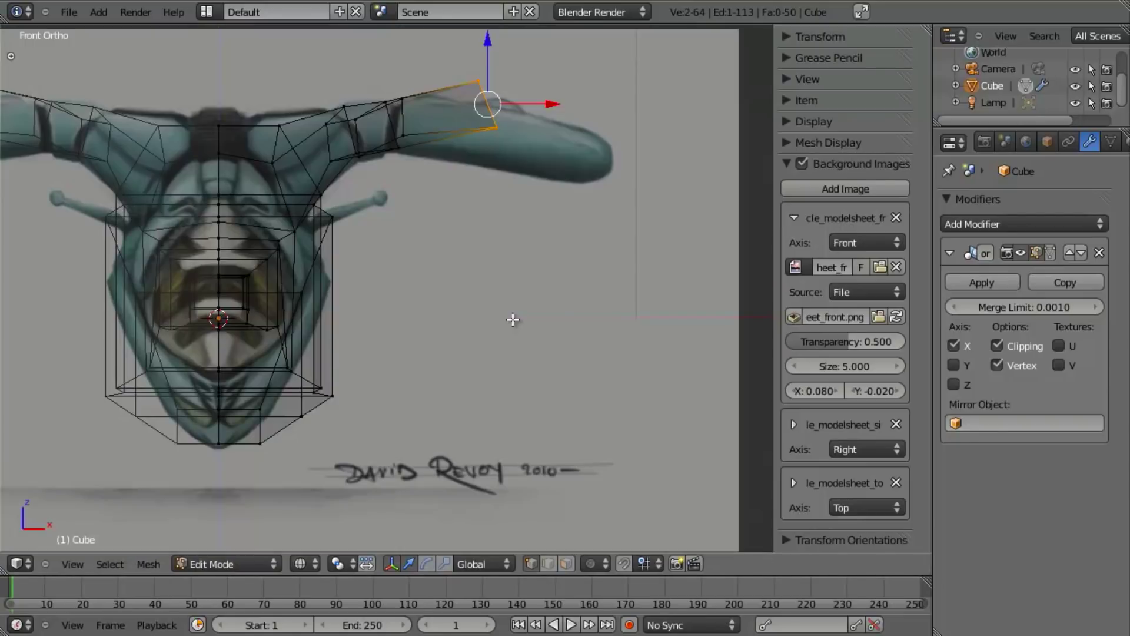
{"action": "scroll", "coordinate": [479, 195], "scroll_direction": "up", "scroll_amount": 3}
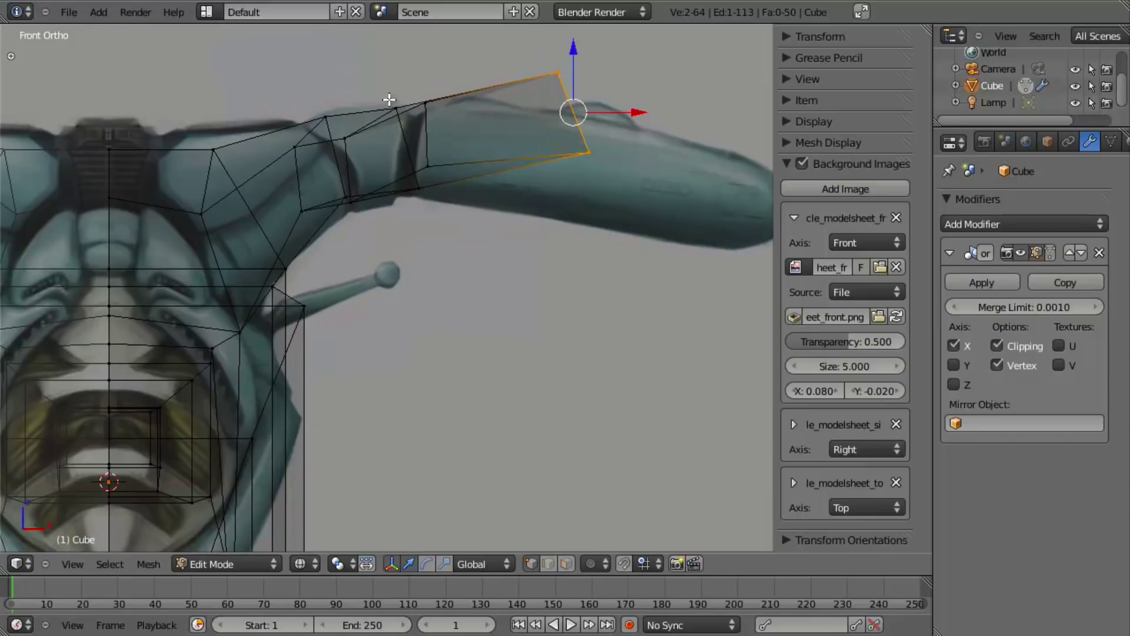
{"action": "right_click", "coordinate": [391, 102]}
{"action": "right_click", "coordinate": [415, 192], "text": "shift"}
{"action": "key", "text": "r"}
{"action": "left_click", "coordinate": [472, 237]}
{"action": "key", "text": "a"}
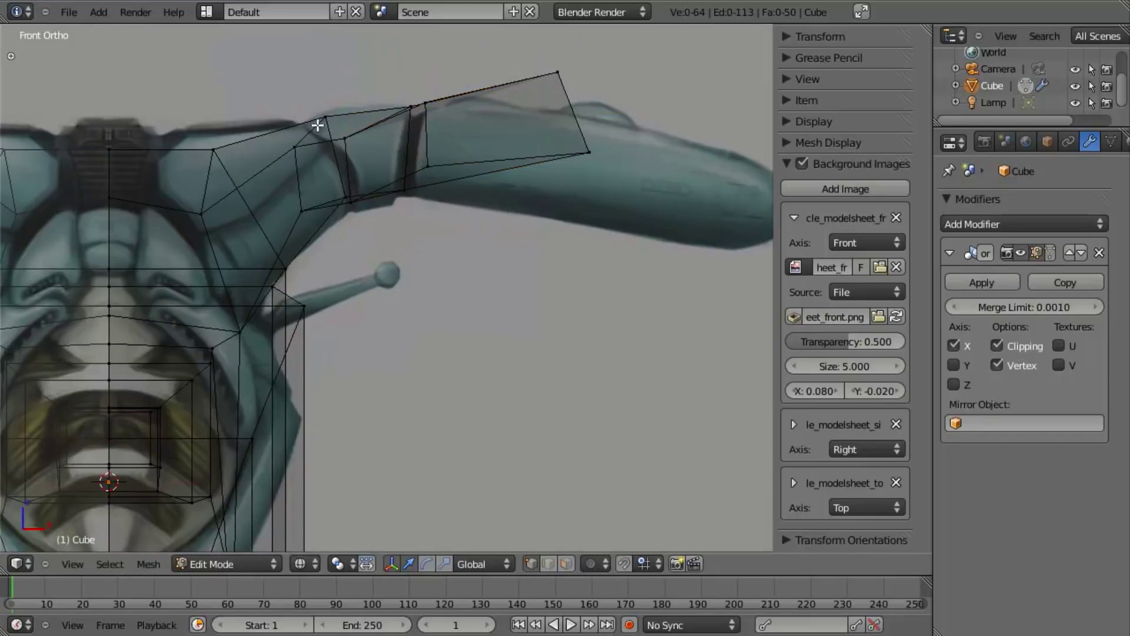
{"action": "right_click", "coordinate": [319, 123]}
{"action": "right_click", "coordinate": [339, 184], "text": "shift"}
Step: In front view, nudge the arm's upper and lower bend vertices slightly
{"action": "key", "text": "z"}
{"action": "right_click", "coordinate": [347, 203]}
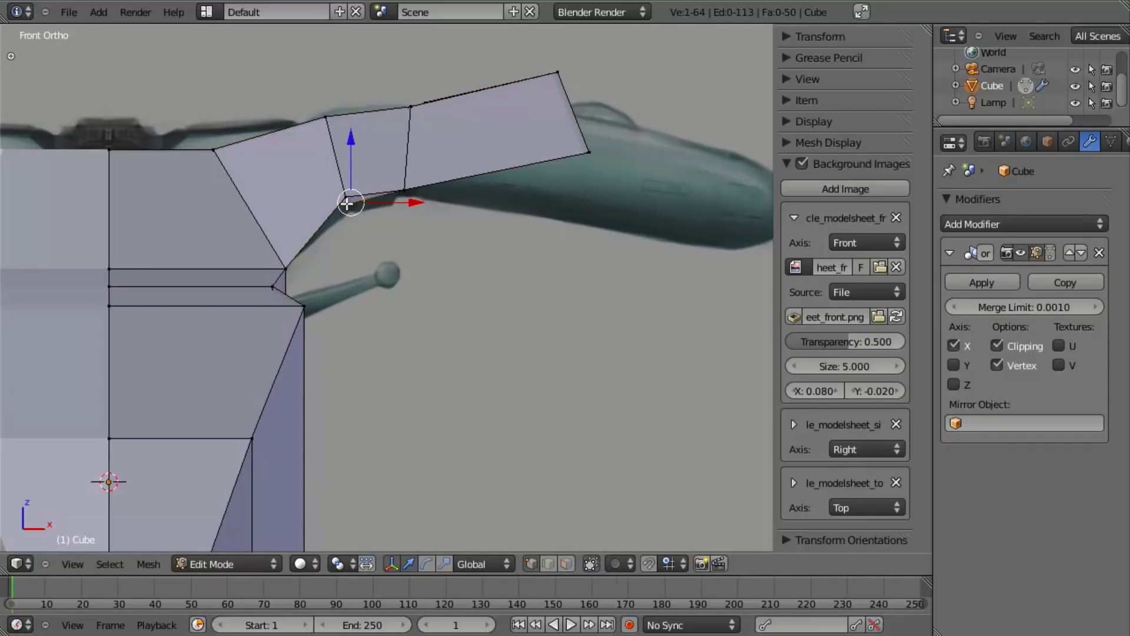
{"action": "key", "text": "z"}
{"action": "right_click", "coordinate": [325, 116]}
{"action": "right_click", "coordinate": [347, 204], "text": "shift"}
{"action": "key", "text": "z"}
{"action": "key", "text": "g"}
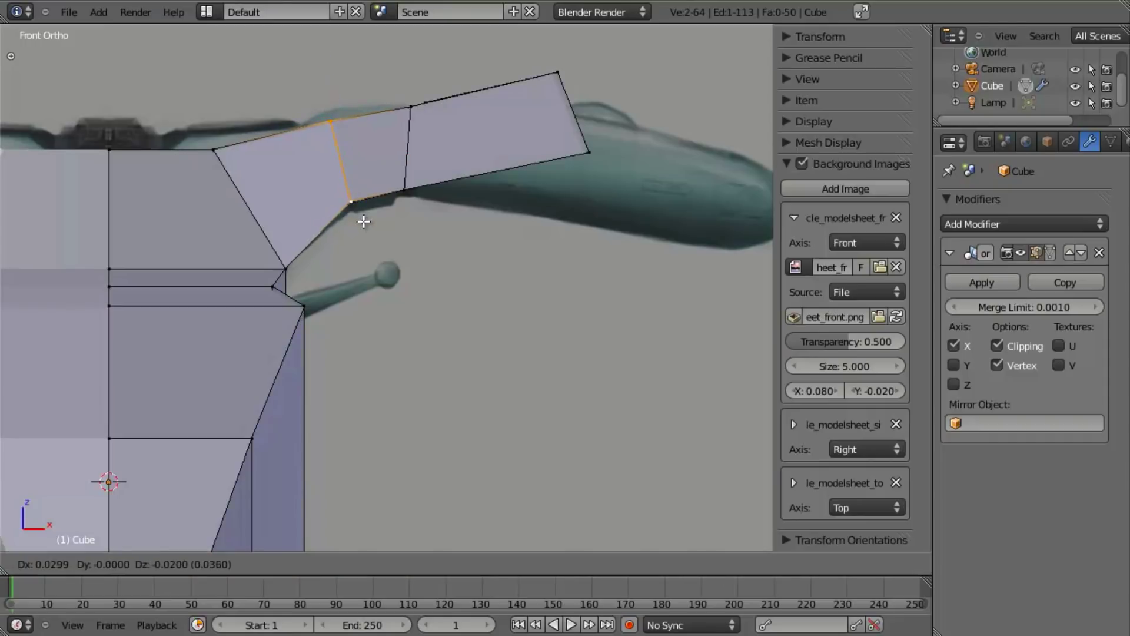
{"action": "left_click", "coordinate": [360, 219]}
{"action": "key", "text": "z"}
{"action": "key", "text": "a"}
Step: Move the two arm-end vertices down and left, then rotate them
{"action": "right_click", "coordinate": [425, 122]}
{"action": "right_click", "coordinate": [431, 177], "text": "shift"}
{"action": "key", "text": "g"}
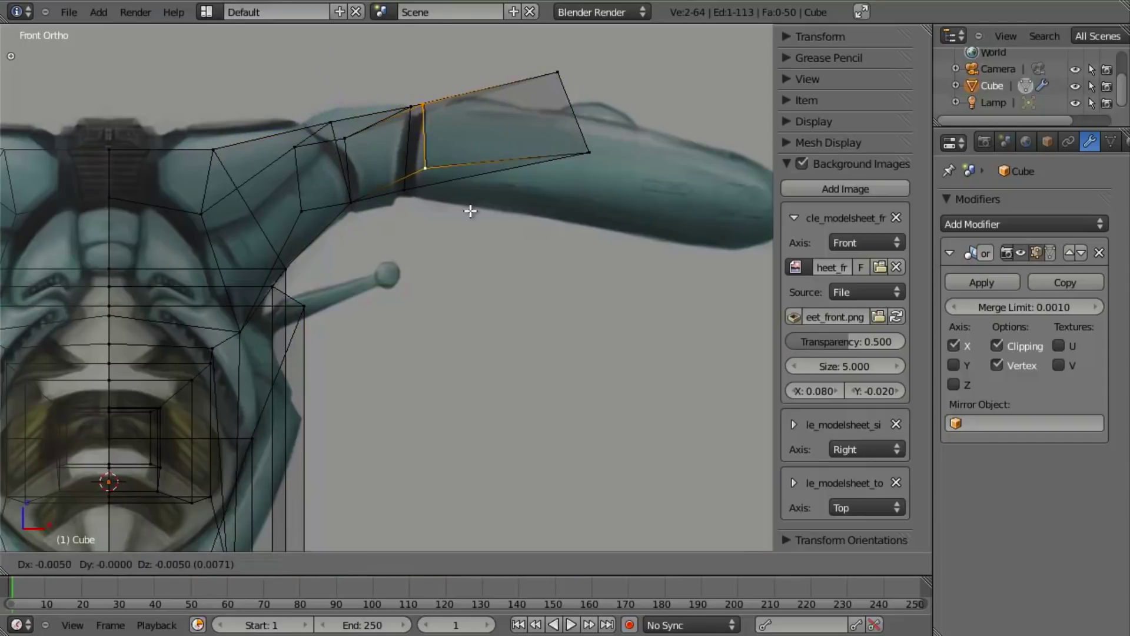
{"action": "left_click", "coordinate": [465, 219]}
{"action": "key", "text": "r"}
{"action": "left_click", "coordinate": [450, 219]}
{"action": "key", "text": "a"}
Step: Box-select the arm's end face, move it down and right, and rotate it
{"action": "key", "text": "b"}
{"action": "left_click_drag", "start_coordinate": [545, 38], "coordinate": [606, 188]}
{"action": "right_click", "coordinate": [416, 156], "text": "shift"}
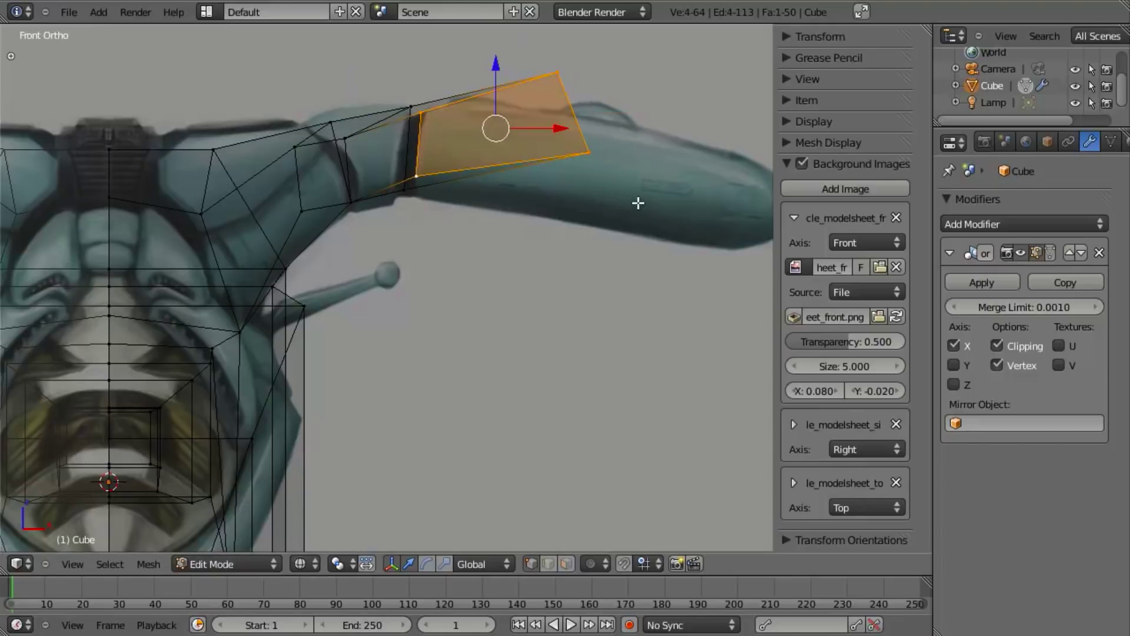
{"action": "key", "text": "g"}
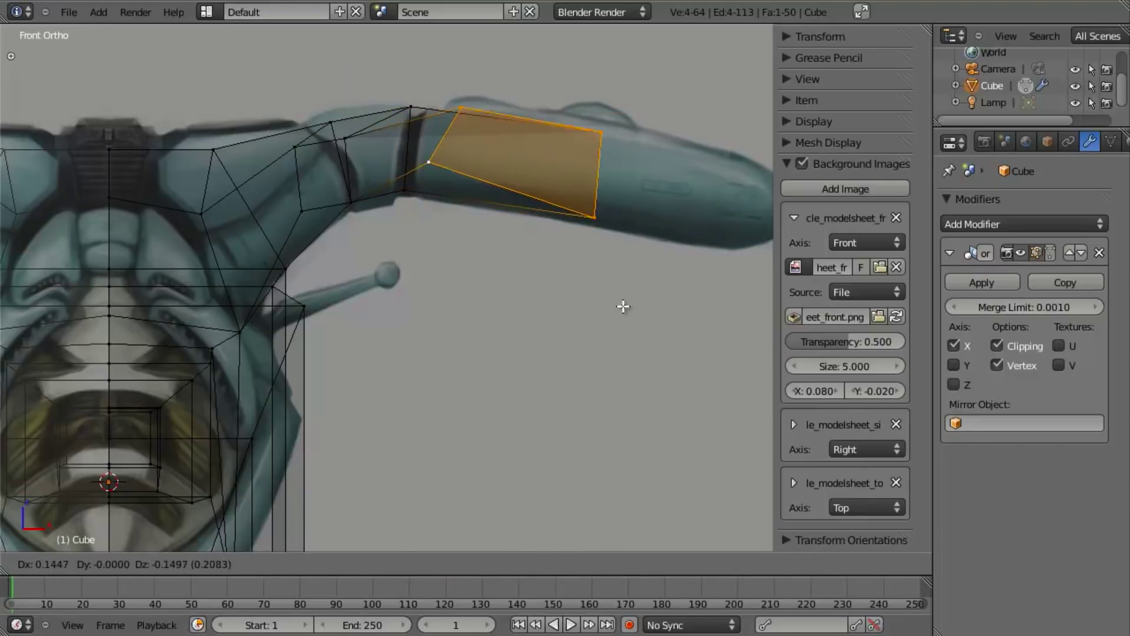
{"action": "left_click", "coordinate": [623, 306]}
{"action": "key", "text": "r"}
{"action": "left_click", "coordinate": [634, 302]}
{"action": "key", "text": "z"}
{"action": "key", "text": "z"}
Step: Shift the end segment's top and lower-left vertices down-right with a slight rotation
{"action": "right_click", "coordinate": [470, 109]}
{"action": "right_click", "coordinate": [449, 160], "text": "shift"}
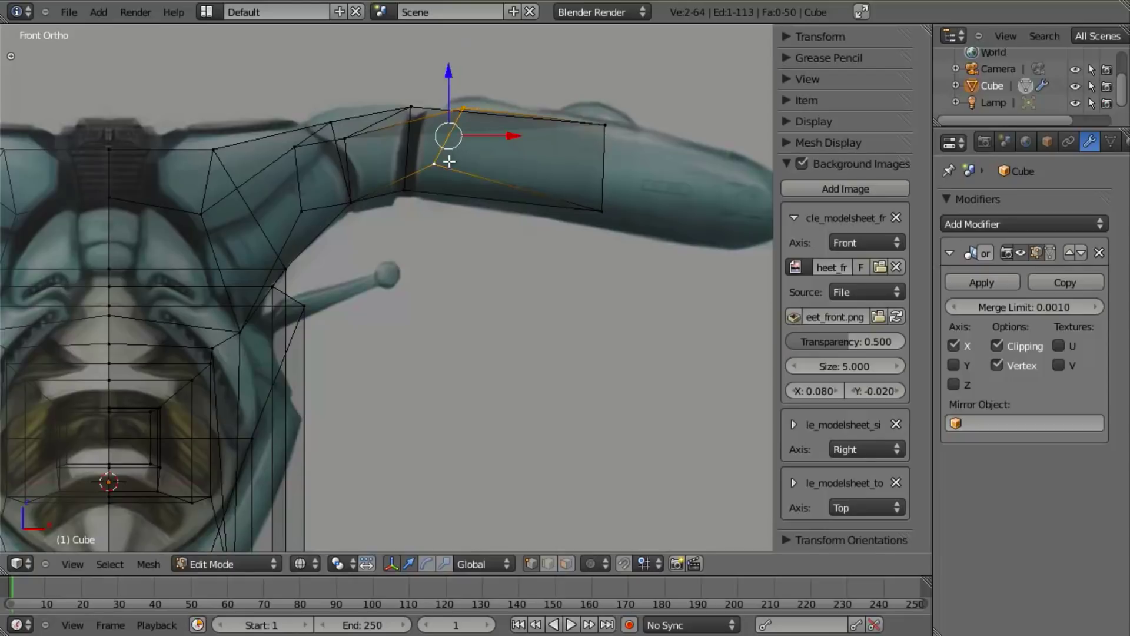
{"action": "key", "text": "g"}
{"action": "left_click", "coordinate": [466, 201]}
{"action": "key", "text": "r"}
{"action": "left_click", "coordinate": [497, 231]}
Step: In side view, rotate the selected end edge and lower it
{"action": "key", "text": "KP_3"}
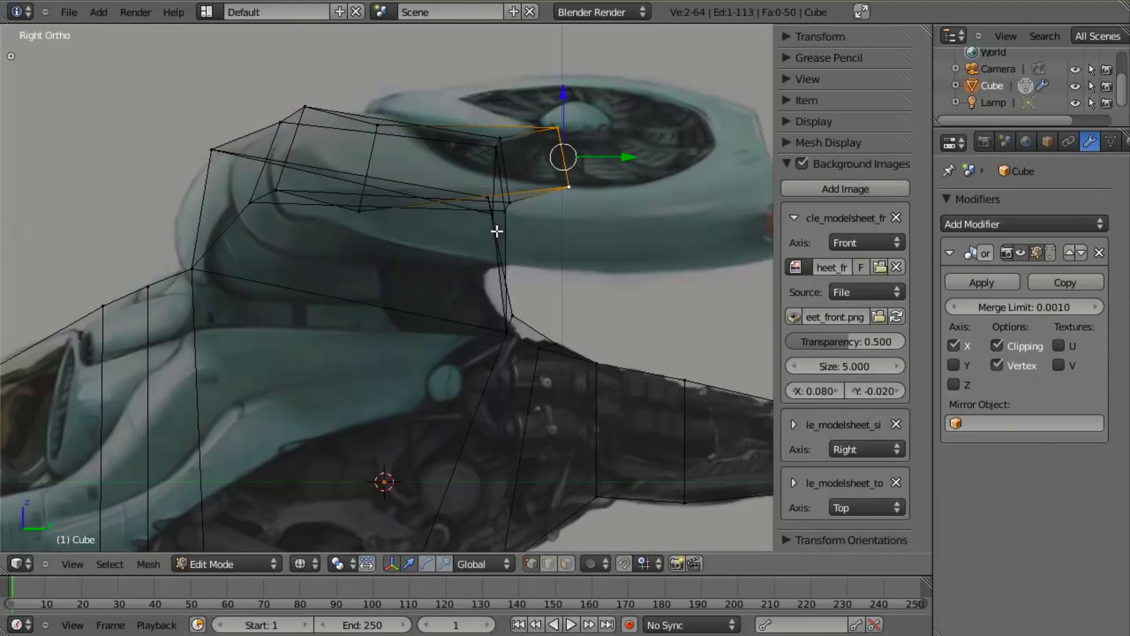
{"action": "key", "text": "z"}
{"action": "scroll", "coordinate": [503, 313], "scroll_direction": "down", "scroll_amount": 2}
{"action": "key", "text": "z"}
{"action": "key", "text": "r"}
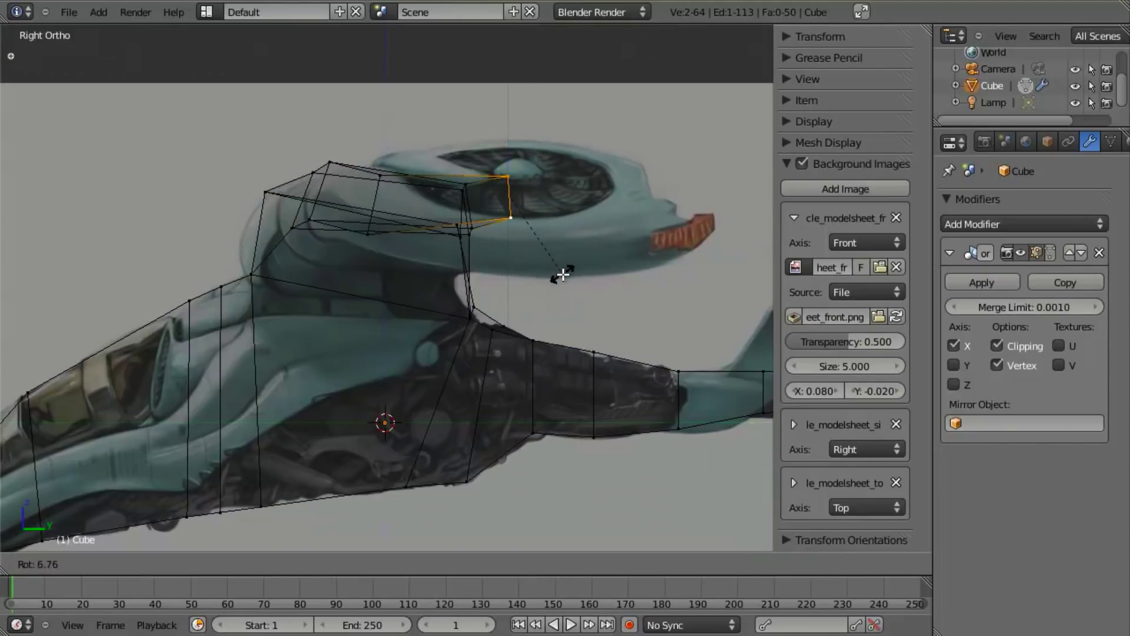
{"action": "left_click", "coordinate": [555, 245]}
{"action": "key", "text": "z"}
{"action": "key", "text": "g"}
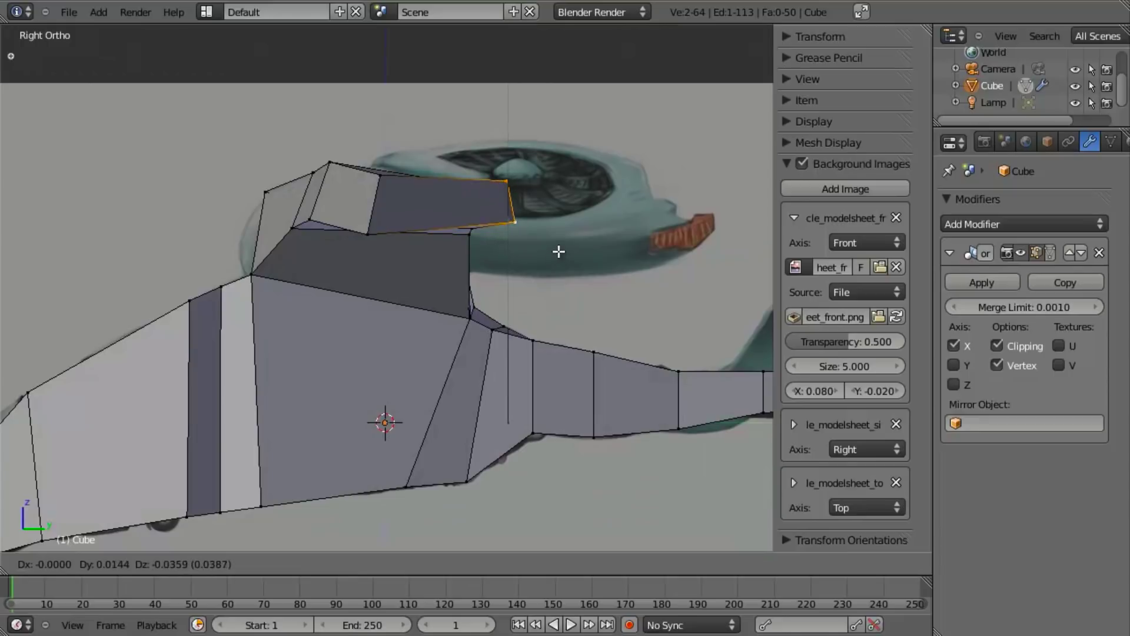
{"action": "left_click", "coordinate": [480, 210]}
{"action": "key", "text": "z"}
Step: Rotate the arm's end edge to near vertical to line up under the fan pod
{"action": "right_click", "coordinate": [380, 175]}
{"action": "key", "text": "z"}
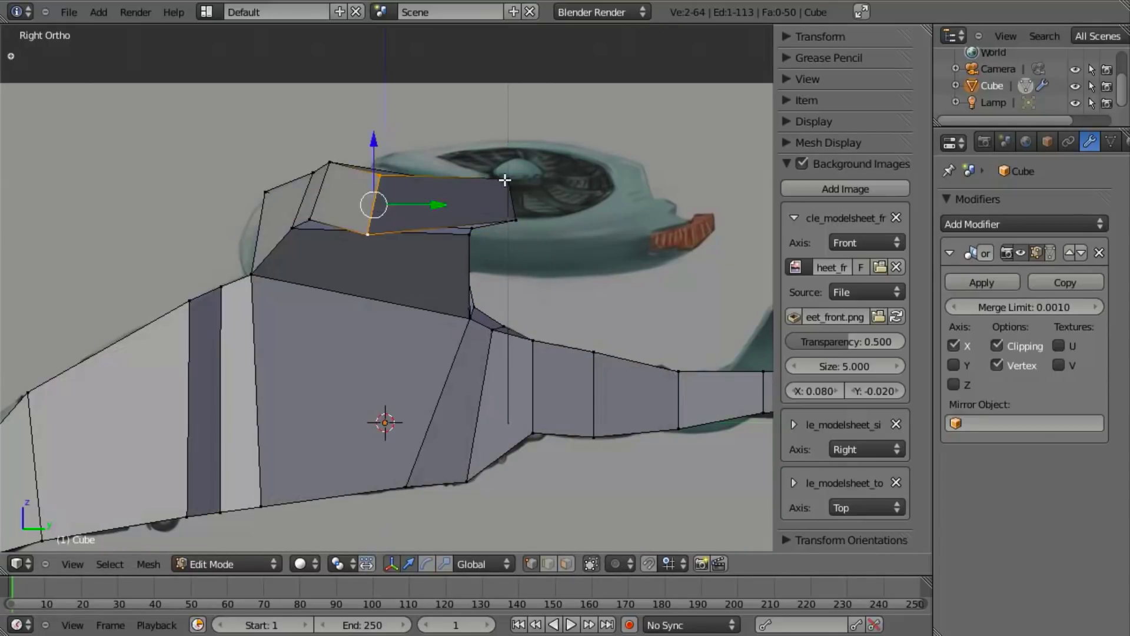
{"action": "right_click", "coordinate": [505, 188]}
{"action": "right_click", "coordinate": [512, 230], "text": "shift"}
{"action": "key", "text": "r"}
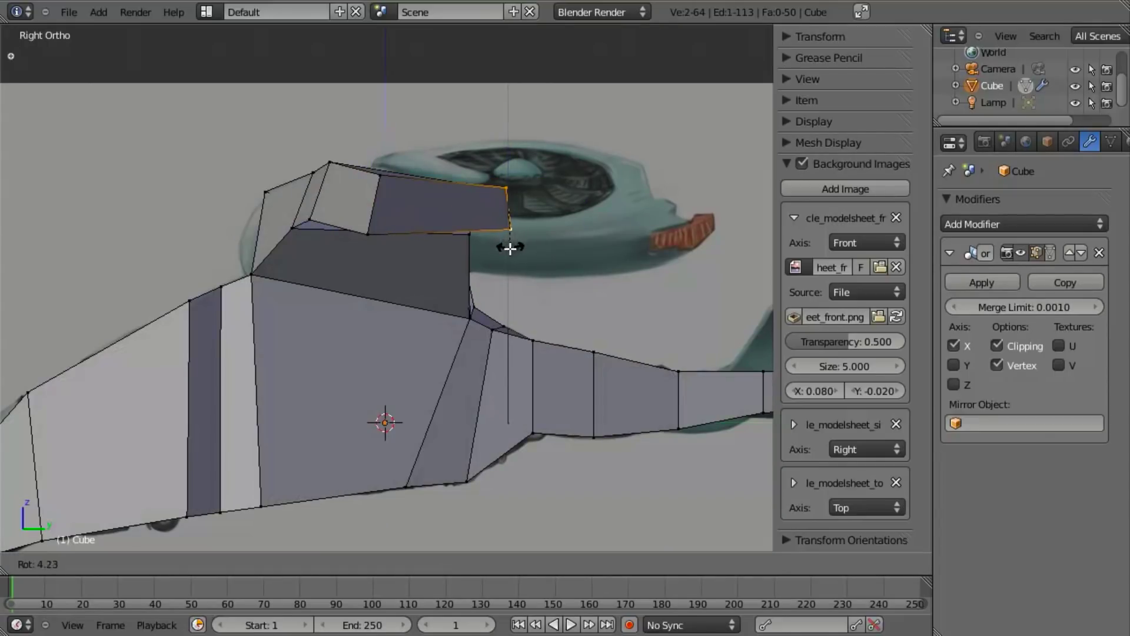
{"action": "left_click", "coordinate": [511, 259]}
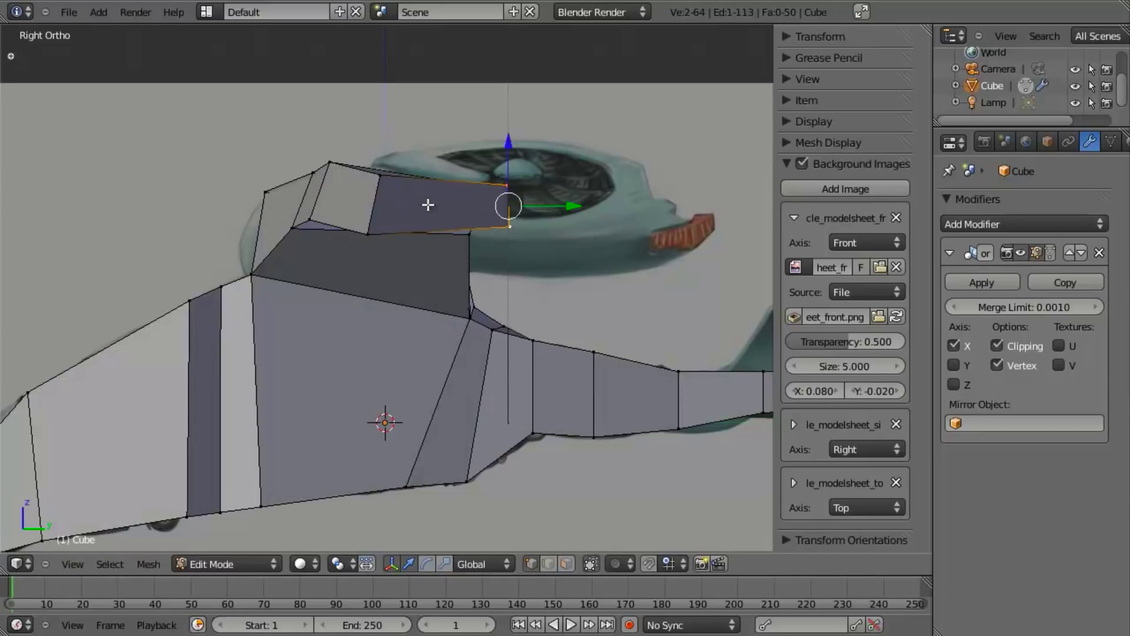
{"action": "key", "text": "z"}
Step: Adjust the left vertical edge of the end segment, then return to front and top views
{"action": "right_click", "coordinate": [380, 172]}
{"action": "right_click", "coordinate": [378, 223], "text": "shift"}
{"action": "key", "text": "g"}
{"action": "left_click", "coordinate": [382, 216]}
{"action": "key", "text": "z"}
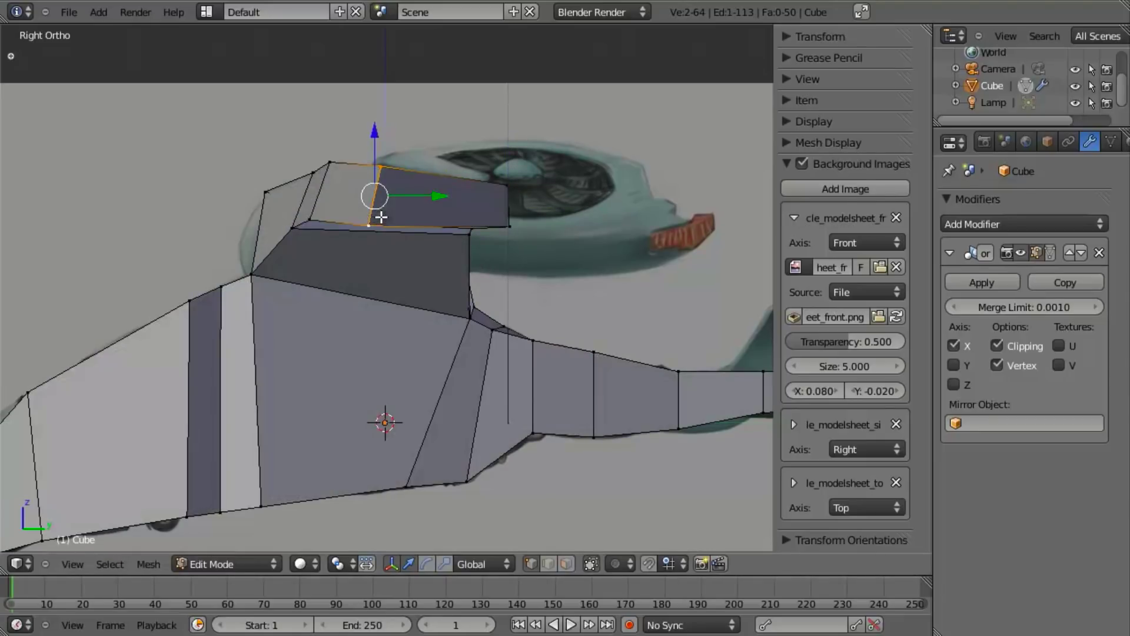
{"action": "key", "text": "KP_1"}
{"action": "key", "text": "z"}
{"action": "key", "text": "z"}
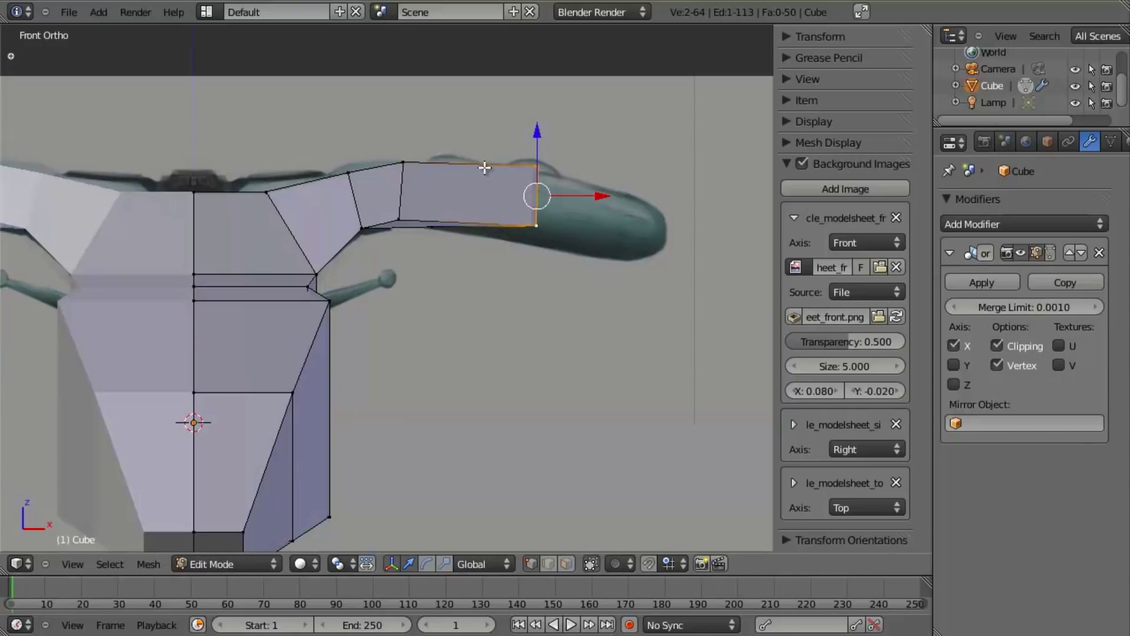
{"action": "key", "text": "KP_7"}
Step: Zoom out over the ship in top view, check the front view, and bring up Add Mesh
{"action": "key", "text": "a"}
{"action": "scroll", "coordinate": [457, 262], "scroll_direction": "up", "scroll_amount": 2}
{"action": "scroll", "coordinate": [453, 247], "scroll_direction": "down", "scroll_amount": 5}
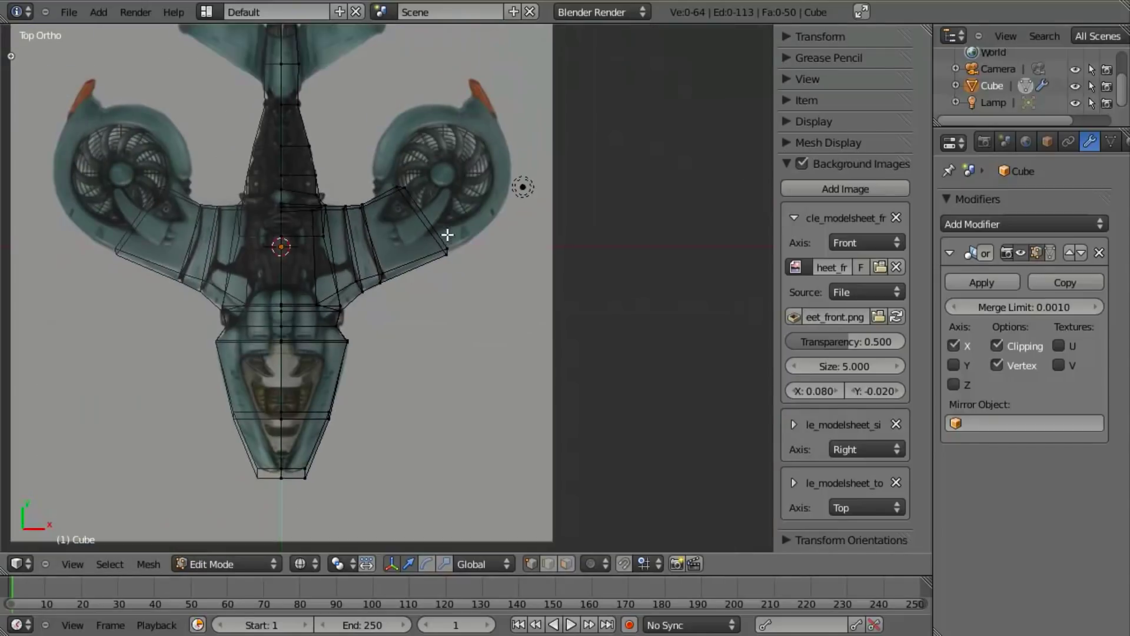
{"action": "scroll", "coordinate": [442, 265], "scroll_direction": "up", "scroll_amount": 2}
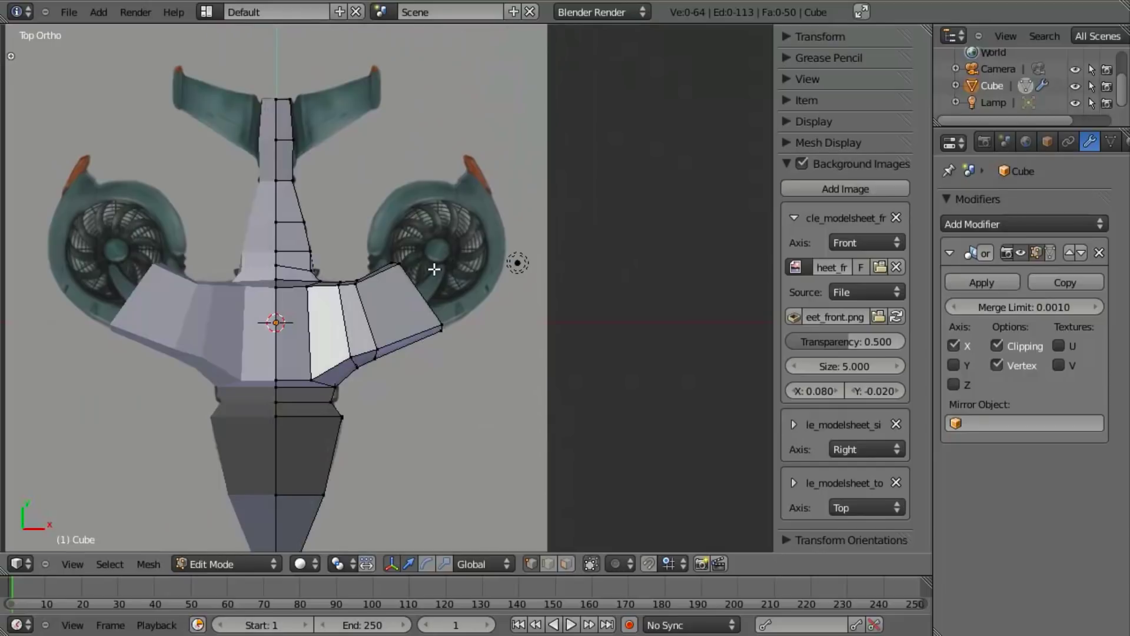
{"action": "scroll", "coordinate": [478, 247], "scroll_direction": "up", "scroll_amount": 2}
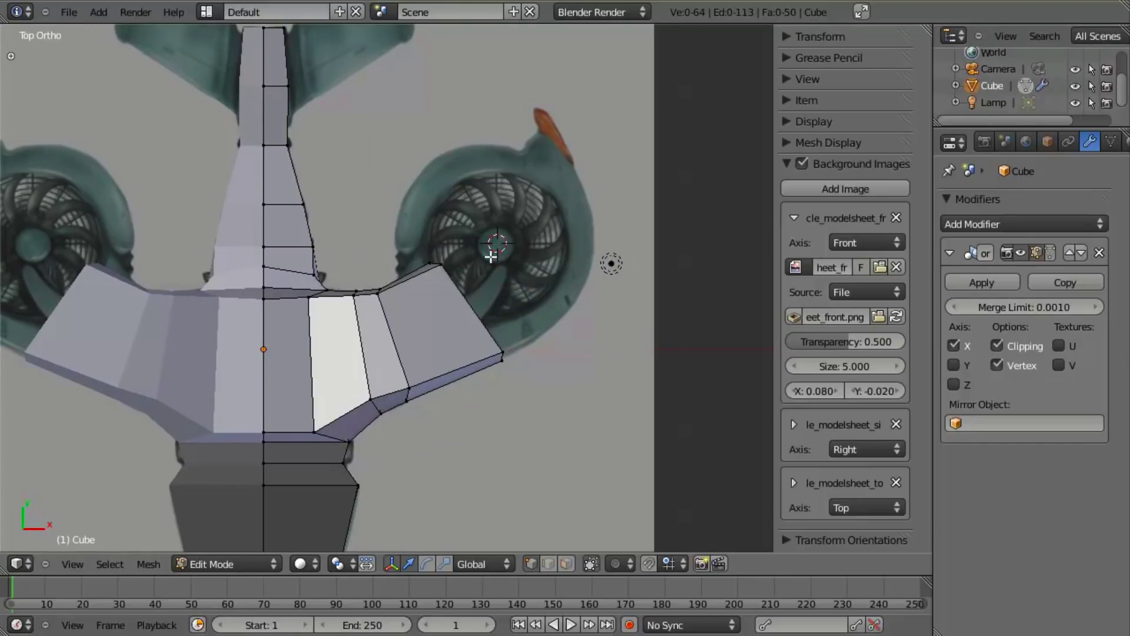
{"action": "key", "text": "KP_1"}
{"action": "key", "text": "z"}
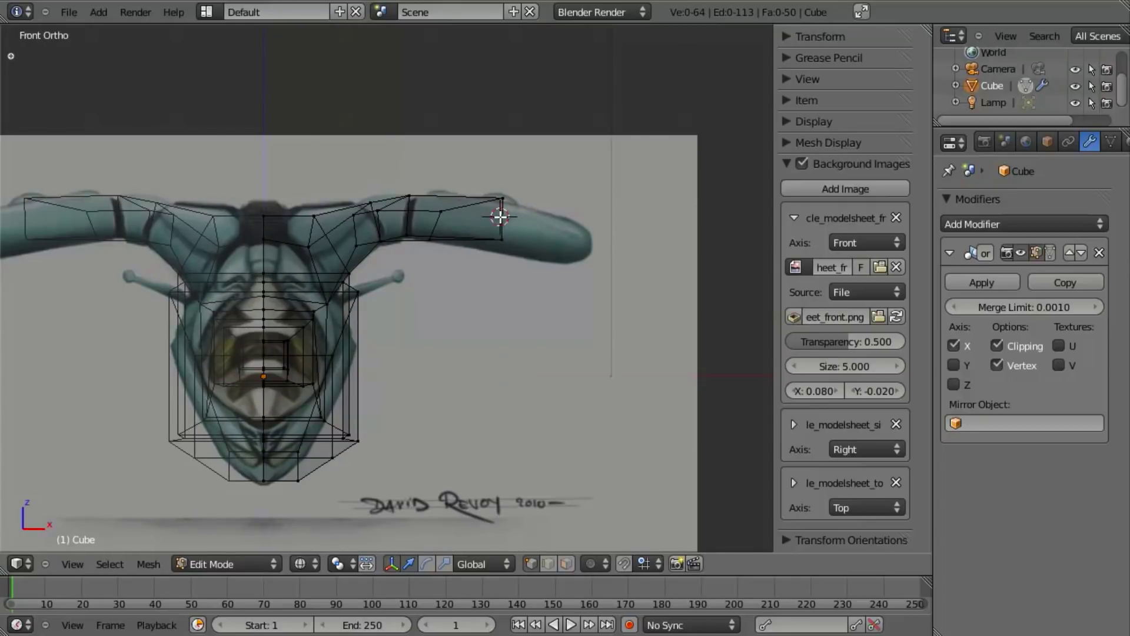
{"action": "key", "text": "KP_7"}
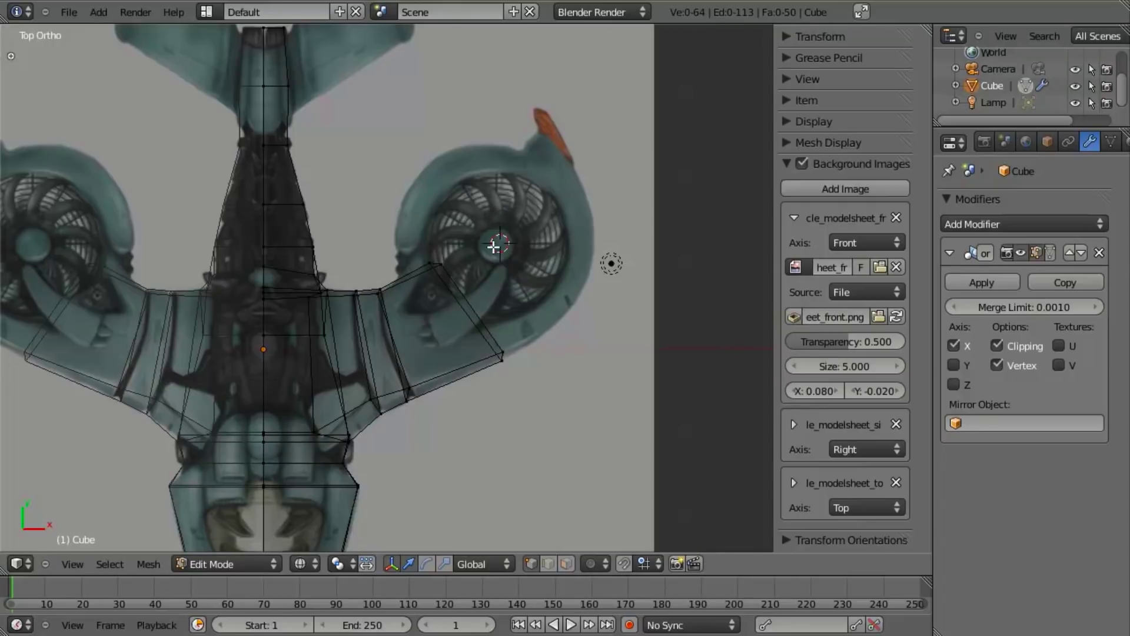
{"action": "key", "text": "shift+a"}
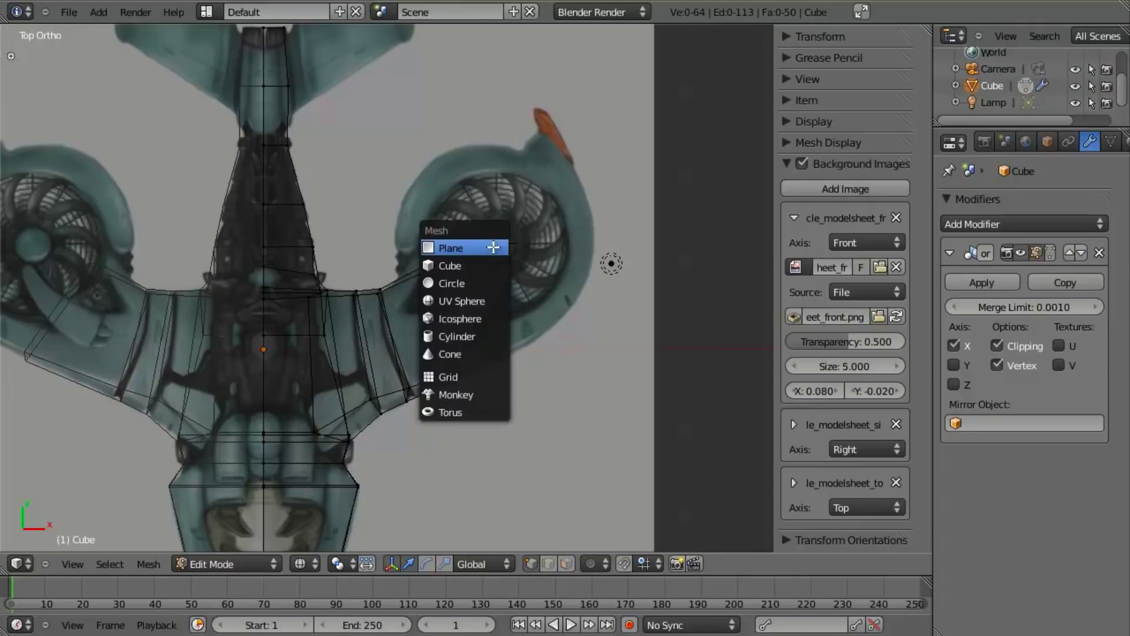
Step: Add a 12-vertex circle on the right fan pod and scale it about 1.15 to the rim
{"action": "left_click", "coordinate": [487, 283]}
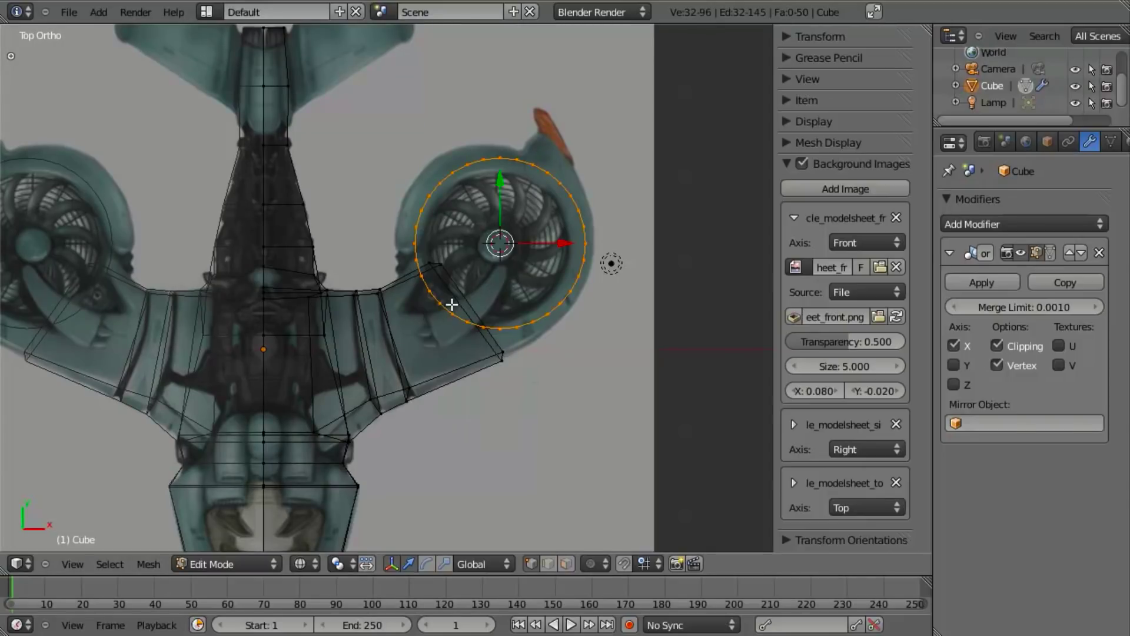
{"action": "key", "text": "F6"}
{"action": "key", "text": "F6"}
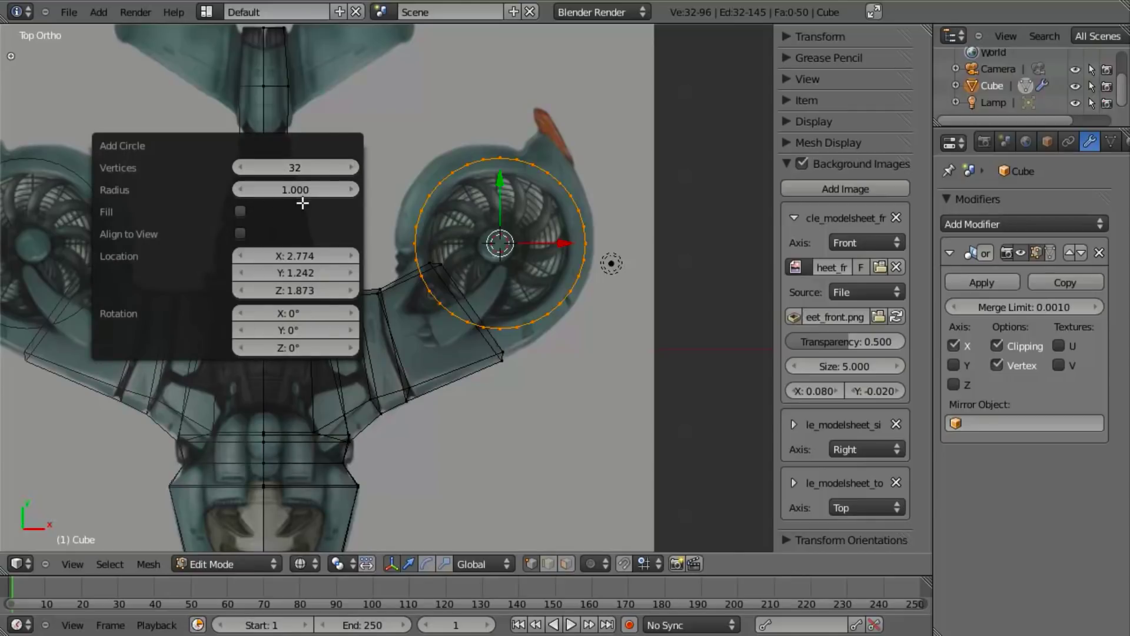
{"action": "left_click", "coordinate": [328, 168]}
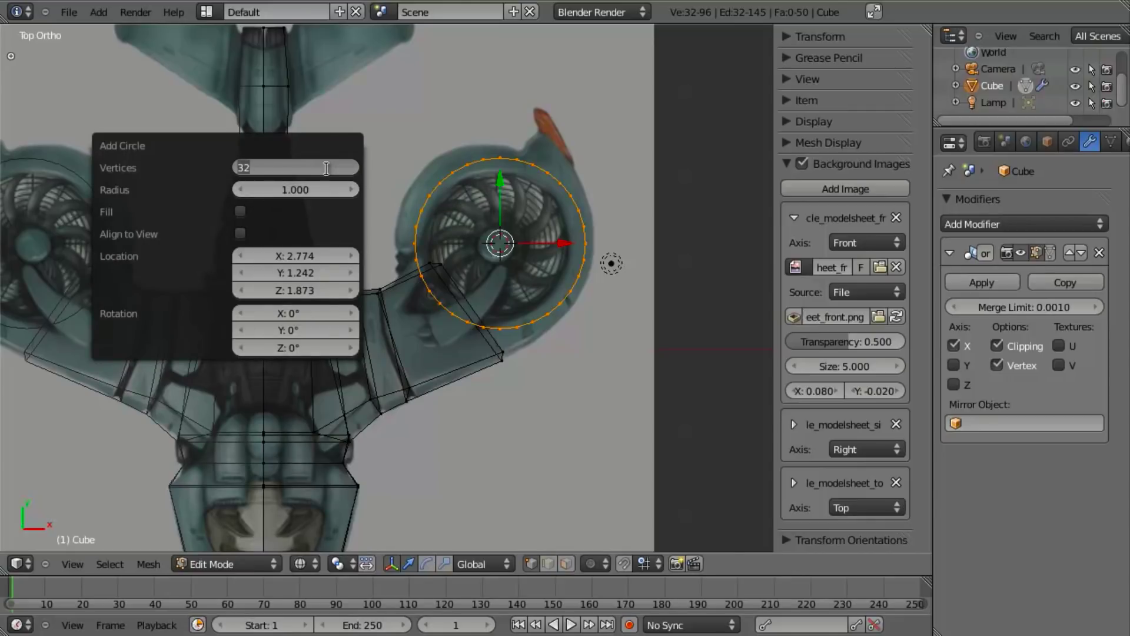
{"action": "key", "text": "Return"}
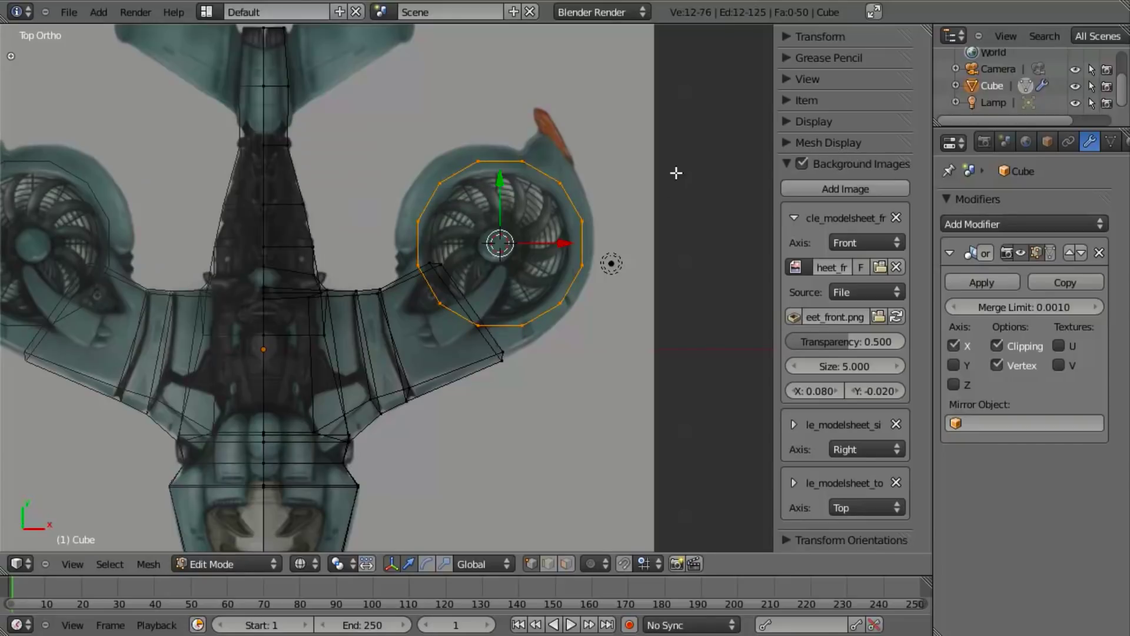
{"action": "key", "text": "s"}
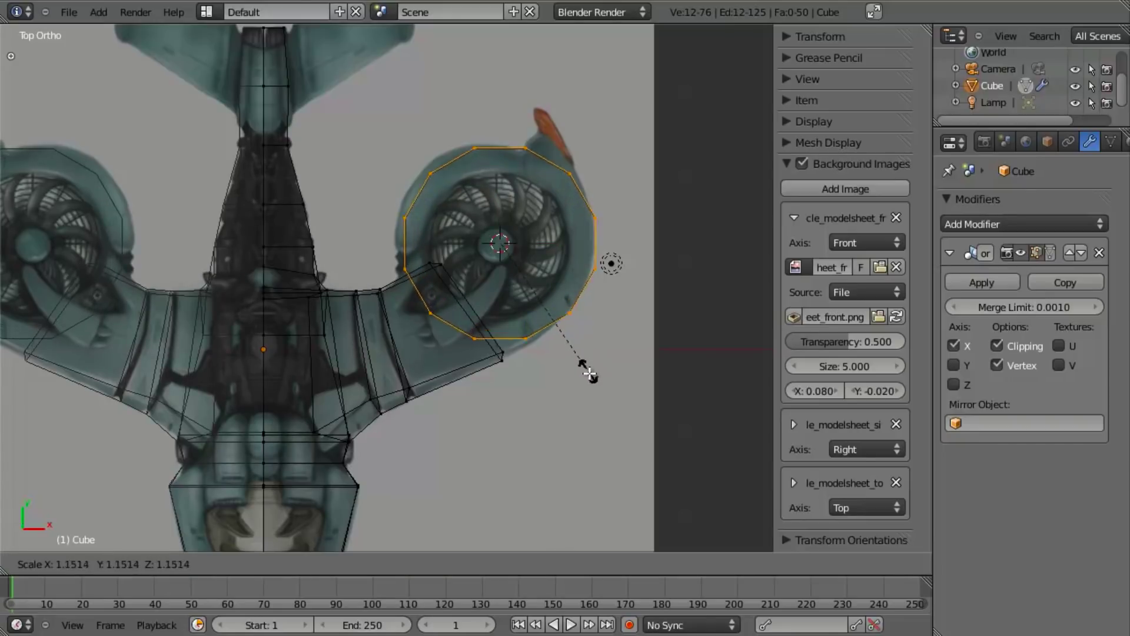
{"action": "left_click", "coordinate": [589, 372]}
Step: Raise the circle to fan height and tilt it about 6.5° to match the wing
{"action": "key", "text": "KP_3"}
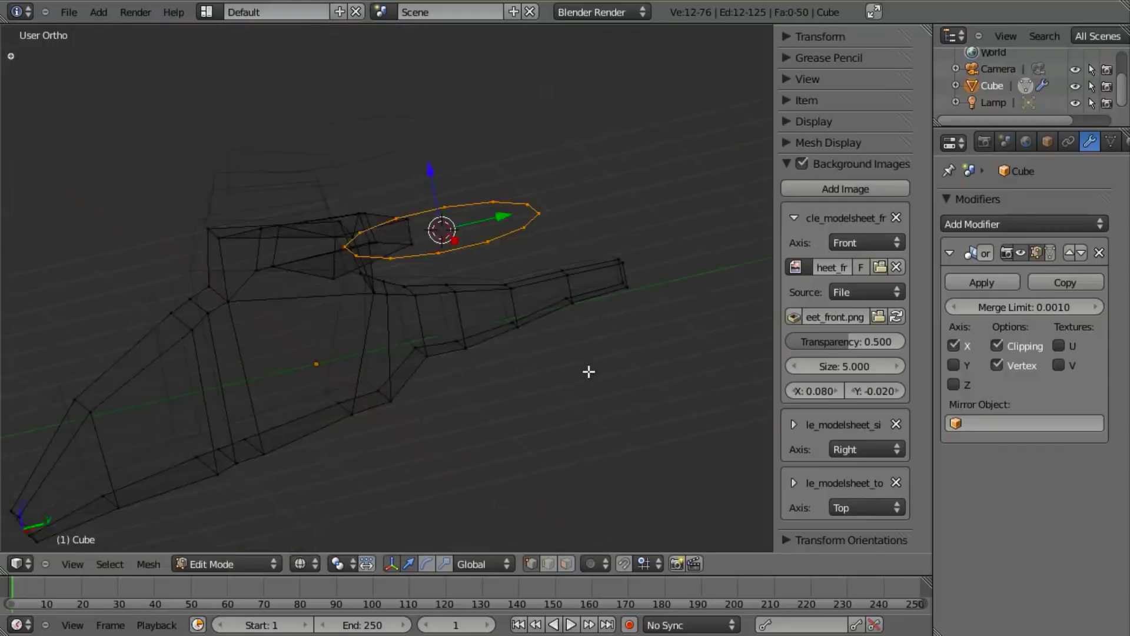
{"action": "key", "text": "g"}
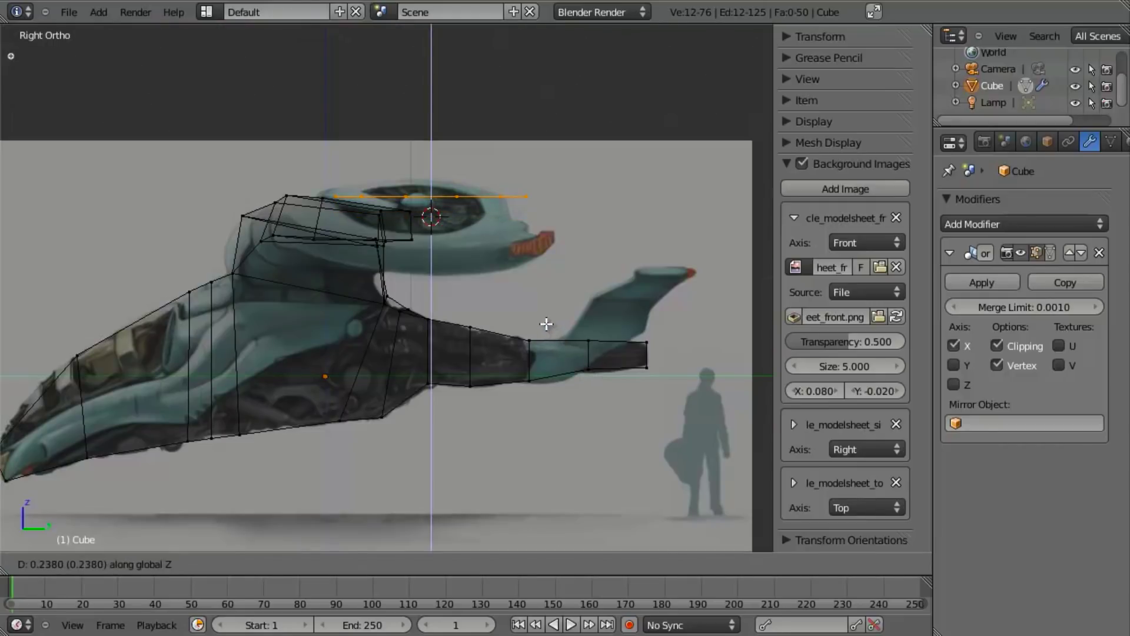
{"action": "left_click", "coordinate": [546, 324]}
{"action": "key", "text": "KP_1"}
{"action": "key", "text": "r"}
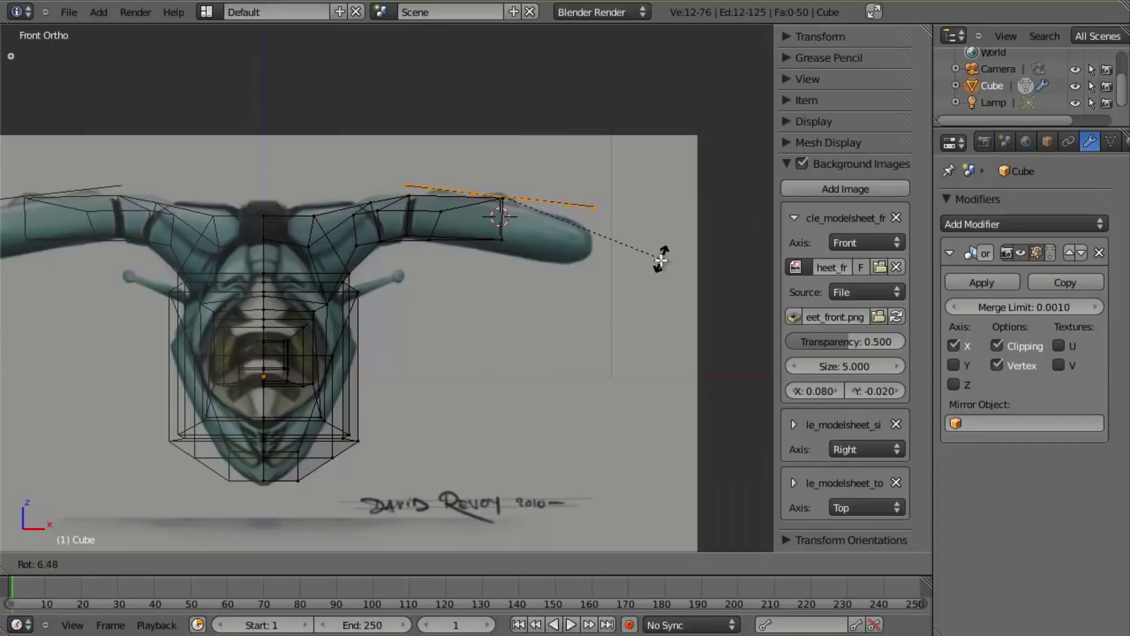
{"action": "left_click", "coordinate": [654, 279]}
{"action": "key", "text": "g"}
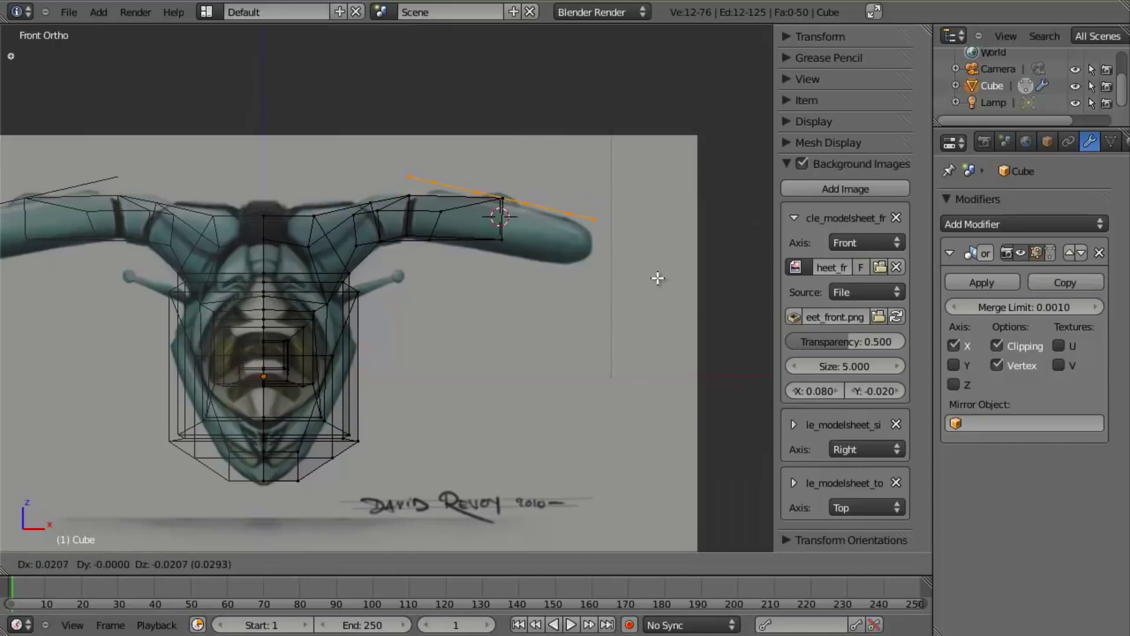
{"action": "left_click", "coordinate": [659, 279]}
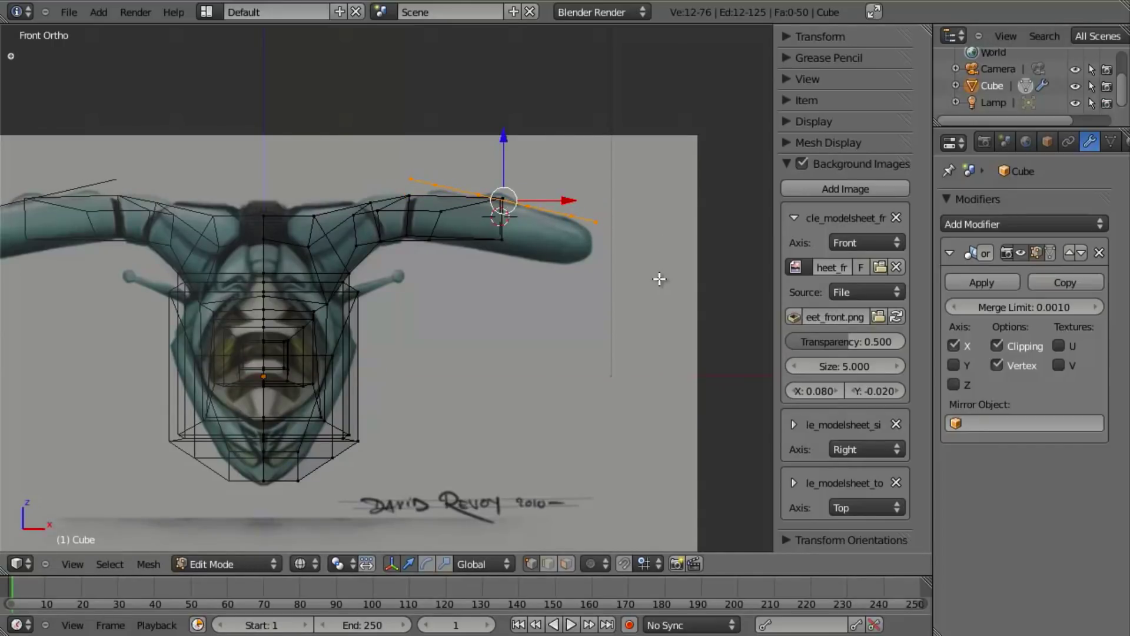
Step: Extrude the circle in place and shrink the new loop inward into a flat ring
{"action": "key", "text": "e"}
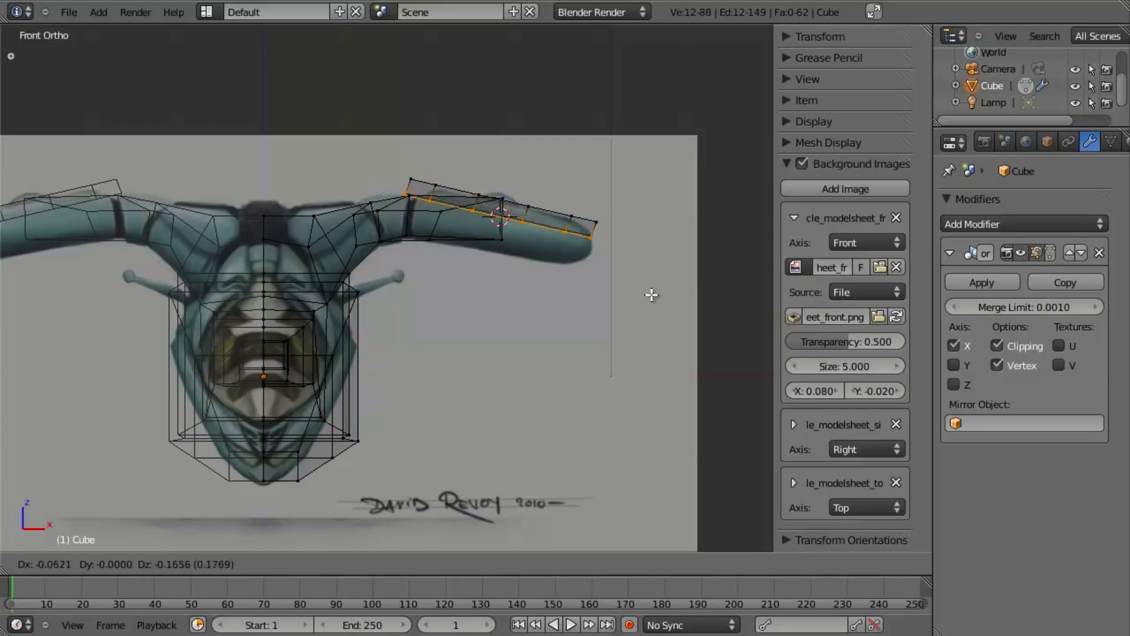
{"action": "right_click", "coordinate": [644, 328]}
{"action": "key", "text": "ctrl+z"}
{"action": "middle_click_drag", "start_coordinate": [265, 154], "coordinate": [318, 206]}
{"action": "key", "text": "z"}
{"action": "middle_click_drag", "start_coordinate": [588, 224], "coordinate": [574, 268]}
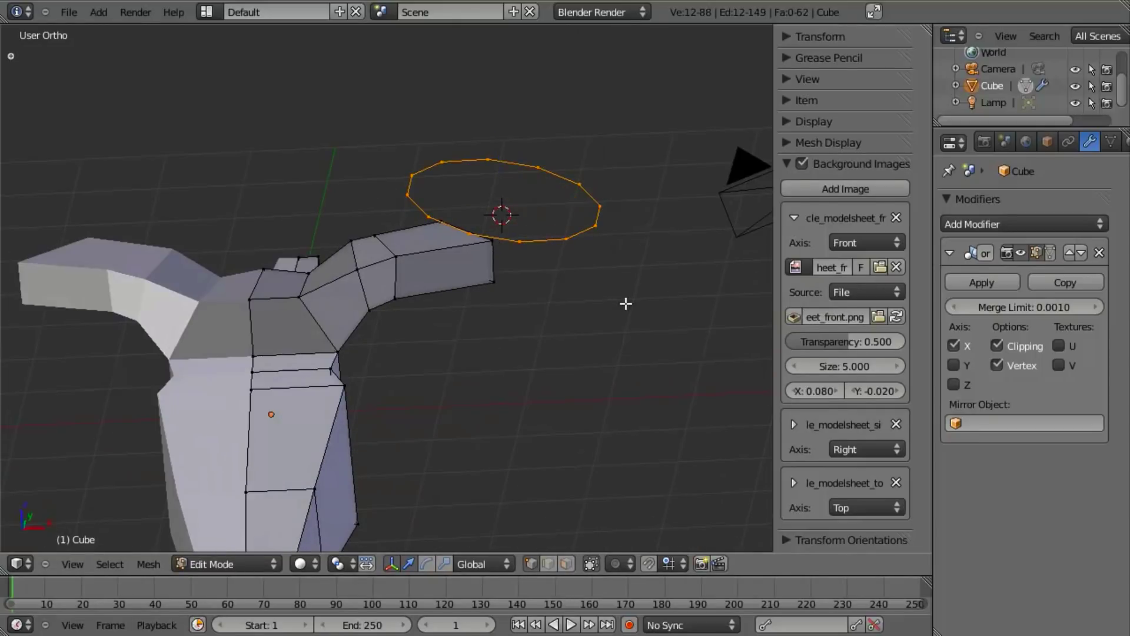
{"action": "key", "text": "s"}
{"action": "left_click", "coordinate": [601, 265]}
Step: Lower the flat ring onto the pod top and extrude it downward for thickness
{"action": "key", "text": "KP_7"}
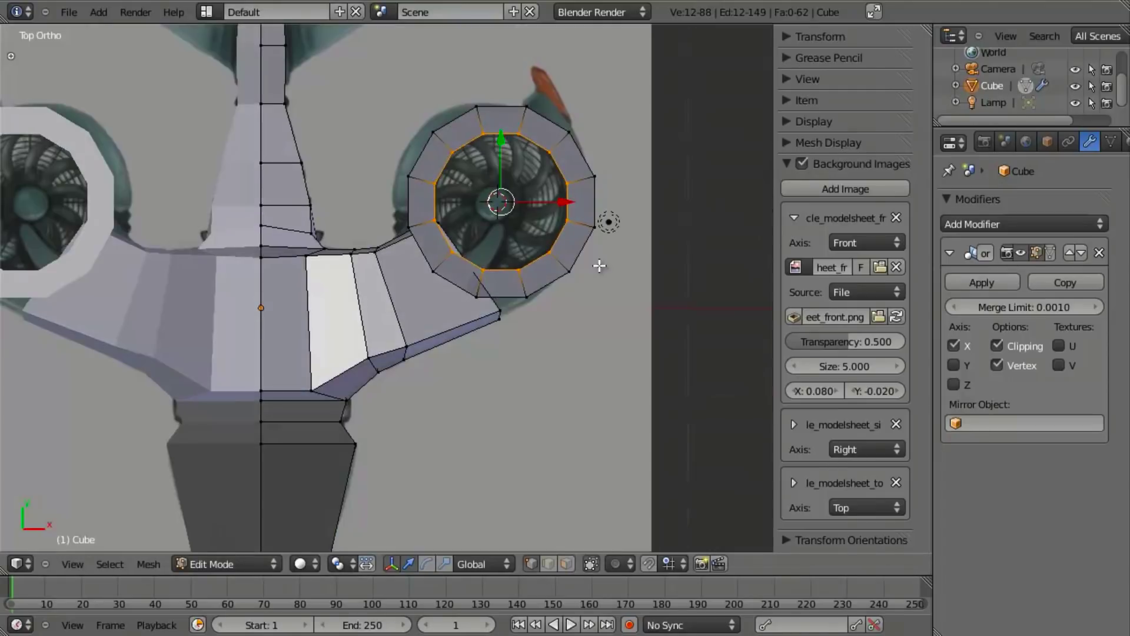
{"action": "key", "text": "z"}
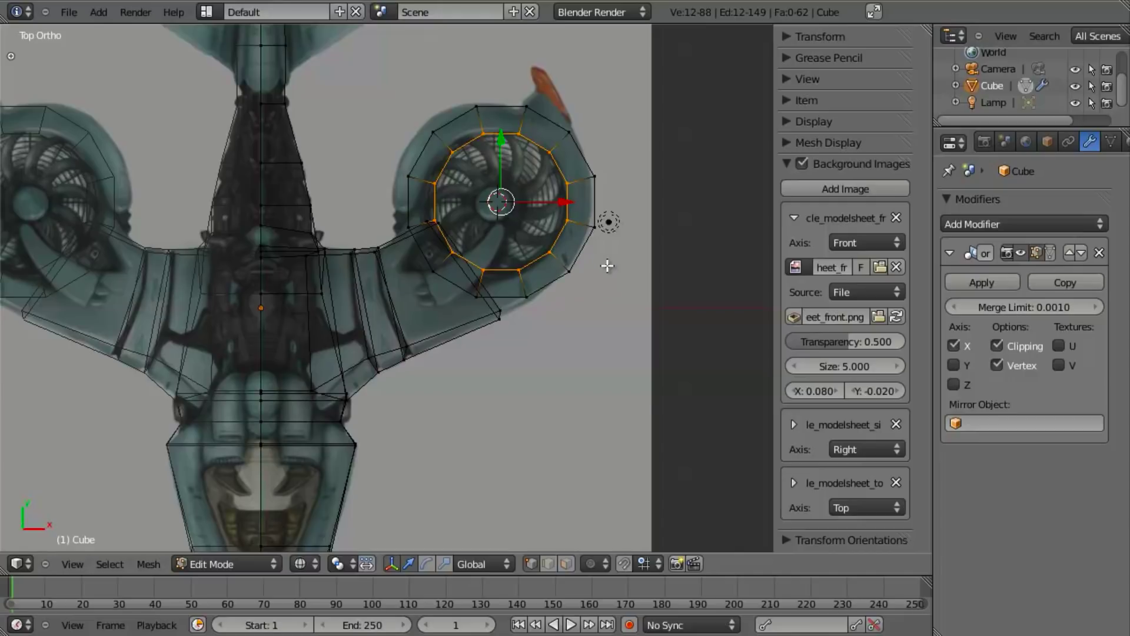
{"action": "right_click", "coordinate": [589, 247], "text": "alt+shift"}
{"action": "key", "text": "KP_1"}
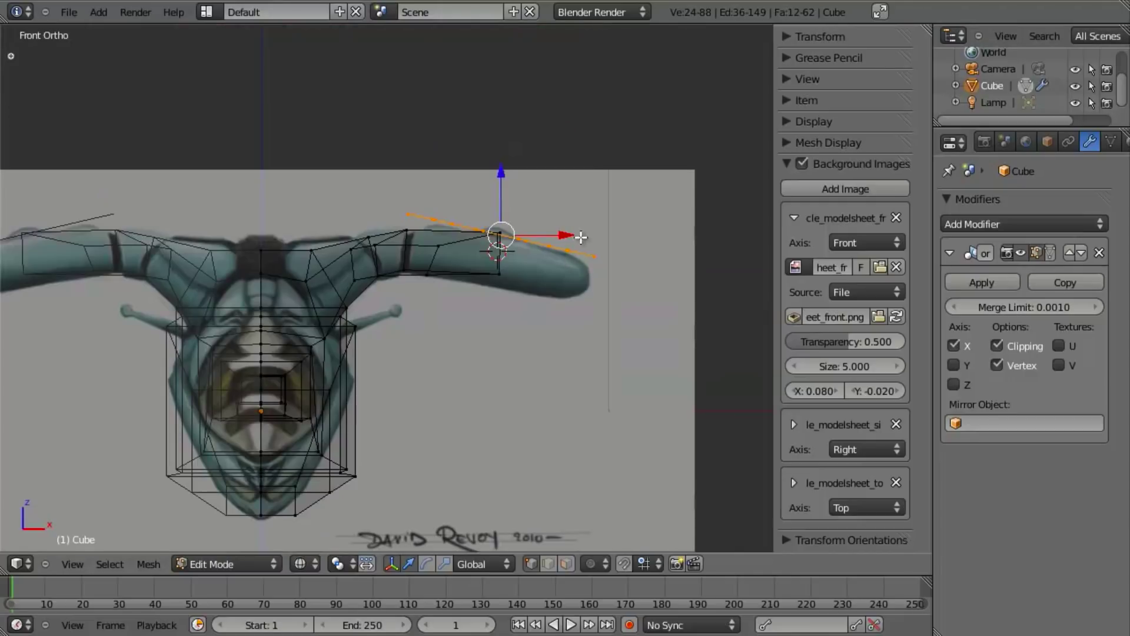
{"action": "key", "text": "g"}
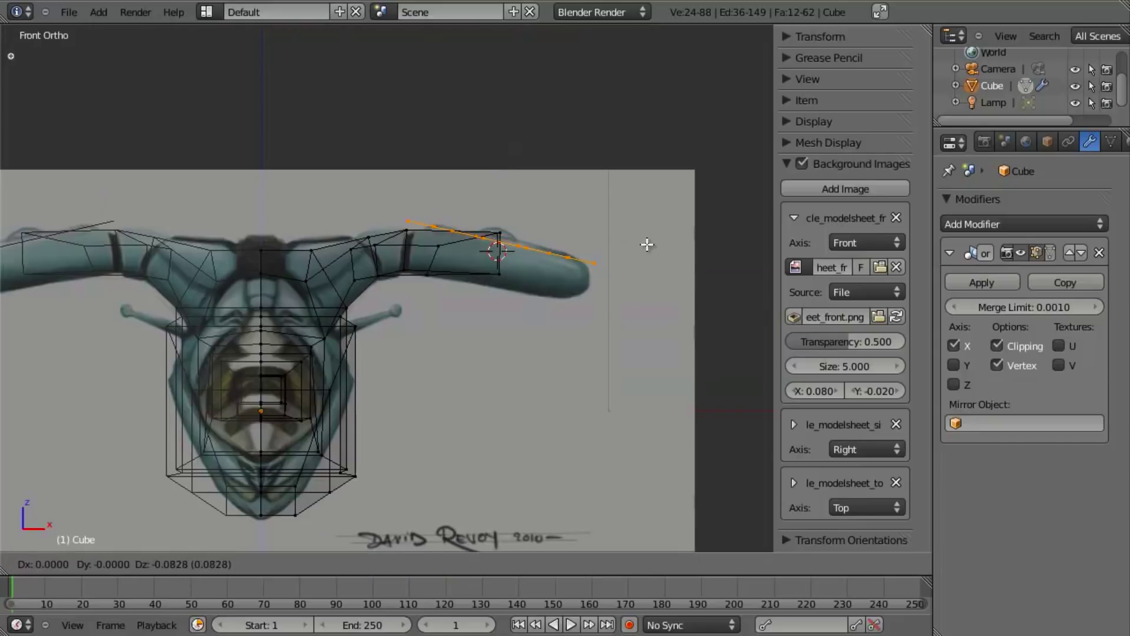
{"action": "left_click", "coordinate": [647, 243]}
{"action": "key", "text": "e"}
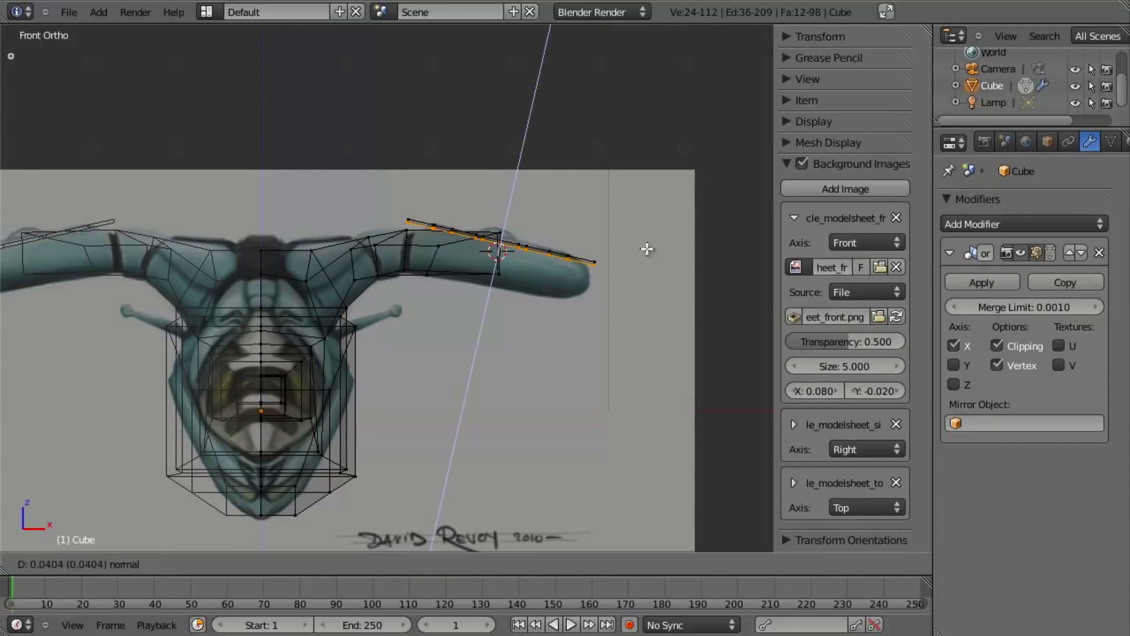
{"action": "left_click", "coordinate": [630, 280]}
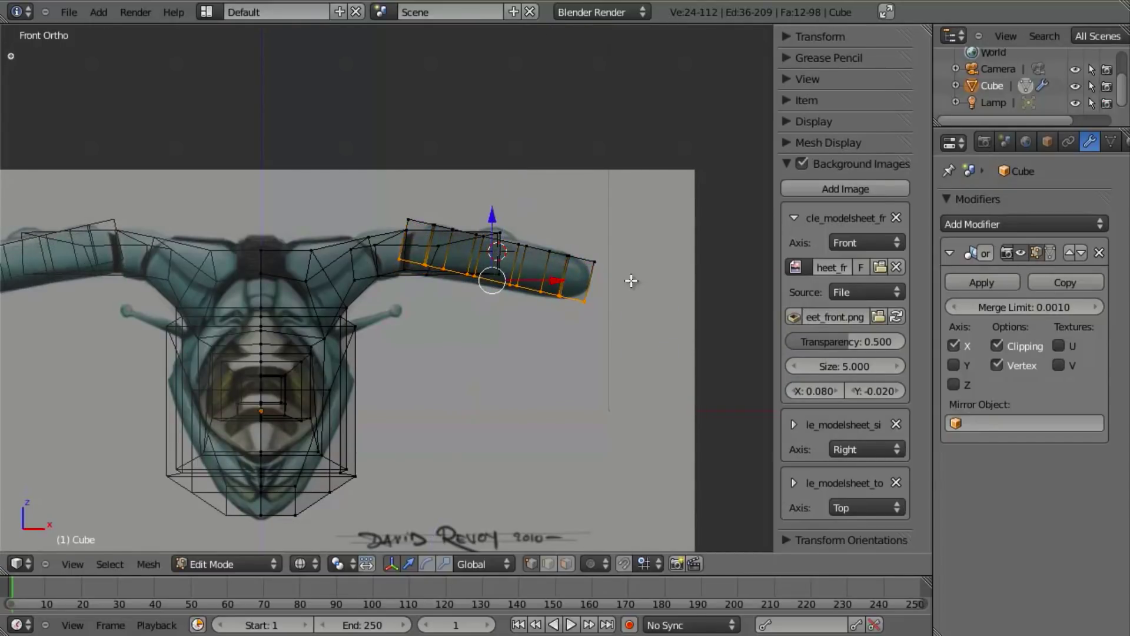
Step: Check the thick 12-sided cowl from above and the side, then select the whole ring pod
{"action": "key", "text": "z"}
{"action": "middle_click_drag", "start_coordinate": [560, 183], "coordinate": [472, 278]}
{"action": "key", "text": "KP_3"}
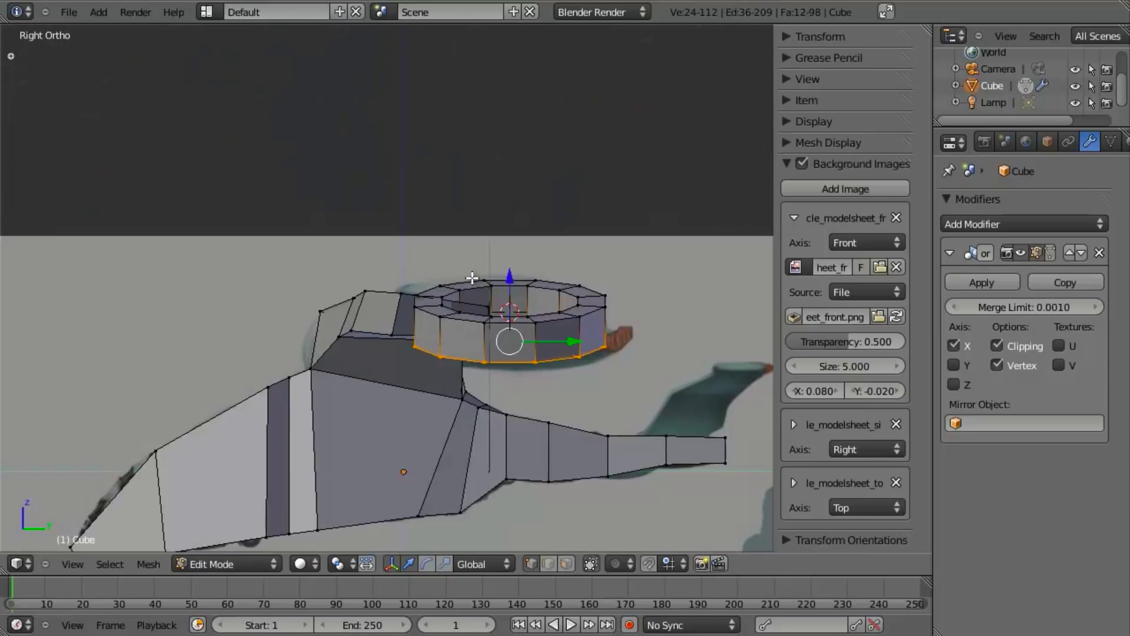
{"action": "key", "text": "z"}
{"action": "scroll", "coordinate": [473, 277], "scroll_direction": "up", "scroll_amount": 2}
{"action": "key", "text": "z"}
{"action": "key", "text": "a"}
{"action": "key", "text": "z"}
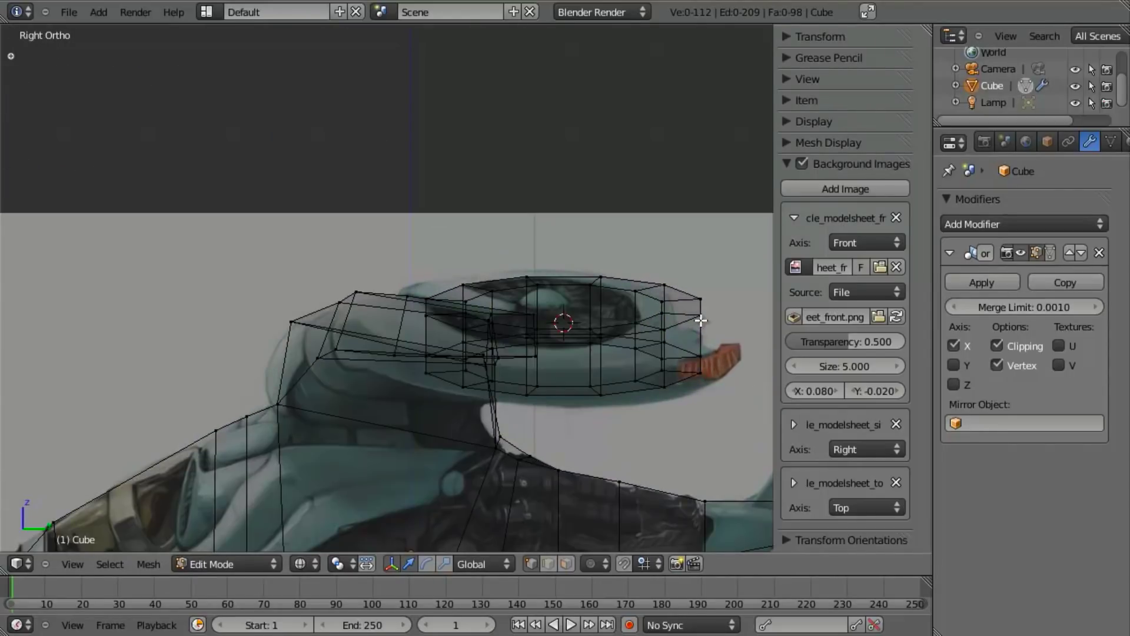
{"action": "key", "text": "l"}
{"action": "key", "text": "z"}
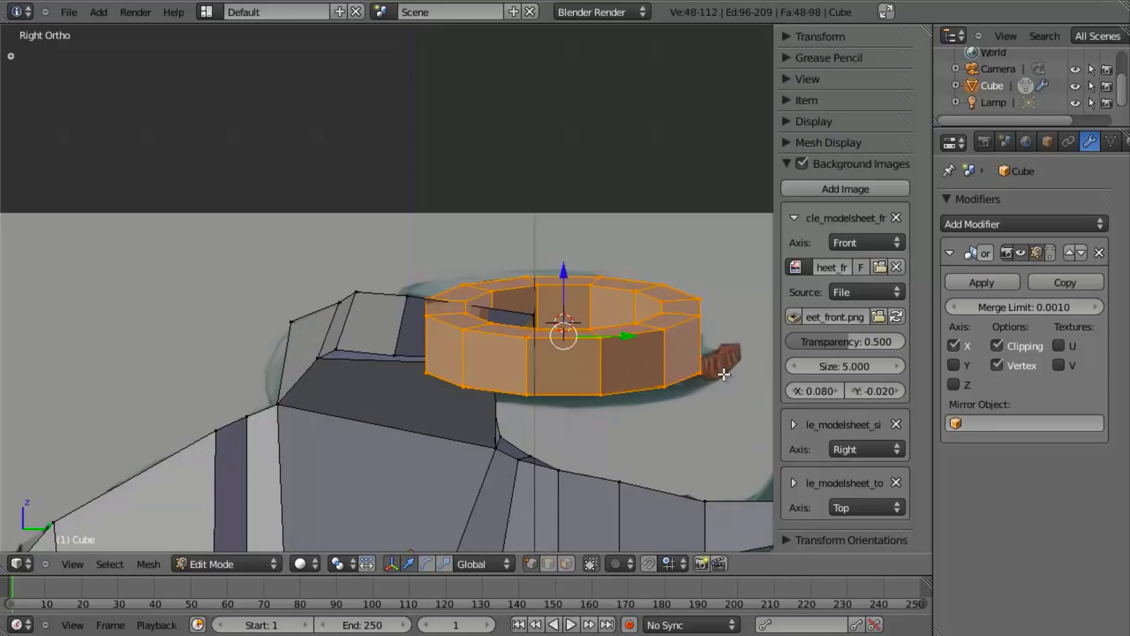
{"action": "key", "text": "z"}
{"action": "key", "text": "KP_7"}
Step: Select the arm's tip vertices, extrude them toward the fan ring and narrow their spacing on X
{"action": "key", "text": "z"}
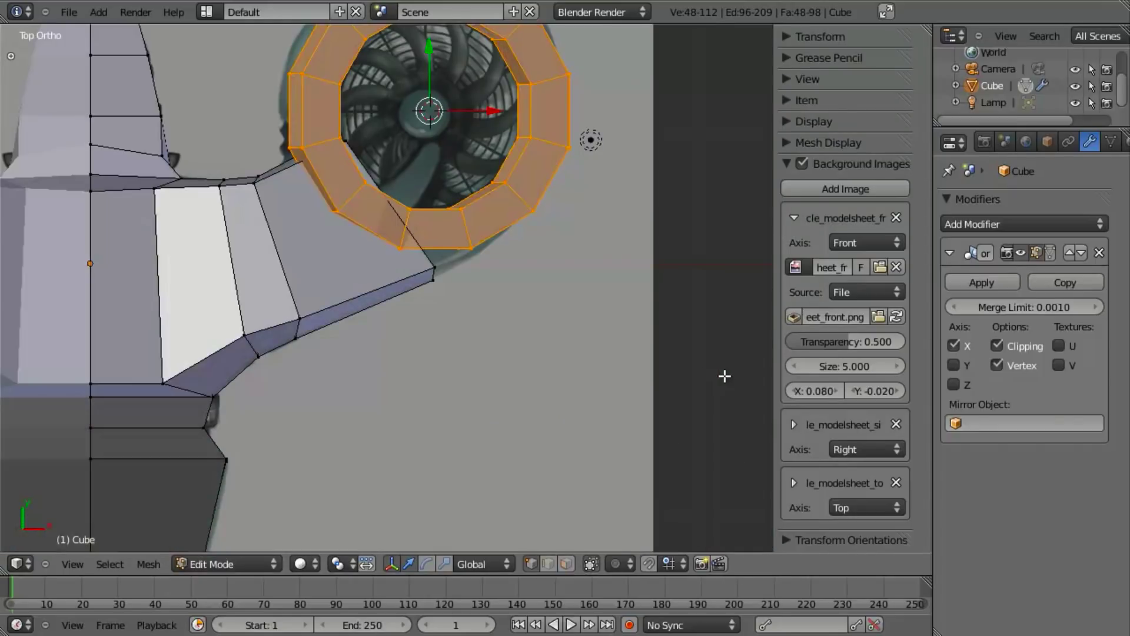
{"action": "key", "text": "z"}
{"action": "right_click", "coordinate": [433, 269]}
{"action": "key", "text": "z"}
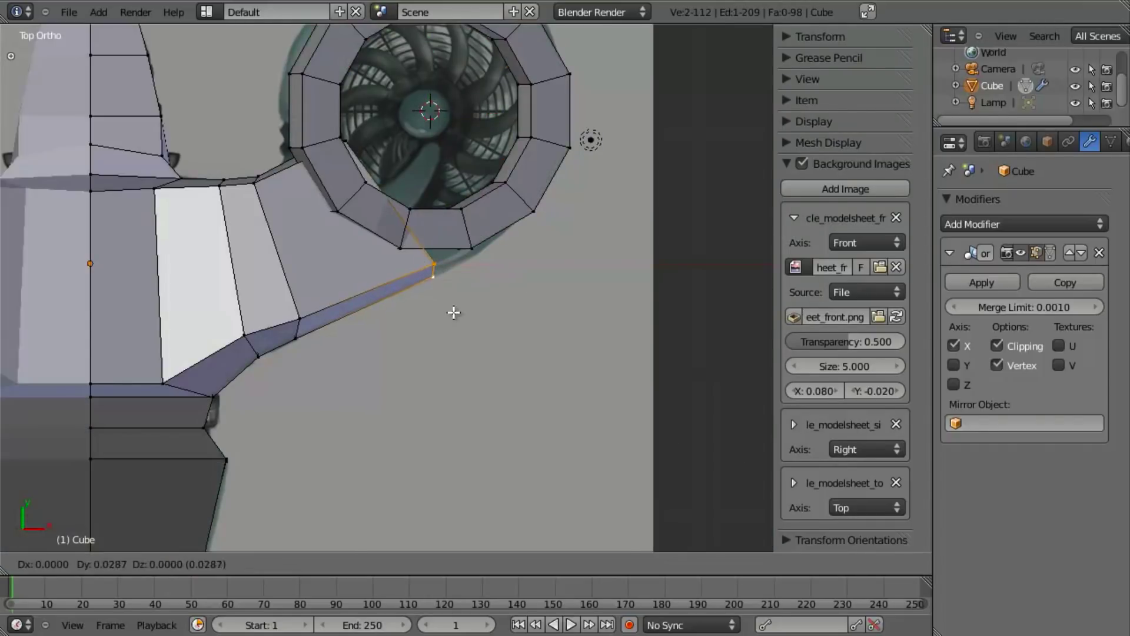
{"action": "key", "text": "z"}
{"action": "right_click", "coordinate": [338, 142]}
{"action": "key", "text": "z"}
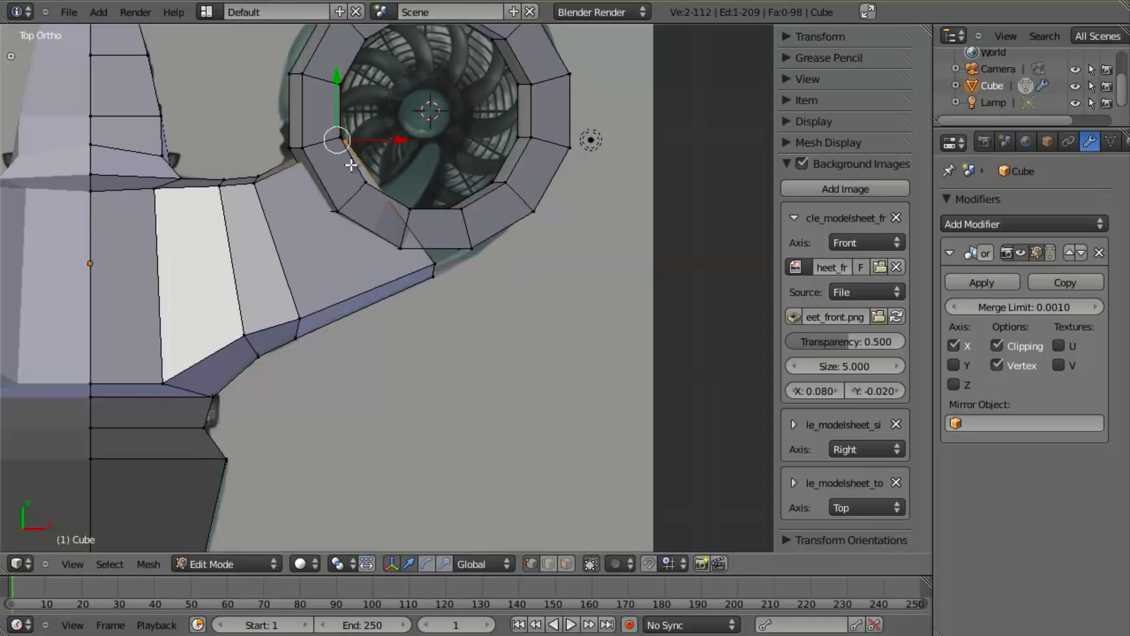
{"action": "key", "text": "e"}
{"action": "left_click", "coordinate": [311, 188]}
{"action": "key", "text": "s"}
{"action": "key", "text": "x"}
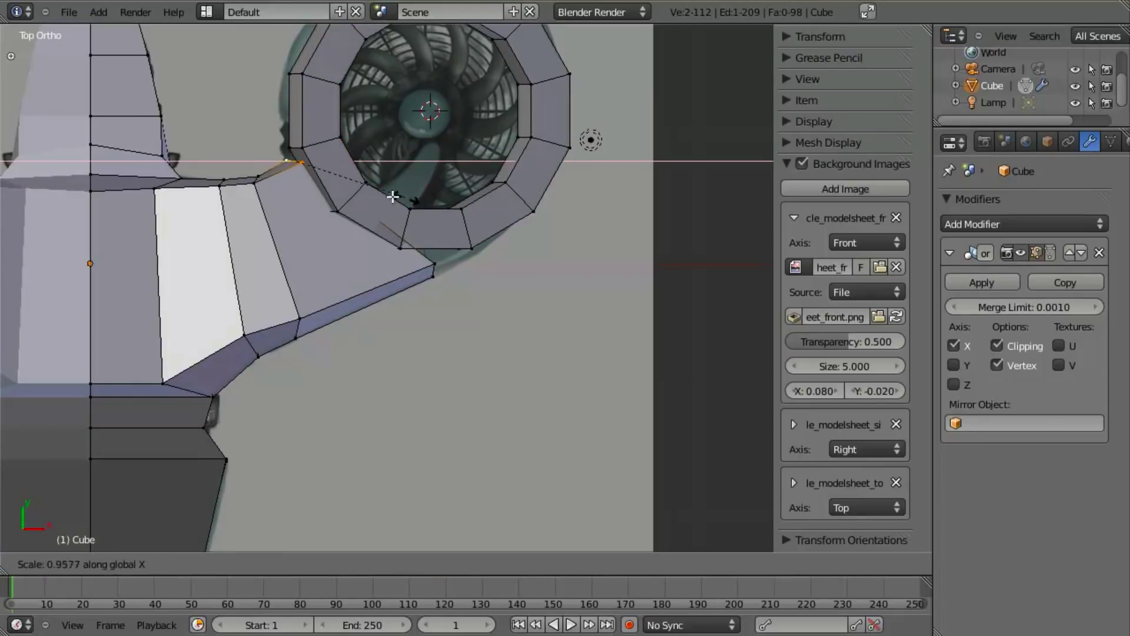
{"action": "left_click", "coordinate": [318, 180]}
Step: In front view, move the arm vertices against the ring and raise the upper join pair to meet it
{"action": "key", "text": "z"}
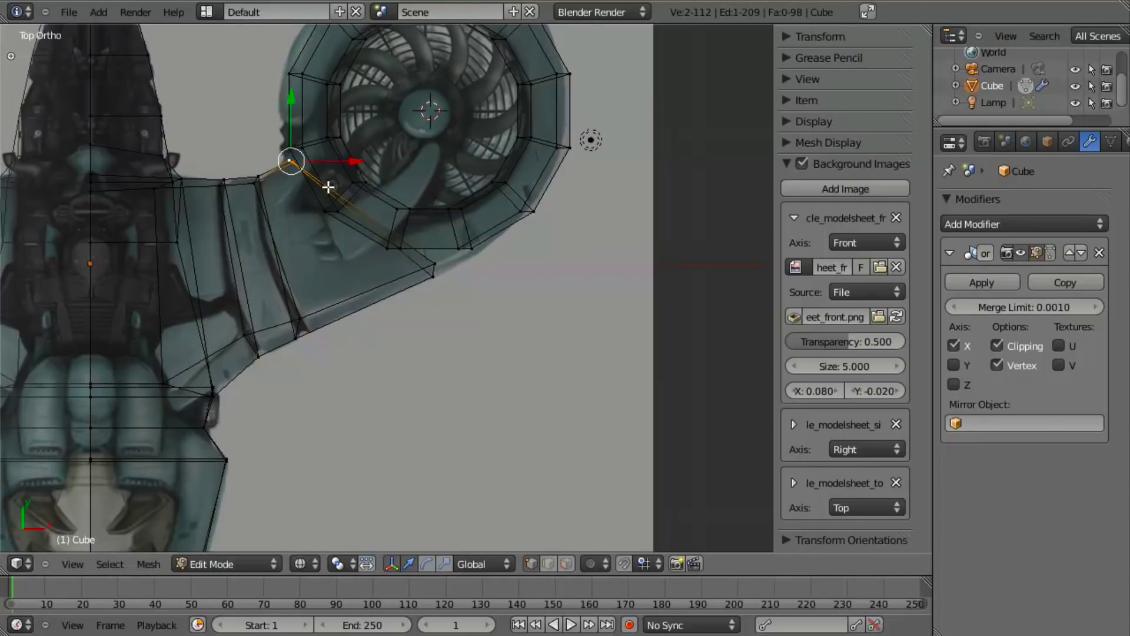
{"action": "key", "text": "z"}
{"action": "key", "text": "KP_1"}
{"action": "key", "text": "z"}
{"action": "key", "text": "g"}
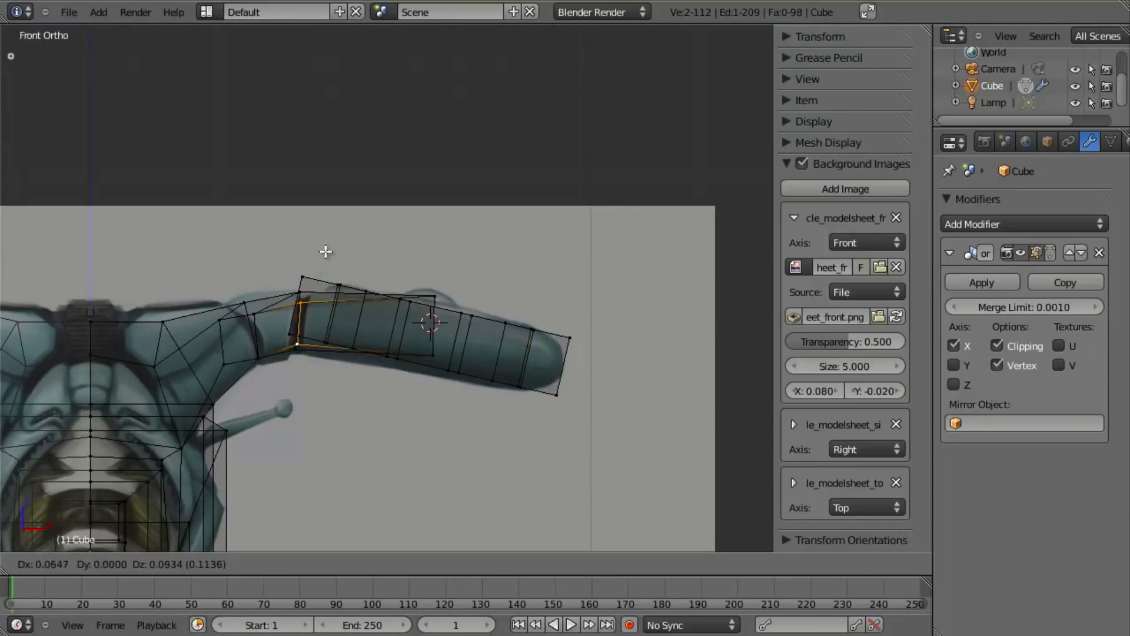
{"action": "left_click", "coordinate": [330, 248]}
{"action": "key", "text": "z"}
{"action": "key", "text": "z"}
{"action": "right_click", "coordinate": [260, 316]}
{"action": "right_click", "coordinate": [261, 351], "text": "shift"}
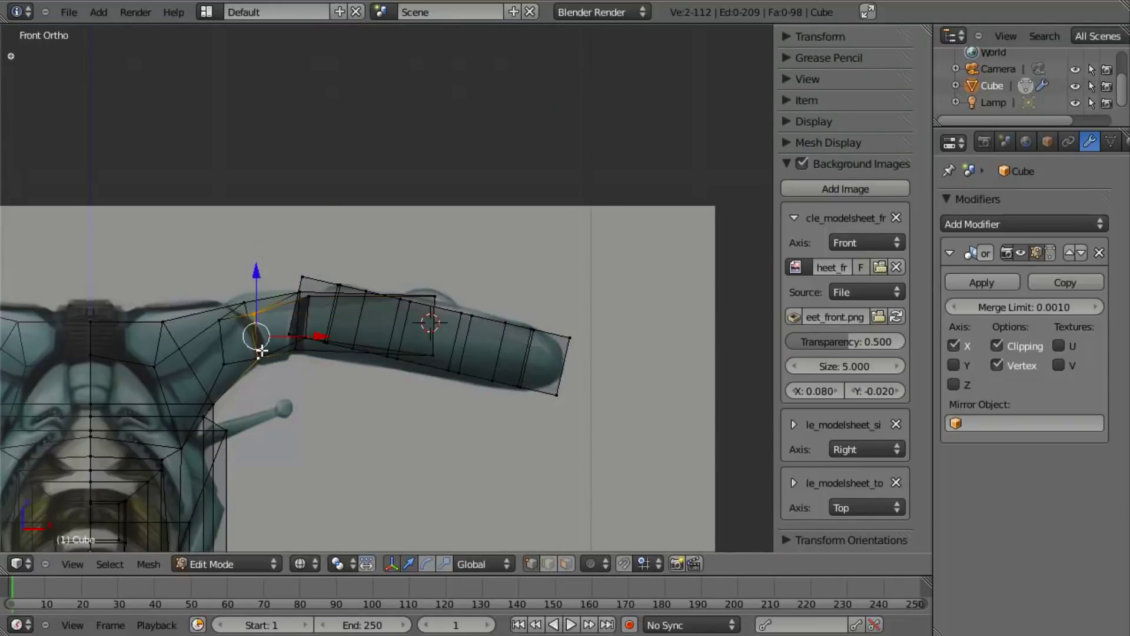
{"action": "right_click", "coordinate": [256, 364], "text": "shift"}
{"action": "right_click", "coordinate": [258, 367], "text": "shift"}
{"action": "key", "text": "g"}
{"action": "left_click", "coordinate": [280, 382]}
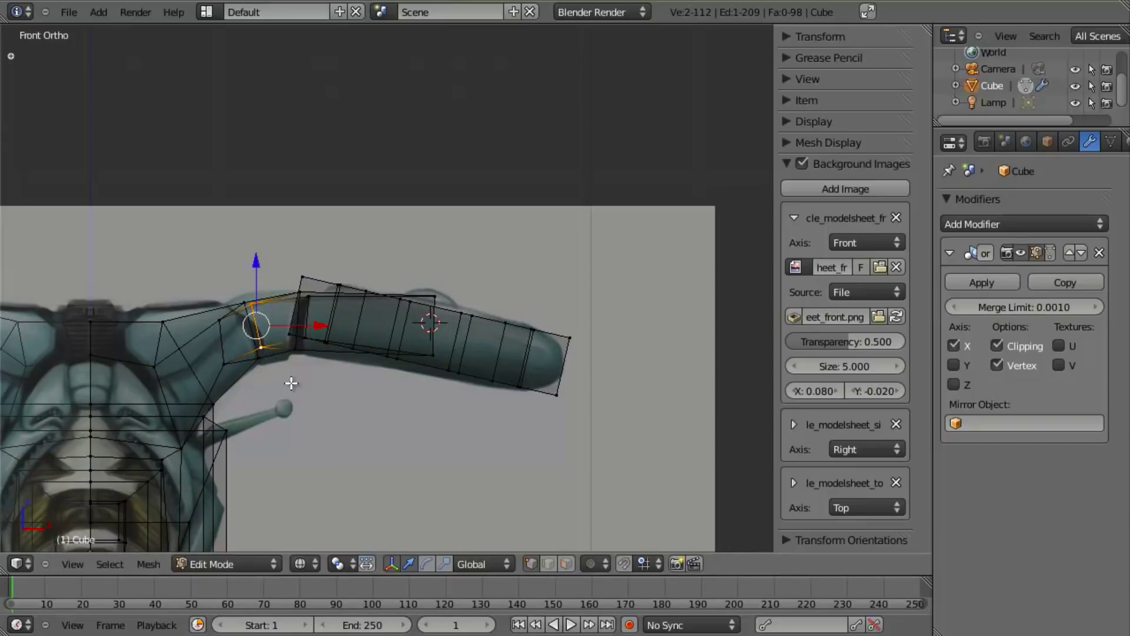
Step: Nudge the arm's vertex pairs and lower vertex right so the arm hugs the ring
{"action": "key", "text": "z"}
{"action": "mouse_move", "coordinate": [293, 391]}
{"action": "middle_mouse_down"}
{"action": "mouse_move", "coordinate": [488, 406]}
{"action": "mouse_move", "coordinate": [500, 442]}
{"action": "mouse_move", "coordinate": [355, 385]}
{"action": "middle_mouse_up"}
{"action": "key", "text": "g"}
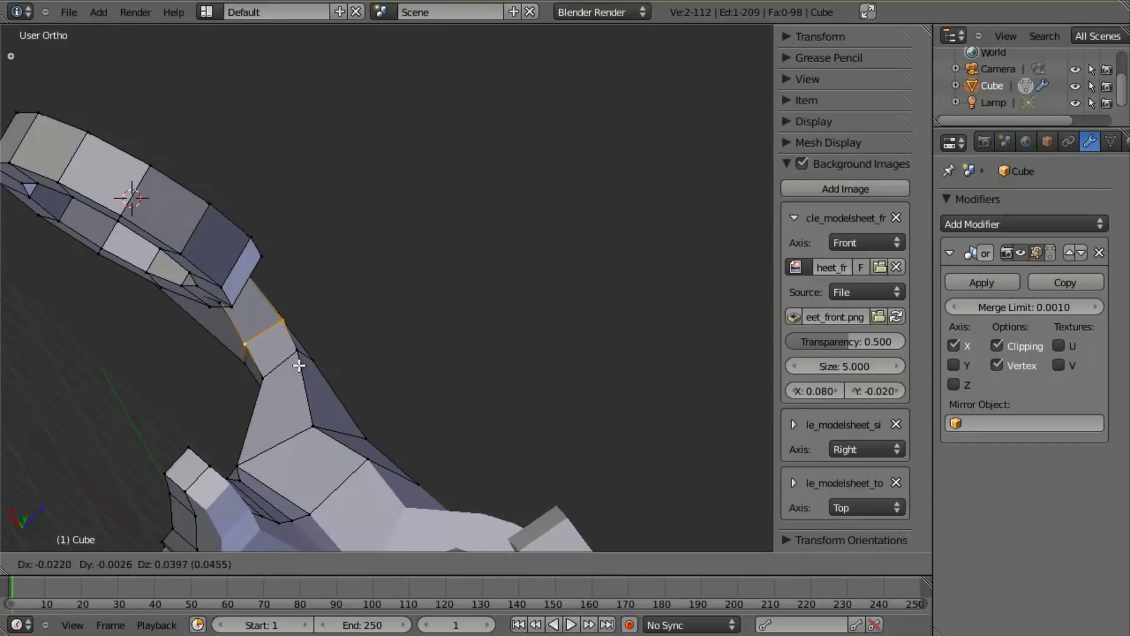
{"action": "left_click", "coordinate": [298, 365]}
{"action": "right_click", "coordinate": [299, 356]}
{"action": "right_click", "coordinate": [263, 373], "text": "shift"}
{"action": "key", "text": "g"}
{"action": "left_click", "coordinate": [270, 375]}
{"action": "right_click", "coordinate": [313, 425]}
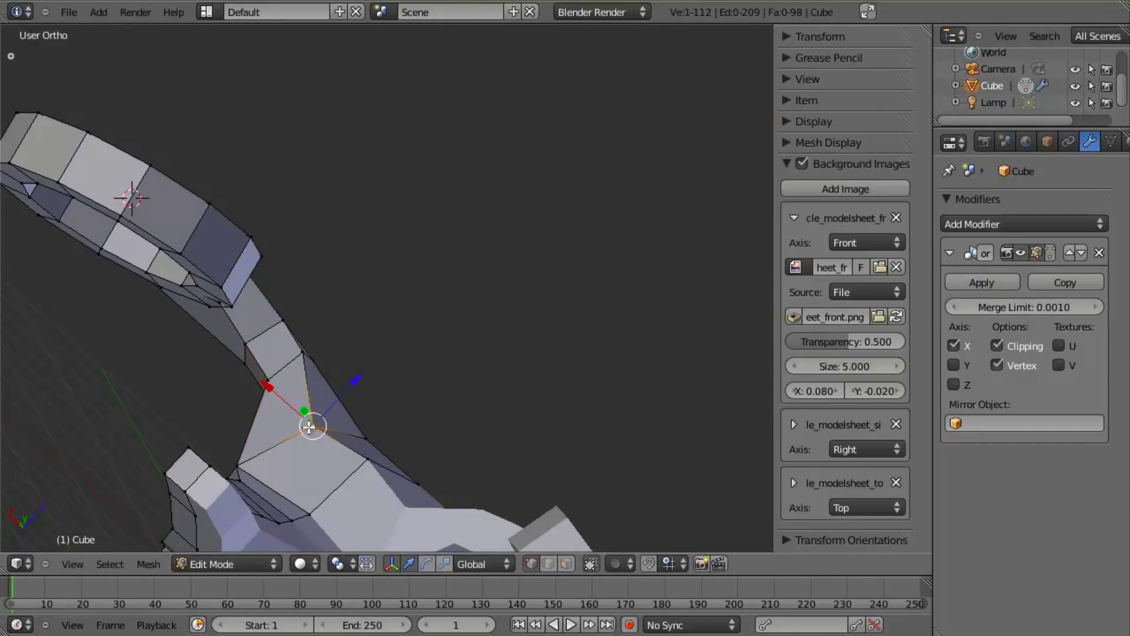
{"action": "key", "text": "g"}
{"action": "left_click", "coordinate": [325, 420]}
Step: Exit to object mode to orbit and inspect the whole model, then return to mesh editing
{"action": "scroll", "coordinate": [534, 378], "scroll_direction": "down", "scroll_amount": 4}
{"action": "key", "text": "Tab"}
{"action": "middle_click_drag", "start_coordinate": [534, 378], "coordinate": [404, 384]}
{"action": "scroll", "coordinate": [433, 330], "scroll_direction": "down", "scroll_amount": 4}
{"action": "scroll", "coordinate": [404, 383], "scroll_direction": "up", "scroll_amount": 5}
{"action": "key", "text": "Tab"}
Step: Select the two vertices beside the fan ring and shift them right along X, then reposition in top view
{"action": "key", "text": "z"}
{"action": "right_click", "coordinate": [438, 333]}
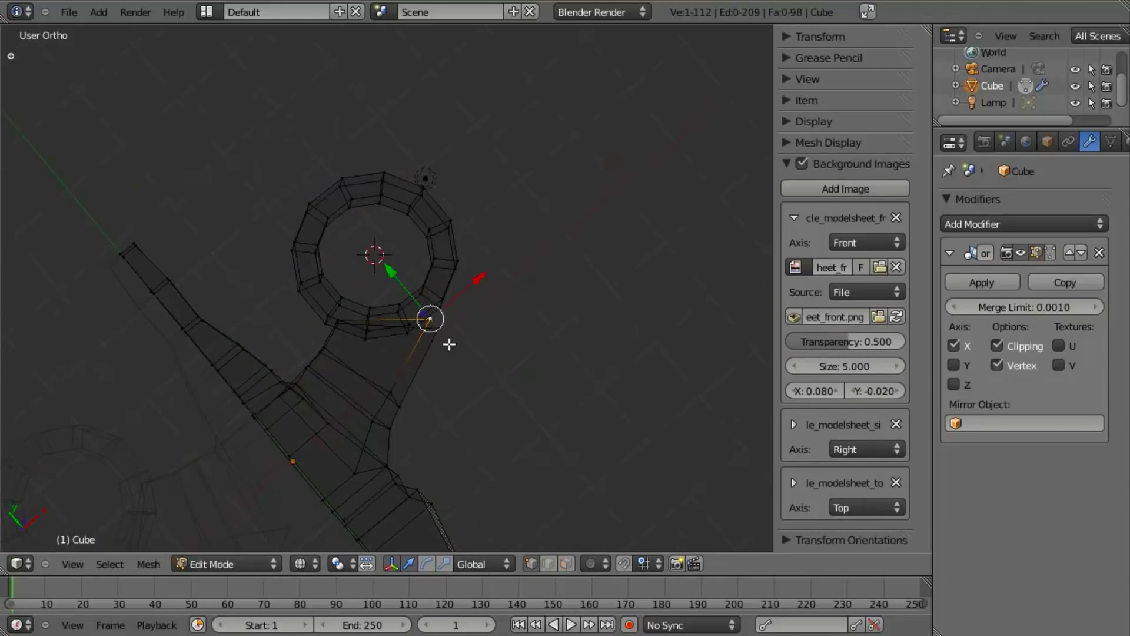
{"action": "right_click", "coordinate": [448, 343], "text": "shift"}
{"action": "key", "text": "z"}
{"action": "key", "text": "g"}
{"action": "key", "text": "x"}
{"action": "left_click", "coordinate": [454, 339]}
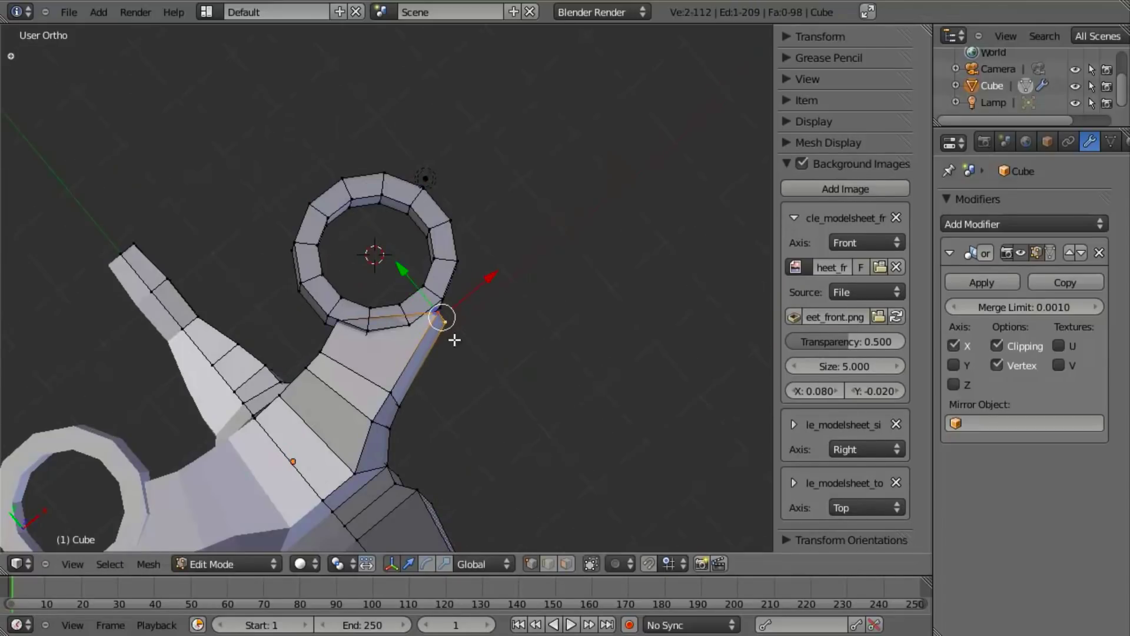
{"action": "key", "text": "KP_7"}
{"action": "scroll", "coordinate": [471, 353], "scroll_direction": "up", "scroll_amount": 3}
{"action": "key", "text": "g"}
{"action": "left_click", "coordinate": [484, 392]}
{"action": "key", "text": "z"}
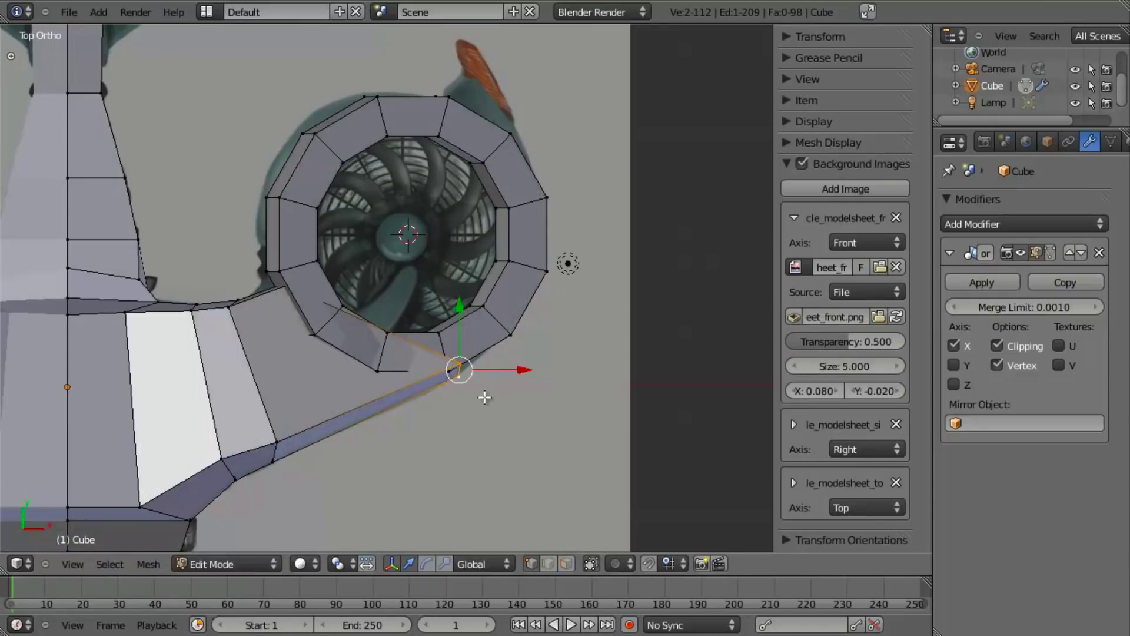
Step: Merge the two end vertices into one by scaling them to 0 on X and then 0 on Y
{"action": "key", "text": "s"}
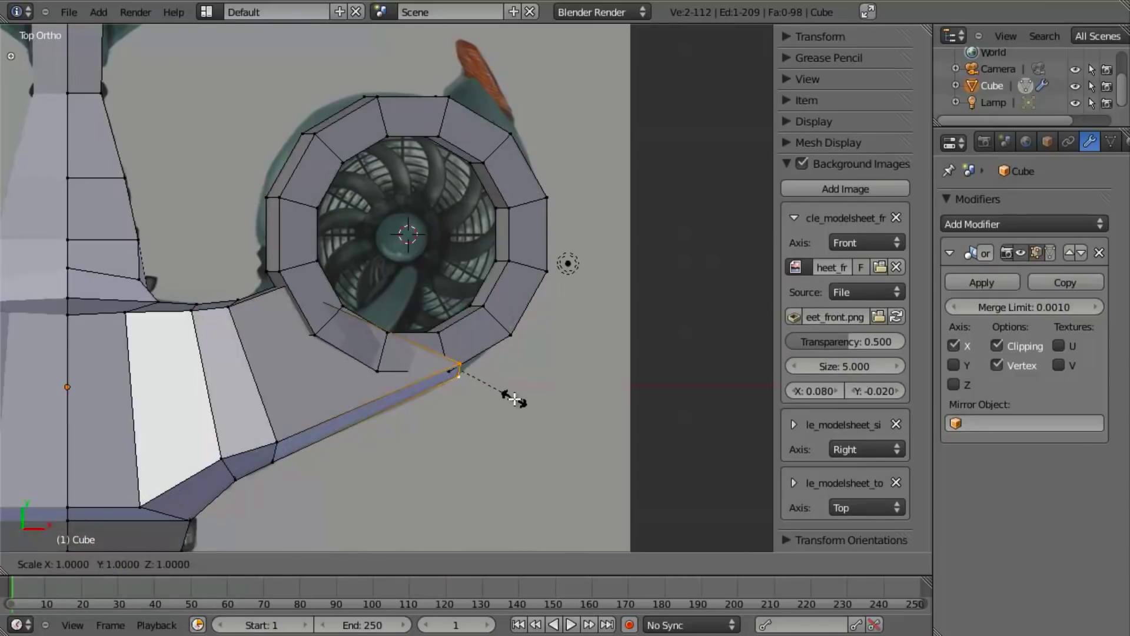
{"action": "right_click", "coordinate": [514, 399]}
{"action": "key", "text": "s"}
{"action": "key", "text": "x"}
{"action": "key", "text": "0"}
{"action": "key", "text": "Return"}
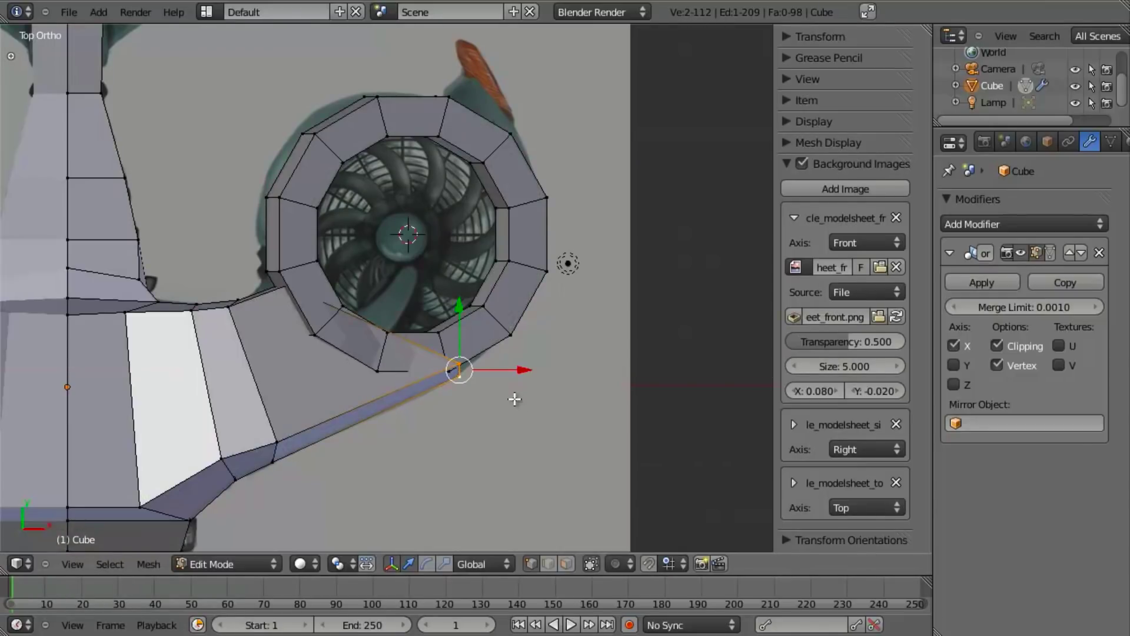
{"action": "key", "text": "z"}
{"action": "key", "text": "s"}
{"action": "key", "text": "y"}
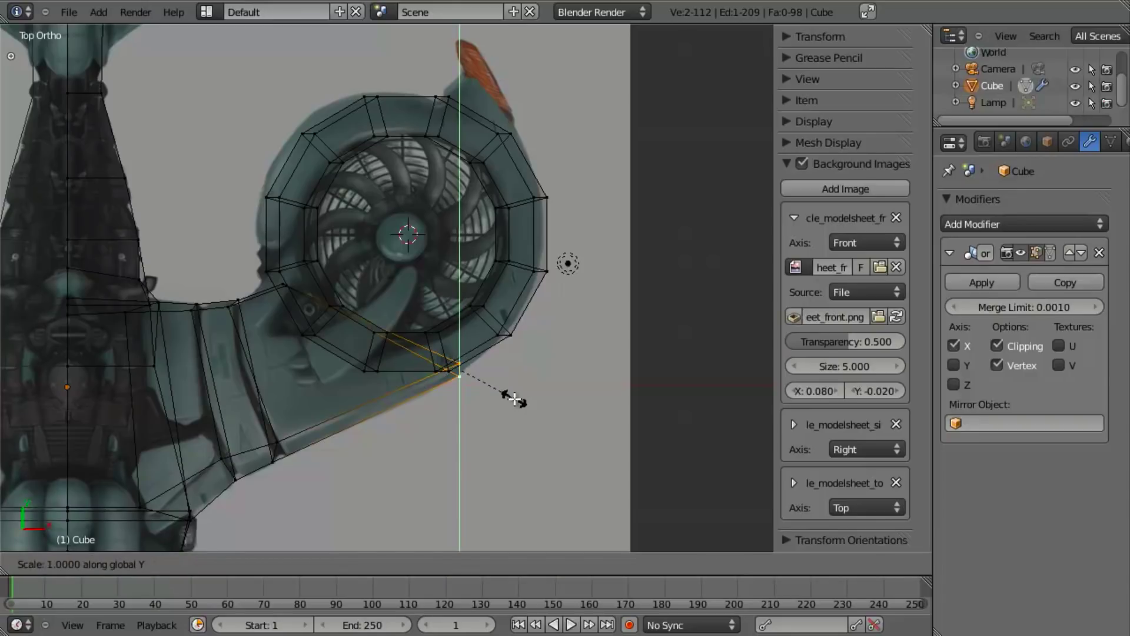
{"action": "key", "text": "0"}
{"action": "key", "text": "Return"}
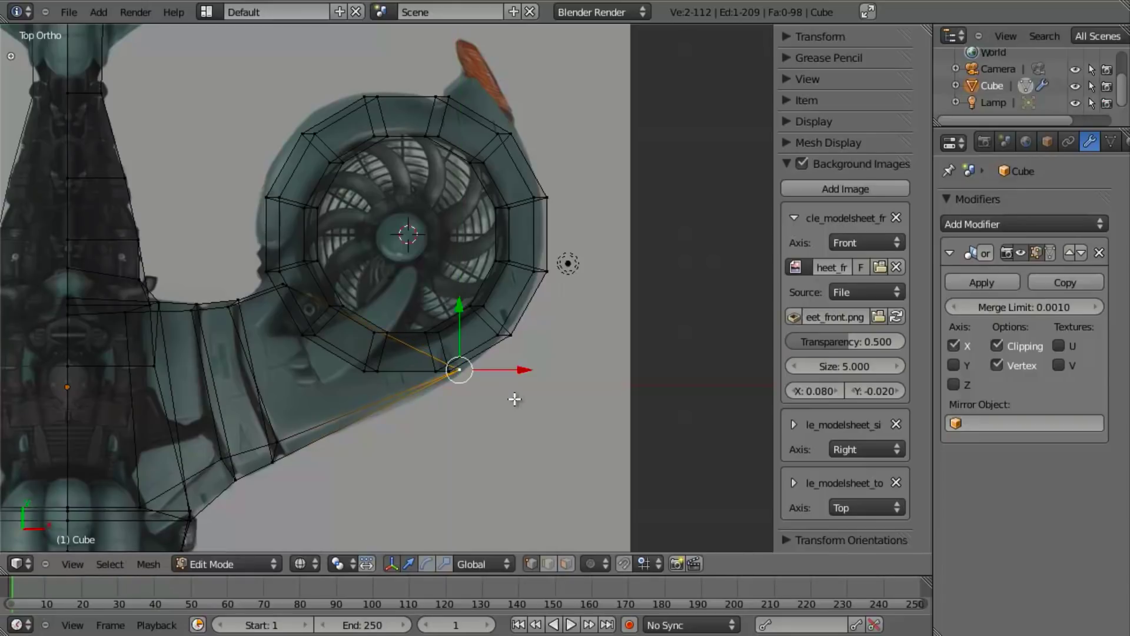
Step: Drop the merged vertex onto the fan ring and orbit to check the arm joint
{"action": "key", "text": "g"}
{"action": "left_click", "coordinate": [530, 384]}
{"action": "key", "text": "z"}
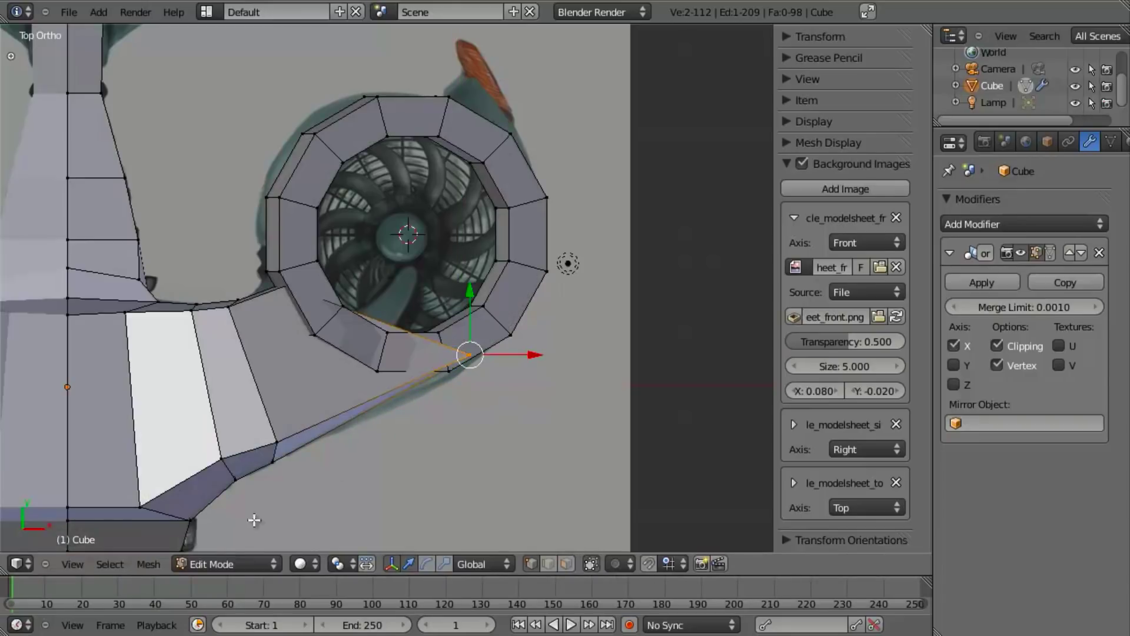
{"action": "middle_click_drag", "start_coordinate": [404, 449], "coordinate": [349, 331]}
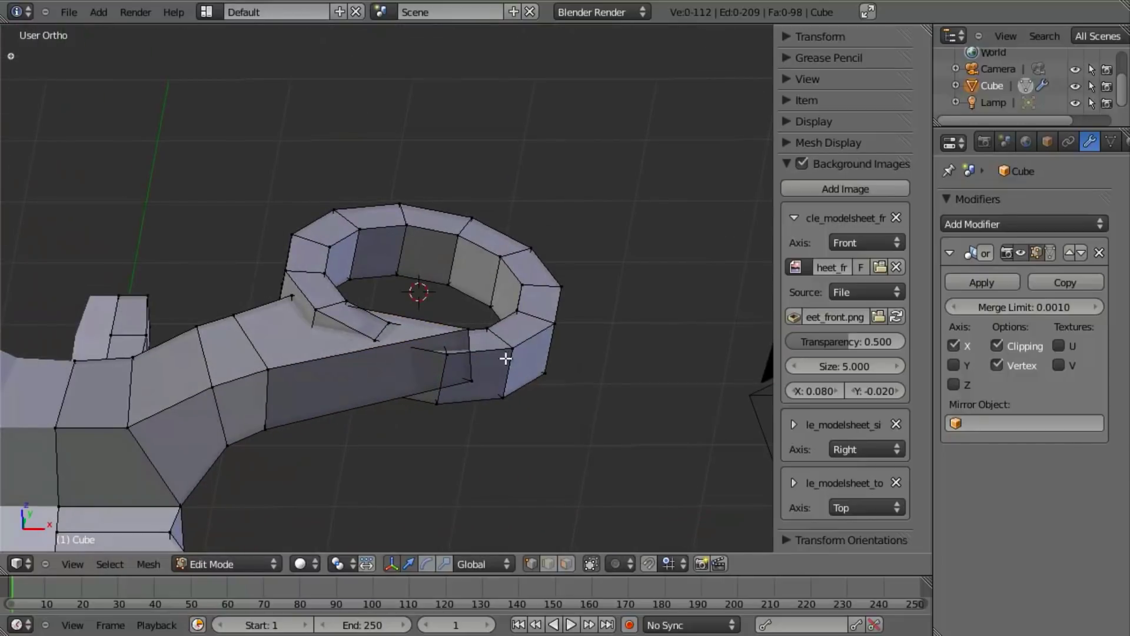
Step: Select the arm's two end vertices and lower them along Z in the front reference view
{"action": "right_click", "coordinate": [465, 327]}
{"action": "right_click", "coordinate": [472, 361], "text": "shift"}
{"action": "key", "text": "KP_1"}
{"action": "key", "text": "z"}
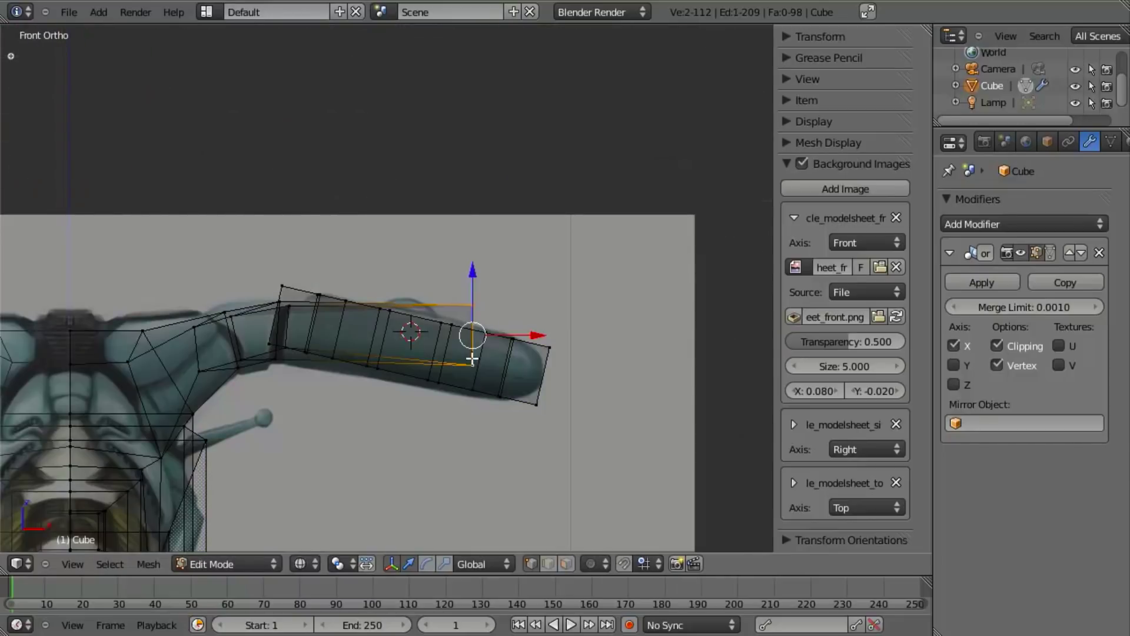
{"action": "key", "text": "g"}
{"action": "key", "text": "z"}
{"action": "left_click", "coordinate": [525, 383]}
{"action": "key", "text": "z"}
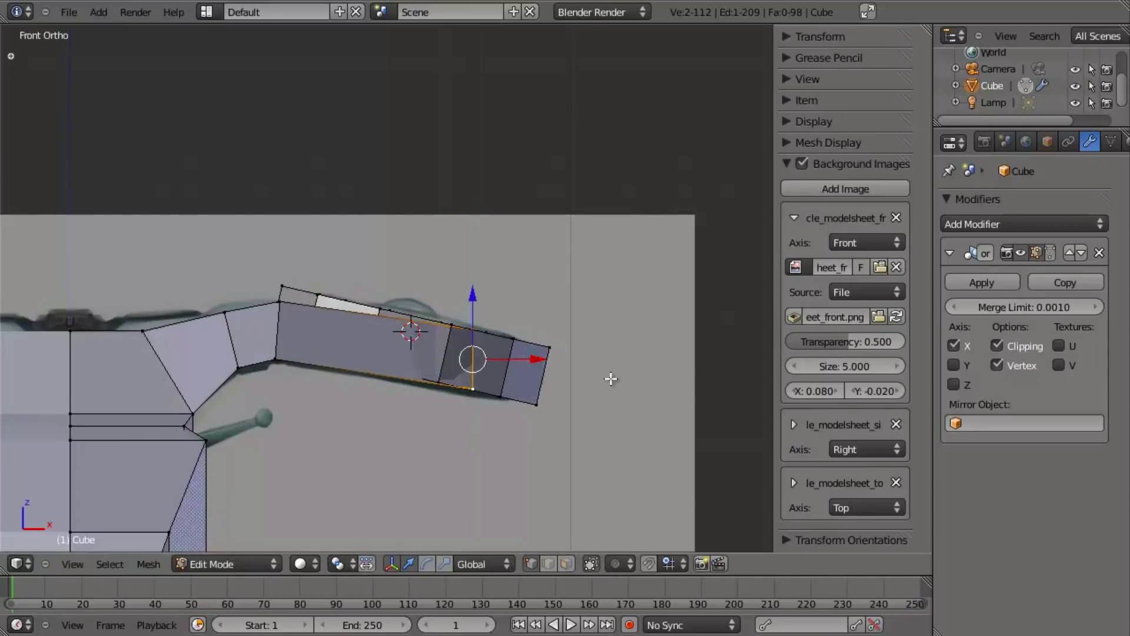
Step: Tilt and slightly rescale the arm's end loop, then return the hull to object mode
{"action": "key", "text": "r"}
{"action": "left_click", "coordinate": [614, 416]}
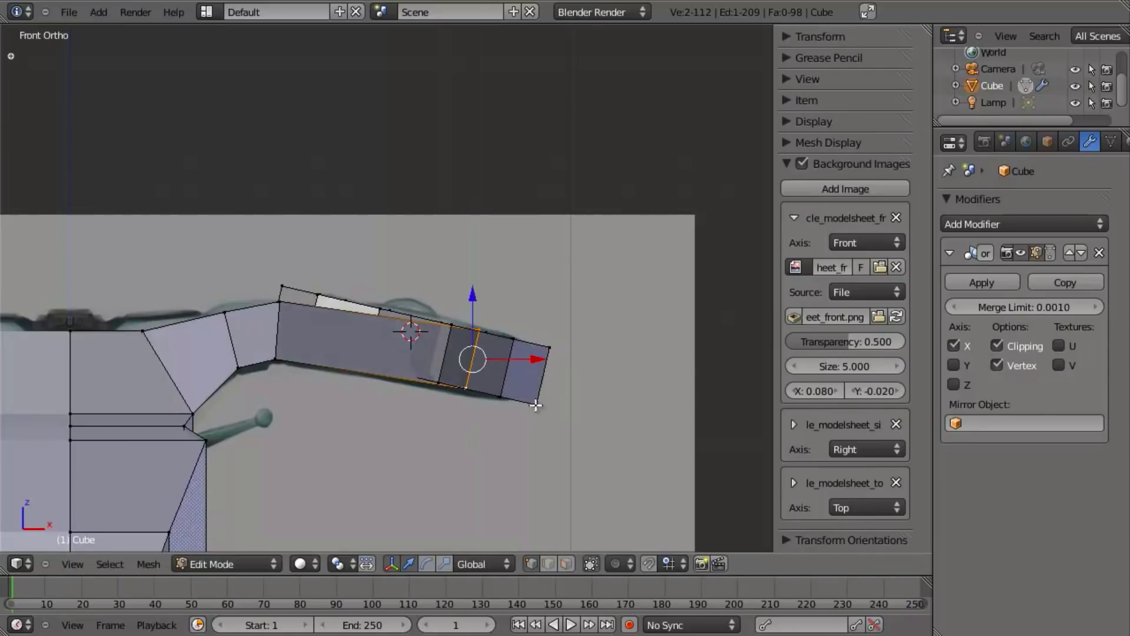
{"action": "key", "text": "s"}
{"action": "left_click", "coordinate": [531, 411]}
{"action": "scroll", "coordinate": [531, 410], "scroll_direction": "down", "scroll_amount": 4}
{"action": "middle_click_drag", "start_coordinate": [415, 250], "coordinate": [467, 316]}
{"action": "key", "text": "Tab"}
{"action": "scroll", "coordinate": [395, 326], "scroll_direction": "down", "scroll_amount": 2}
Step: Save over 02_01_blocking_forms.blend, confirming the overwrite
{"action": "key", "text": "a"}
{"action": "key", "text": "ctrl+s"}
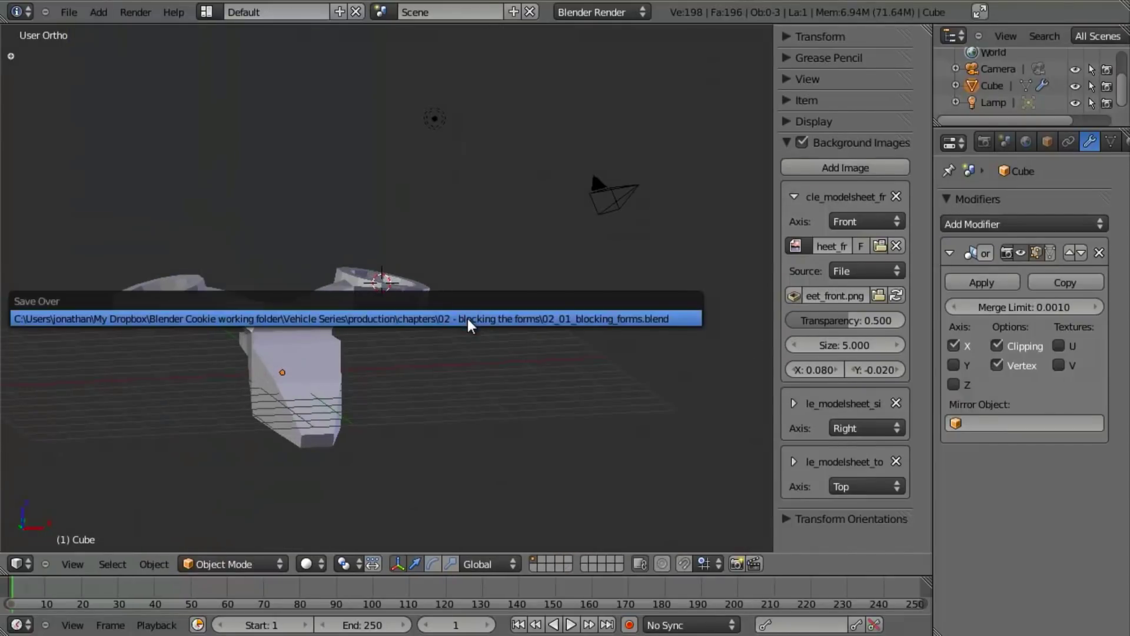
{"action": "left_click", "coordinate": [468, 319]}
Step: In side view edit mode, box-select the tail's middle edge loop and slide it forward along Y
{"action": "middle_click_drag", "start_coordinate": [425, 374], "coordinate": [418, 338]}
{"action": "key", "text": "KP_3"}
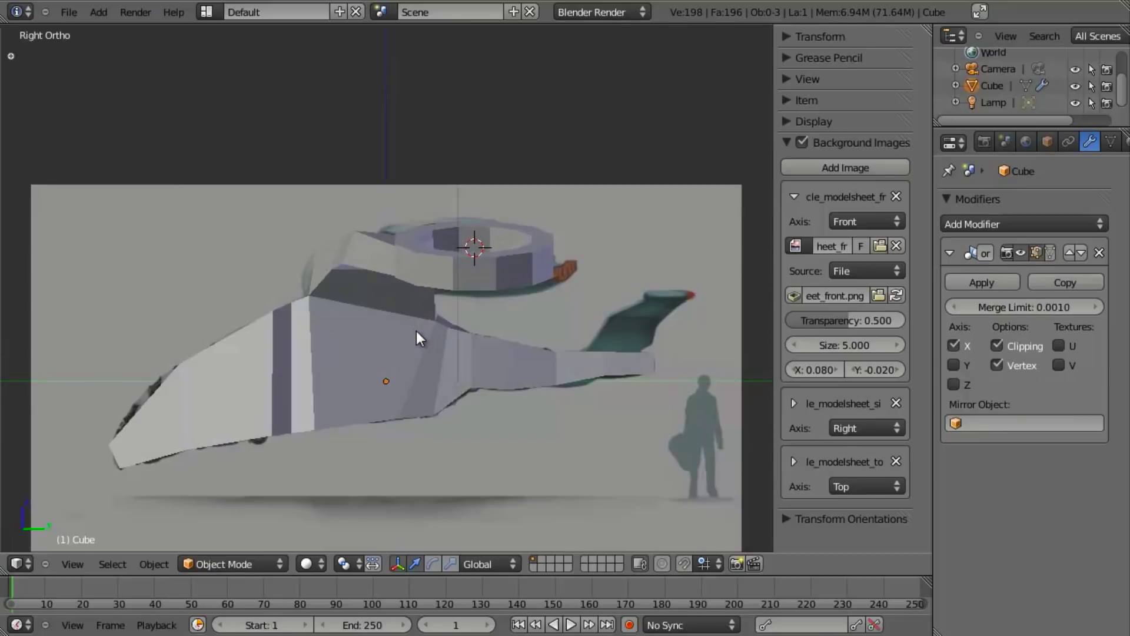
{"action": "key", "text": "z"}
{"action": "middle_click_drag", "start_coordinate": [496, 344], "coordinate": [397, 312], "text": "shift"}
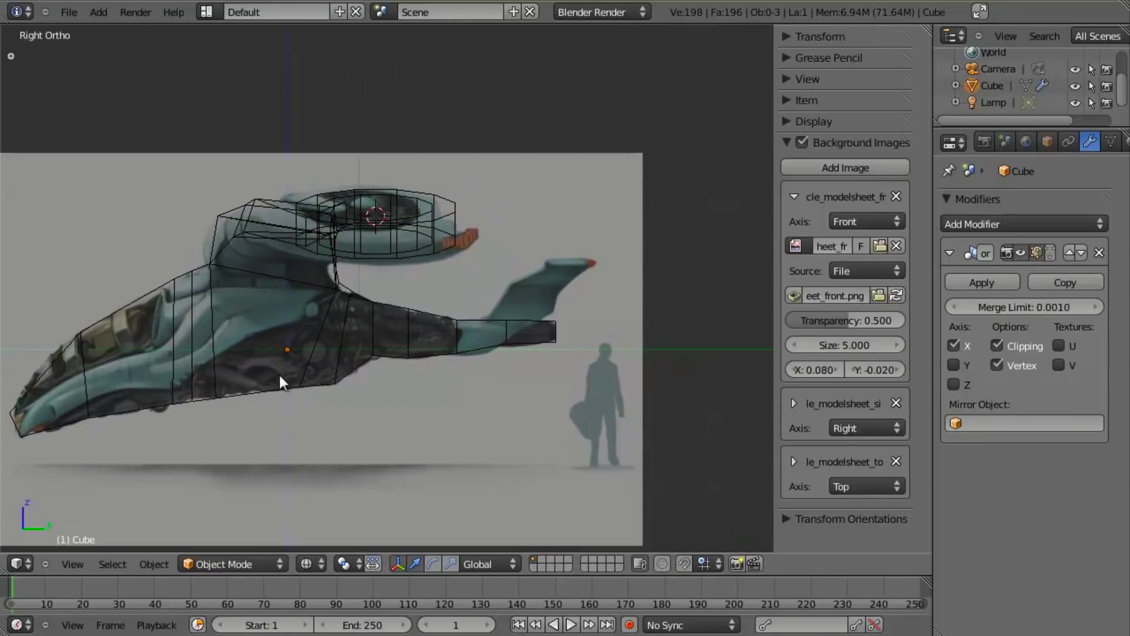
{"action": "key", "text": "Tab"}
{"action": "scroll", "coordinate": [472, 354], "scroll_direction": "up", "scroll_amount": 2}
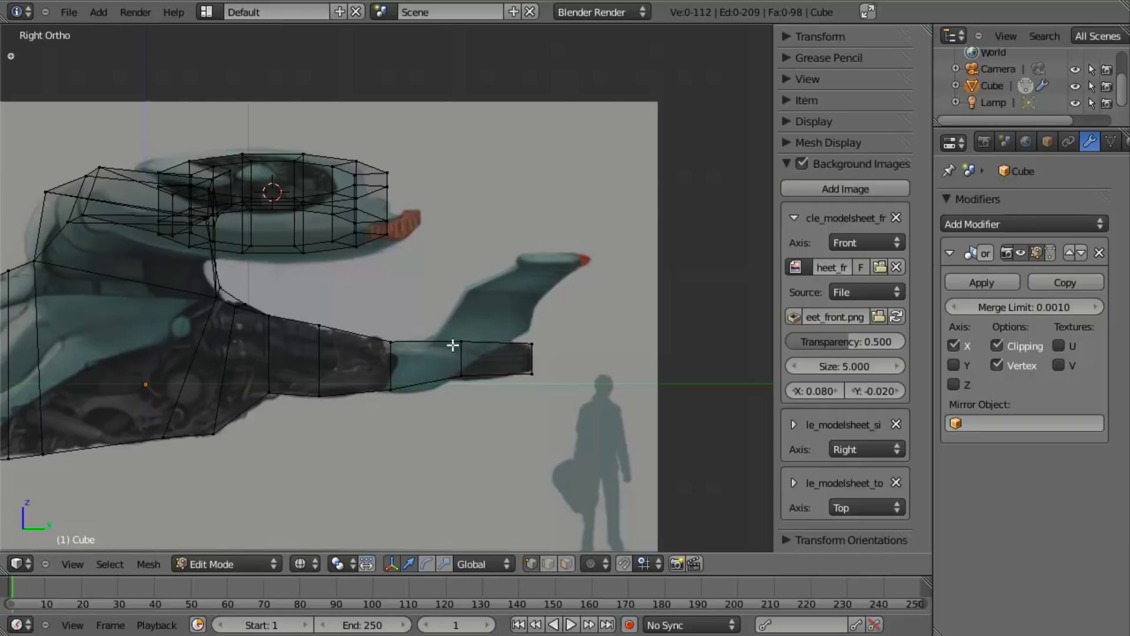
{"action": "key", "text": "b"}
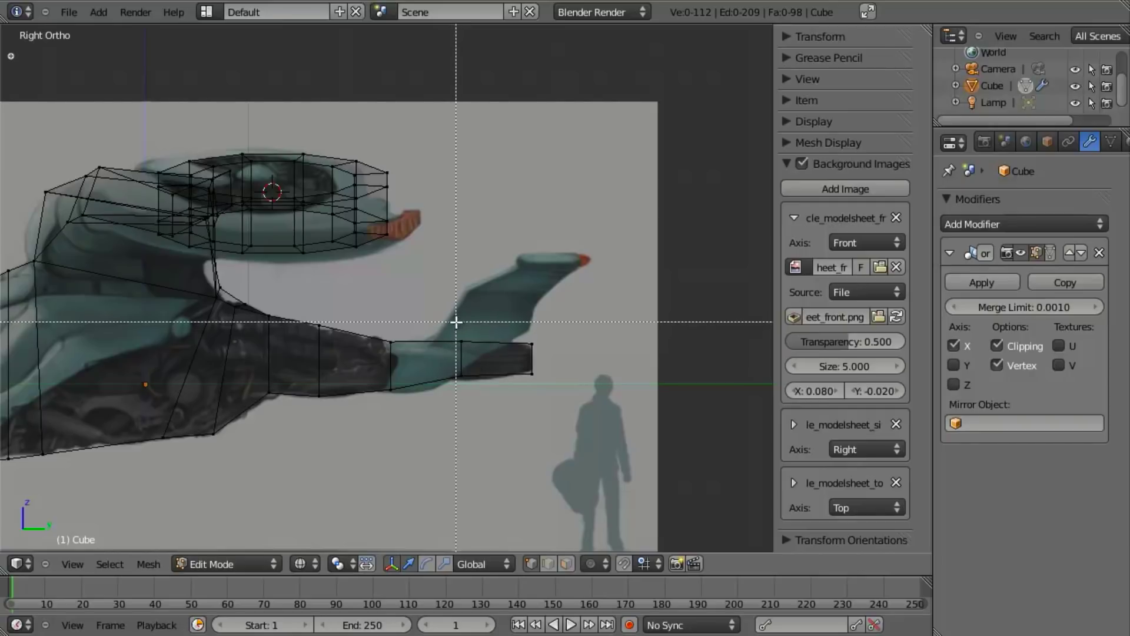
{"action": "left_click_drag", "start_coordinate": [456, 319], "coordinate": [492, 446]}
{"action": "key", "text": "g"}
{"action": "key", "text": "y"}
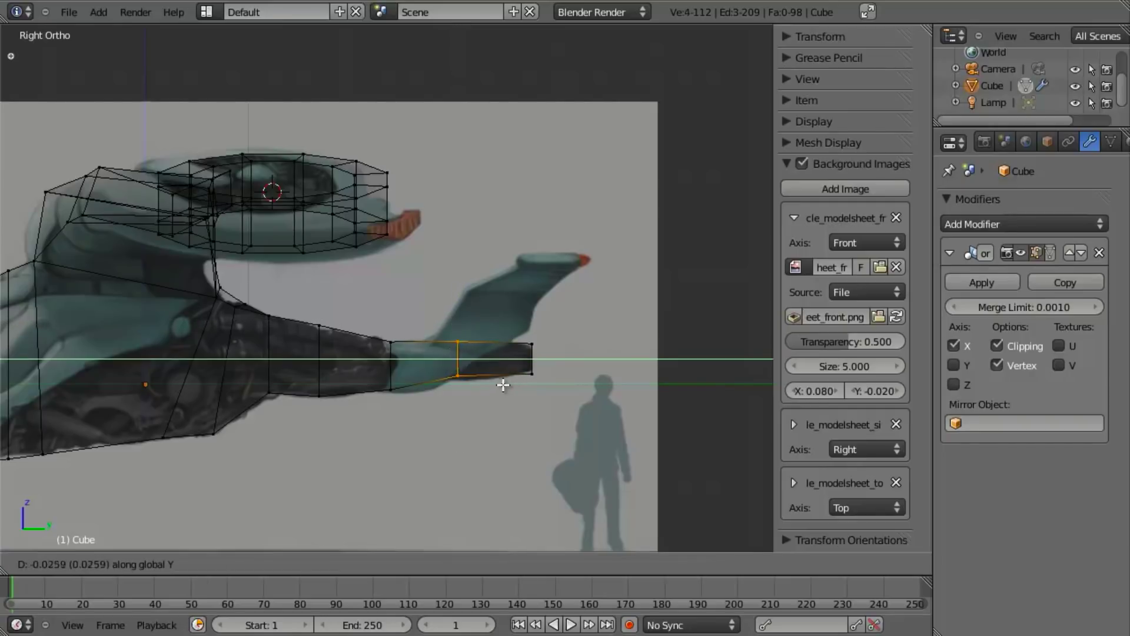
{"action": "left_click", "coordinate": [470, 384]}
Step: Lower the tail boom's bottom edges and bottom vertex along Z to reshape its underside
{"action": "middle_click_drag", "start_coordinate": [305, 319], "coordinate": [356, 401]}
{"action": "key", "text": "KP_3"}
{"action": "scroll", "coordinate": [369, 386], "scroll_direction": "up", "scroll_amount": 2}
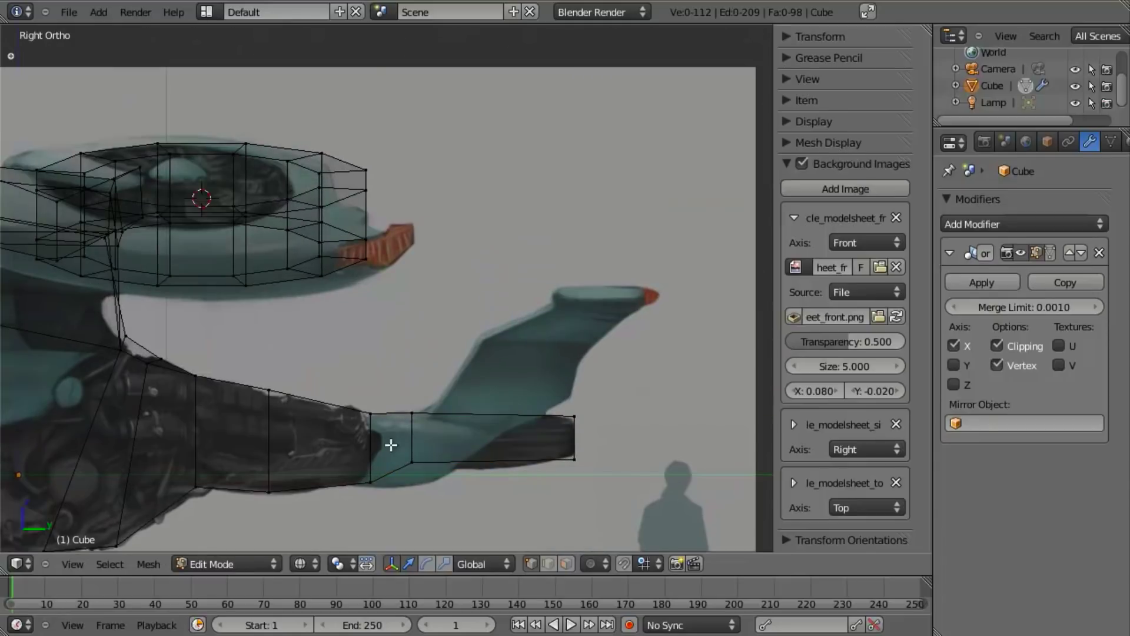
{"action": "right_click", "coordinate": [439, 462]}
{"action": "key", "text": "g"}
{"action": "key", "text": "z"}
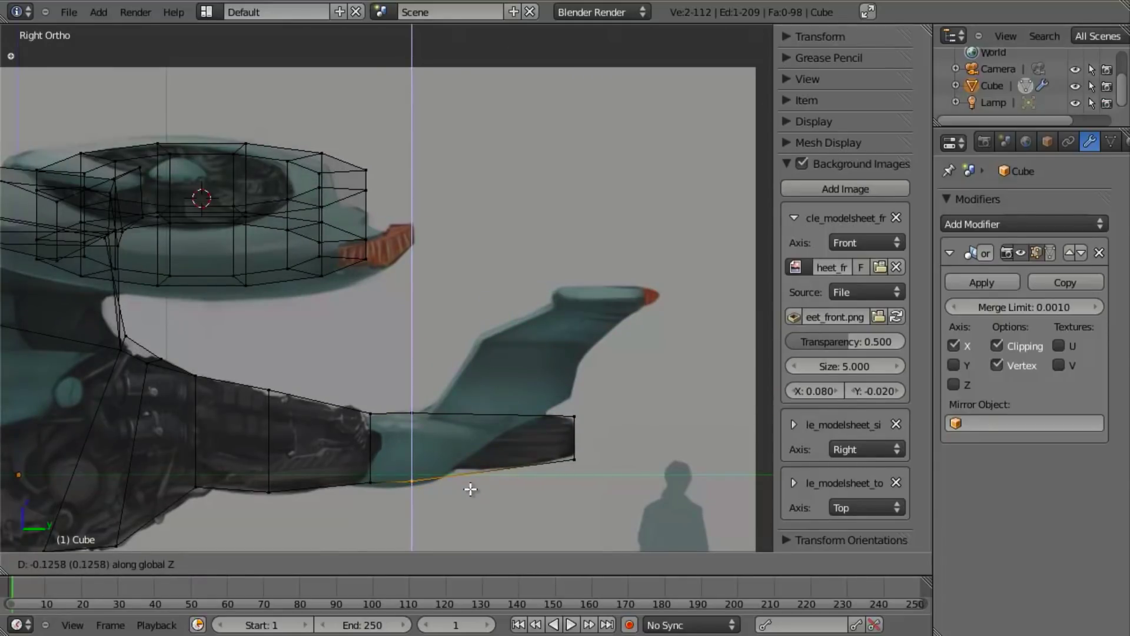
{"action": "left_click", "coordinate": [485, 495]}
{"action": "key", "text": "a"}
{"action": "key", "text": "b"}
{"action": "left_click_drag", "start_coordinate": [378, 471], "coordinate": [426, 502]}
{"action": "key", "text": "g"}
{"action": "key", "text": "z"}
{"action": "left_click", "coordinate": [346, 501]}
{"action": "key", "text": "a"}
{"action": "key", "text": "b"}
{"action": "key", "text": "g"}
{"action": "key", "text": "z"}
{"action": "left_click", "coordinate": [426, 506]}
{"action": "key", "text": "a"}
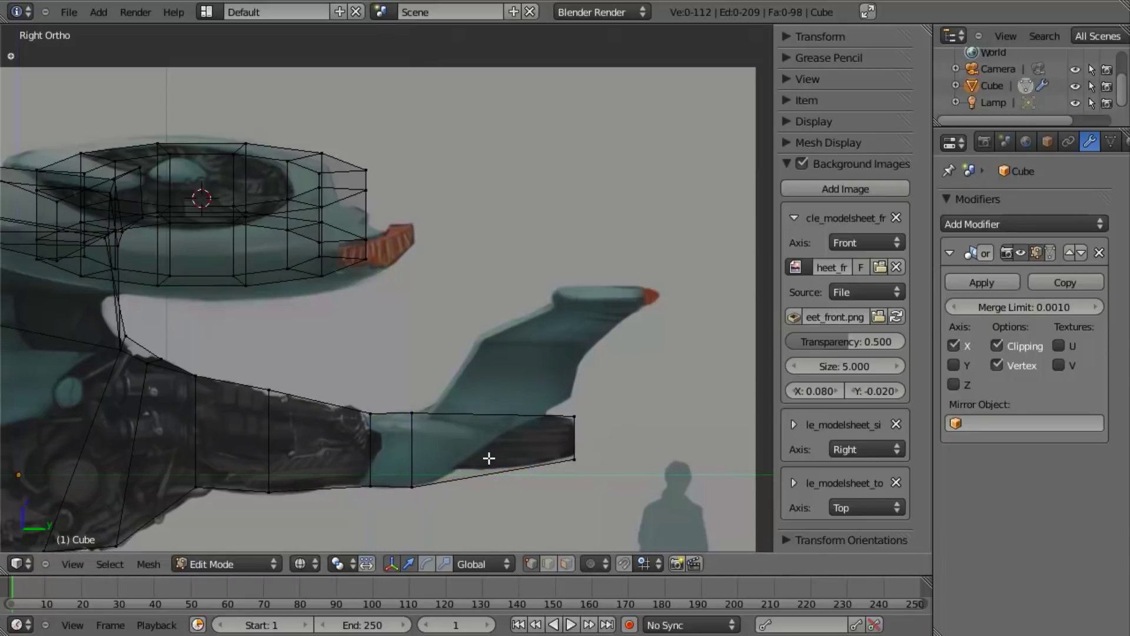
Step: Add a loop cut across the tail boom slid to 0.69 near its rear tip
{"action": "middle_click_drag", "start_coordinate": [487, 457], "coordinate": [434, 437], "text": "shift"}
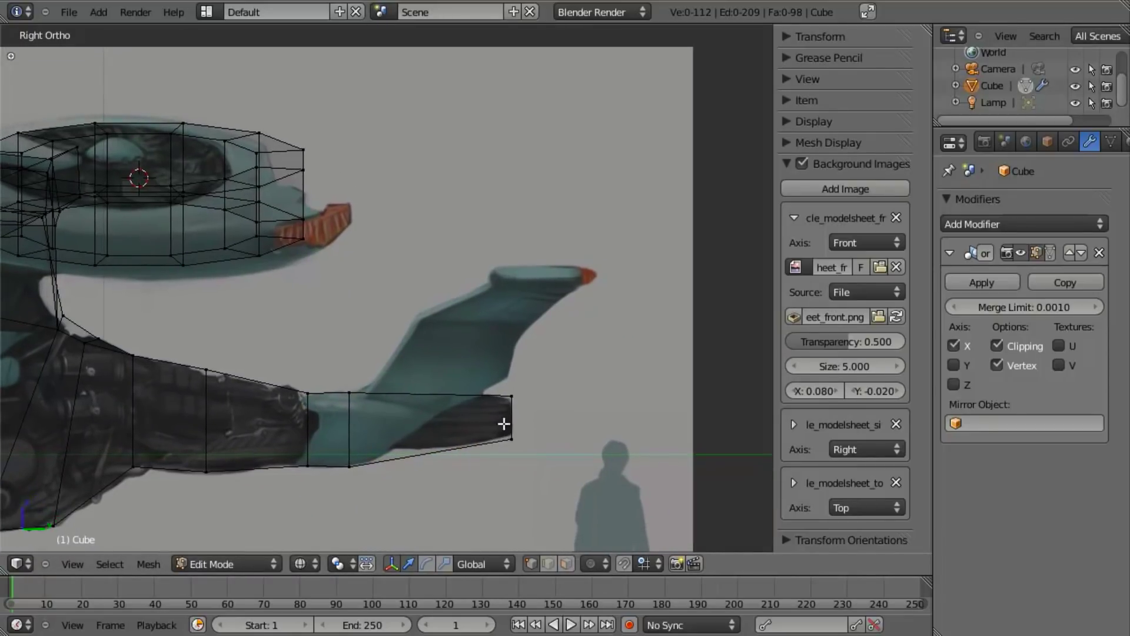
{"action": "key", "text": "ctrl+r"}
{"action": "left_click", "coordinate": [487, 393]}
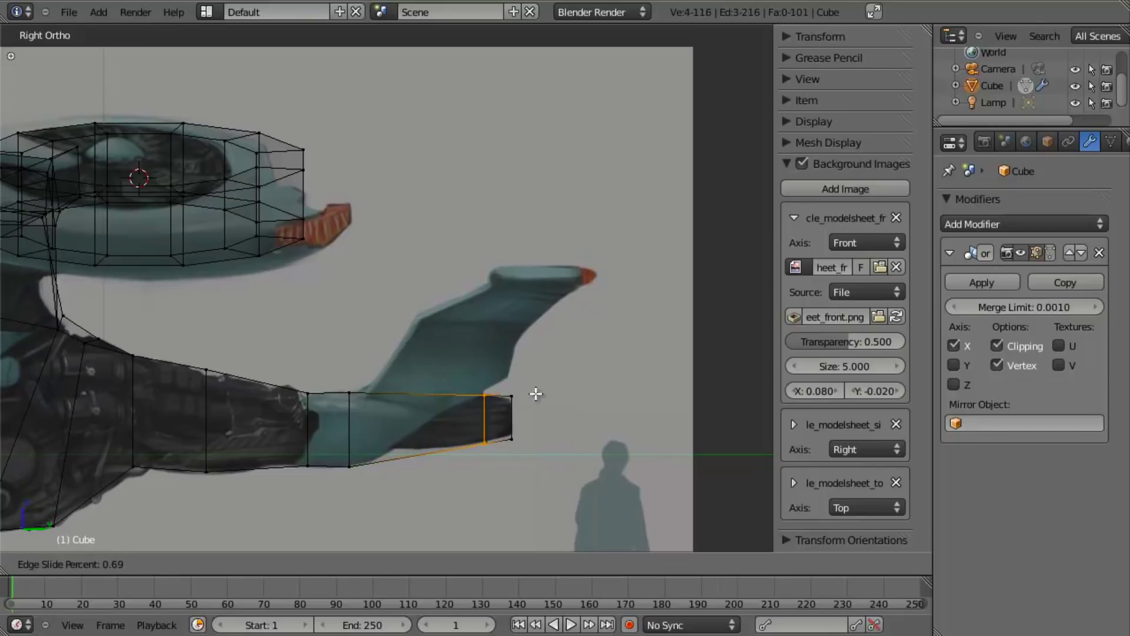
{"action": "left_click", "coordinate": [535, 394]}
{"action": "key", "text": "a"}
{"action": "scroll", "coordinate": [506, 418], "scroll_direction": "down", "scroll_amount": 1}
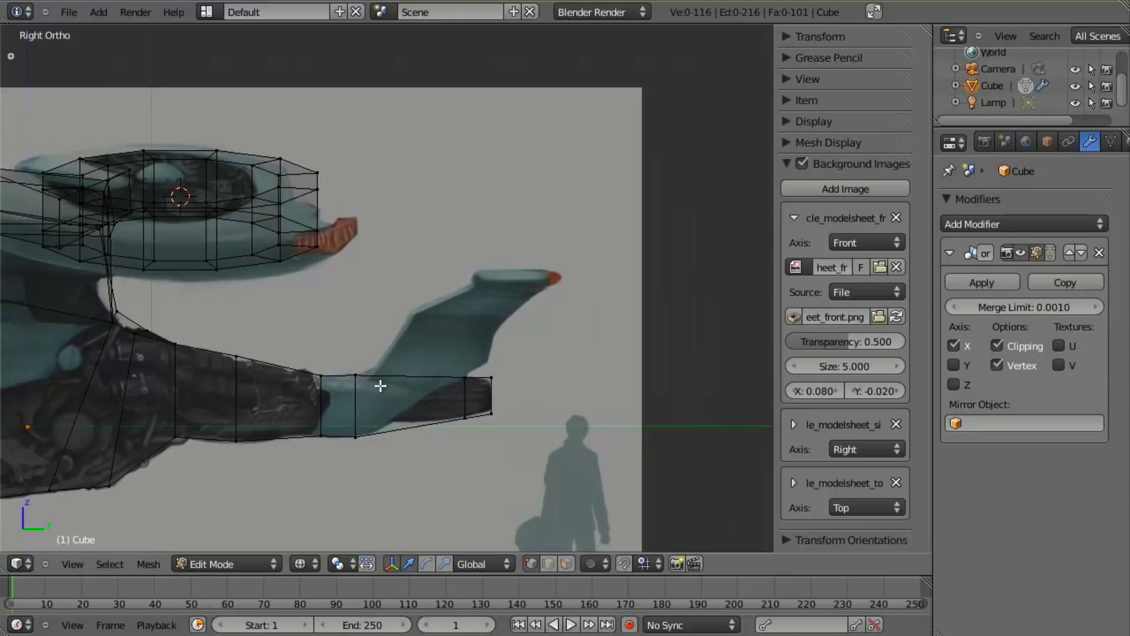
{"action": "scroll", "coordinate": [380, 385], "scroll_direction": "down", "scroll_amount": 1}
{"action": "middle_click_drag", "start_coordinate": [364, 394], "coordinate": [513, 380], "text": "shift"}
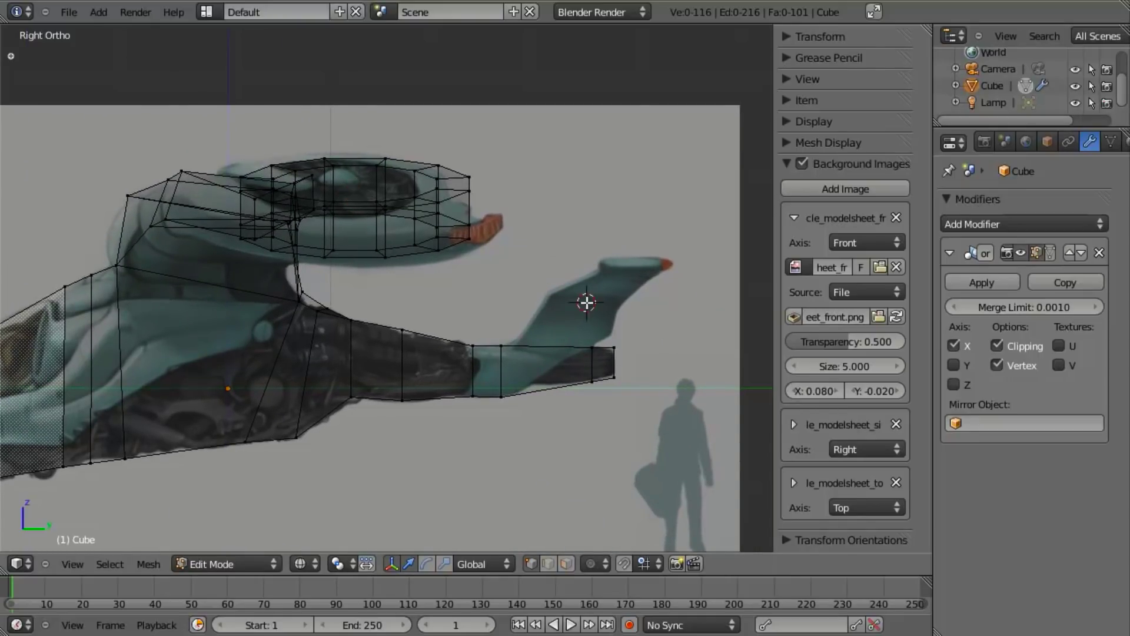
{"action": "key", "text": "KP_7"}
{"action": "scroll", "coordinate": [577, 292], "scroll_direction": "down", "scroll_amount": 1}
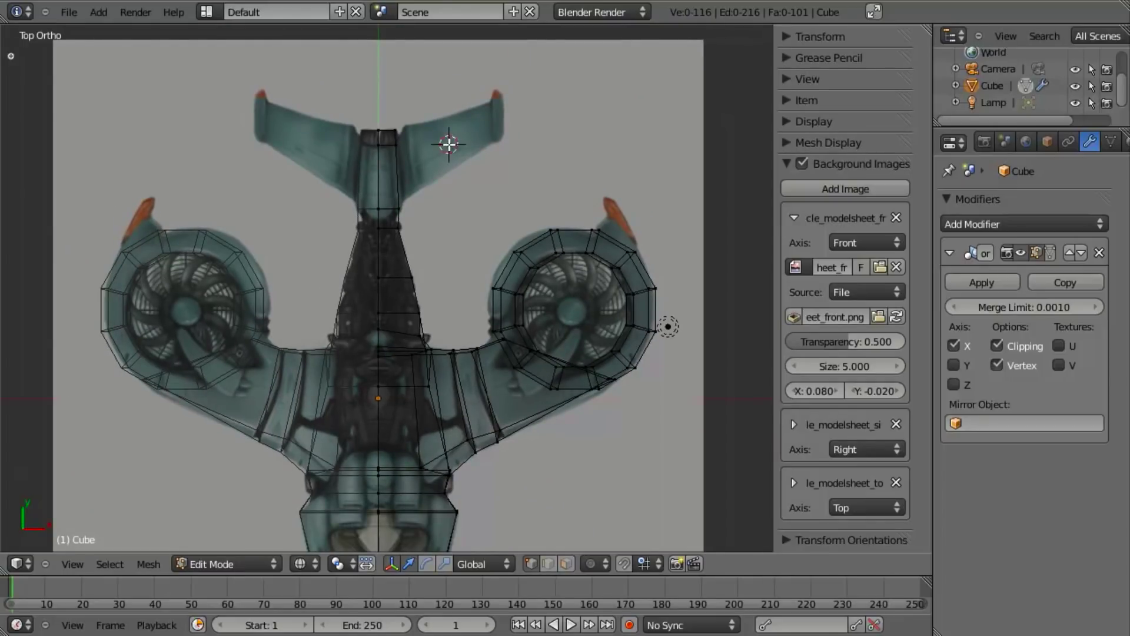
Step: Add a cube to the hull mesh over the right tail fin at 0.998, 3.563, 0.838
{"action": "key", "text": "shift+a"}
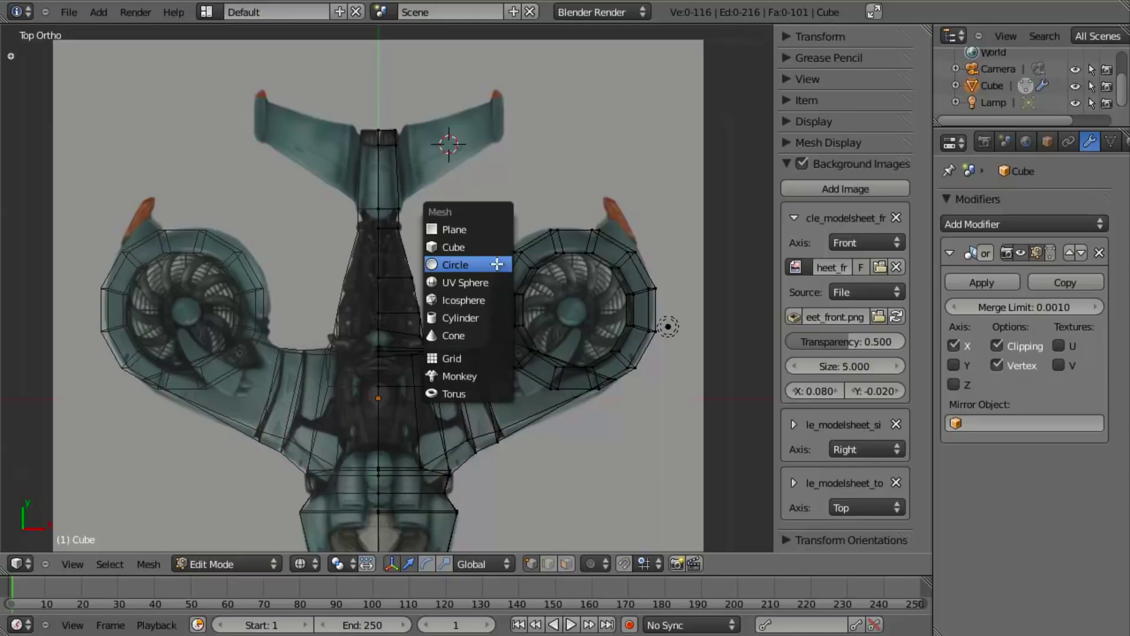
{"action": "left_click", "coordinate": [494, 248]}
{"action": "middle_click_drag", "start_coordinate": [495, 247], "coordinate": [495, 323], "text": "shift"}
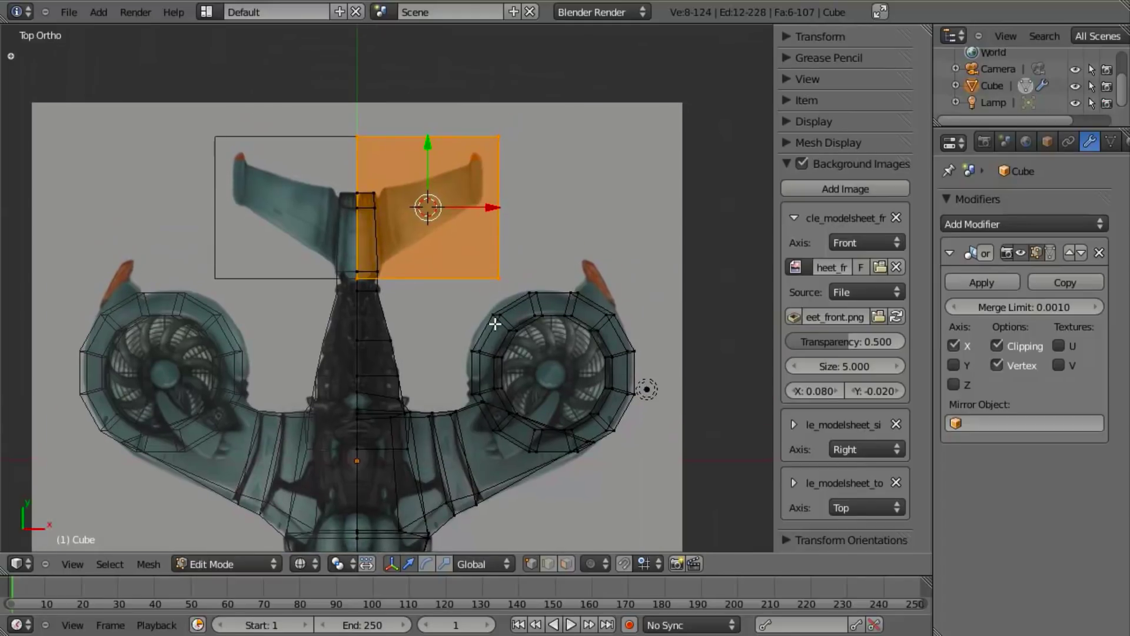
{"action": "key", "text": "F6"}
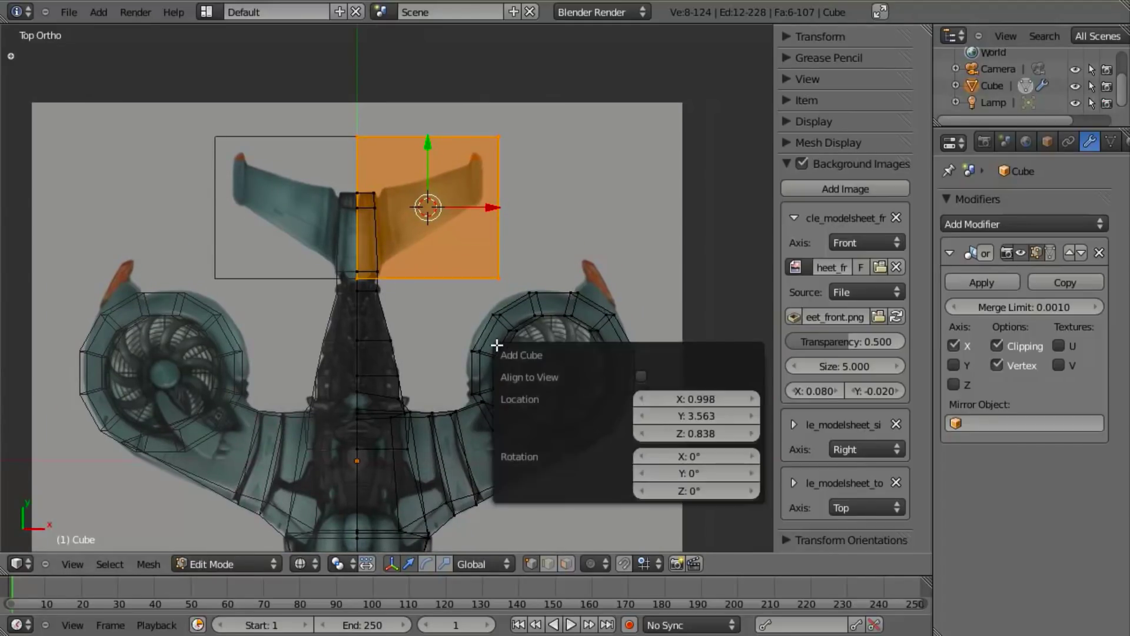
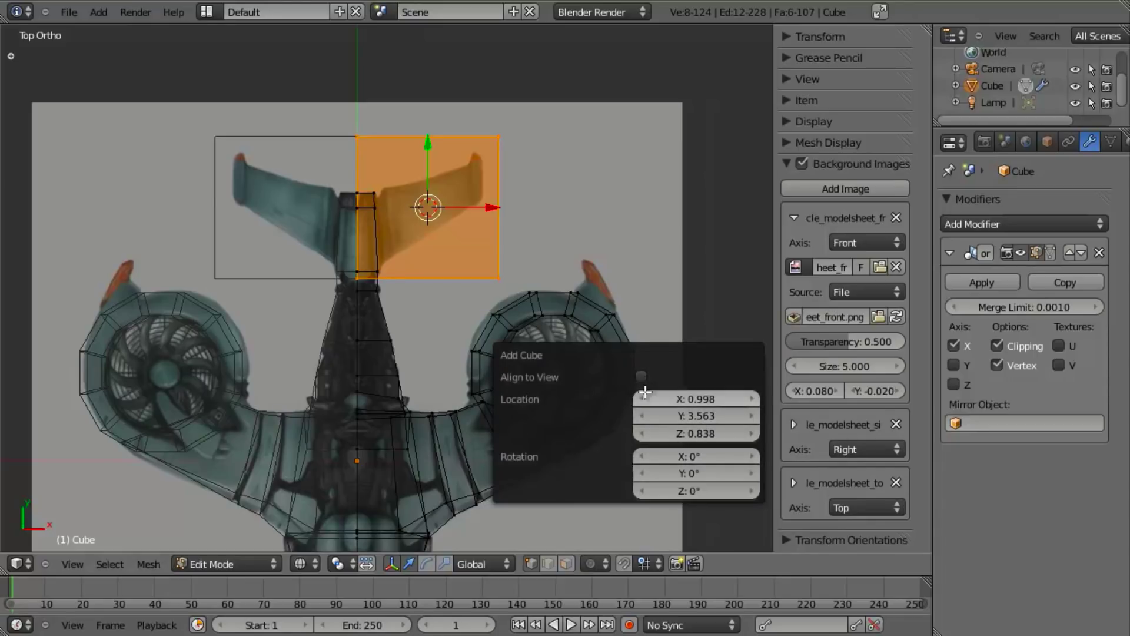
Step: Shrink the tail fin block and flatten it along the Y axis
{"action": "key", "text": "s"}
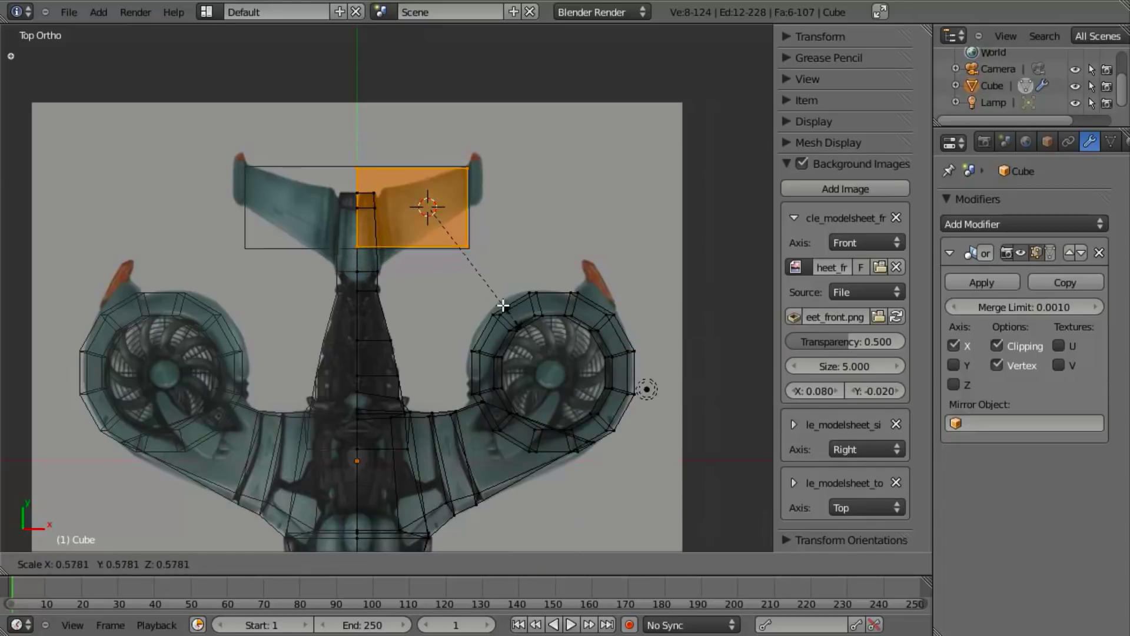
{"action": "right_click", "coordinate": [456, 325]}
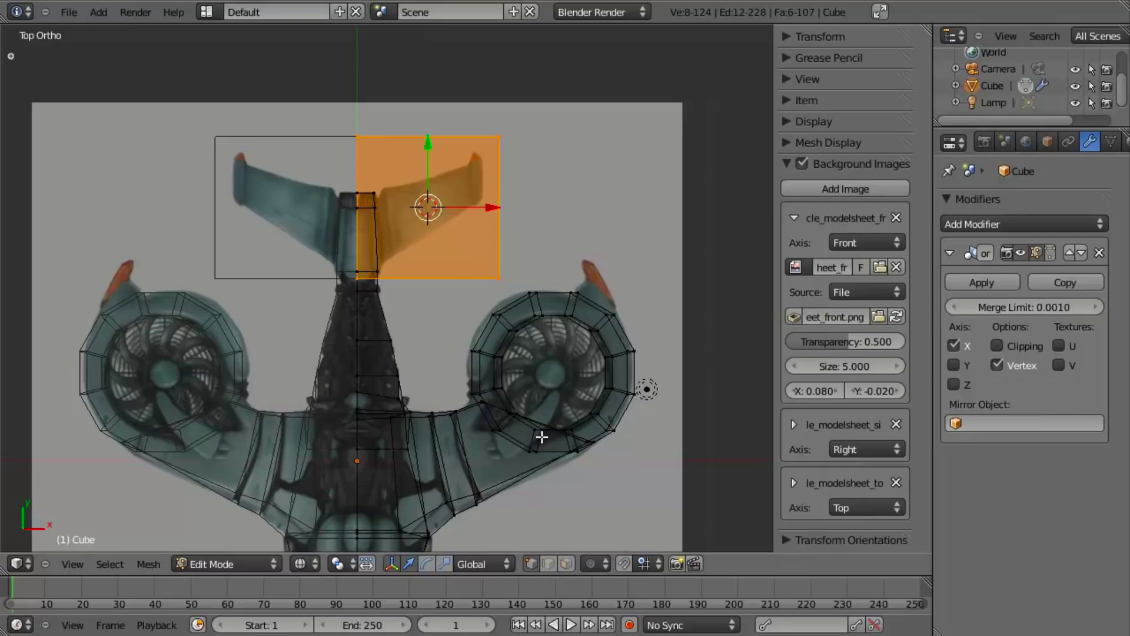
{"action": "key", "text": "s"}
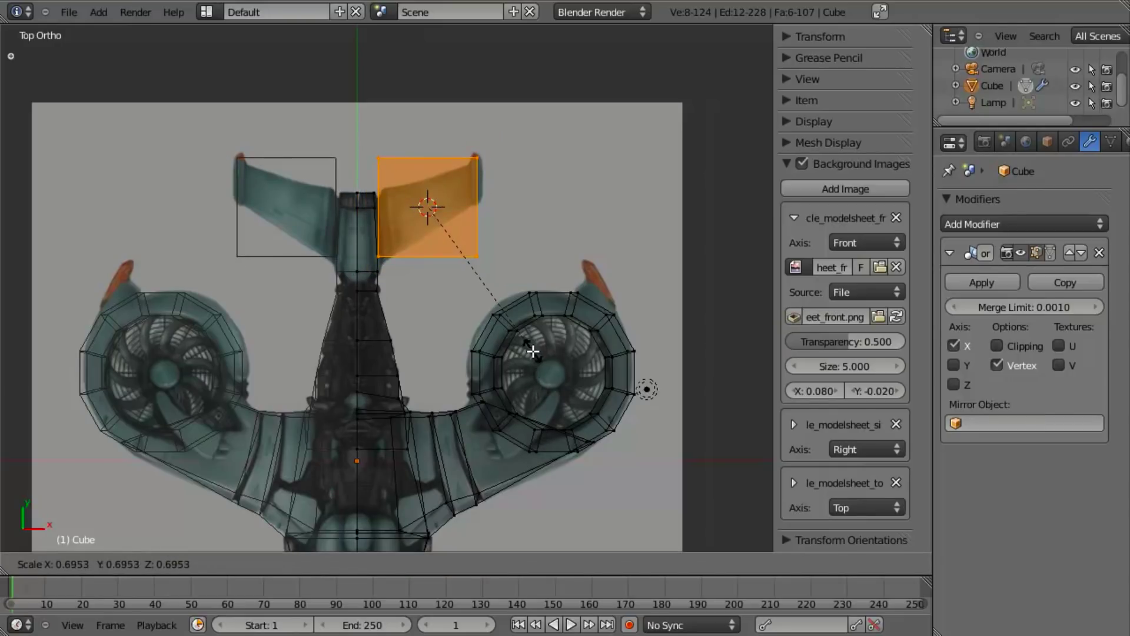
{"action": "left_click", "coordinate": [533, 352]}
{"action": "key", "text": "s"}
{"action": "key", "text": "y"}
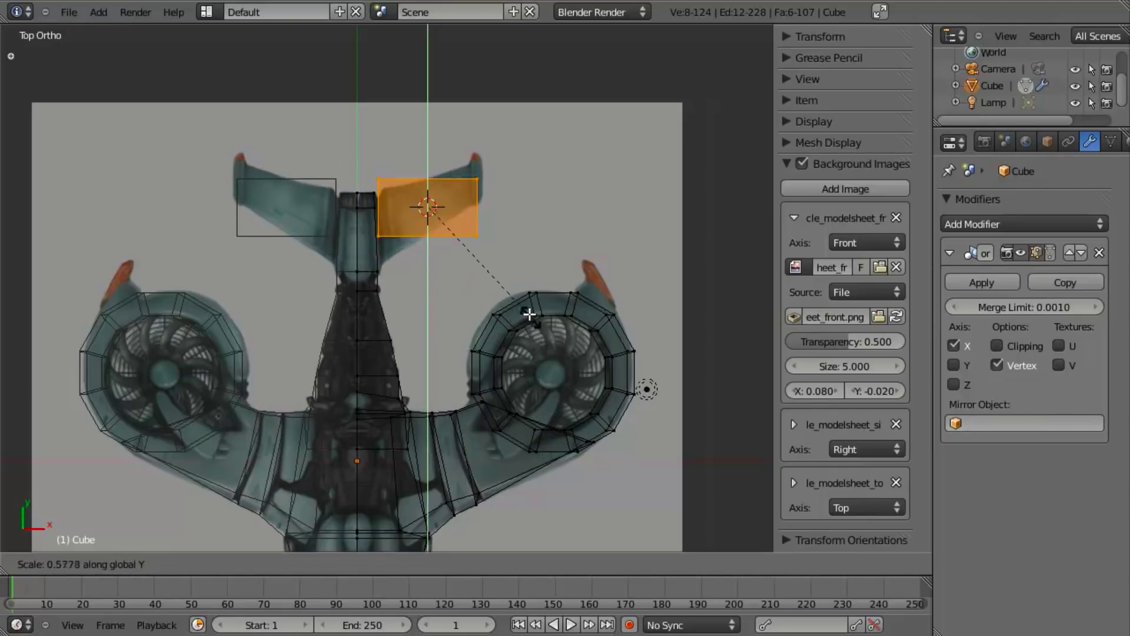
{"action": "left_click", "coordinate": [505, 289]}
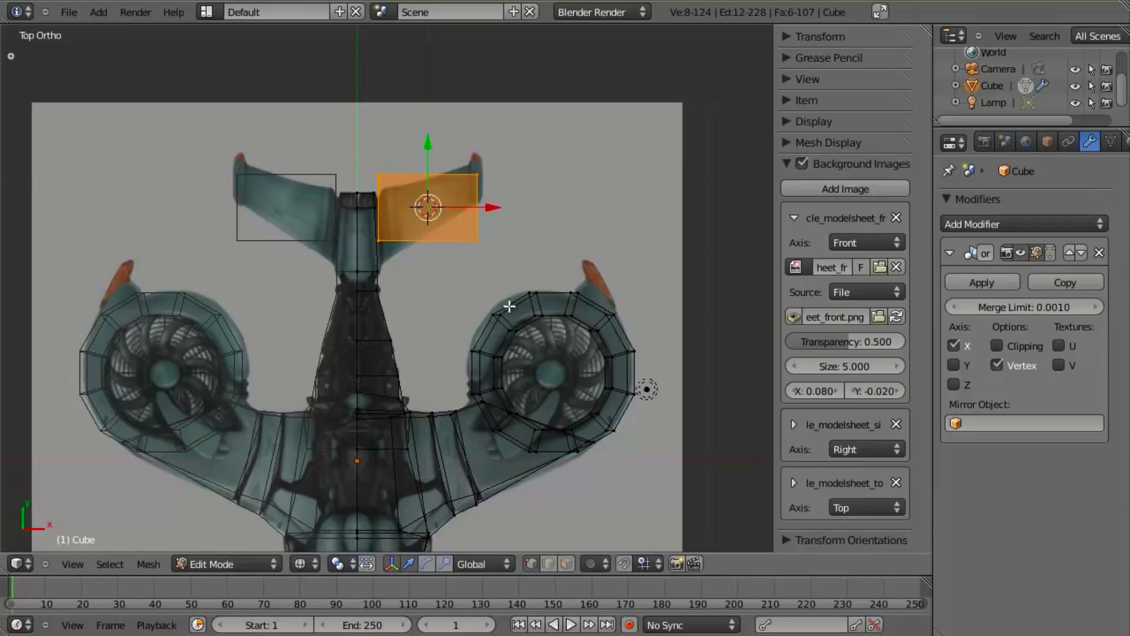
Step: Tilt the flattened block slightly and position it over the tail fin sketch
{"action": "key", "text": "g"}
{"action": "left_click", "coordinate": [516, 295]}
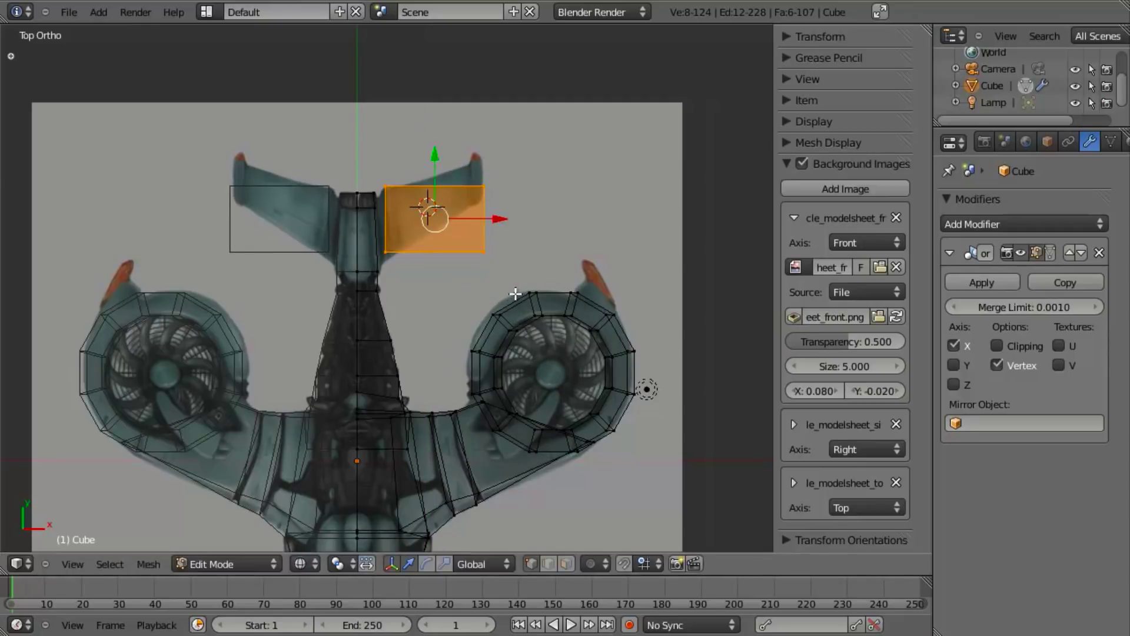
{"action": "key", "text": "r"}
{"action": "left_click", "coordinate": [533, 287]}
{"action": "key", "text": "g"}
{"action": "left_click", "coordinate": [533, 284]}
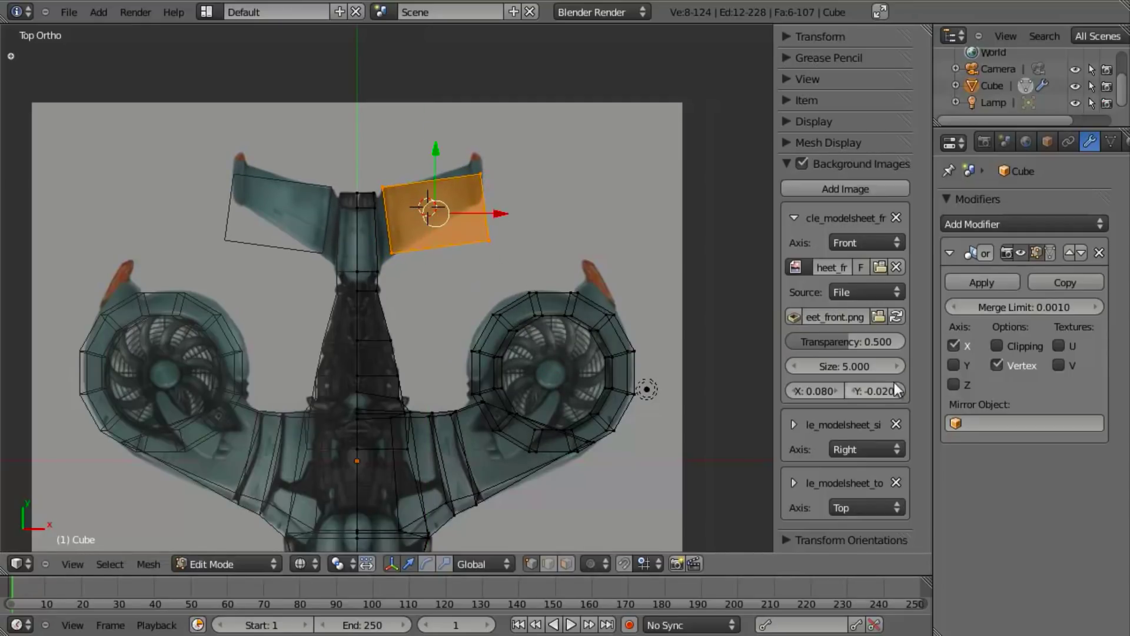
Step: Move the fin's outer end face and leading tip corner to match the top-view sketch
{"action": "left_click", "coordinate": [494, 202]}
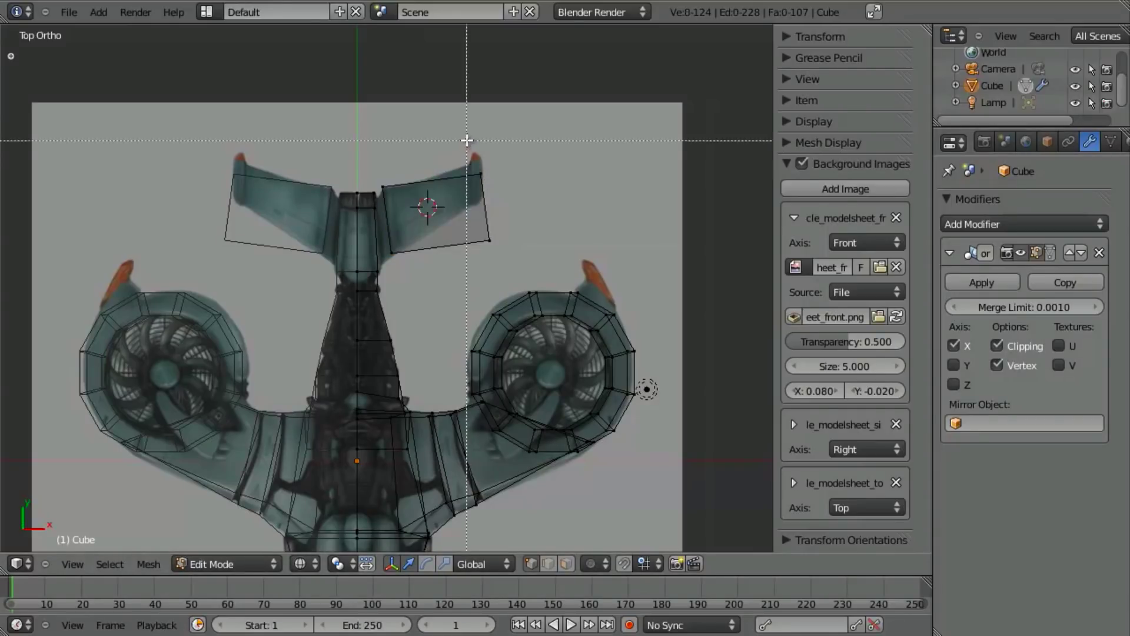
{"action": "key", "text": "g"}
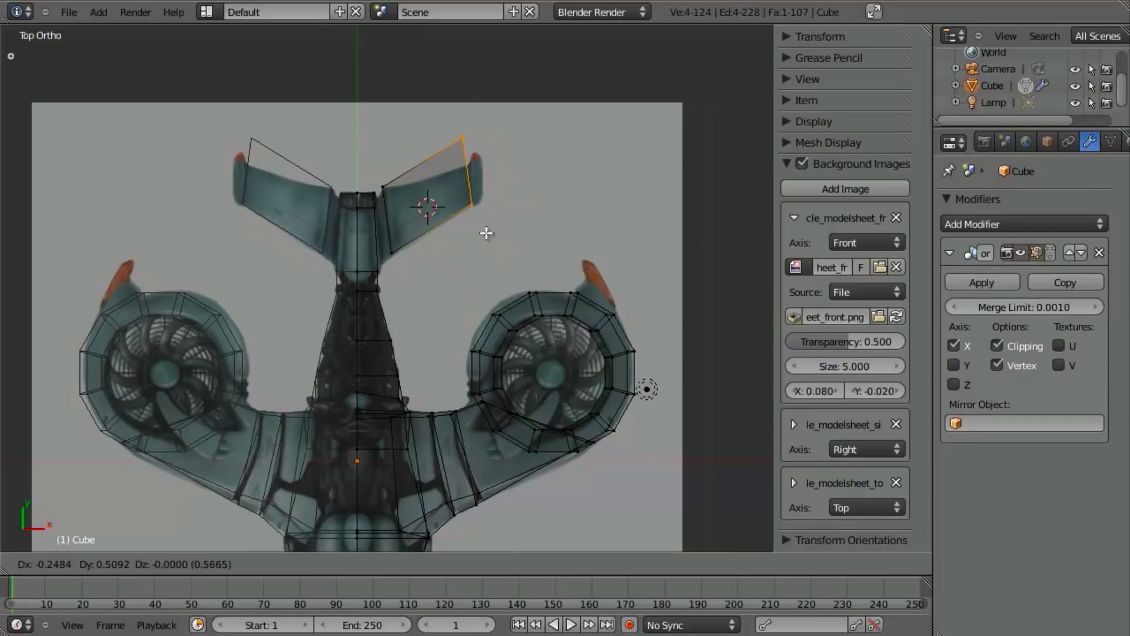
{"action": "left_click", "coordinate": [486, 231]}
{"action": "right_click", "coordinate": [465, 145]}
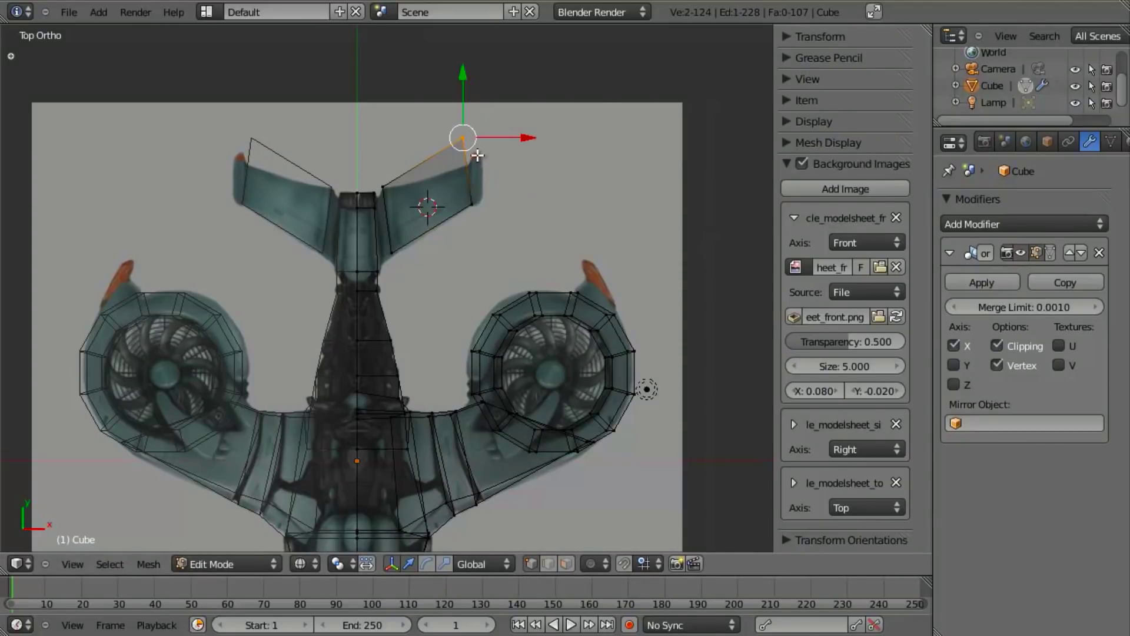
{"action": "key", "text": "g"}
{"action": "left_click", "coordinate": [488, 184]}
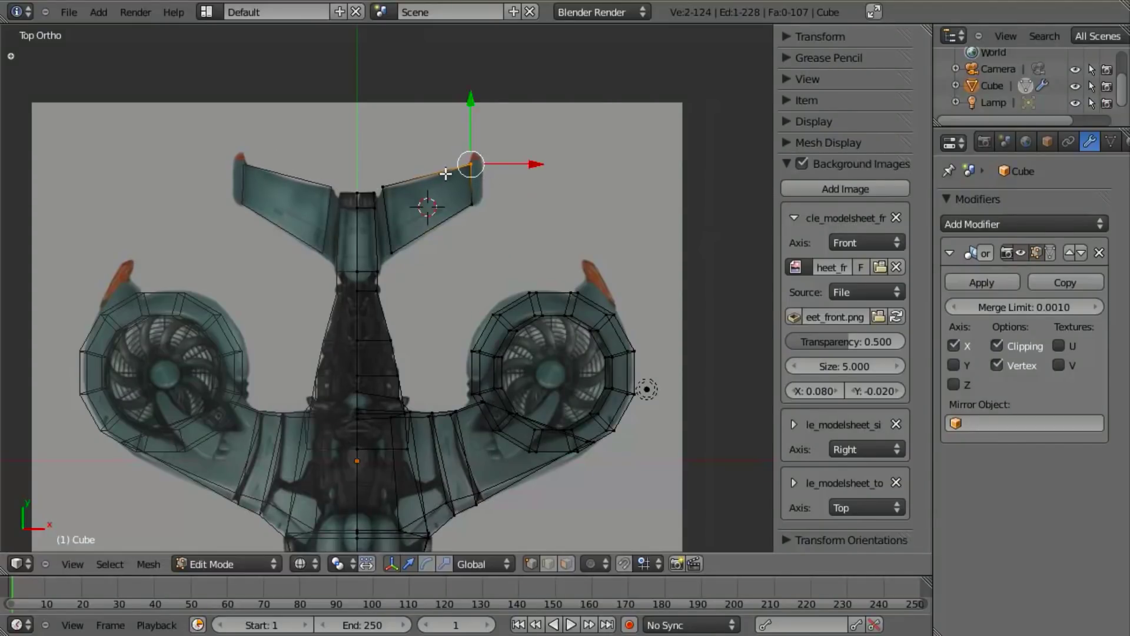
{"action": "key", "text": "l"}
{"action": "key", "text": "KP_1"}
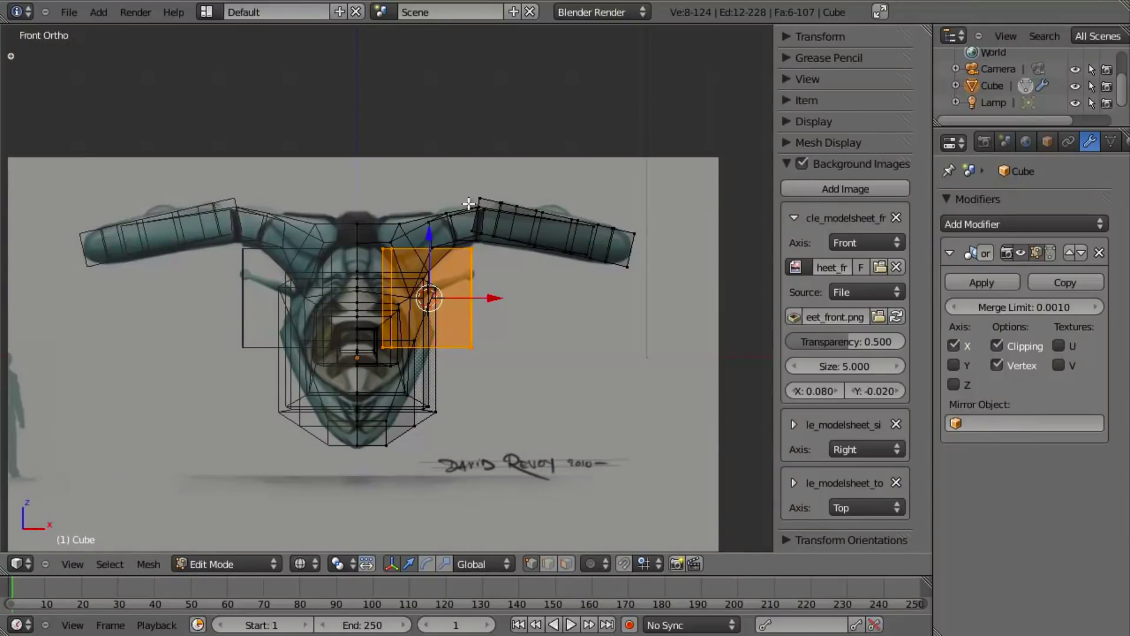
Step: Flatten the tail fin piece along Z into a thin plate
{"action": "key", "text": "a"}
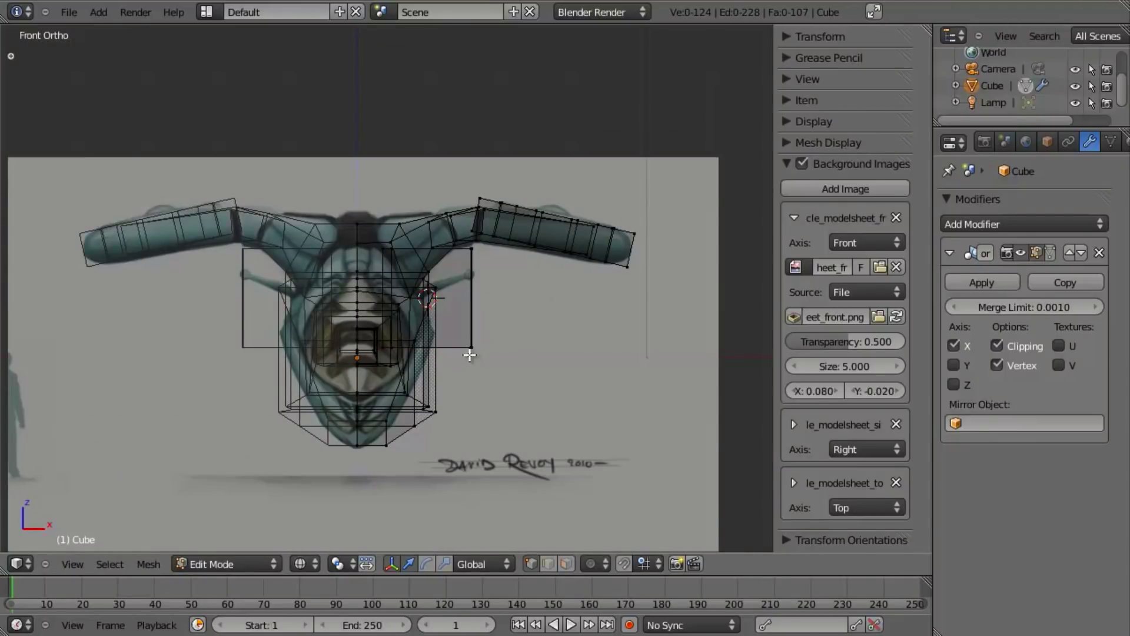
{"action": "left_click_drag", "start_coordinate": [470, 350], "coordinate": [469, 348]}
{"action": "scroll", "coordinate": [493, 377], "scroll_direction": "up", "scroll_amount": 2}
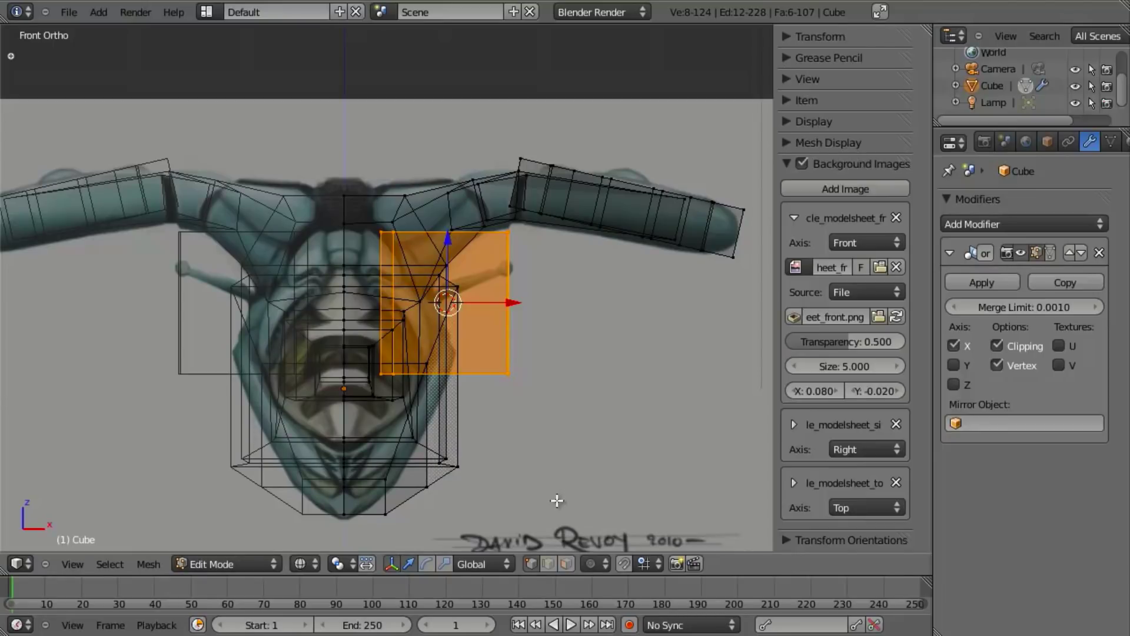
{"action": "key", "text": "s"}
{"action": "key", "text": "z"}
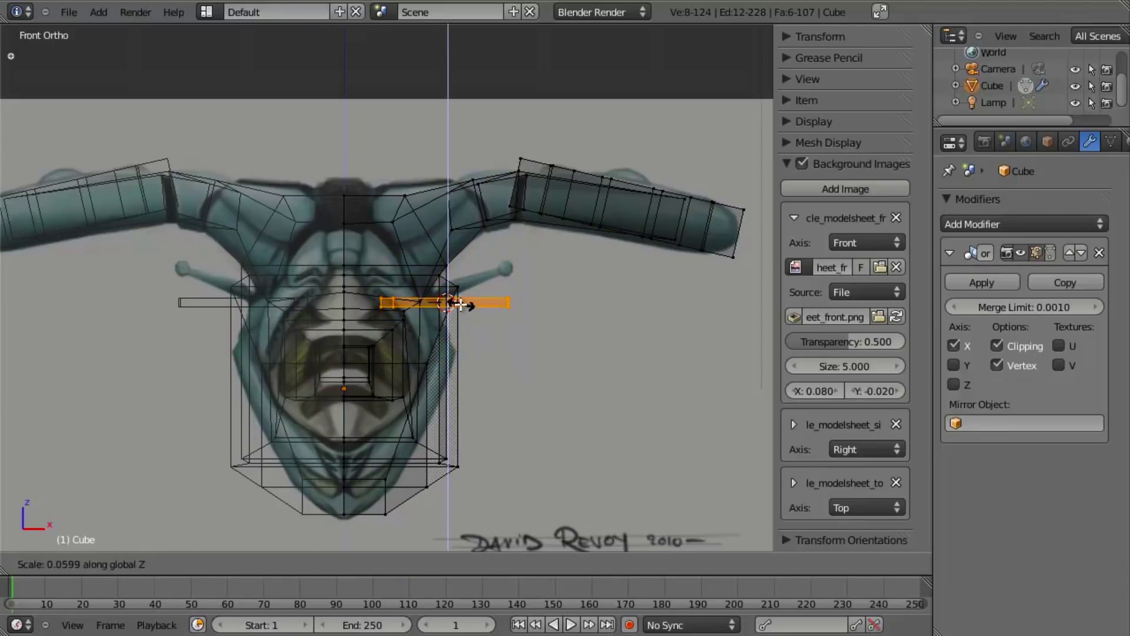
{"action": "left_click", "coordinate": [470, 311]}
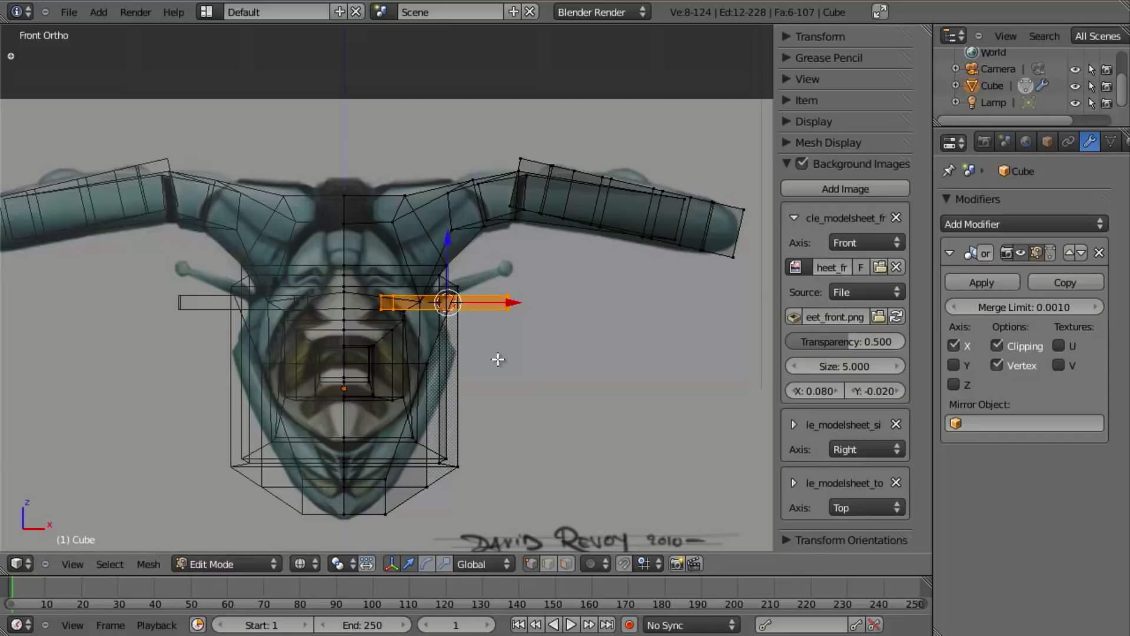
Step: Raise the fin's outer end face along Z and shrink it slightly
{"action": "right_click", "coordinate": [508, 306]}
{"action": "key", "text": "g"}
{"action": "key", "text": "z"}
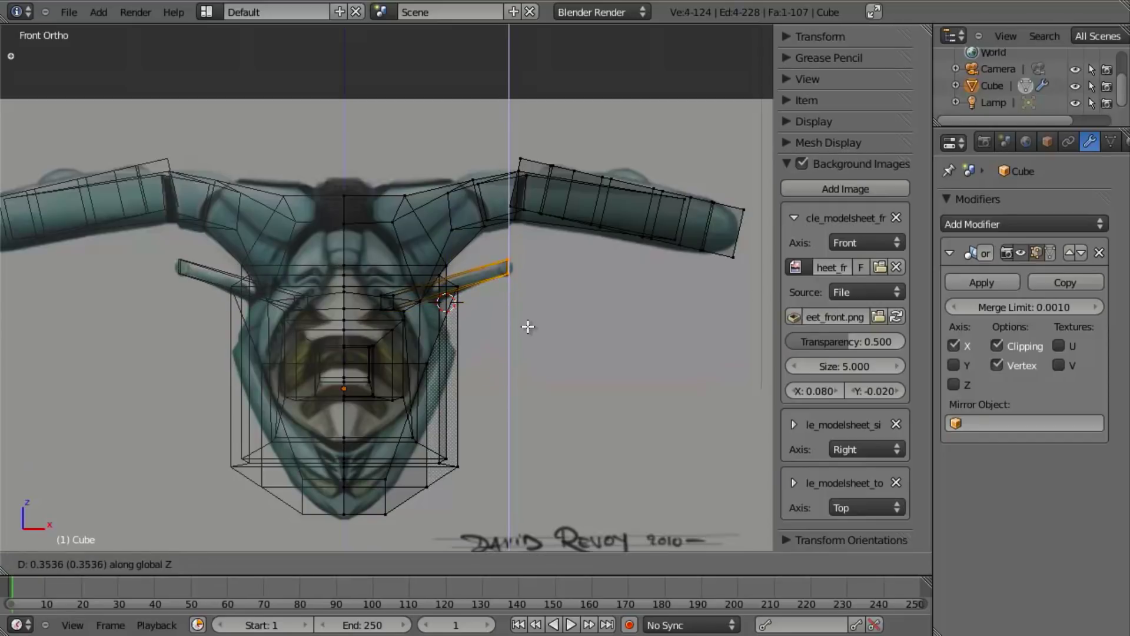
{"action": "left_click", "coordinate": [525, 332]}
{"action": "key", "text": "s"}
{"action": "left_click", "coordinate": [528, 346]}
{"action": "key", "text": "g"}
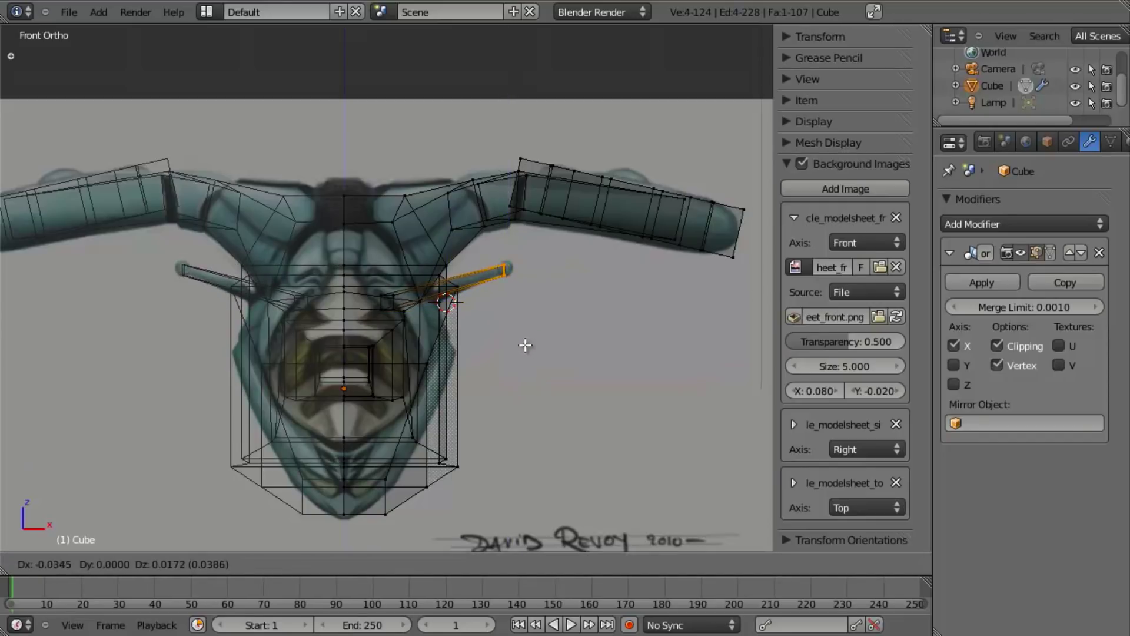
{"action": "left_click", "coordinate": [525, 345]}
Step: Lower the fin's inner vertices along Z
{"action": "key", "text": "b"}
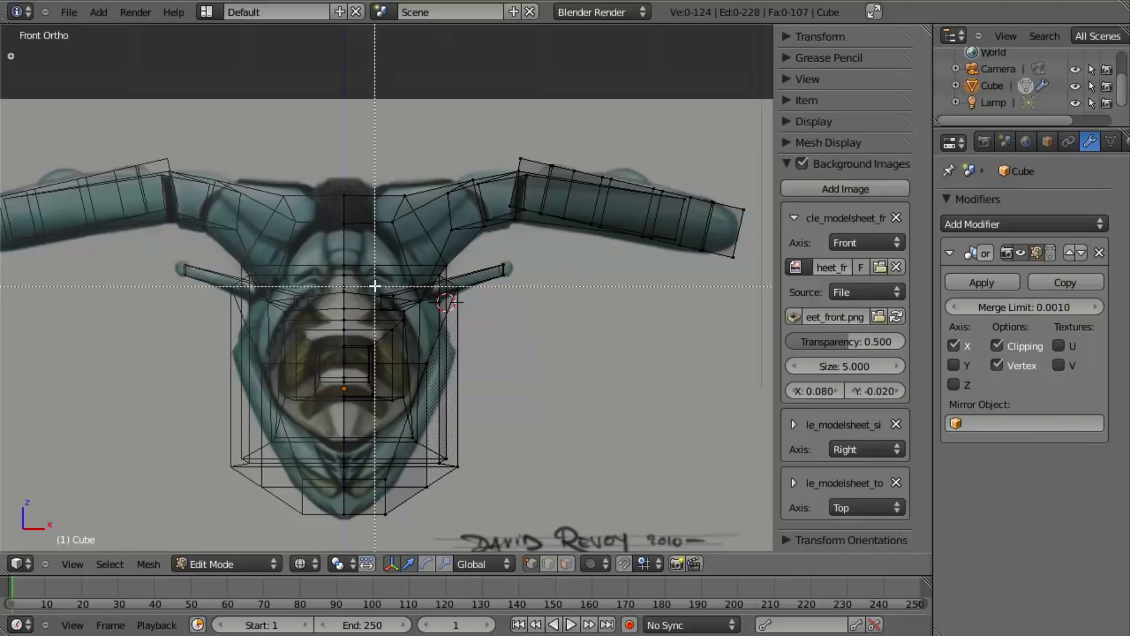
{"action": "left_click_drag", "start_coordinate": [373, 284], "coordinate": [399, 322]}
{"action": "key", "text": "g"}
{"action": "key", "text": "z"}
{"action": "left_click", "coordinate": [411, 351]}
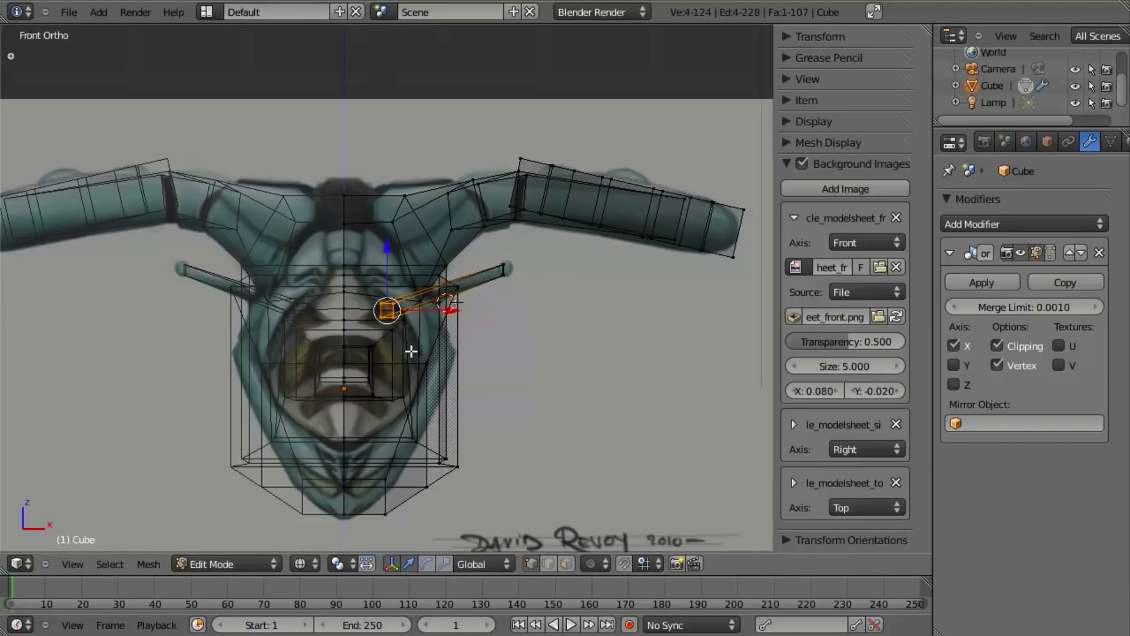
Step: In the side view, lower the fin face, narrow it along Y and slide it along Y
{"action": "key", "text": "KP_3"}
{"action": "scroll", "coordinate": [459, 347], "scroll_direction": "up", "scroll_amount": 2}
{"action": "key", "text": "g"}
{"action": "key", "text": "z"}
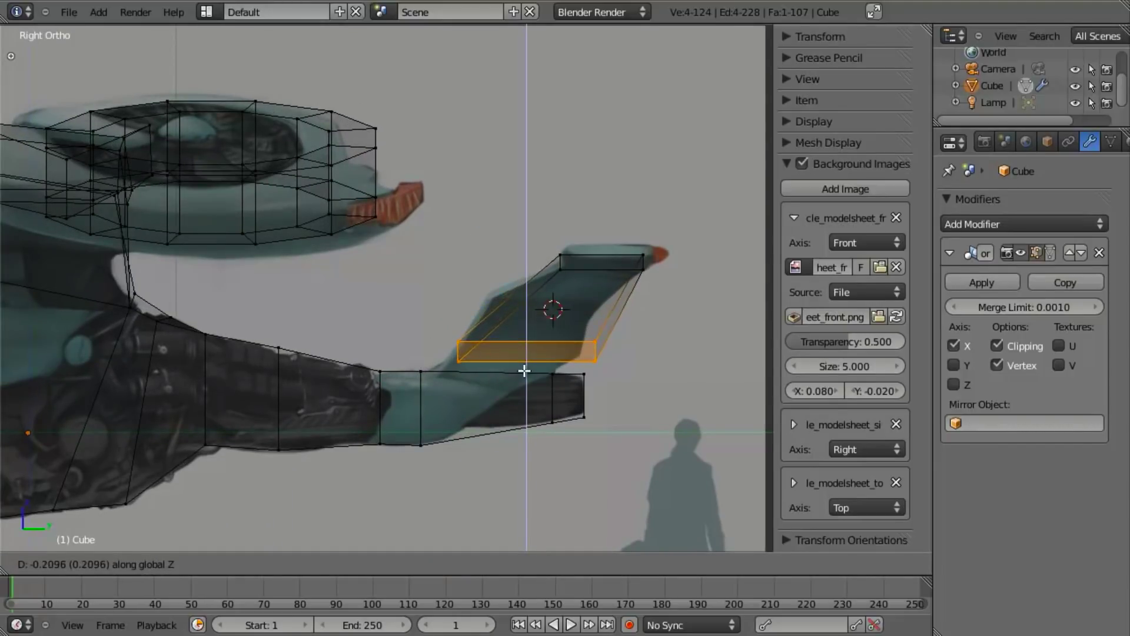
{"action": "left_click", "coordinate": [522, 371]}
{"action": "key", "text": "s"}
{"action": "key", "text": "y"}
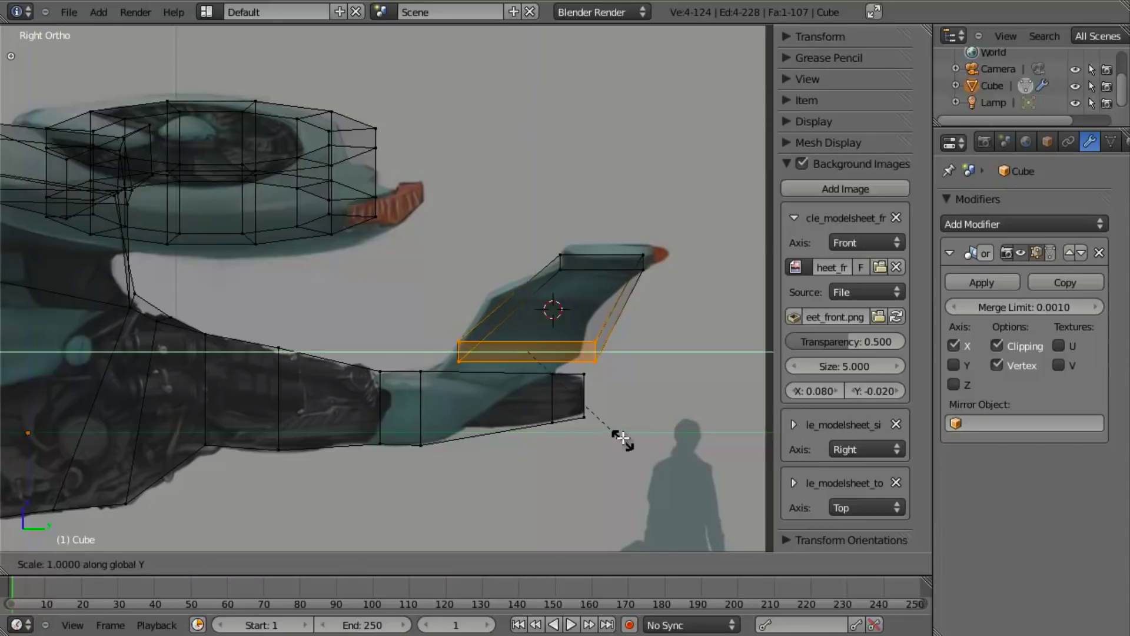
{"action": "left_click", "coordinate": [618, 429]}
{"action": "key", "text": "g"}
{"action": "key", "text": "y"}
{"action": "left_click", "coordinate": [610, 431]}
Step: From the top, lengthen the fin root edge slightly and nudge it into place
{"action": "key", "text": "KP_7"}
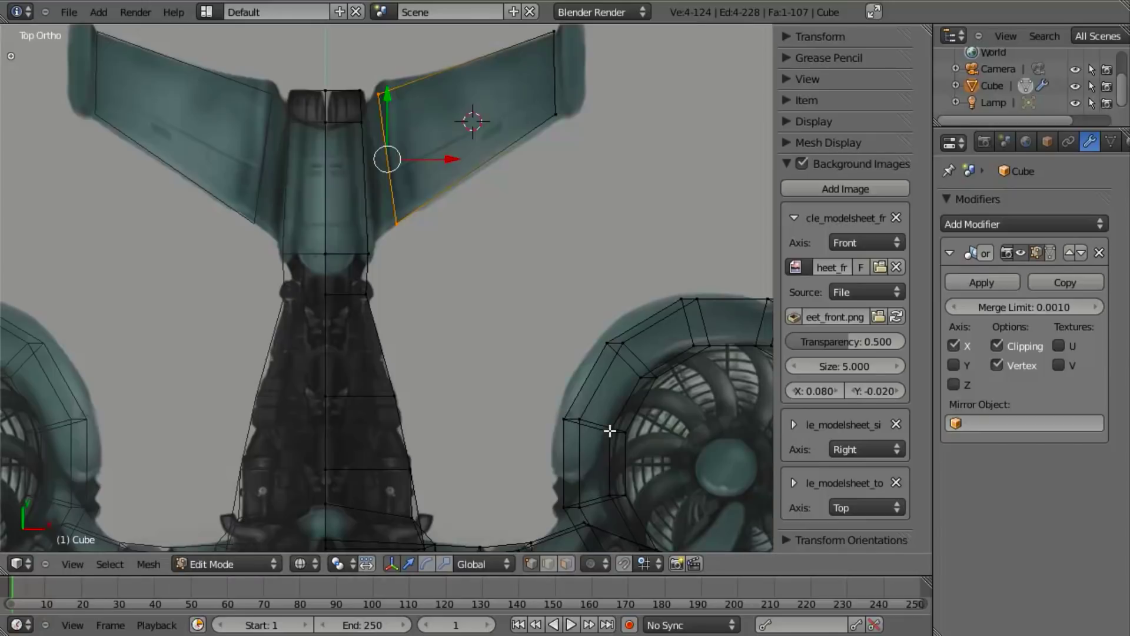
{"action": "key", "text": "s"}
{"action": "left_click", "coordinate": [487, 359]}
{"action": "key", "text": "g"}
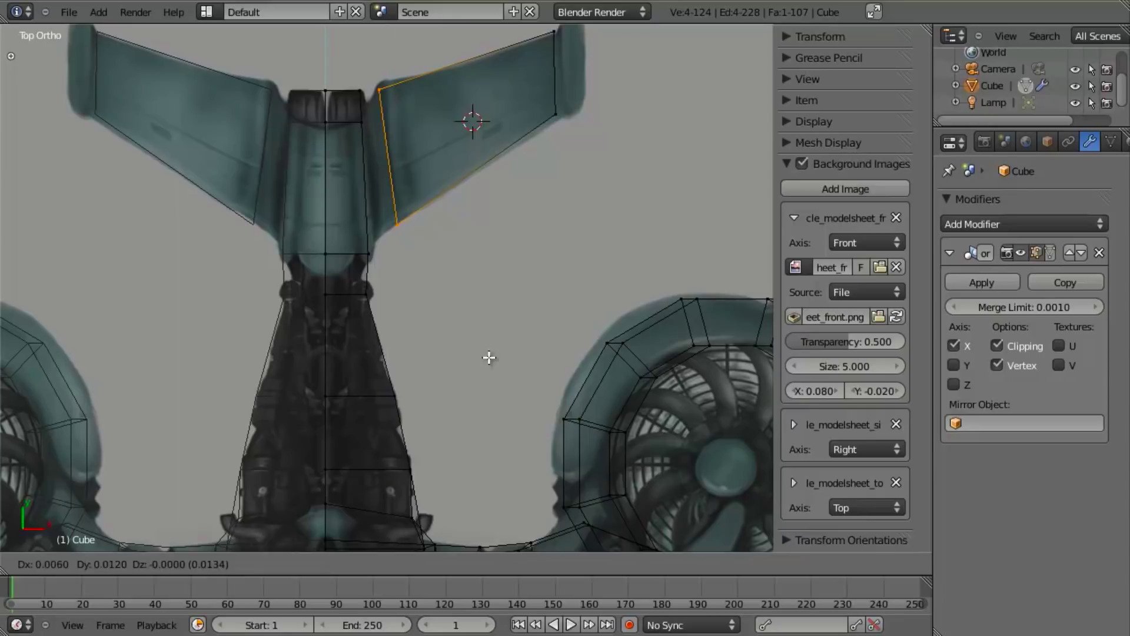
{"action": "left_click", "coordinate": [489, 357]}
Step: Extrude the fin root toward the tail boom and adjust the new edge's position and size
{"action": "key", "text": "e"}
{"action": "left_click", "coordinate": [452, 373]}
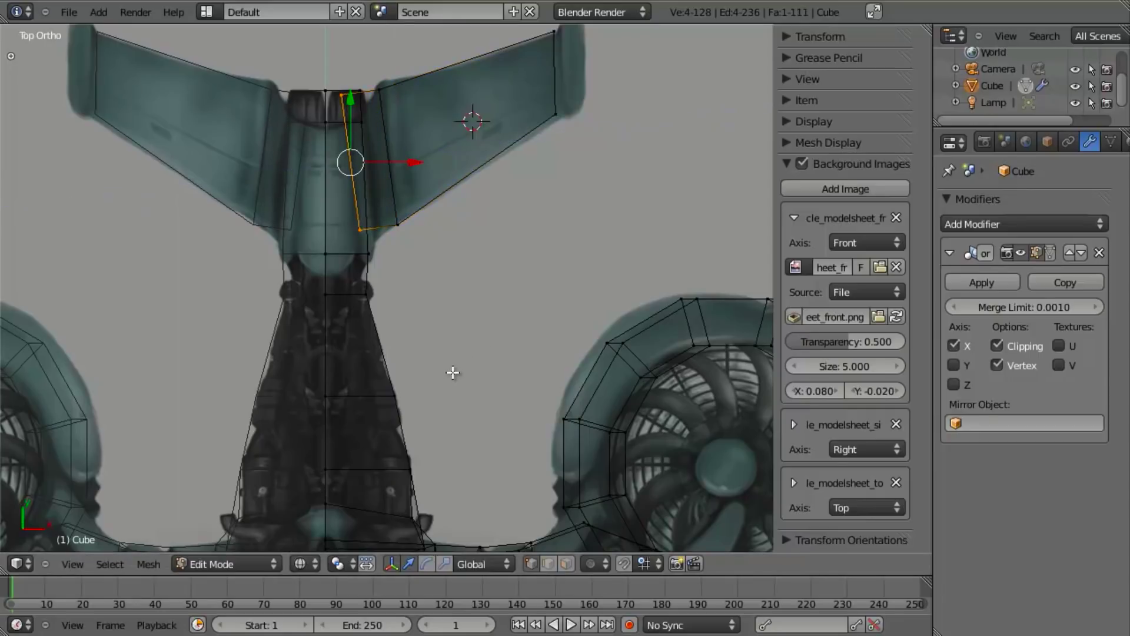
{"action": "key", "text": "g"}
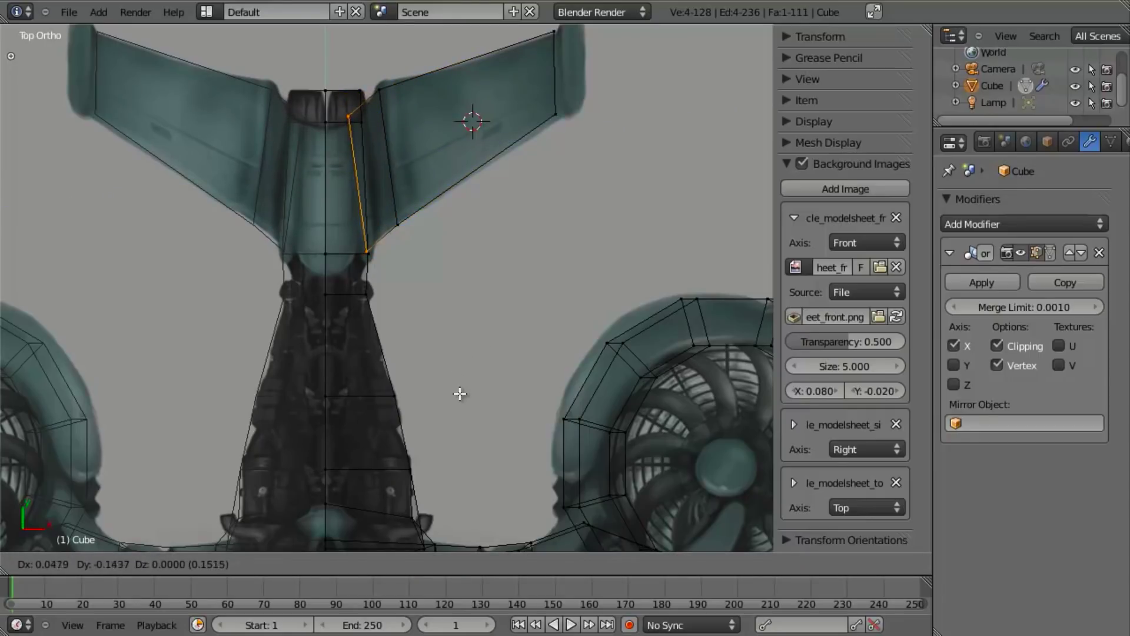
{"action": "left_click", "coordinate": [460, 393]}
{"action": "key", "text": "s"}
{"action": "left_click", "coordinate": [456, 384]}
{"action": "key", "text": "s"}
{"action": "left_click", "coordinate": [456, 374]}
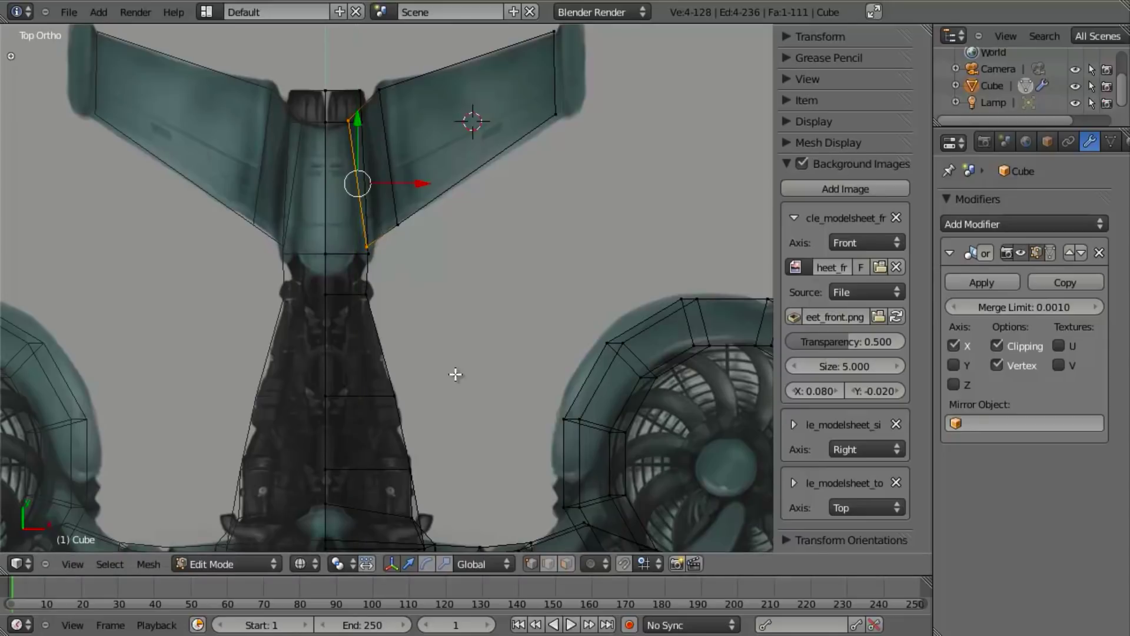
Step: Extrude the fin's underside down to the boom, shift its rear edge along Y, and show solid shading
{"action": "key", "text": "KP_3"}
{"action": "key", "text": "e"}
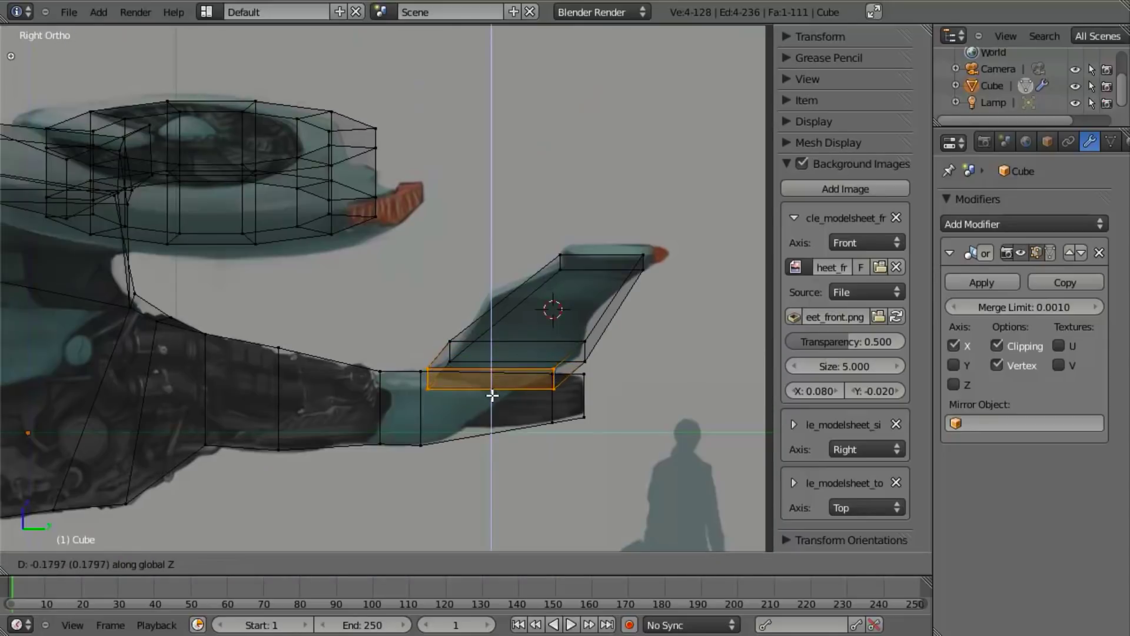
{"action": "left_click", "coordinate": [517, 406]}
{"action": "key", "text": "z"}
{"action": "key", "text": "z"}
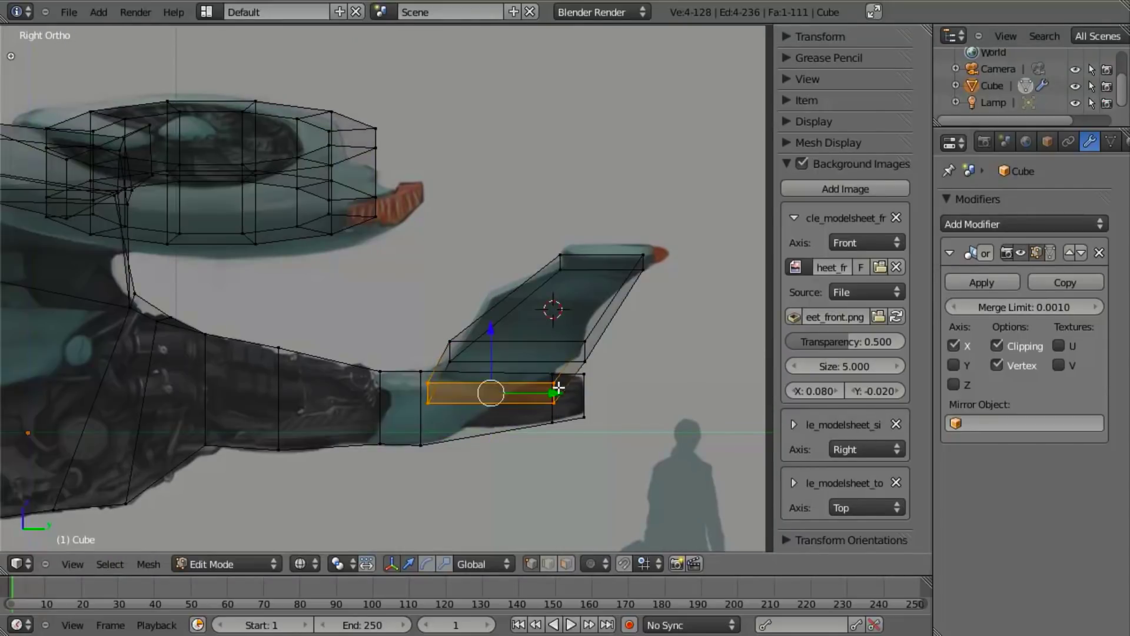
{"action": "right_click", "coordinate": [555, 402]}
{"action": "key", "text": "g"}
{"action": "key", "text": "y"}
{"action": "left_click", "coordinate": [528, 408]}
{"action": "key", "text": "z"}
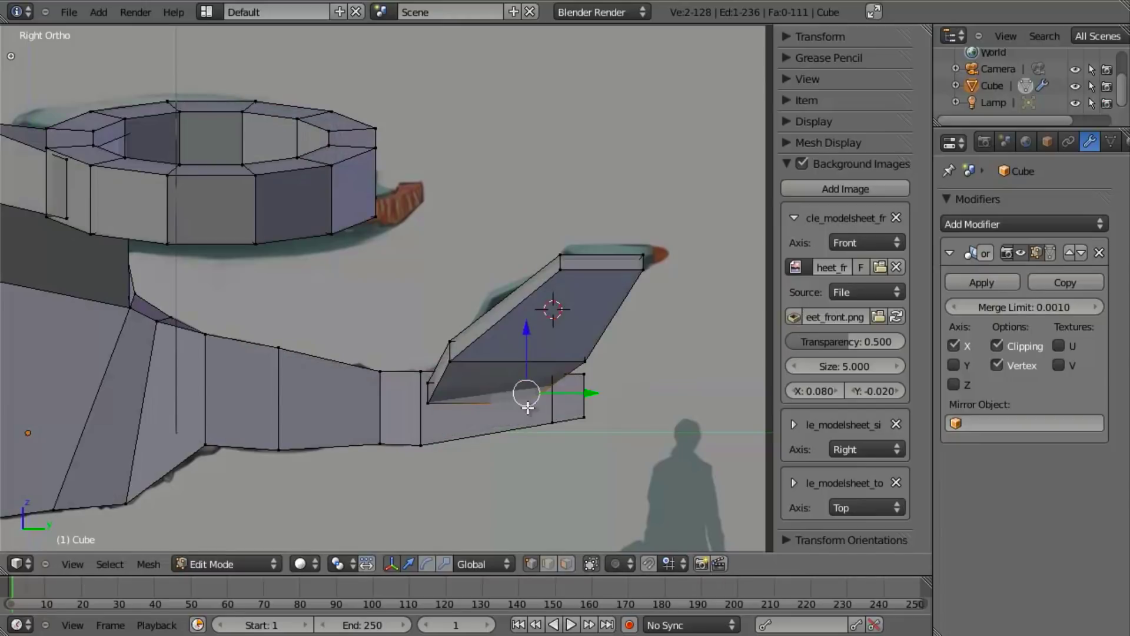
{"action": "key", "text": "z"}
{"action": "right_click", "coordinate": [439, 393]}
{"action": "key", "text": "z"}
{"action": "middle_click_drag", "start_coordinate": [439, 392], "coordinate": [466, 423]}
{"action": "key", "text": "Tab"}
{"action": "scroll", "coordinate": [422, 453], "scroll_direction": "down", "scroll_amount": 5}
{"action": "middle_click_drag", "start_coordinate": [423, 453], "coordinate": [414, 284]}
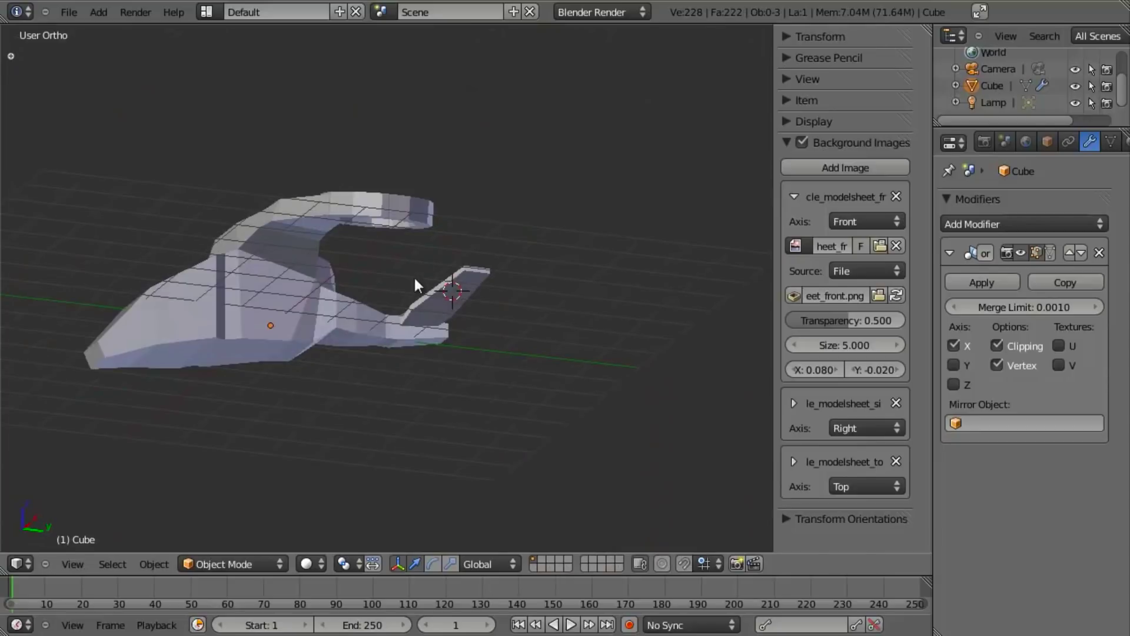
{"action": "middle_click_drag", "start_coordinate": [335, 211], "coordinate": [404, 253]}
{"action": "scroll", "coordinate": [401, 294], "scroll_direction": "down", "scroll_amount": 3}
{"action": "key", "text": "KP_3"}
{"action": "scroll", "coordinate": [401, 253], "scroll_direction": "up", "scroll_amount": 6}
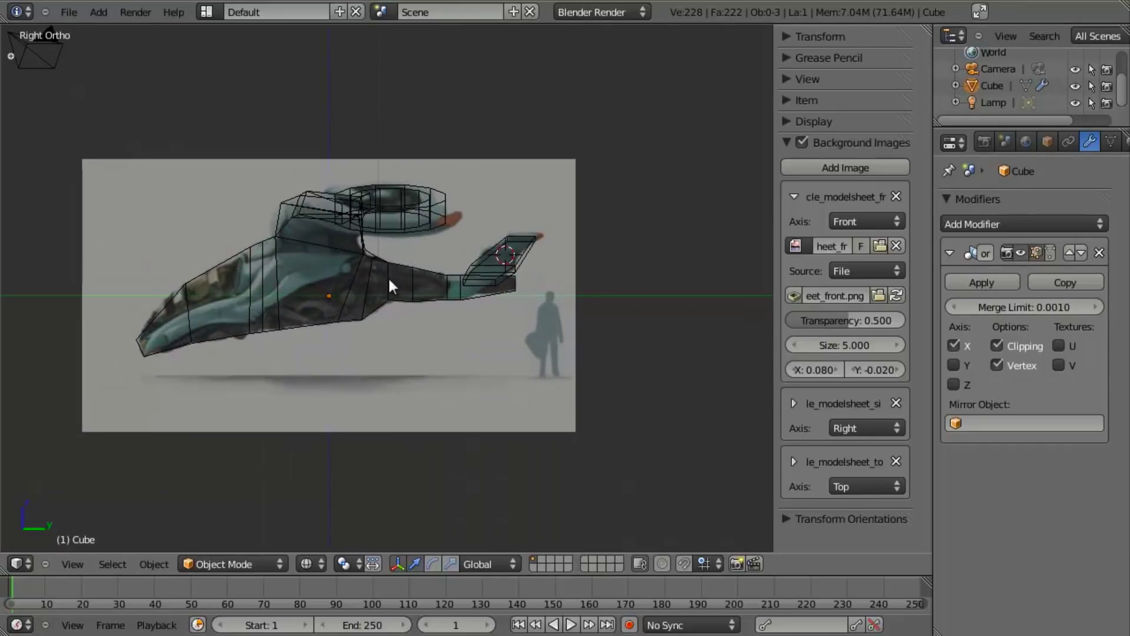
{"action": "scroll", "coordinate": [379, 319], "scroll_direction": "down", "scroll_amount": 5}
{"action": "middle_click_drag", "start_coordinate": [291, 278], "coordinate": [451, 324]}
{"action": "key", "text": "KP_1"}
{"action": "key", "text": "Tab"}
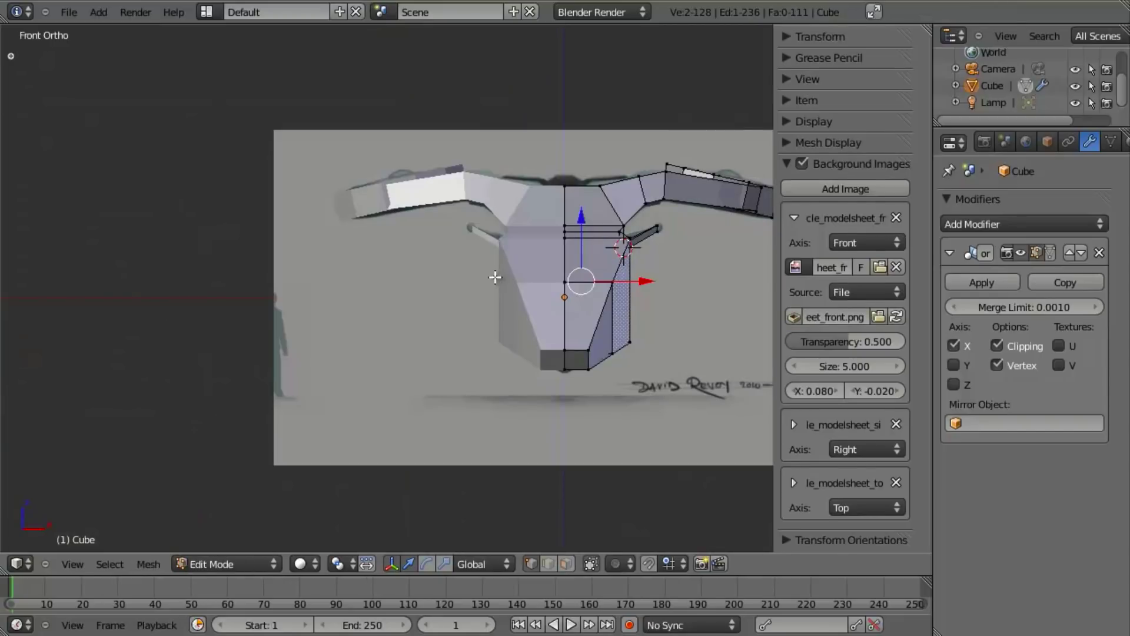
{"action": "scroll", "coordinate": [587, 354], "scroll_direction": "up", "scroll_amount": 1}
{"action": "middle_click_drag", "start_coordinate": [585, 333], "coordinate": [437, 310]}
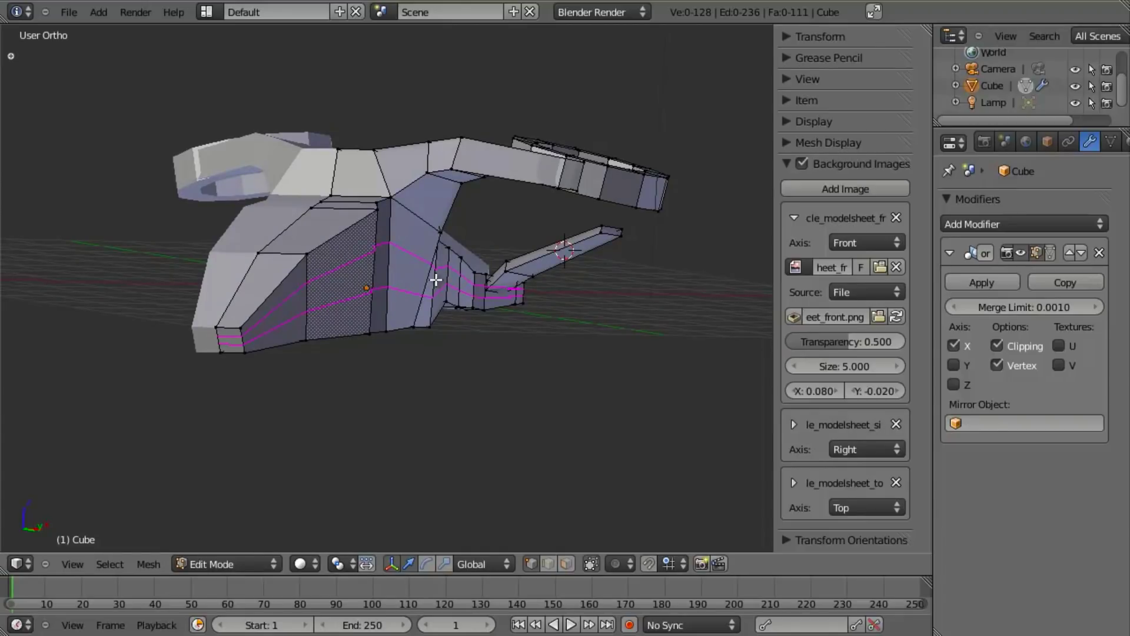
Step: Commit the new horizontal edge loops on the hull side and pull the selected edges inward along X
{"action": "left_click", "coordinate": [435, 279]}
{"action": "key", "text": "a"}
{"action": "scroll", "coordinate": [381, 180], "scroll_direction": "up", "scroll_amount": 2}
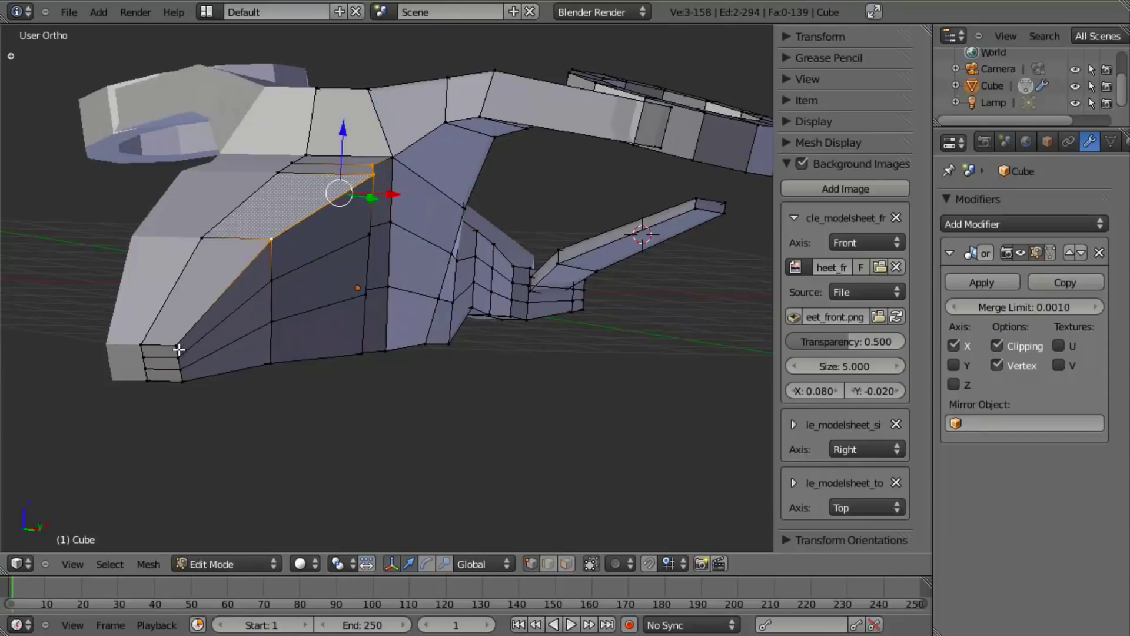
{"action": "middle_click_drag", "start_coordinate": [267, 340], "coordinate": [330, 308]}
{"action": "key", "text": "g"}
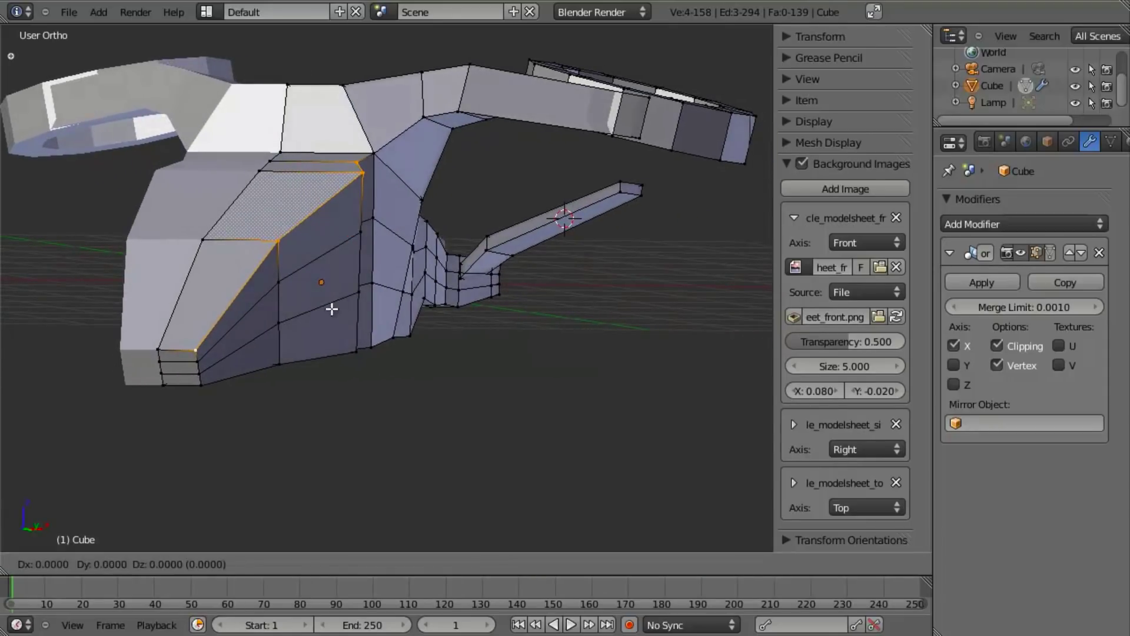
{"action": "key", "text": "x"}
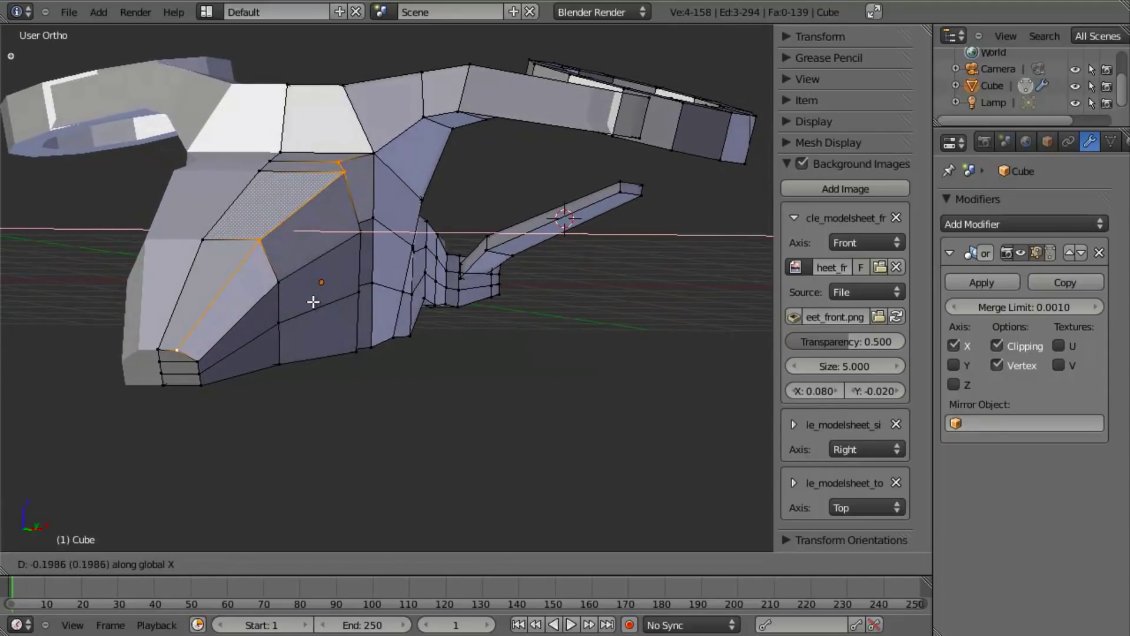
{"action": "left_click", "coordinate": [314, 301]}
Step: In Front view, align the selected vertices along X with the reference, then deselect
{"action": "key", "text": "KP_1"}
{"action": "scroll", "coordinate": [611, 252], "scroll_direction": "up", "scroll_amount": 3}
{"action": "key", "text": "g"}
{"action": "key", "text": "x"}
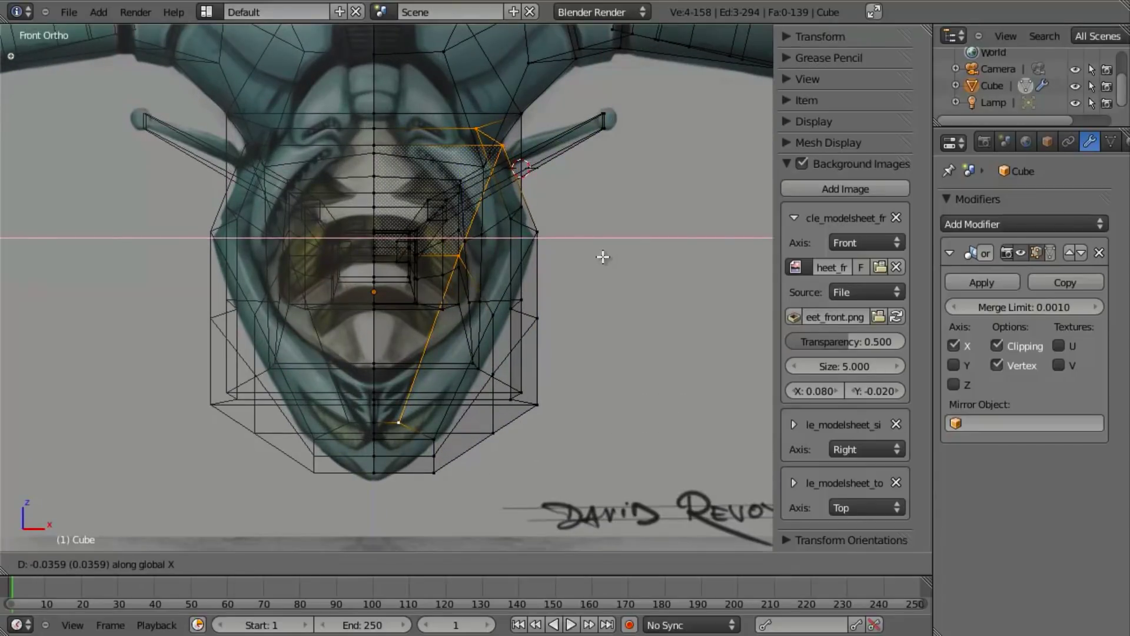
{"action": "left_click", "coordinate": [601, 256]}
{"action": "key", "text": "z"}
{"action": "key", "text": "z"}
{"action": "key", "text": "a"}
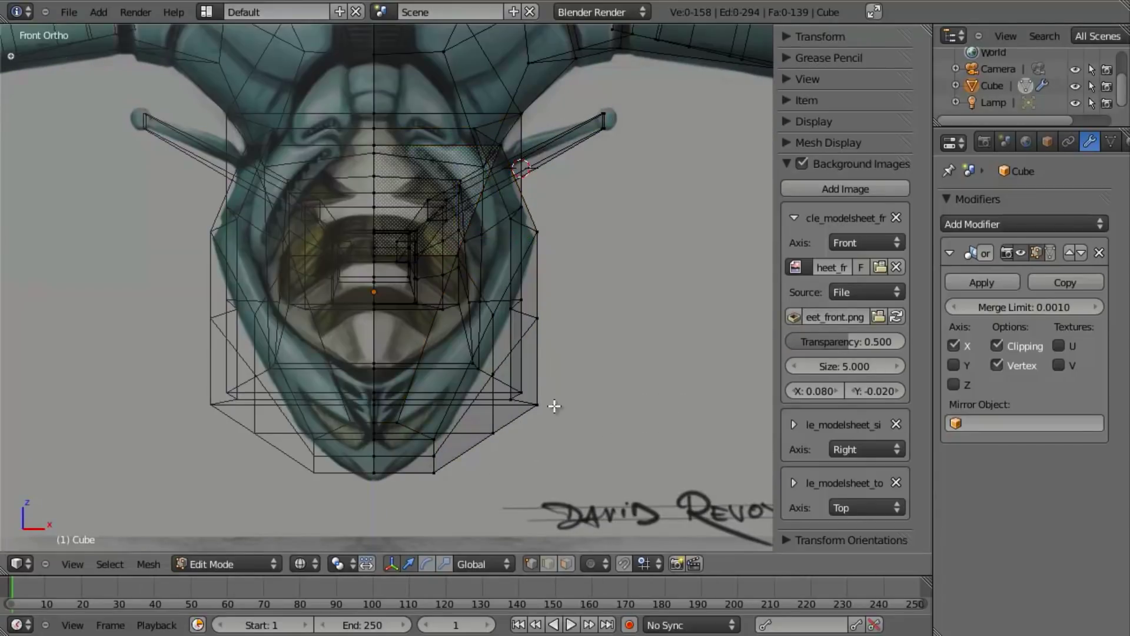
Step: Select an edge on the hull bottom and pull its vertices inward along X in Front view
{"action": "key", "text": "z"}
{"action": "key", "text": "KP_3"}
{"action": "scroll", "coordinate": [518, 353], "scroll_direction": "up", "scroll_amount": 2}
{"action": "key", "text": "z"}
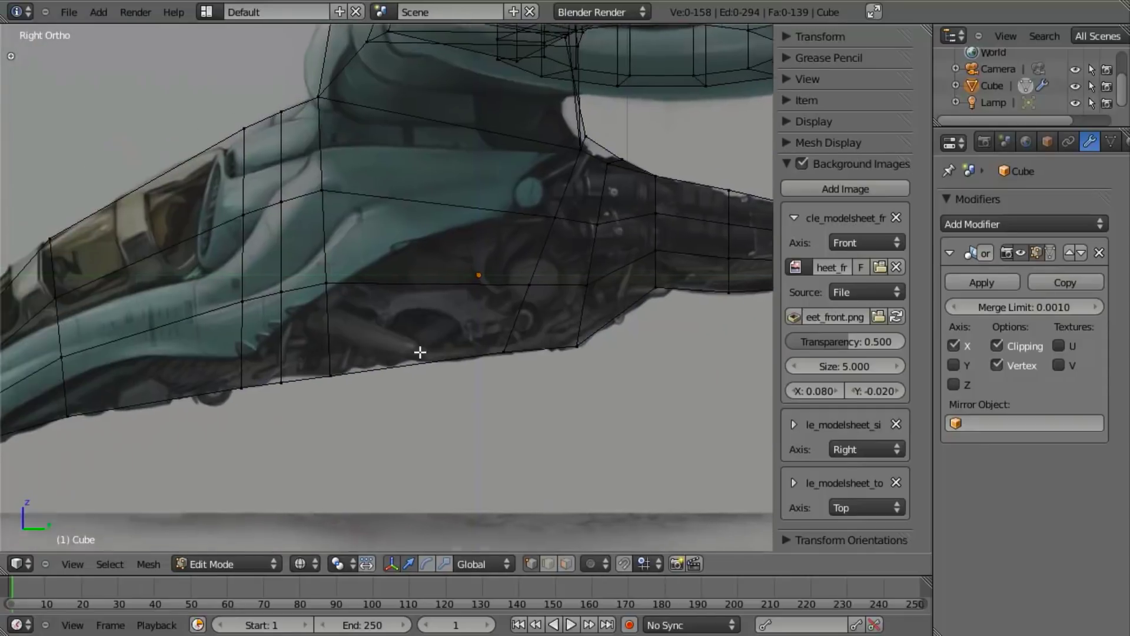
{"action": "middle_click_drag", "start_coordinate": [284, 388], "coordinate": [405, 357], "text": "shift"}
{"action": "key", "text": "z"}
{"action": "mouse_move", "coordinate": [316, 359]}
{"action": "middle_mouse_down"}
{"action": "mouse_move", "coordinate": [399, 371]}
{"action": "mouse_move", "coordinate": [405, 385]}
{"action": "middle_mouse_up"}
{"action": "right_click", "coordinate": [392, 346]}
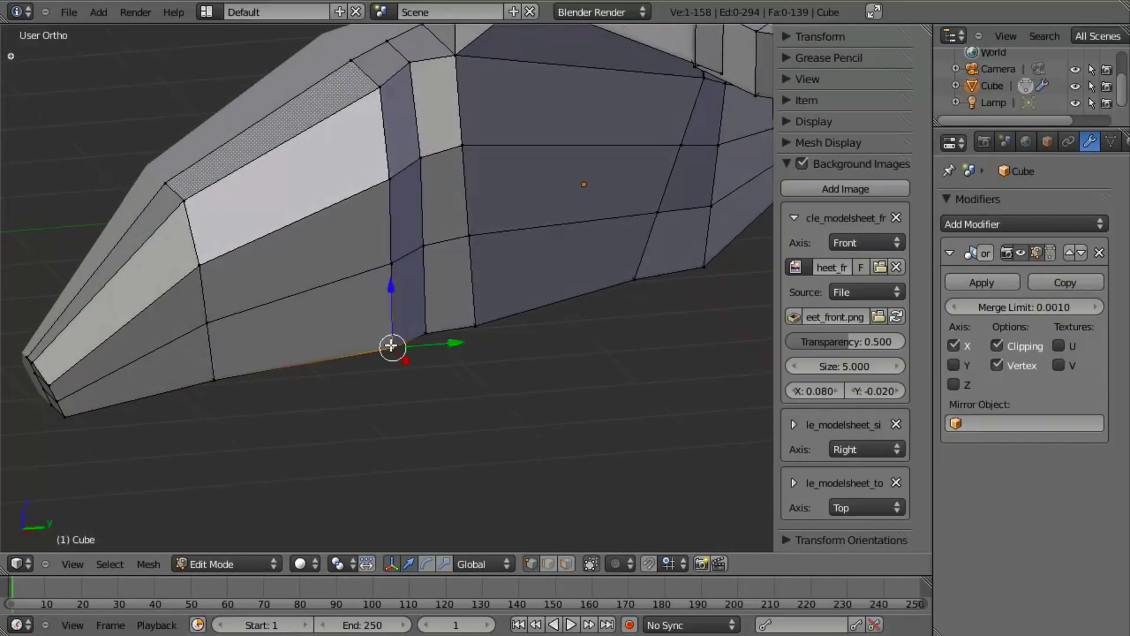
{"action": "key", "text": "KP_1"}
{"action": "key", "text": "z"}
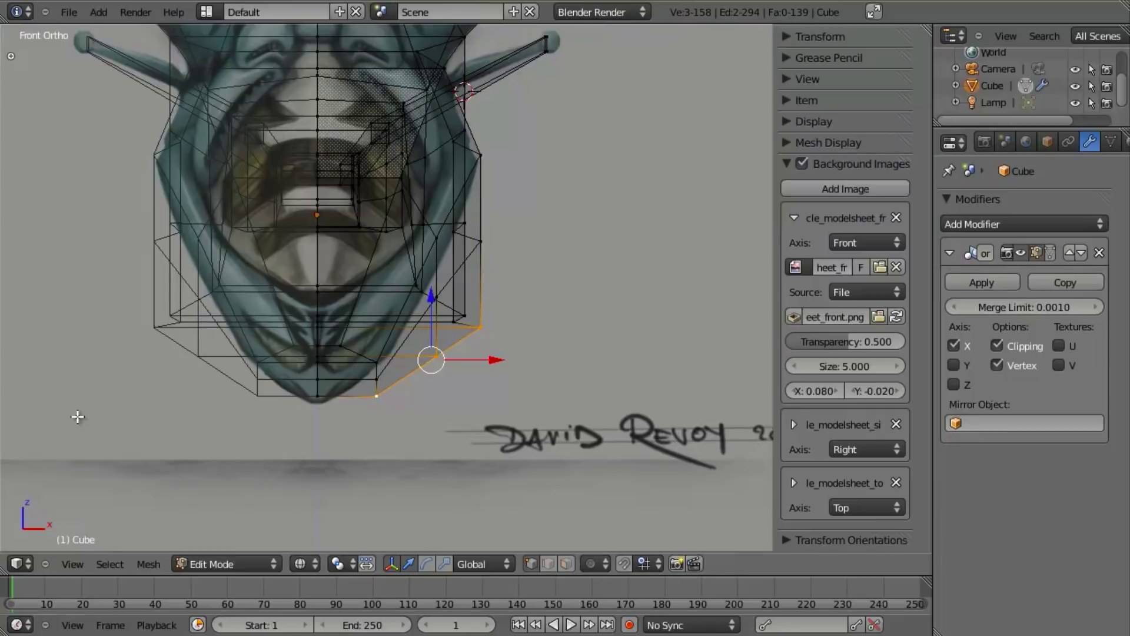
{"action": "key", "text": "g"}
{"action": "key", "text": "x"}
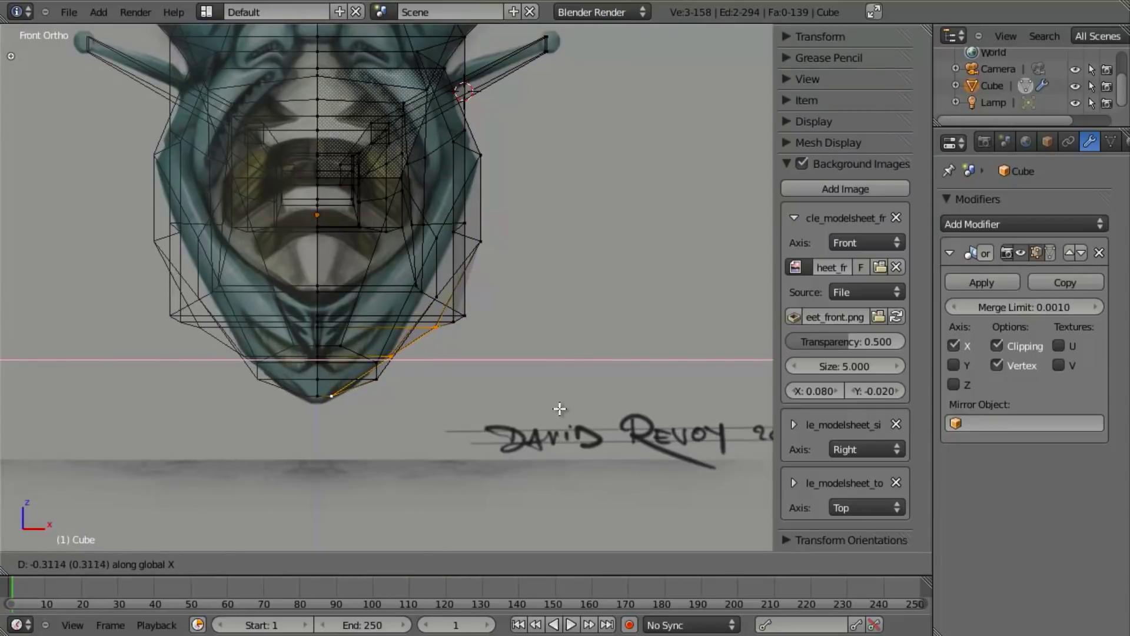
{"action": "left_click", "coordinate": [556, 403]}
Step: Check the hull in Top and Right views, then slide the lower edge loop along X
{"action": "key", "text": "z"}
{"action": "key", "text": "z"}
{"action": "key", "text": "KP_7"}
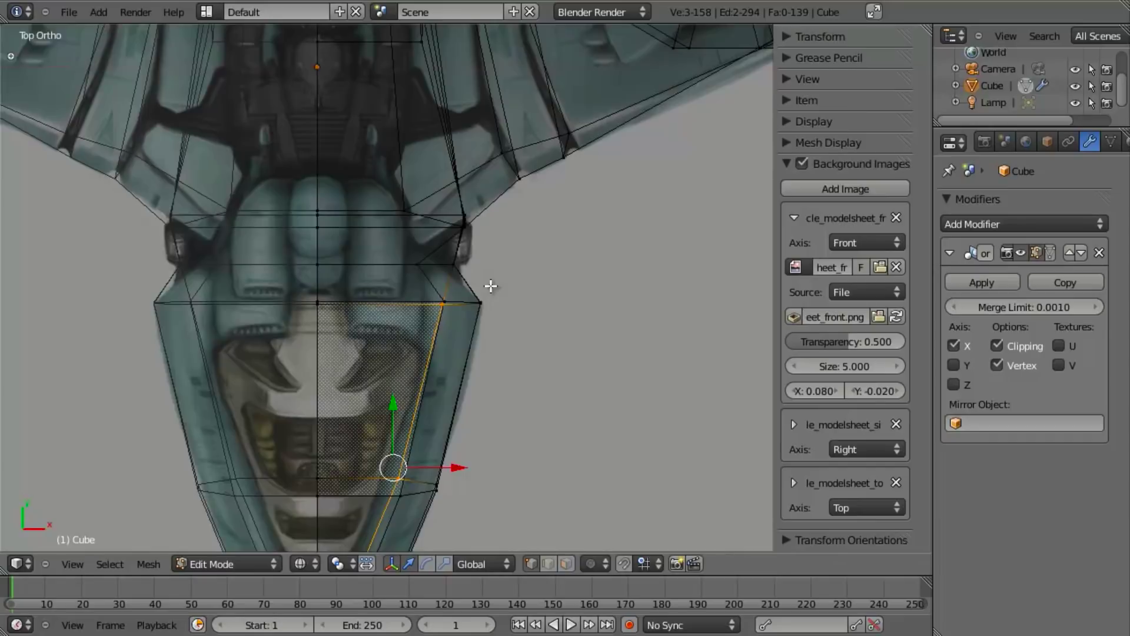
{"action": "key", "text": "z"}
{"action": "key", "text": "z"}
{"action": "key", "text": "z"}
{"action": "mouse_move", "coordinate": [541, 377]}
{"action": "middle_mouse_down"}
{"action": "mouse_move", "coordinate": [403, 429]}
{"action": "mouse_move", "coordinate": [315, 252]}
{"action": "mouse_move", "coordinate": [295, 250]}
{"action": "middle_mouse_up"}
{"action": "key", "text": "KP_3"}
{"action": "key", "text": "z"}
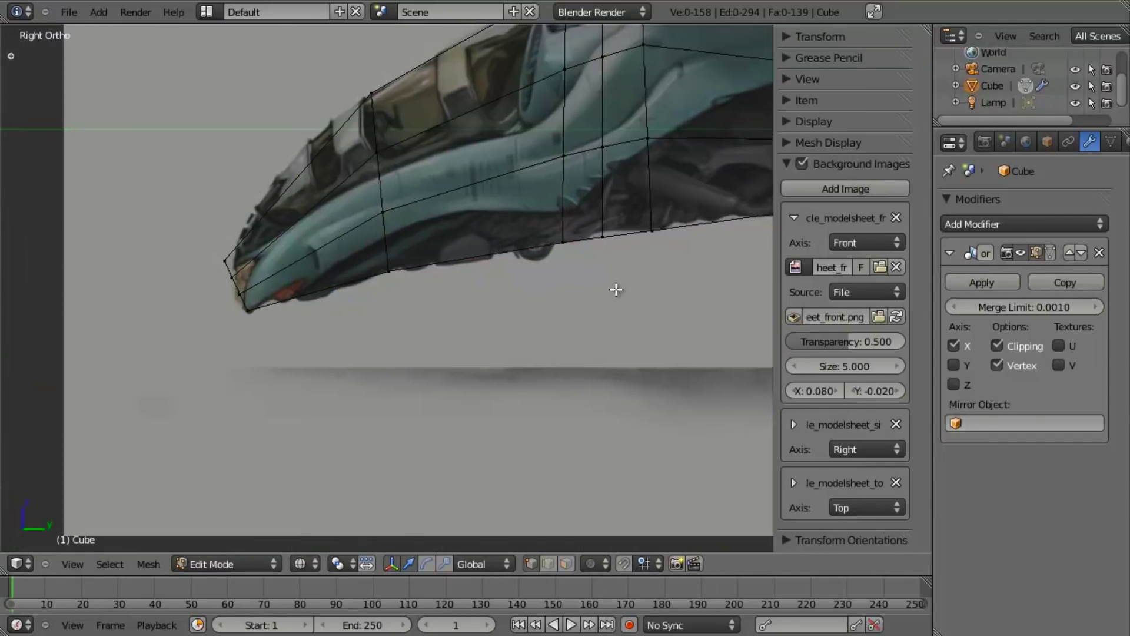
{"action": "key", "text": "a"}
{"action": "mouse_move", "coordinate": [536, 297]}
{"action": "middle_mouse_down"}
{"action": "mouse_move", "coordinate": [447, 291]}
{"action": "mouse_move", "coordinate": [447, 328]}
{"action": "mouse_move", "coordinate": [209, 287]}
{"action": "middle_mouse_up"}
{"action": "key", "text": "z"}
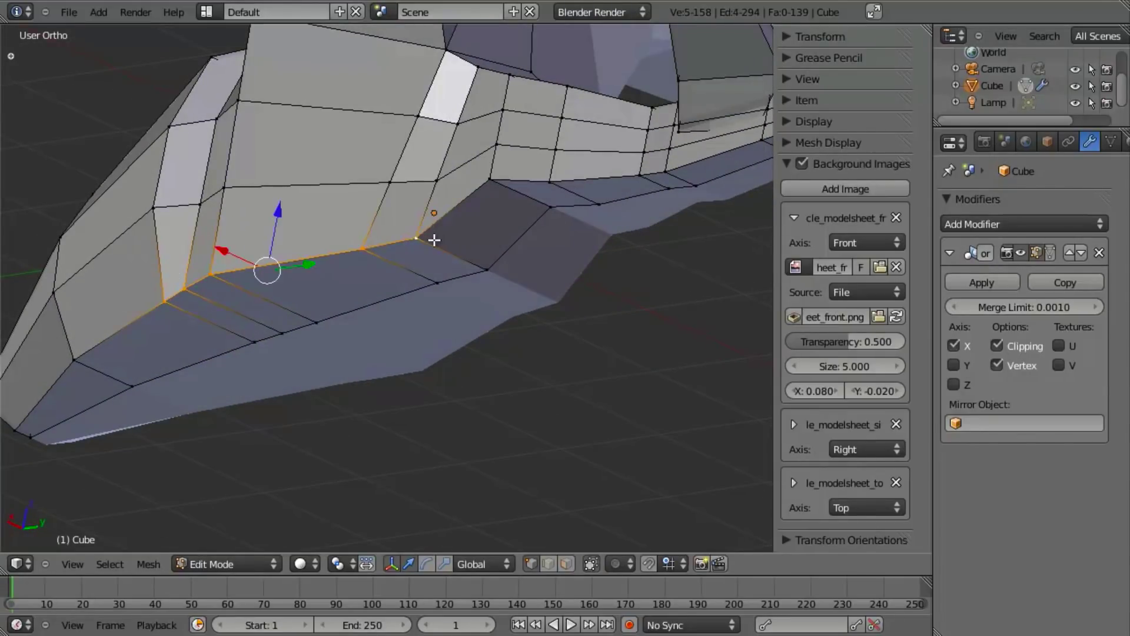
{"action": "middle_click_drag", "start_coordinate": [434, 240], "coordinate": [406, 280]}
{"action": "key", "text": "g"}
{"action": "key", "text": "x"}
{"action": "left_click", "coordinate": [454, 283]}
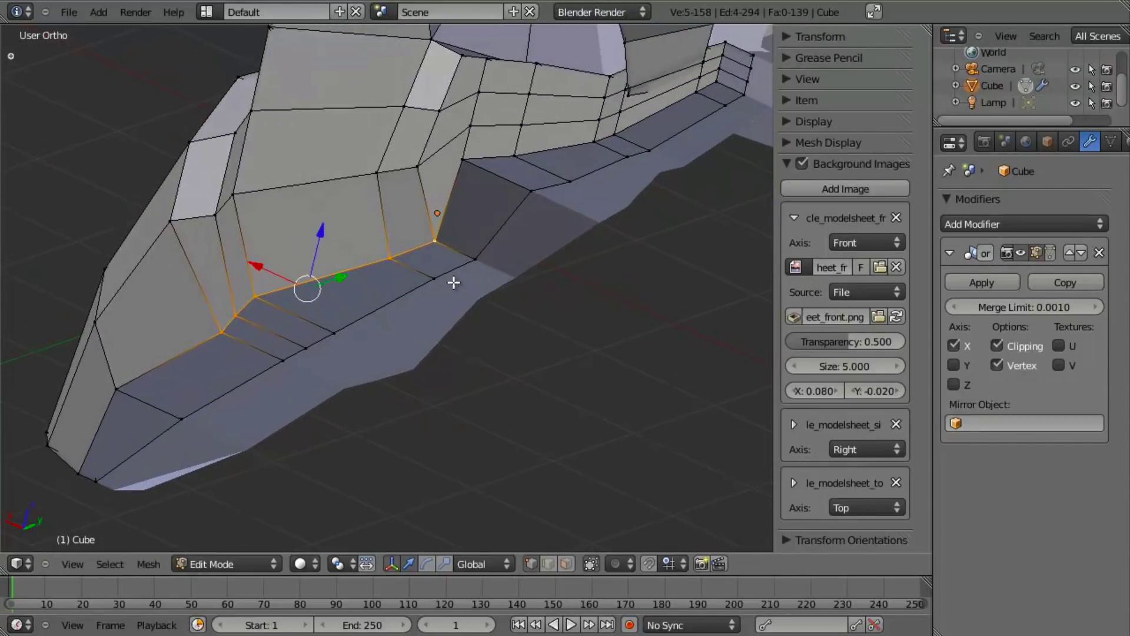
Step: Select a single underside edge toward the nose and move it along X
{"action": "key", "text": "KP_3"}
{"action": "key", "text": "z"}
{"action": "middle_click_drag", "start_coordinate": [632, 311], "coordinate": [461, 321], "text": "shift"}
{"action": "key", "text": "z"}
{"action": "middle_click_drag", "start_coordinate": [562, 316], "coordinate": [341, 290]}
{"action": "right_click", "coordinate": [326, 304]}
{"action": "key", "text": "g"}
{"action": "key", "text": "x"}
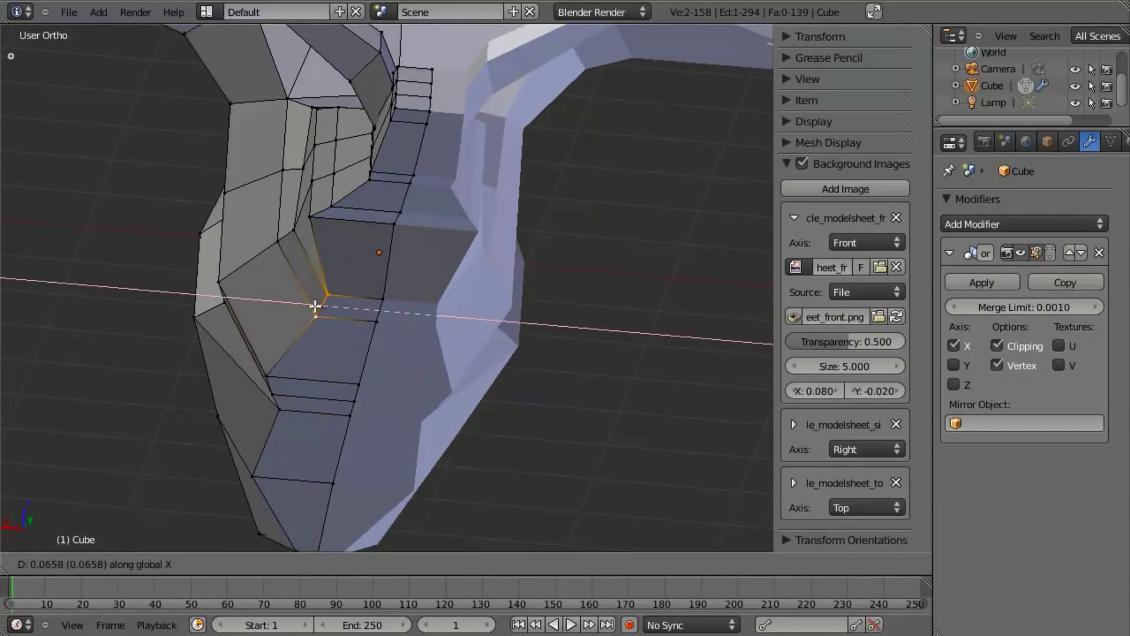
{"action": "left_click", "coordinate": [306, 305]}
Step: Select an underside vertex and pull it inward along X, checked against the side reference
{"action": "key", "text": "z"}
{"action": "key", "text": "z"}
{"action": "key", "text": "z"}
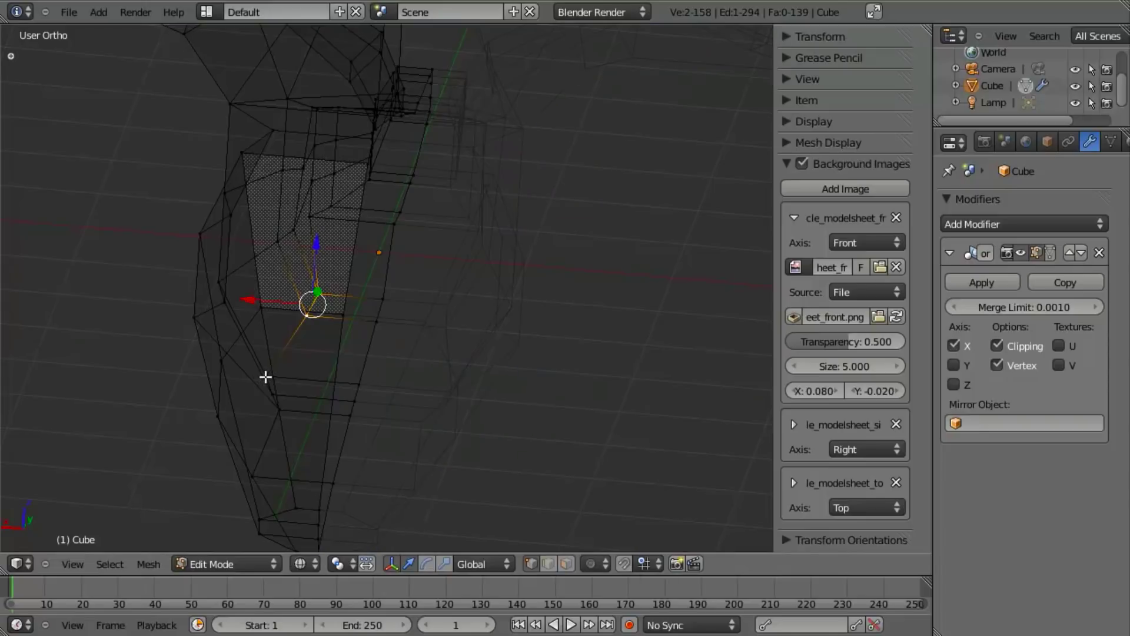
{"action": "right_click", "coordinate": [266, 377]}
{"action": "key", "text": "z"}
{"action": "key", "text": "KP_2"}
{"action": "key", "text": "KP_2"}
{"action": "key", "text": "KP_3"}
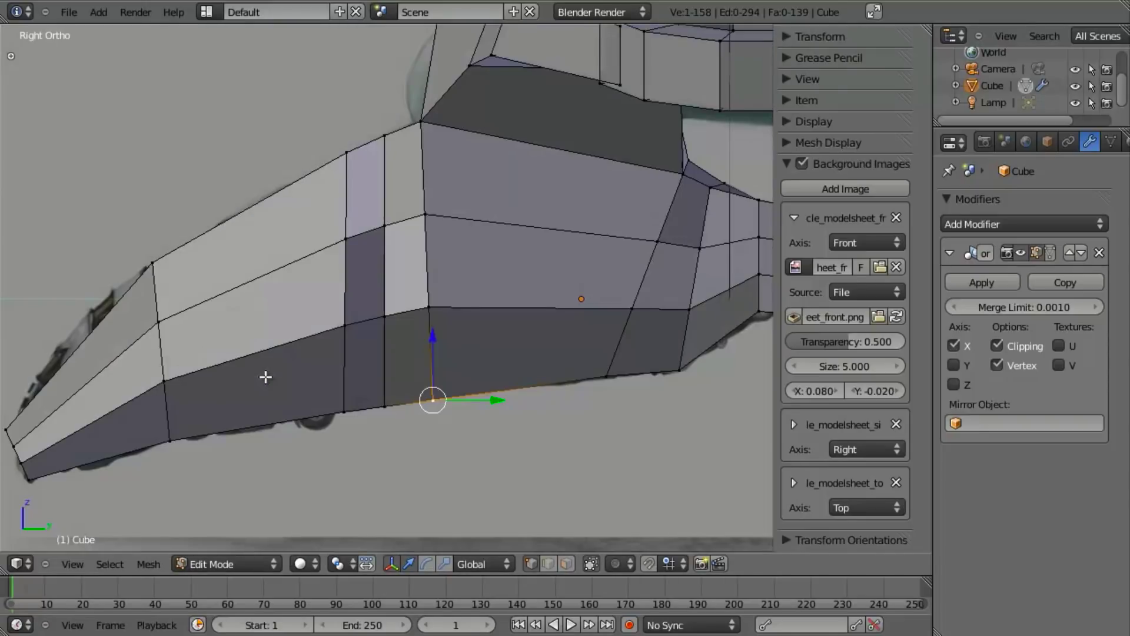
{"action": "key", "text": "z"}
{"action": "key", "text": "z"}
{"action": "middle_click_drag", "start_coordinate": [364, 403], "coordinate": [290, 252]}
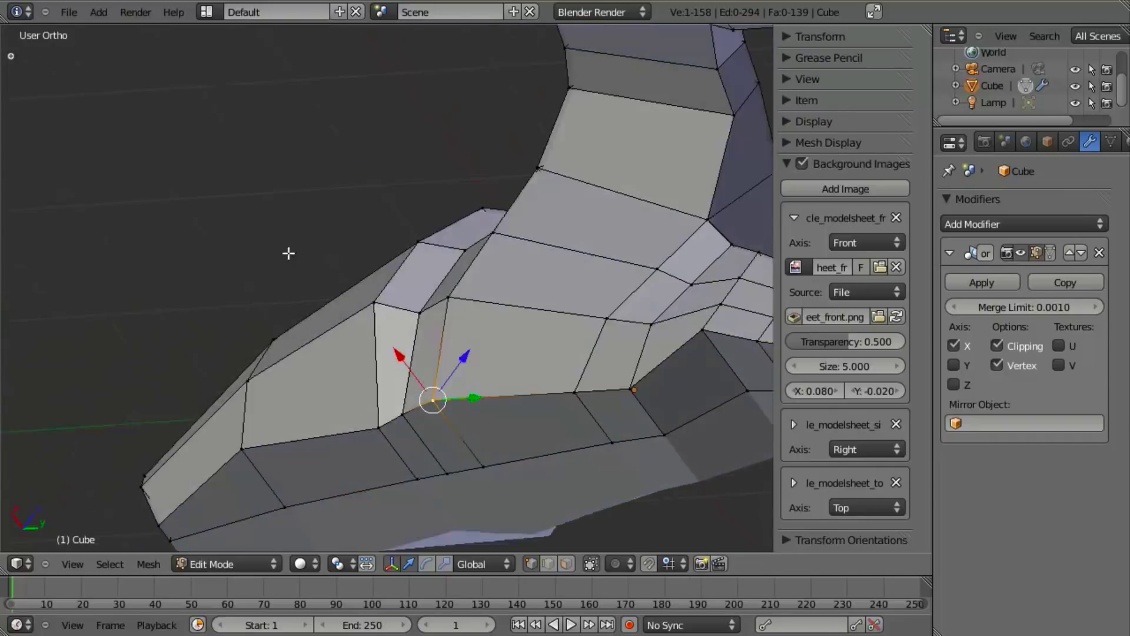
{"action": "key", "text": "g"}
{"action": "key", "text": "x"}
{"action": "left_click", "coordinate": [285, 243]}
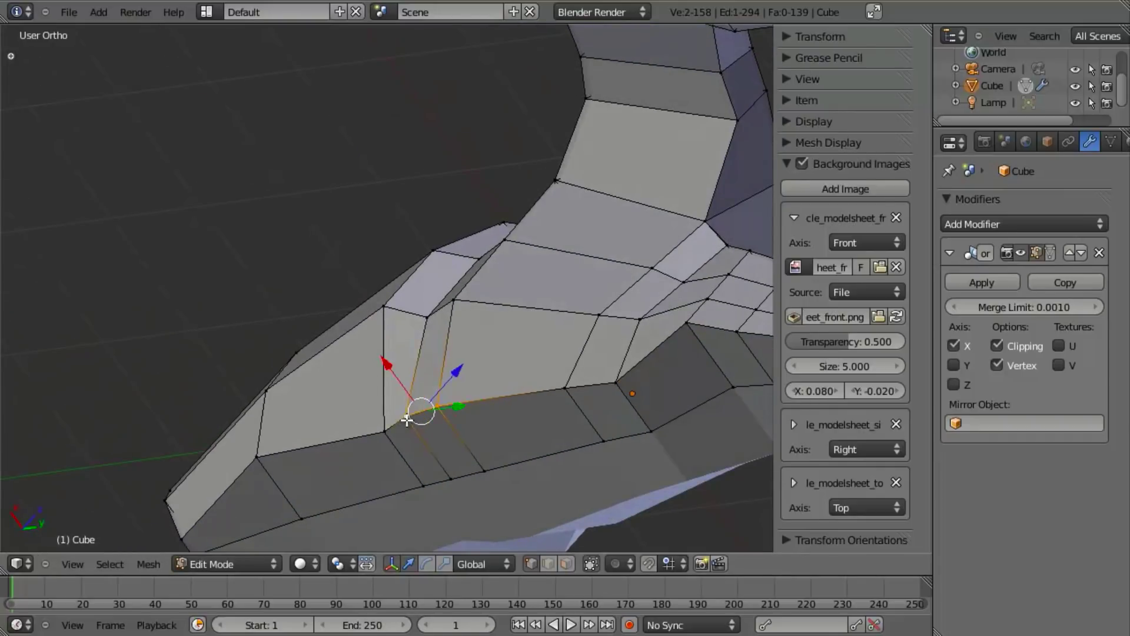
{"action": "key", "text": "g"}
{"action": "key", "text": "x"}
{"action": "left_click", "coordinate": [423, 437]}
Step: Zoom out to review the whole mirrored hull and deselect all vertices
{"action": "scroll", "coordinate": [368, 283], "scroll_direction": "down", "scroll_amount": 2}
{"action": "middle_click_drag", "start_coordinate": [369, 282], "coordinate": [352, 241]}
{"action": "scroll", "coordinate": [409, 353], "scroll_direction": "down", "scroll_amount": 4}
{"action": "scroll", "coordinate": [353, 242], "scroll_direction": "up", "scroll_amount": 5}
{"action": "key", "text": "a"}
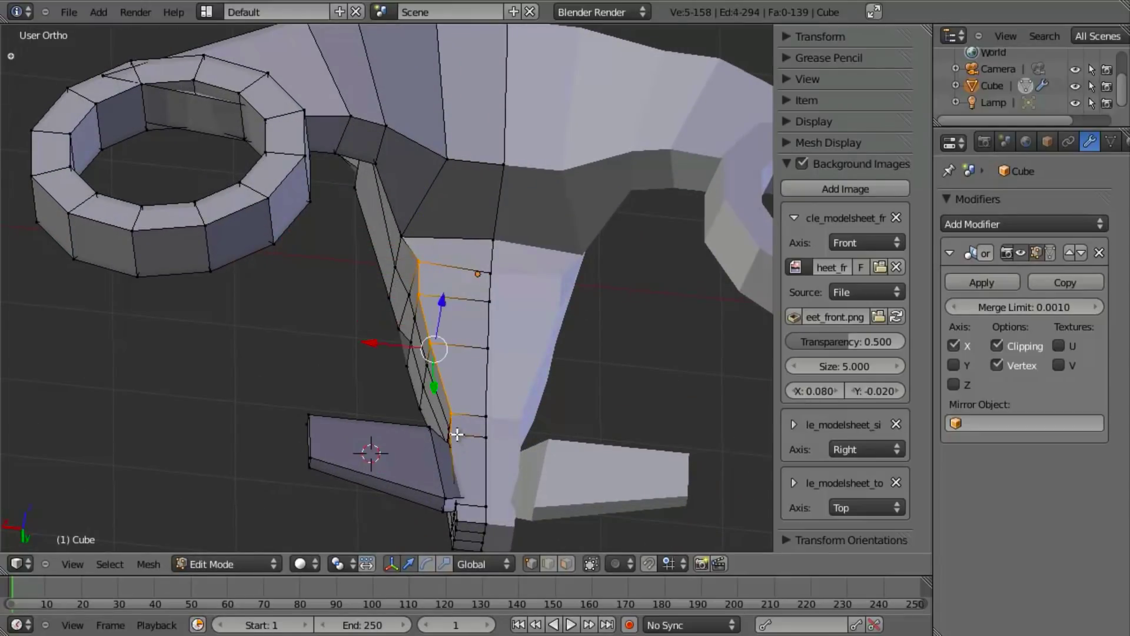
Step: Pull the selected vertices under the tail boom junction inward along X, then deselect
{"action": "key", "text": "g"}
{"action": "key", "text": "x"}
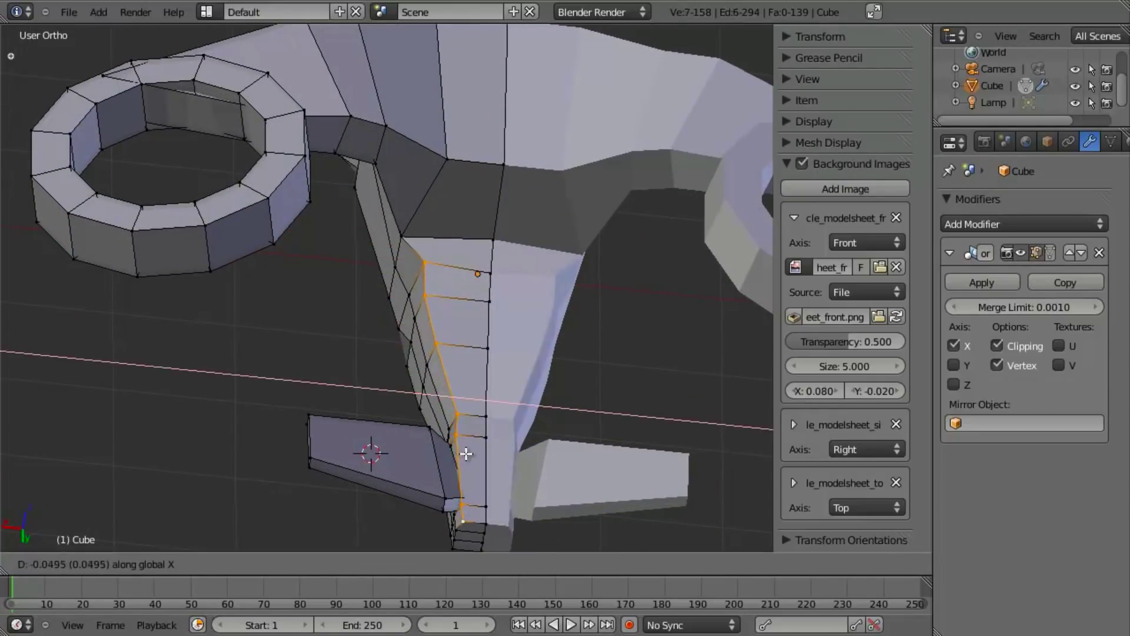
{"action": "left_click", "coordinate": [473, 454]}
{"action": "middle_click_drag", "start_coordinate": [432, 506], "coordinate": [434, 257], "text": "shift"}
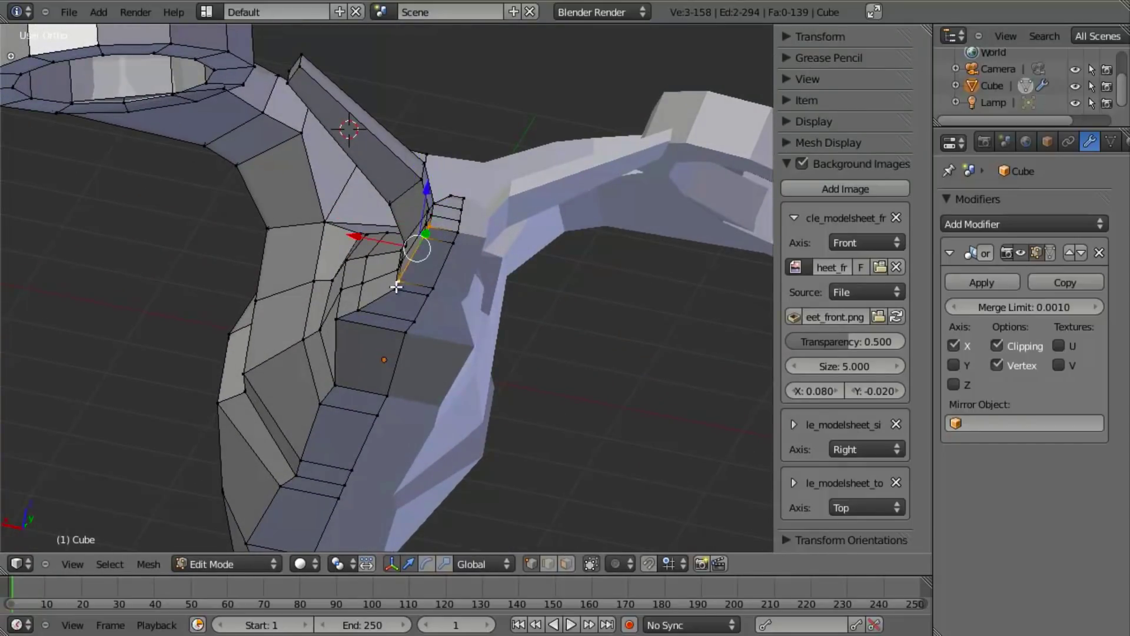
{"action": "key", "text": "g"}
{"action": "key", "text": "x"}
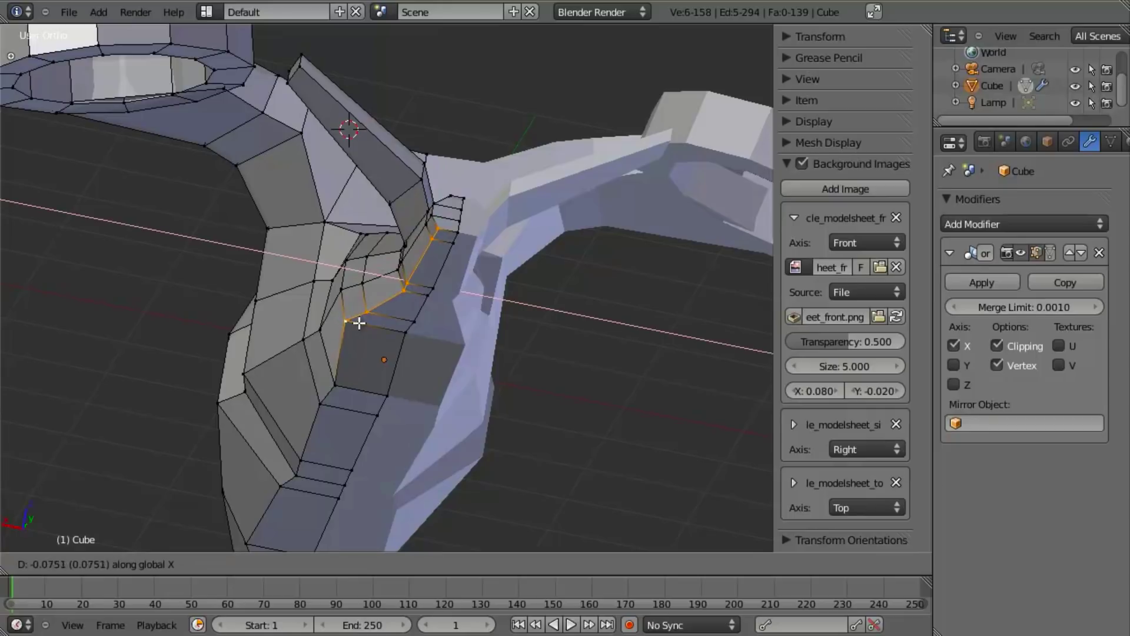
{"action": "left_click", "coordinate": [363, 324]}
{"action": "key", "text": "a"}
Step: Pull a single corner vertex inward along X and check the result in Right Ortho view
{"action": "right_click", "coordinate": [350, 332]}
{"action": "key", "text": "g"}
{"action": "key", "text": "x"}
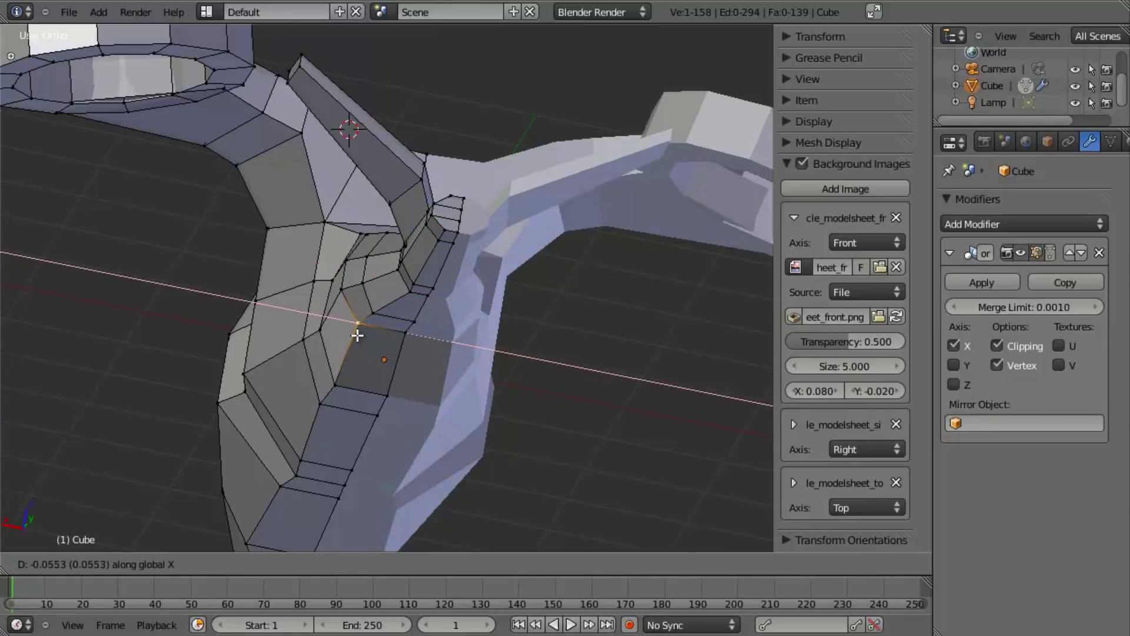
{"action": "left_click", "coordinate": [357, 336]}
{"action": "scroll", "coordinate": [358, 330], "scroll_direction": "down", "scroll_amount": 7}
{"action": "middle_click_drag", "start_coordinate": [358, 259], "coordinate": [513, 267]}
{"action": "scroll", "coordinate": [514, 265], "scroll_direction": "up", "scroll_amount": 5}
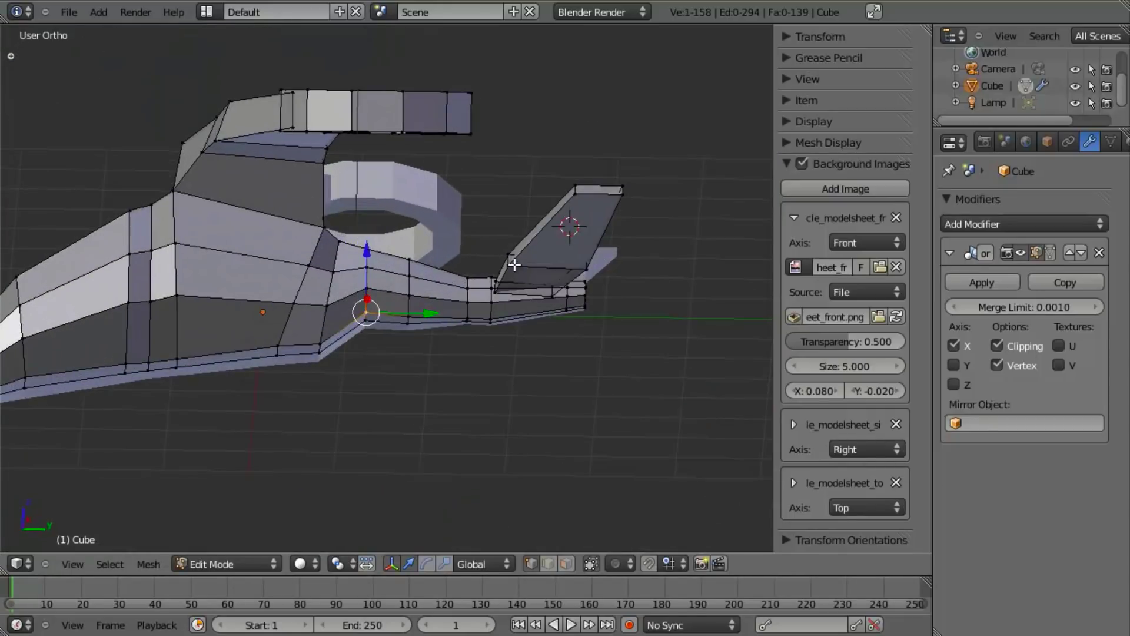
{"action": "key", "text": "KP_3"}
{"action": "scroll", "coordinate": [591, 284], "scroll_direction": "up", "scroll_amount": 5}
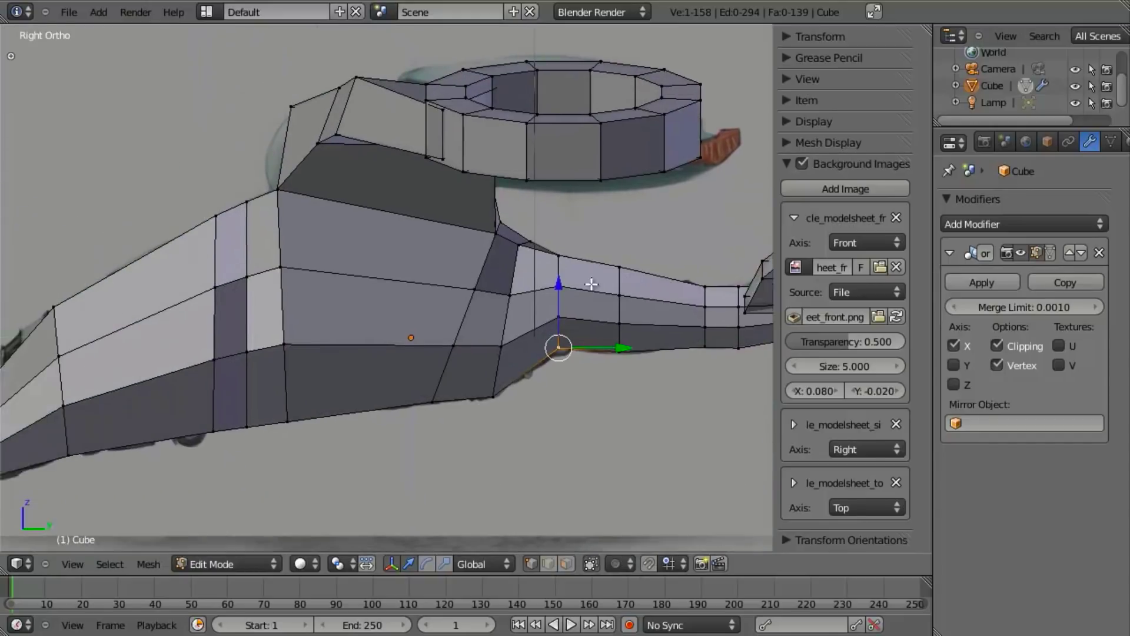
{"action": "scroll", "coordinate": [591, 284], "scroll_direction": "down", "scroll_amount": 3}
Step: Add an edge loop across the nose and slide a nose edge into place in wireframe
{"action": "key", "text": "z"}
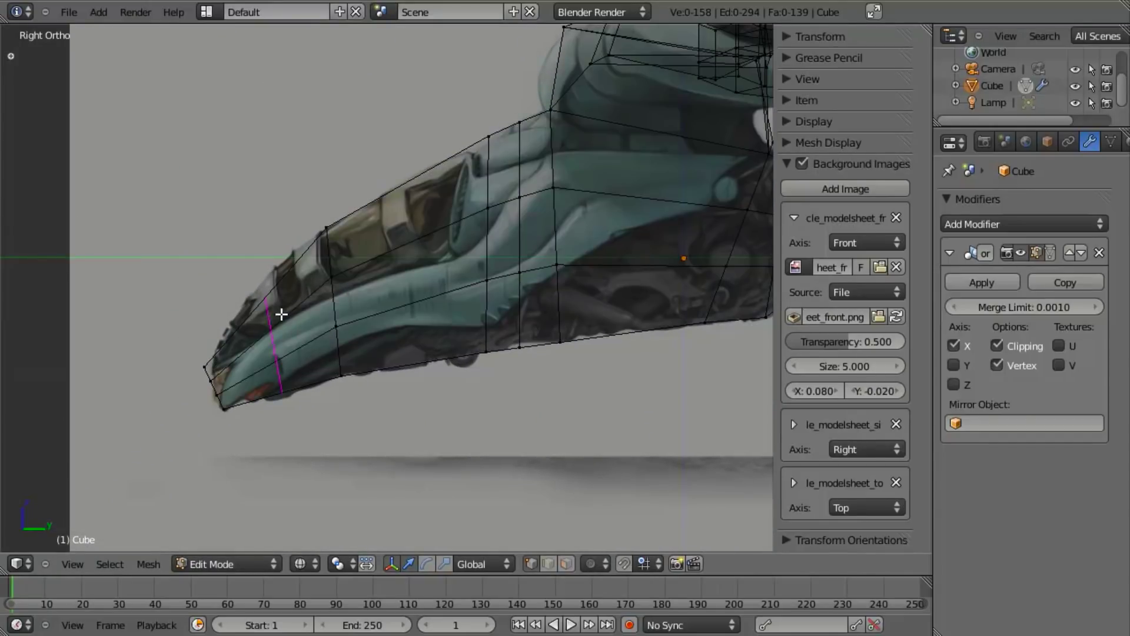
{"action": "left_click", "coordinate": [281, 315]}
{"action": "left_click", "coordinate": [278, 316]}
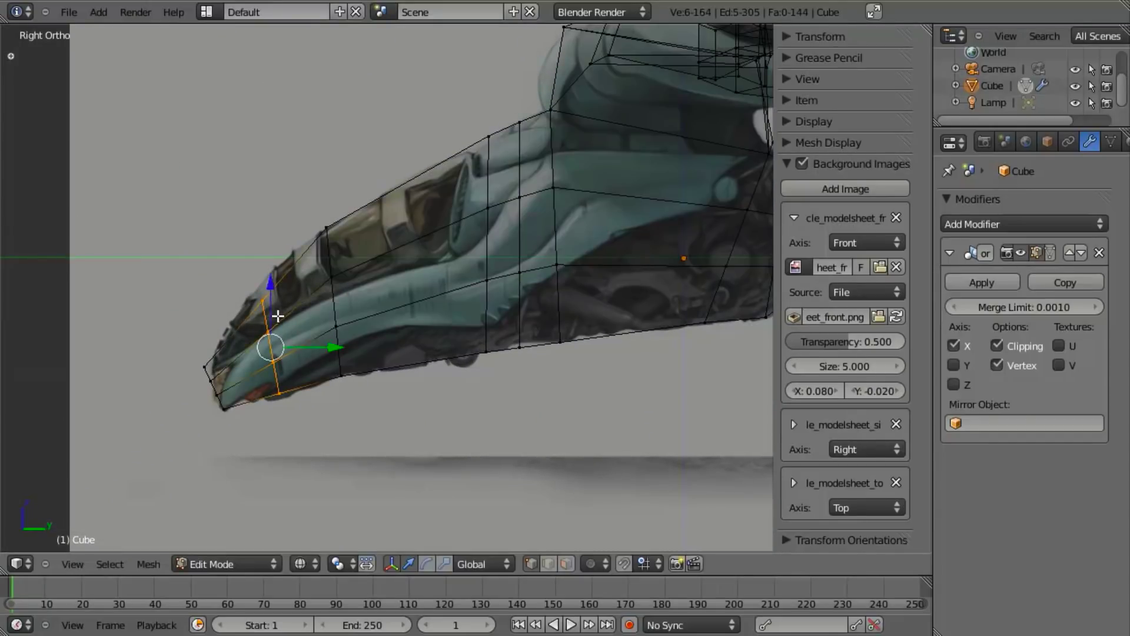
{"action": "right_click_drag", "start_coordinate": [271, 300], "coordinate": [286, 322]}
{"action": "left_click", "coordinate": [281, 310]}
Step: Move the nose-tip and nose-bottom edges to follow the side reference outline
{"action": "key", "text": "a"}
{"action": "key", "text": "b"}
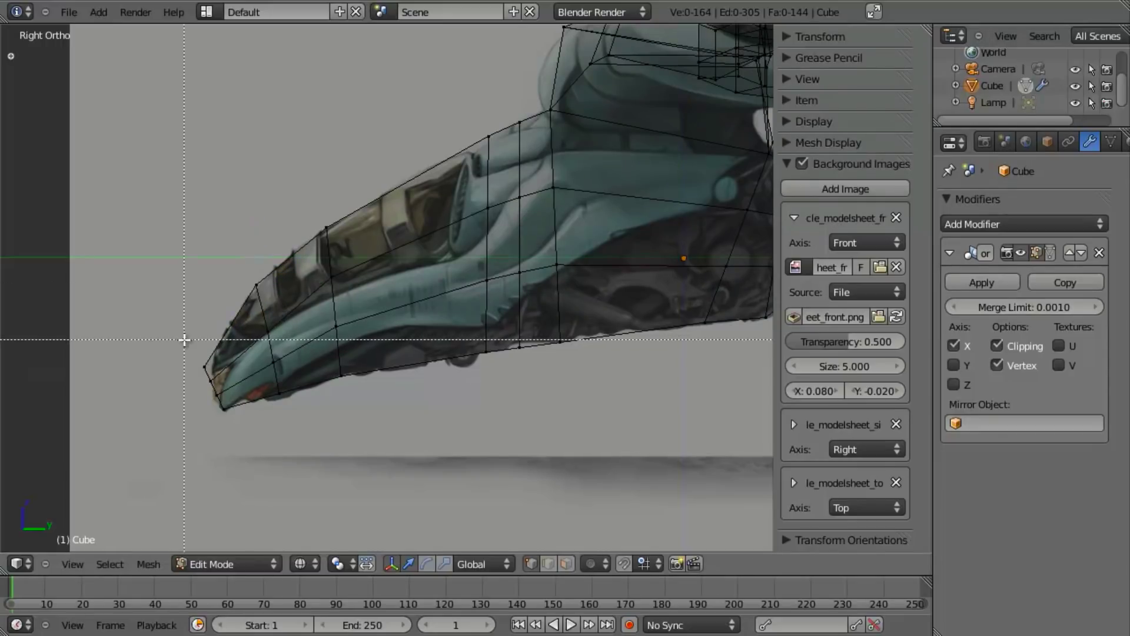
{"action": "left_click_drag", "start_coordinate": [183, 340], "coordinate": [239, 380]}
{"action": "key", "text": "g"}
{"action": "left_click", "coordinate": [248, 358]}
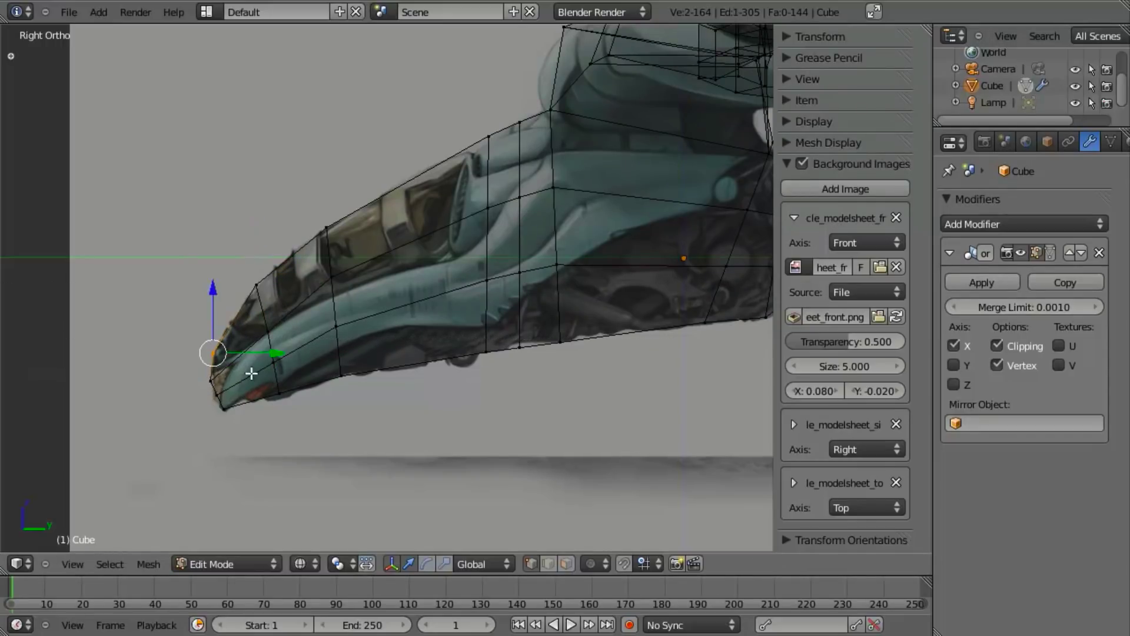
{"action": "left_click_drag", "start_coordinate": [318, 430], "coordinate": [317, 429]}
{"action": "key", "text": "g"}
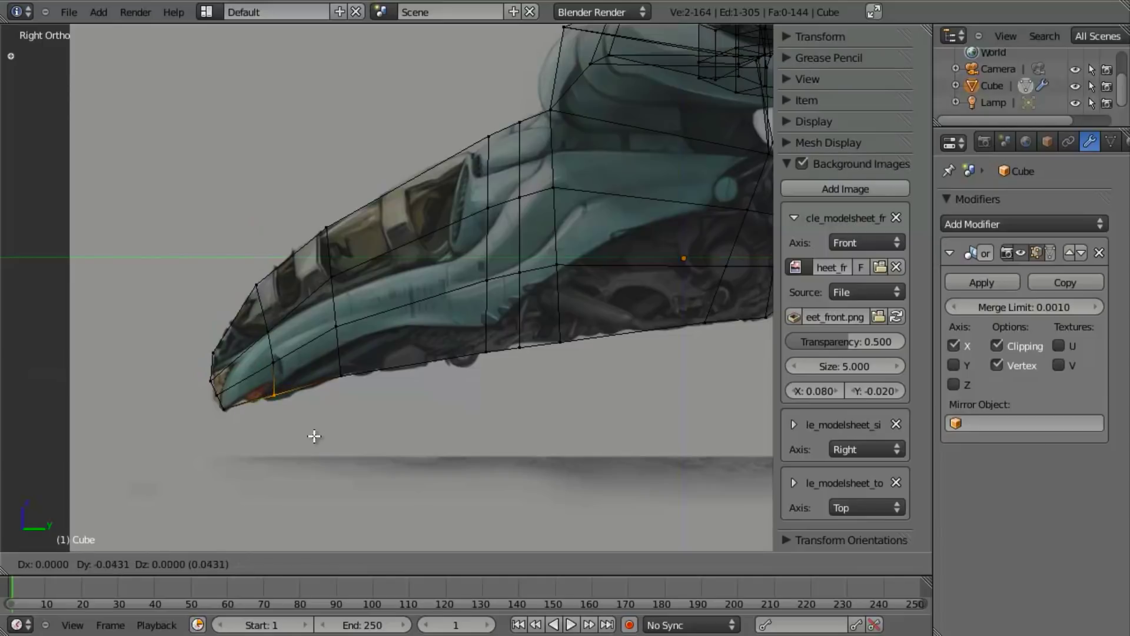
{"action": "left_click", "coordinate": [314, 438]}
Step: Tilt the nose front by rotating its front vertices, then nudge the two bottom vertices
{"action": "key", "text": "z"}
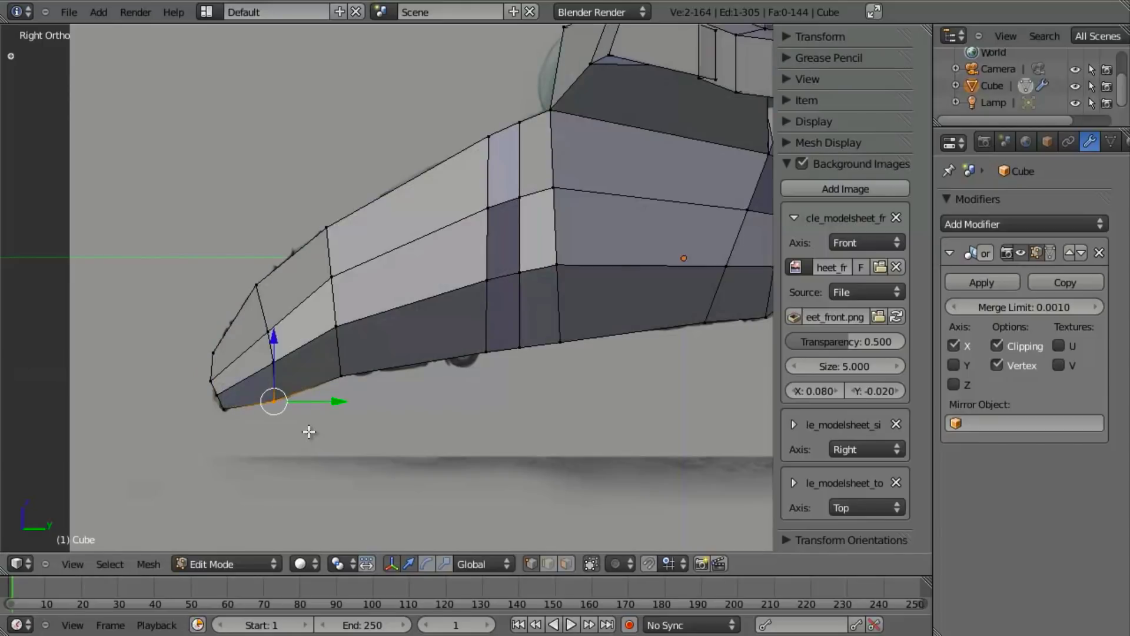
{"action": "key", "text": "z"}
{"action": "key", "text": "a"}
{"action": "key", "text": "b"}
{"action": "left_click_drag", "start_coordinate": [205, 403], "coordinate": [253, 438]}
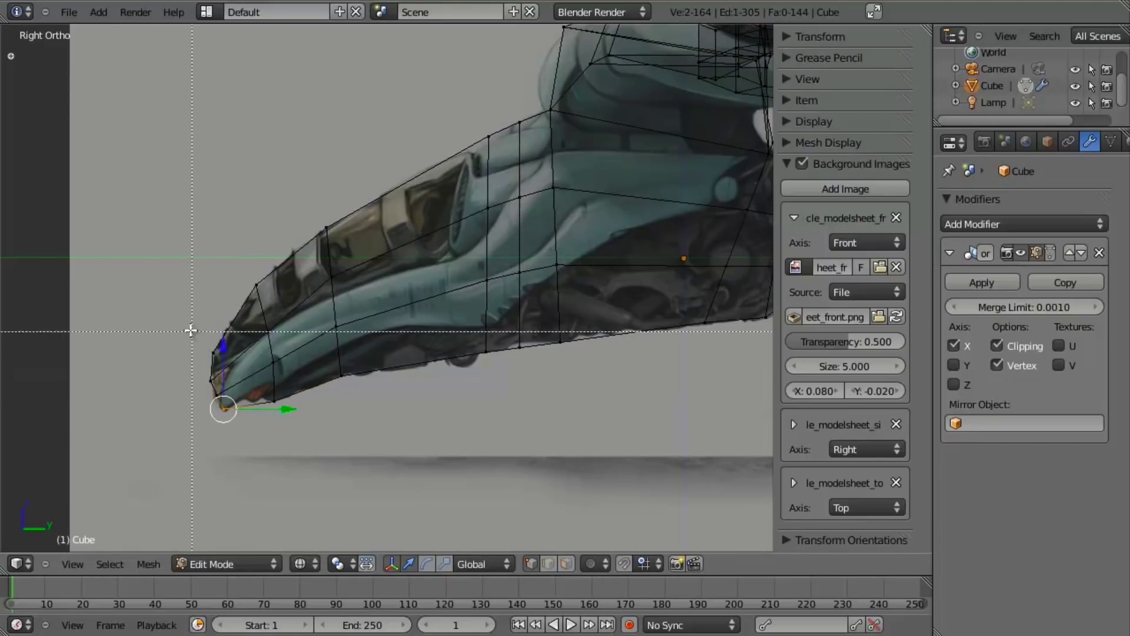
{"action": "left_click_drag", "start_coordinate": [191, 330], "coordinate": [235, 429]}
{"action": "key", "text": "r"}
{"action": "left_click", "coordinate": [392, 459]}
{"action": "key", "text": "b"}
{"action": "key", "text": "g"}
{"action": "left_click", "coordinate": [237, 432]}
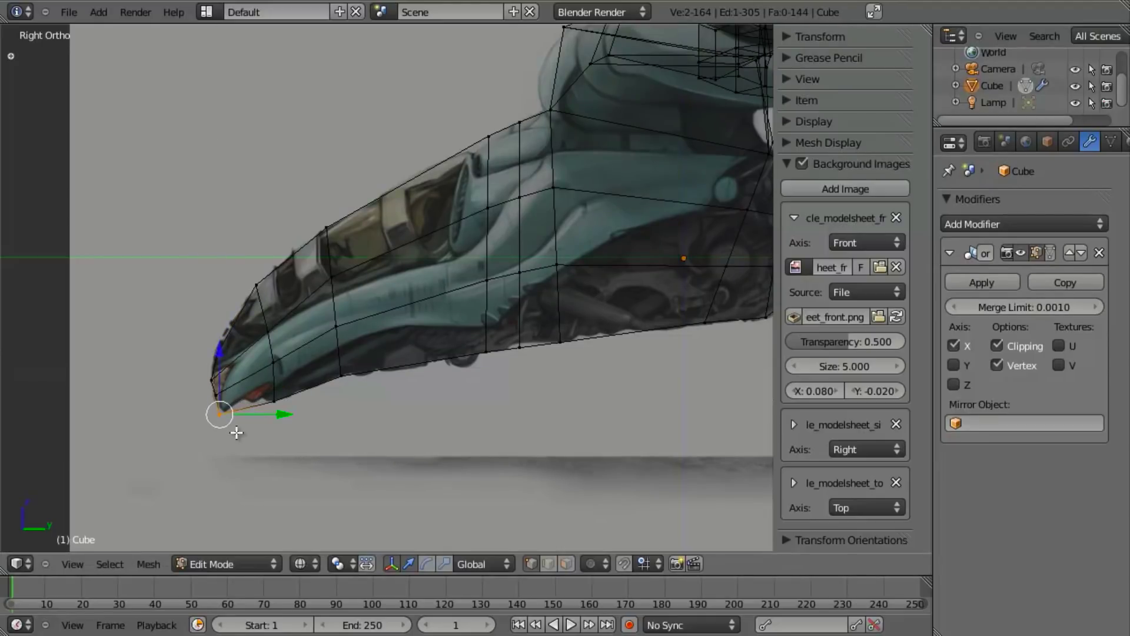
Step: In Front view, lower the chin vertices vertically along Z
{"action": "key", "text": "KP_1"}
{"action": "key", "text": "z"}
{"action": "middle_click_drag", "start_coordinate": [603, 396], "coordinate": [325, 348], "text": "shift"}
{"action": "scroll", "coordinate": [424, 365], "scroll_direction": "up", "scroll_amount": 4}
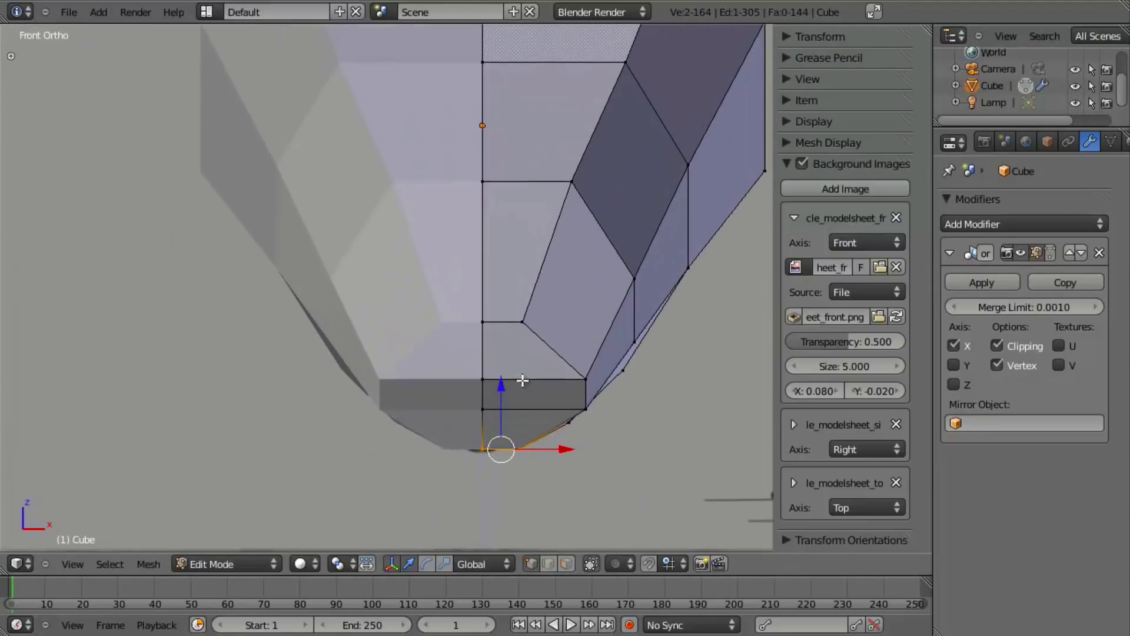
{"action": "key", "text": "z"}
{"action": "right_click", "coordinate": [484, 406], "text": "shift"}
{"action": "key", "text": "z"}
{"action": "key", "text": "g"}
{"action": "key", "text": "z"}
{"action": "left_click", "coordinate": [525, 425]}
{"action": "key", "text": "z"}
Step: Shift the chin vertices sideways to match the front reference
{"action": "key", "text": "a"}
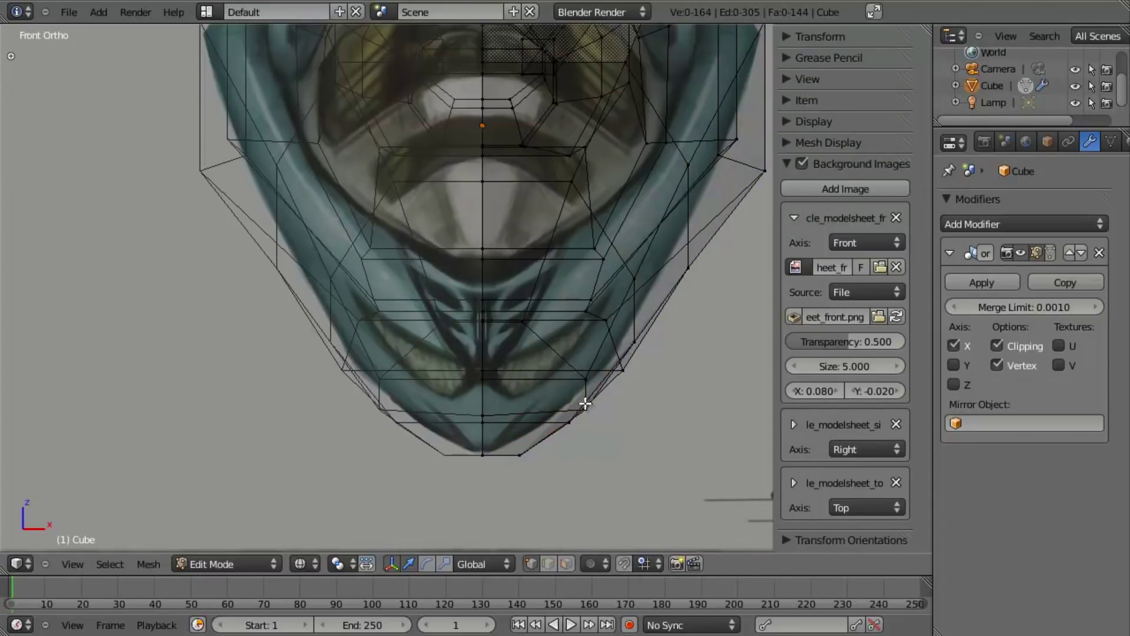
{"action": "key", "text": "z"}
{"action": "key", "text": "g"}
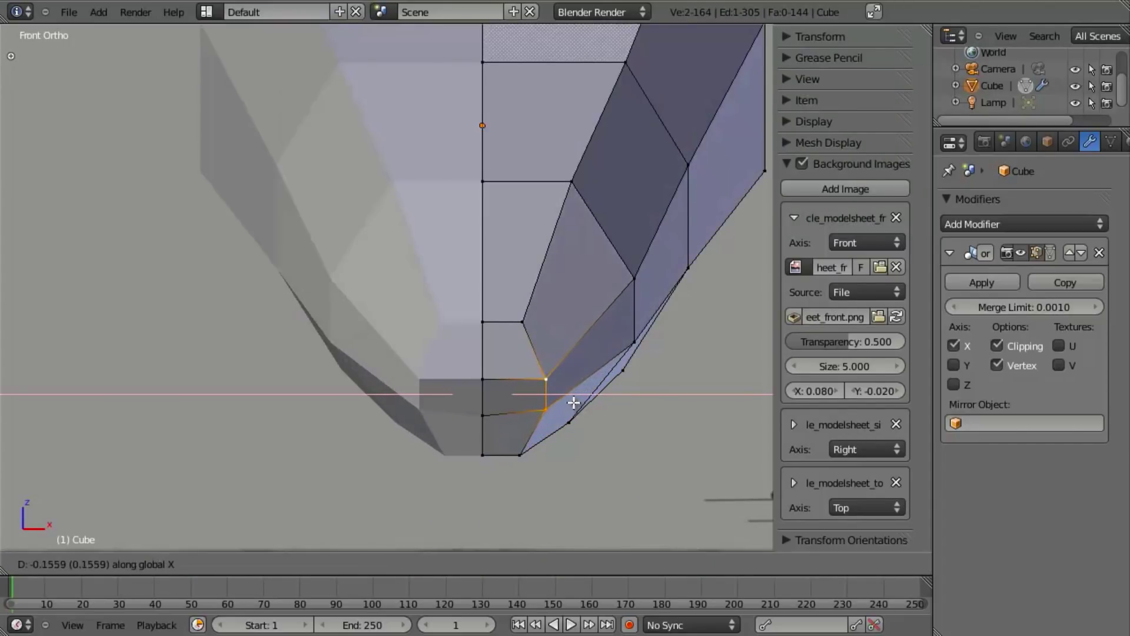
{"action": "left_click", "coordinate": [576, 406]}
{"action": "key", "text": "z"}
Step: Pull the lower and bottom chin vertices inward along X
{"action": "right_click", "coordinate": [581, 422]}
{"action": "key", "text": "g"}
{"action": "key", "text": "x"}
{"action": "left_click", "coordinate": [575, 446]}
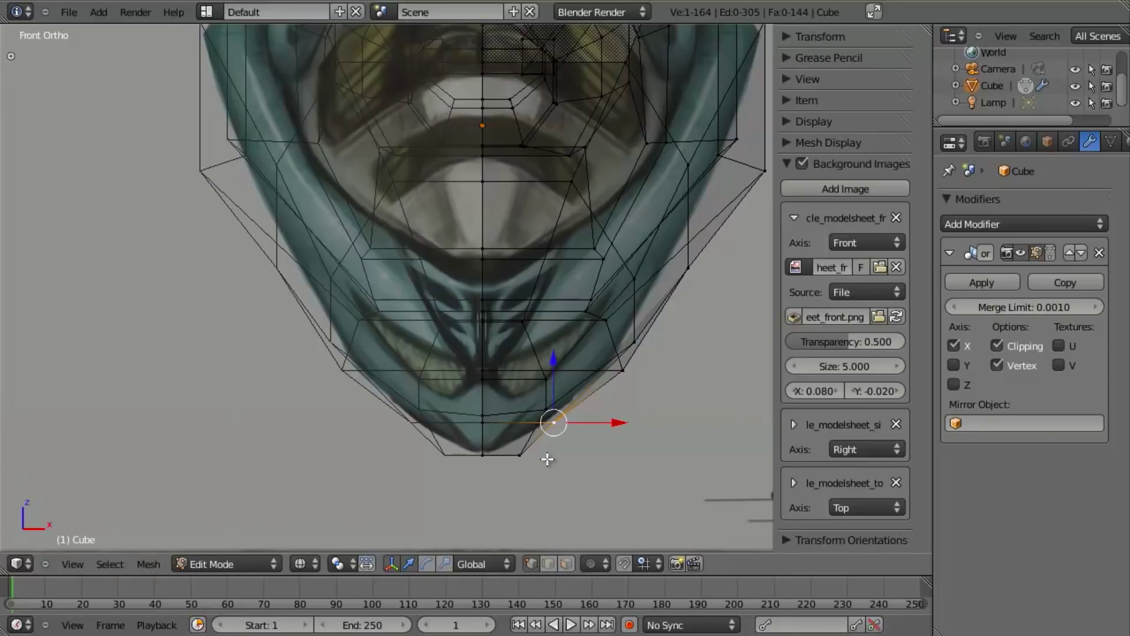
{"action": "right_click", "coordinate": [536, 460]}
{"action": "key", "text": "g"}
{"action": "key", "text": "x"}
{"action": "left_click", "coordinate": [513, 459]}
Step: Pull a vertex on the side of the jaw inward along X
{"action": "key", "text": "z"}
{"action": "key", "text": "z"}
{"action": "right_click", "coordinate": [618, 367]}
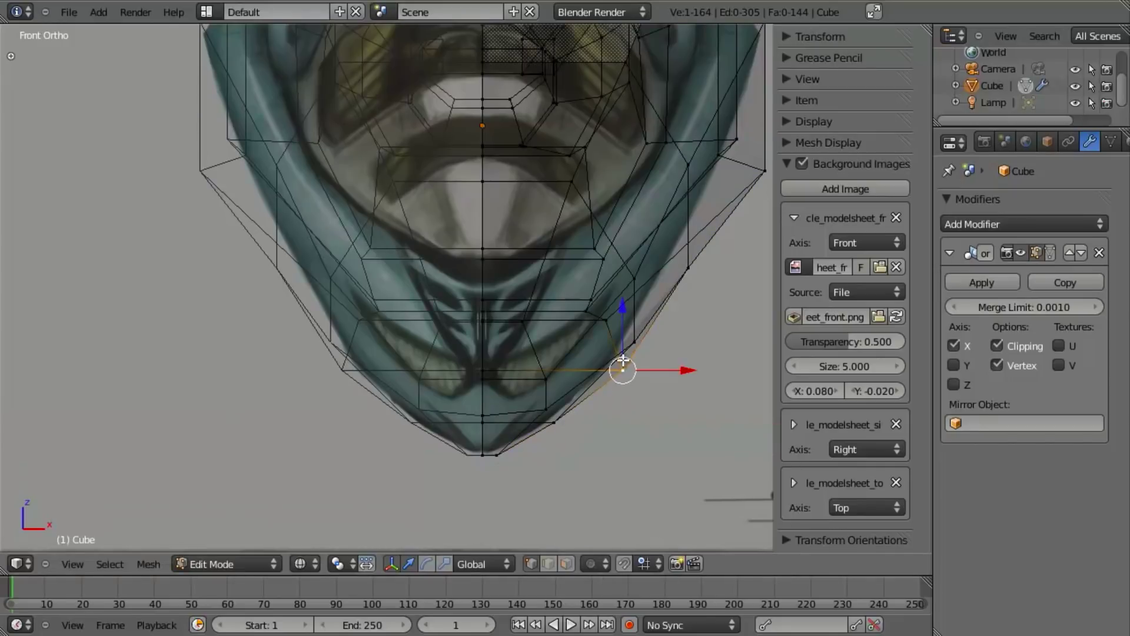
{"action": "key", "text": "g"}
{"action": "key", "text": "x"}
{"action": "left_click", "coordinate": [609, 362]}
{"action": "middle_click_drag", "start_coordinate": [768, 193], "coordinate": [655, 266], "text": "shift"}
Step: Pull the outer jaw vertices inward along X, comparing against the reference
{"action": "key", "text": "z"}
{"action": "key", "text": "z"}
{"action": "right_click", "coordinate": [653, 244]}
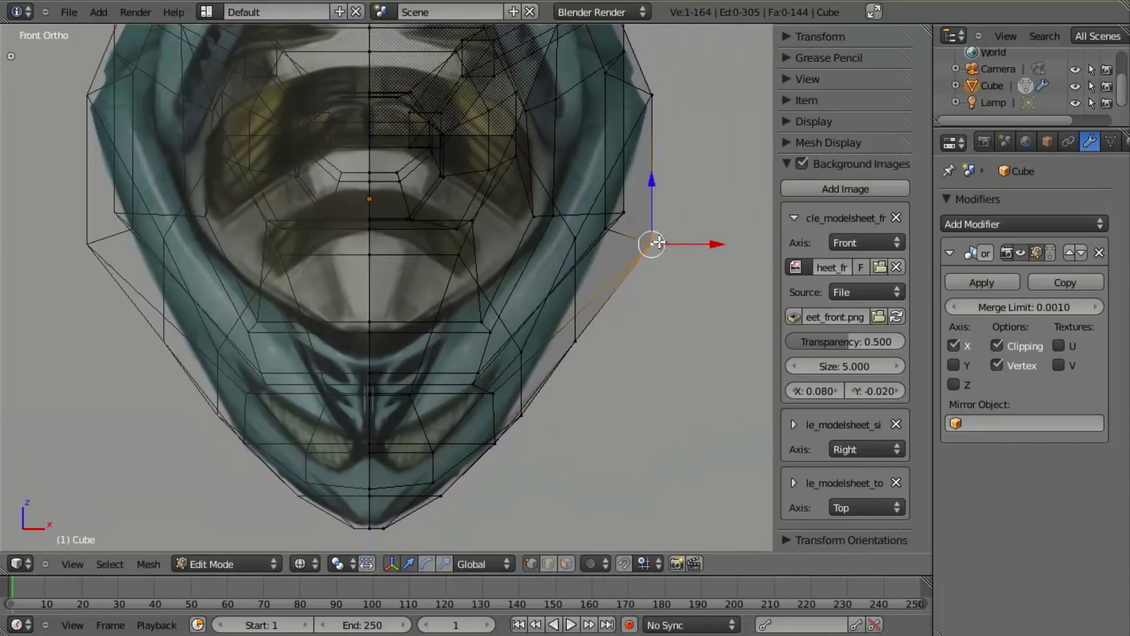
{"action": "key", "text": "g"}
{"action": "key", "text": "x"}
{"action": "left_click", "coordinate": [601, 250]}
Step: Adjust a lower jaw vertex along X
{"action": "key", "text": "z"}
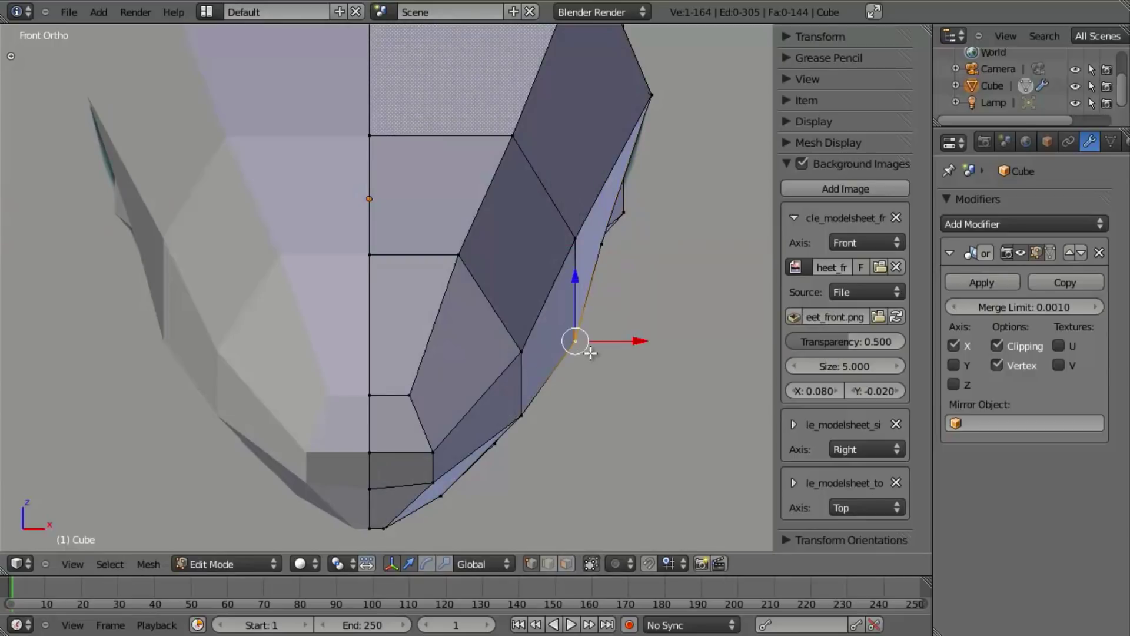
{"action": "key", "text": "g"}
{"action": "key", "text": "x"}
{"action": "left_click", "coordinate": [559, 391]}
{"action": "key", "text": "z"}
{"action": "right_click", "coordinate": [539, 424]}
{"action": "key", "text": "g"}
{"action": "key", "text": "x"}
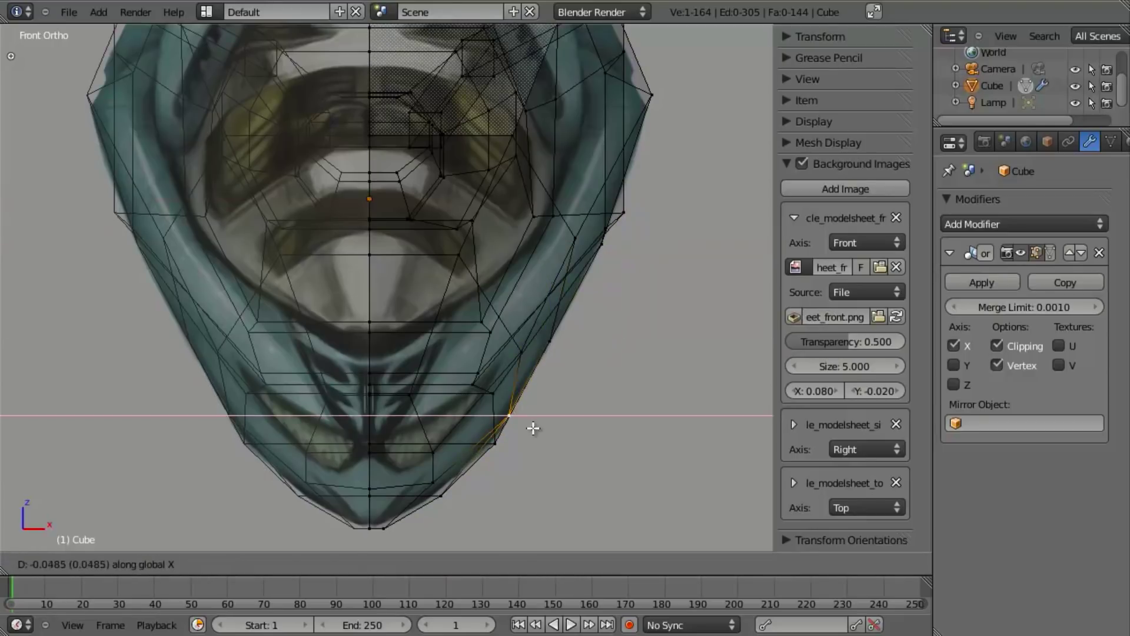
{"action": "left_click", "coordinate": [533, 428]}
Step: Refine the selected jaw vertex along X to its final inward position
{"action": "key", "text": "z"}
{"action": "key", "text": "g"}
{"action": "key", "text": "x"}
{"action": "left_click", "coordinate": [623, 228]}
{"action": "key", "text": "z"}
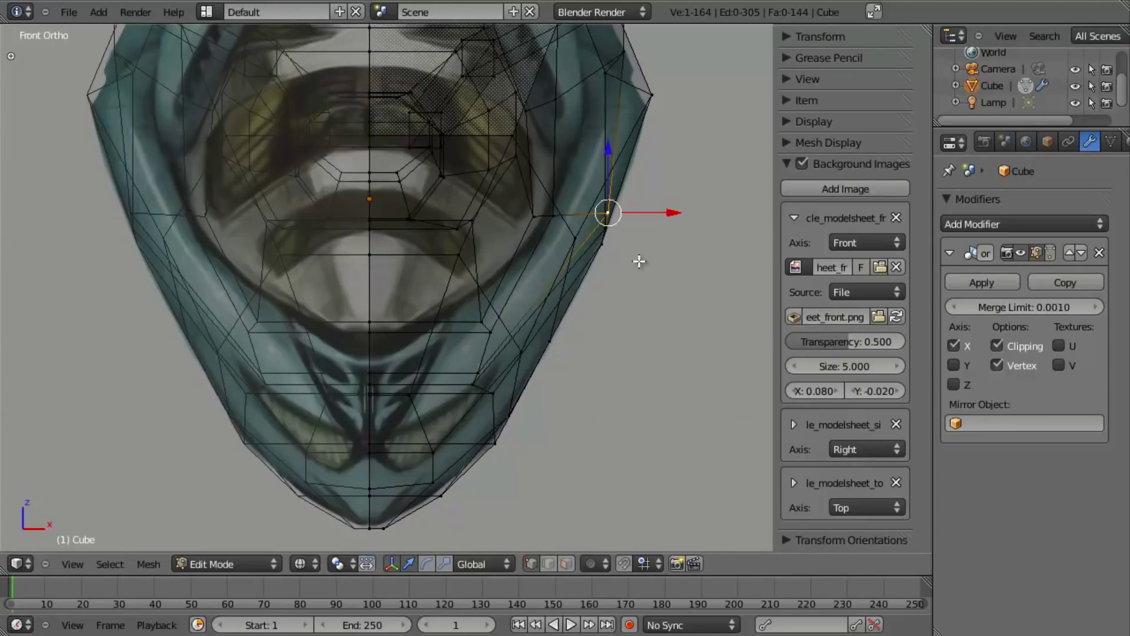
{"action": "key", "text": "g"}
{"action": "key", "text": "x"}
{"action": "left_click", "coordinate": [633, 261]}
{"action": "key", "text": "z"}
Step: Orbit to see the nose in 3D and reposition a side vertex up and left
{"action": "scroll", "coordinate": [635, 263], "scroll_direction": "down", "scroll_amount": 2}
{"action": "scroll", "coordinate": [635, 263], "scroll_direction": "down", "scroll_amount": 3}
{"action": "middle_click_drag", "start_coordinate": [575, 270], "coordinate": [476, 229]}
{"action": "key", "text": "g"}
{"action": "left_click", "coordinate": [542, 406]}
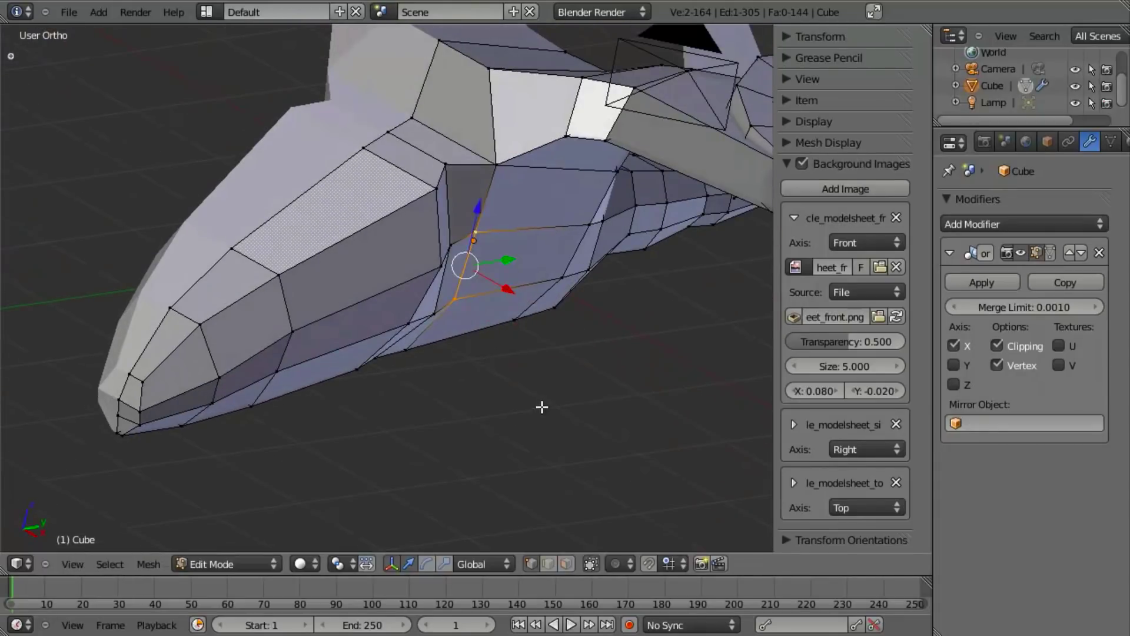
{"action": "key", "text": "g"}
{"action": "left_click", "coordinate": [432, 185]}
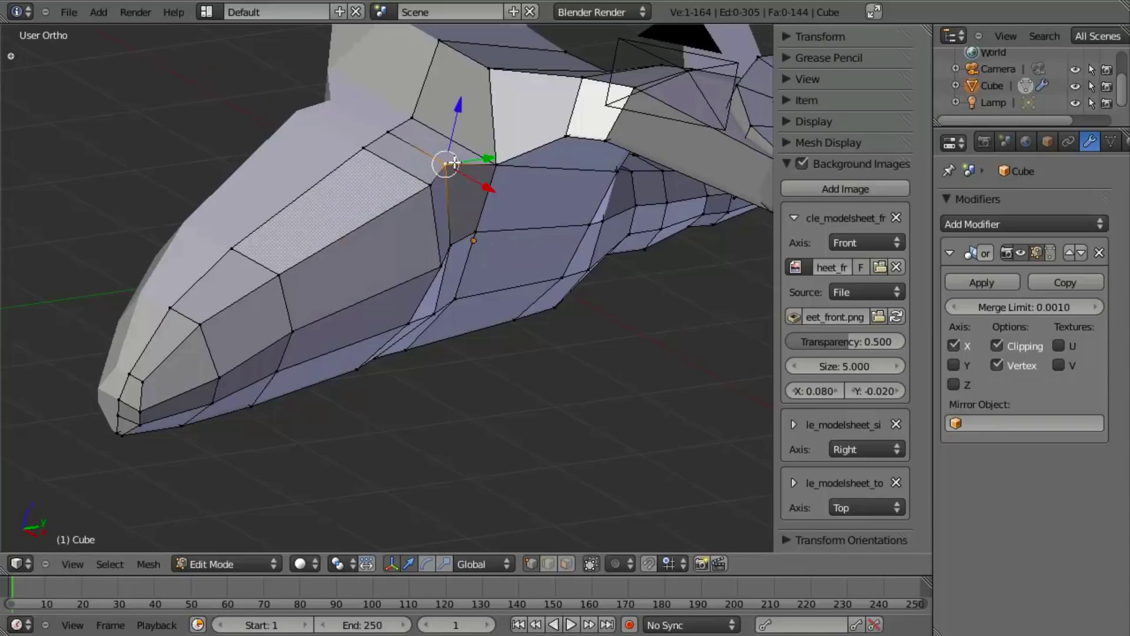
Step: In Right view, move the top nose edge to match the side profile
{"action": "key", "text": "KP_3"}
{"action": "key", "text": "z"}
{"action": "right_click", "coordinate": [481, 222]}
{"action": "key", "text": "g"}
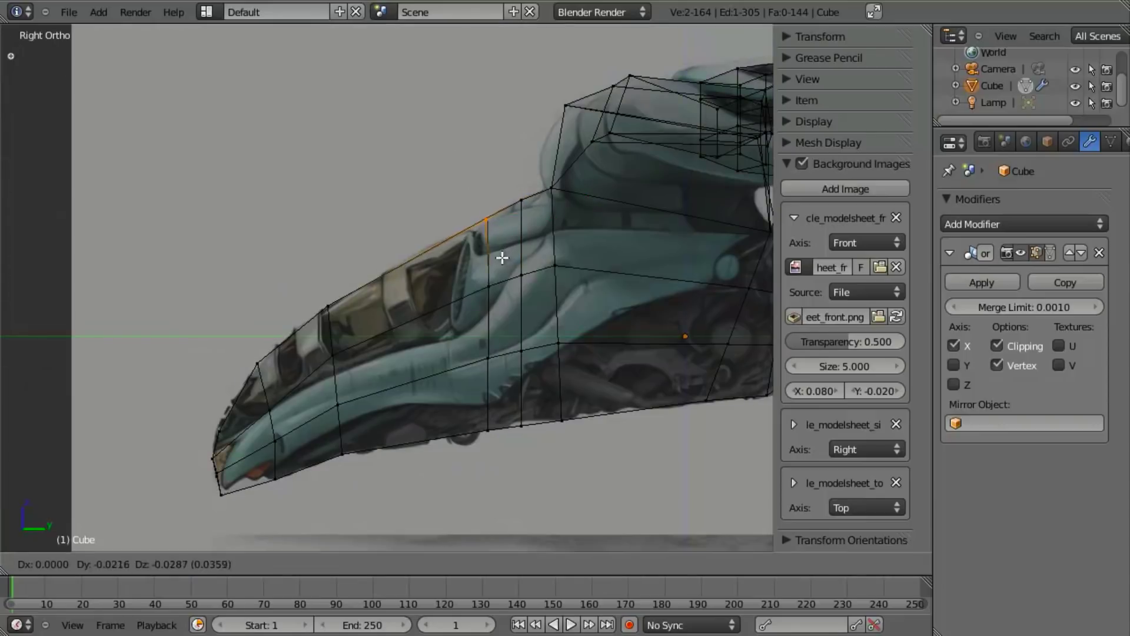
{"action": "left_click", "coordinate": [501, 264]}
{"action": "mouse_move", "coordinate": [582, 272]}
{"action": "middle_mouse_down", "text": "shift"}
{"action": "mouse_move", "coordinate": [475, 287]}
{"action": "mouse_move", "coordinate": [434, 320]}
{"action": "mouse_move", "coordinate": [475, 336]}
{"action": "mouse_move", "coordinate": [396, 336]}
{"action": "mouse_move", "coordinate": [512, 292]}
{"action": "mouse_move", "coordinate": [313, 355]}
{"action": "mouse_move", "coordinate": [369, 363]}
{"action": "mouse_move", "coordinate": [356, 385]}
{"action": "mouse_move", "coordinate": [371, 393]}
{"action": "mouse_move", "coordinate": [288, 342]}
{"action": "middle_mouse_up", "text": "shift"}
{"action": "key", "text": "z"}
{"action": "scroll", "coordinate": [500, 308], "scroll_direction": "down", "scroll_amount": 5}
{"action": "scroll", "coordinate": [399, 337], "scroll_direction": "up", "scroll_amount": 3}
Step: Check the whole hull, then lower three nose ridge vertices along Z in side view
{"action": "key", "text": "Tab"}
{"action": "scroll", "coordinate": [368, 362], "scroll_direction": "down", "scroll_amount": 6}
{"action": "key", "text": "Tab"}
{"action": "scroll", "coordinate": [371, 393], "scroll_direction": "up", "scroll_amount": 4}
{"action": "scroll", "coordinate": [283, 326], "scroll_direction": "up", "scroll_amount": 3}
{"action": "key", "text": "KP_3"}
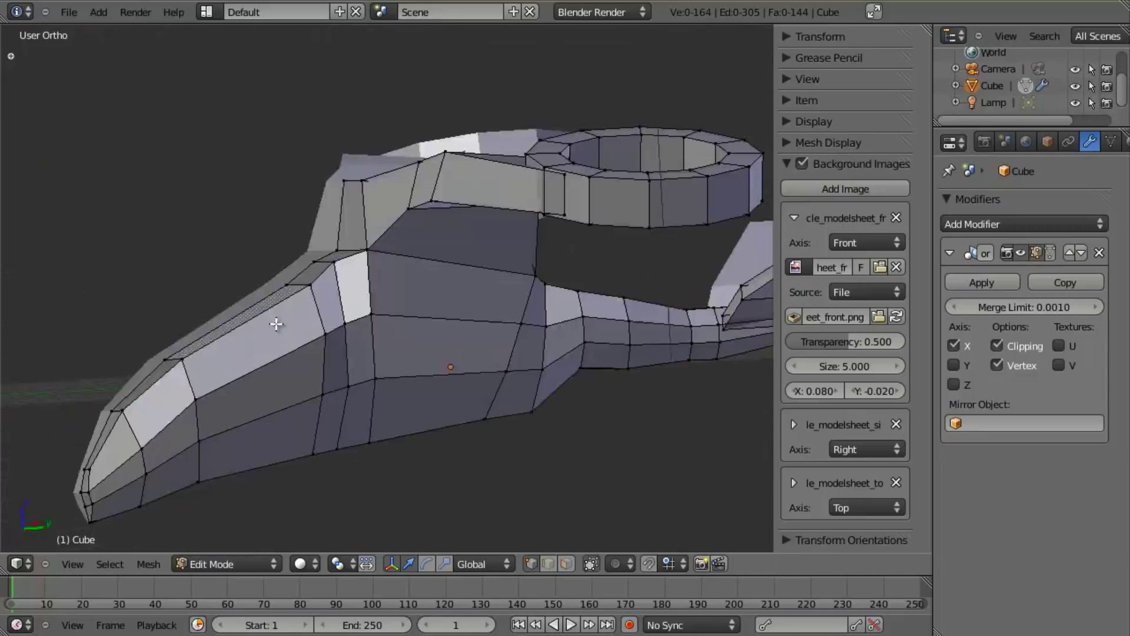
{"action": "key", "text": "z"}
{"action": "key", "text": "z"}
{"action": "middle_click_drag", "start_coordinate": [328, 293], "coordinate": [377, 292]}
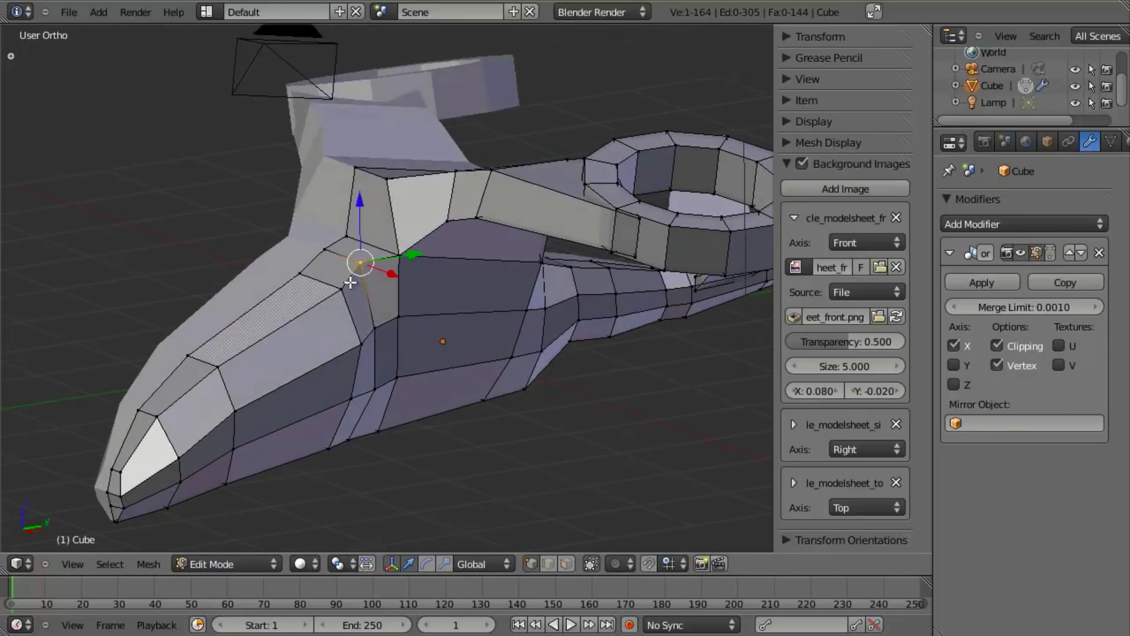
{"action": "right_click", "coordinate": [218, 367], "text": "shift"}
{"action": "right_click", "coordinate": [187, 355], "text": "shift"}
{"action": "right_click", "coordinate": [156, 417], "text": "shift"}
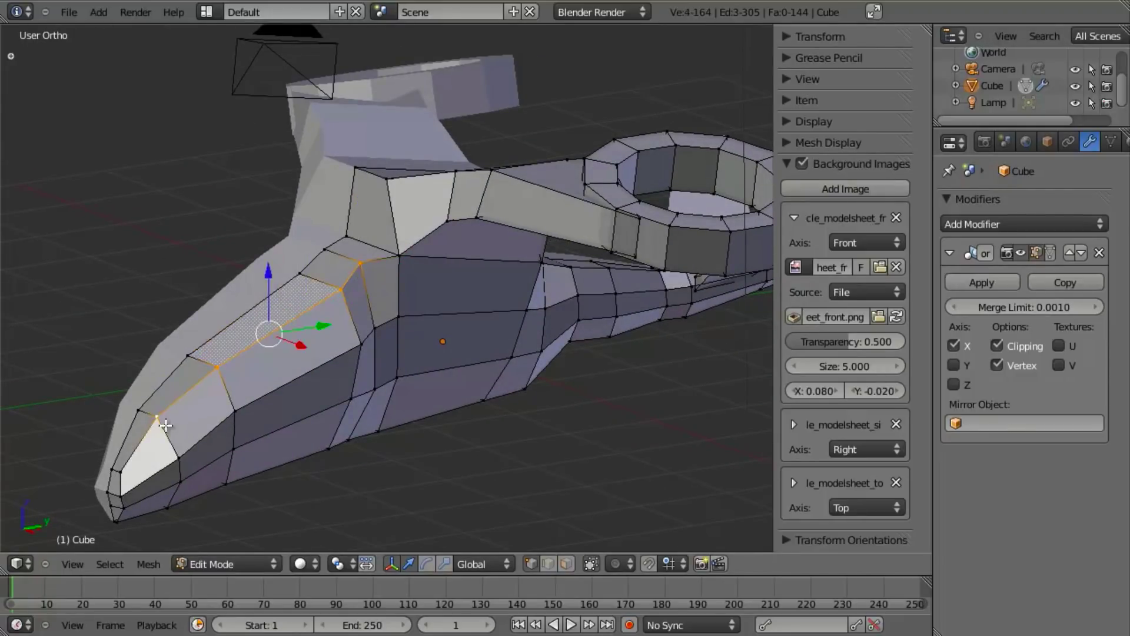
{"action": "key", "text": "g"}
{"action": "key", "text": "z"}
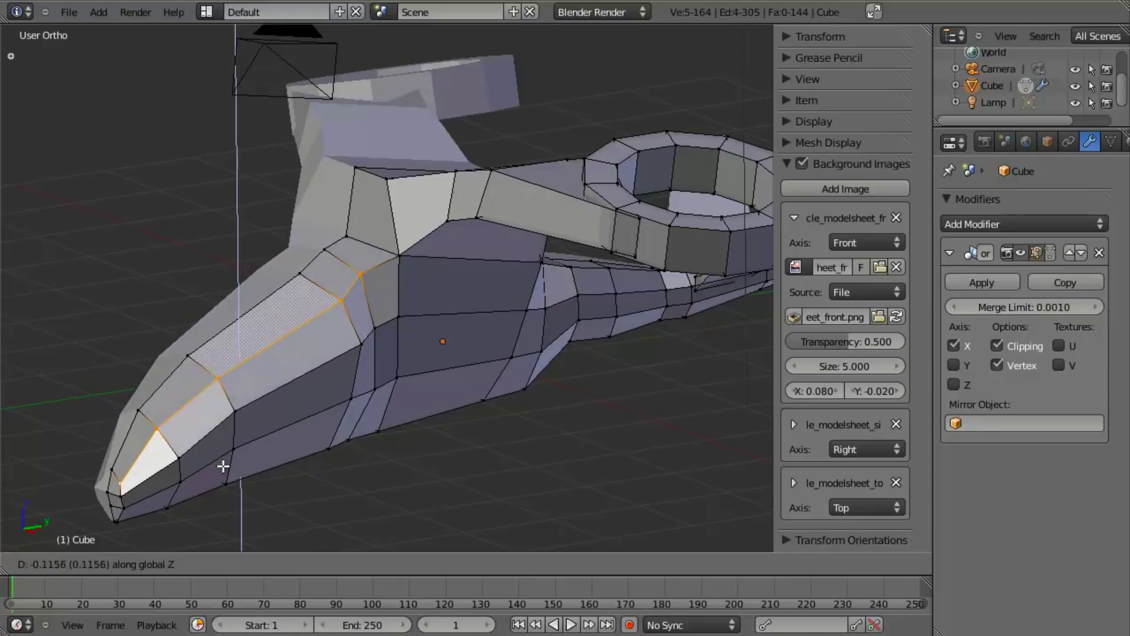
{"action": "left_click", "coordinate": [142, 468]}
Step: Set the nose-tip vertex height along Z, then move it front-back along Y
{"action": "right_click", "coordinate": [124, 478]}
{"action": "key", "text": "g"}
{"action": "key", "text": "z"}
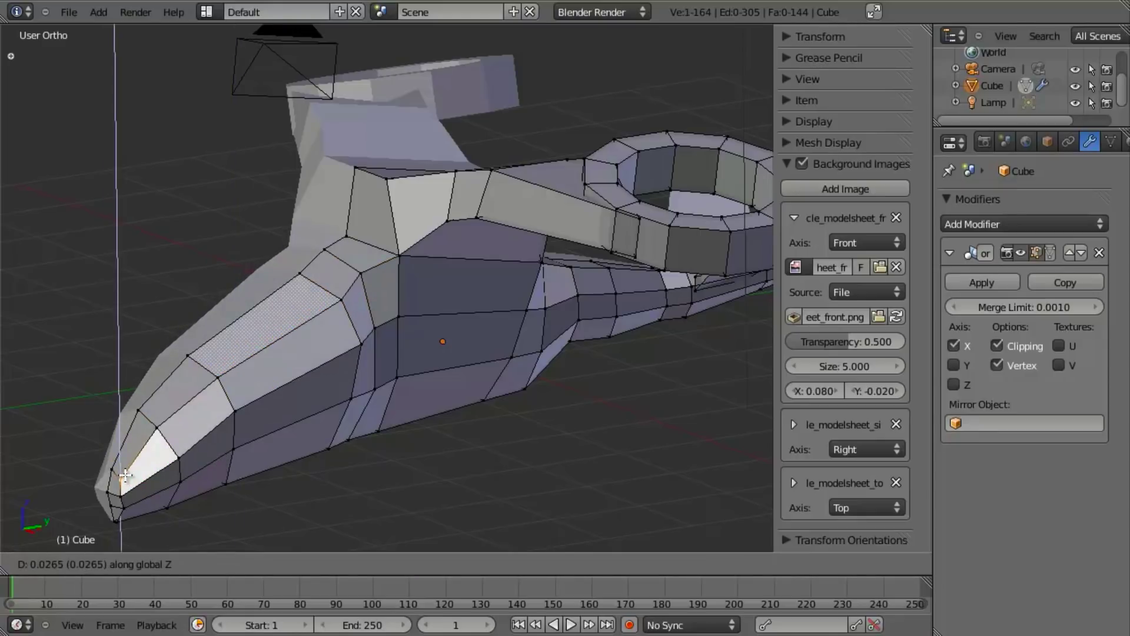
{"action": "left_click", "coordinate": [126, 473]}
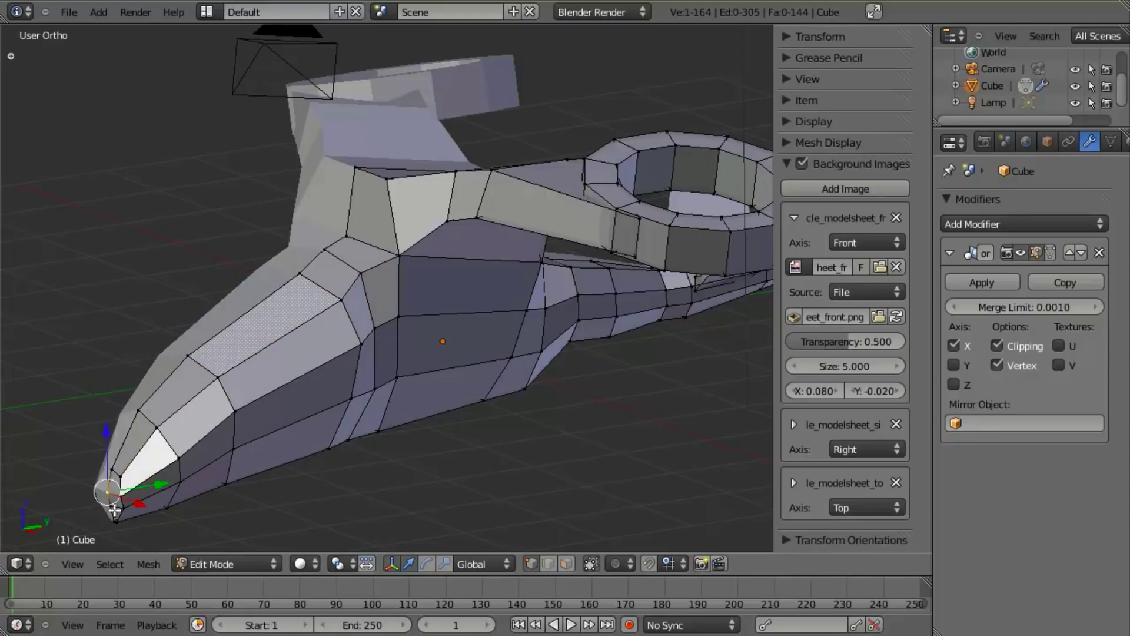
{"action": "key", "text": "g"}
{"action": "key", "text": "y"}
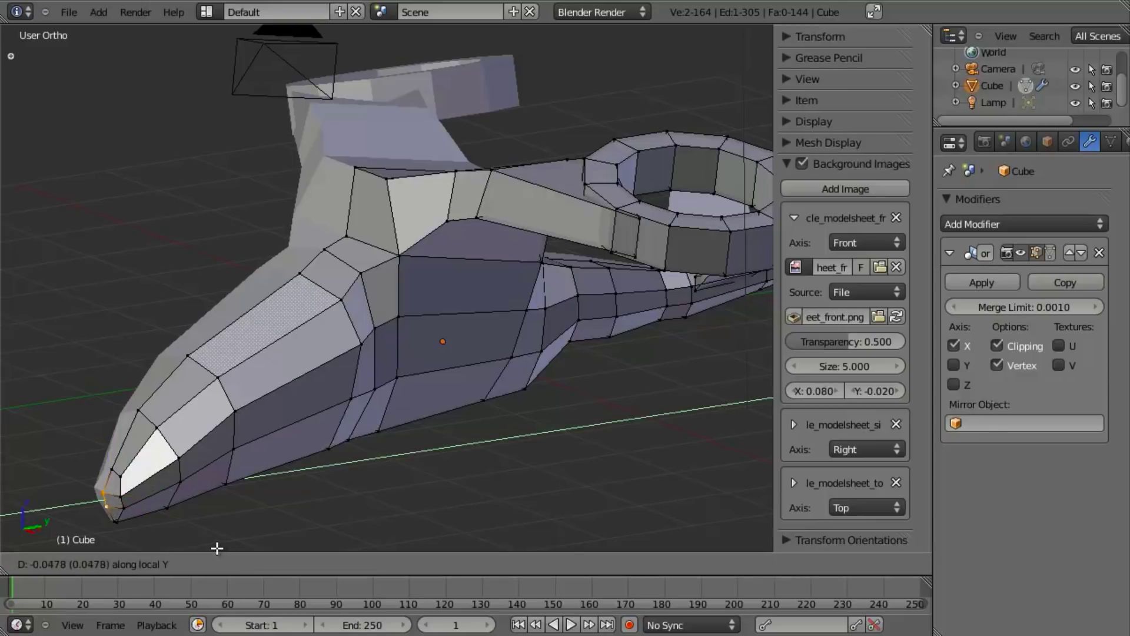
{"action": "left_click", "coordinate": [217, 548]}
Step: Raise two nose vertices slightly along Z and return to the side wireframe view
{"action": "right_click", "coordinate": [317, 251], "text": "shift"}
{"action": "key", "text": "g"}
{"action": "key", "text": "z"}
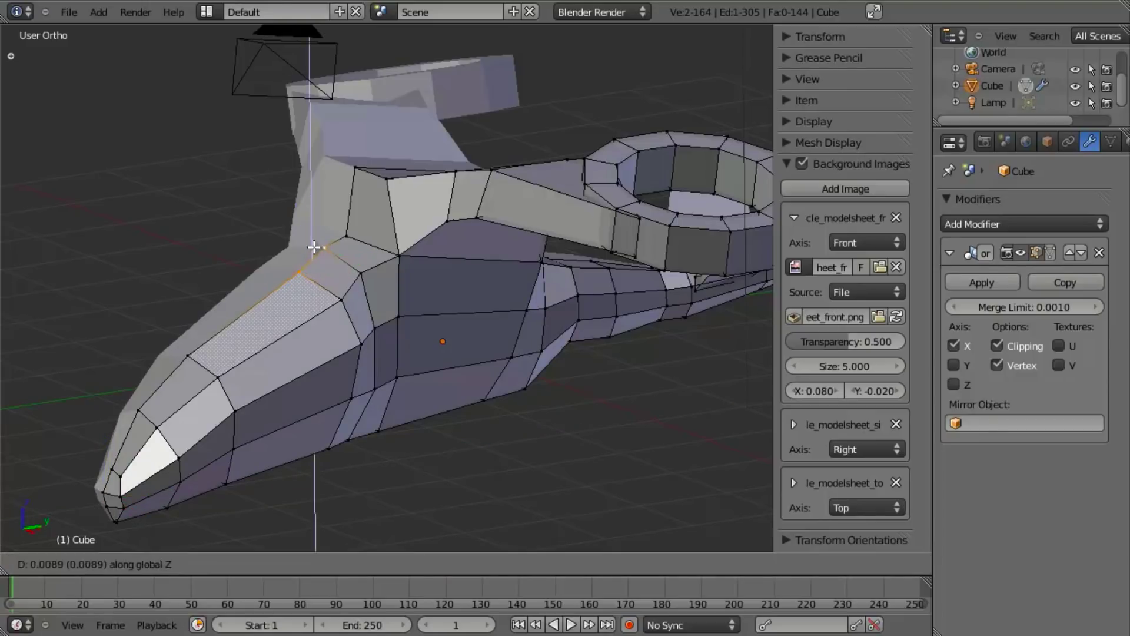
{"action": "left_click", "coordinate": [316, 247]}
{"action": "key", "text": "z"}
{"action": "key", "text": "KP_3"}
{"action": "scroll", "coordinate": [514, 248], "scroll_direction": "up", "scroll_amount": 1}
Step: Raise the top hull vertex behind the cockpit straight up along Z
{"action": "scroll", "coordinate": [474, 256], "scroll_direction": "up", "scroll_amount": 1}
{"action": "key", "text": "a"}
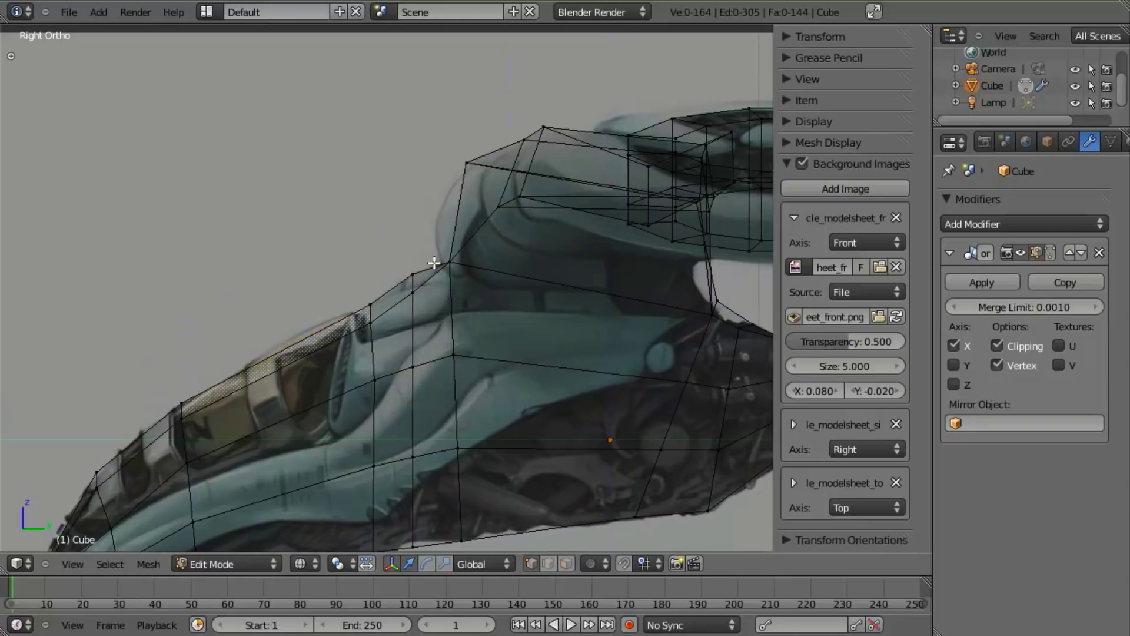
{"action": "right_click", "coordinate": [419, 272]}
{"action": "key", "text": "g"}
{"action": "key", "text": "z"}
{"action": "left_click", "coordinate": [418, 269]}
{"action": "key", "text": "z"}
Step: Deselect and leave Edit Mode to inspect the whole hull
{"action": "scroll", "coordinate": [411, 322], "scroll_direction": "down", "scroll_amount": 4}
{"action": "key", "text": "a"}
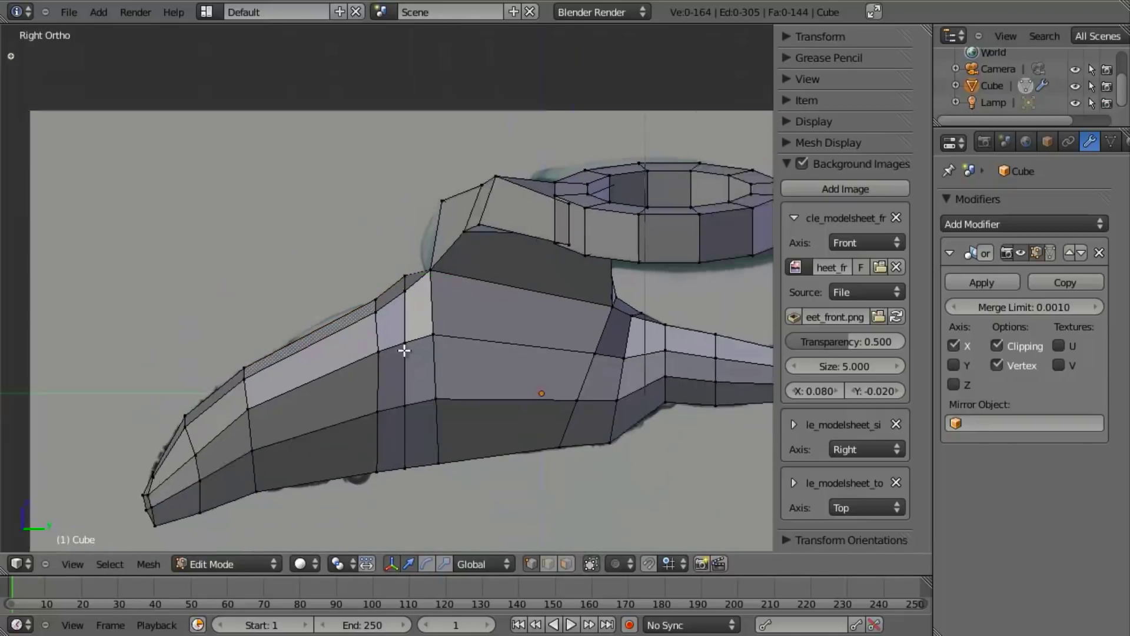
{"action": "mouse_move", "coordinate": [429, 322]}
{"action": "middle_mouse_down"}
{"action": "mouse_move", "coordinate": [504, 333]}
{"action": "mouse_move", "coordinate": [378, 348]}
{"action": "mouse_move", "coordinate": [548, 412]}
{"action": "mouse_move", "coordinate": [652, 350]}
{"action": "mouse_move", "coordinate": [458, 384]}
{"action": "mouse_move", "coordinate": [586, 321]}
{"action": "mouse_move", "coordinate": [339, 328]}
{"action": "mouse_move", "coordinate": [656, 310]}
{"action": "mouse_move", "coordinate": [558, 316]}
{"action": "mouse_move", "coordinate": [408, 296]}
{"action": "mouse_move", "coordinate": [405, 329]}
{"action": "middle_mouse_up"}
{"action": "key", "text": "Tab"}
{"action": "key", "text": "Tab"}
Step: Compare the hull with the side reference and slightly shift the cockpit's rear-edge vertices
{"action": "key", "text": "KP_3"}
{"action": "key", "text": "z"}
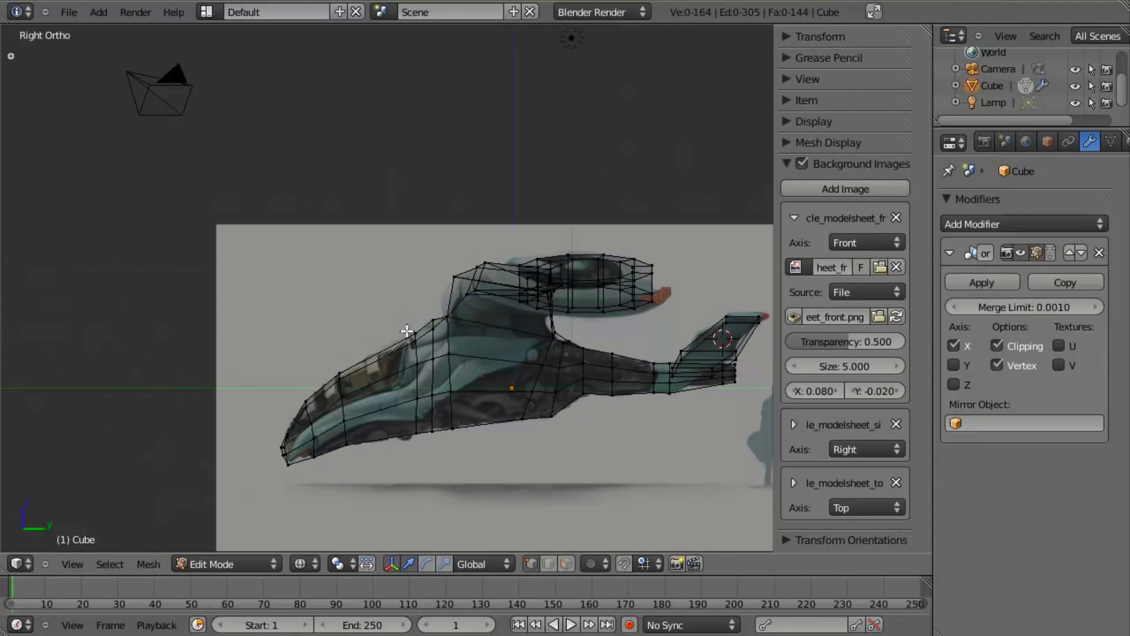
{"action": "key", "text": "z"}
{"action": "middle_click_drag", "start_coordinate": [437, 352], "coordinate": [357, 305], "text": "shift"}
{"action": "scroll", "coordinate": [404, 288], "scroll_direction": "up", "scroll_amount": 2}
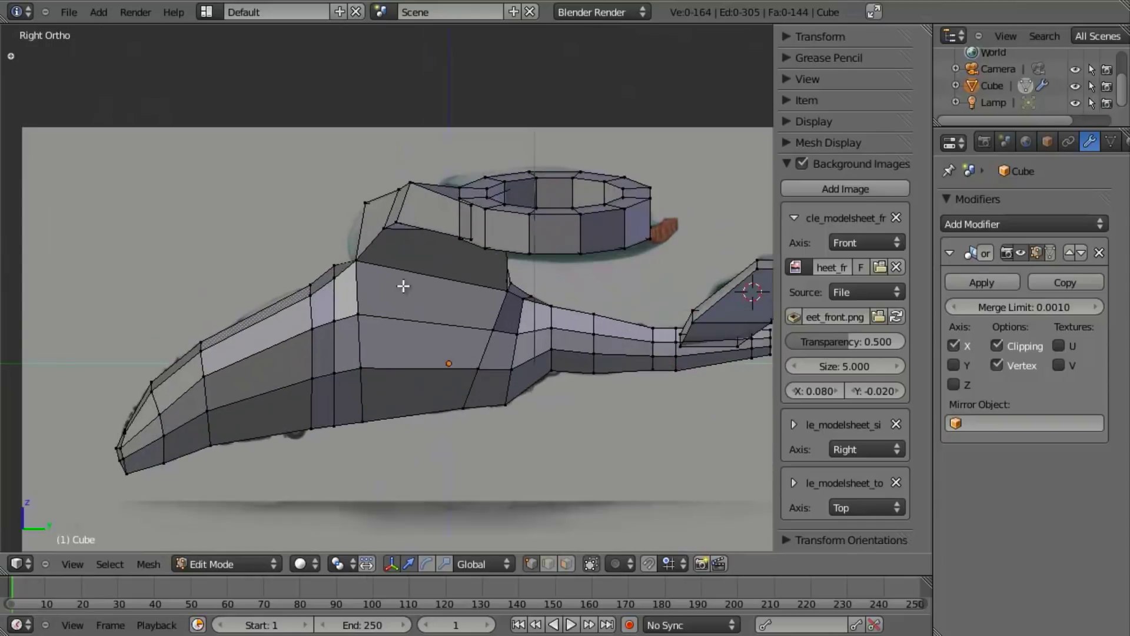
{"action": "key", "text": "z"}
{"action": "key", "text": "z"}
{"action": "middle_click_drag", "start_coordinate": [365, 266], "coordinate": [404, 332]}
{"action": "key", "text": "z"}
{"action": "key", "text": "z"}
{"action": "right_click", "coordinate": [358, 263]}
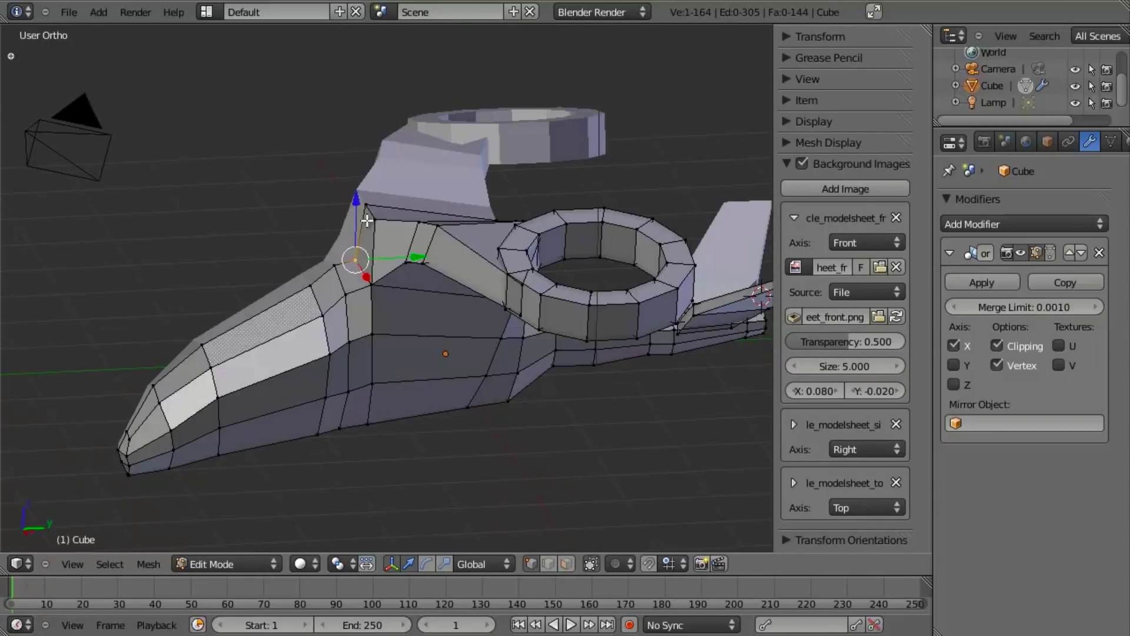
{"action": "key", "text": "g"}
{"action": "left_click", "coordinate": [381, 241]}
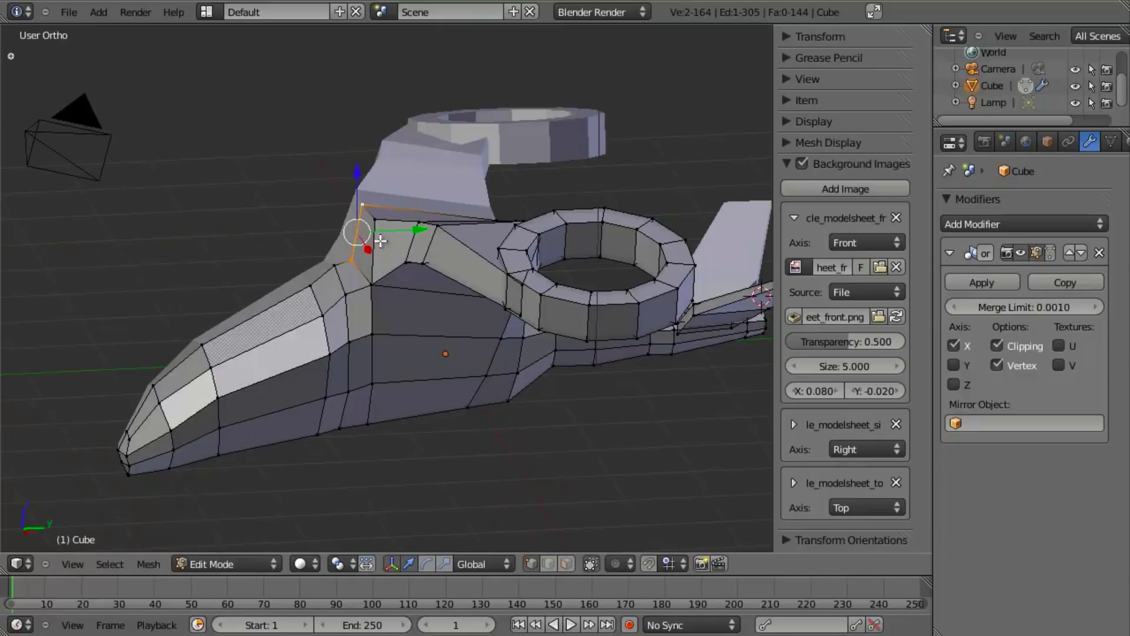
Step: In top view, pull the wing-arm junction vertex inward to match the top reference
{"action": "key", "text": "z"}
{"action": "key", "text": "KP_7"}
{"action": "key", "text": "g"}
{"action": "key", "text": "y"}
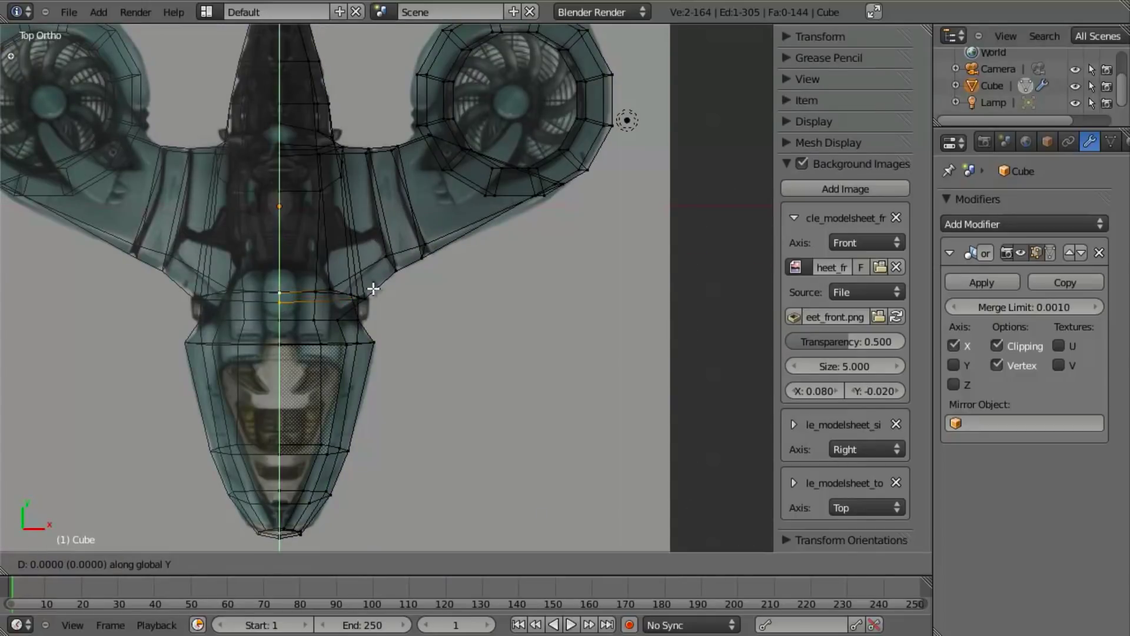
{"action": "scroll", "coordinate": [381, 303], "scroll_direction": "up", "scroll_amount": 2}
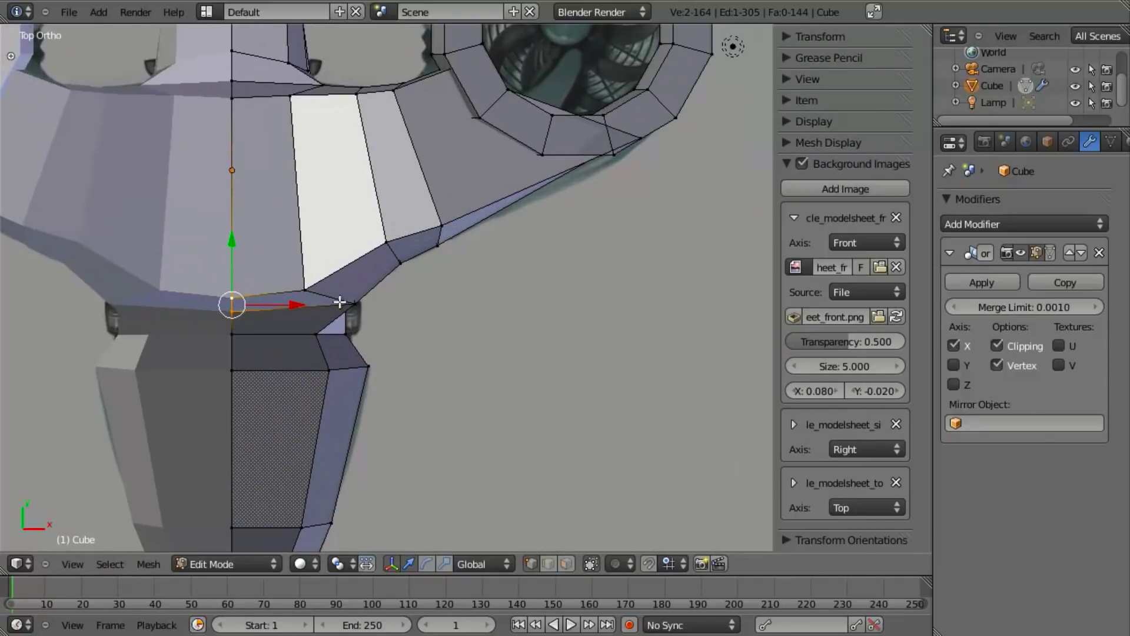
{"action": "right_click", "coordinate": [350, 302]}
{"action": "key", "text": "g"}
{"action": "left_click", "coordinate": [336, 305]}
{"action": "key", "text": "z"}
{"action": "key", "text": "g"}
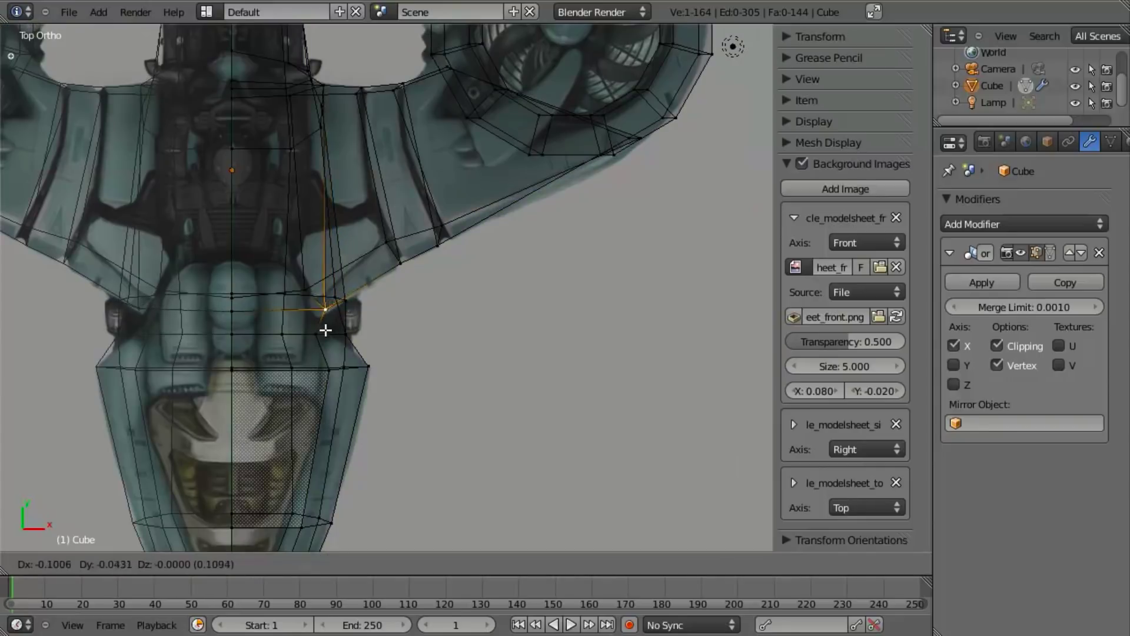
{"action": "left_click", "coordinate": [326, 333]}
{"action": "key", "text": "z"}
Step: Align the junction vertex with the side reference, then return to Object Mode and orbit the ship
{"action": "key", "text": "KP_3"}
{"action": "key", "text": "z"}
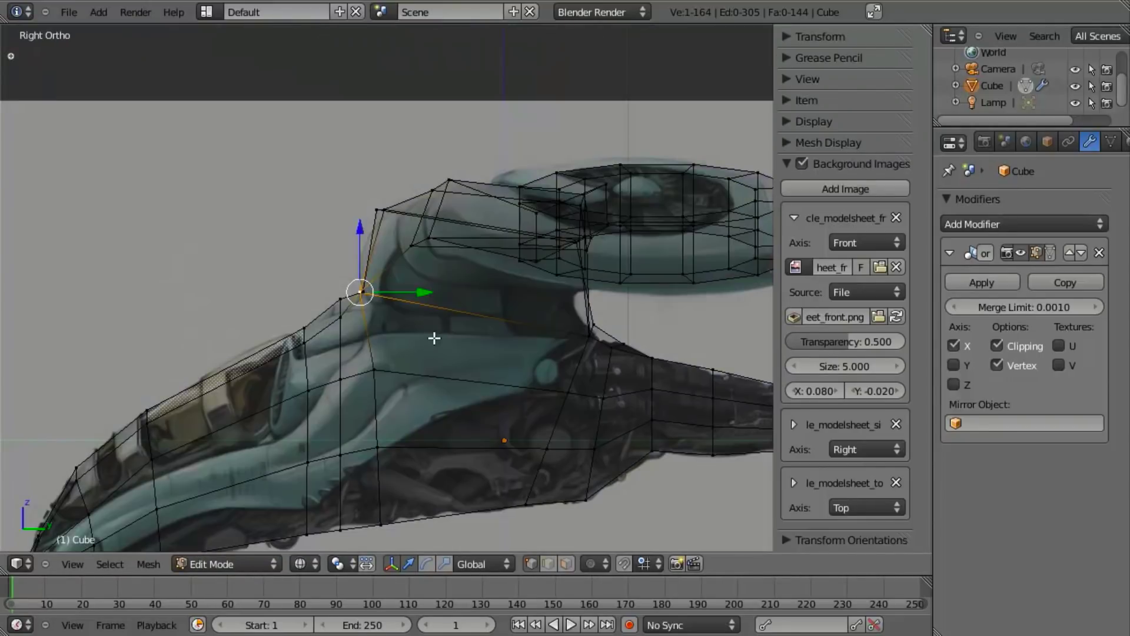
{"action": "key", "text": "g"}
{"action": "left_click", "coordinate": [451, 351]}
{"action": "key", "text": "KP_1"}
{"action": "key", "text": "z"}
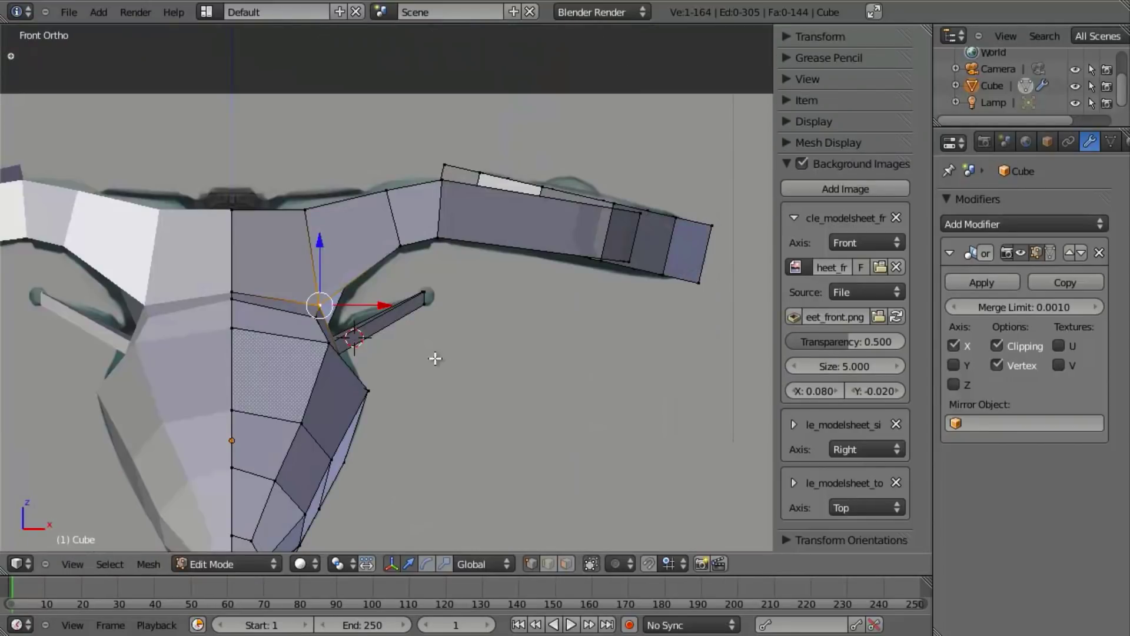
{"action": "key", "text": "Tab"}
{"action": "middle_click_drag", "start_coordinate": [307, 312], "coordinate": [404, 370]}
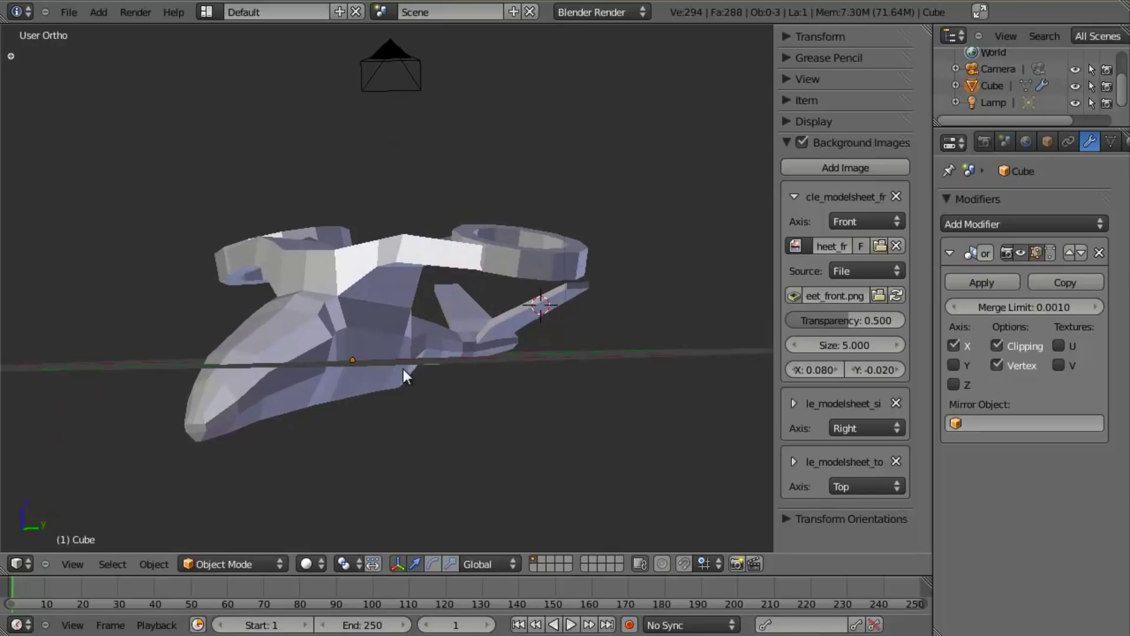
Step: In front view, loop-cut the strut near its root and raise the new loop
{"action": "key", "text": "KP_1"}
{"action": "key", "text": "Tab"}
{"action": "scroll", "coordinate": [413, 359], "scroll_direction": "up", "scroll_amount": 7}
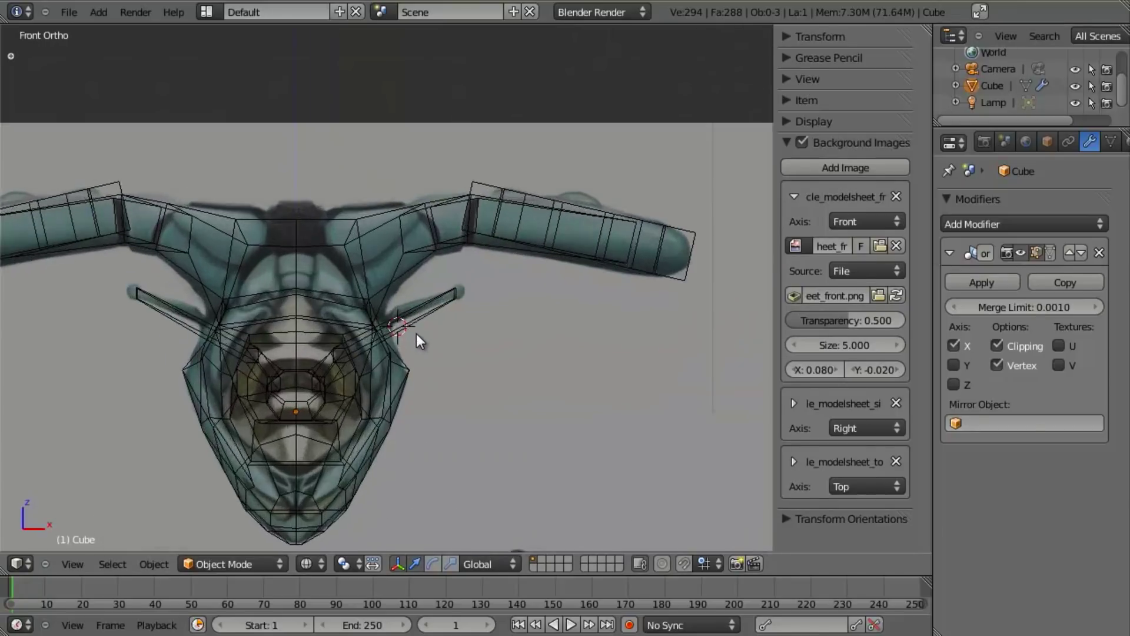
{"action": "scroll", "coordinate": [417, 364], "scroll_direction": "up", "scroll_amount": 1}
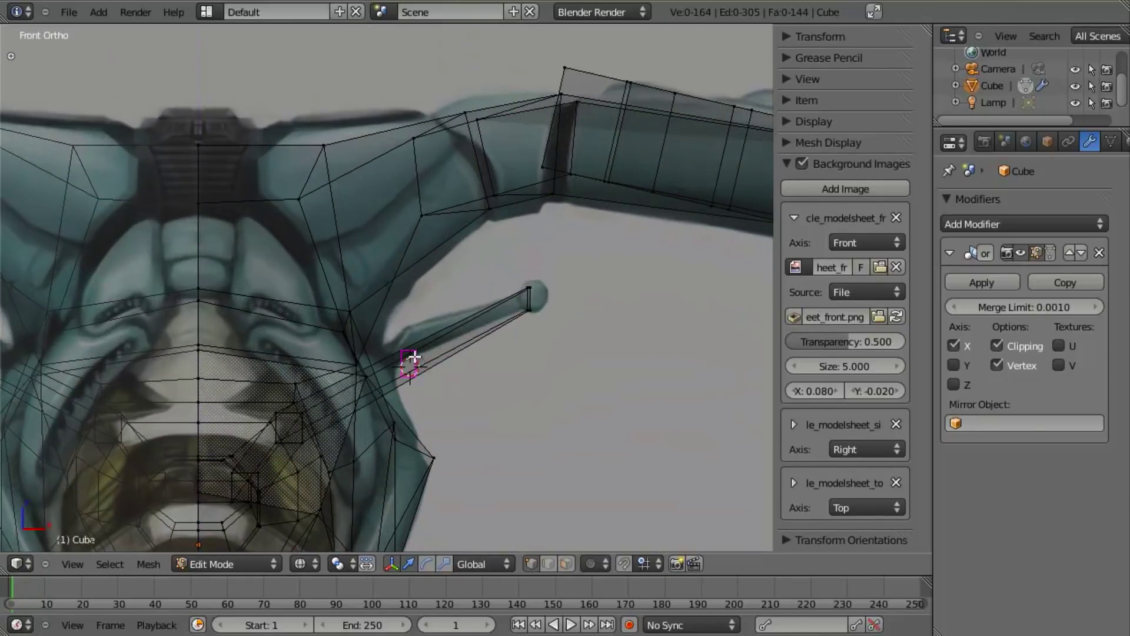
{"action": "left_click", "coordinate": [414, 357]}
{"action": "left_click", "coordinate": [410, 360]}
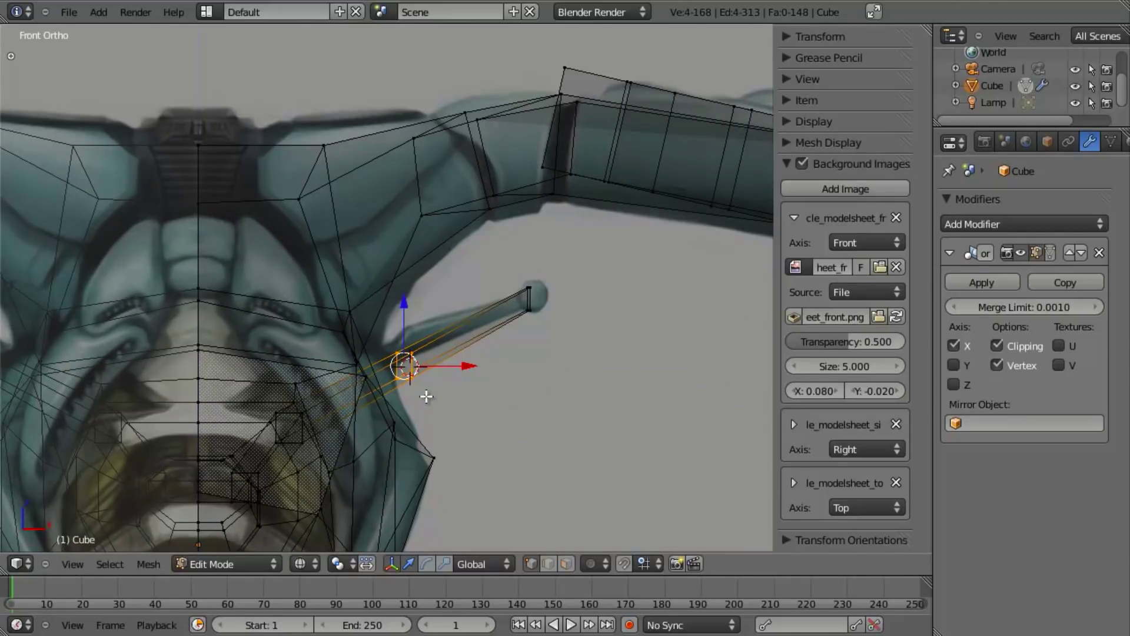
{"action": "key", "text": "g"}
{"action": "left_click", "coordinate": [426, 372]}
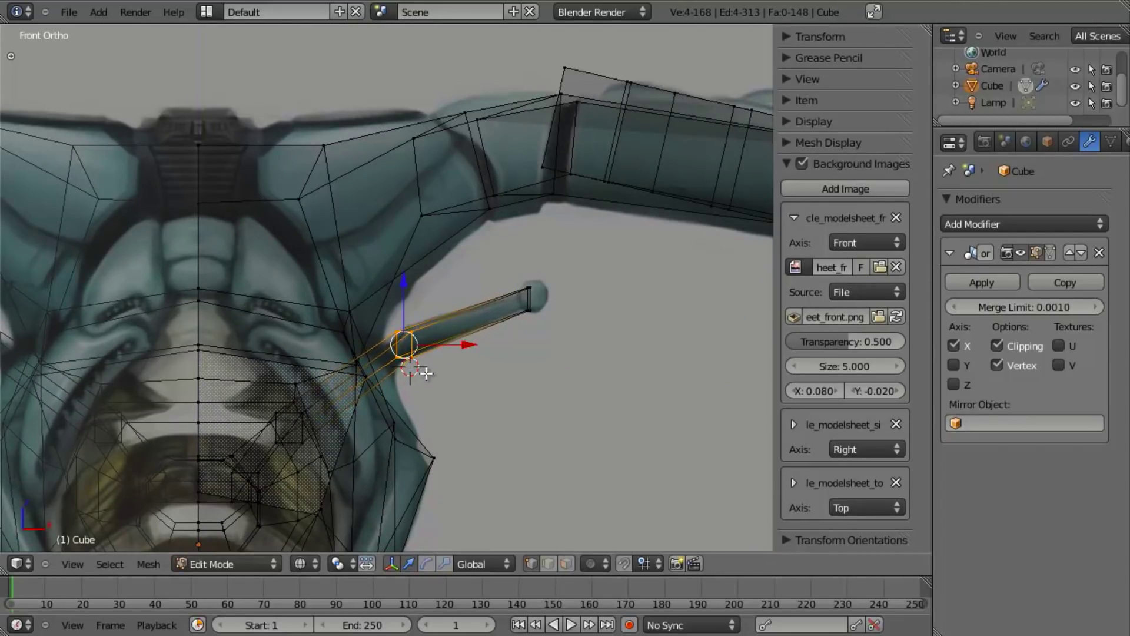
Step: Frame the tail wing in the top view
{"action": "key", "text": "KP_7"}
{"action": "scroll", "coordinate": [432, 295], "scroll_direction": "down", "scroll_amount": 7}
{"action": "middle_click_drag", "start_coordinate": [444, 240], "coordinate": [449, 387], "text": "shift"}
{"action": "scroll", "coordinate": [450, 386], "scroll_direction": "up", "scroll_amount": 5}
Step: In side view against the reference, squash the selected fin face vertically
{"action": "middle_click_drag", "start_coordinate": [432, 273], "coordinate": [431, 350], "text": "shift"}
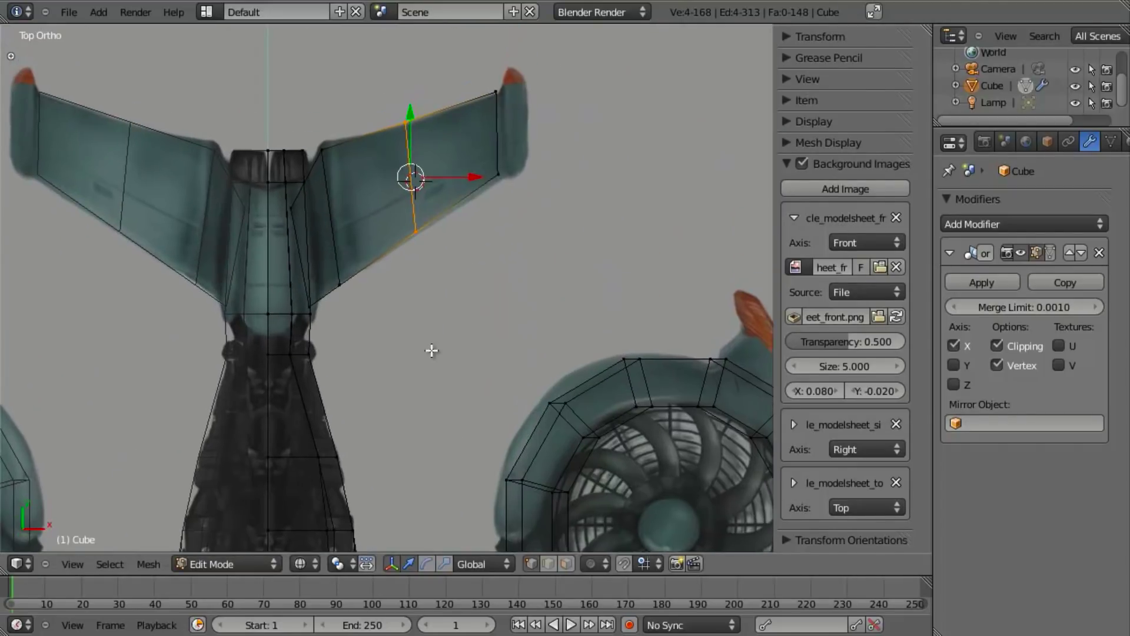
{"action": "mouse_move", "coordinate": [396, 391]}
{"action": "middle_mouse_down"}
{"action": "mouse_move", "coordinate": [386, 245]}
{"action": "mouse_move", "coordinate": [403, 350]}
{"action": "middle_mouse_up"}
{"action": "key", "text": "z"}
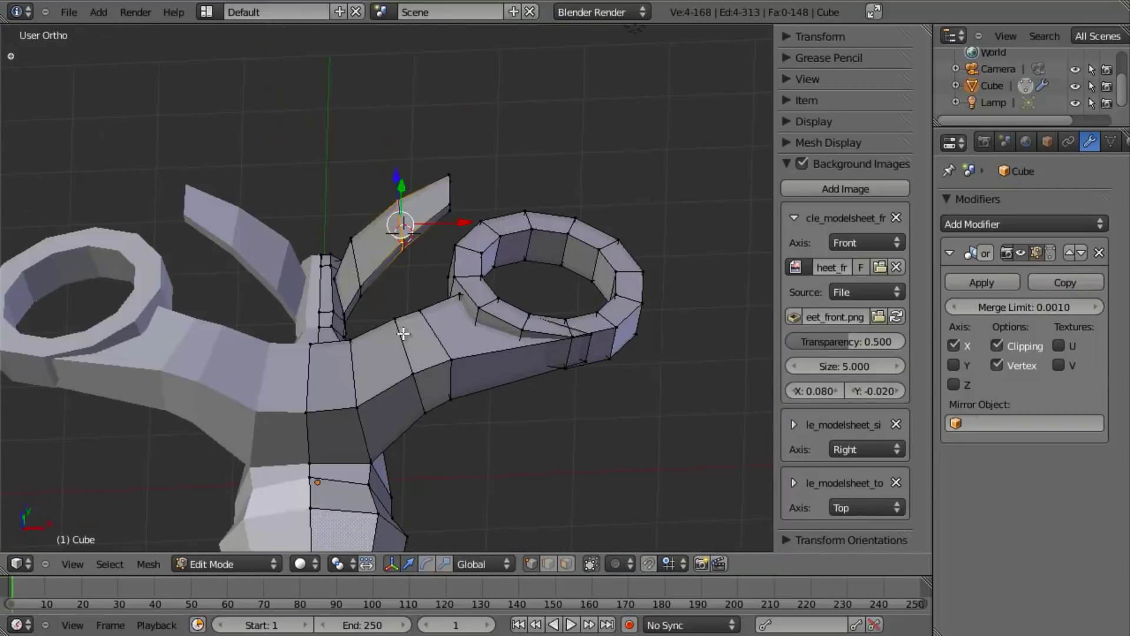
{"action": "key", "text": "KP_1"}
{"action": "key", "text": "KP_3"}
{"action": "key", "text": "z"}
{"action": "scroll", "coordinate": [482, 311], "scroll_direction": "up", "scroll_amount": 2}
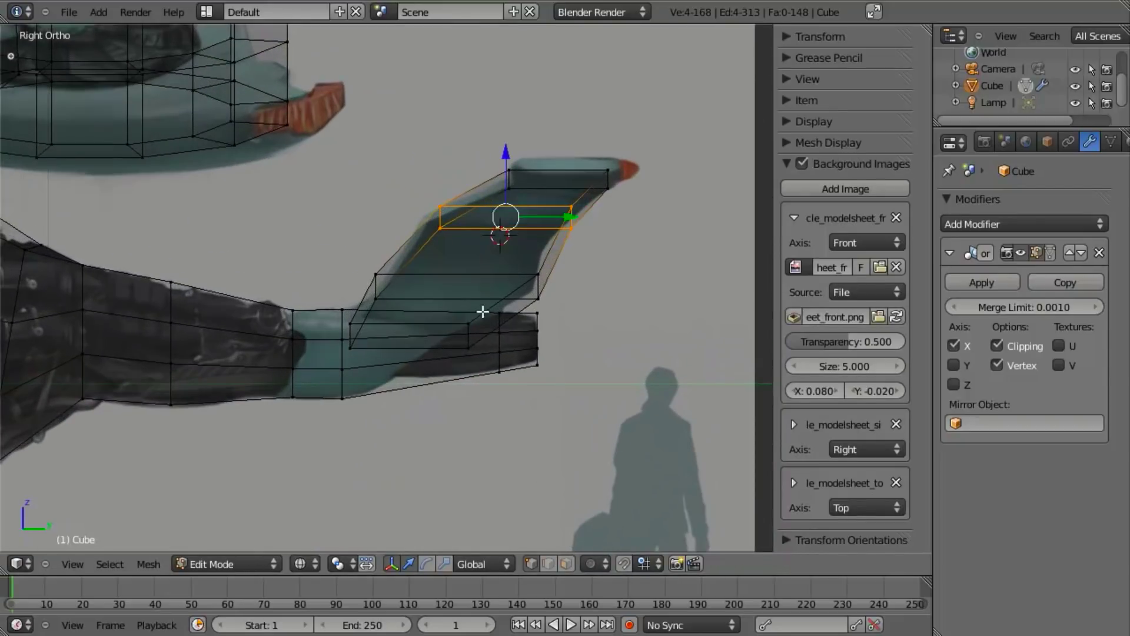
{"action": "key", "text": "s"}
{"action": "key", "text": "y"}
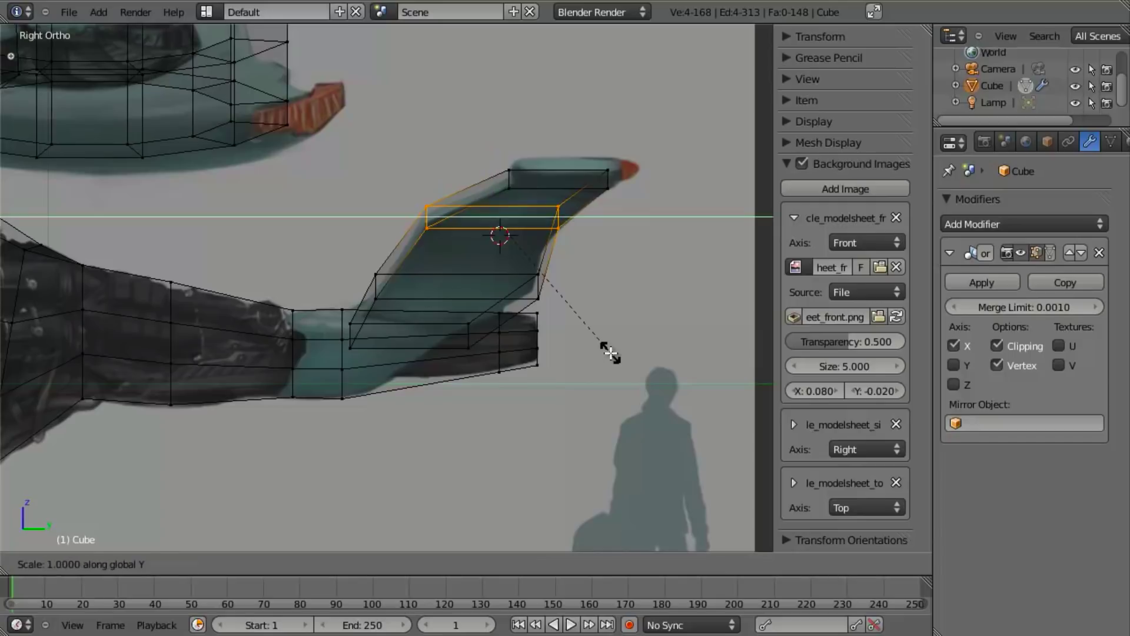
{"action": "key", "text": "Escape"}
{"action": "key", "text": "s"}
{"action": "key", "text": "z"}
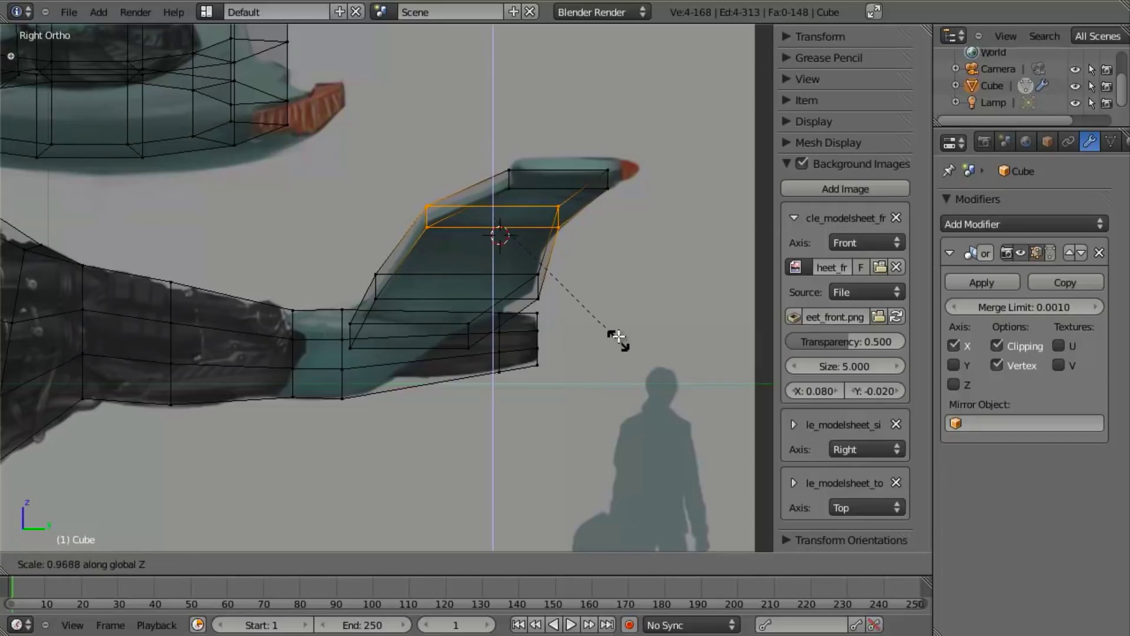
{"action": "left_click", "coordinate": [614, 318]}
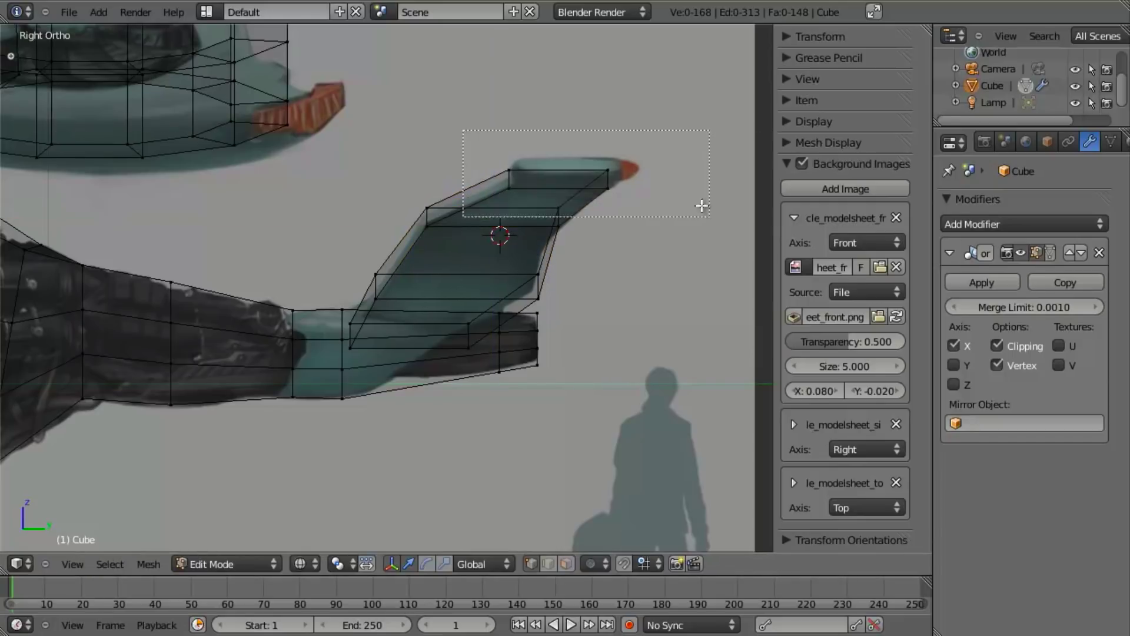
Step: Scale the fin tip's top face vertically and nudge it into place
{"action": "right_click", "coordinate": [583, 181]}
{"action": "key", "text": "s"}
{"action": "key", "text": "z"}
{"action": "left_click", "coordinate": [636, 188]}
{"action": "key", "text": "g"}
{"action": "left_click", "coordinate": [632, 187]}
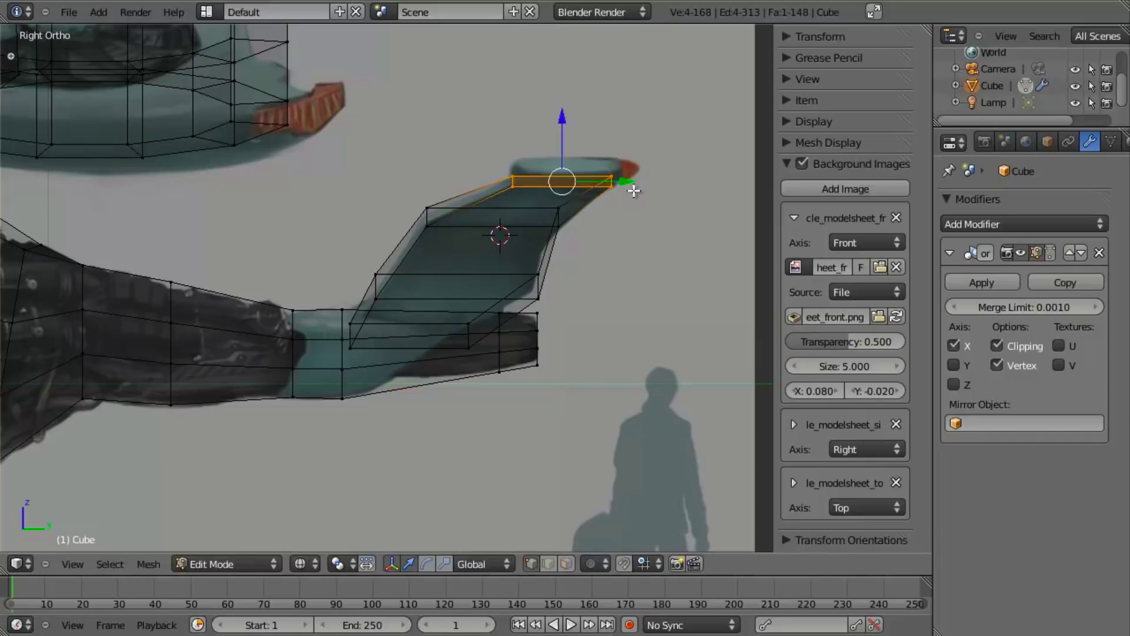
Step: Lower the fin's middle edge loop and scale it vertically
{"action": "key", "text": "a"}
{"action": "key", "text": "b"}
{"action": "key", "text": "Escape"}
{"action": "right_click", "coordinate": [479, 230], "text": "alt"}
{"action": "key", "text": "g"}
{"action": "left_click", "coordinate": [477, 235]}
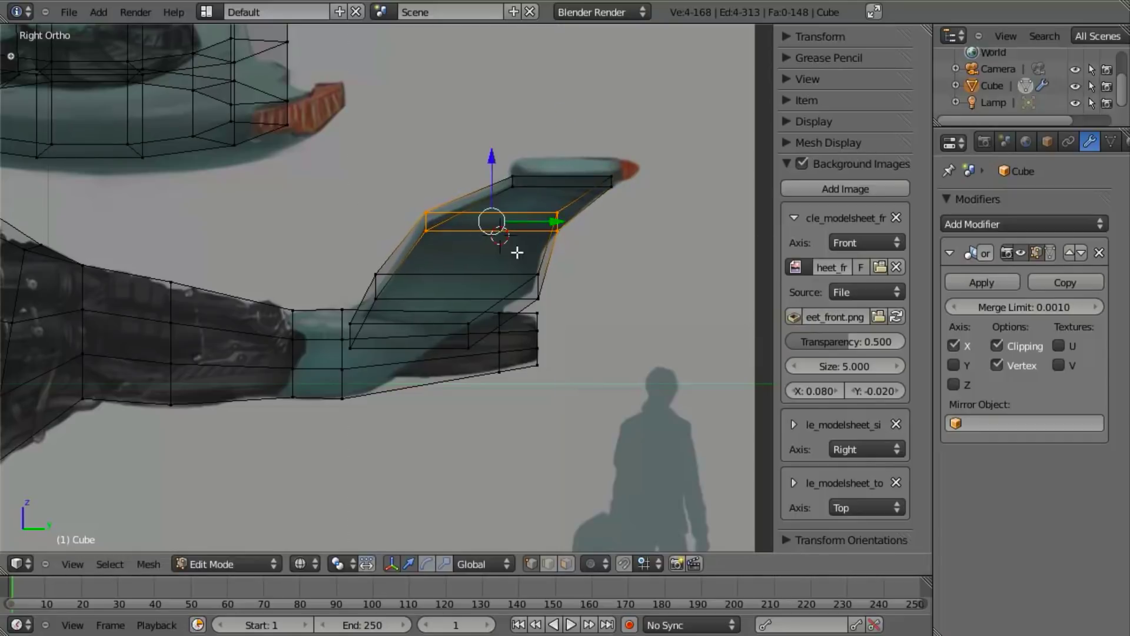
{"action": "key", "text": "s"}
{"action": "key", "text": "z"}
{"action": "left_click", "coordinate": [556, 287]}
Step: Slim the fin's middle face by scaling it vertically and along Y
{"action": "key", "text": "a"}
{"action": "right_click", "coordinate": [468, 288]}
{"action": "key", "text": "s"}
{"action": "key", "text": "z"}
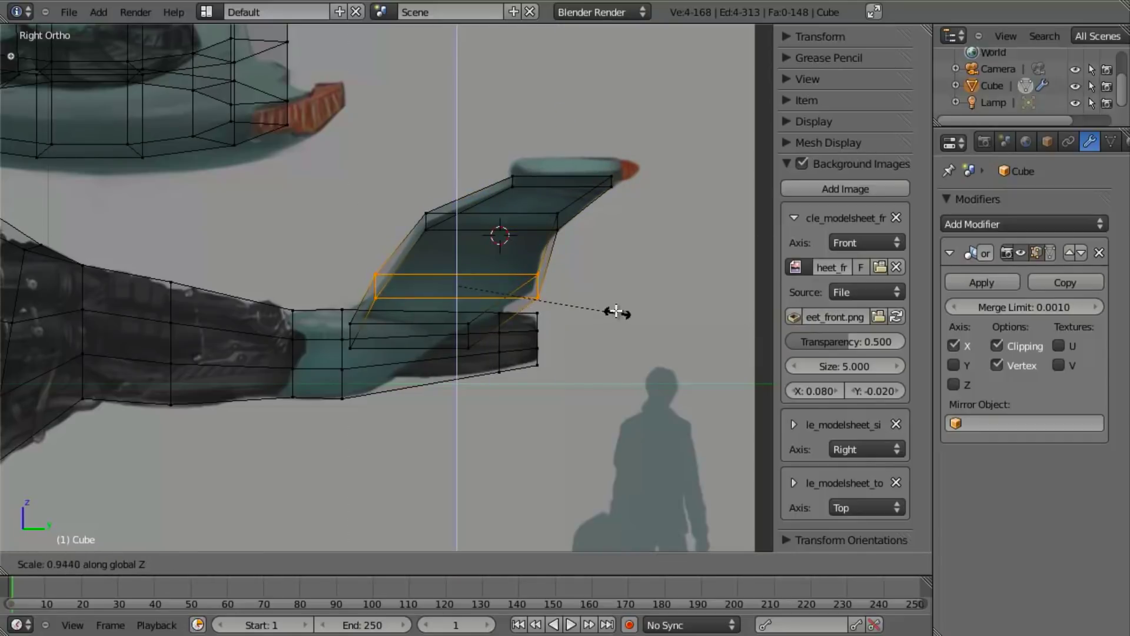
{"action": "left_click", "coordinate": [607, 299]}
{"action": "key", "text": "z"}
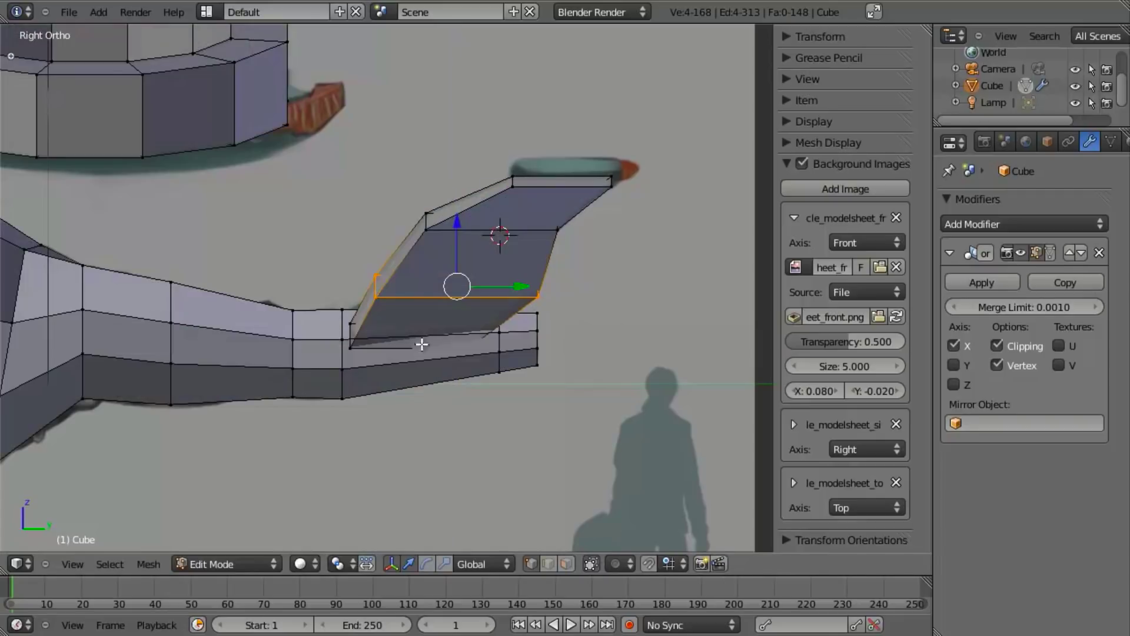
{"action": "key", "text": "z"}
{"action": "key", "text": "s"}
{"action": "key", "text": "y"}
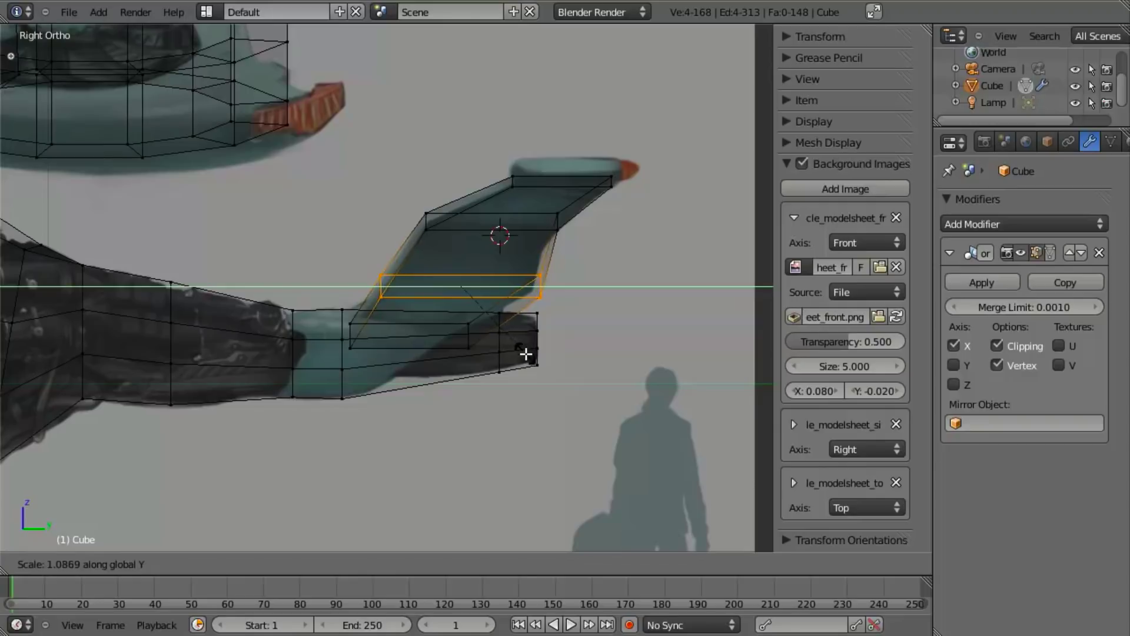
{"action": "left_click", "coordinate": [523, 352]}
Step: In top view, move the tail wing's middle edge and inner front corner along Y
{"action": "key", "text": "KP_7"}
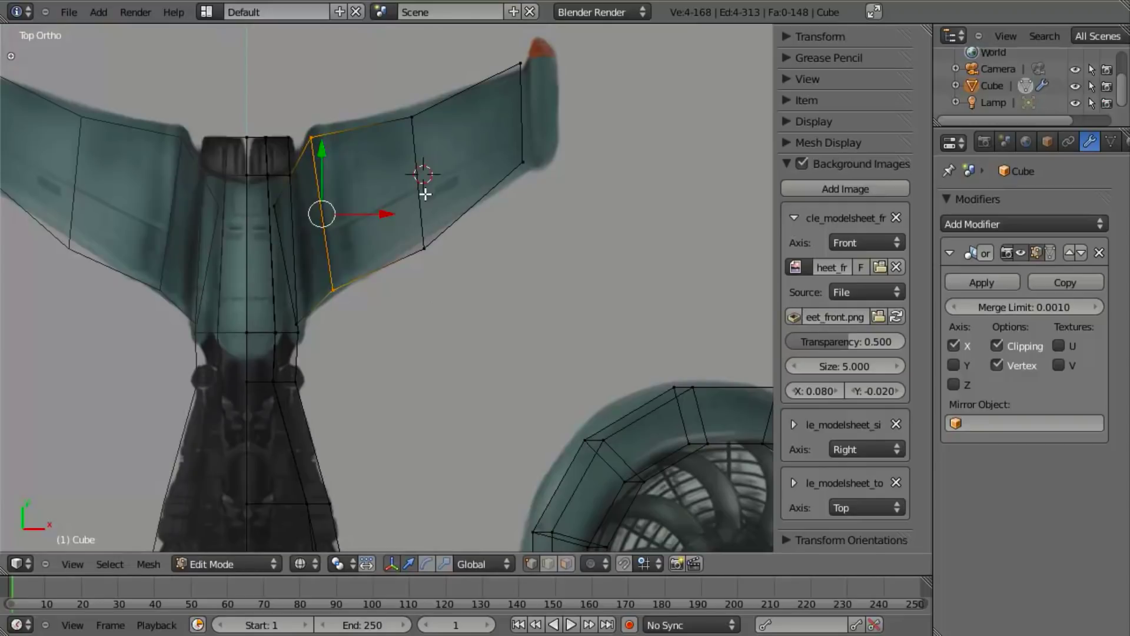
{"action": "right_click", "coordinate": [425, 194]}
{"action": "key", "text": "g"}
{"action": "key", "text": "y"}
{"action": "left_click", "coordinate": [427, 182]}
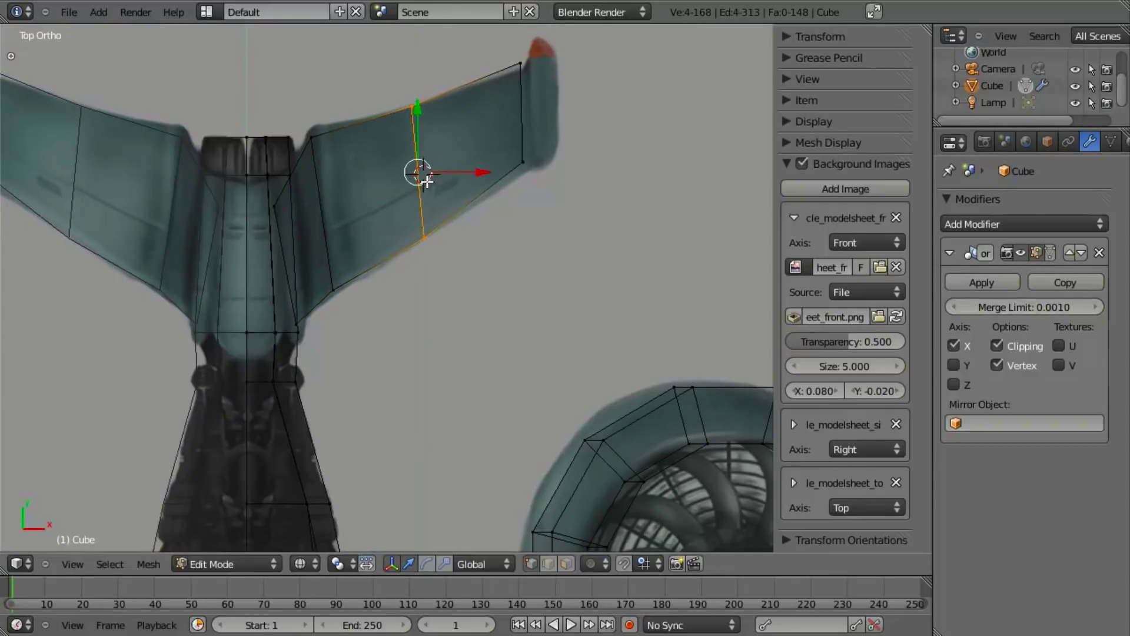
{"action": "key", "text": "a"}
{"action": "key", "text": "b"}
{"action": "left_click_drag", "start_coordinate": [299, 123], "coordinate": [341, 169]}
{"action": "key", "text": "g"}
{"action": "key", "text": "y"}
{"action": "left_click", "coordinate": [342, 161]}
Step: Move the wing tip's rear and front corner vertices along Y to match the top reference
{"action": "key", "text": "a"}
{"action": "key", "text": "b"}
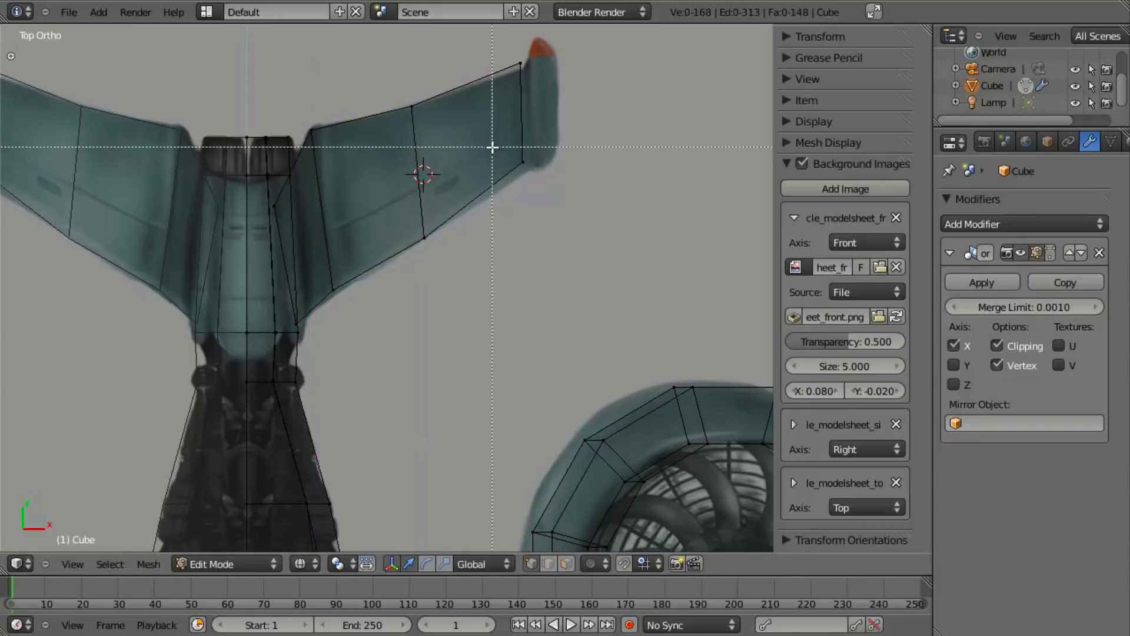
{"action": "left_click_drag", "start_coordinate": [492, 148], "coordinate": [530, 193]}
{"action": "key", "text": "g"}
{"action": "key", "text": "y"}
{"action": "left_click", "coordinate": [530, 200]}
{"action": "key", "text": "b"}
{"action": "left_click_drag", "start_coordinate": [504, 45], "coordinate": [545, 127]}
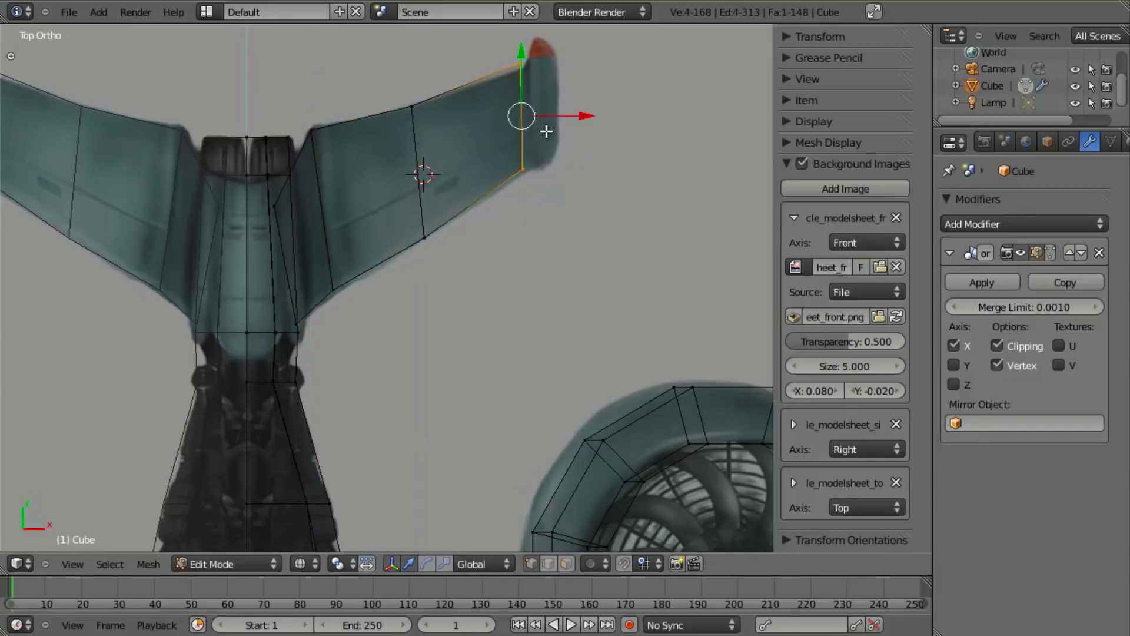
{"action": "key", "text": "g"}
{"action": "key", "text": "y"}
{"action": "left_click", "coordinate": [548, 136]}
Step: Return to Object Mode in solid shading and orbit around the finished ship
{"action": "key", "text": "a"}
{"action": "scroll", "coordinate": [452, 359], "scroll_direction": "down", "scroll_amount": 5}
{"action": "key", "text": "z"}
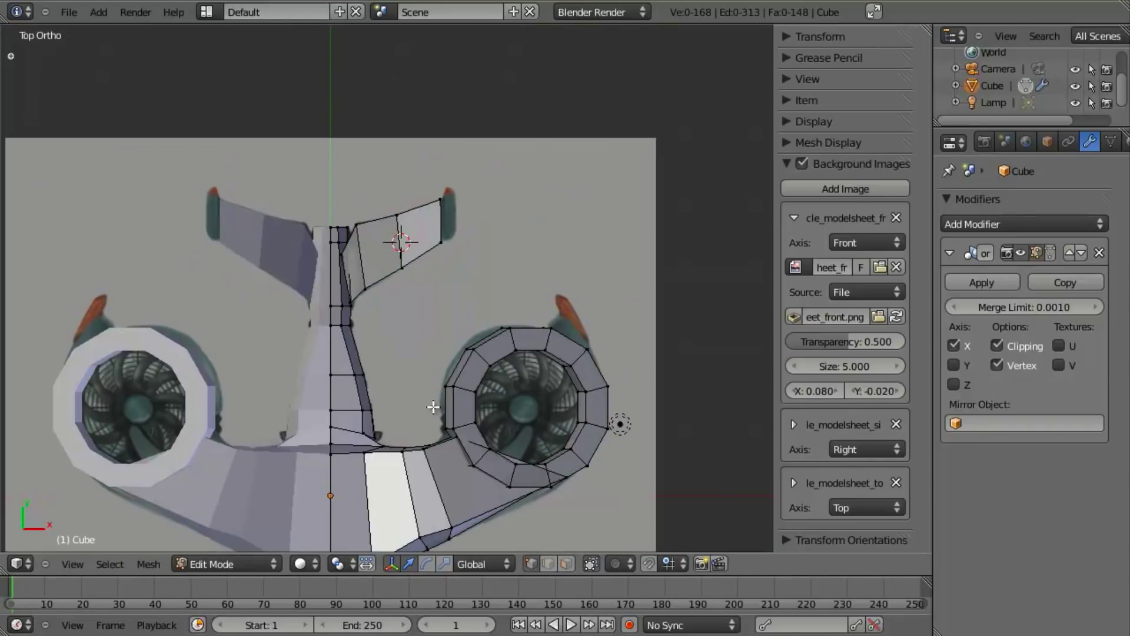
{"action": "key", "text": "Tab"}
{"action": "scroll", "coordinate": [434, 407], "scroll_direction": "down", "scroll_amount": 3}
{"action": "mouse_move", "coordinate": [428, 418]}
{"action": "middle_mouse_down"}
{"action": "mouse_move", "coordinate": [433, 295]}
{"action": "mouse_move", "coordinate": [474, 336]}
{"action": "mouse_move", "coordinate": [373, 267]}
{"action": "mouse_move", "coordinate": [267, 269]}
{"action": "mouse_move", "coordinate": [391, 292]}
{"action": "mouse_move", "coordinate": [417, 334]}
{"action": "mouse_move", "coordinate": [492, 348]}
{"action": "mouse_move", "coordinate": [478, 351]}
{"action": "mouse_move", "coordinate": [458, 289]}
{"action": "middle_mouse_up"}
{"action": "key", "text": "z"}
{"action": "key", "text": "z"}
{"action": "scroll", "coordinate": [458, 318], "scroll_direction": "down", "scroll_amount": 5}
{"action": "middle_click_drag", "start_coordinate": [457, 343], "coordinate": [501, 274]}
{"action": "scroll", "coordinate": [376, 246], "scroll_direction": "up", "scroll_amount": 3}
{"action": "scroll", "coordinate": [497, 255], "scroll_direction": "up", "scroll_amount": 2}
{"action": "key", "text": "z"}
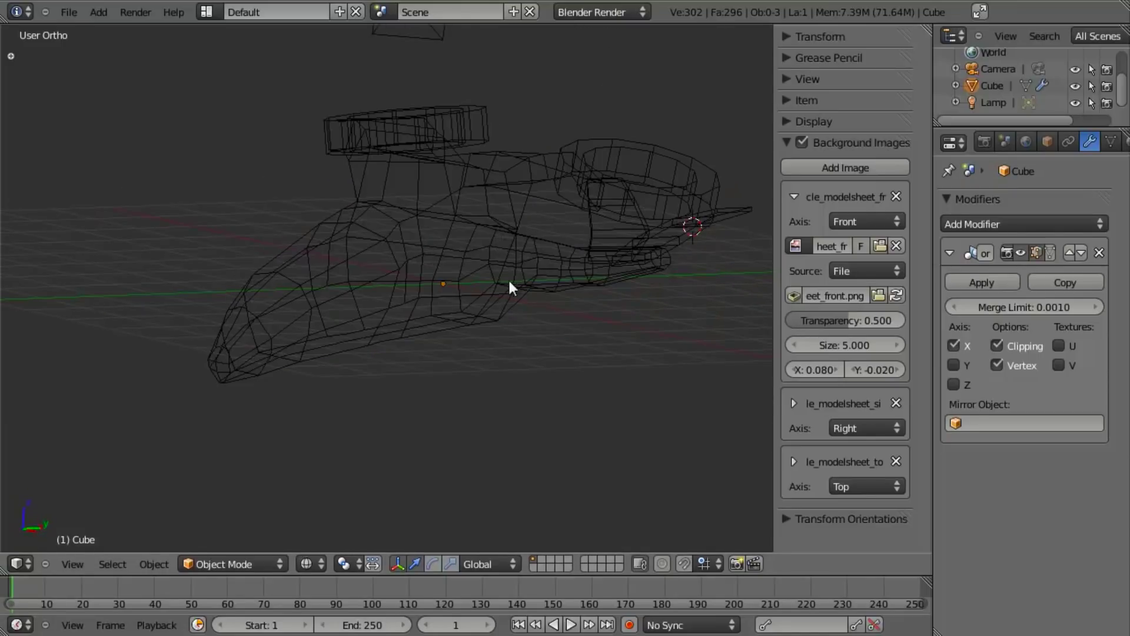
{"action": "key", "text": "z"}
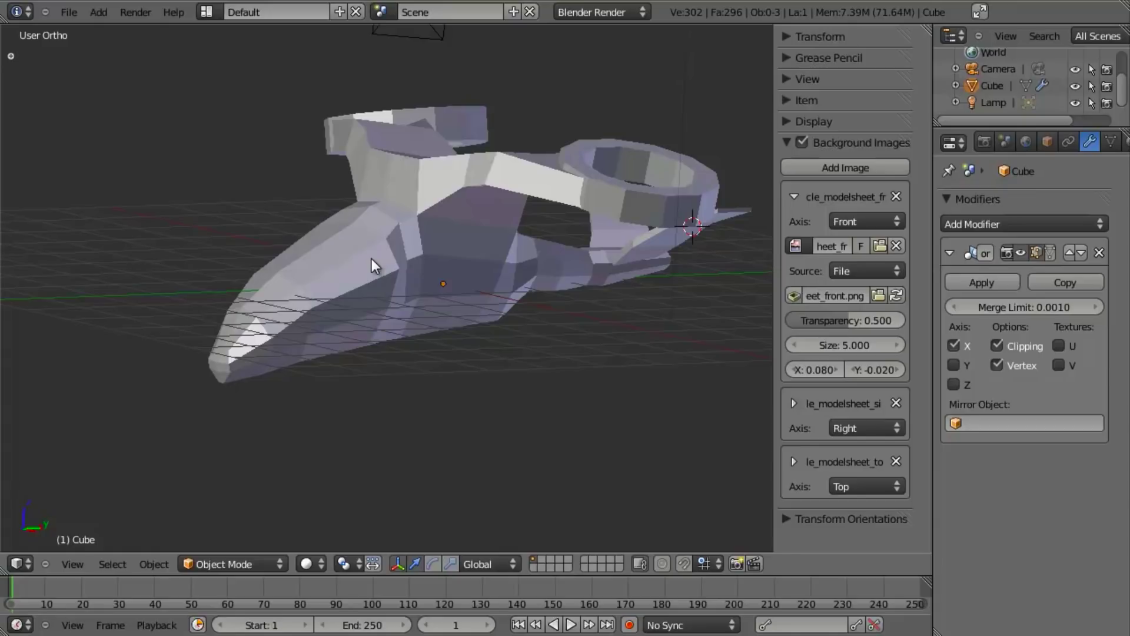
{"action": "middle_click_drag", "start_coordinate": [372, 259], "coordinate": [465, 323]}
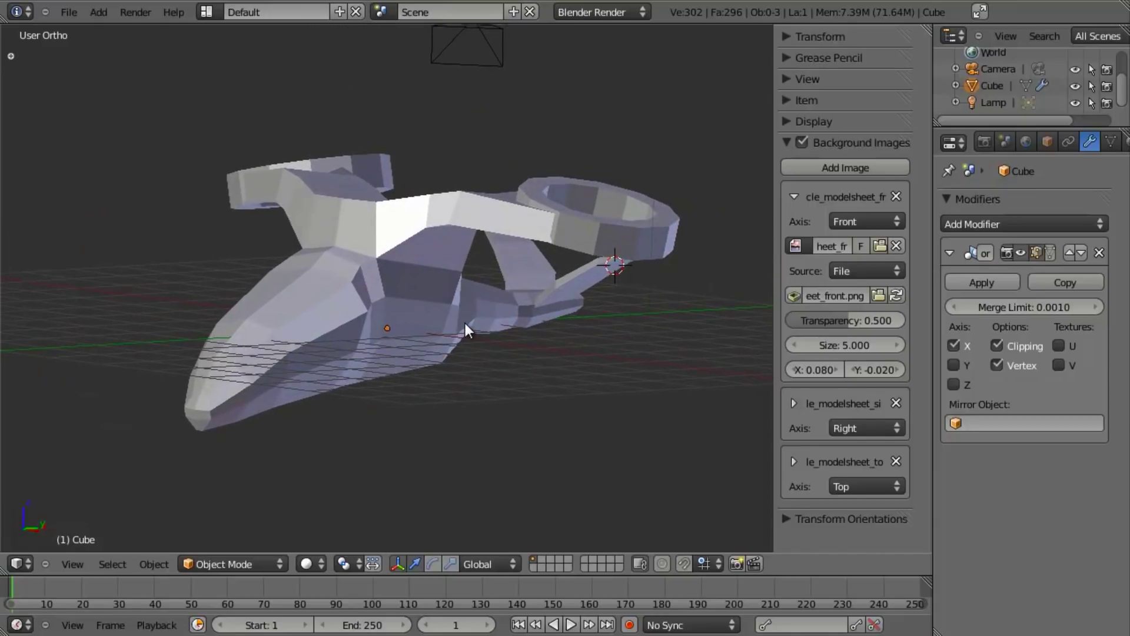